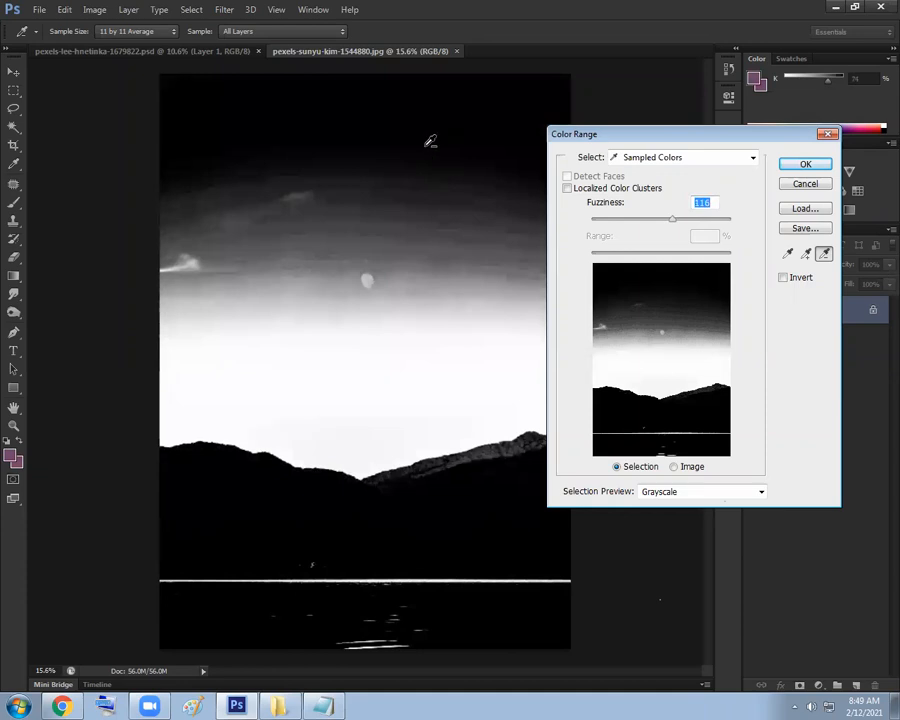
Add the upper blue sky to the sampled colors of the Color Range selection and set its fuzziness to 82
{"action": "left_click", "coordinate": [805, 253]}
{"action": "left_click", "coordinate": [437, 139]}
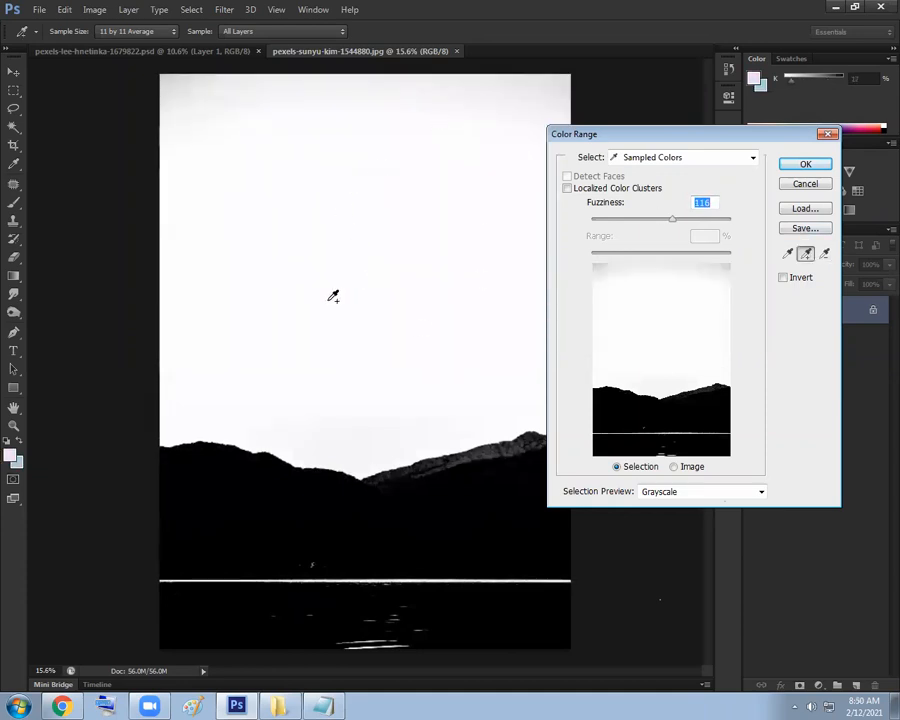
{"action": "left_click_drag", "start_coordinate": [673, 225], "coordinate": [649, 231]}
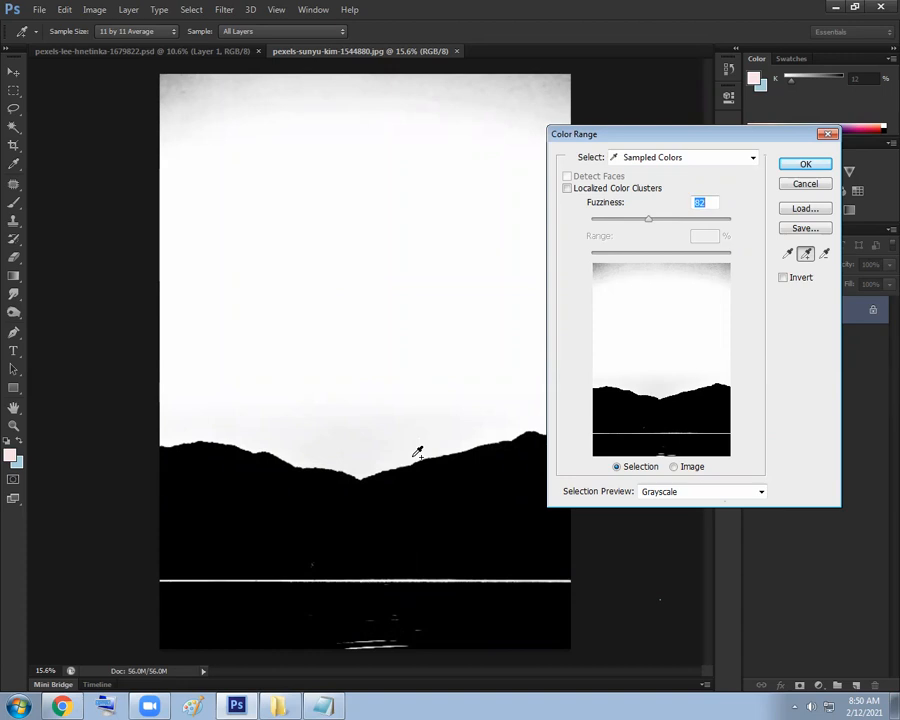
Switch to notes.txt in Notepad and append "(mostly I will avoid gray colors)" to the "Gray: medium selected area" line
{"action": "left_click", "coordinate": [323, 706]}
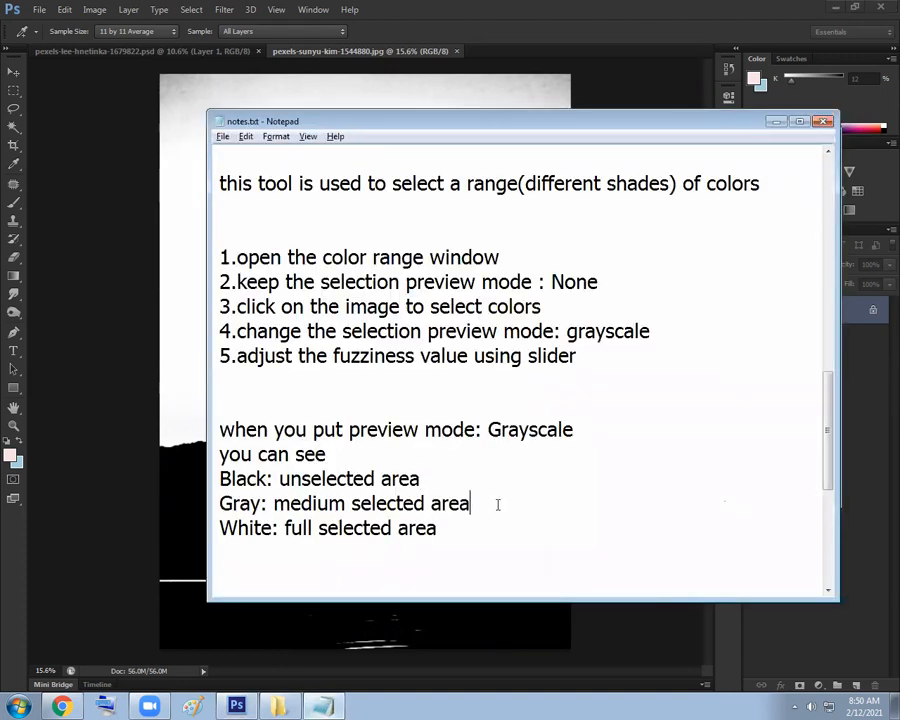
{"action": "type", "text": "(mo)"}
{"action": "key", "text": "Left"}
{"action": "type", "text": "mod"}
{"action": "key", "text": "BackSpace"}
{"action": "type", "text": "stly I will avoud"}
{"action": "key", "text": "BackSpace"}
{"action": "key", "text": "BackSpace"}
{"action": "type", "text": "id graycolors"}
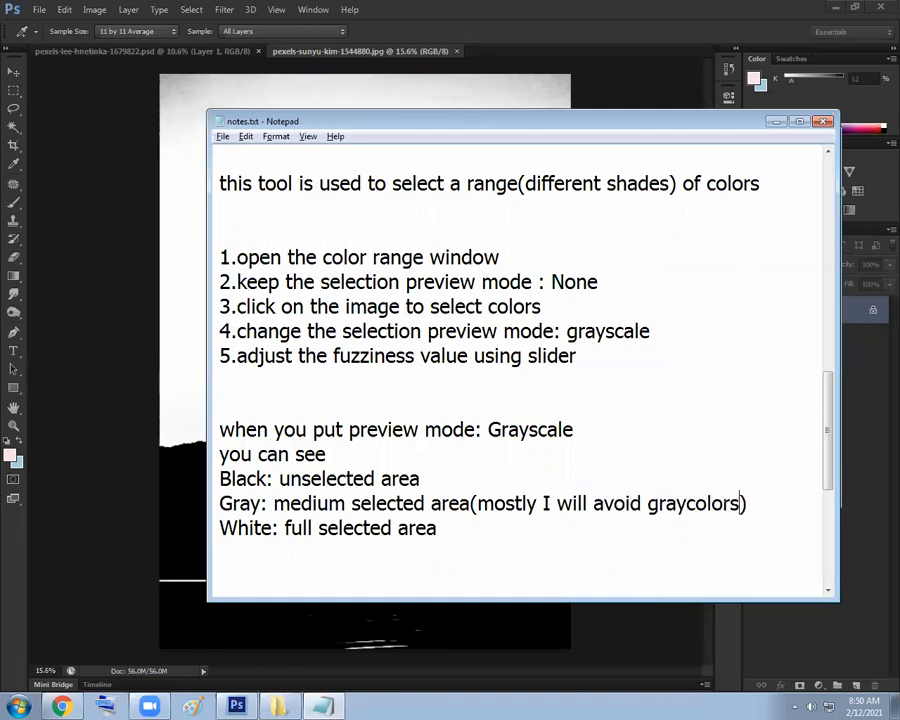
{"action": "key", "text": "Left"}
{"action": "key", "text": "Left"}
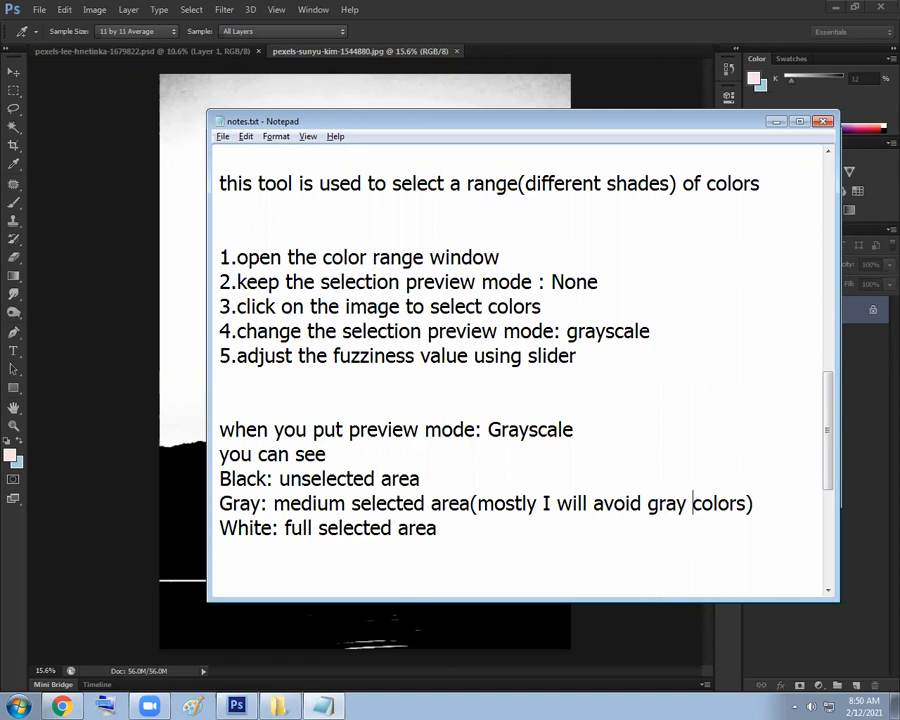
Return to Photoshop and apply the Color Range selection of the whole sky
{"action": "left_click", "coordinate": [494, 7]}
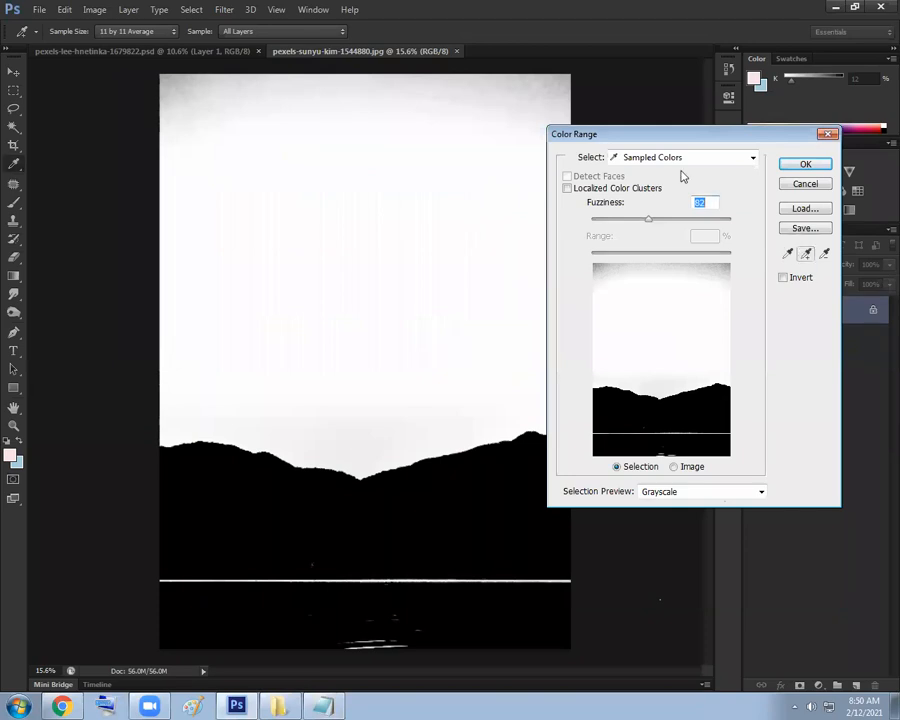
{"action": "left_click", "coordinate": [528, 88]}
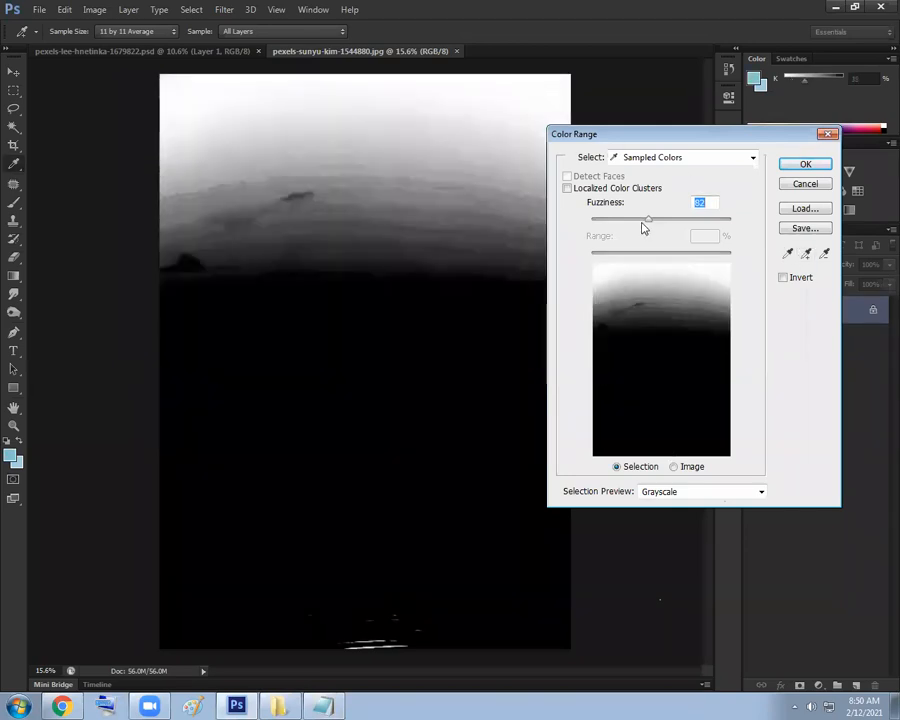
{"action": "left_click", "coordinate": [727, 268]}
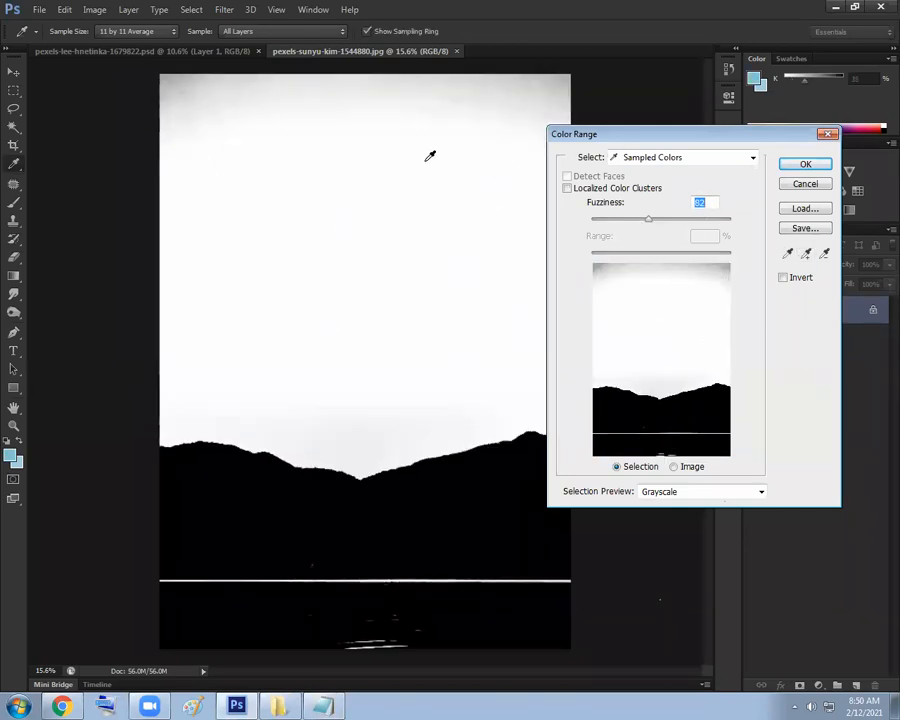
{"action": "left_click", "coordinate": [806, 166]}
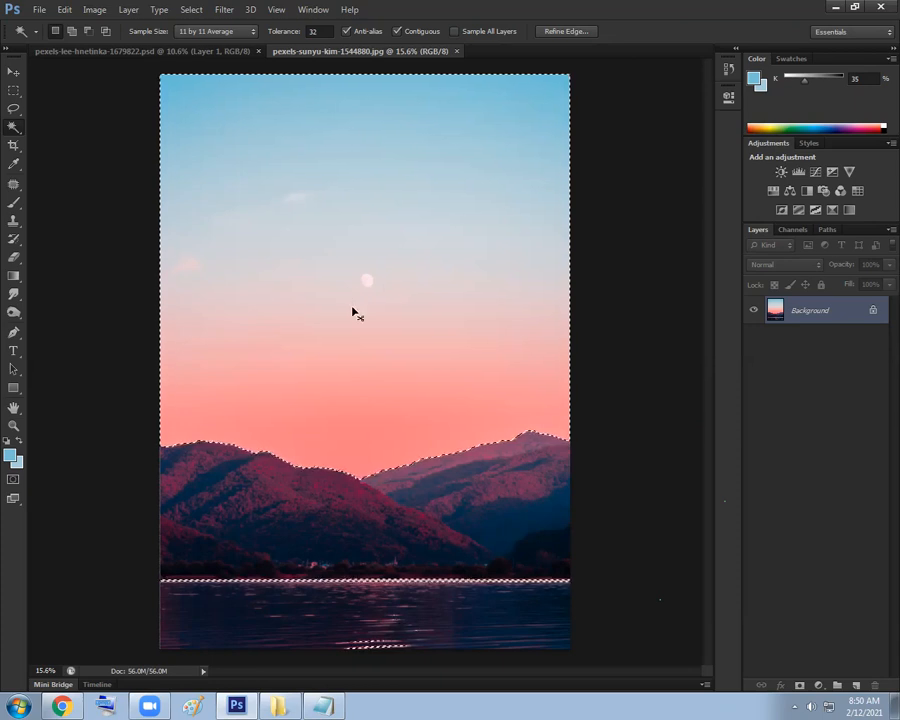
Copy the selected sky to a new layer and hide the Background layer
{"action": "key", "text": "ctrl+j"}
{"action": "left_click", "coordinate": [753, 338]}
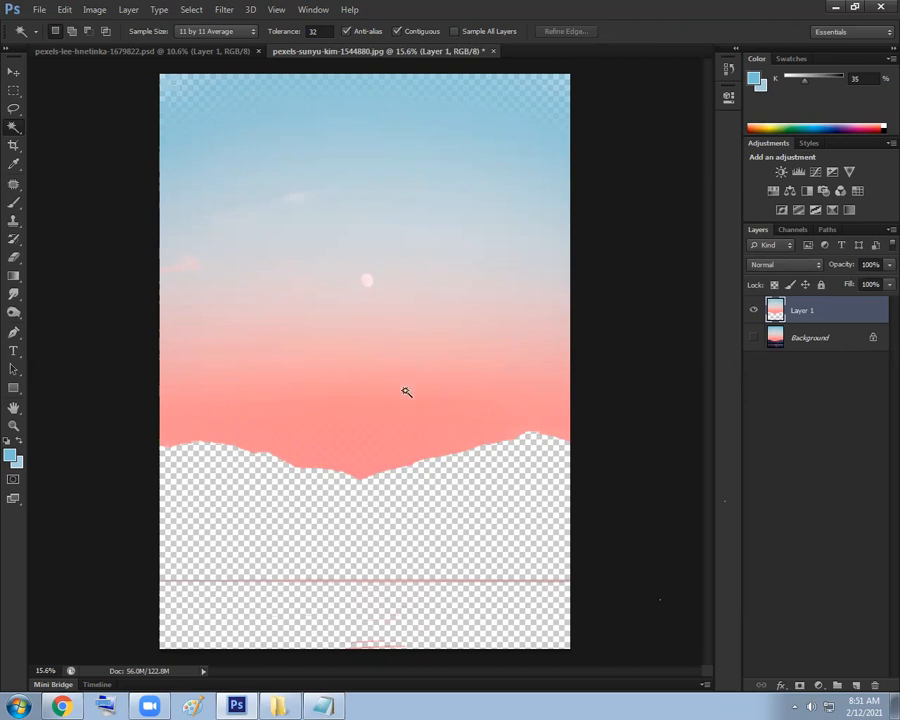
Delete the leftover light streaks in the lake area of Layer 1 with a rectangular selection and deselect
{"action": "key", "text": "m"}
{"action": "left_click_drag", "start_coordinate": [121, 540], "coordinate": [708, 702]}
{"action": "key", "text": "Delete"}
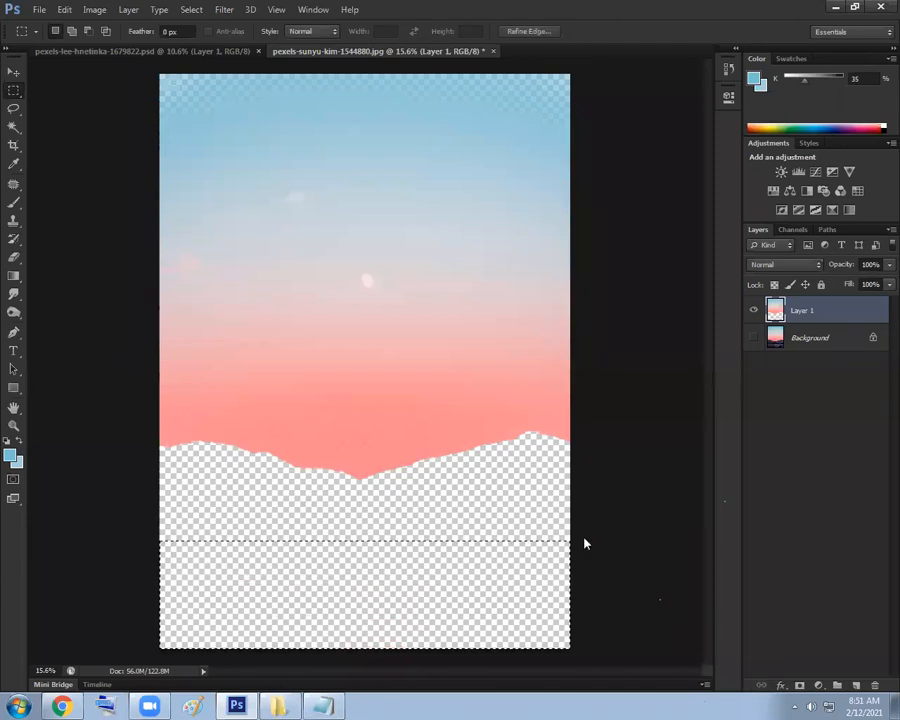
{"action": "key", "text": "ctrl+d"}
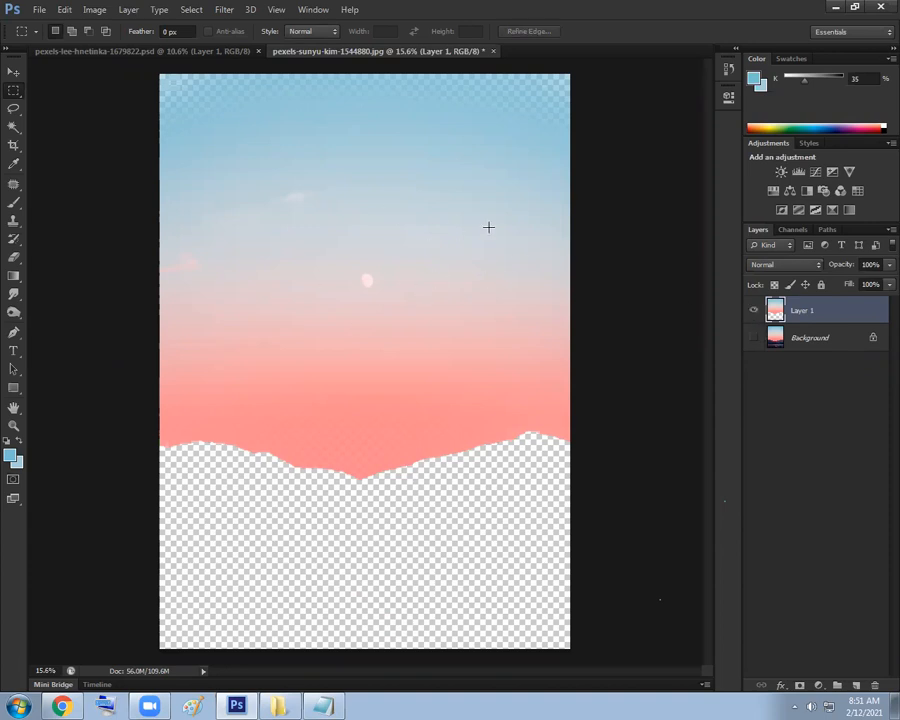
Show the Background again, delete Layer 1, and close the sunset landscape document without saving
{"action": "left_click", "coordinate": [756, 311]}
{"action": "left_click", "coordinate": [755, 339]}
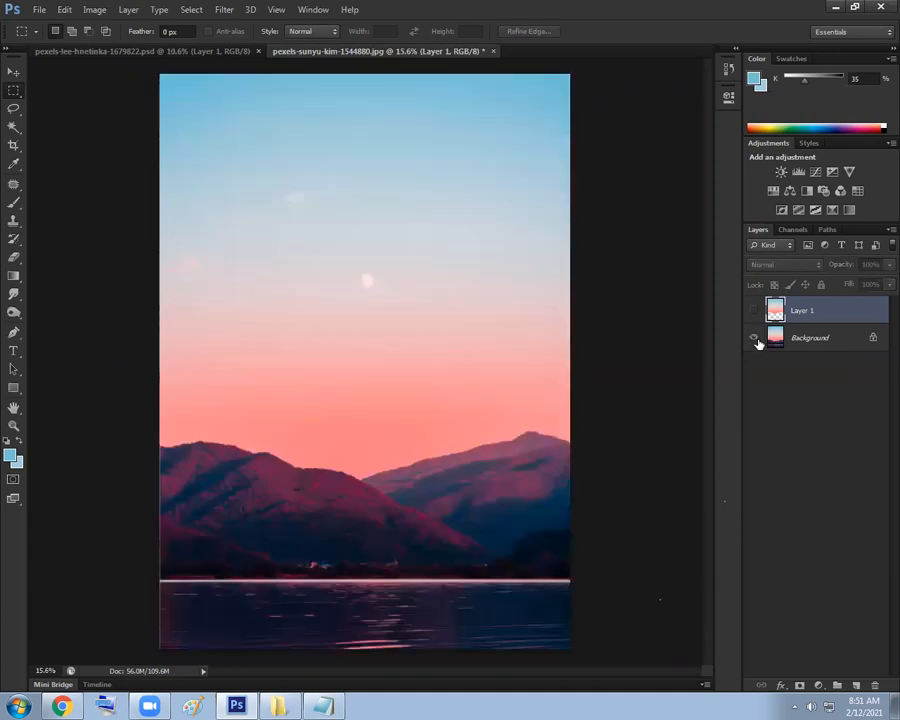
{"action": "left_click_drag", "start_coordinate": [838, 312], "coordinate": [874, 685]}
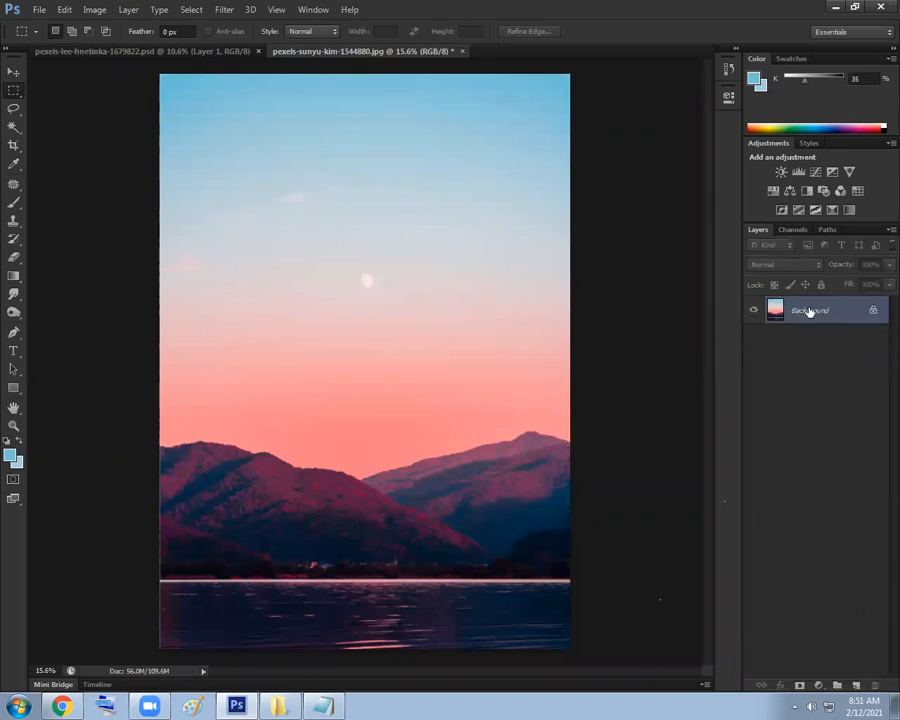
{"action": "left_click", "coordinate": [461, 51]}
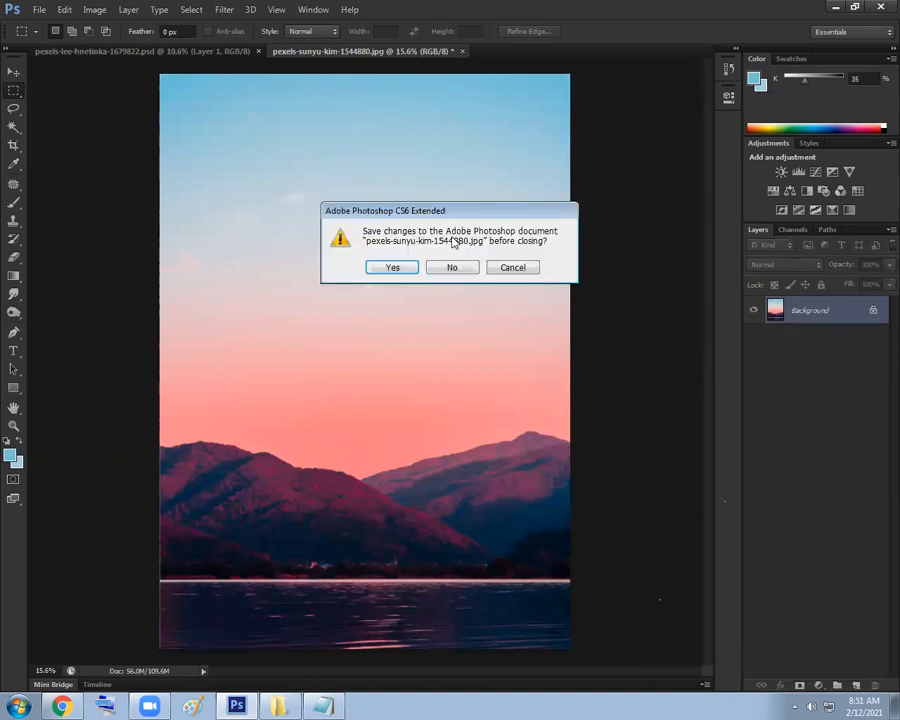
{"action": "left_click", "coordinate": [451, 275]}
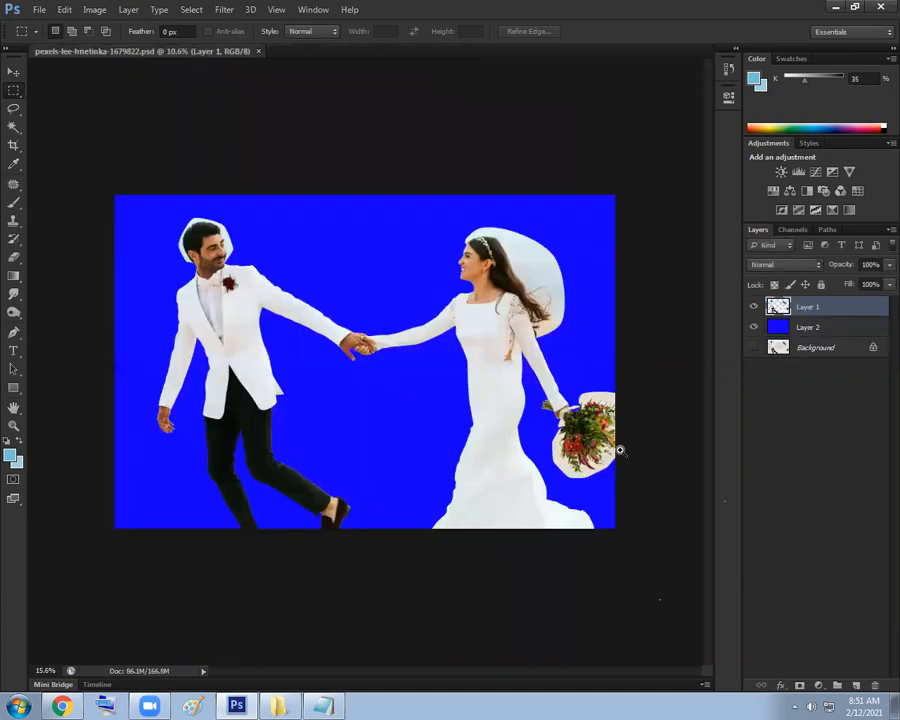
Start a Color Range selection with the selection preview set to None and sample the cream area above the bouquet
{"action": "scroll", "coordinate": [620, 450], "scroll_direction": "up", "scroll_amount": 5}
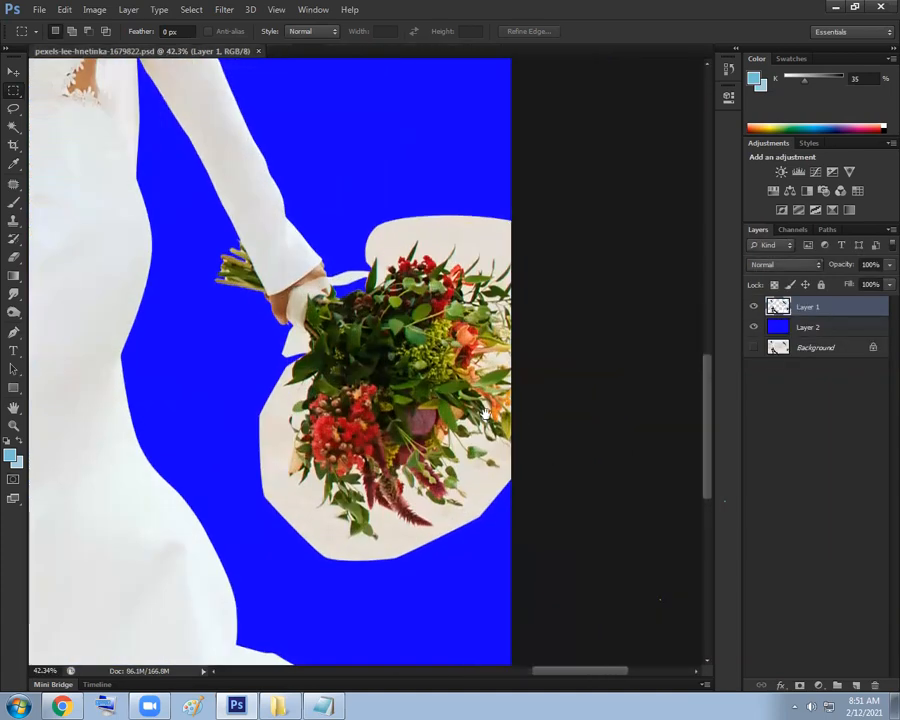
{"action": "scroll", "coordinate": [433, 344], "scroll_direction": "up", "scroll_amount": 1}
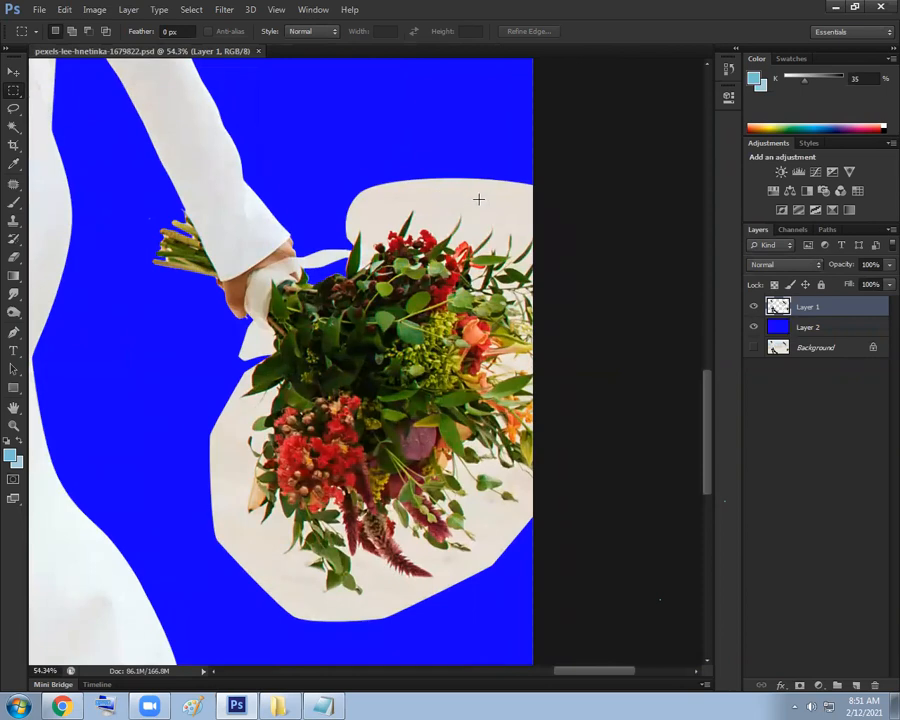
{"action": "scroll", "coordinate": [459, 309], "scroll_direction": "up", "scroll_amount": 1}
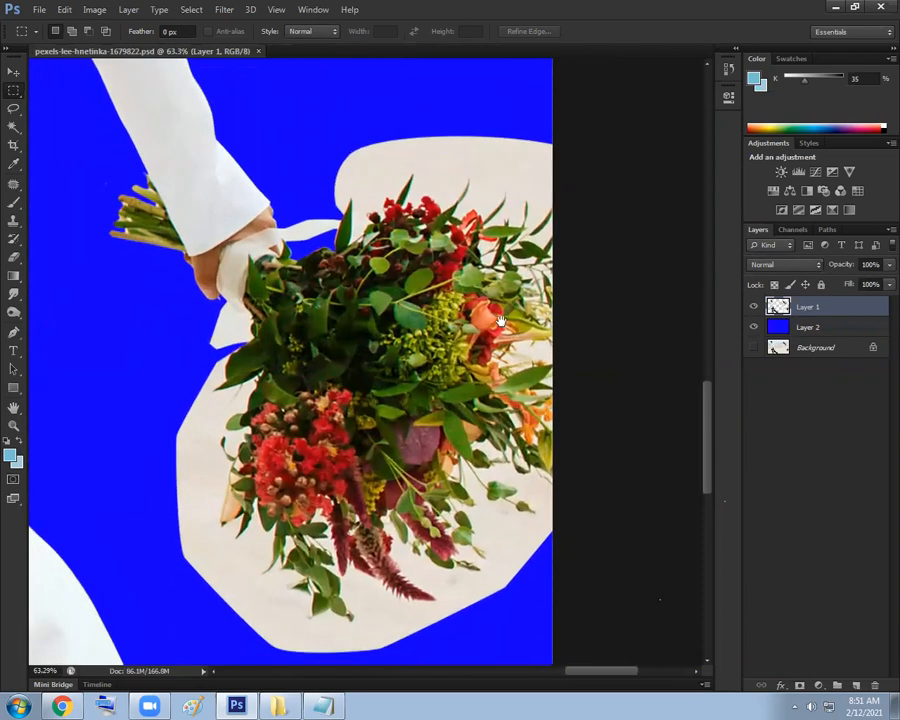
{"action": "left_click", "coordinate": [191, 10]}
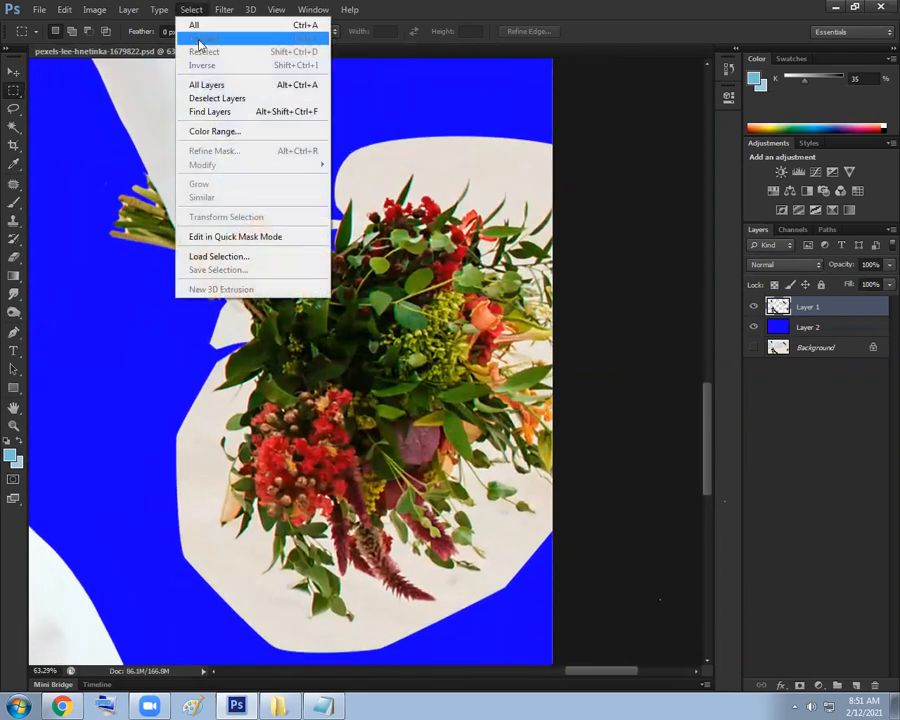
{"action": "left_click", "coordinate": [213, 131]}
{"action": "left_click", "coordinate": [653, 391]}
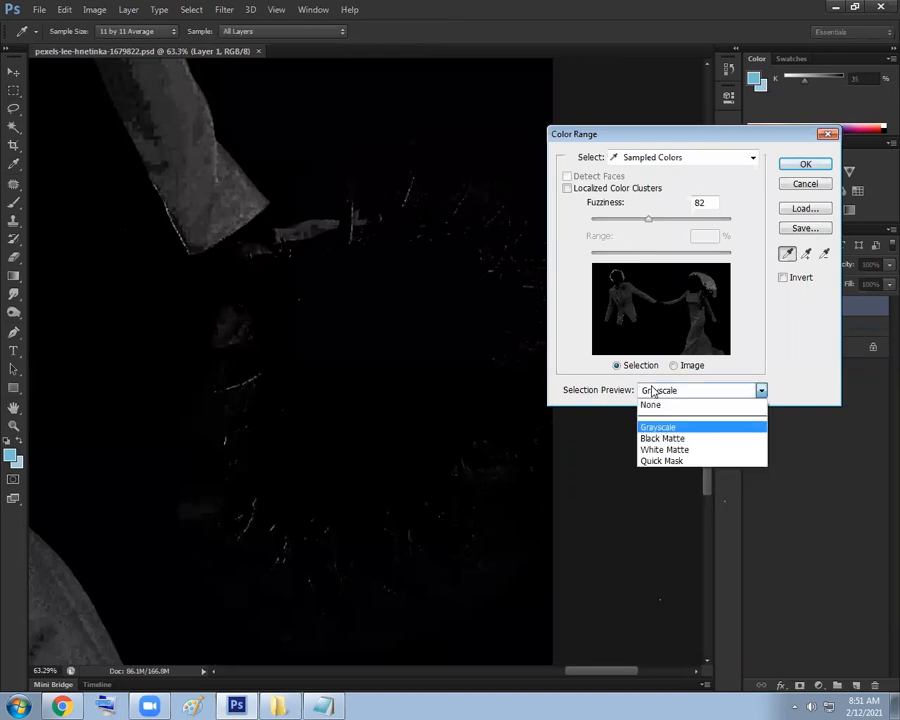
{"action": "left_click", "coordinate": [651, 404]}
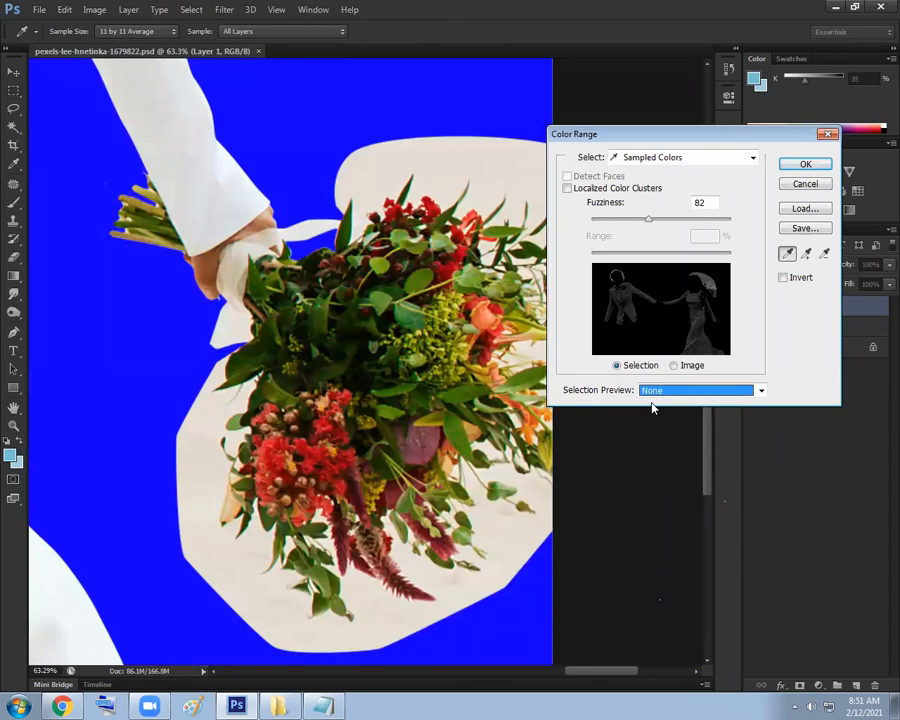
{"action": "left_click", "coordinate": [440, 167]}
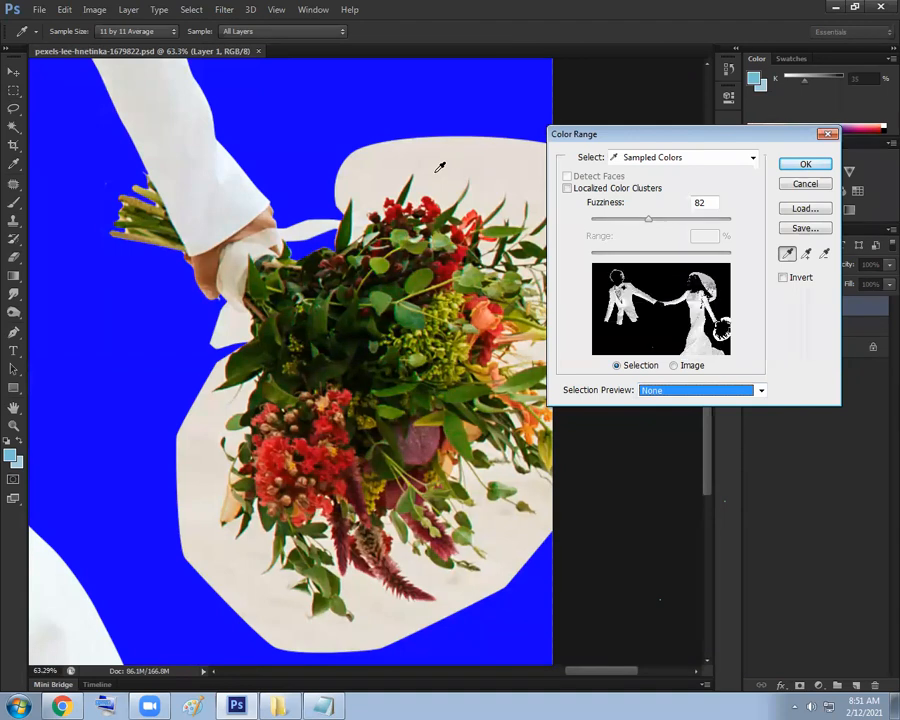
Set the selection preview to Grayscale and the fuzziness to 72, and apply the Color Range selection around the bouquet
{"action": "left_click", "coordinate": [672, 392]}
{"action": "left_click", "coordinate": [655, 423]}
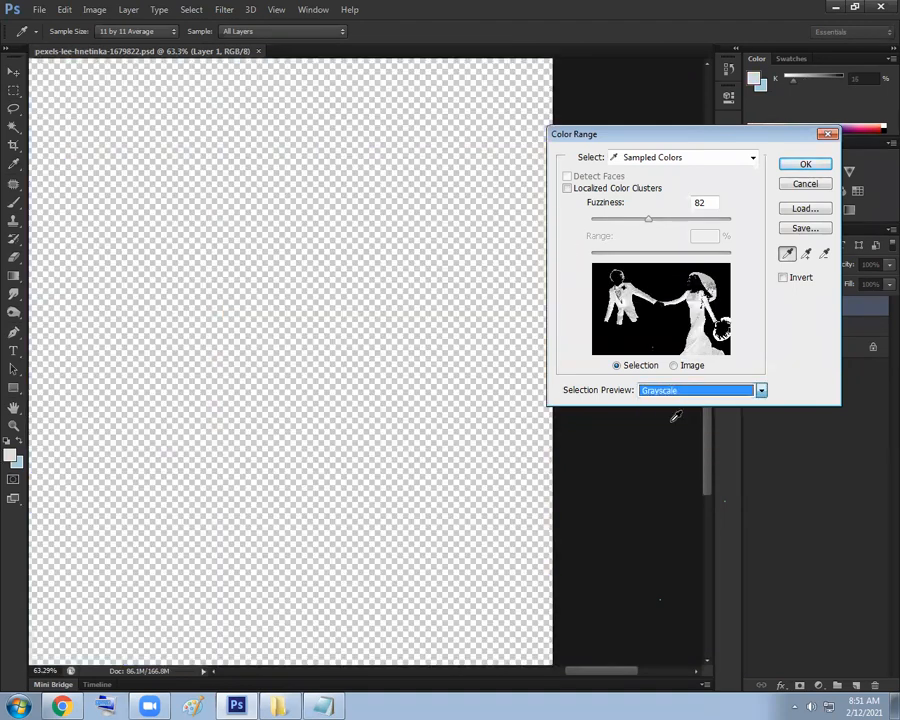
{"action": "left_click_drag", "start_coordinate": [632, 136], "coordinate": [769, 137]}
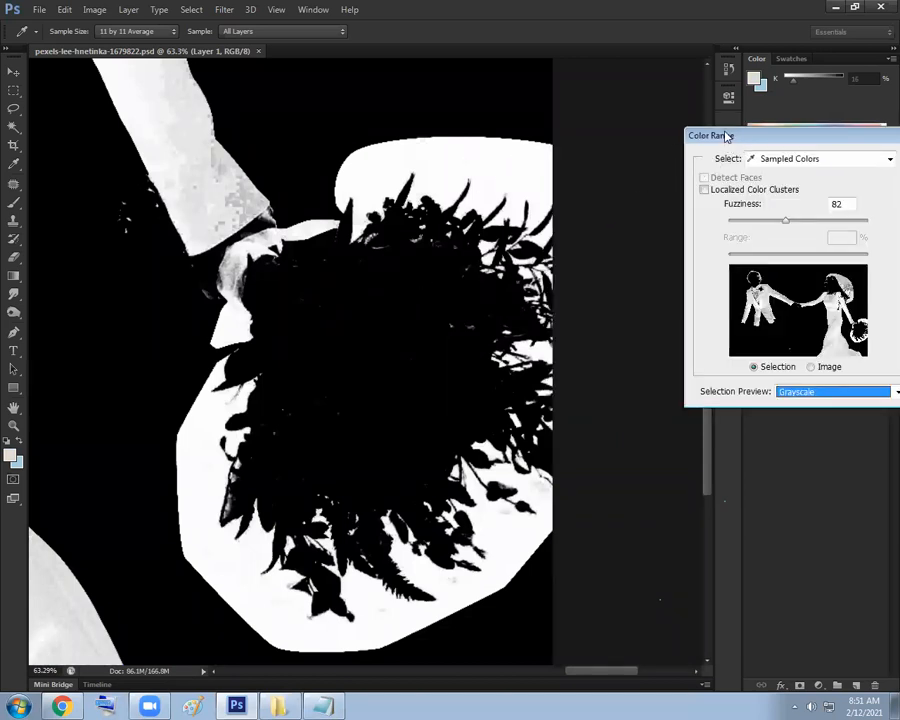
{"action": "left_click_drag", "start_coordinate": [727, 136], "coordinate": [677, 143]}
{"action": "mouse_move", "coordinate": [735, 233]}
{"action": "left_mouse_down"}
{"action": "mouse_move", "coordinate": [689, 235]}
{"action": "mouse_move", "coordinate": [812, 236]}
{"action": "mouse_move", "coordinate": [755, 233]}
{"action": "mouse_move", "coordinate": [721, 243]}
{"action": "left_mouse_up"}
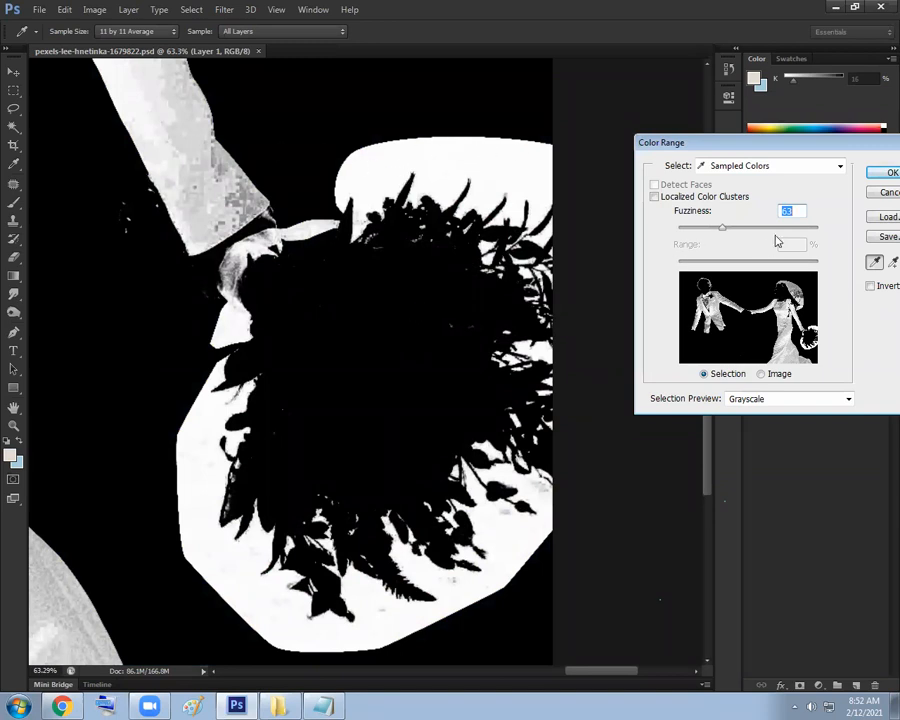
{"action": "left_click_drag", "start_coordinate": [727, 233], "coordinate": [727, 233]}
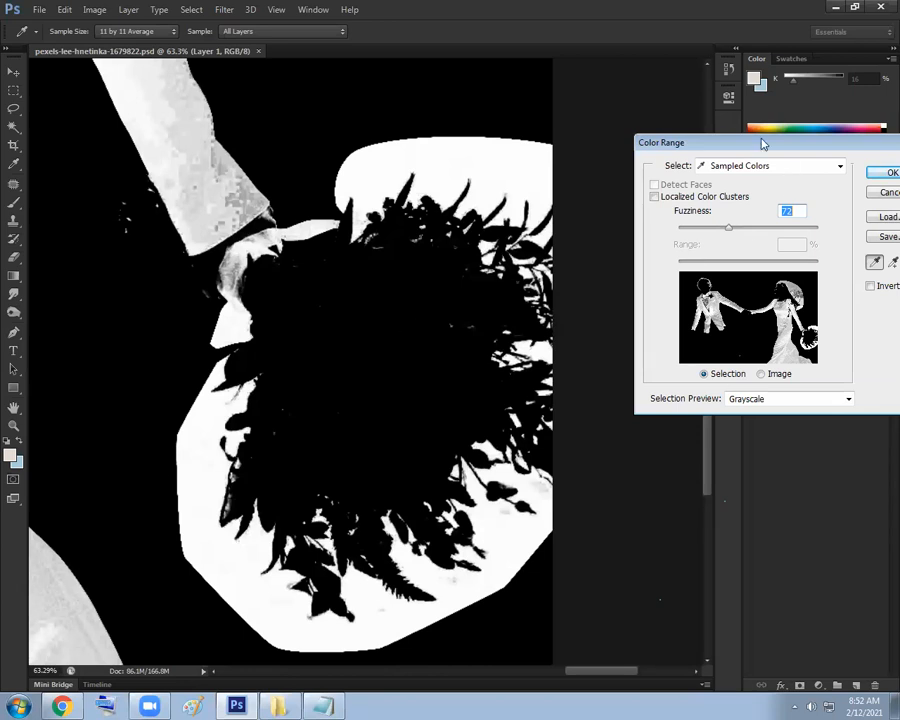
{"action": "left_click_drag", "start_coordinate": [762, 145], "coordinate": [576, 136]}
{"action": "left_click", "coordinate": [704, 168]}
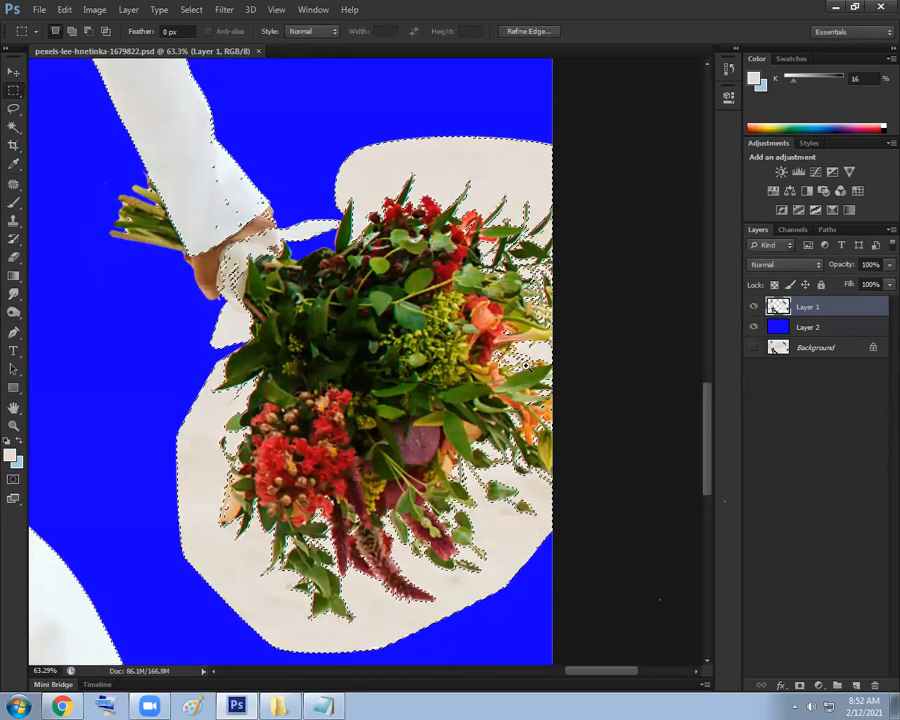
Subtract the whole groom from the selection with a rectangular marquee
{"action": "left_click_drag", "start_coordinate": [527, 366], "coordinate": [458, 343]}
{"action": "left_click_drag", "start_coordinate": [321, 213], "coordinate": [255, 222]}
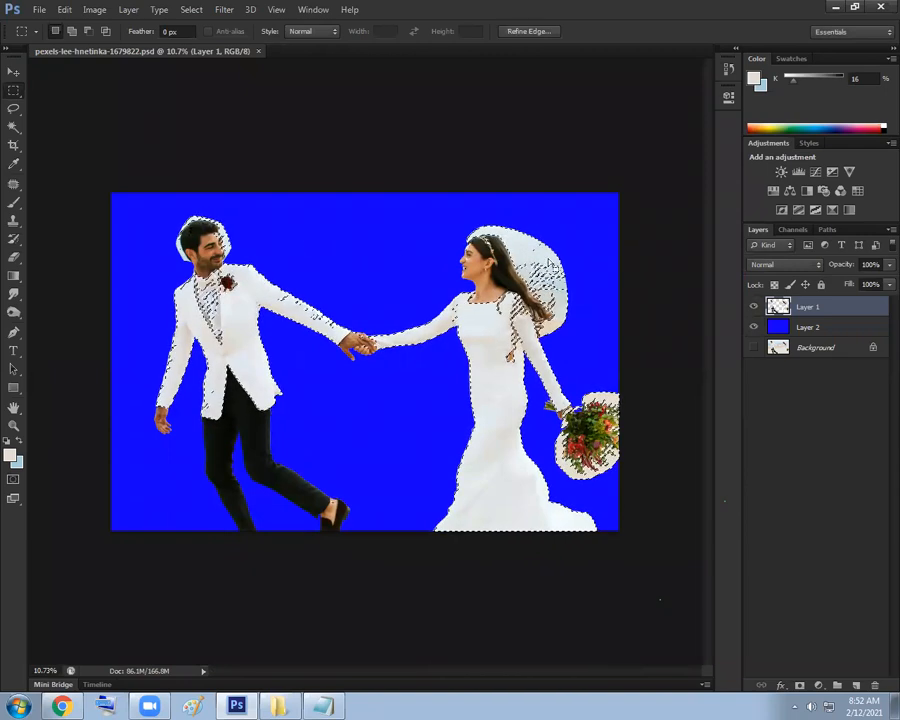
{"action": "left_click_drag", "start_coordinate": [647, 439], "coordinate": [715, 440]}
{"action": "left_click_drag", "start_coordinate": [549, 455], "coordinate": [500, 373]}
{"action": "left_click_drag", "start_coordinate": [440, 384], "coordinate": [458, 374]}
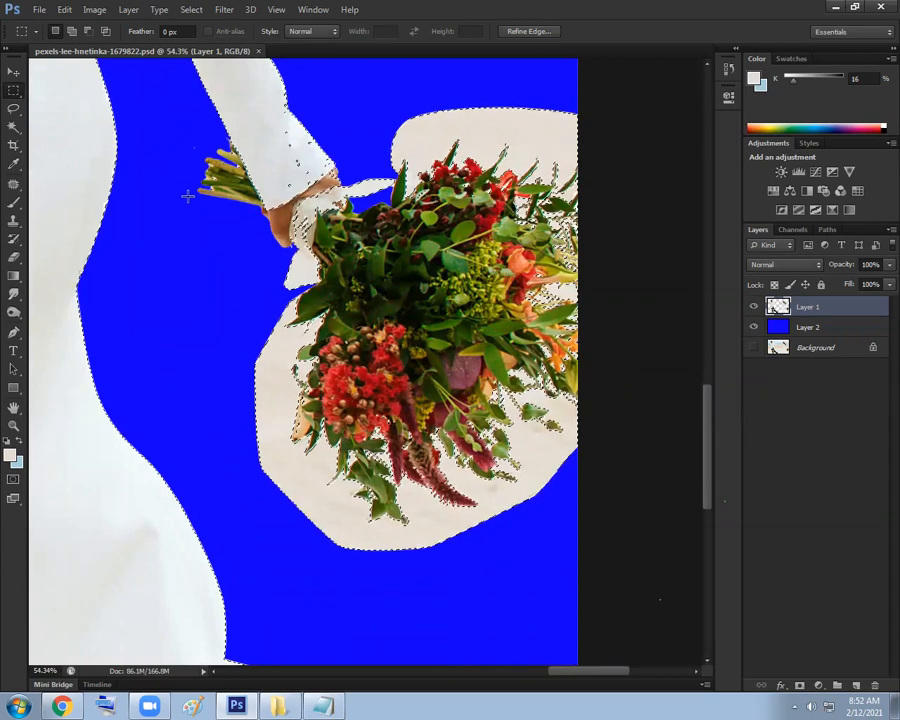
{"action": "left_click_drag", "start_coordinate": [330, 258], "coordinate": [335, 301]}
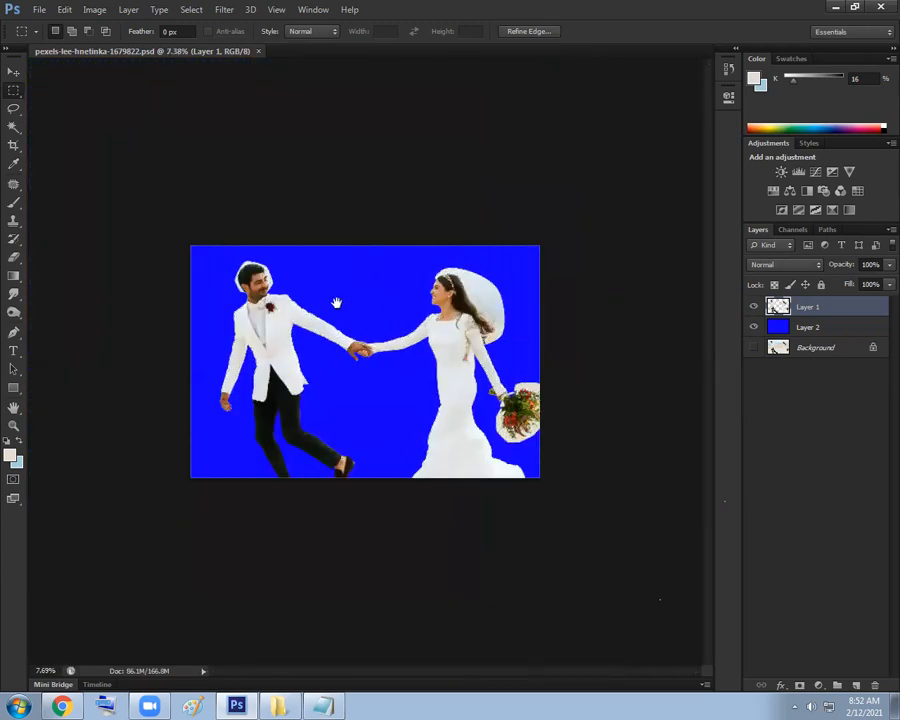
{"action": "right_click", "coordinate": [18, 92]}
{"action": "left_click", "coordinate": [68, 87]}
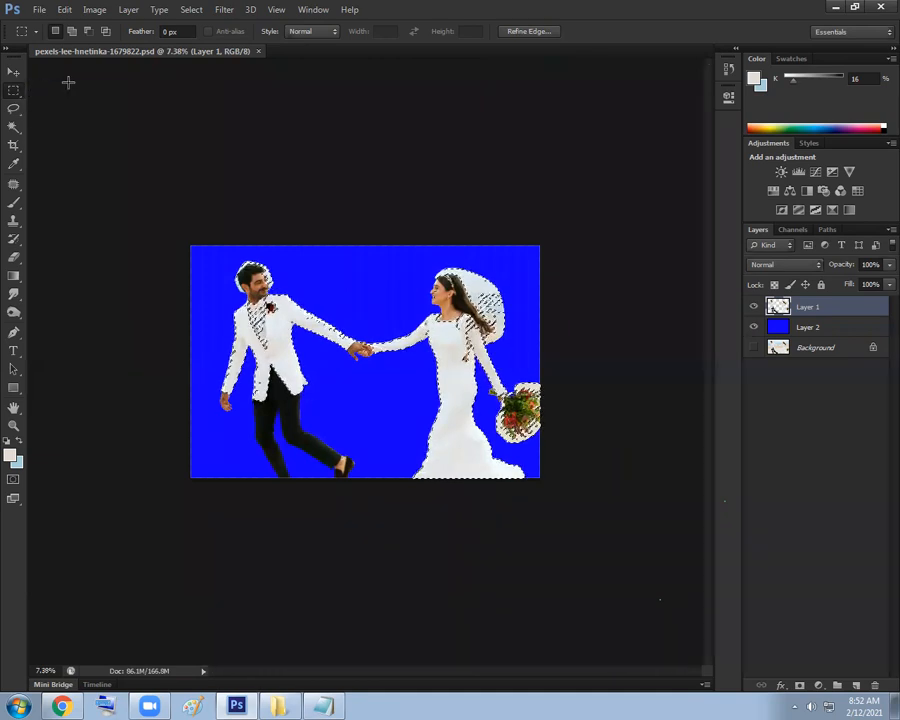
{"action": "left_click", "coordinate": [88, 33]}
{"action": "left_click_drag", "start_coordinate": [191, 246], "coordinate": [377, 522]}
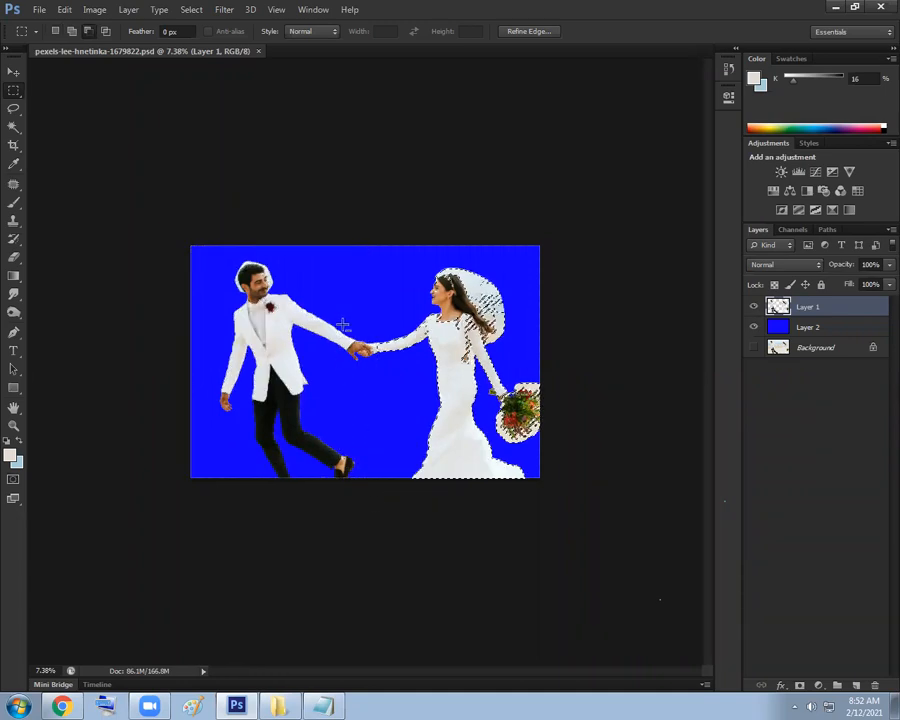
Subtract the bride's head, veil and upper body from the selection with a rectangular marquee
{"action": "scroll", "coordinate": [400, 330], "scroll_direction": "up", "scroll_amount": 3}
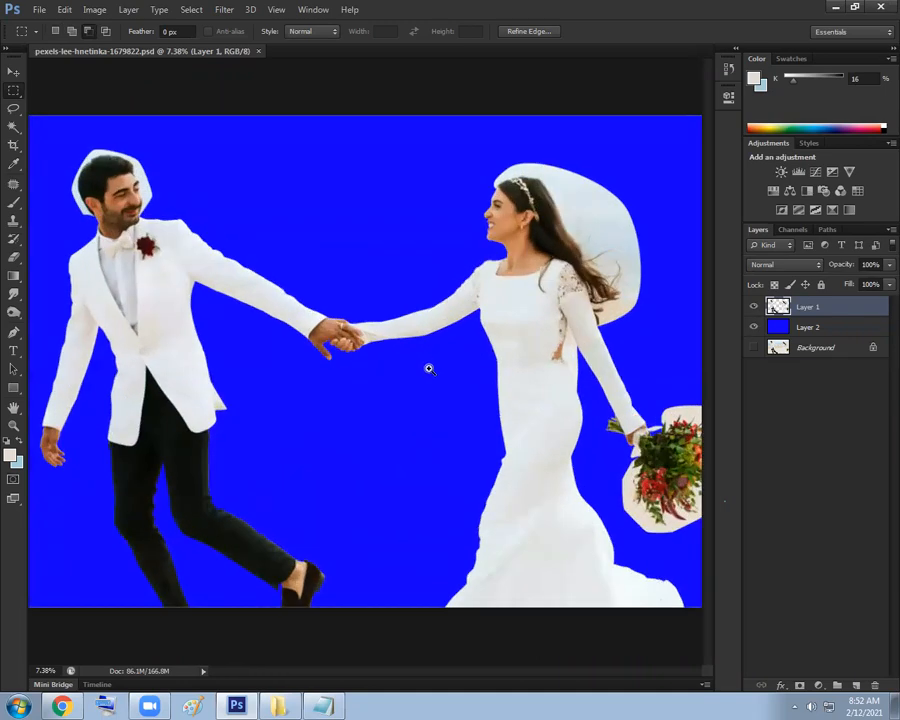
{"action": "left_click_drag", "start_coordinate": [258, 180], "coordinate": [660, 429]}
{"action": "left_click_drag", "start_coordinate": [494, 470], "coordinate": [308, 322]}
Subtract the rest of the bride's dress, from the waist to the hem, with rectangular marquees
{"action": "scroll", "coordinate": [308, 322], "scroll_direction": "up", "scroll_amount": 2}
{"action": "left_click_drag", "start_coordinate": [203, 220], "coordinate": [429, 574]}
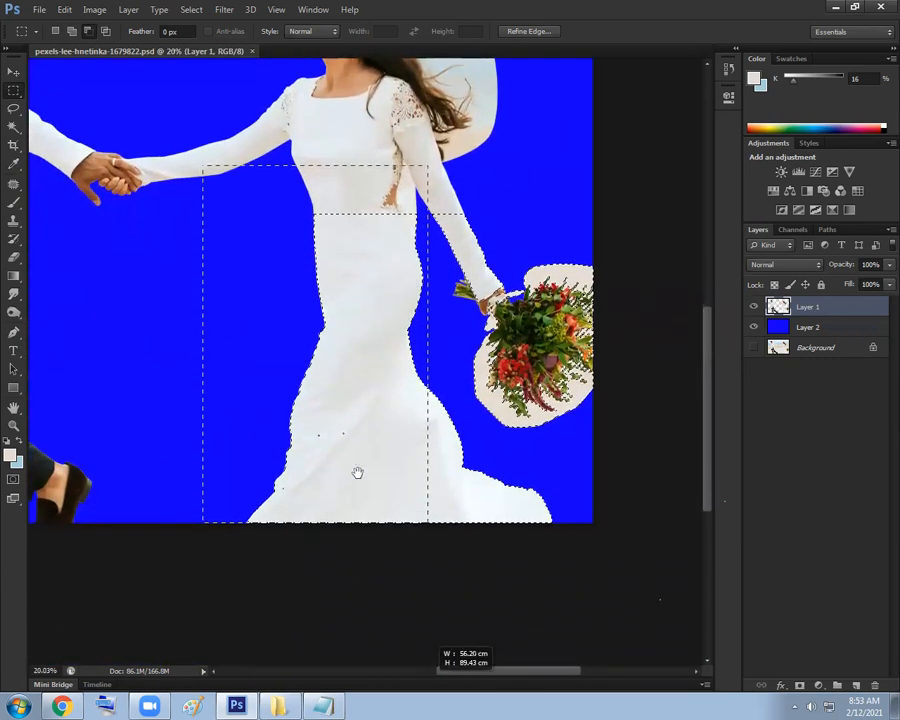
{"action": "left_click_drag", "start_coordinate": [358, 473], "coordinate": [302, 454]}
{"action": "left_click_drag", "start_coordinate": [338, 372], "coordinate": [415, 500]}
{"action": "left_click_drag", "start_coordinate": [338, 340], "coordinate": [505, 540]}
Subtract the bride's sleeve from the selection with rectangular marquees, working down the arm toward the cuff
{"action": "scroll", "coordinate": [431, 293], "scroll_direction": "up", "scroll_amount": 3}
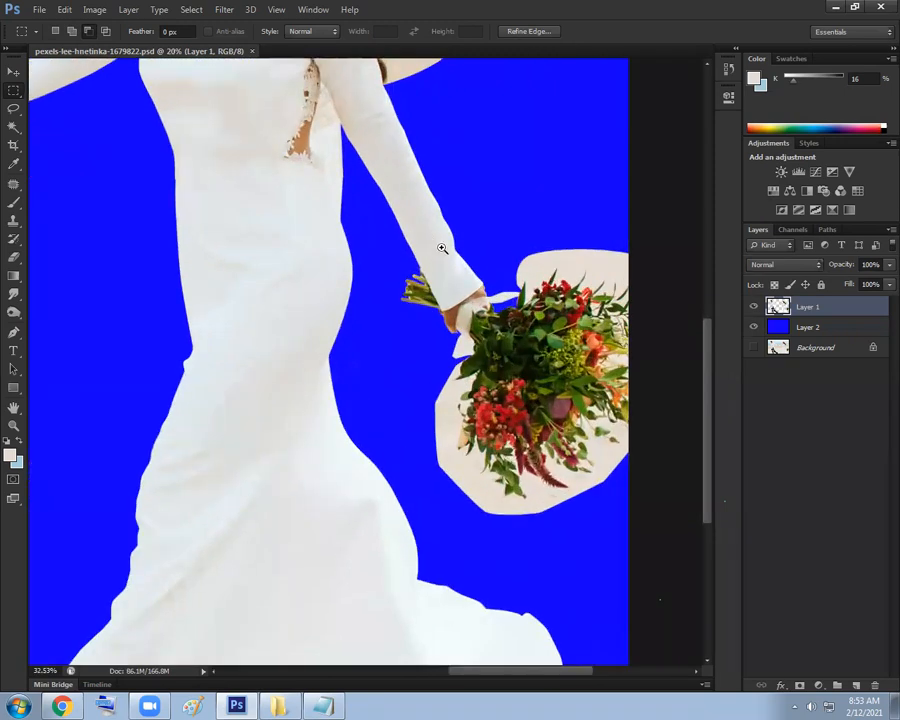
{"action": "scroll", "coordinate": [326, 111], "scroll_direction": "up", "scroll_amount": 1}
{"action": "left_click_drag", "start_coordinate": [316, 96], "coordinate": [462, 225]}
{"action": "scroll", "coordinate": [500, 240], "scroll_direction": "up", "scroll_amount": 2}
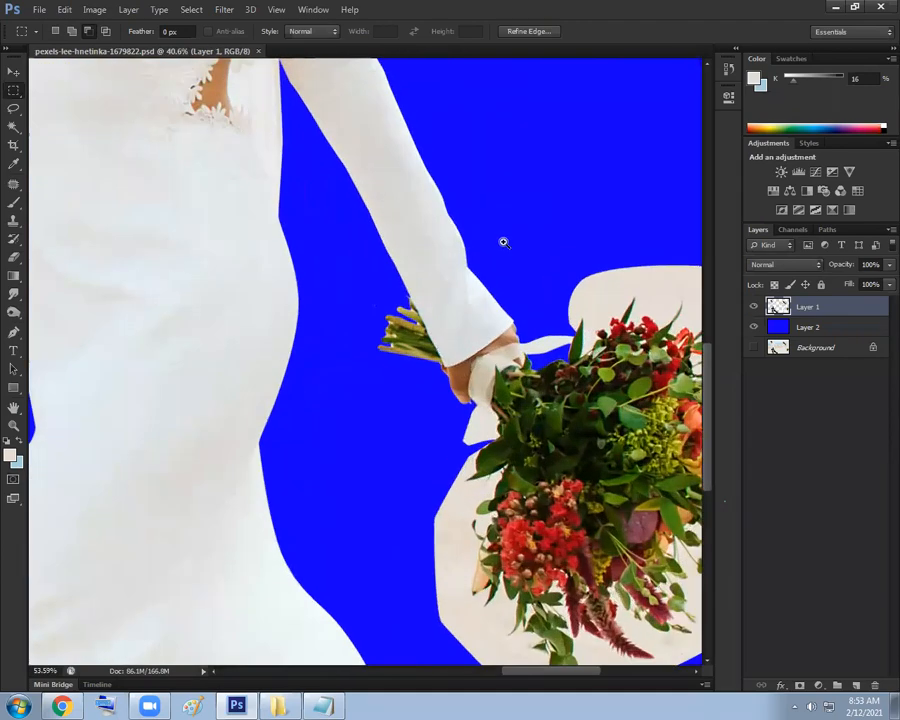
{"action": "left_click_drag", "start_coordinate": [491, 302], "coordinate": [424, 260]}
{"action": "left_click_drag", "start_coordinate": [456, 297], "coordinate": [439, 280]}
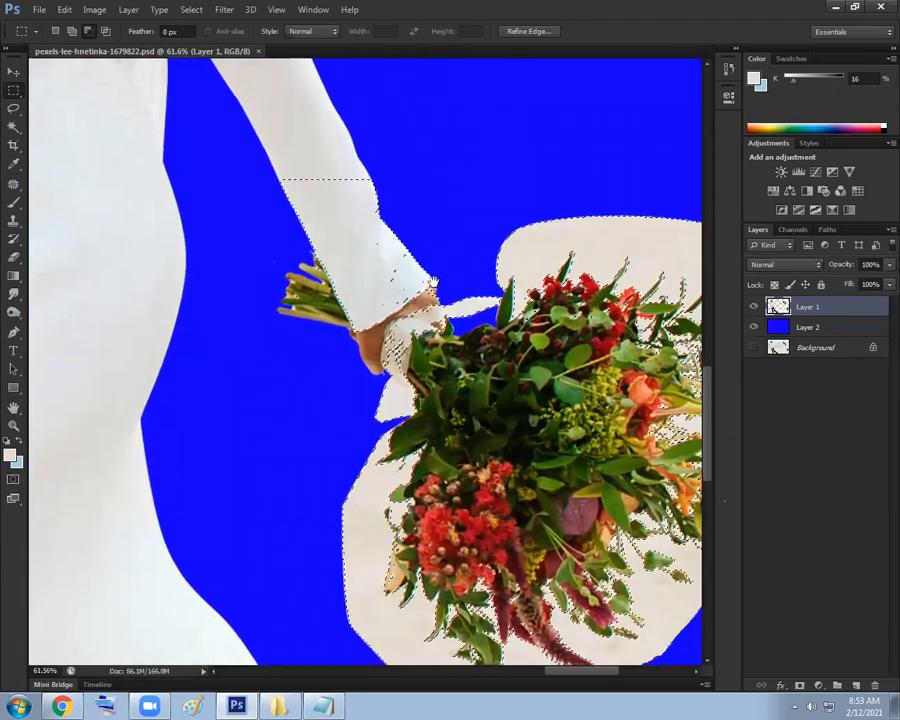
{"action": "left_click_drag", "start_coordinate": [144, 199], "coordinate": [338, 199]}
{"action": "scroll", "coordinate": [486, 232], "scroll_direction": "up", "scroll_amount": 1}
{"action": "left_click_drag", "start_coordinate": [293, 233], "coordinate": [333, 258]}
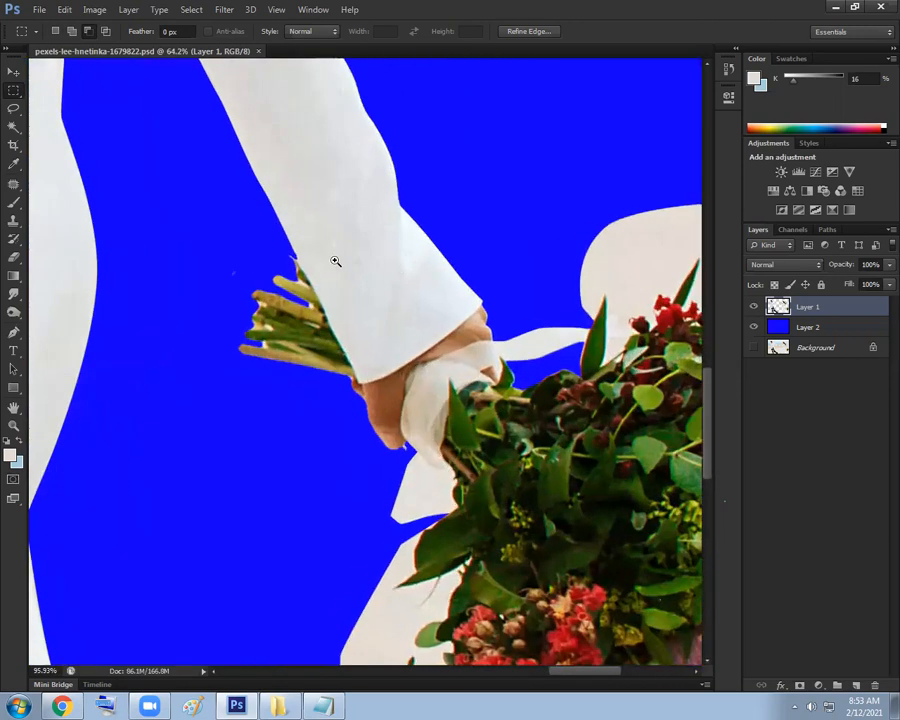
Set the Lasso tool to subtract from the selection, and remove the sleeve cuff and the bouquet's stem ends
{"action": "left_click", "coordinate": [15, 112]}
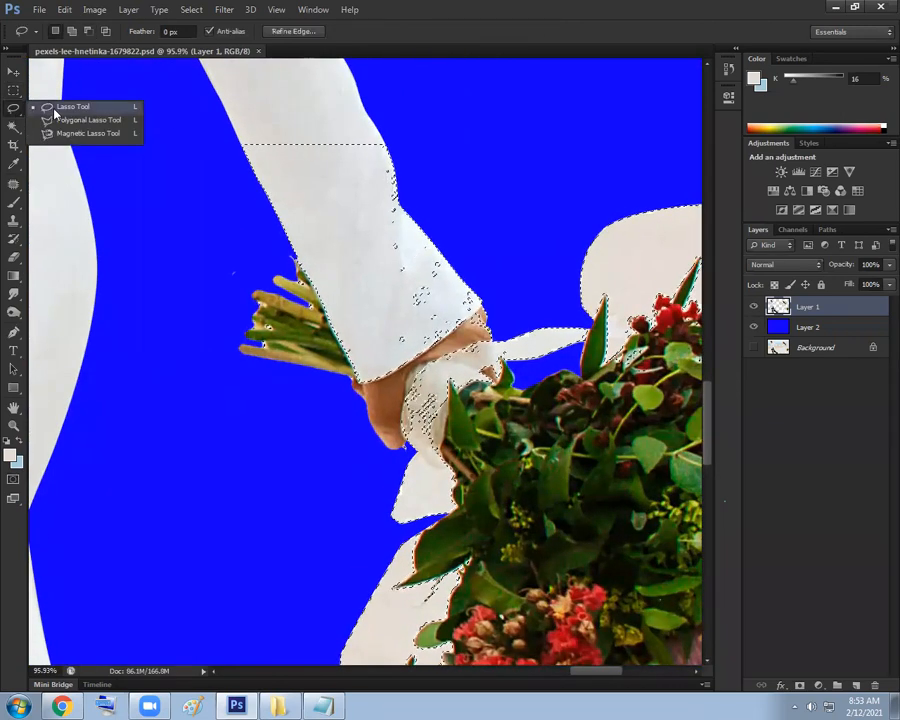
{"action": "left_click", "coordinate": [89, 31]}
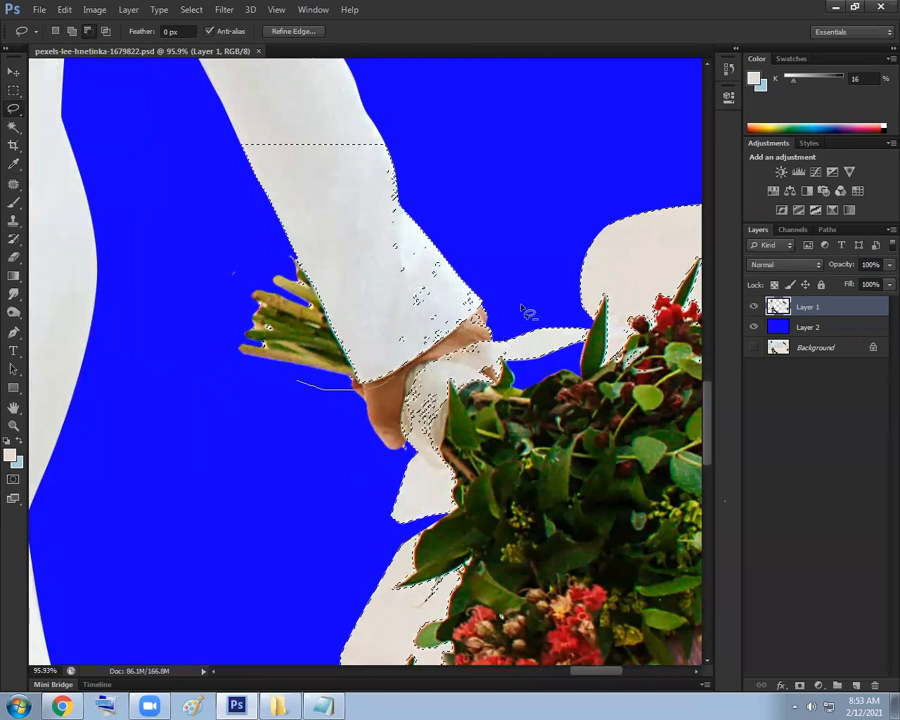
{"action": "mouse_move", "coordinate": [147, 28]}
{"action": "left_mouse_down"}
{"action": "mouse_move", "coordinate": [201, 221]}
{"action": "mouse_move", "coordinate": [294, 376]}
{"action": "left_mouse_up"}
{"action": "mouse_move", "coordinate": [394, 312]}
{"action": "left_mouse_down"}
{"action": "mouse_move", "coordinate": [456, 342]}
{"action": "mouse_move", "coordinate": [397, 264]}
{"action": "left_mouse_up"}
{"action": "left_click_drag", "start_coordinate": [288, 258], "coordinate": [364, 252]}
{"action": "left_click_drag", "start_coordinate": [110, 174], "coordinate": [110, 303]}
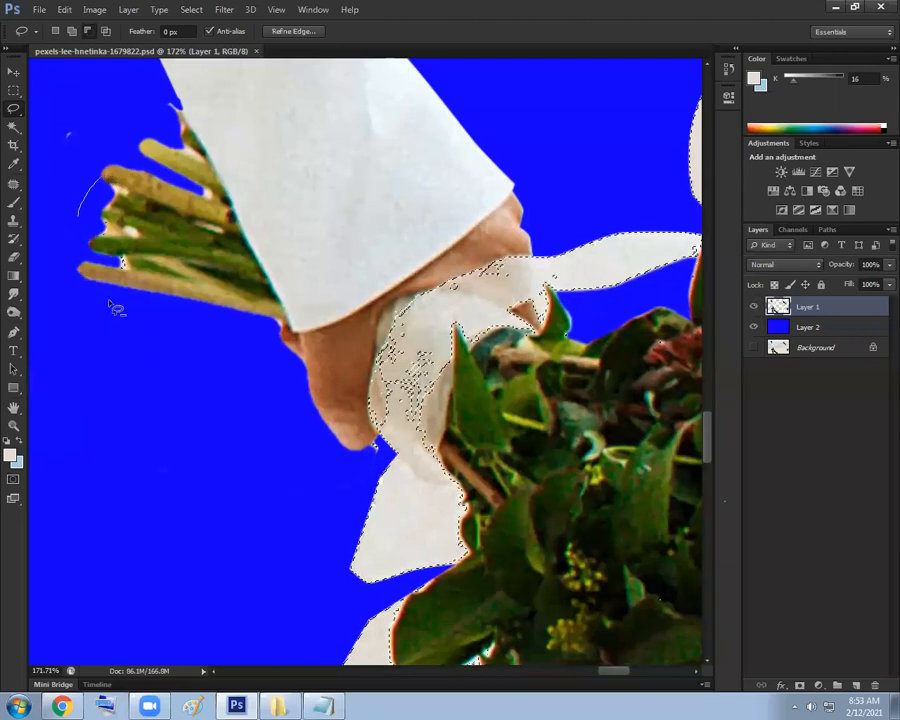
Subtract the white ribbon around the bride's hand and its trailing ends with the Lasso
{"action": "left_click_drag", "start_coordinate": [334, 317], "coordinate": [217, 258]}
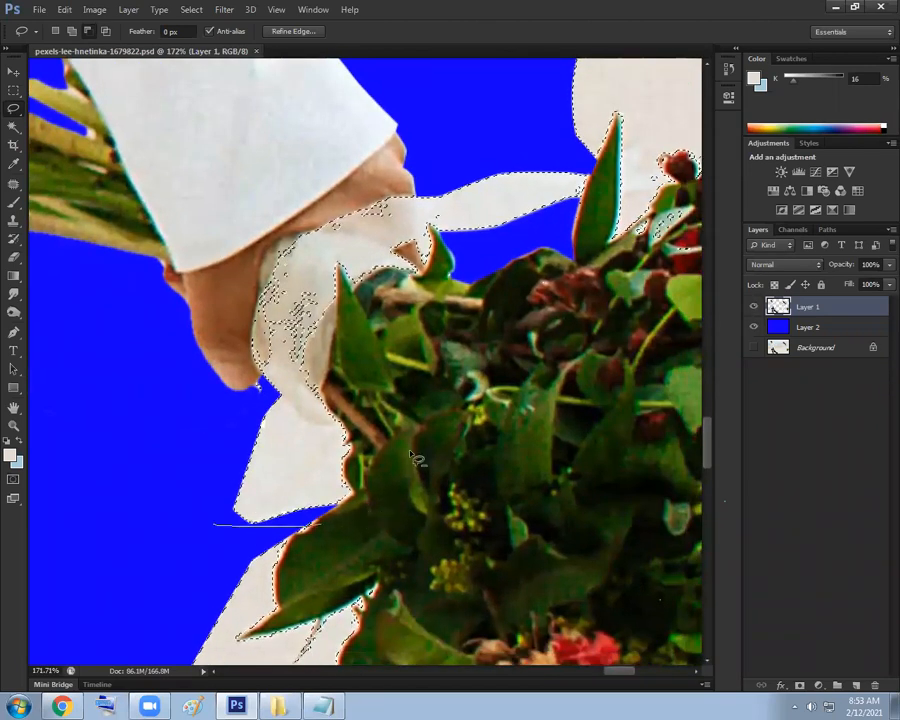
{"action": "left_click_drag", "start_coordinate": [553, 238], "coordinate": [592, 193]}
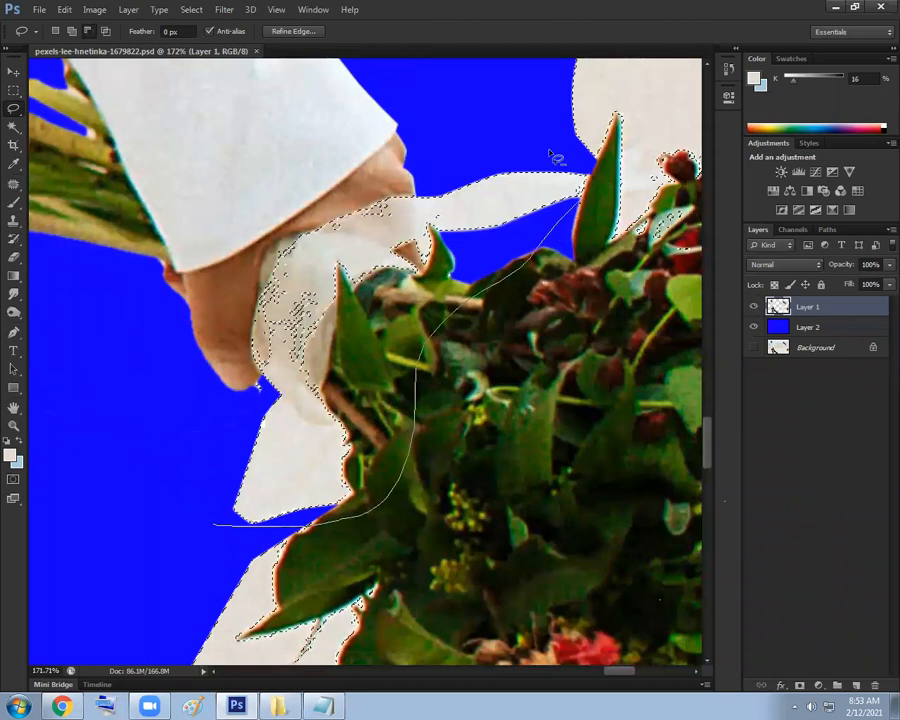
{"action": "left_click_drag", "start_coordinate": [165, 387], "coordinate": [180, 392]}
Subtract the stray selected spots on the pale leaves beside the tall green leaf at the bouquet's upper edge
{"action": "left_click_drag", "start_coordinate": [395, 400], "coordinate": [345, 403]}
{"action": "mouse_move", "coordinate": [465, 430]}
{"action": "left_mouse_down"}
{"action": "mouse_move", "coordinate": [452, 388]}
{"action": "mouse_move", "coordinate": [560, 412]}
{"action": "left_mouse_up"}
{"action": "left_click_drag", "start_coordinate": [464, 377], "coordinate": [317, 478]}
{"action": "left_click_drag", "start_coordinate": [394, 331], "coordinate": [341, 412]}
{"action": "left_click_drag", "start_coordinate": [428, 396], "coordinate": [370, 383]}
{"action": "mouse_move", "coordinate": [409, 391]}
{"action": "left_mouse_down"}
{"action": "mouse_move", "coordinate": [458, 404]}
{"action": "mouse_move", "coordinate": [560, 405]}
{"action": "left_mouse_up"}
{"action": "left_click_drag", "start_coordinate": [396, 344], "coordinate": [424, 342]}
{"action": "mouse_move", "coordinate": [350, 234]}
{"action": "left_mouse_down"}
{"action": "mouse_move", "coordinate": [381, 268]}
{"action": "mouse_move", "coordinate": [365, 332]}
{"action": "left_mouse_up"}
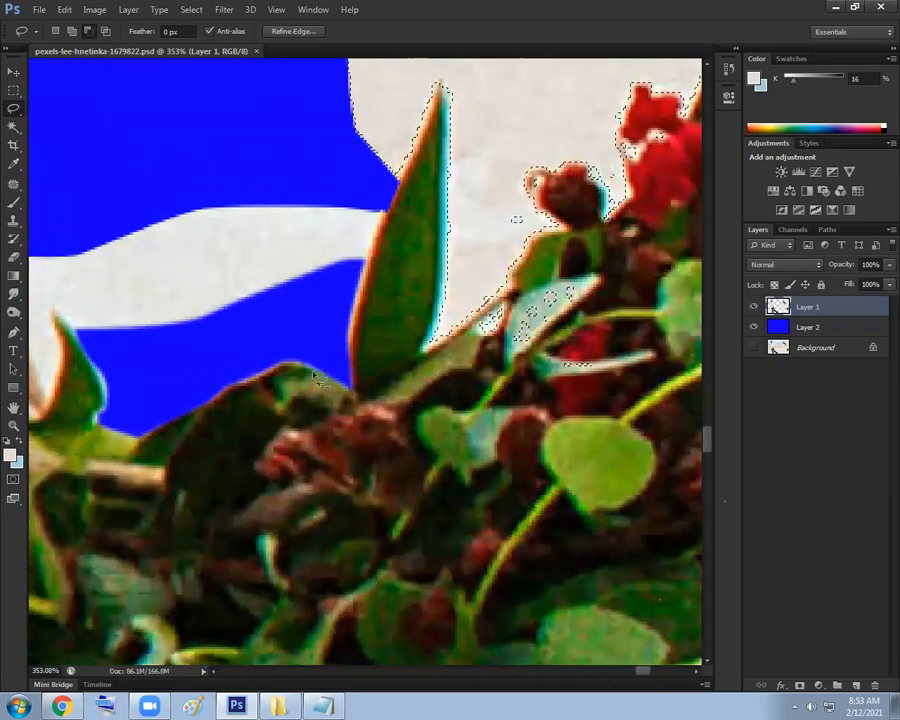
{"action": "left_click_drag", "start_coordinate": [333, 387], "coordinate": [338, 391]}
{"action": "left_click_drag", "start_coordinate": [465, 432], "coordinate": [317, 420]}
{"action": "left_click_drag", "start_coordinate": [440, 350], "coordinate": [495, 364]}
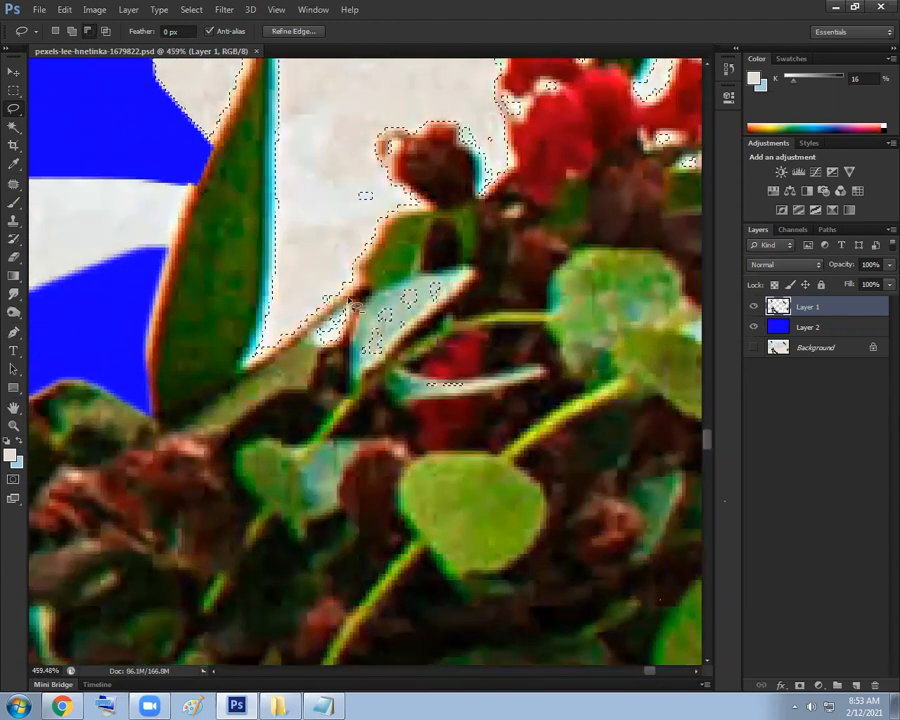
{"action": "left_click_drag", "start_coordinate": [333, 461], "coordinate": [304, 368]}
{"action": "left_click_drag", "start_coordinate": [429, 428], "coordinate": [400, 428]}
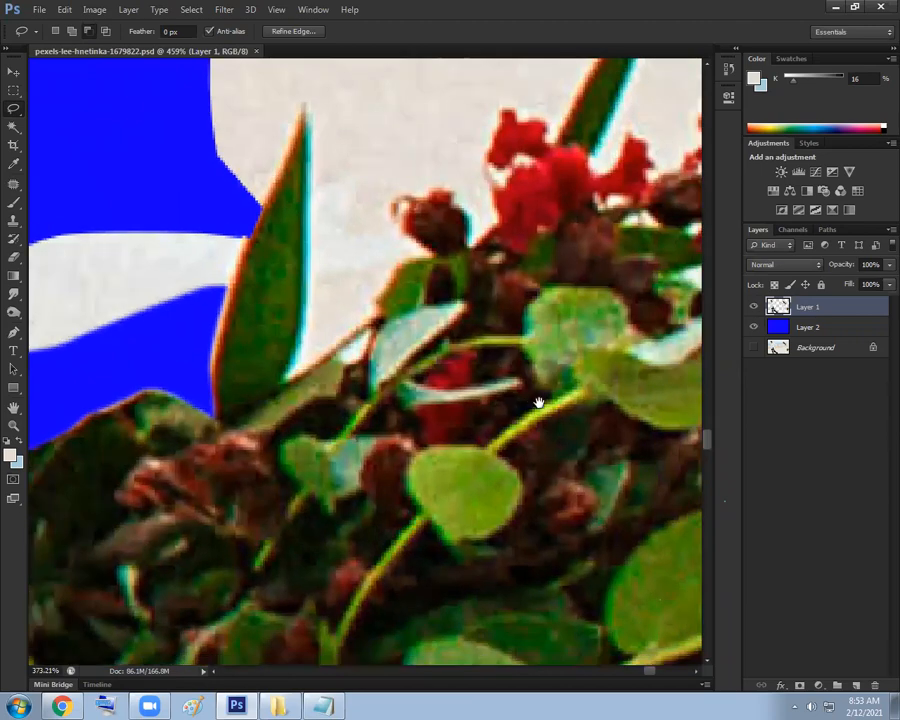
Subtract the stray spots on the pale leaf and the small gap below the upper red flowers
{"action": "left_click_drag", "start_coordinate": [538, 402], "coordinate": [352, 379]}
{"action": "left_click_drag", "start_coordinate": [440, 284], "coordinate": [541, 287]}
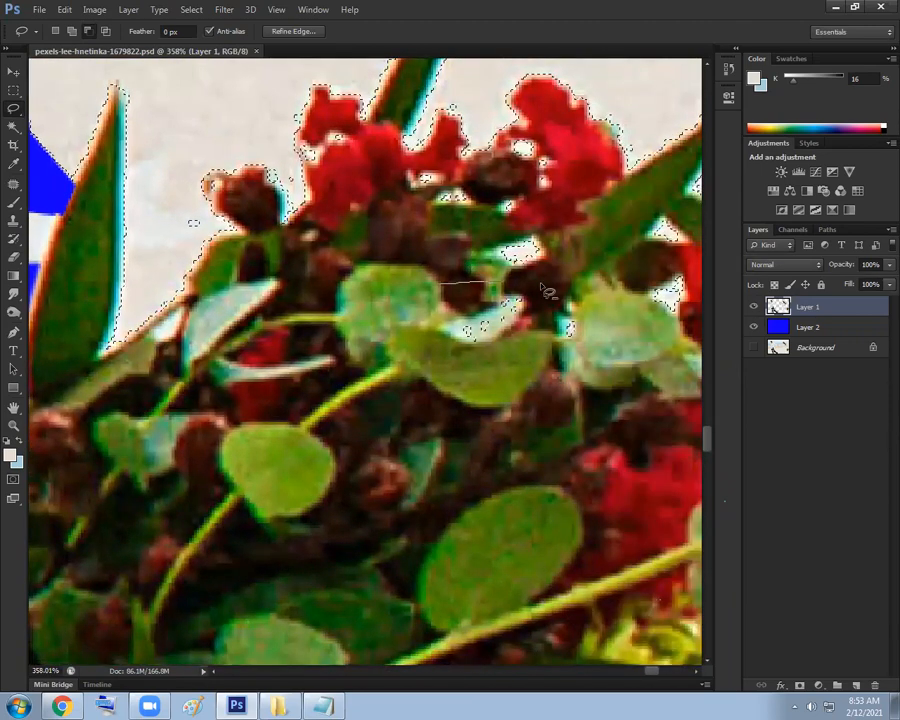
{"action": "left_click_drag", "start_coordinate": [520, 386], "coordinate": [412, 326]}
{"action": "mouse_move", "coordinate": [524, 364]}
{"action": "left_mouse_down"}
{"action": "mouse_move", "coordinate": [496, 338]}
{"action": "mouse_move", "coordinate": [488, 345]}
{"action": "left_mouse_up"}
{"action": "left_click_drag", "start_coordinate": [500, 362], "coordinate": [578, 372]}
{"action": "scroll", "coordinate": [500, 340], "scroll_direction": "down", "scroll_amount": 3}
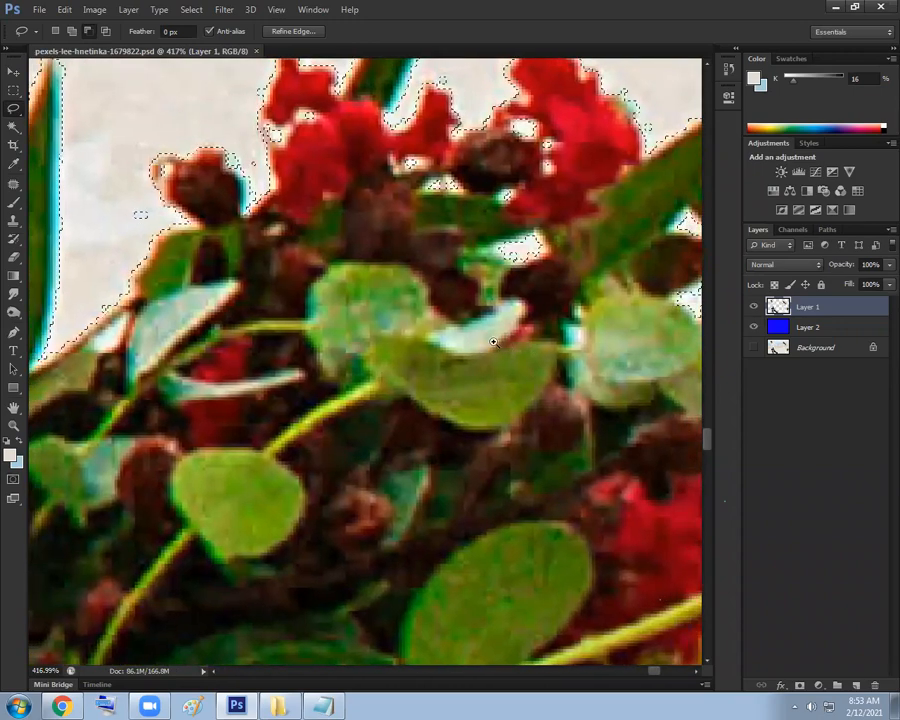
{"action": "scroll", "coordinate": [517, 354], "scroll_direction": "up", "scroll_amount": 3}
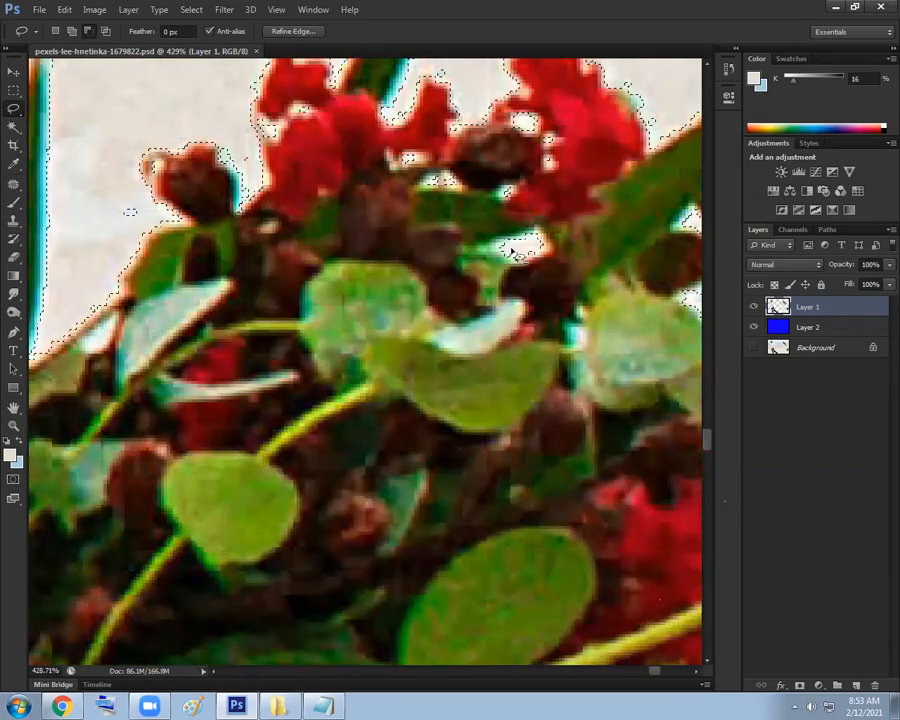
{"action": "left_click_drag", "start_coordinate": [538, 276], "coordinate": [410, 284]}
Examine the bouquet's center and orange flowers for stray selected spots, keeping the Lasso in subtract mode
{"action": "left_click_drag", "start_coordinate": [627, 393], "coordinate": [380, 331]}
{"action": "scroll", "coordinate": [381, 262], "scroll_direction": "up", "scroll_amount": 5}
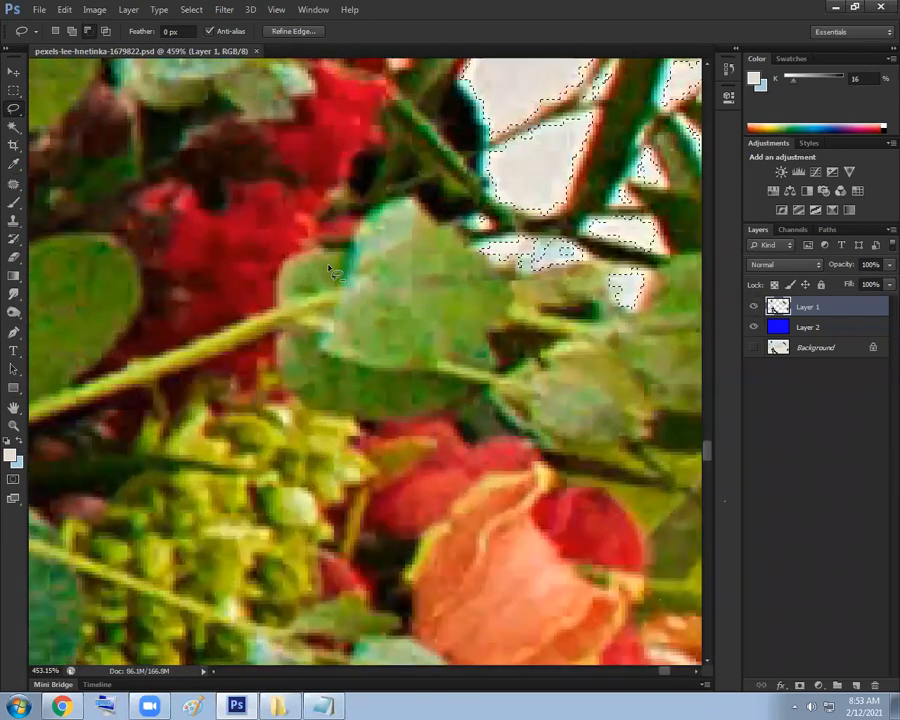
{"action": "scroll", "coordinate": [361, 392], "scroll_direction": "down", "scroll_amount": 3}
{"action": "left_click_drag", "start_coordinate": [350, 446], "coordinate": [421, 311]}
{"action": "right_click", "coordinate": [18, 113]}
{"action": "left_click", "coordinate": [53, 108]}
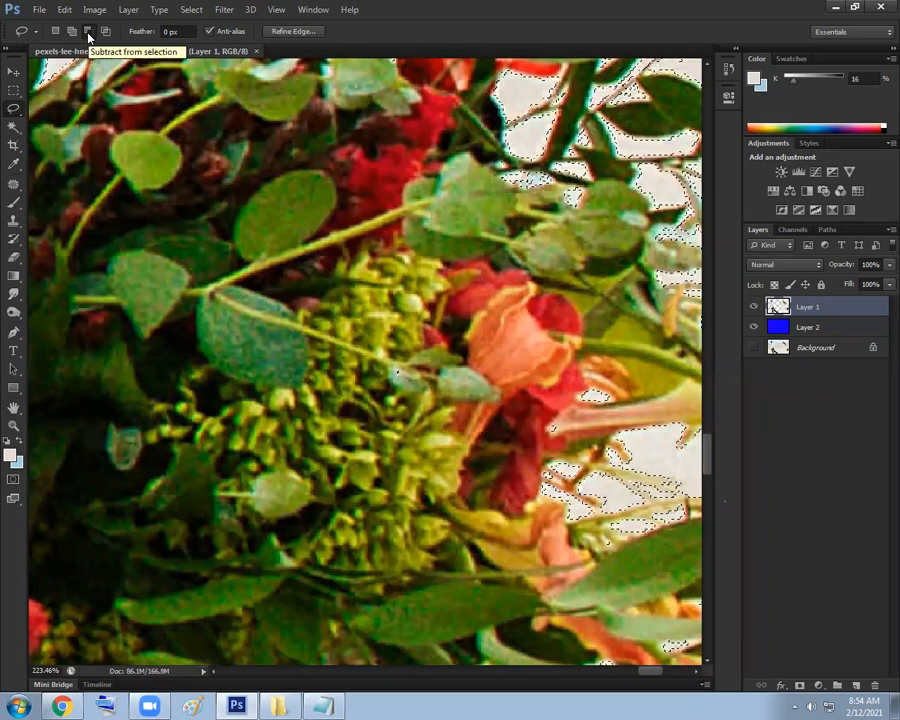
{"action": "scroll", "coordinate": [380, 340], "scroll_direction": "down", "scroll_amount": 6}
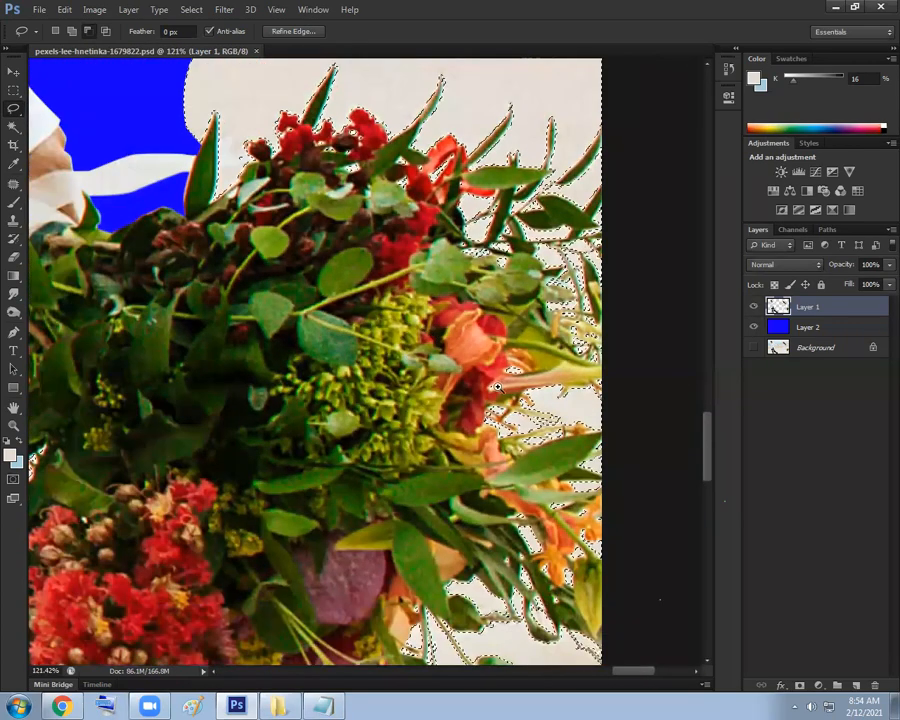
{"action": "scroll", "coordinate": [488, 396], "scroll_direction": "up", "scroll_amount": 12}
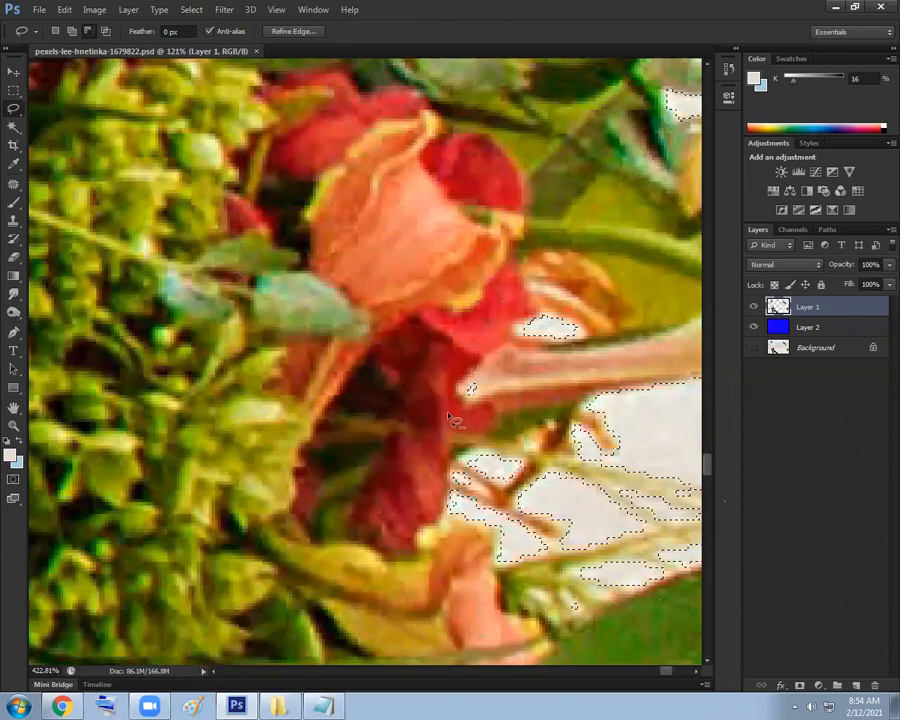
{"action": "scroll", "coordinate": [495, 422], "scroll_direction": "down", "scroll_amount": 16}
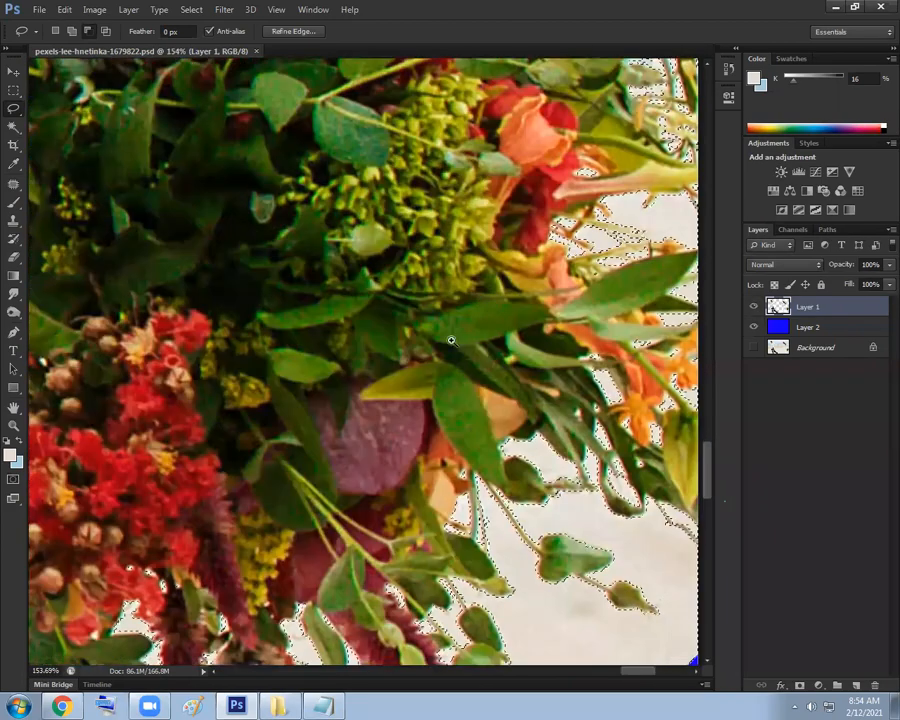
{"action": "scroll", "coordinate": [455, 370], "scroll_direction": "down", "scroll_amount": 3}
Subtract the small gaps between the lower red blossoms and the dark red plume with the Lasso
{"action": "scroll", "coordinate": [422, 456], "scroll_direction": "up", "scroll_amount": 5}
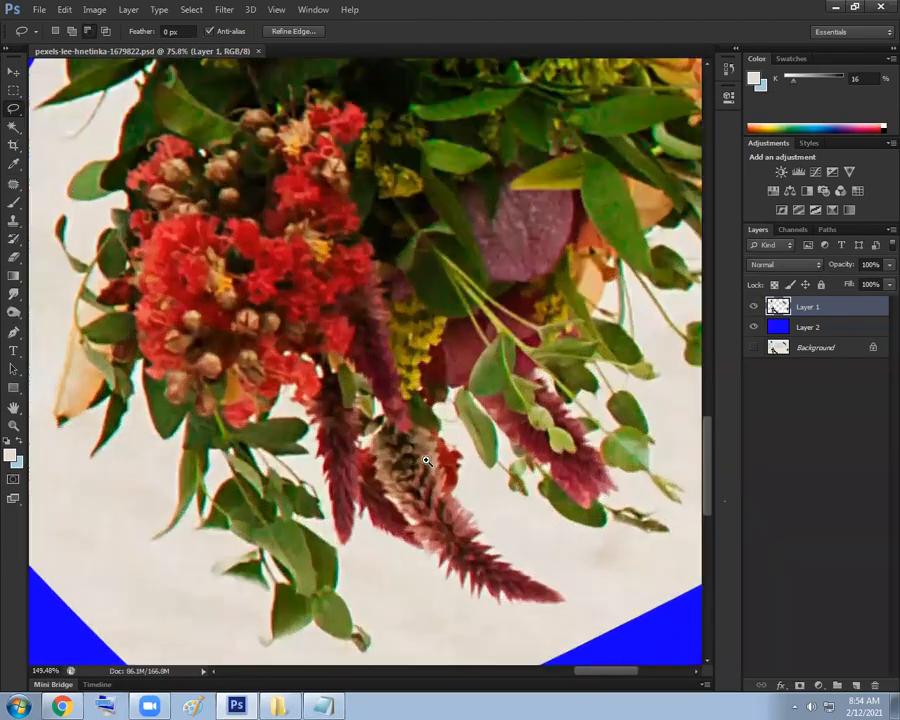
{"action": "scroll", "coordinate": [294, 372], "scroll_direction": "up", "scroll_amount": 4}
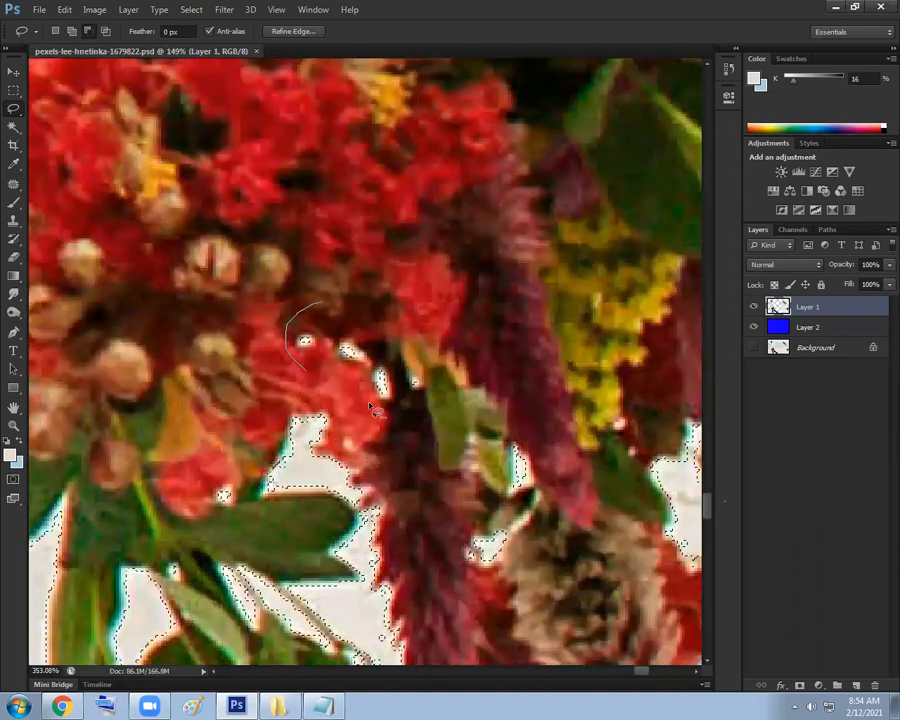
{"action": "left_click_drag", "start_coordinate": [428, 348], "coordinate": [316, 292]}
{"action": "scroll", "coordinate": [400, 380], "scroll_direction": "down", "scroll_amount": 5}
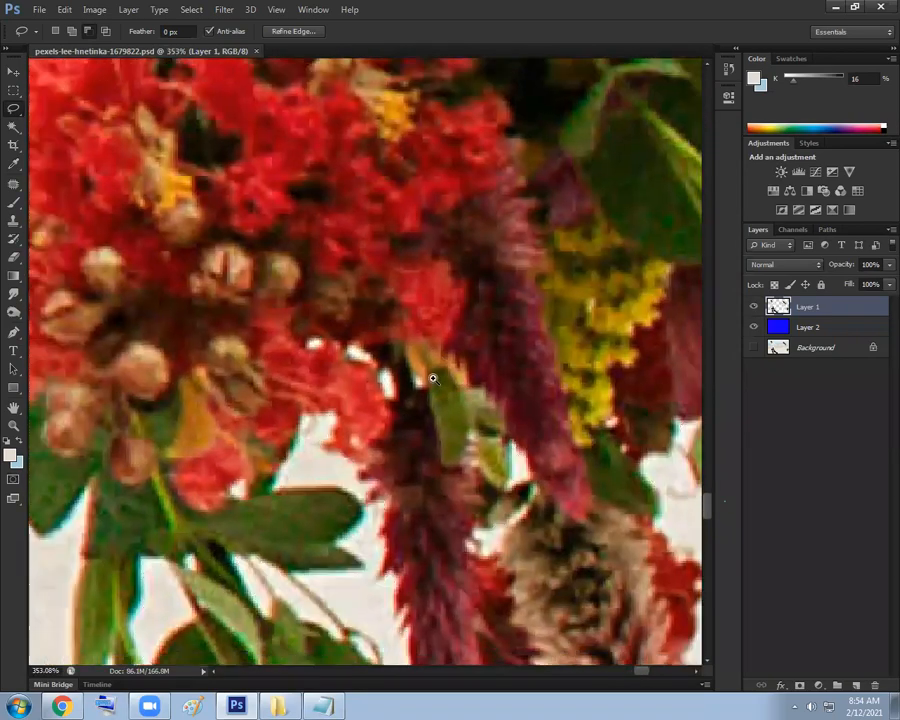
Examine the selection edge around the lower plumes, red blossoms and upper leaves for remaining stray spots
{"action": "scroll", "coordinate": [470, 435], "scroll_direction": "up", "scroll_amount": 2}
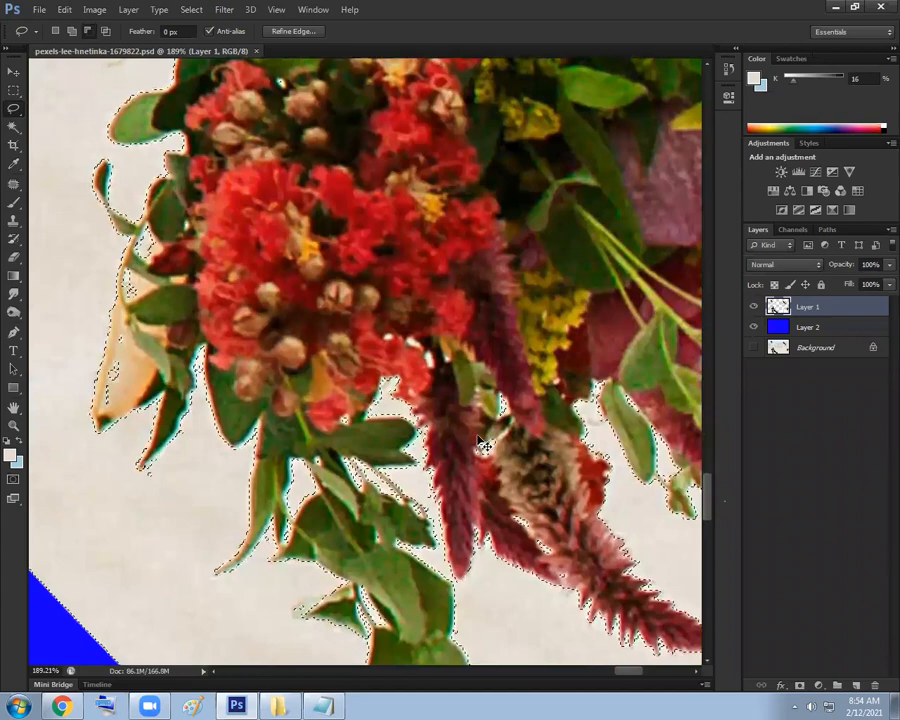
{"action": "scroll", "coordinate": [440, 358], "scroll_direction": "down", "scroll_amount": 1}
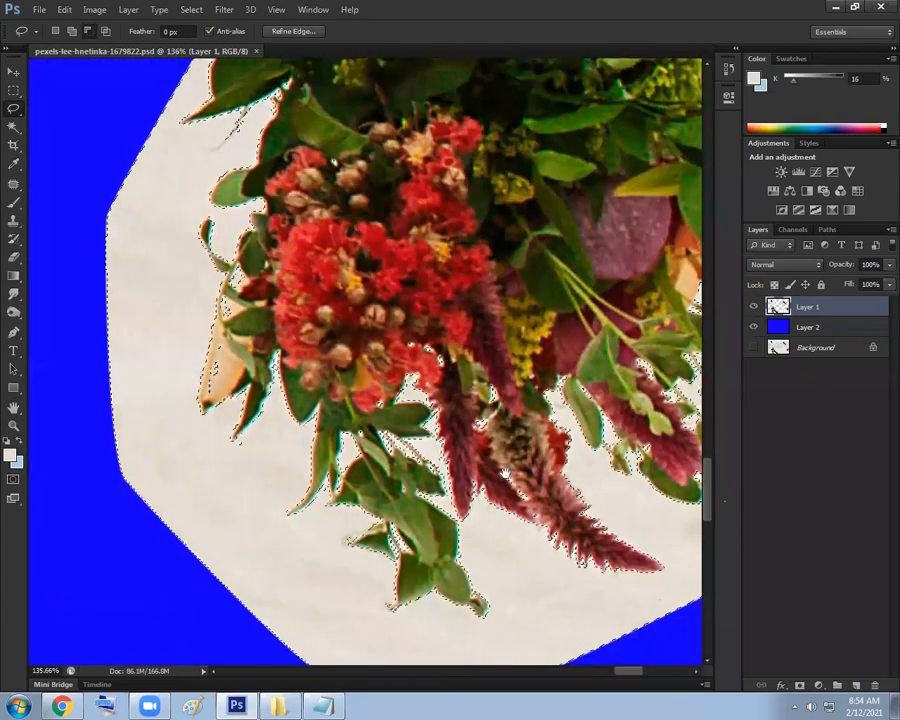
{"action": "scroll", "coordinate": [444, 394], "scroll_direction": "down", "scroll_amount": 1}
{"action": "scroll", "coordinate": [500, 420], "scroll_direction": "up", "scroll_amount": 4}
{"action": "scroll", "coordinate": [497, 432], "scroll_direction": "up", "scroll_amount": 1}
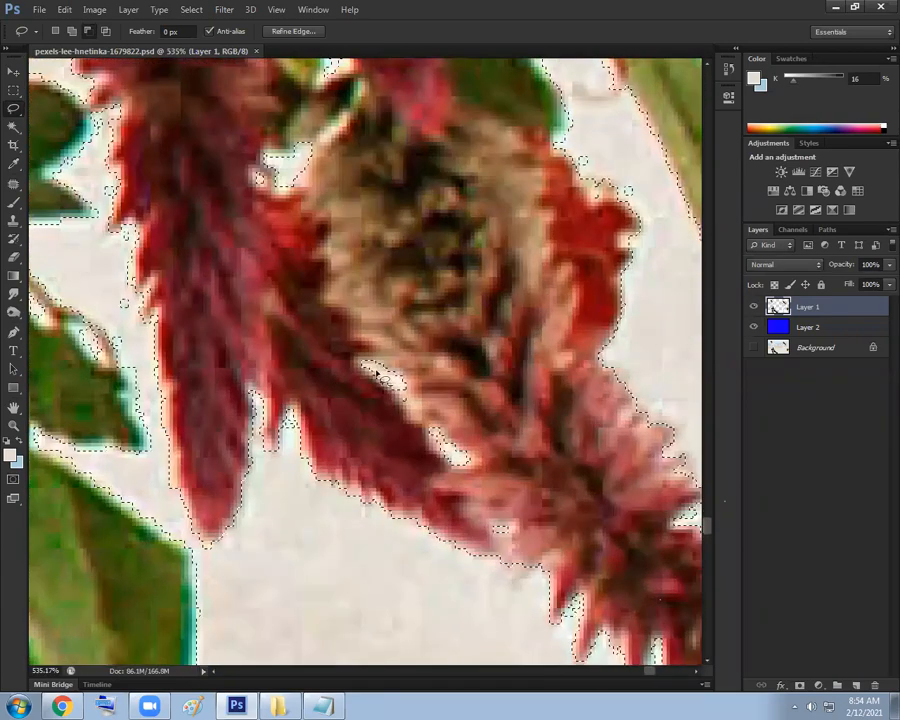
{"action": "scroll", "coordinate": [439, 375], "scroll_direction": "down", "scroll_amount": 4}
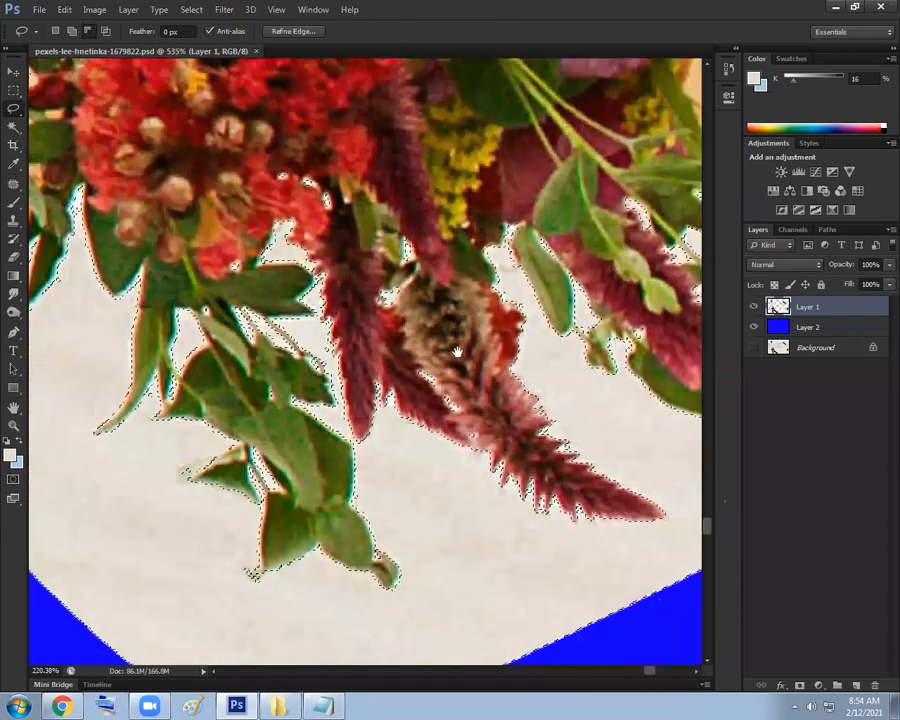
{"action": "scroll", "coordinate": [456, 350], "scroll_direction": "up", "scroll_amount": 1}
{"action": "left_click_drag", "start_coordinate": [565, 318], "coordinate": [366, 420]}
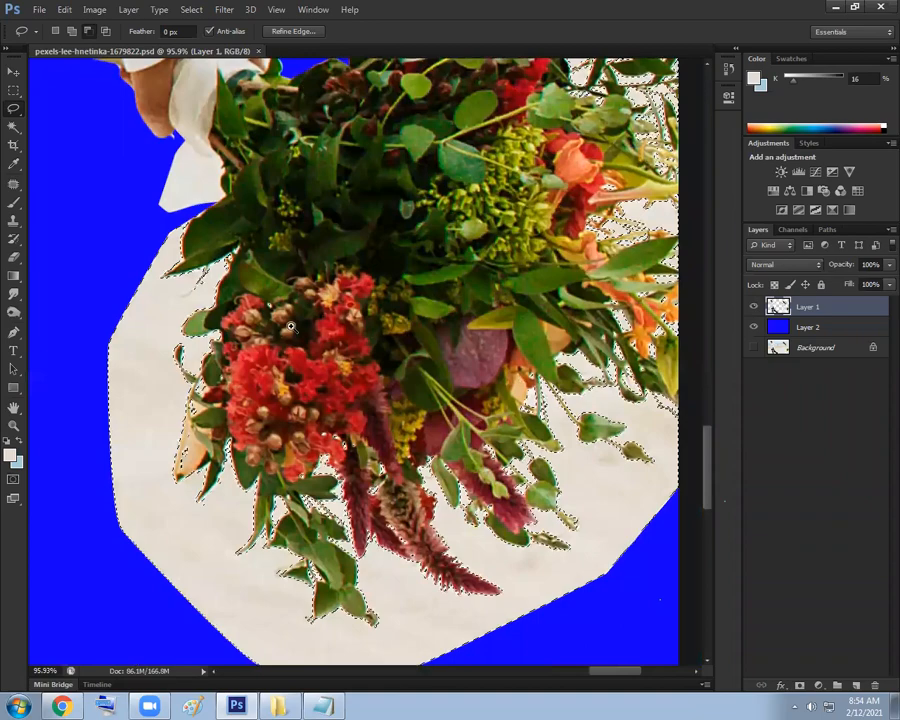
{"action": "scroll", "coordinate": [329, 346], "scroll_direction": "up", "scroll_amount": 4}
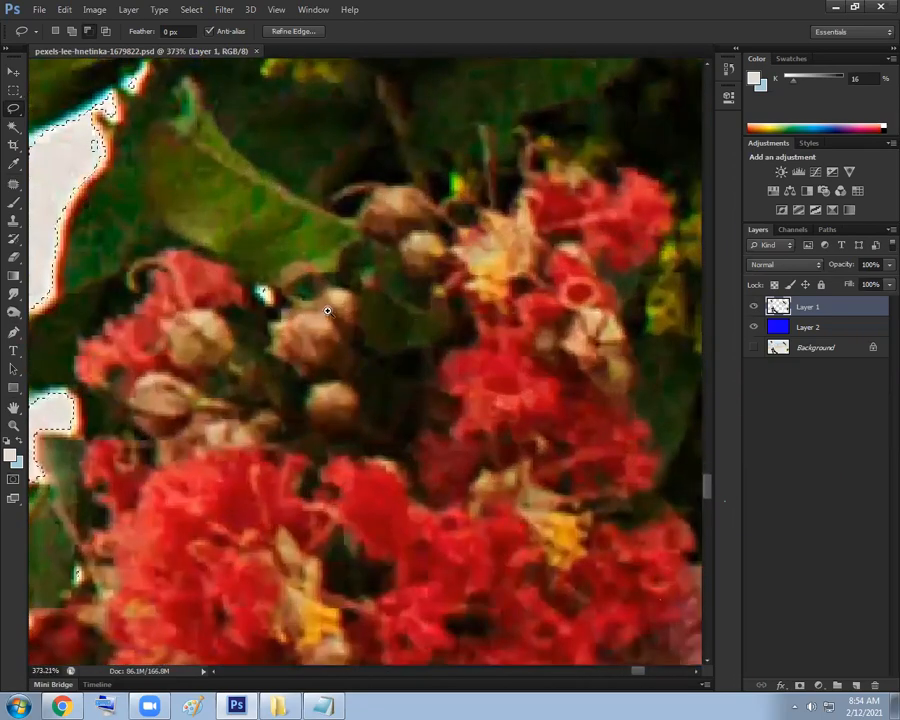
{"action": "scroll", "coordinate": [326, 310], "scroll_direction": "down", "scroll_amount": 6}
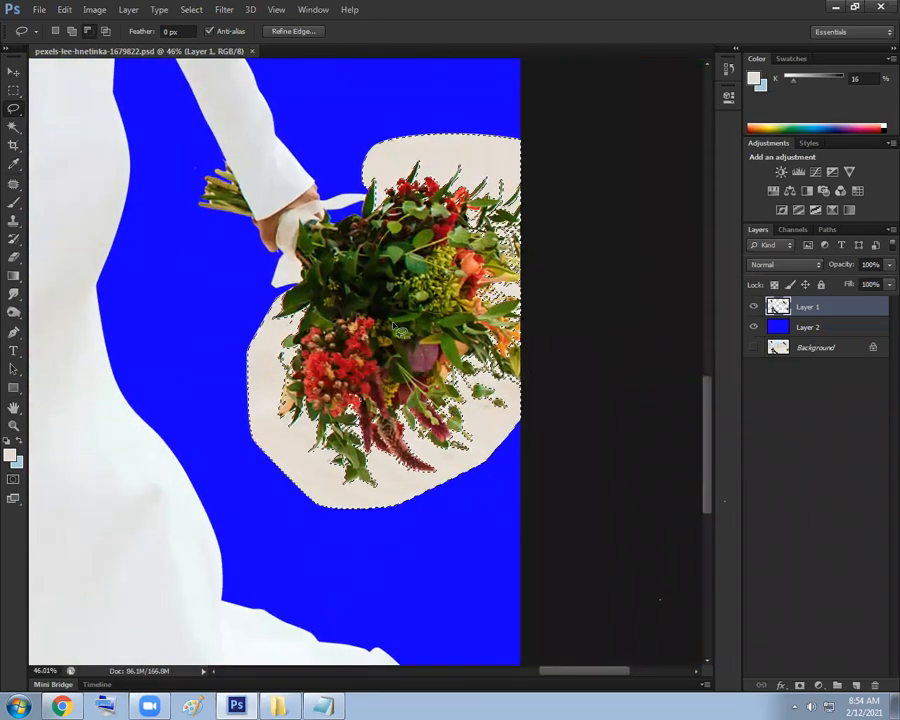
{"action": "scroll", "coordinate": [413, 172], "scroll_direction": "up", "scroll_amount": 5}
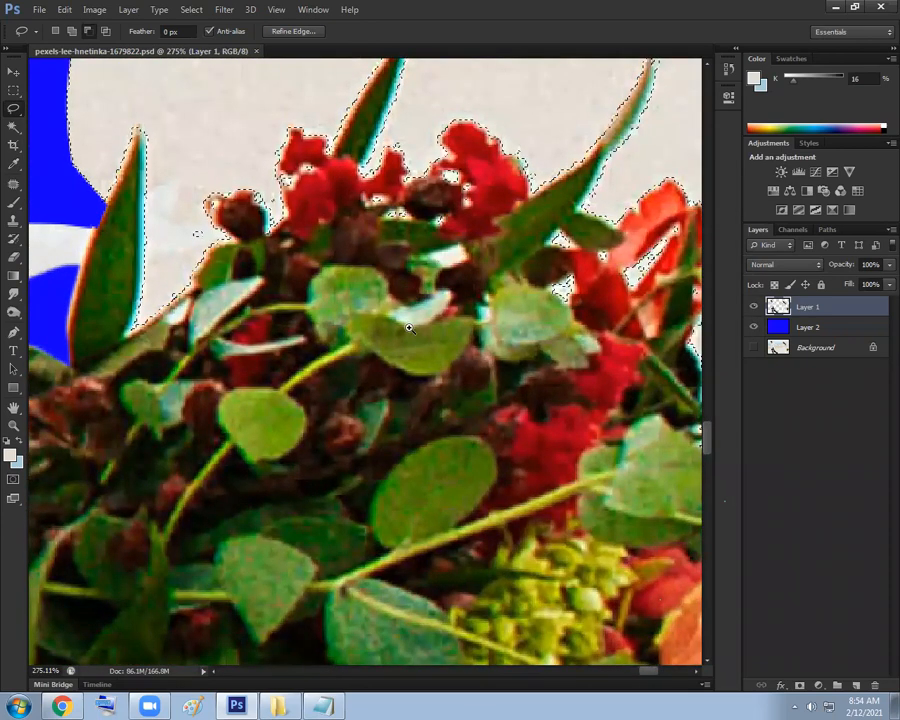
{"action": "scroll", "coordinate": [409, 328], "scroll_direction": "down", "scroll_amount": 5}
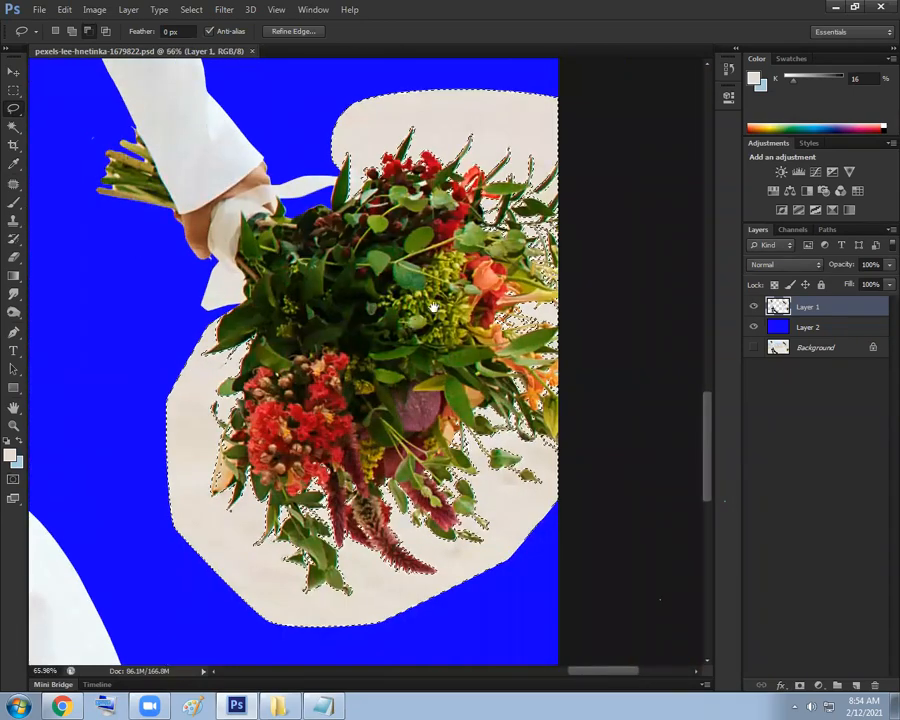
{"action": "left_click_drag", "start_coordinate": [433, 308], "coordinate": [443, 326]}
{"action": "scroll", "coordinate": [485, 358], "scroll_direction": "down", "scroll_amount": 4}
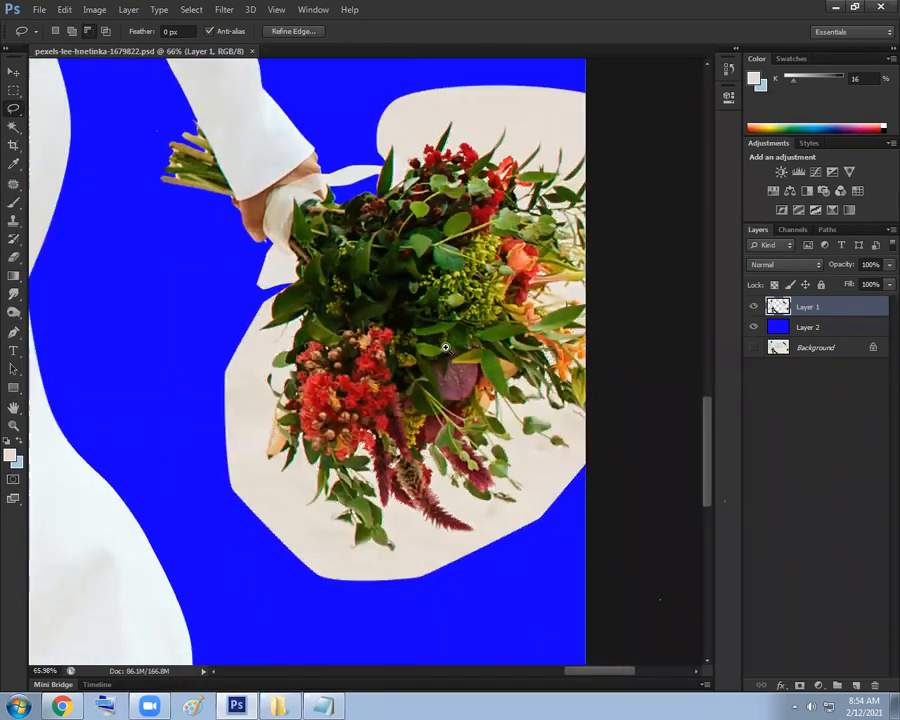
Feather the background selection around the bouquet by 0.8 pixels and delete the selected cream area from Layer 1, leaving nothing selected
{"action": "scroll", "coordinate": [440, 410], "scroll_direction": "up", "scroll_amount": 1}
{"action": "scroll", "coordinate": [432, 414], "scroll_direction": "down", "scroll_amount": 3}
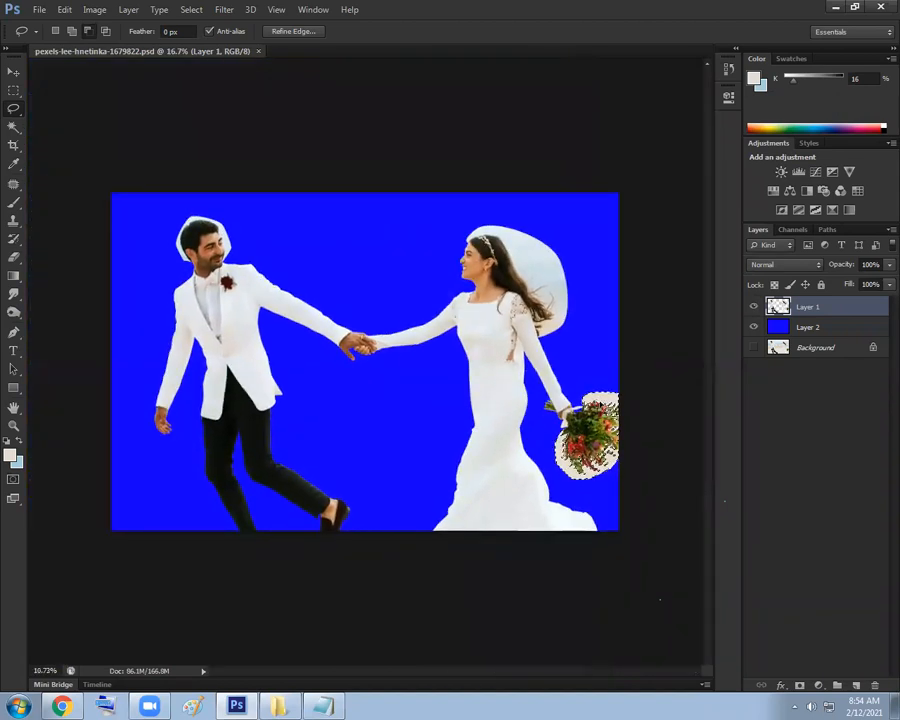
{"action": "scroll", "coordinate": [595, 440], "scroll_direction": "up", "scroll_amount": 6}
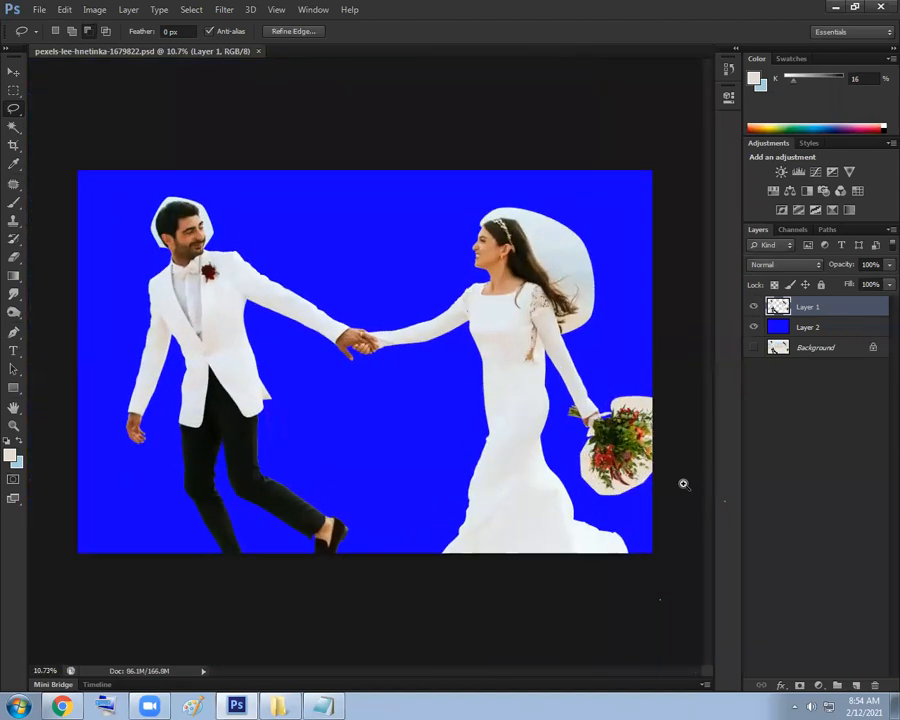
{"action": "scroll", "coordinate": [533, 449], "scroll_direction": "down", "scroll_amount": 1}
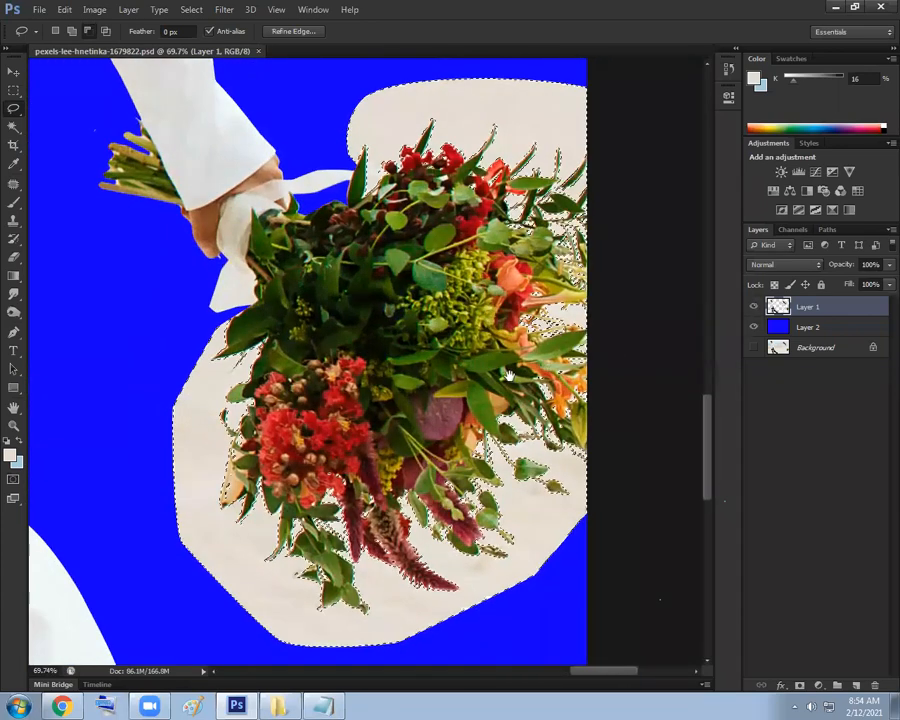
{"action": "scroll", "coordinate": [491, 398], "scroll_direction": "up", "scroll_amount": 3}
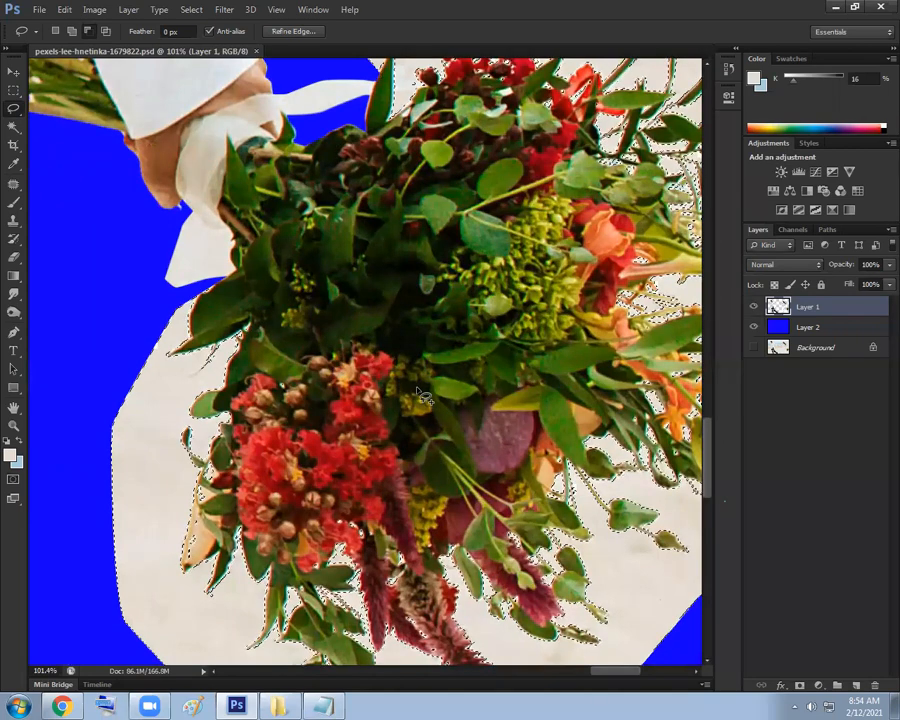
{"action": "key", "text": "shift+F6"}
{"action": "type", "text": "0.8"}
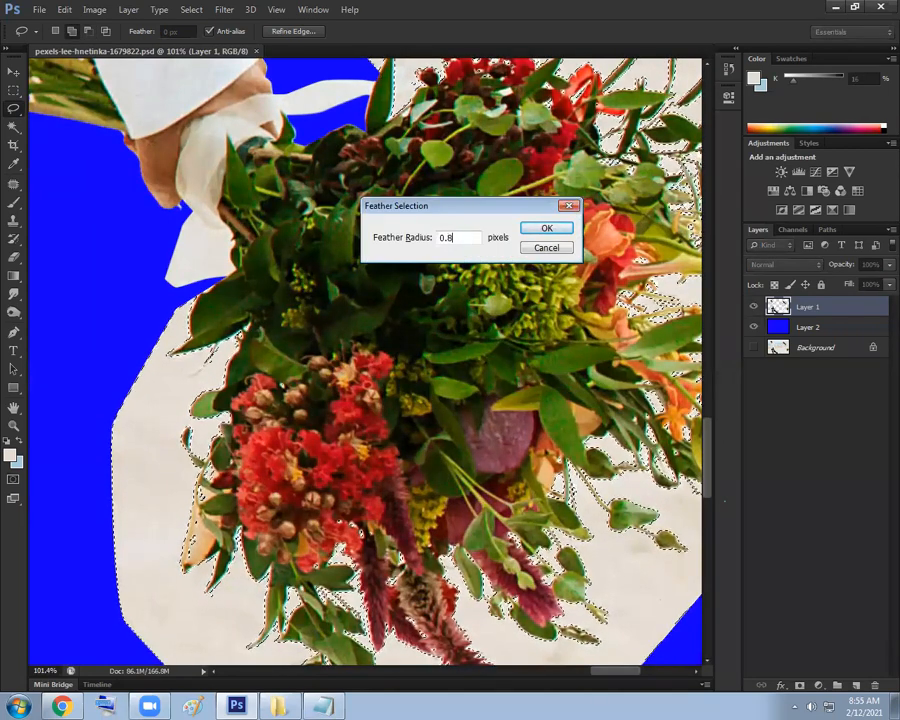
{"action": "key", "text": "Return"}
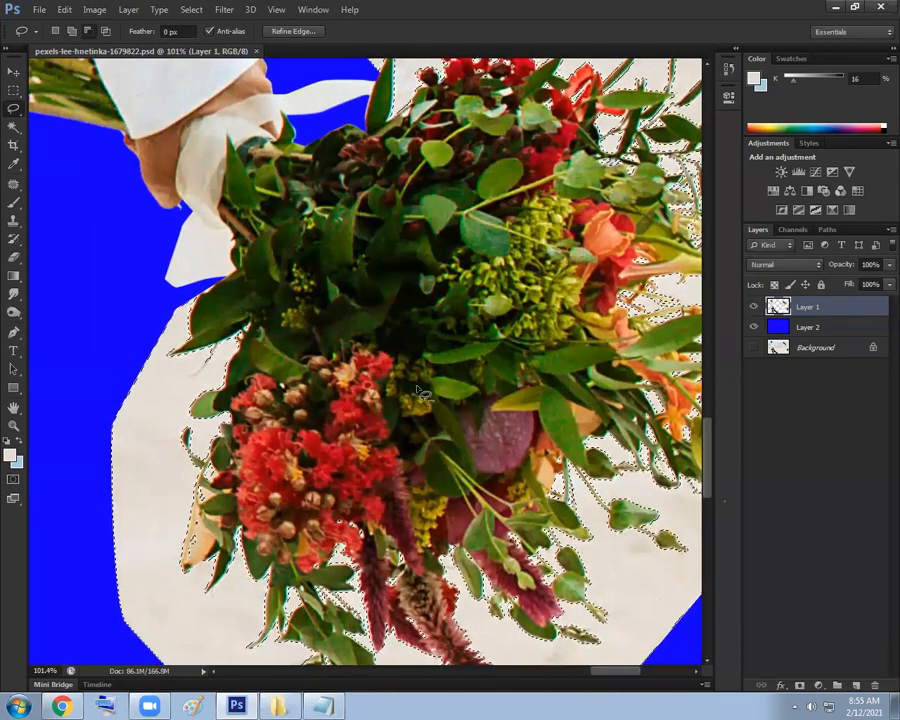
{"action": "key", "text": "Delete"}
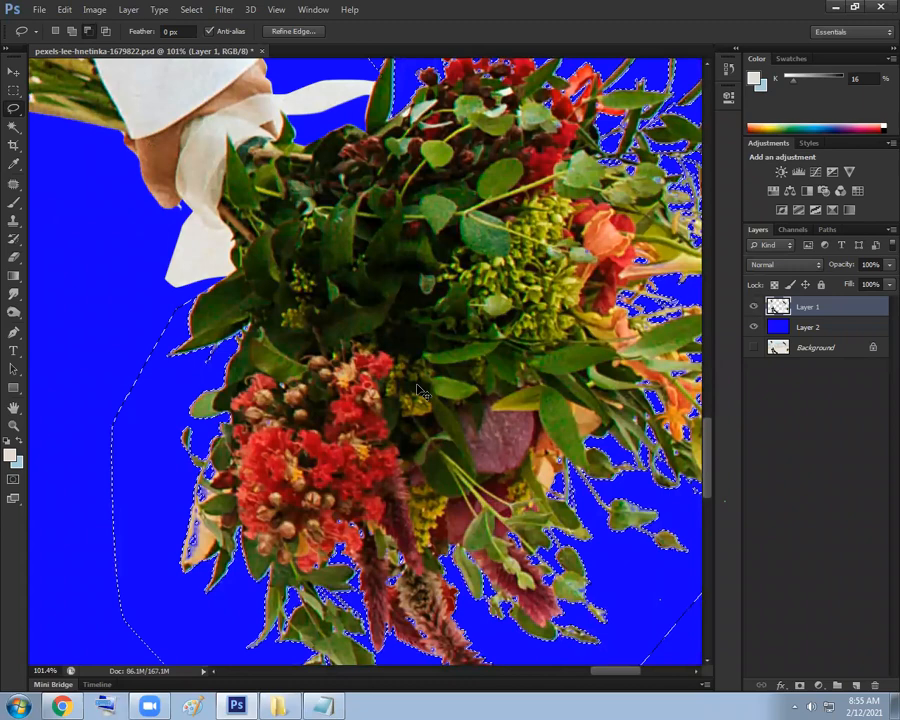
{"action": "key", "text": "ctrl+d"}
Examine the cut-out bouquet's edges, especially around the orange flowers and thin stems at the image border
{"action": "scroll", "coordinate": [400, 357], "scroll_direction": "down", "scroll_amount": 2}
{"action": "scroll", "coordinate": [400, 357], "scroll_direction": "down", "scroll_amount": 3}
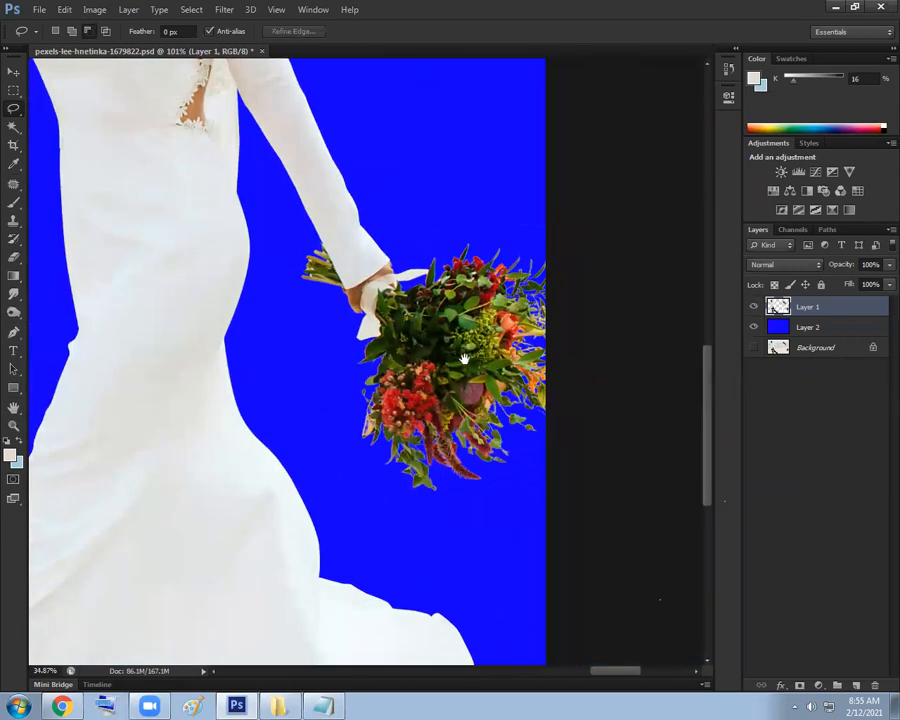
{"action": "scroll", "coordinate": [510, 369], "scroll_direction": "up", "scroll_amount": 2}
{"action": "scroll", "coordinate": [580, 272], "scroll_direction": "up", "scroll_amount": 2}
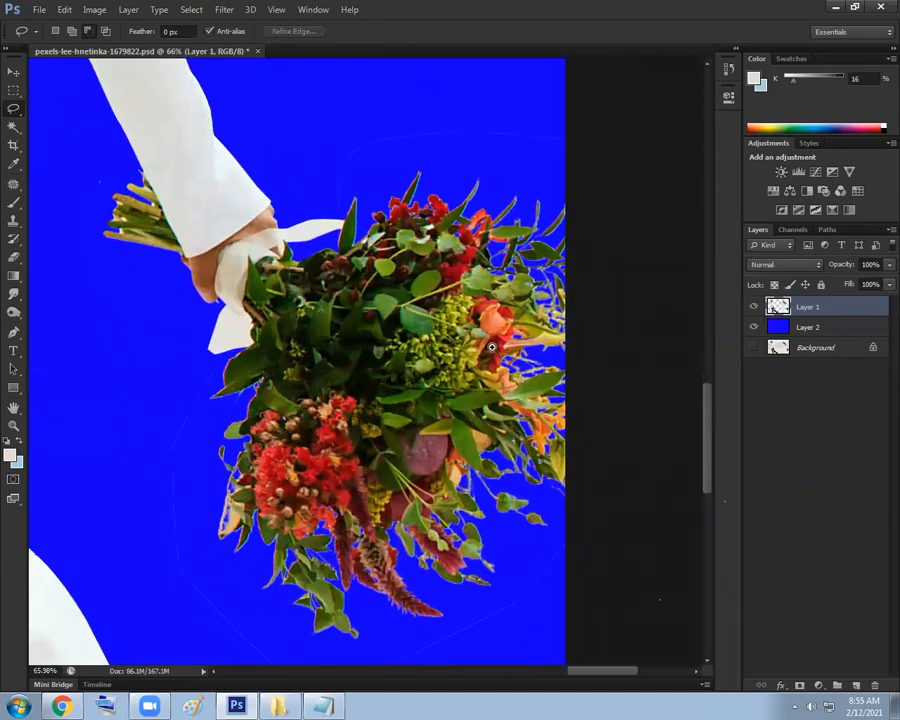
{"action": "scroll", "coordinate": [491, 346], "scroll_direction": "up", "scroll_amount": 6}
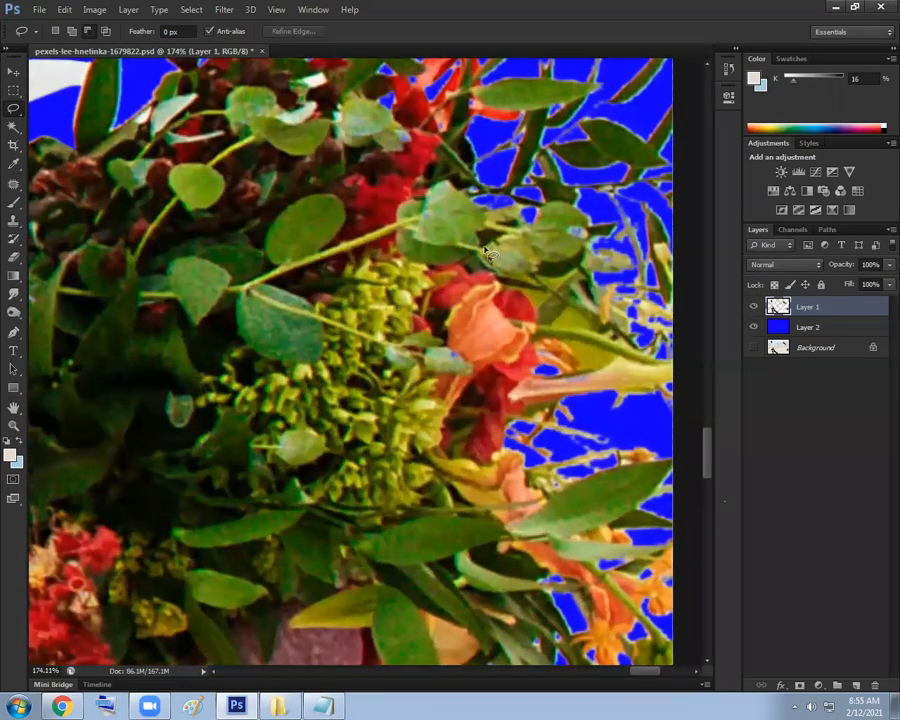
{"action": "scroll", "coordinate": [514, 275], "scroll_direction": "down", "scroll_amount": 7}
{"action": "scroll", "coordinate": [548, 370], "scroll_direction": "up", "scroll_amount": 4}
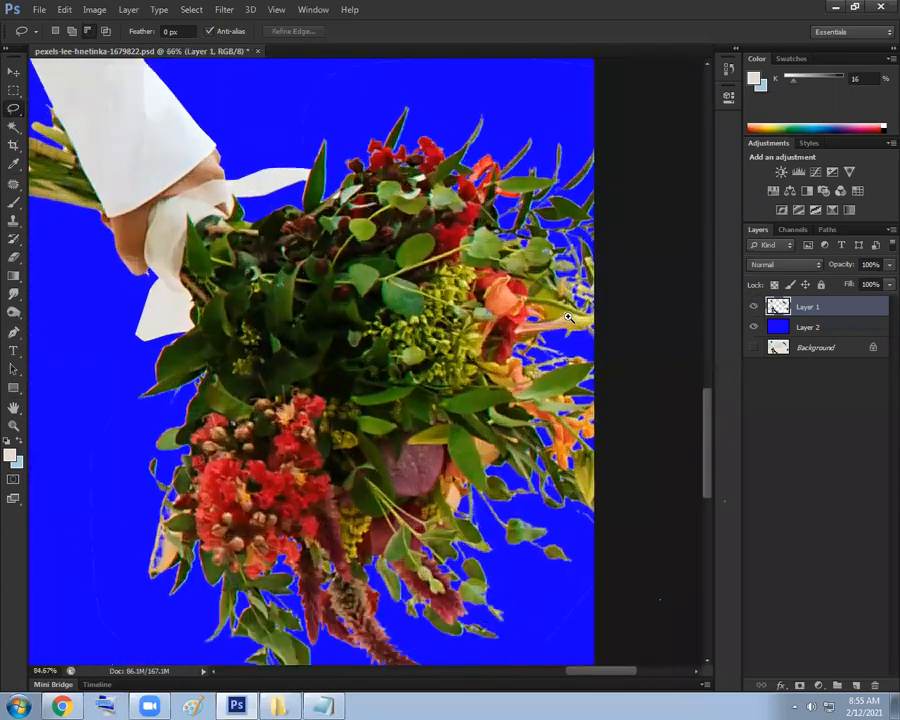
{"action": "scroll", "coordinate": [548, 370], "scroll_direction": "up", "scroll_amount": 4}
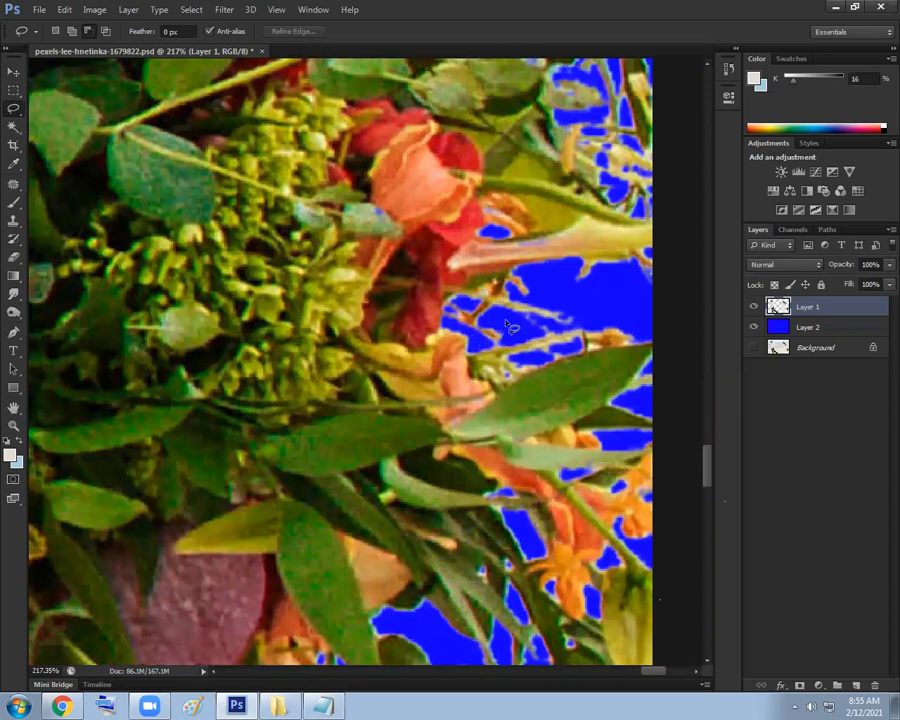
Compare the bouquet cutout in the full image and close up, checking the lower leaves and plumes for leftover background
{"action": "key", "text": "ctrl+0"}
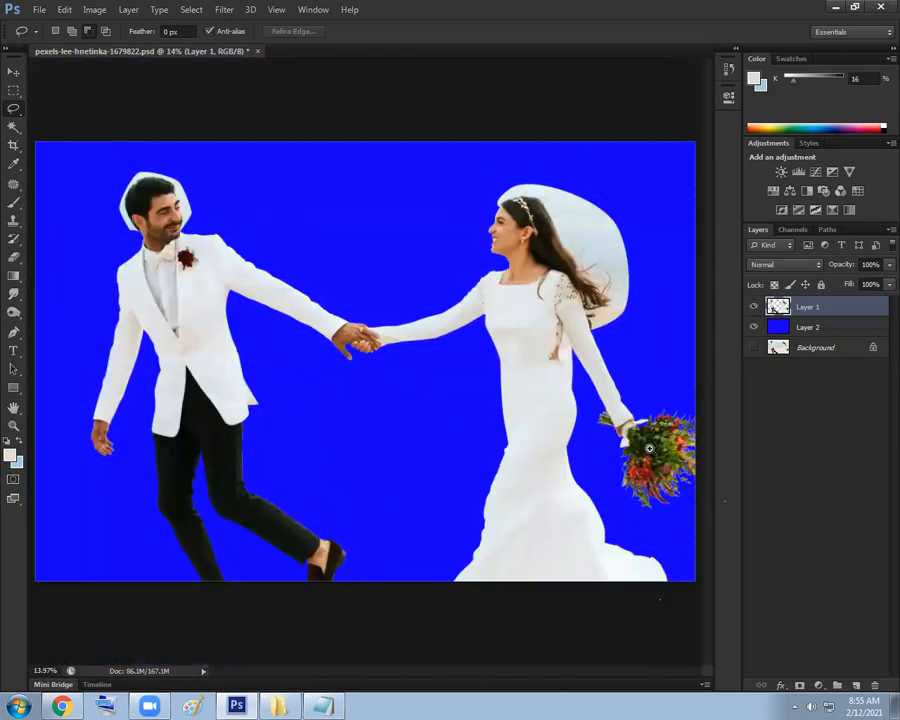
{"action": "scroll", "coordinate": [655, 461], "scroll_direction": "up", "scroll_amount": 5}
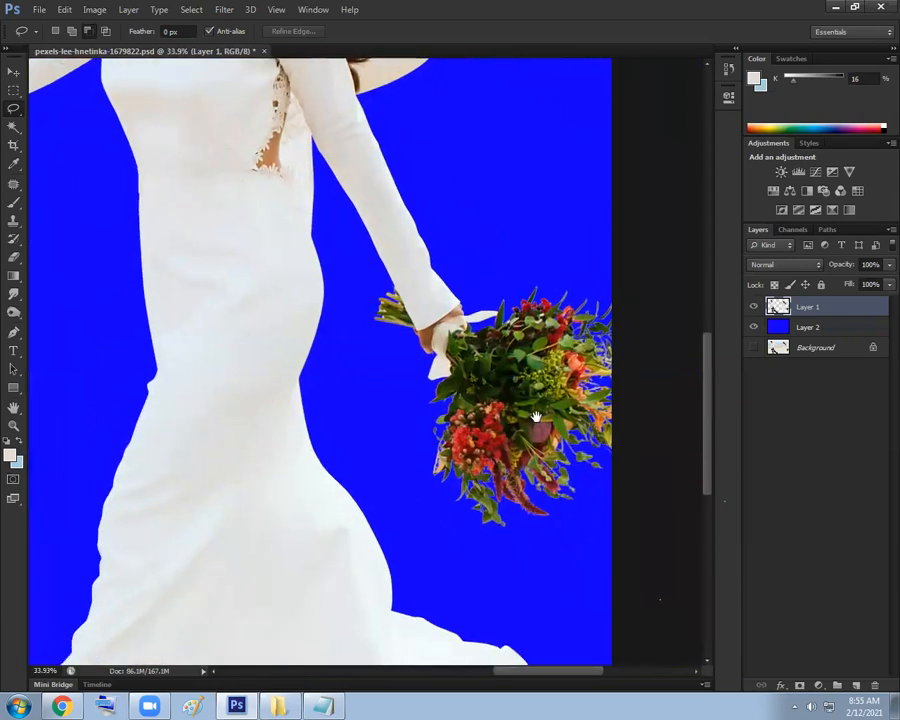
{"action": "left_click_drag", "start_coordinate": [536, 417], "coordinate": [534, 417]}
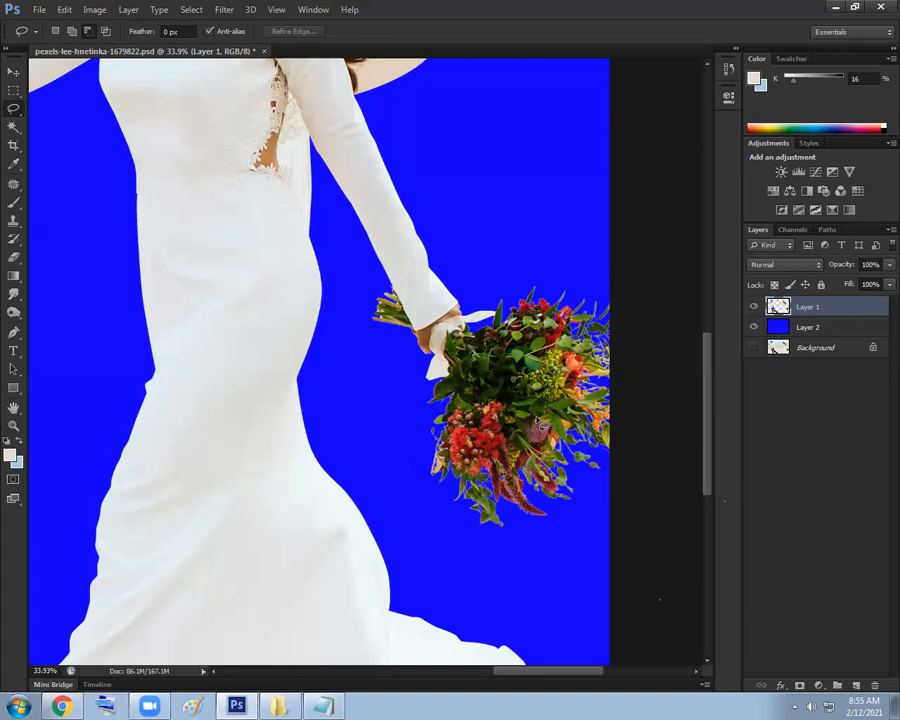
{"action": "left_click", "coordinate": [572, 508], "text": "ctrl"}
{"action": "left_click_drag", "start_coordinate": [573, 488], "coordinate": [530, 480]}
{"action": "left_click", "coordinate": [560, 505], "text": "ctrl"}
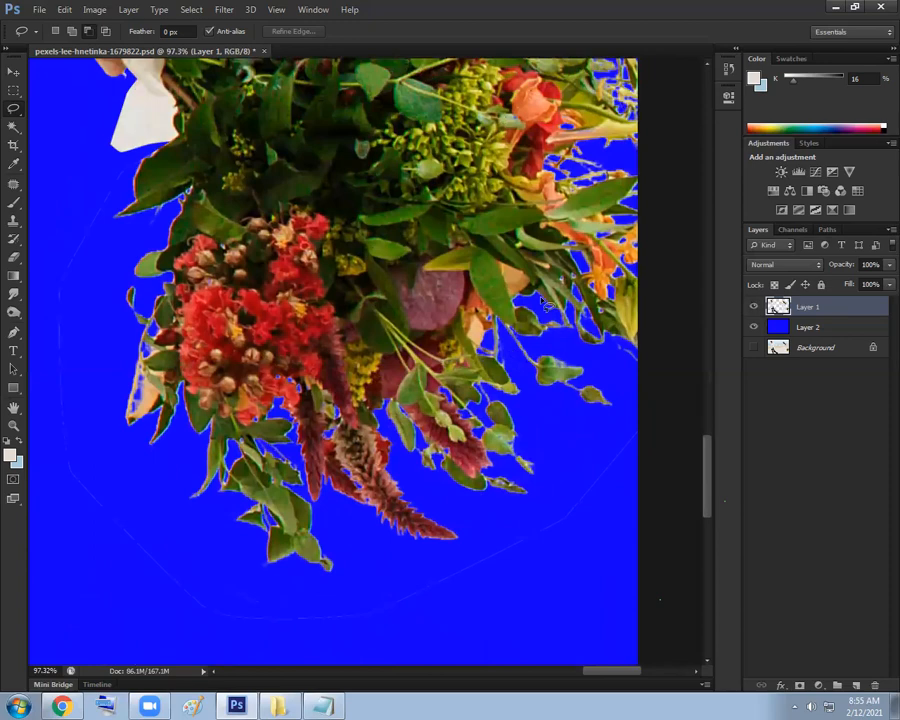
{"action": "left_click_drag", "start_coordinate": [566, 207], "coordinate": [530, 251]}
{"action": "left_click_drag", "start_coordinate": [530, 251], "coordinate": [386, 206]}
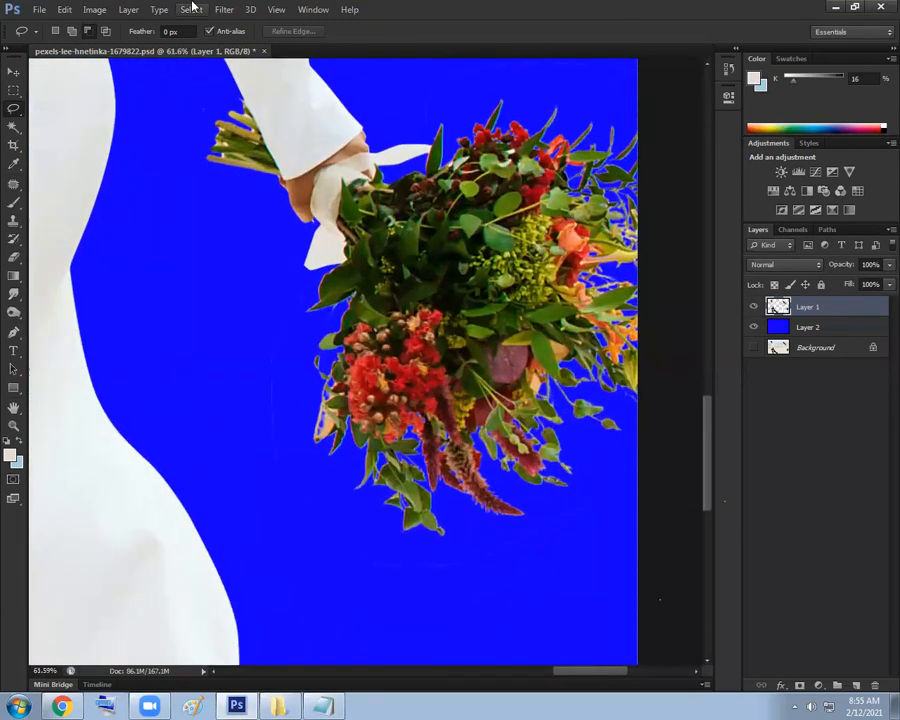
{"action": "left_click", "coordinate": [191, 9]}
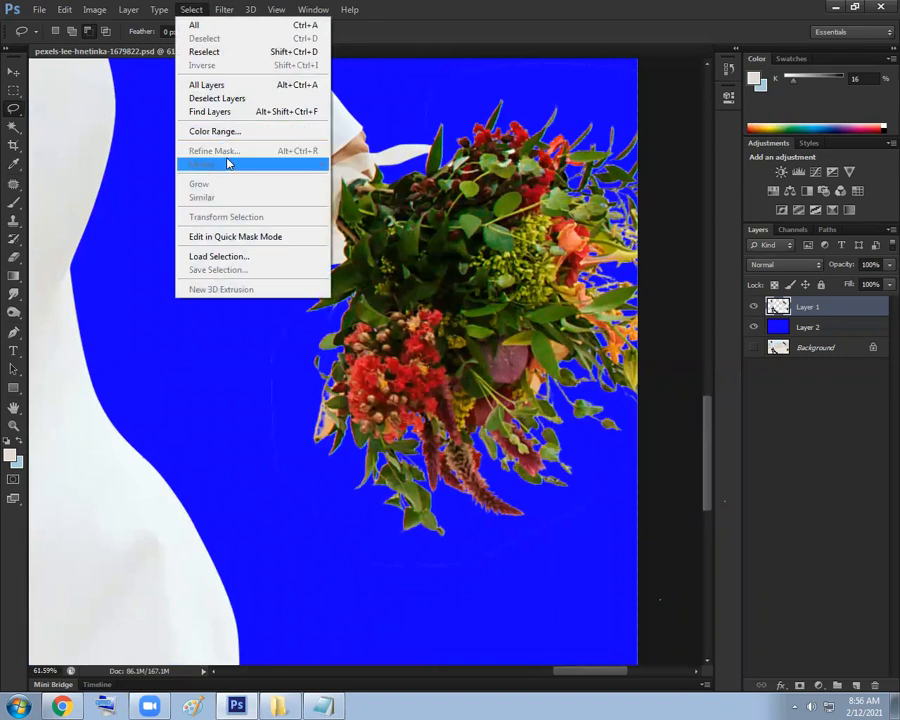
{"action": "left_click", "coordinate": [445, 23]}
{"action": "left_click_drag", "start_coordinate": [493, 263], "coordinate": [486, 362]}
{"action": "mouse_move", "coordinate": [490, 366]}
{"action": "left_mouse_down"}
{"action": "mouse_move", "coordinate": [400, 330]}
{"action": "mouse_move", "coordinate": [504, 362]}
{"action": "left_mouse_up"}
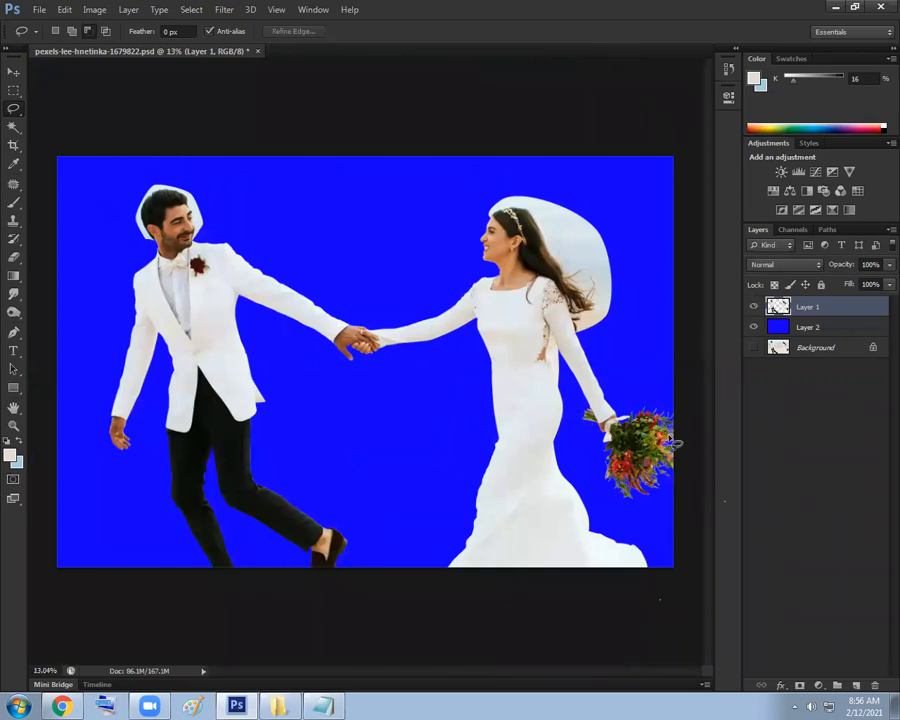
Save the document with the cleaned bouquet under its existing file name
{"action": "left_click", "coordinate": [43, 10]}
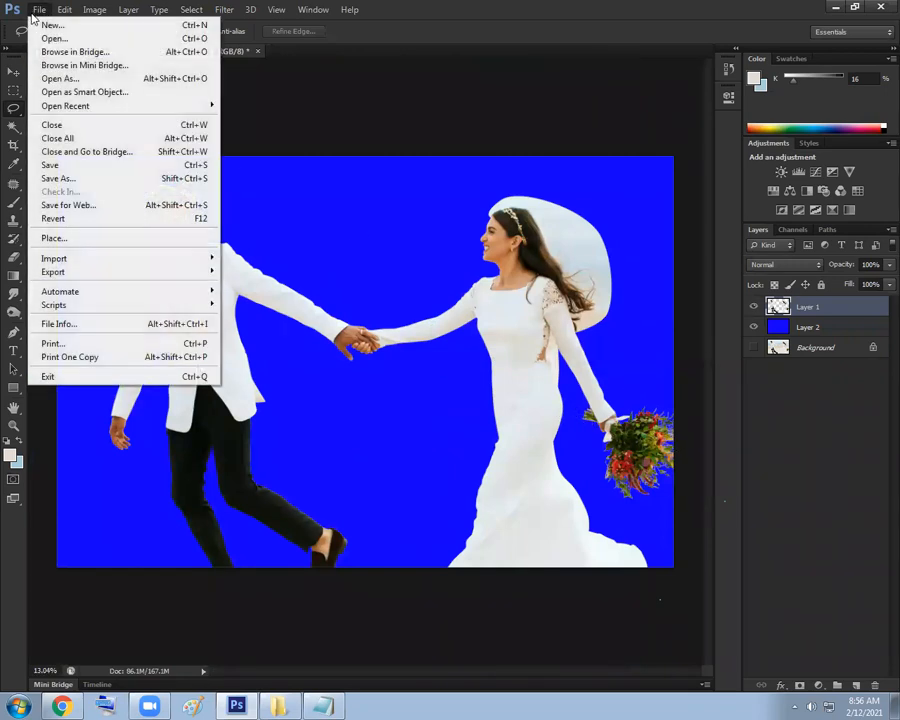
{"action": "left_click", "coordinate": [74, 166]}
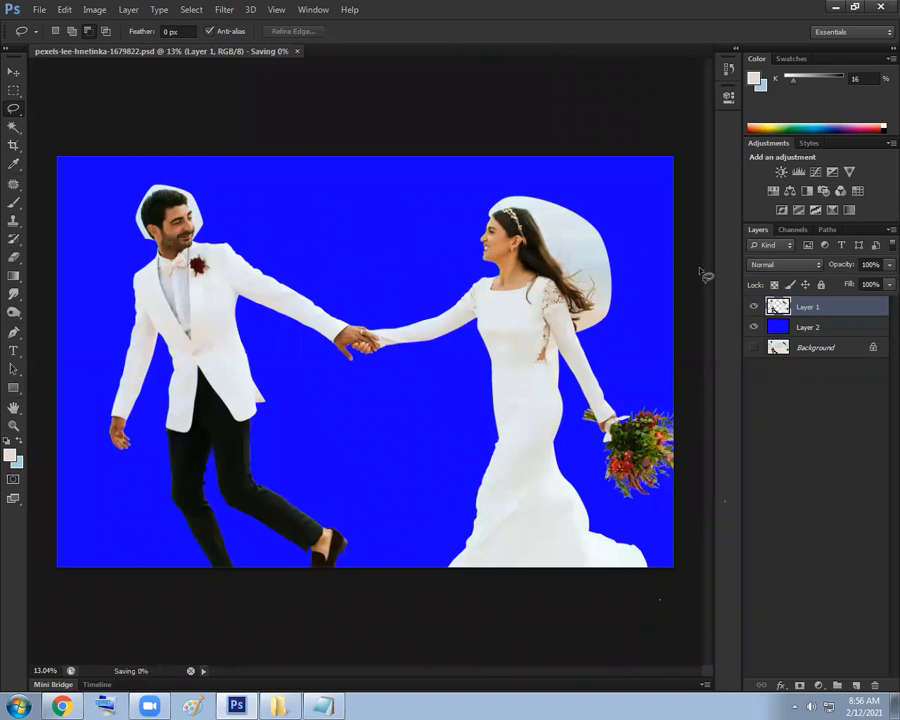
Examine the fine hair strands behind the bride's head against the pale blue backdrop, down to pixel level
{"action": "left_click_drag", "start_coordinate": [560, 263], "coordinate": [571, 268]}
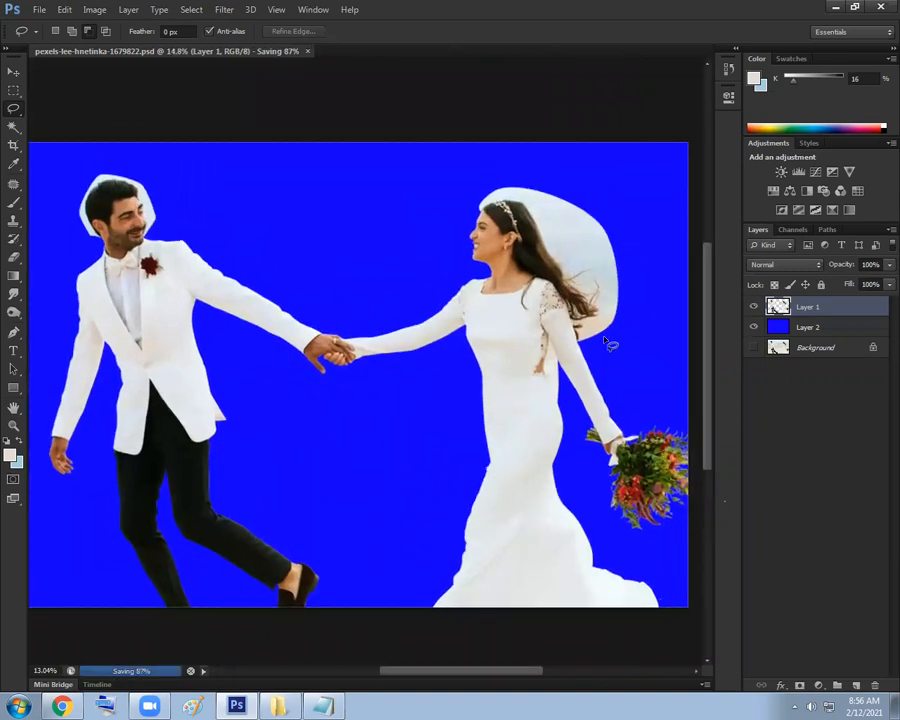
{"action": "left_click_drag", "start_coordinate": [505, 405], "coordinate": [493, 400]}
{"action": "left_click_drag", "start_coordinate": [537, 428], "coordinate": [560, 404]}
{"action": "left_click_drag", "start_coordinate": [453, 287], "coordinate": [600, 672]}
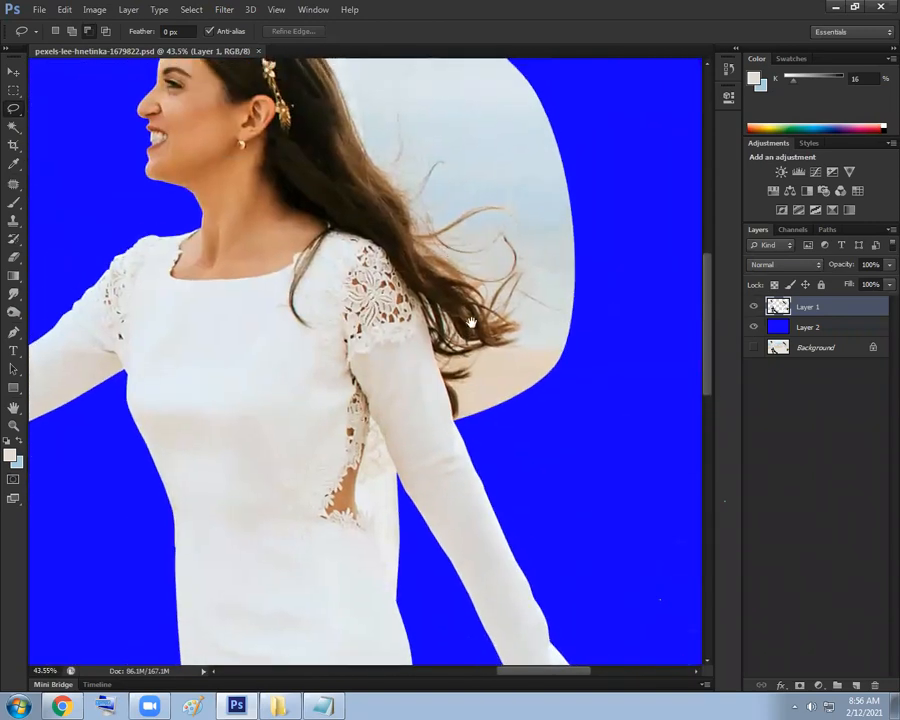
{"action": "left_click_drag", "start_coordinate": [470, 321], "coordinate": [518, 490]}
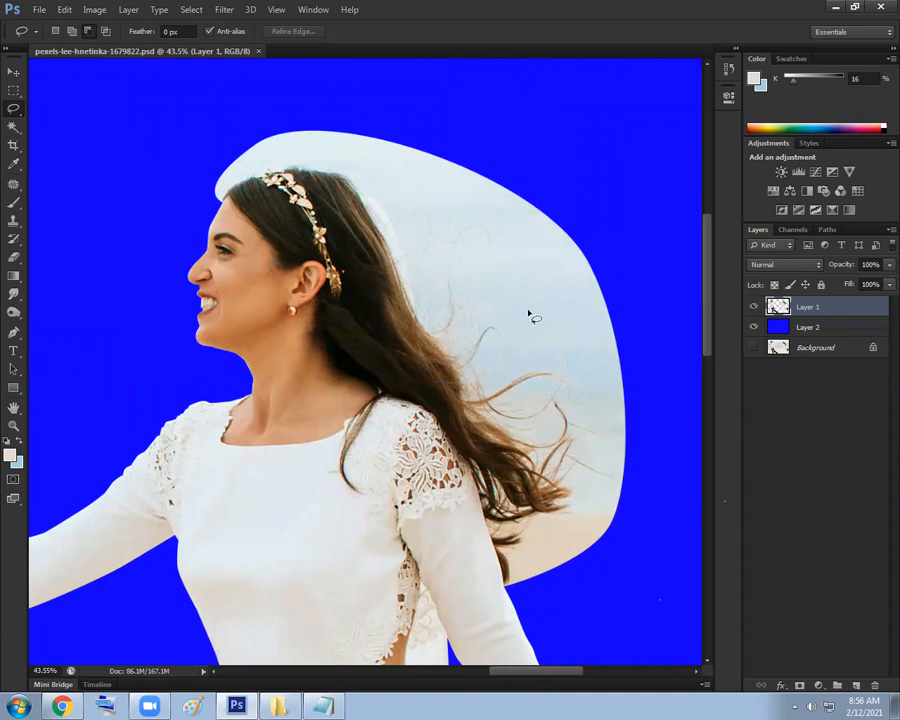
{"action": "left_click_drag", "start_coordinate": [497, 304], "coordinate": [436, 296]}
{"action": "left_click_drag", "start_coordinate": [422, 299], "coordinate": [474, 319]}
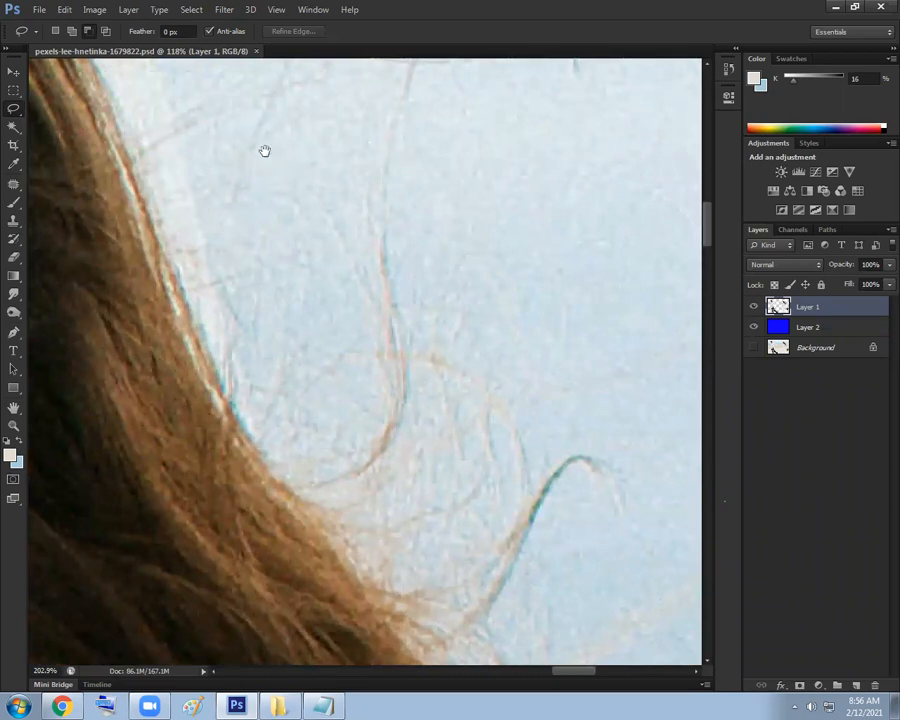
{"action": "left_click_drag", "start_coordinate": [253, 143], "coordinate": [317, 261]}
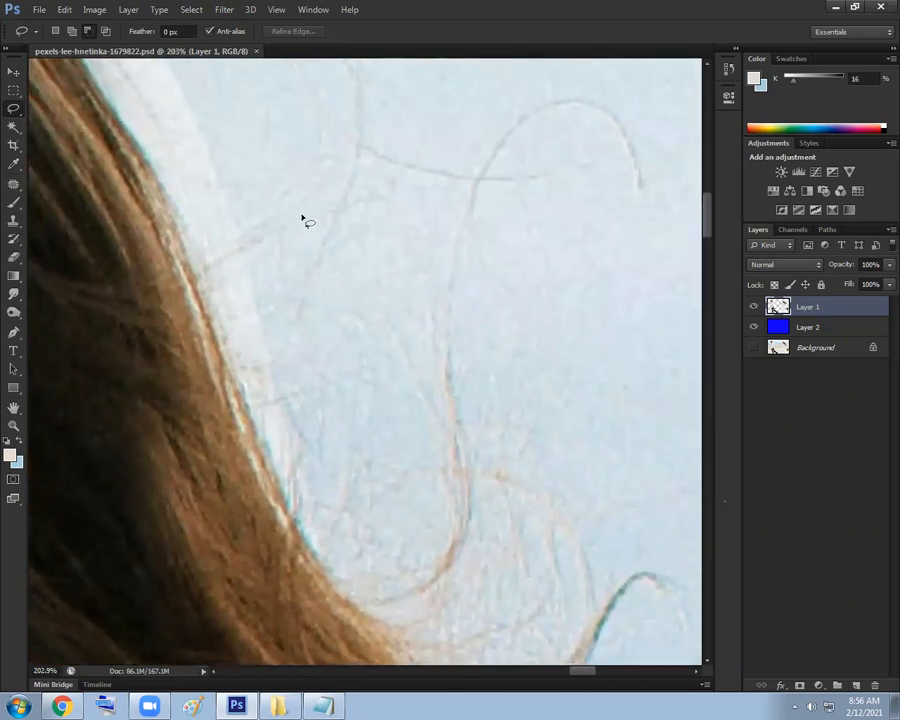
{"action": "mouse_move", "coordinate": [498, 170]}
{"action": "left_mouse_down"}
{"action": "mouse_move", "coordinate": [469, 230]}
{"action": "mouse_move", "coordinate": [520, 209]}
{"action": "mouse_move", "coordinate": [530, 215]}
{"action": "left_mouse_up"}
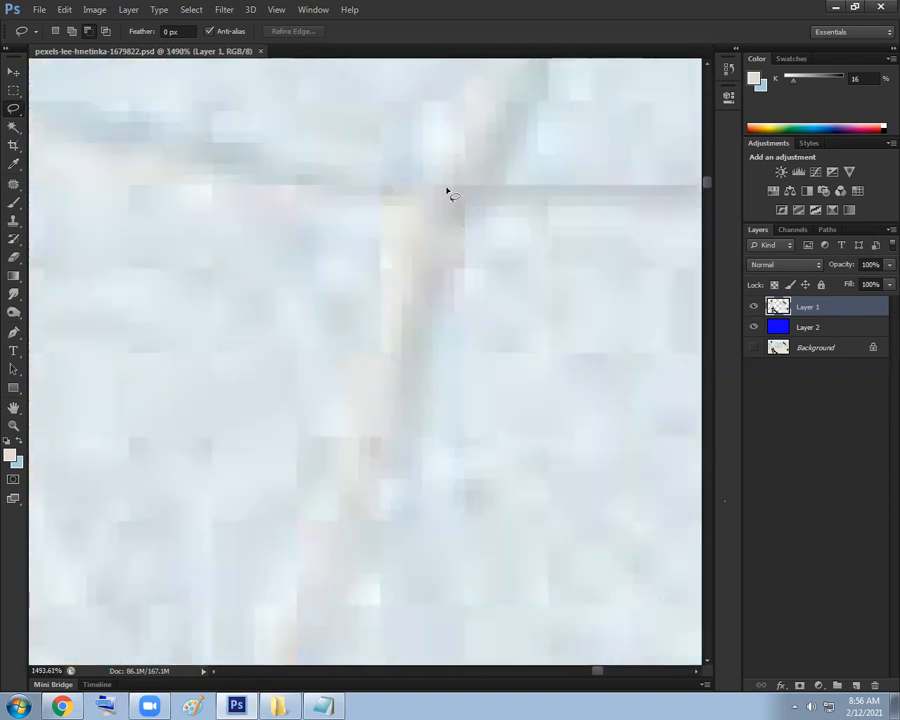
Inspect the loose hair ends over the bride's shoulder and the remaining backdrop around her head
{"action": "scroll", "coordinate": [466, 281], "scroll_direction": "down", "scroll_amount": 10}
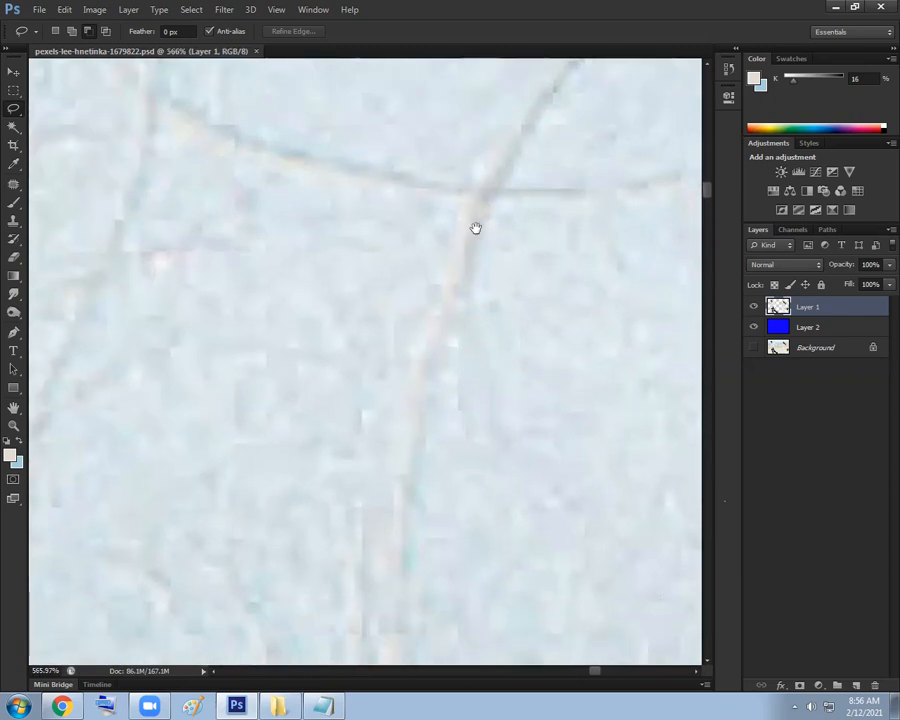
{"action": "scroll", "coordinate": [412, 248], "scroll_direction": "down", "scroll_amount": 10}
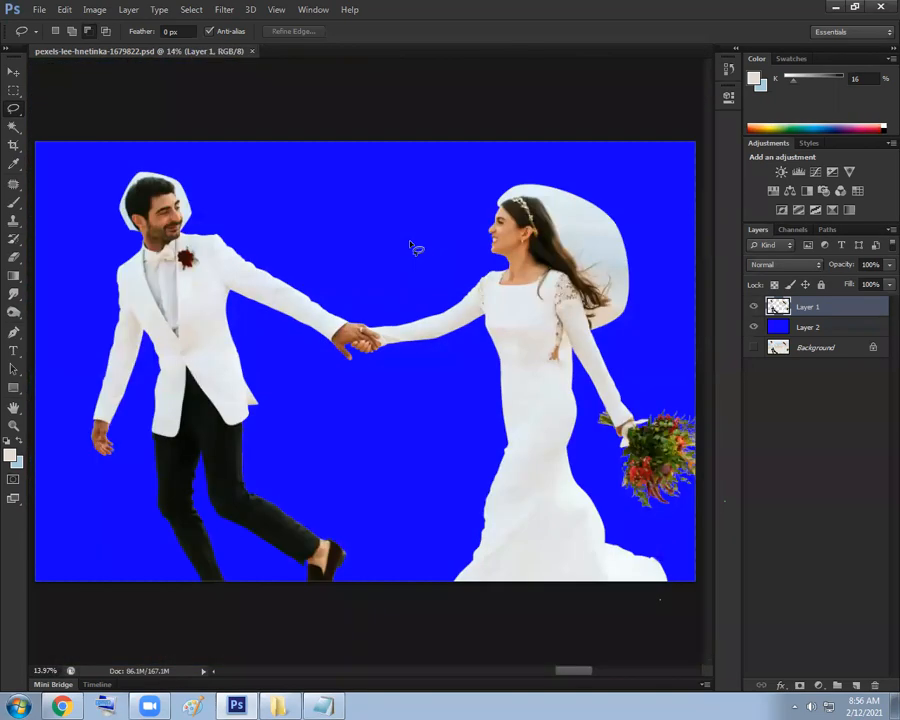
{"action": "scroll", "coordinate": [548, 263], "scroll_direction": "up", "scroll_amount": 10}
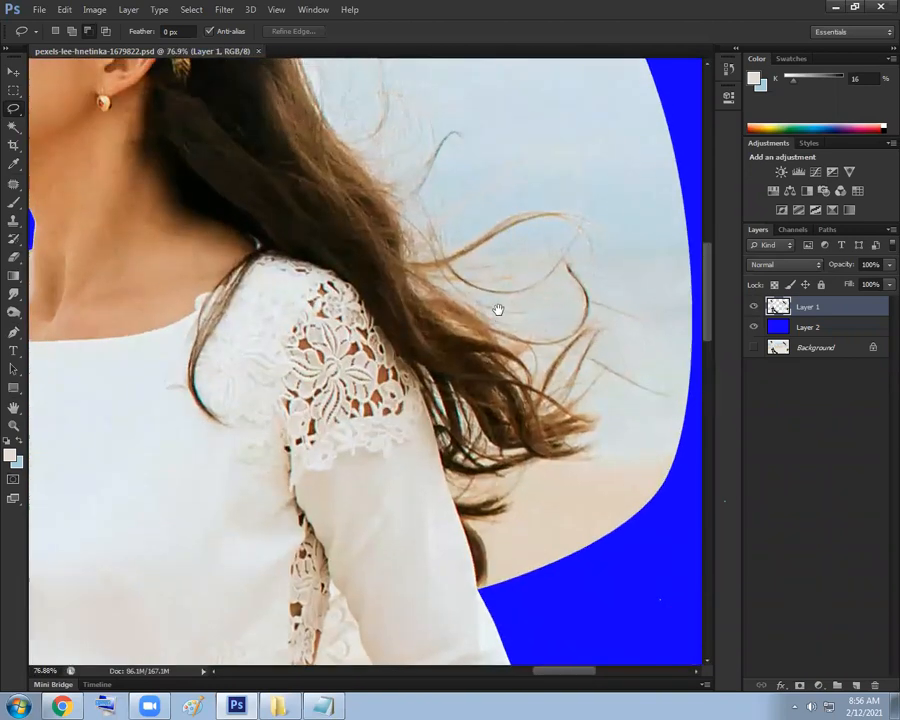
{"action": "left_click_drag", "start_coordinate": [498, 310], "coordinate": [498, 344]}
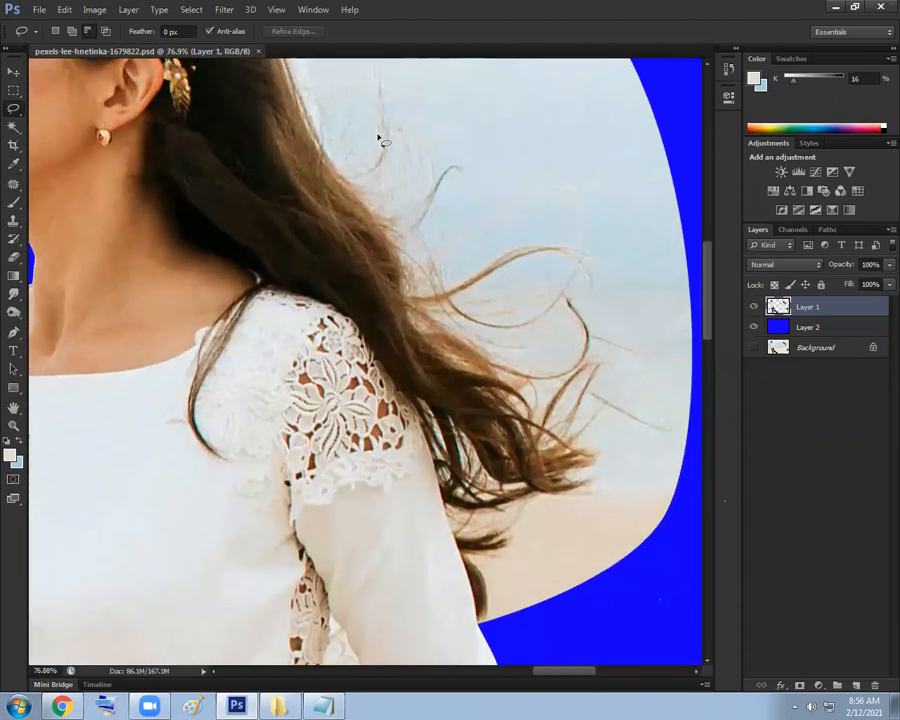
{"action": "scroll", "coordinate": [464, 201], "scroll_direction": "down", "scroll_amount": 5}
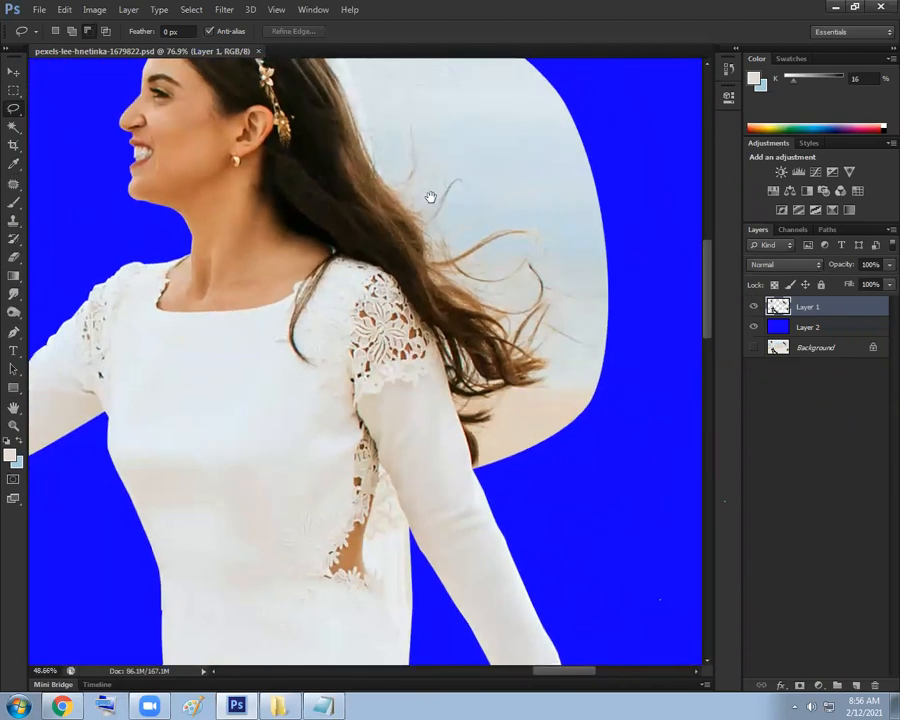
{"action": "scroll", "coordinate": [459, 263], "scroll_direction": "down", "scroll_amount": 2}
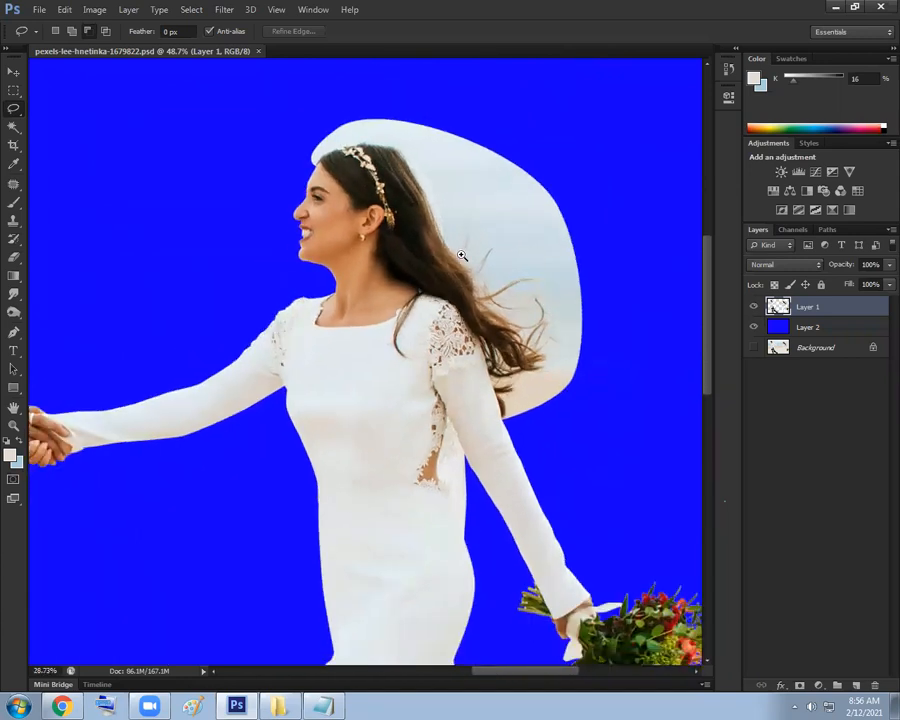
{"action": "scroll", "coordinate": [490, 258], "scroll_direction": "up", "scroll_amount": 3}
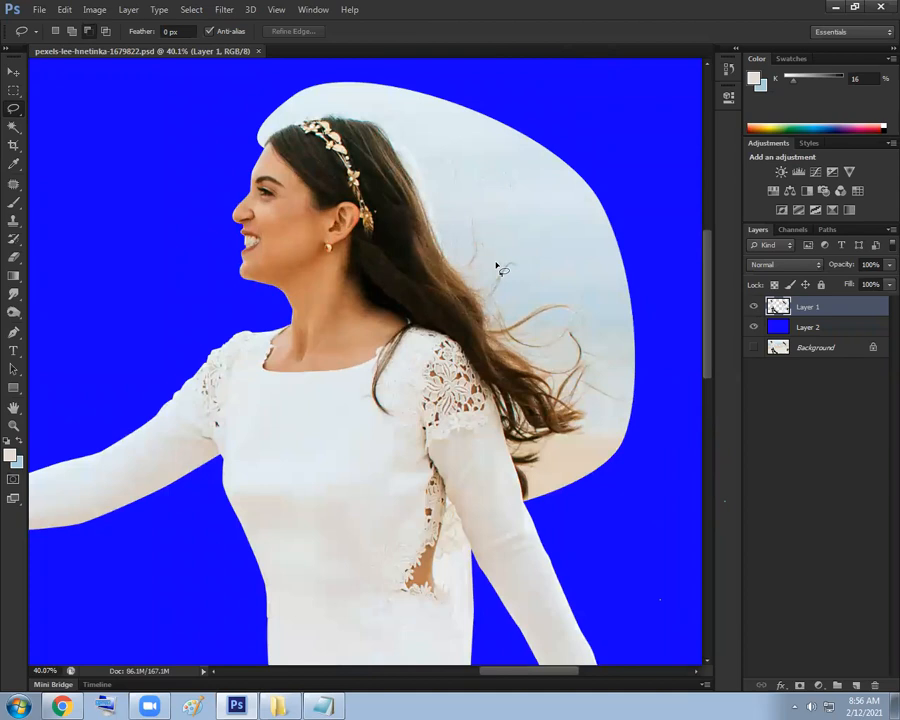
Switch to the Notepad notes and add a "Blending modes" heading underlined with dashes below the selection notes
{"action": "left_click", "coordinate": [320, 706]}
{"action": "left_click", "coordinate": [420, 302]}
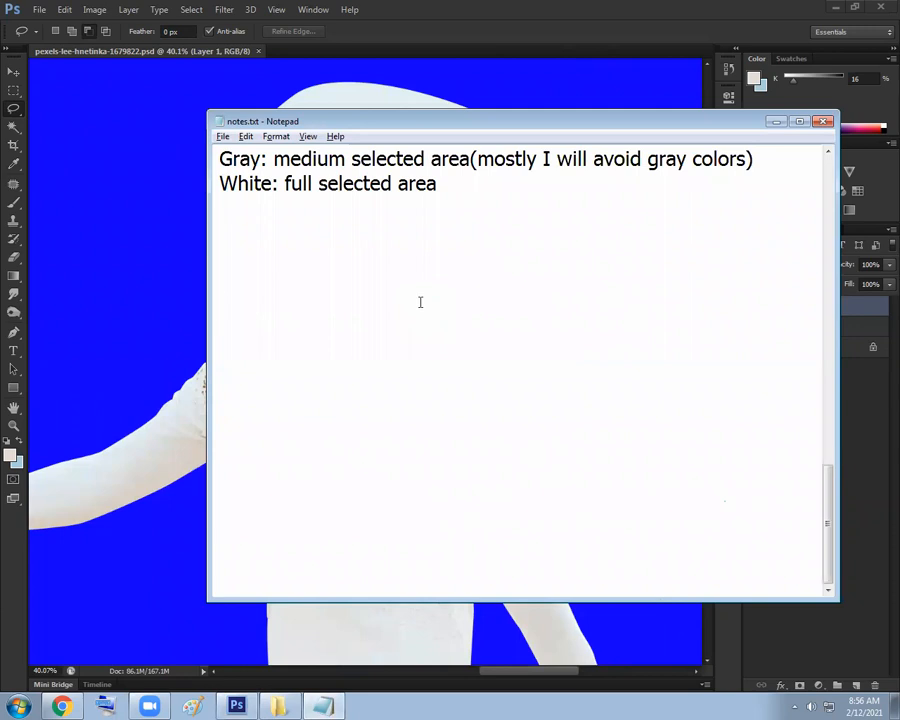
{"action": "type", "text": "Bleon"}
{"action": "key", "text": "BackSpace"}
{"action": "key", "text": "BackSpace"}
{"action": "type", "text": "n"}
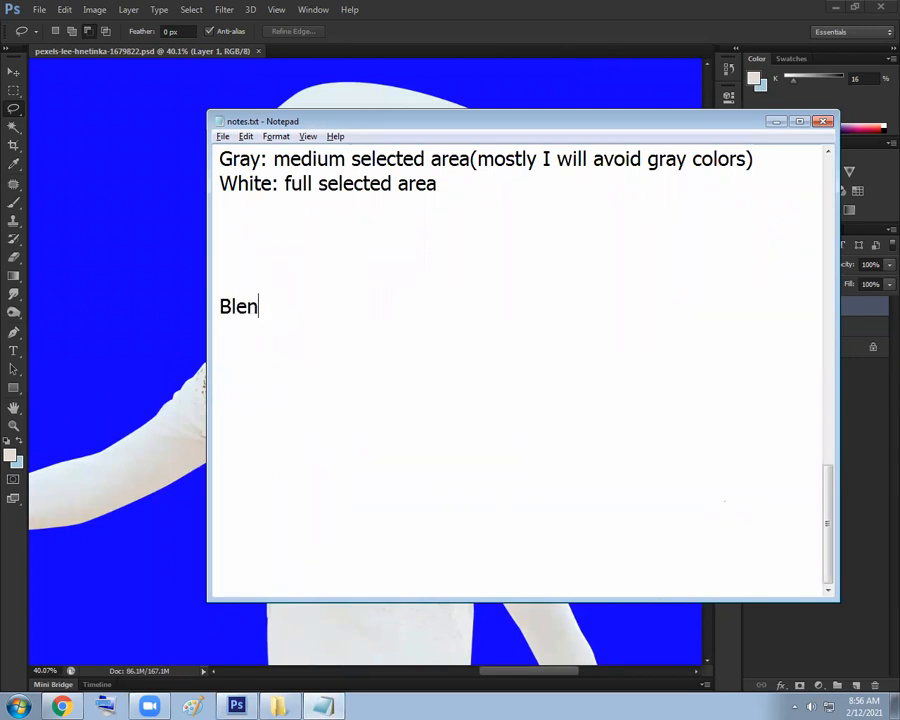
{"action": "type", "text": "ding modes ------------------"}
{"action": "key", "text": "Return"}
{"action": "key", "text": "Return"}
{"action": "key", "text": "Return"}
{"action": "key", "text": "Return"}
{"action": "key", "text": "BackSpace"}
{"action": "key", "text": "BackSpace"}
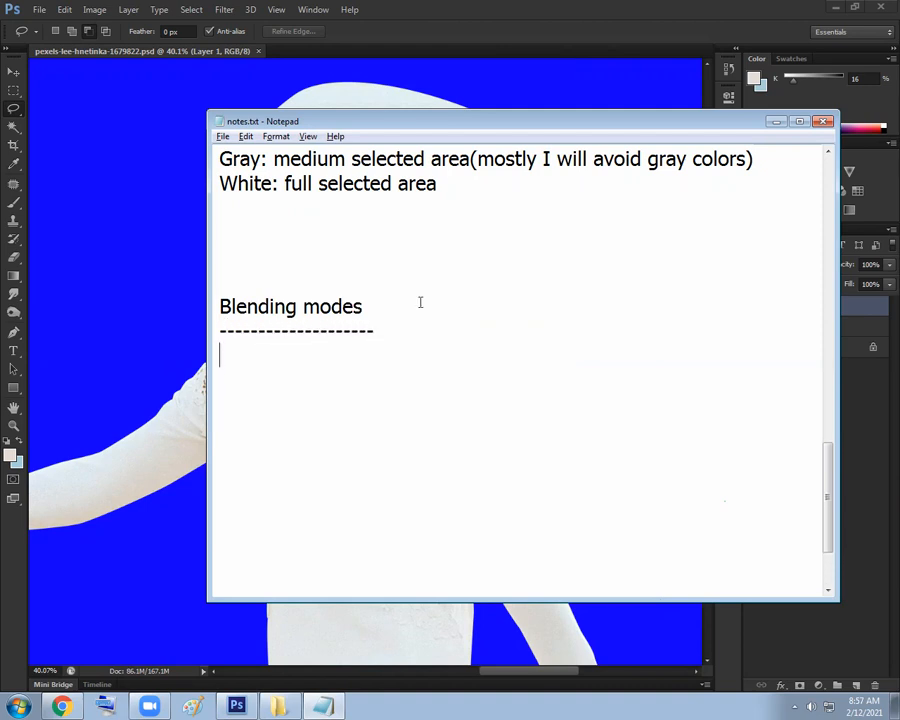
Begin the definition under the heading with "Blending modes are the mathematical operations"
{"action": "type", "text": "Beenid"}
{"action": "key", "text": "BackSpace"}
{"action": "key", "text": "BackSpace"}
{"action": "type", "text": "ding modes"}
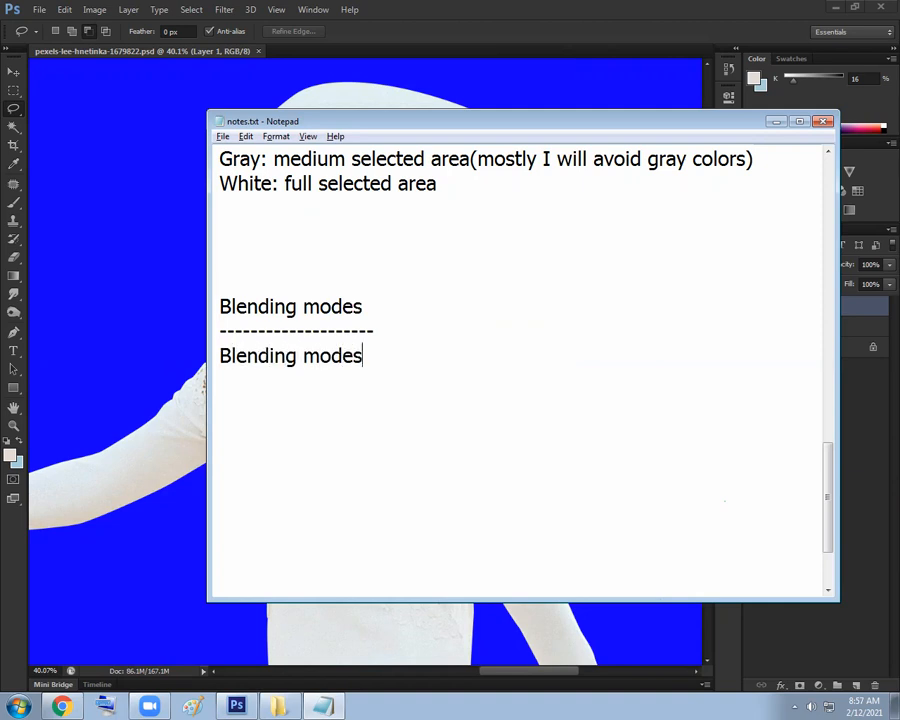
{"action": "type", "text": " are the mathem"}
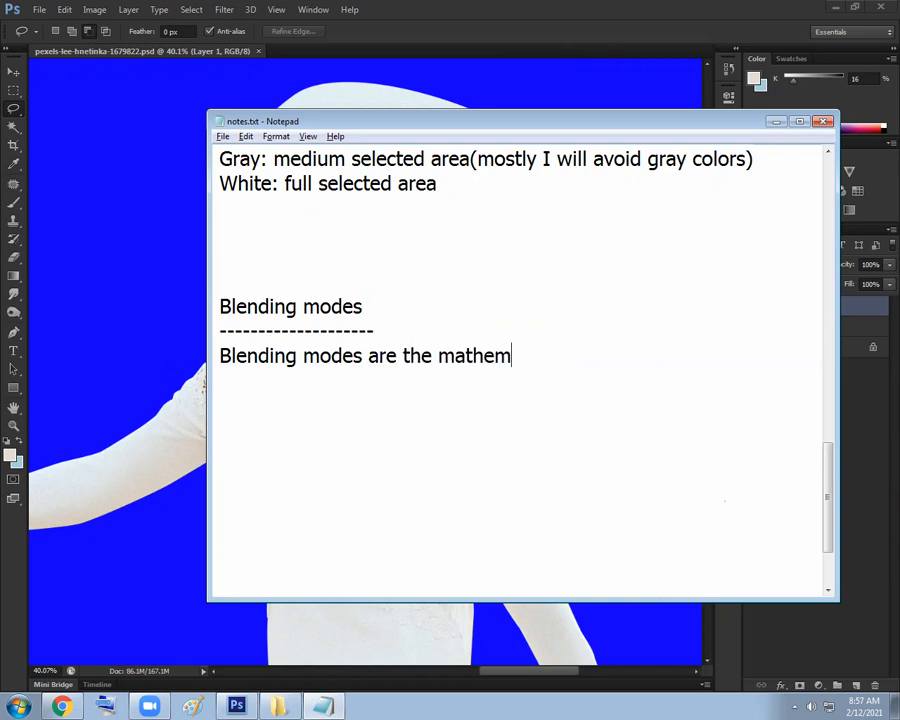
{"action": "type", "text": "atical operat"}
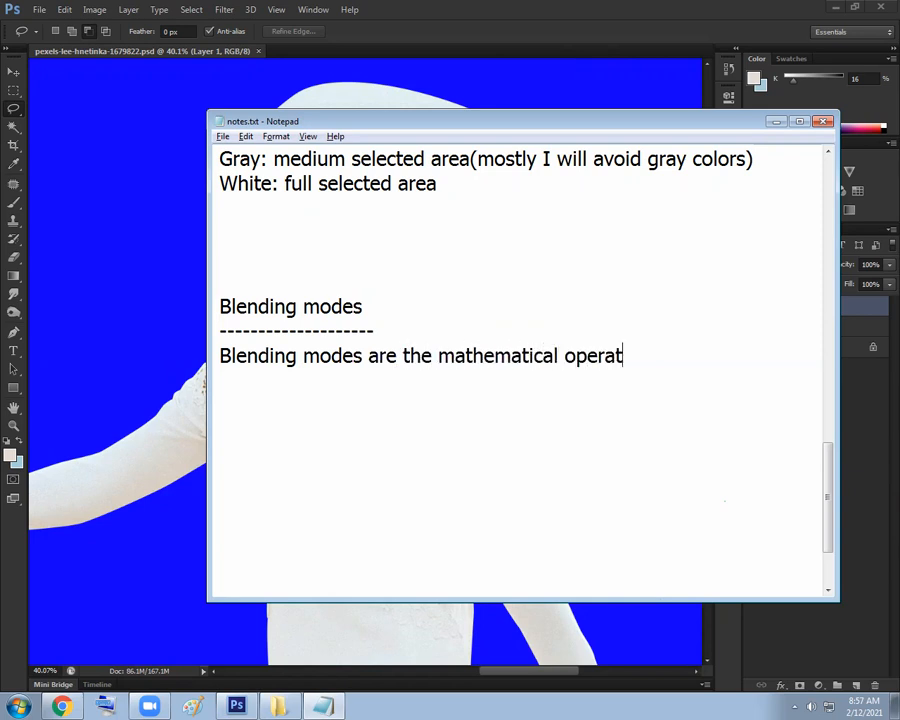
{"action": "type", "text": "ions be"}
{"action": "key", "text": "BackSpace"}
{"action": "key", "text": "BackSpace"}
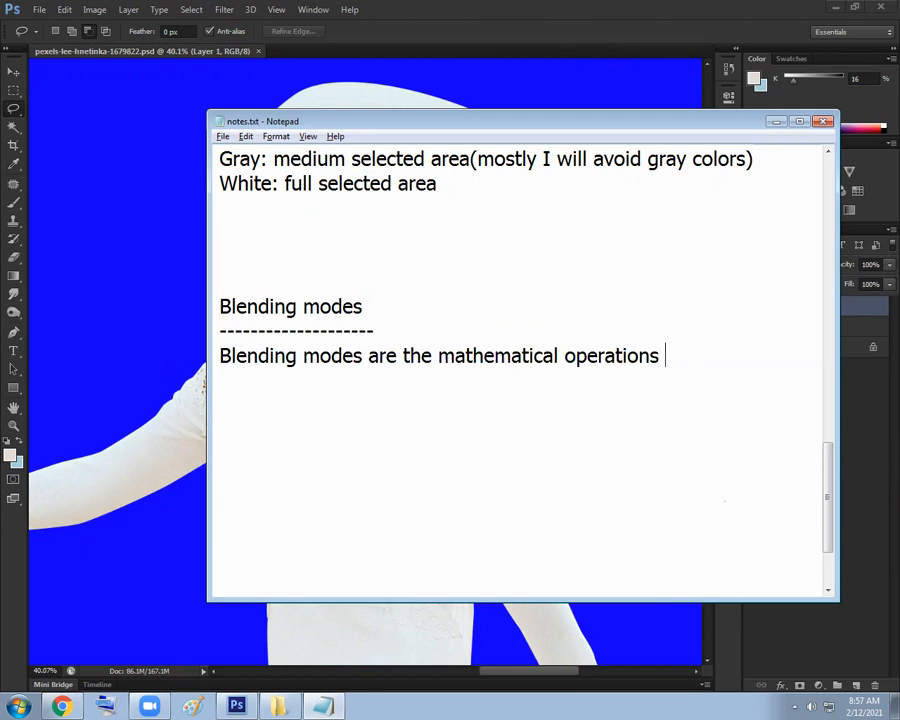
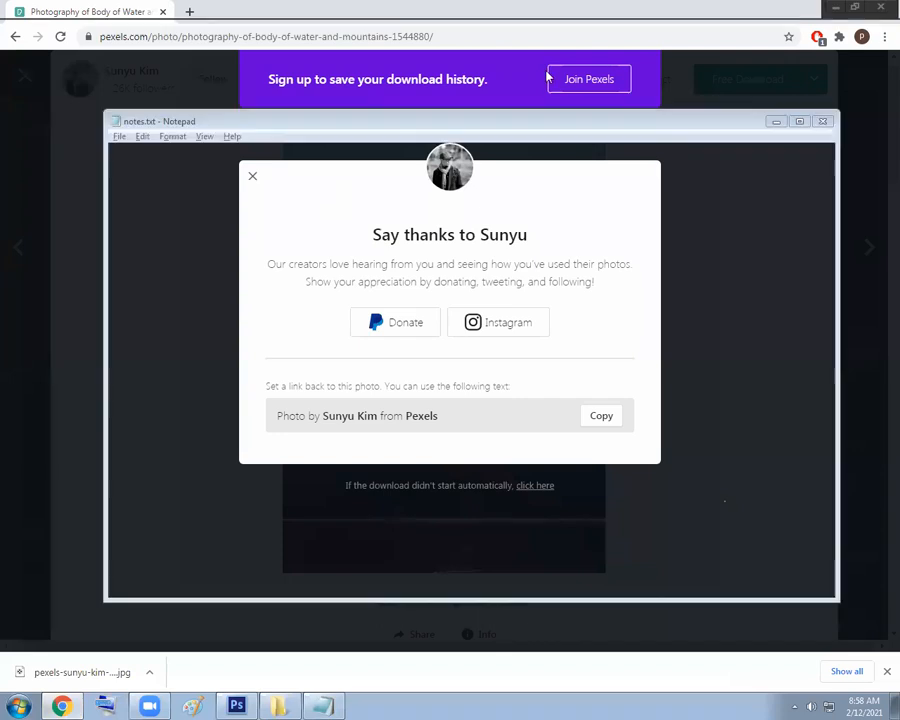
Launch Paint with the mspaint command and handwrite "1 + 1 = 2" on the canvas with a brush
{"action": "key", "text": "super+r"}
{"action": "type", "text": "mspaint"}
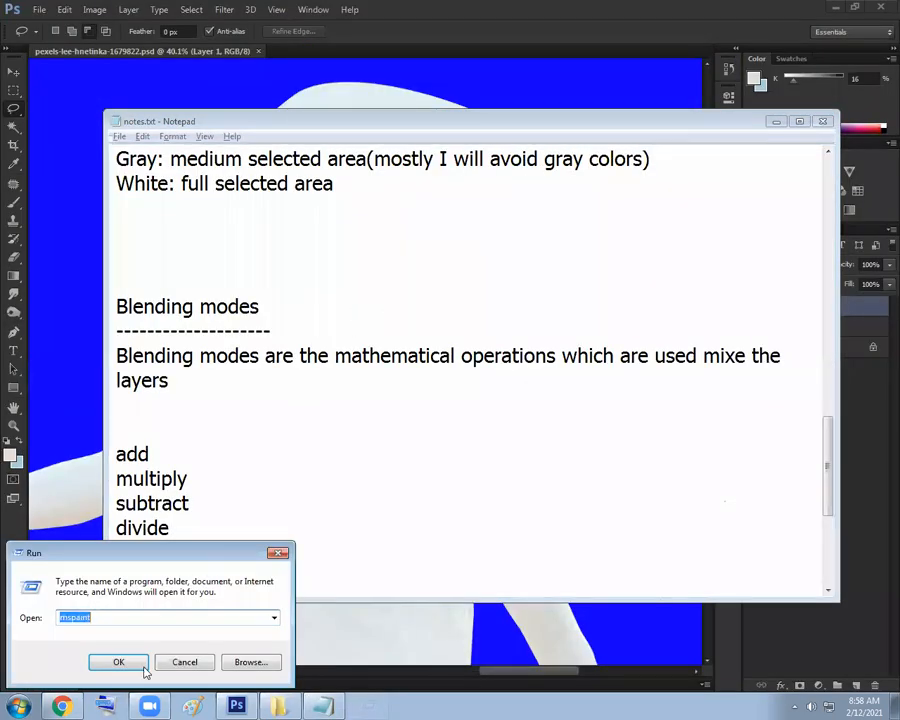
{"action": "left_click", "coordinate": [120, 662]}
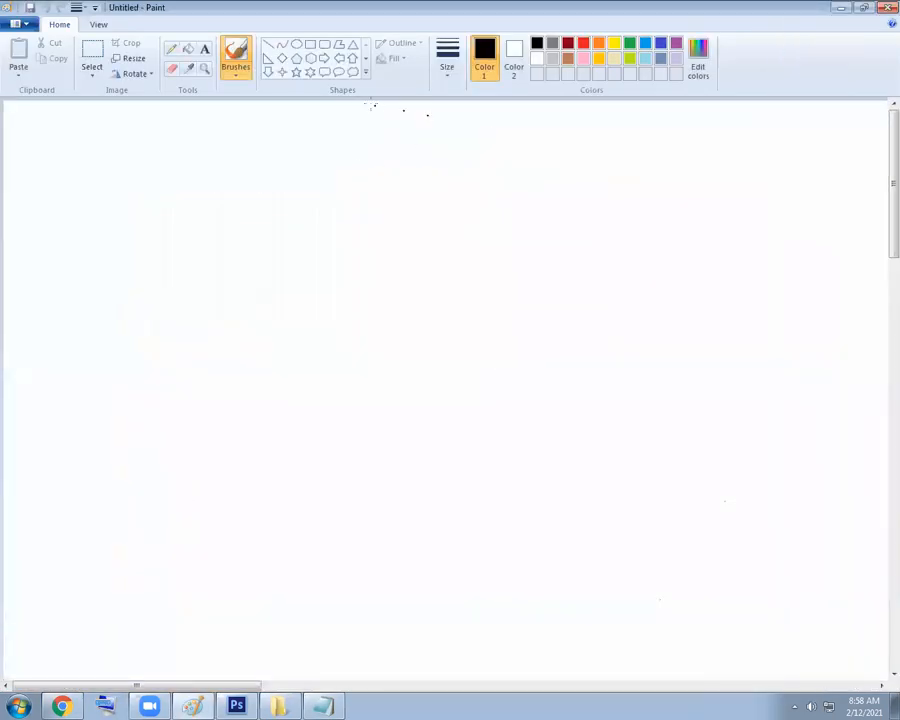
{"action": "left_click", "coordinate": [229, 74]}
{"action": "left_click", "coordinate": [260, 100]}
{"action": "mouse_move", "coordinate": [312, 209]}
{"action": "left_mouse_down"}
{"action": "mouse_move", "coordinate": [312, 252]}
{"action": "mouse_move", "coordinate": [369, 285]}
{"action": "mouse_move", "coordinate": [437, 252]}
{"action": "mouse_move", "coordinate": [408, 293]}
{"action": "left_mouse_up"}
{"action": "left_click_drag", "start_coordinate": [503, 196], "coordinate": [504, 284]}
{"action": "left_click_drag", "start_coordinate": [560, 233], "coordinate": [622, 233]}
{"action": "left_click_drag", "start_coordinate": [561, 267], "coordinate": [643, 267]}
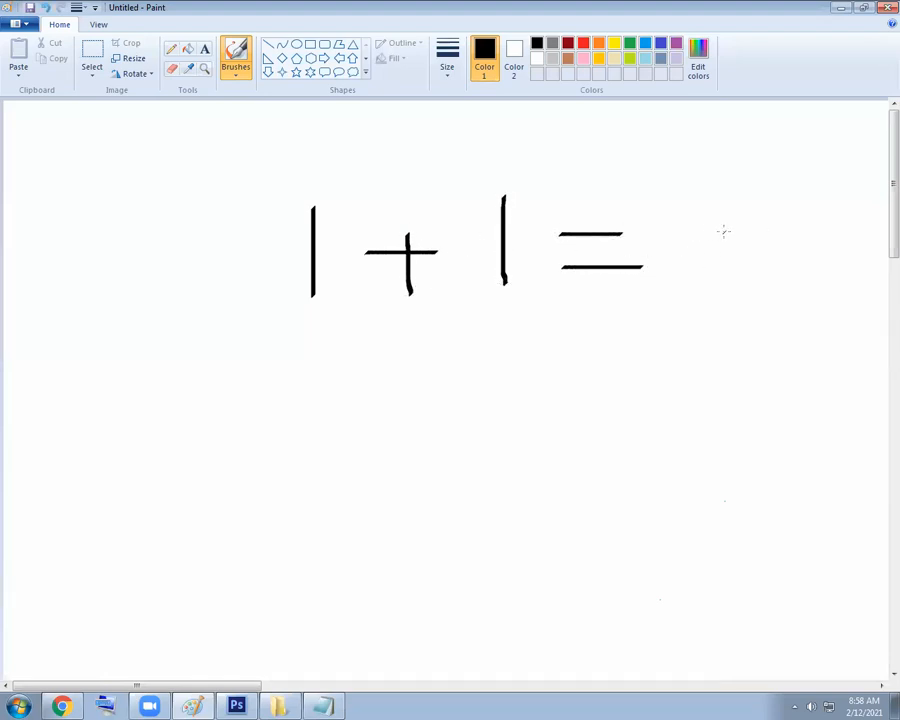
{"action": "mouse_move", "coordinate": [703, 237]}
{"action": "left_mouse_down"}
{"action": "mouse_move", "coordinate": [735, 216]}
{"action": "mouse_move", "coordinate": [740, 268]}
{"action": "mouse_move", "coordinate": [709, 287]}
{"action": "mouse_move", "coordinate": [739, 267]}
{"action": "mouse_move", "coordinate": [774, 284]}
{"action": "left_mouse_up"}
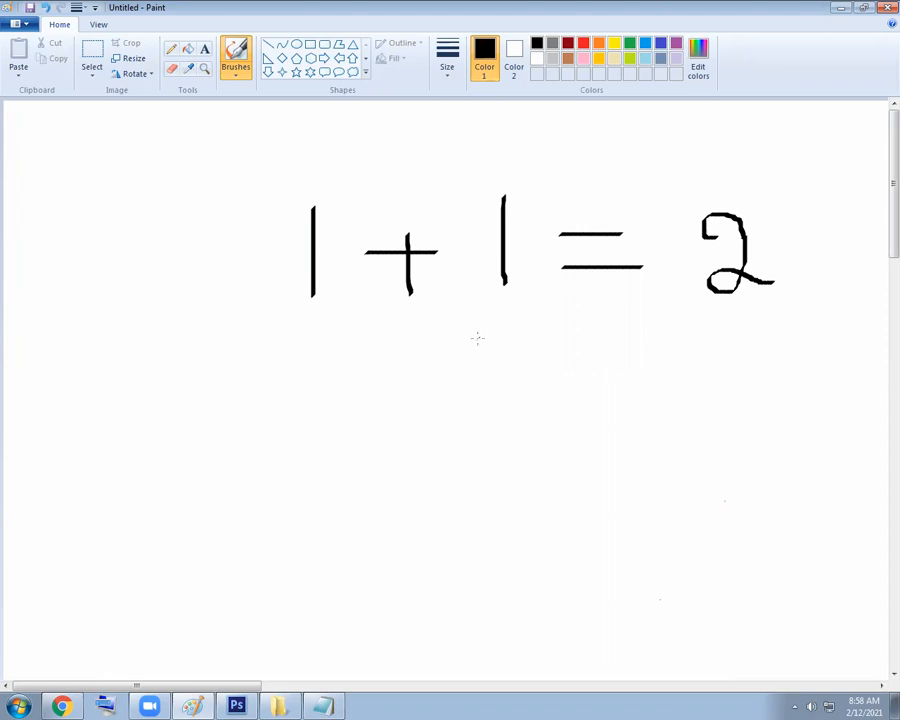
Brush over the two 1s to turn them into the letters R and G, and put Paint away
{"action": "mouse_move", "coordinate": [306, 207]}
{"action": "left_mouse_down"}
{"action": "mouse_move", "coordinate": [315, 240]}
{"action": "mouse_move", "coordinate": [345, 284]}
{"action": "left_mouse_up"}
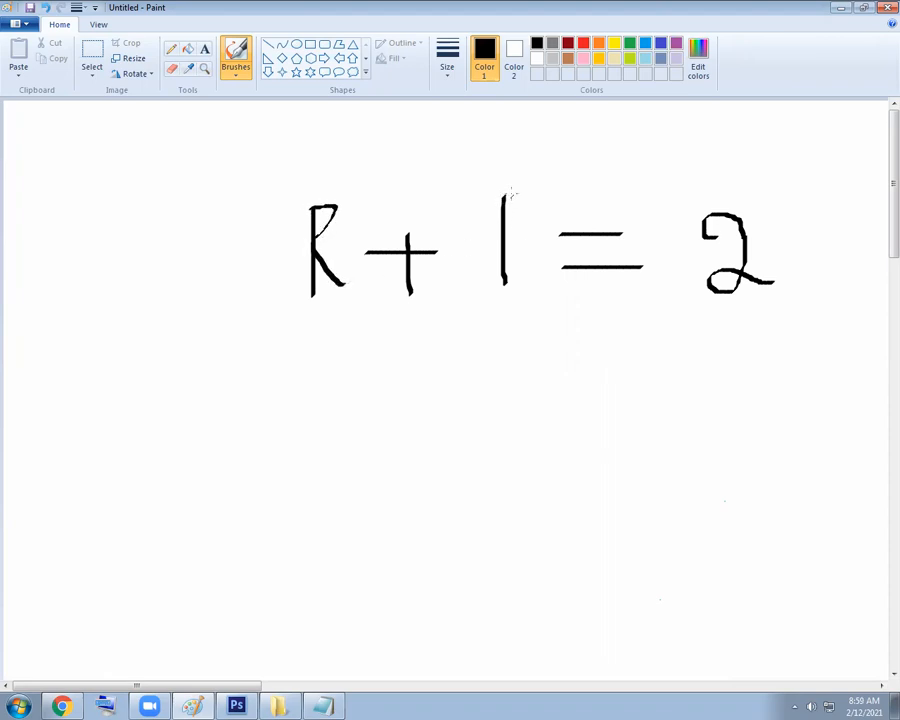
{"action": "mouse_move", "coordinate": [526, 197]}
{"action": "left_mouse_down"}
{"action": "mouse_move", "coordinate": [498, 213]}
{"action": "mouse_move", "coordinate": [498, 272]}
{"action": "mouse_move", "coordinate": [525, 272]}
{"action": "mouse_move", "coordinate": [528, 245]}
{"action": "mouse_move", "coordinate": [539, 283]}
{"action": "left_mouse_up"}
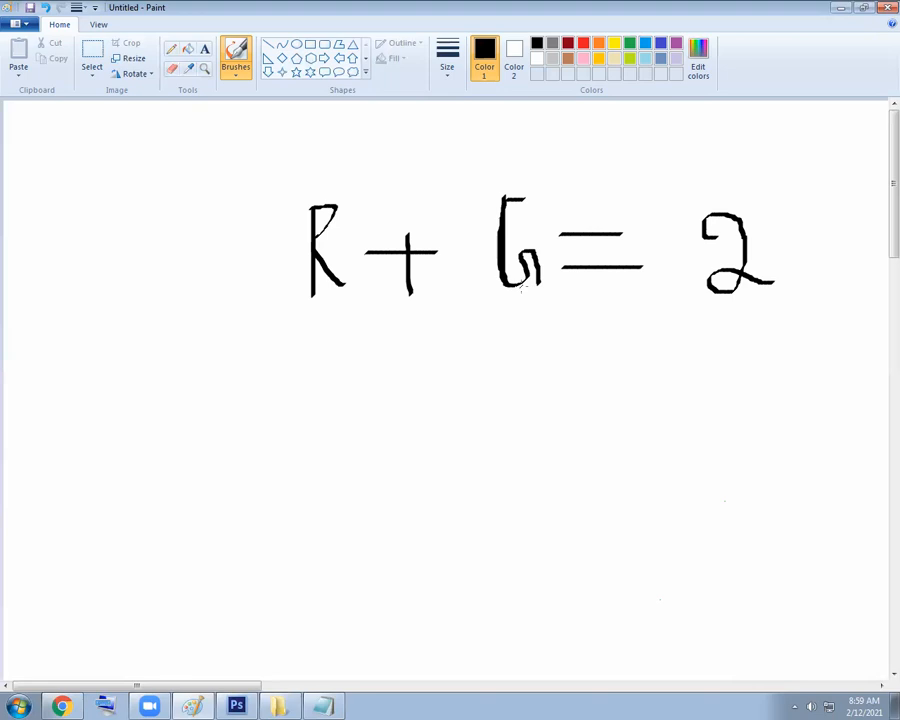
{"action": "left_click", "coordinate": [841, 7]}
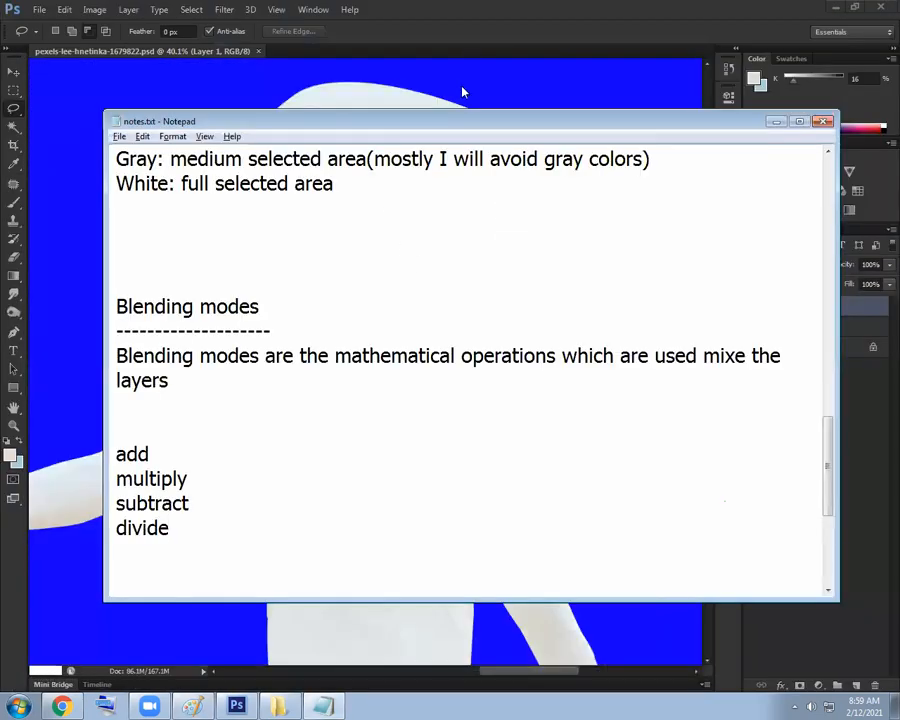
Switch to Photoshop and create a Default Photoshop Size document, 7 by 5 inches at 72 pixels/inch, fitted to the view
{"action": "left_click", "coordinate": [463, 93]}
{"action": "left_click", "coordinate": [39, 9]}
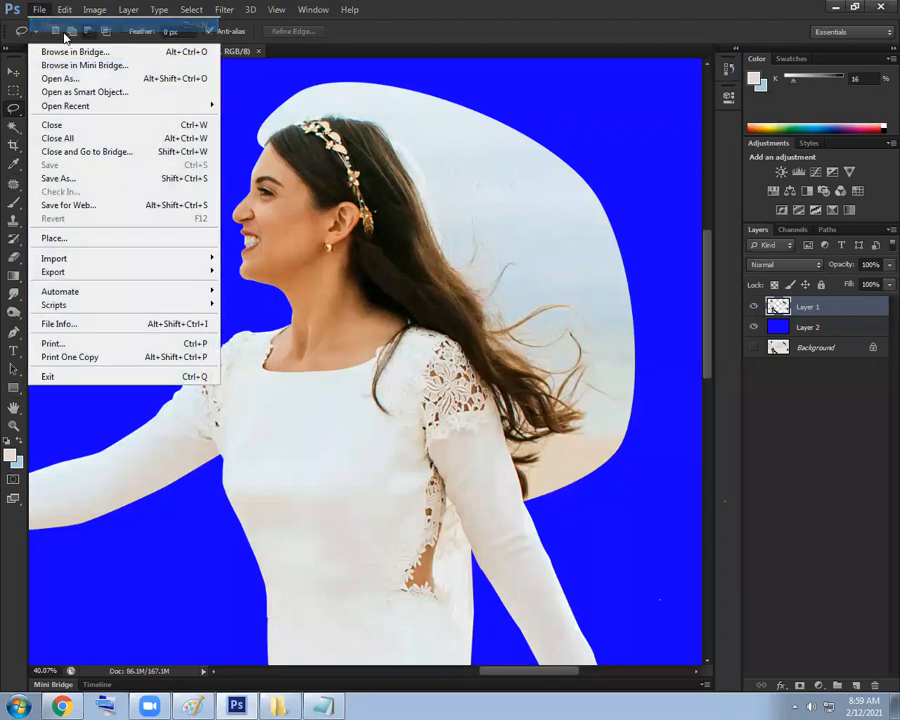
{"action": "left_click", "coordinate": [65, 37]}
{"action": "left_click", "coordinate": [303, 241]}
{"action": "left_click", "coordinate": [307, 267]}
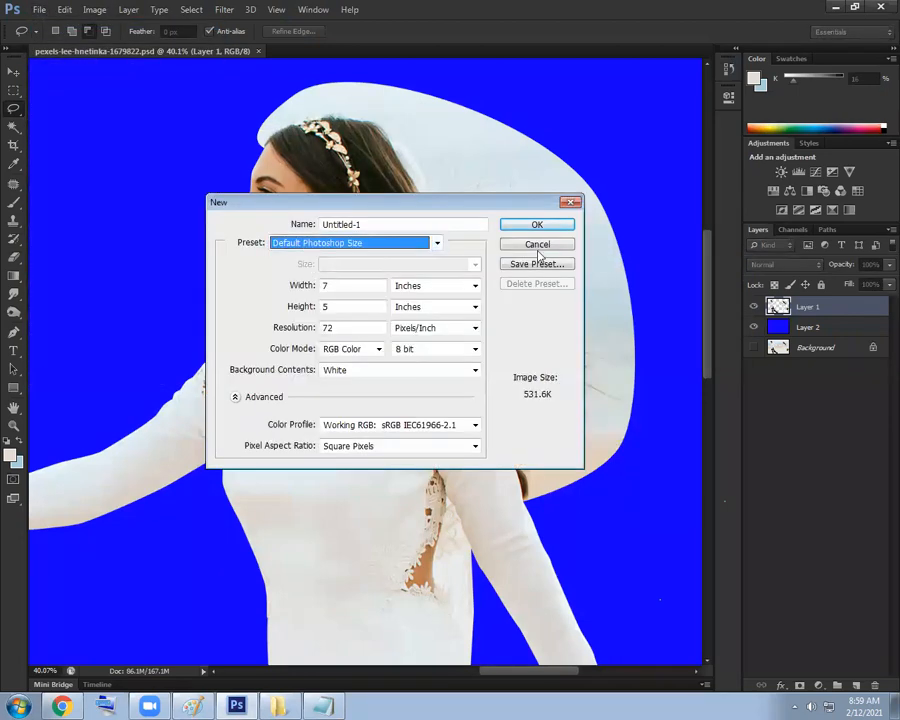
{"action": "left_click", "coordinate": [536, 225]}
{"action": "key", "text": "ctrl+0"}
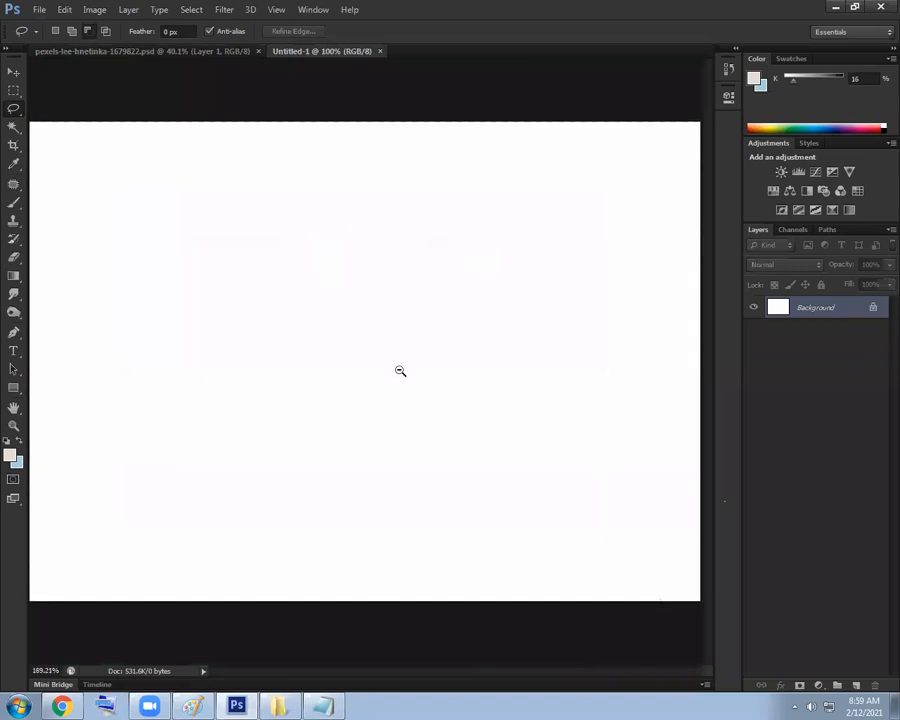
Make a nearly square rectangular marquee in the canvas's upper-left area and add a new layer for it
{"action": "right_click", "coordinate": [14, 90]}
{"action": "left_click", "coordinate": [62, 88]}
{"action": "left_click_drag", "start_coordinate": [217, 213], "coordinate": [342, 316]}
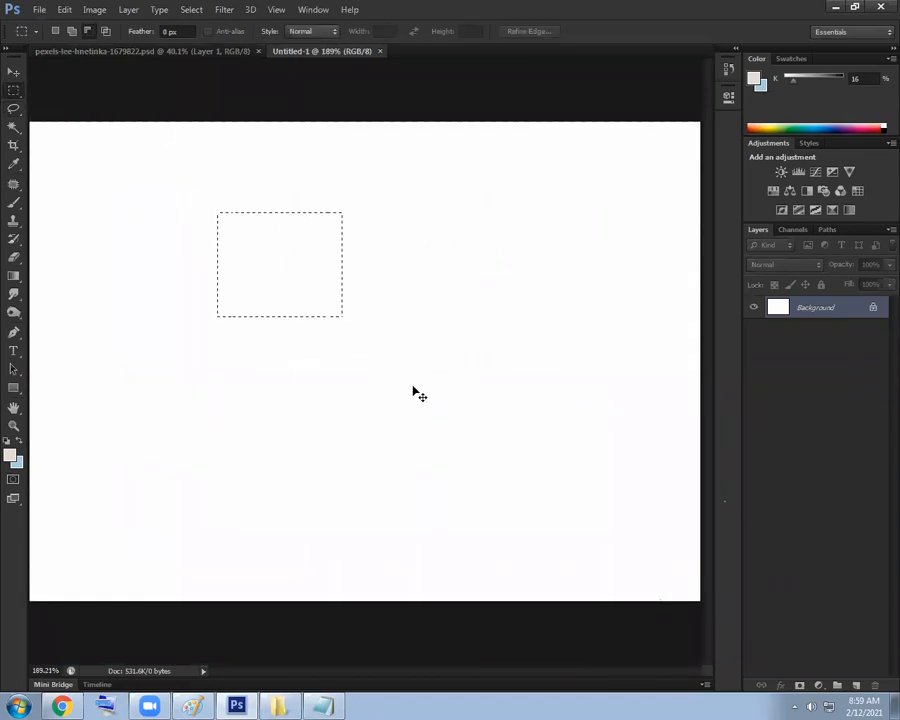
{"action": "key", "text": "ctrl+shift+alt+n"}
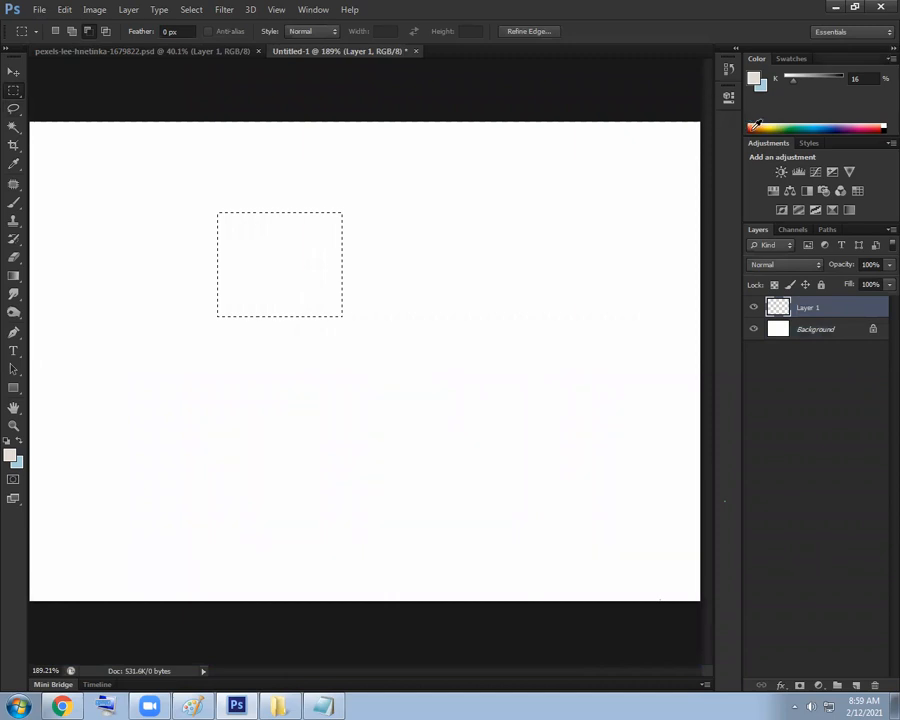
Set both the background and foreground colors to bright red (R 255, G 0, B 9)
{"action": "left_click", "coordinate": [754, 124]}
{"action": "left_click", "coordinate": [21, 461]}
{"action": "left_click_drag", "start_coordinate": [433, 412], "coordinate": [536, 357]}
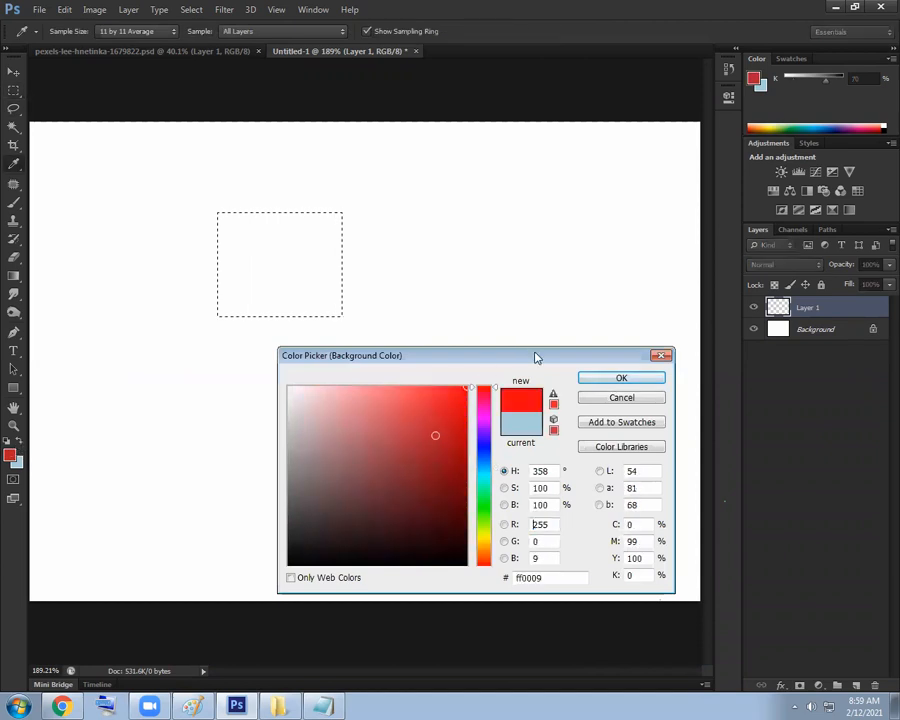
{"action": "left_click", "coordinate": [622, 377]}
{"action": "left_click", "coordinate": [10, 456]}
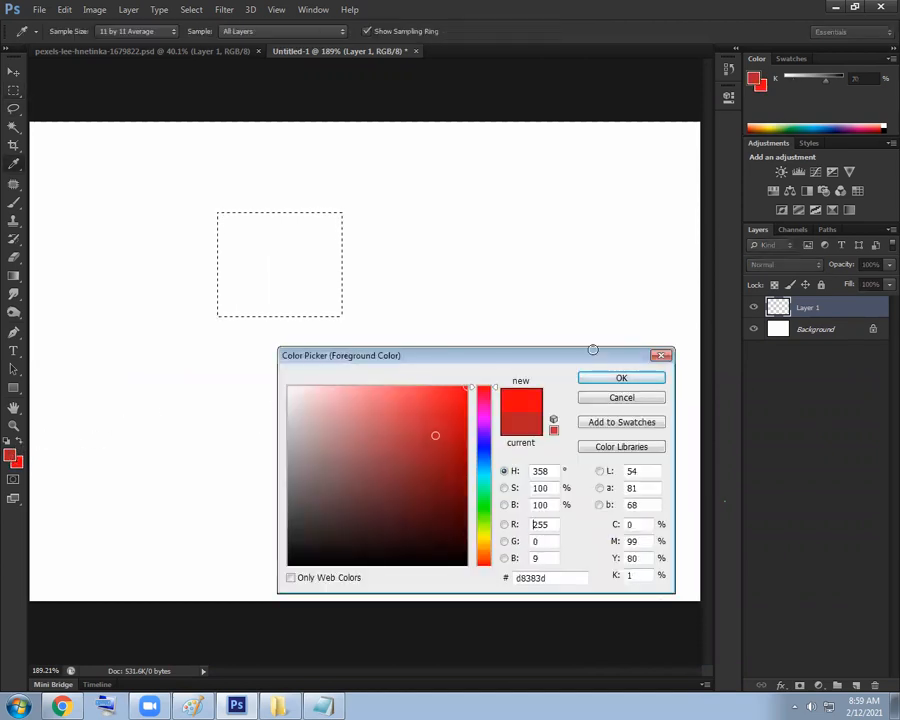
{"action": "left_click", "coordinate": [619, 376]}
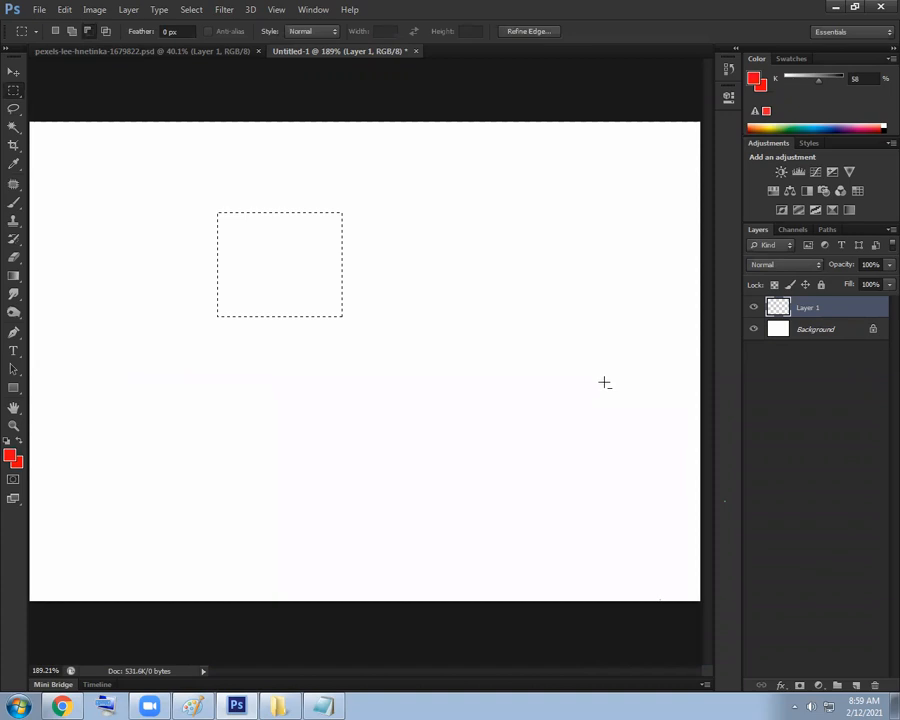
Fill the selection with red, deselect it, and duplicate the red shape to its lower right on a separate layer
{"action": "key", "text": "alt+BackSpace"}
{"action": "key", "text": "ctrl+d"}
{"action": "key", "text": "v"}
{"action": "left_click_drag", "start_coordinate": [303, 272], "coordinate": [579, 335]}
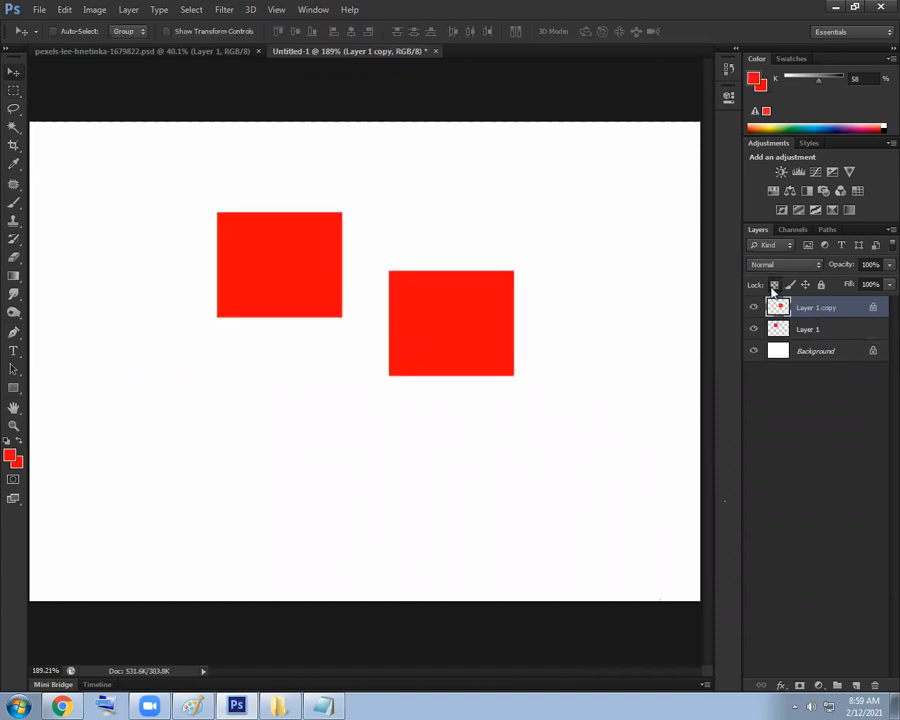
Lock the copied layer's transparent pixels and fill its shape with green, with the color's blue value set to 0
{"action": "left_click", "coordinate": [12, 457]}
{"action": "left_click_drag", "start_coordinate": [483, 449], "coordinate": [484, 494]}
{"action": "double_click", "coordinate": [540, 558]}
{"action": "type", "text": "0"}
{"action": "left_click", "coordinate": [588, 377]}
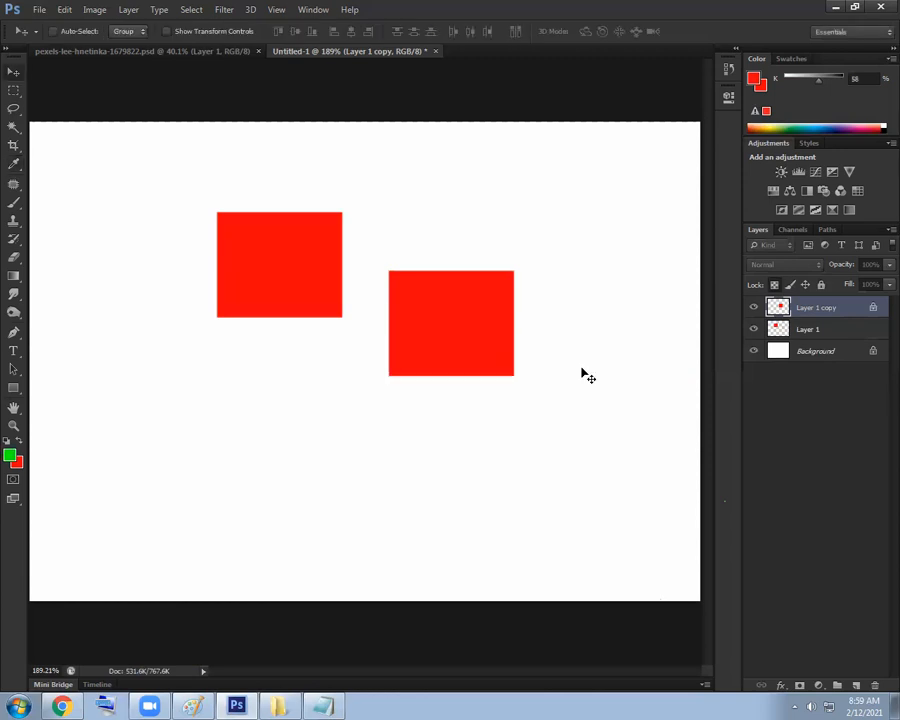
{"action": "key", "text": "alt+BackSpace"}
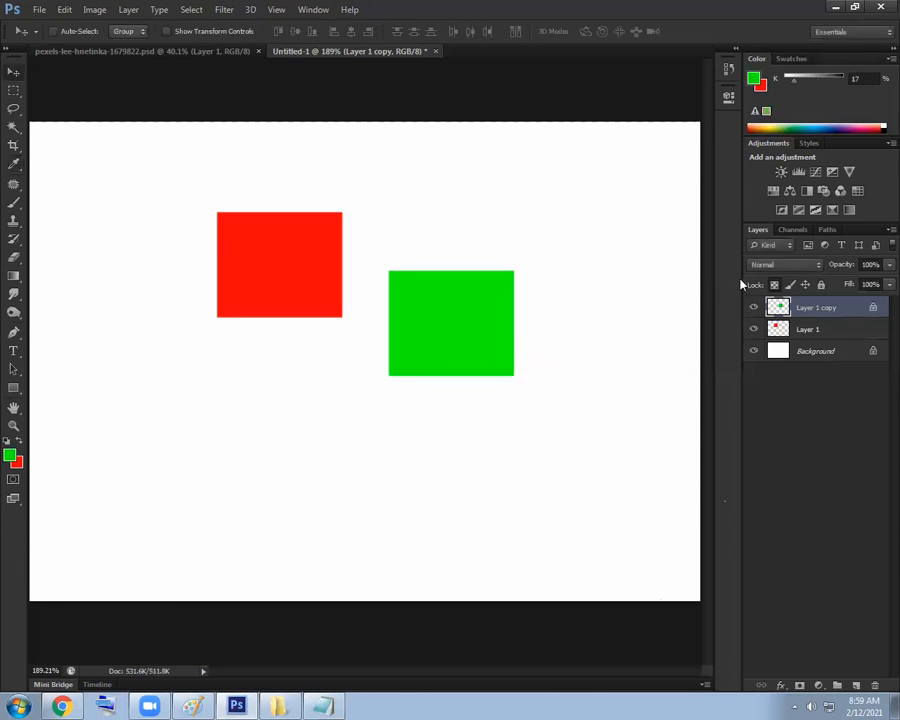
Overlap the green shape on the red one's upper-right part and set its blending mode to Linear Dodge (Add)
{"action": "left_click_drag", "start_coordinate": [444, 336], "coordinate": [298, 224]}
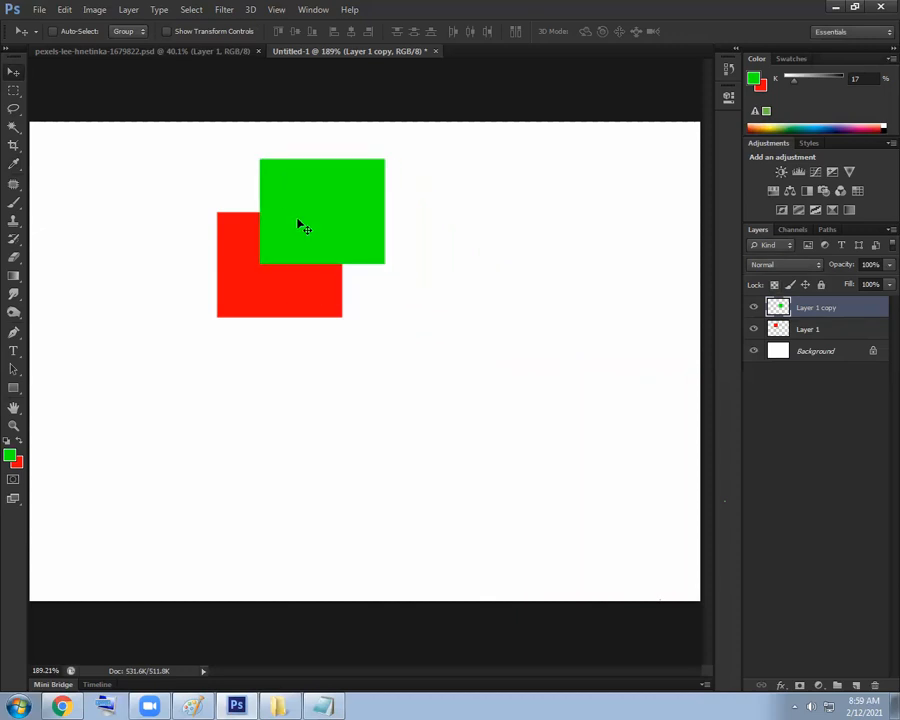
{"action": "scroll", "coordinate": [302, 228], "scroll_direction": "up", "scroll_amount": 5}
{"action": "left_click_drag", "start_coordinate": [320, 270], "coordinate": [324, 287]}
{"action": "left_click", "coordinate": [778, 265]}
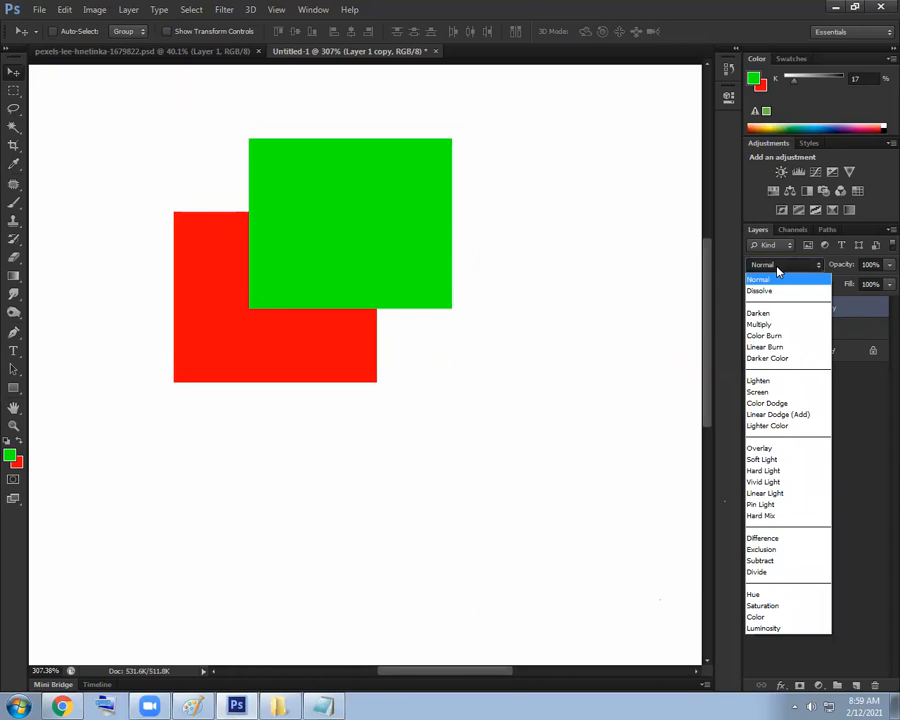
{"action": "left_click", "coordinate": [798, 416]}
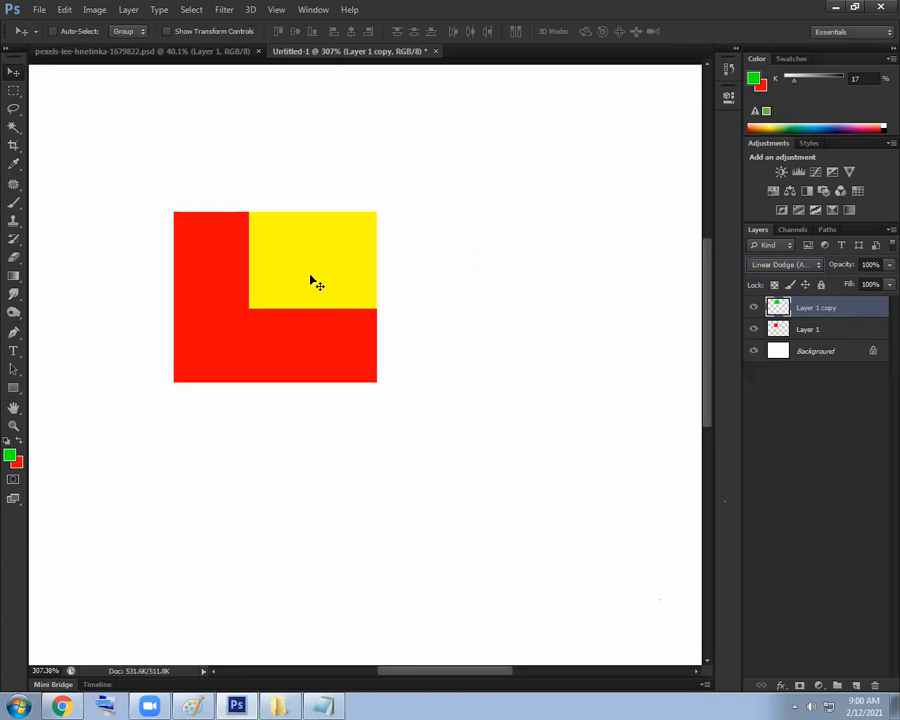
Switch to Paint and replace the 2 with a brushed Y so the equation reads "R + G = Y"
{"action": "left_click", "coordinate": [325, 705]}
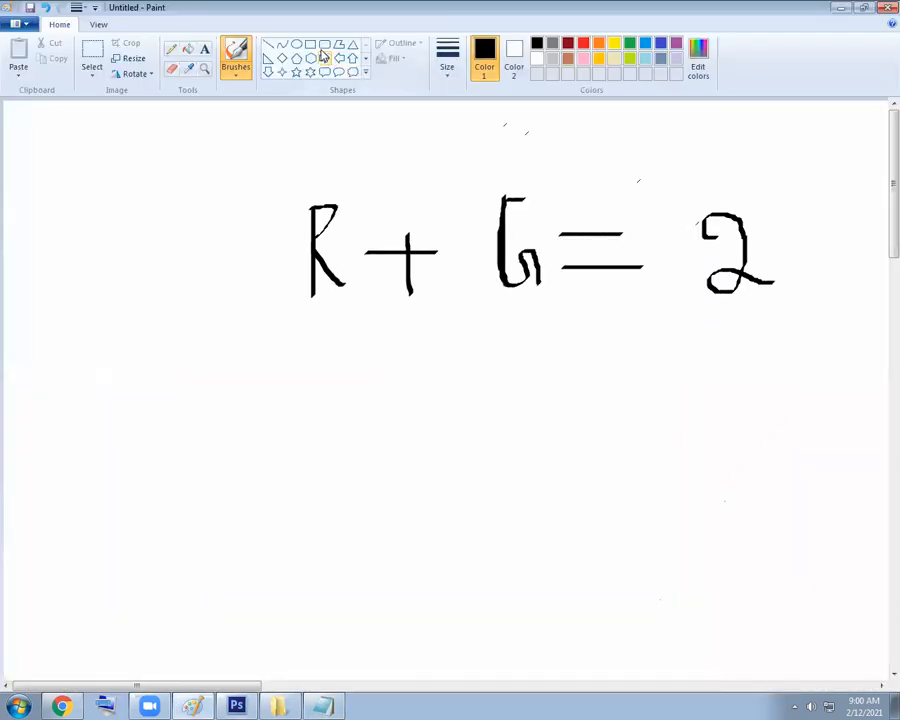
{"action": "left_click", "coordinate": [91, 56]}
{"action": "left_click_drag", "start_coordinate": [669, 183], "coordinate": [830, 336]}
{"action": "key", "text": "Delete"}
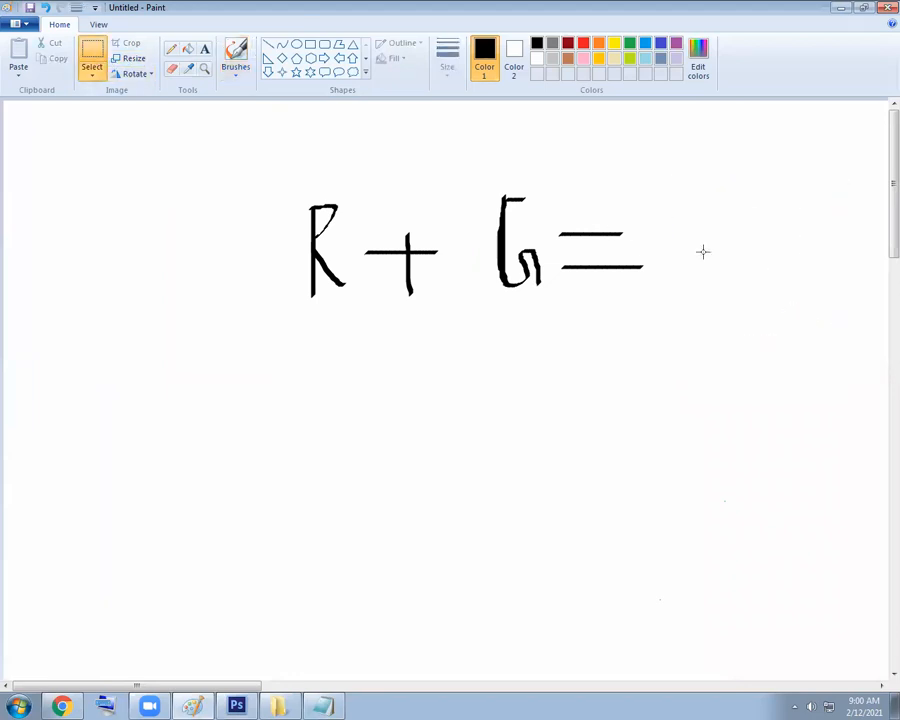
{"action": "left_click", "coordinate": [236, 66]}
{"action": "left_click", "coordinate": [262, 96]}
{"action": "mouse_move", "coordinate": [693, 197]}
{"action": "left_mouse_down"}
{"action": "mouse_move", "coordinate": [725, 220]}
{"action": "mouse_move", "coordinate": [728, 198]}
{"action": "mouse_move", "coordinate": [717, 226]}
{"action": "mouse_move", "coordinate": [722, 270]}
{"action": "left_mouse_up"}
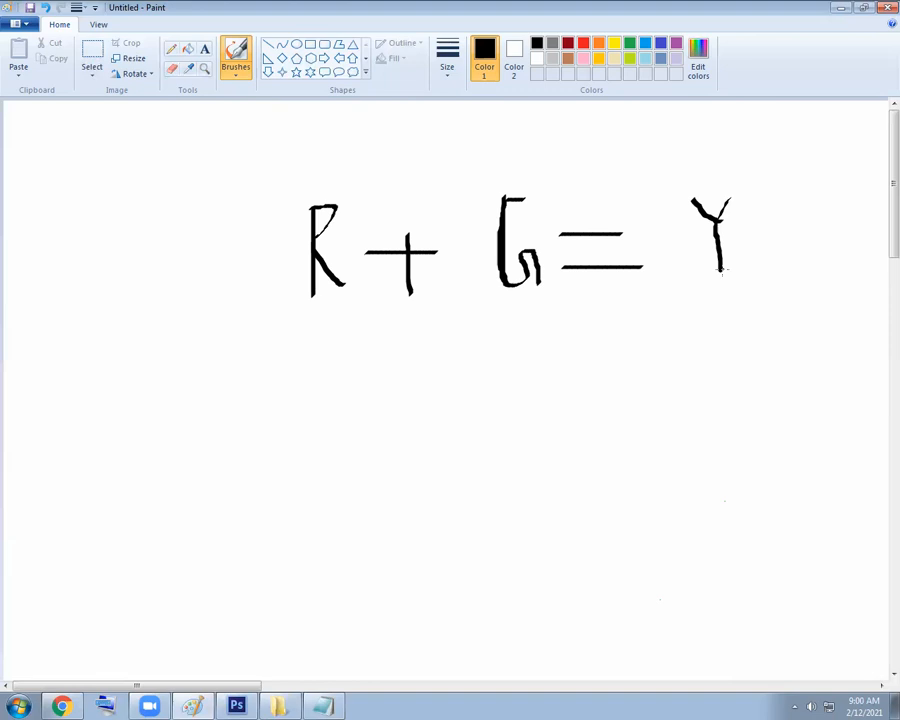
{"action": "scroll", "coordinate": [345, 236], "scroll_direction": "down", "scroll_amount": 3}
{"action": "scroll", "coordinate": [345, 236], "scroll_direction": "down", "scroll_amount": 2}
{"action": "scroll", "coordinate": [309, 143], "scroll_direction": "up", "scroll_amount": 5}
{"action": "mouse_move", "coordinate": [276, 160]}
{"action": "left_mouse_down"}
{"action": "mouse_move", "coordinate": [536, 289]}
{"action": "mouse_move", "coordinate": [675, 326]}
{"action": "left_mouse_up"}
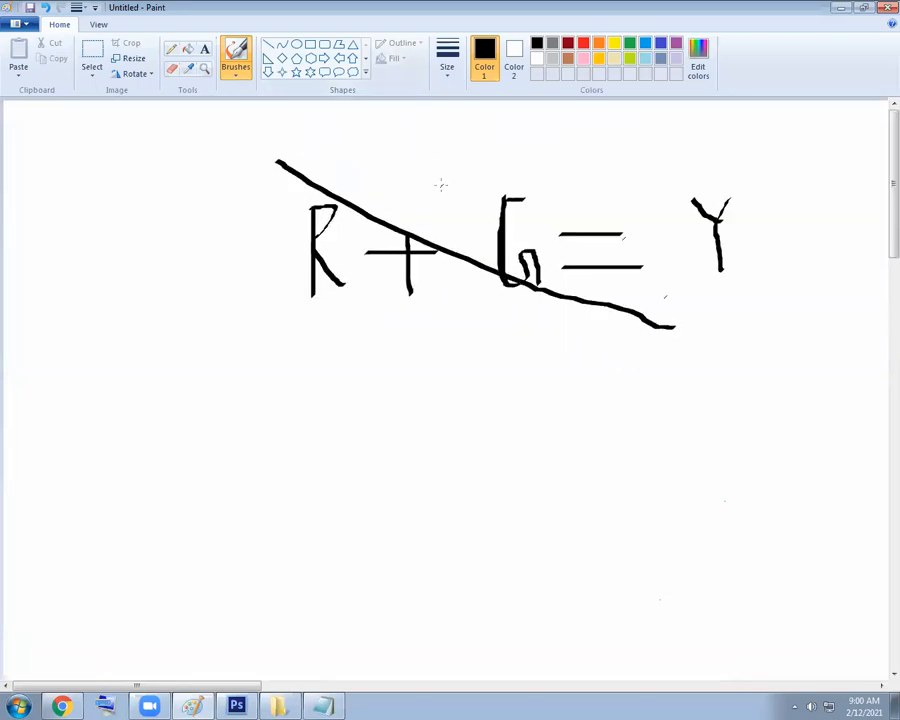
{"action": "key", "text": "ctrl+z"}
{"action": "left_click", "coordinate": [310, 44]}
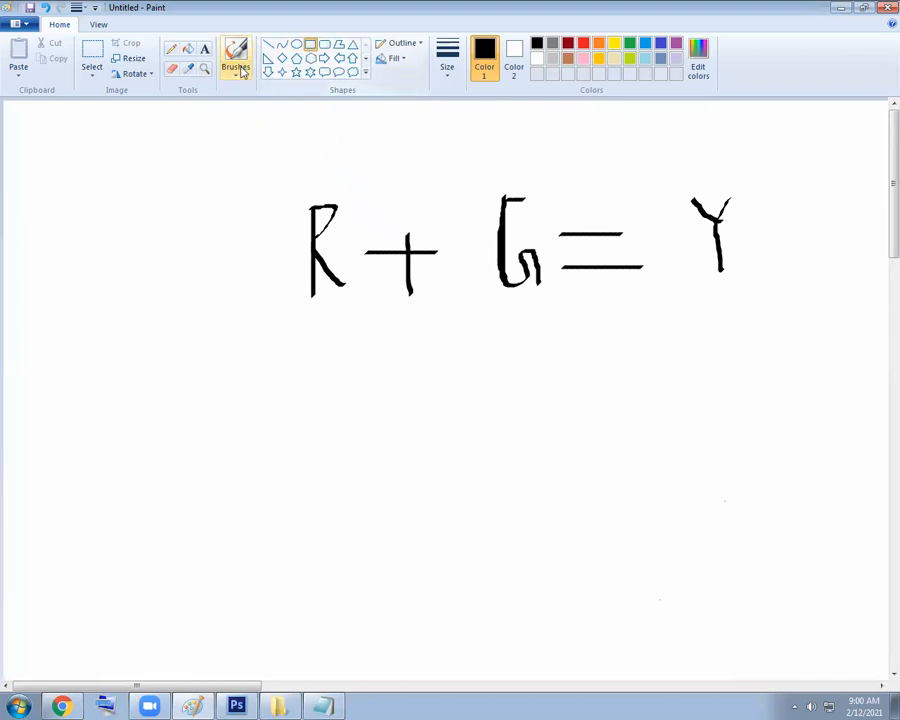
Select the "R + G = Y" equation, shrink it and move it to the canvas's upper-left corner
{"action": "left_click", "coordinate": [92, 60]}
{"action": "mouse_move", "coordinate": [279, 137]}
{"action": "left_mouse_down"}
{"action": "mouse_move", "coordinate": [752, 342]}
{"action": "mouse_move", "coordinate": [382, 263]}
{"action": "mouse_move", "coordinate": [460, 249]}
{"action": "left_mouse_up"}
{"action": "mouse_move", "coordinate": [418, 206]}
{"action": "left_mouse_down"}
{"action": "mouse_move", "coordinate": [181, 197]}
{"action": "mouse_move", "coordinate": [216, 193]}
{"action": "left_mouse_up"}
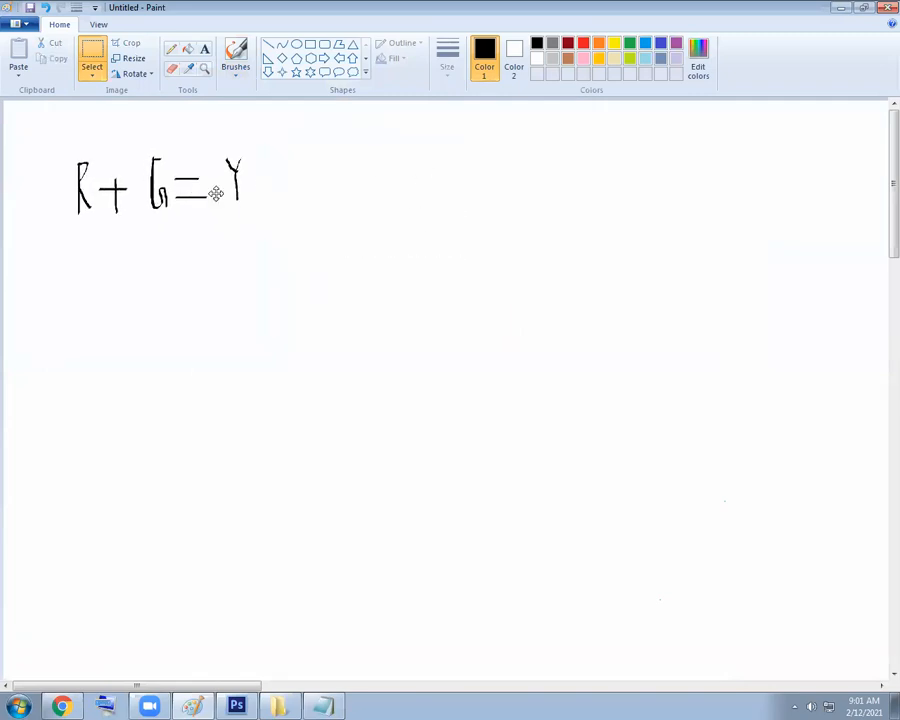
{"action": "left_click", "coordinate": [228, 78]}
{"action": "left_click", "coordinate": [262, 94]}
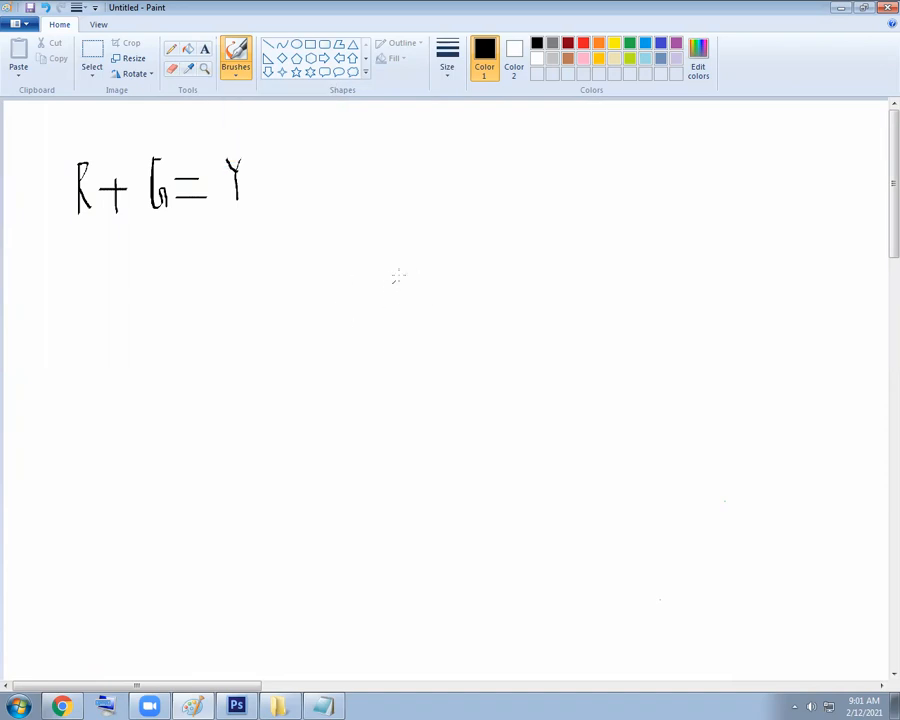
Switch to the notes in Notepad and replace the add, multiply, subtract, divide list with the line "Mutiply"
{"action": "key", "text": "alt+Tab"}
{"action": "scroll", "coordinate": [209, 412], "scroll_direction": "down", "scroll_amount": 2}
{"action": "left_click_drag", "start_coordinate": [209, 412], "coordinate": [104, 314]}
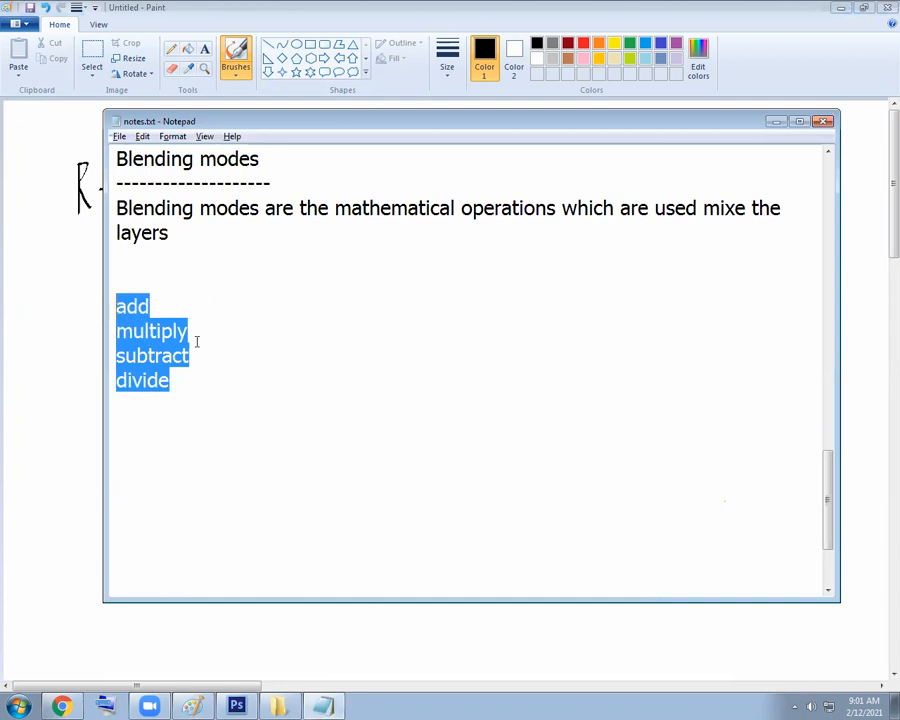
{"action": "key", "text": "ctrl+x"}
{"action": "key", "text": "Return"}
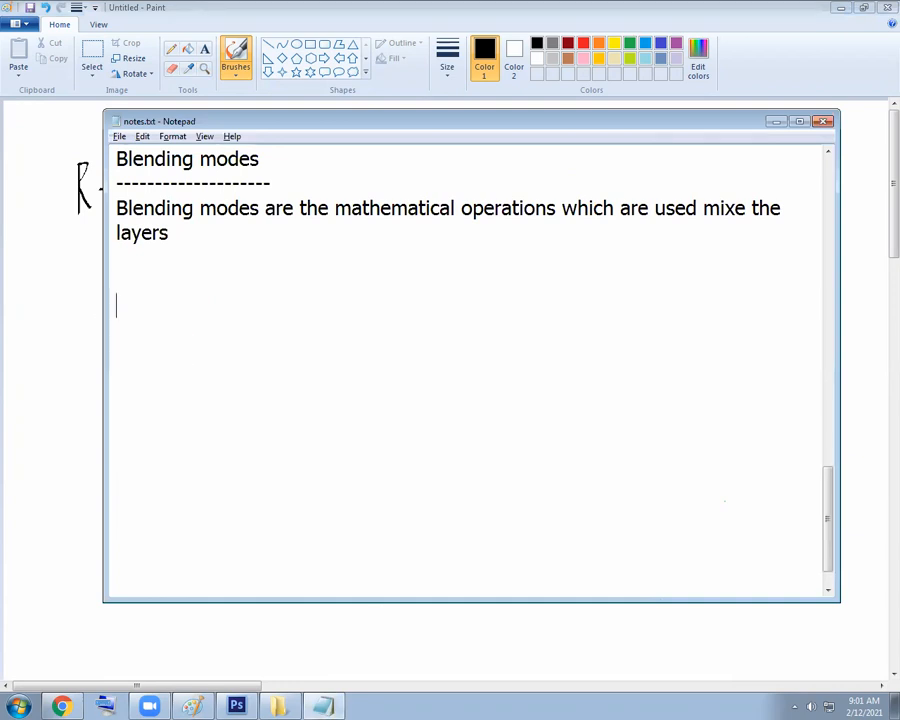
{"action": "type", "text": "Mutiply"}
{"action": "key", "text": "Return"}
{"action": "key", "text": "Return"}
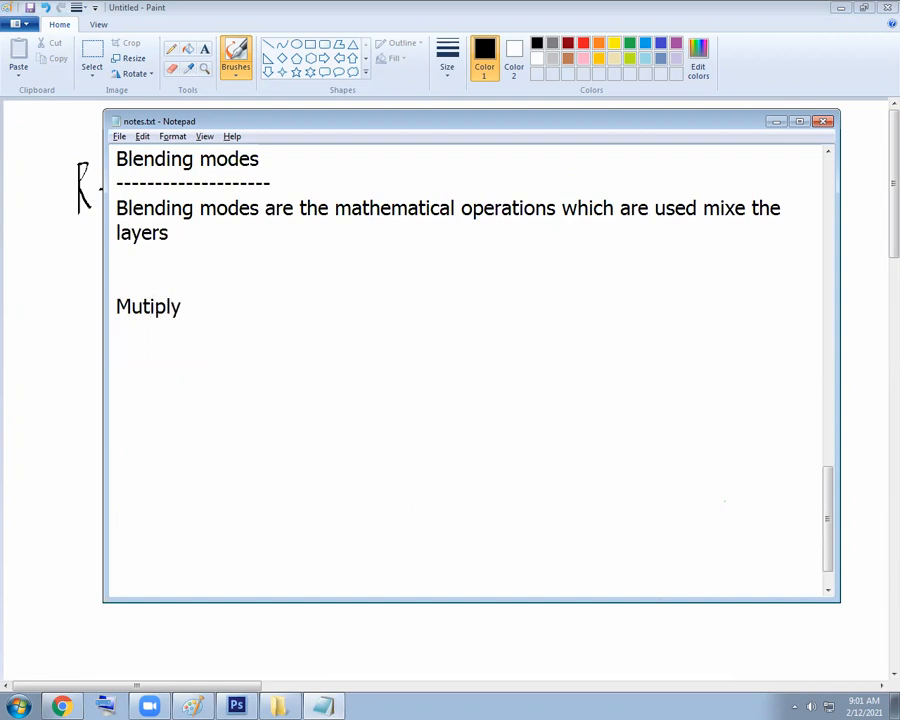
Add the lines "Add", "Overlay" and "Subtract" below "Mutiply", separated by blank lines
{"action": "type", "text": "Add"}
{"action": "key", "text": "Return"}
{"action": "key", "text": "Return"}
{"action": "type", "text": "Overlay"}
{"action": "key", "text": "Return"}
{"action": "key", "text": "Return"}
{"action": "key", "text": "Return"}
{"action": "key", "text": "BackSpace"}
{"action": "type", "text": "Subtract"}
Append a colon to each of the headings Mutiply, Add, Overlay and Subtract in the notes
{"action": "left_click", "coordinate": [184, 283]}
{"action": "left_click", "coordinate": [200, 307]}
{"action": "type", "text": ":"}
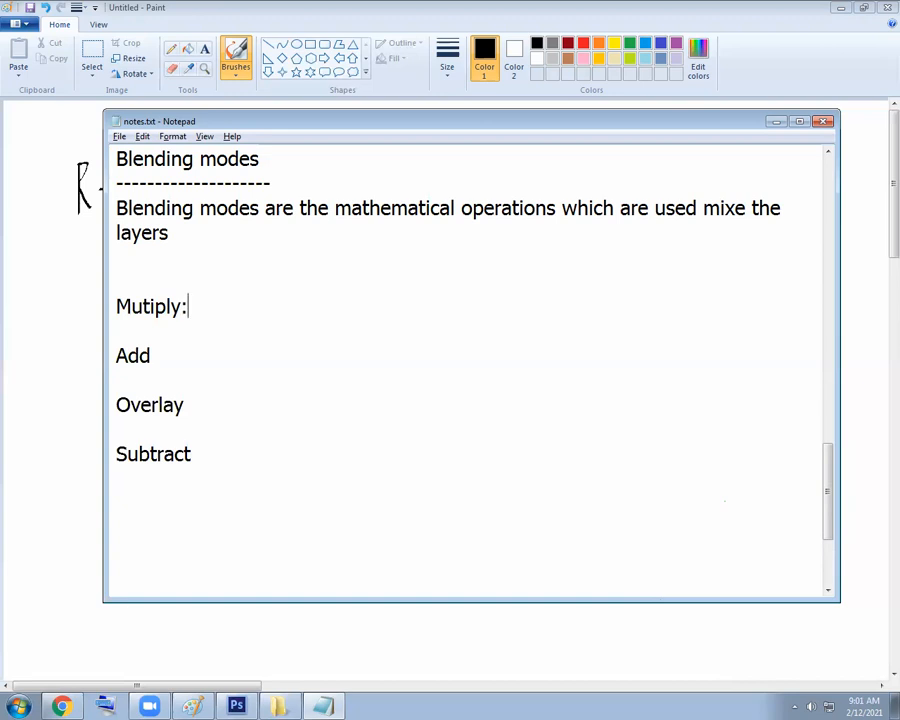
{"action": "key", "text": "Down"}
{"action": "key", "text": "Down"}
{"action": "key", "text": "Down"}
{"action": "key", "text": "Left"}
{"action": "type", "text": ":"}
{"action": "key", "text": "Down"}
{"action": "key", "text": "Down"}
{"action": "key", "text": "Down"}
{"action": "key", "text": "Left"}
{"action": "type", "text": ":"}
{"action": "key", "text": "Down"}
{"action": "key", "text": "Left"}
{"action": "type", "text": ":"}
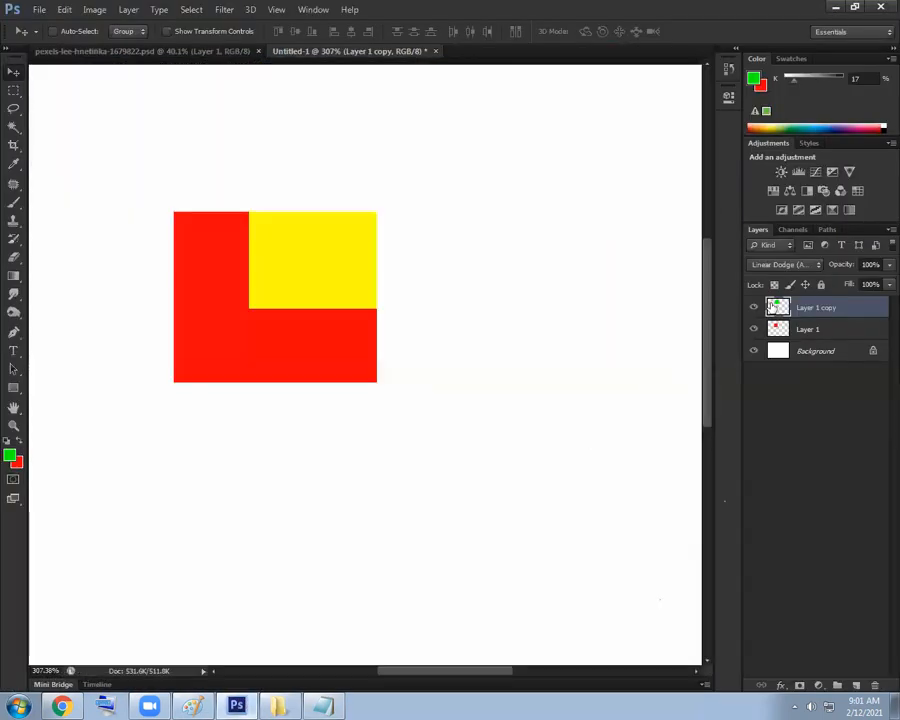
Capture a screenshot of Photoshop with its blending mode list open and paste it into Paint
{"action": "left_click", "coordinate": [788, 265]}
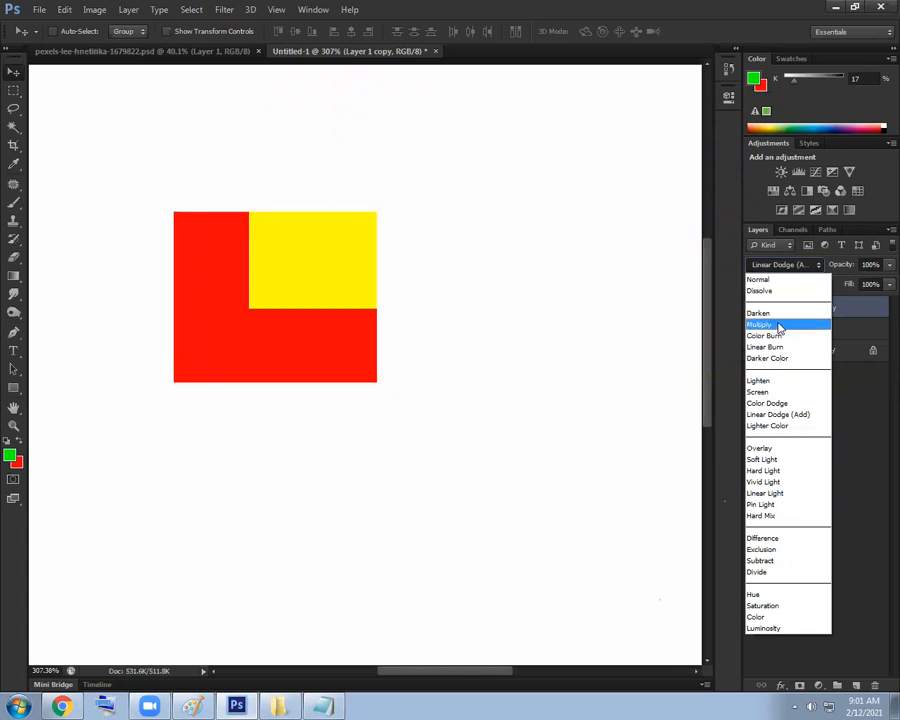
{"action": "key", "text": "super+r"}
{"action": "type", "text": "mspaint"}
{"action": "left_click", "coordinate": [122, 656]}
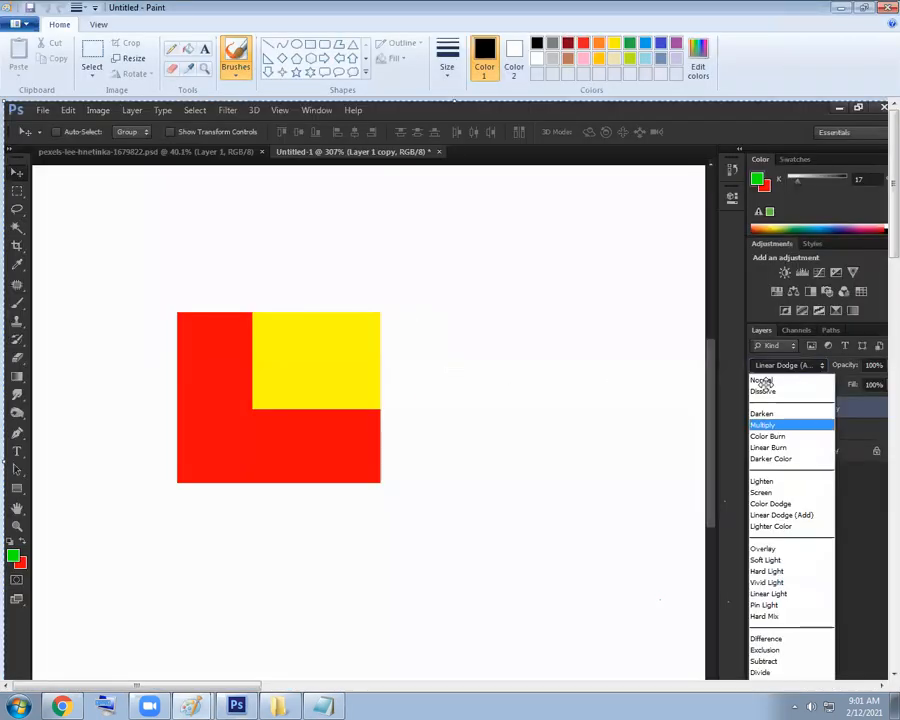
{"action": "left_click", "coordinate": [91, 55]}
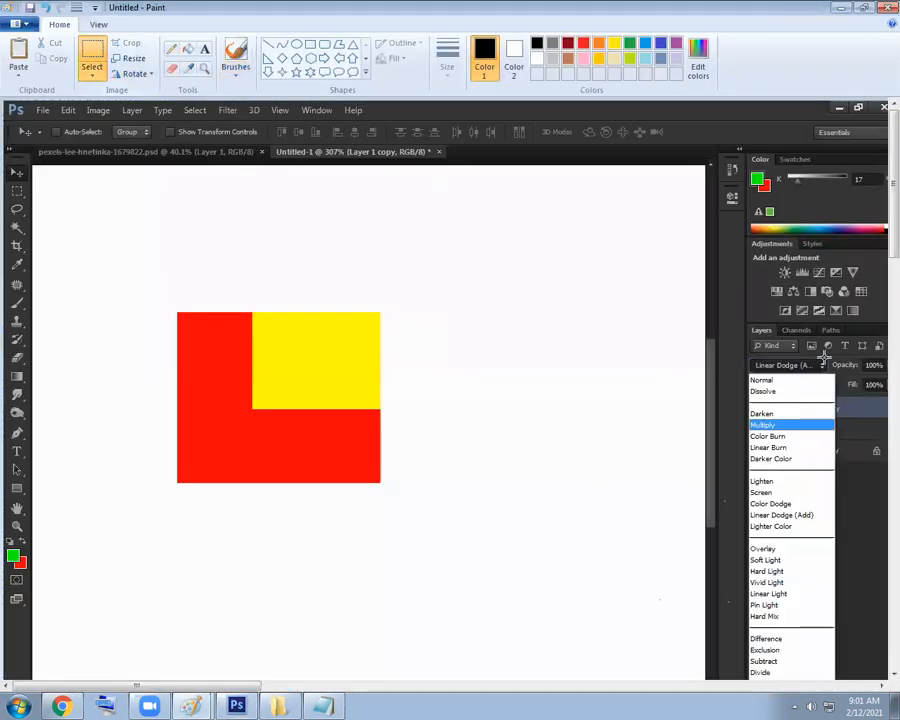
{"action": "mouse_move", "coordinate": [740, 340]}
{"action": "left_mouse_down"}
{"action": "mouse_move", "coordinate": [793, 453]}
{"action": "mouse_move", "coordinate": [857, 645]}
{"action": "mouse_move", "coordinate": [860, 705]}
{"action": "left_mouse_up"}
{"action": "scroll", "coordinate": [841, 576], "scroll_direction": "down", "scroll_amount": 3}
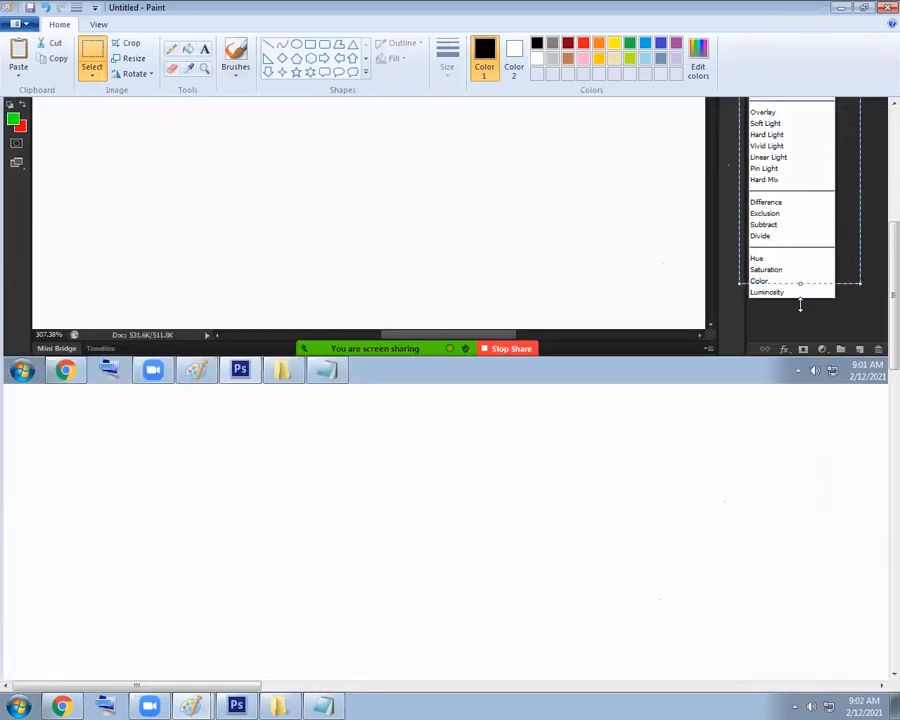
{"action": "left_click_drag", "start_coordinate": [800, 305], "coordinate": [800, 311]}
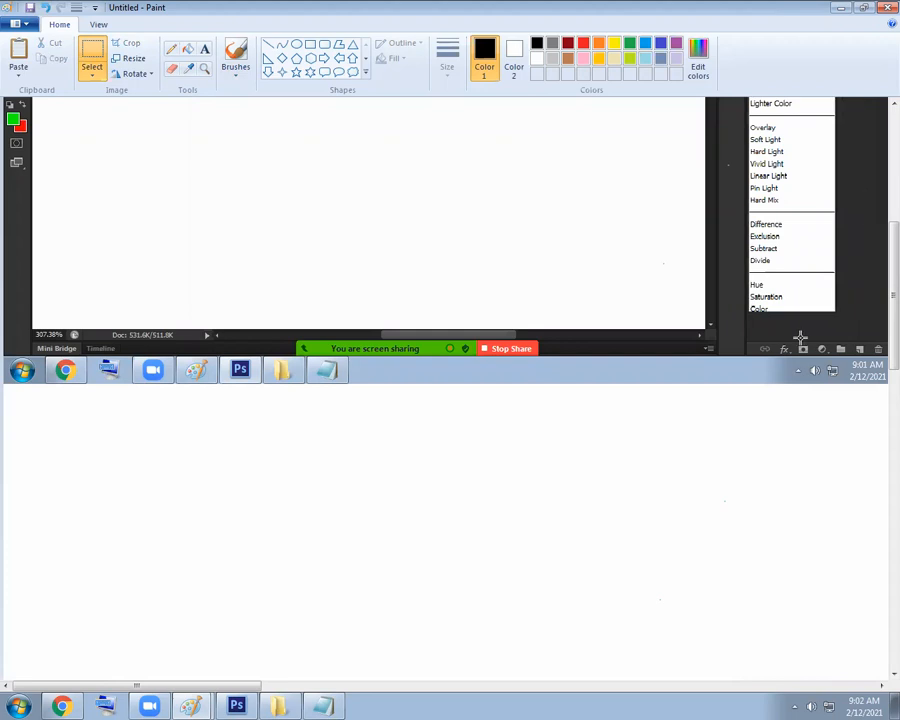
{"action": "key", "text": "ctrl+z"}
Copy the blending mode list from the screenshot and paste it into a new Paint image
{"action": "scroll", "coordinate": [796, 340], "scroll_direction": "up", "scroll_amount": 5}
{"action": "mouse_move", "coordinate": [741, 198]}
{"action": "left_mouse_down"}
{"action": "mouse_move", "coordinate": [800, 250]}
{"action": "mouse_move", "coordinate": [830, 316]}
{"action": "mouse_move", "coordinate": [884, 620]}
{"action": "left_mouse_up"}
{"action": "key", "text": "ctrl+n"}
{"action": "left_click", "coordinate": [452, 353]}
{"action": "key", "text": "ctrl+v"}
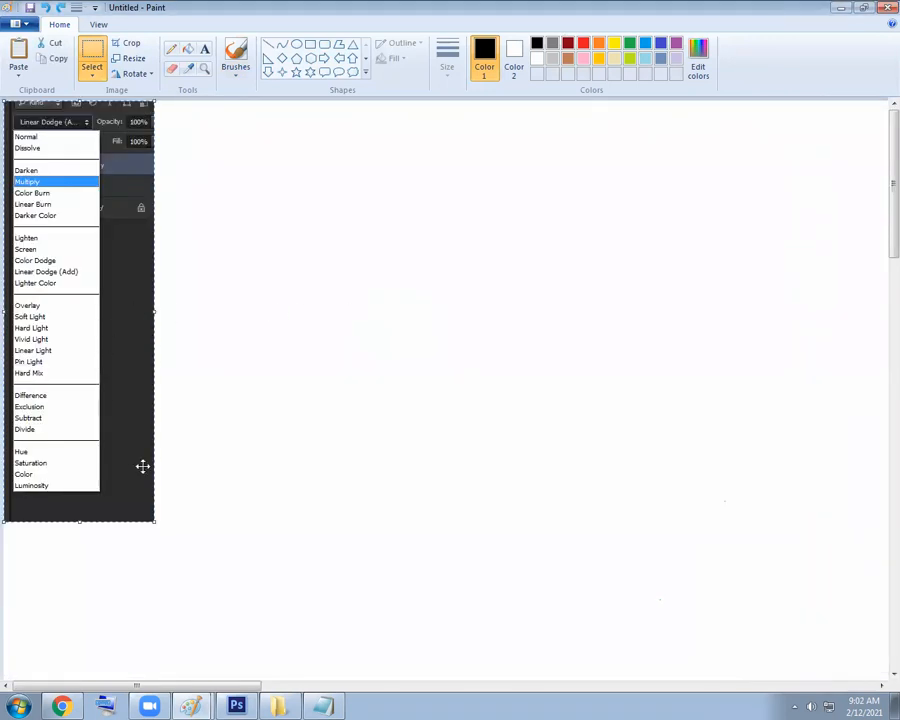
Enlarge the pasted blending mode list and move it toward the middle of the canvas
{"action": "left_click_drag", "start_coordinate": [155, 521], "coordinate": [247, 668]}
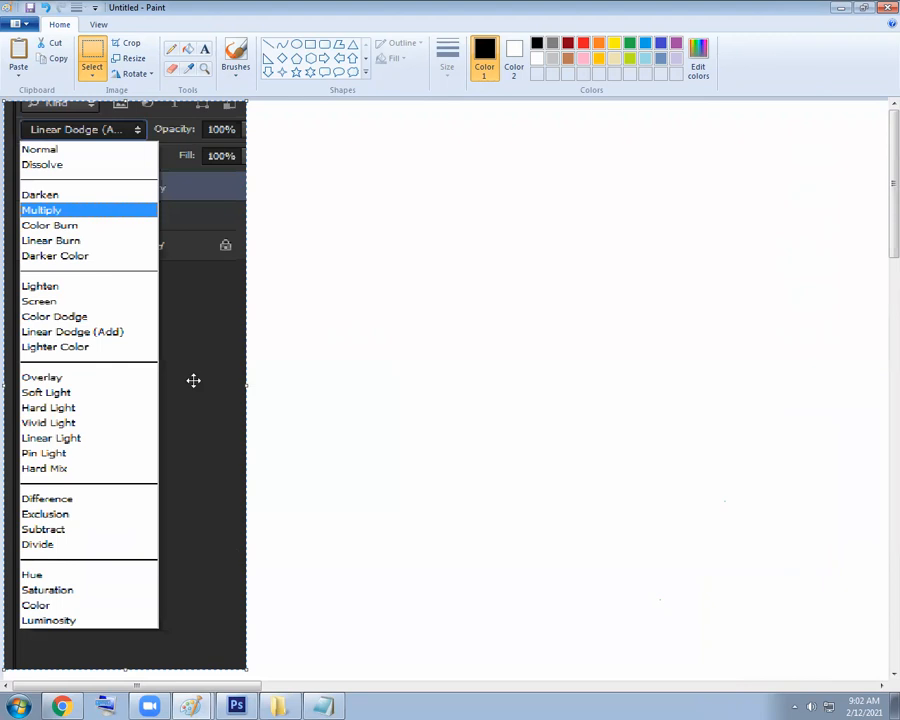
{"action": "left_click_drag", "start_coordinate": [193, 380], "coordinate": [472, 392]}
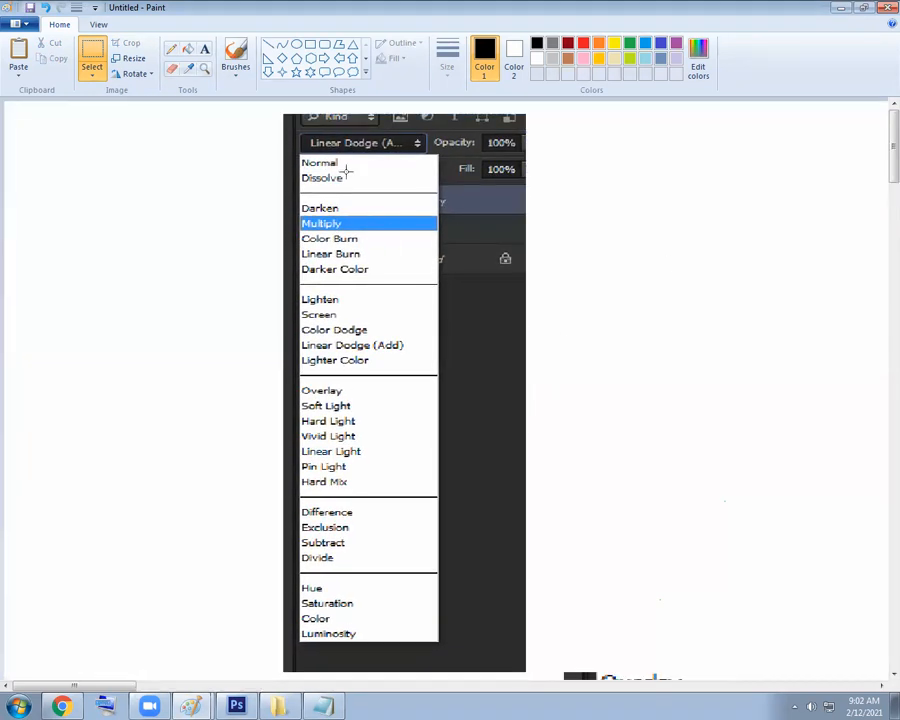
{"action": "scroll", "coordinate": [566, 243], "scroll_direction": "up", "scroll_amount": 1}
{"action": "scroll", "coordinate": [145, 669], "scroll_direction": "right", "scroll_amount": 5}
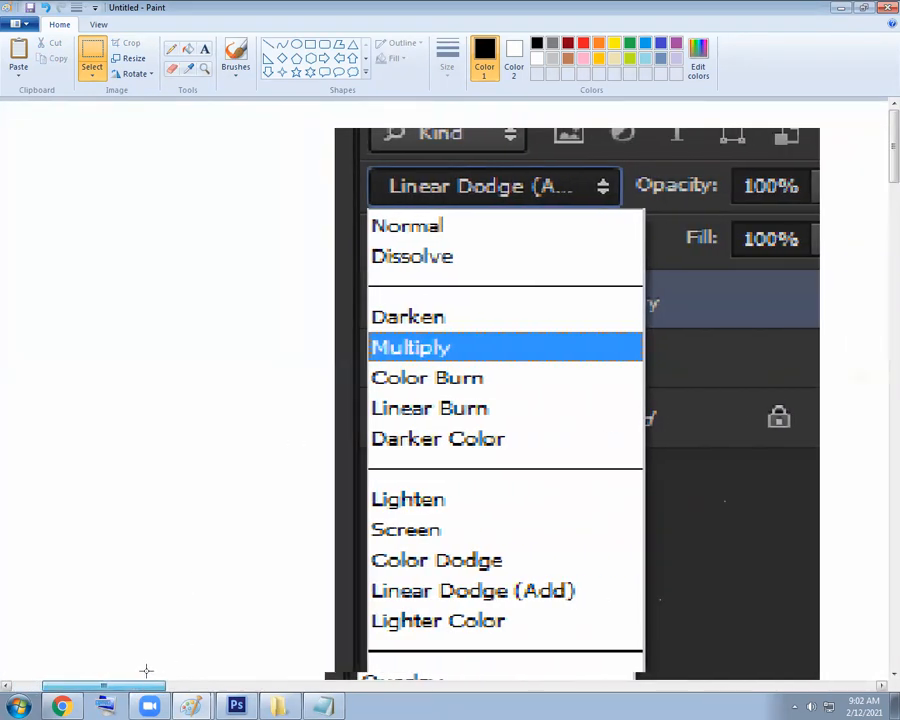
Frame first Normal and then Dissolve in the list with a black rectangle, undoing each one
{"action": "left_click", "coordinate": [310, 44]}
{"action": "mouse_move", "coordinate": [254, 213]}
{"action": "left_mouse_down"}
{"action": "mouse_move", "coordinate": [266, 227]}
{"action": "mouse_move", "coordinate": [368, 241]}
{"action": "left_mouse_up"}
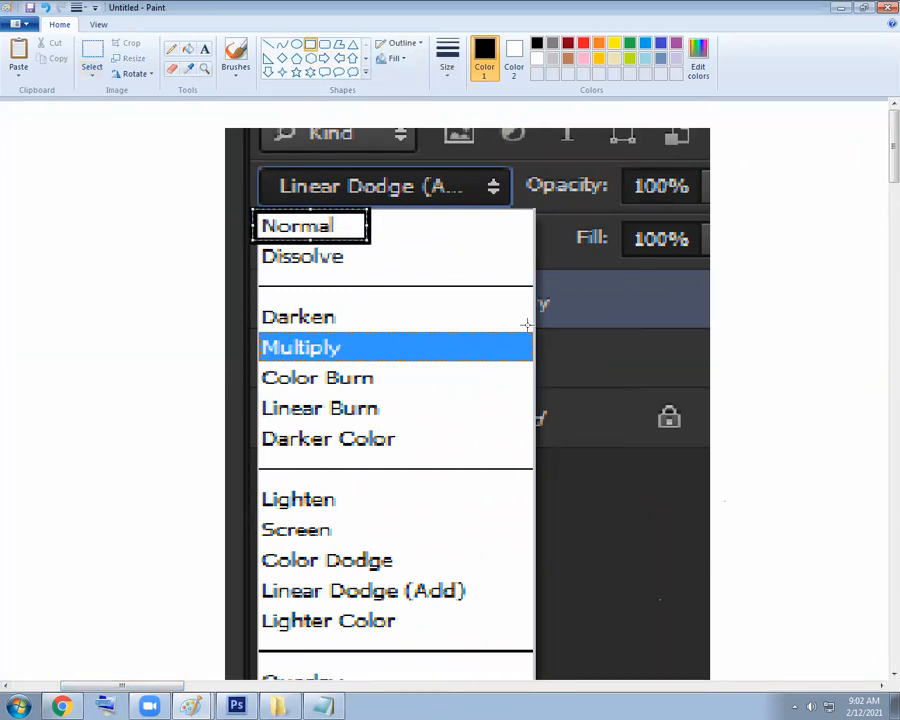
{"action": "key", "text": "ctrl+z"}
{"action": "mouse_move", "coordinate": [248, 236]}
{"action": "left_mouse_down"}
{"action": "mouse_move", "coordinate": [380, 273]}
{"action": "mouse_move", "coordinate": [351, 256]}
{"action": "left_mouse_up"}
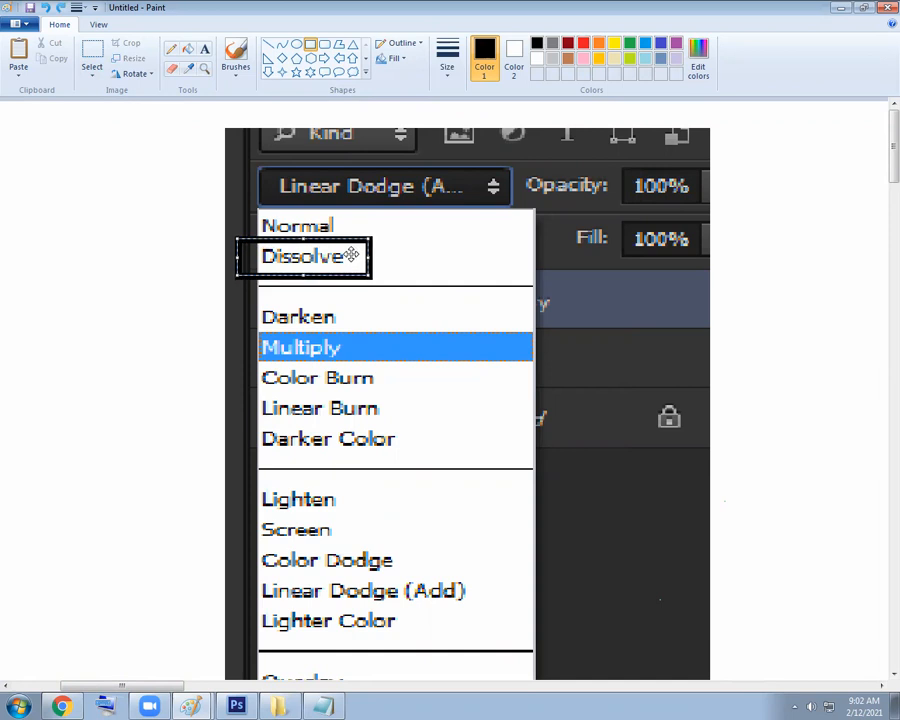
{"action": "key", "text": "ctrl+z"}
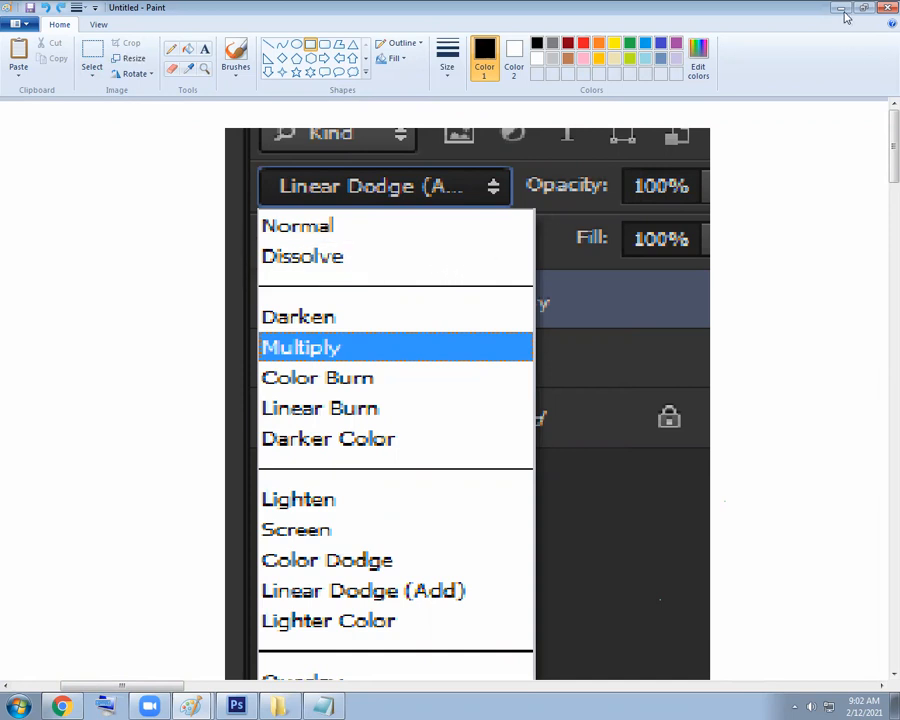
Switch back to Photoshop and close the red-and-green example document without saving
{"action": "left_click", "coordinate": [841, 9]}
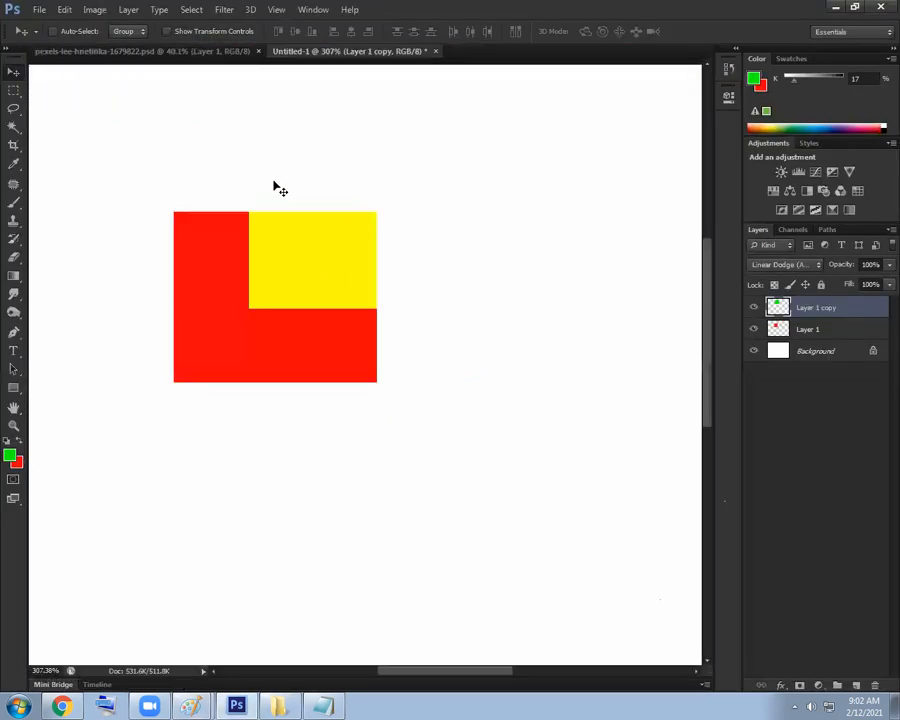
{"action": "scroll", "coordinate": [500, 323], "scroll_direction": "down", "scroll_amount": 2}
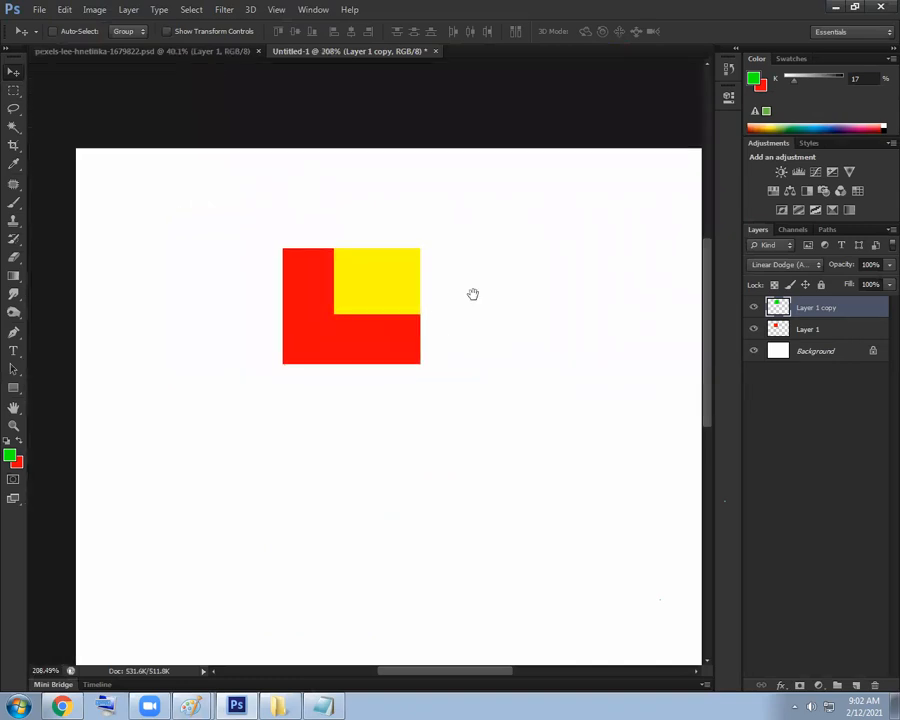
{"action": "left_click", "coordinate": [435, 51]}
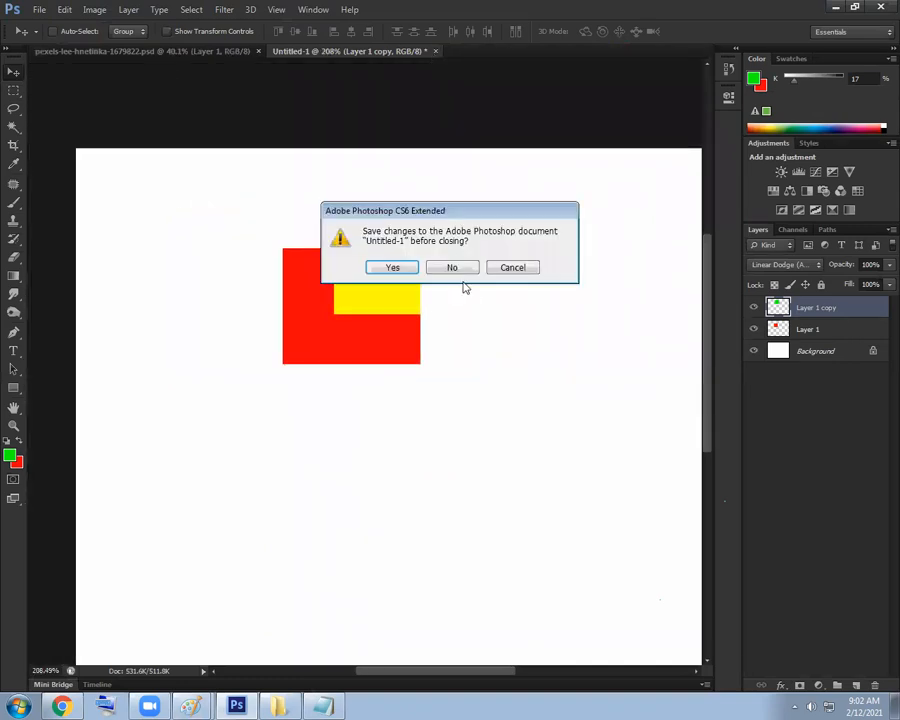
{"action": "left_click", "coordinate": [455, 270]}
Open the sunset photo pexels-sunyu-kim-1544880.jpg from the Photoshop class17 folder
{"action": "left_click", "coordinate": [39, 9]}
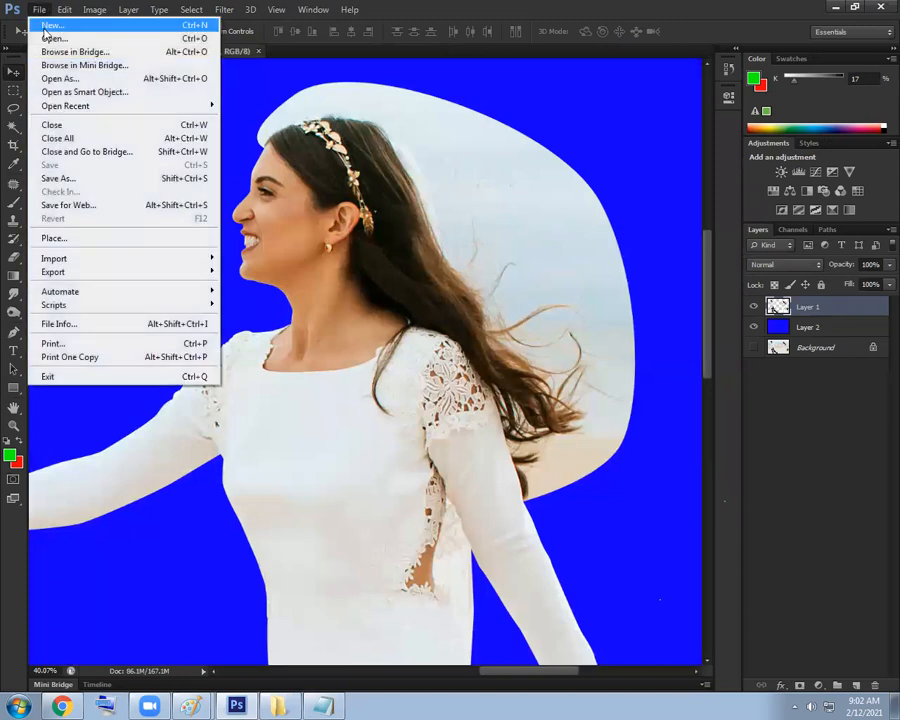
{"action": "left_click", "coordinate": [50, 39]}
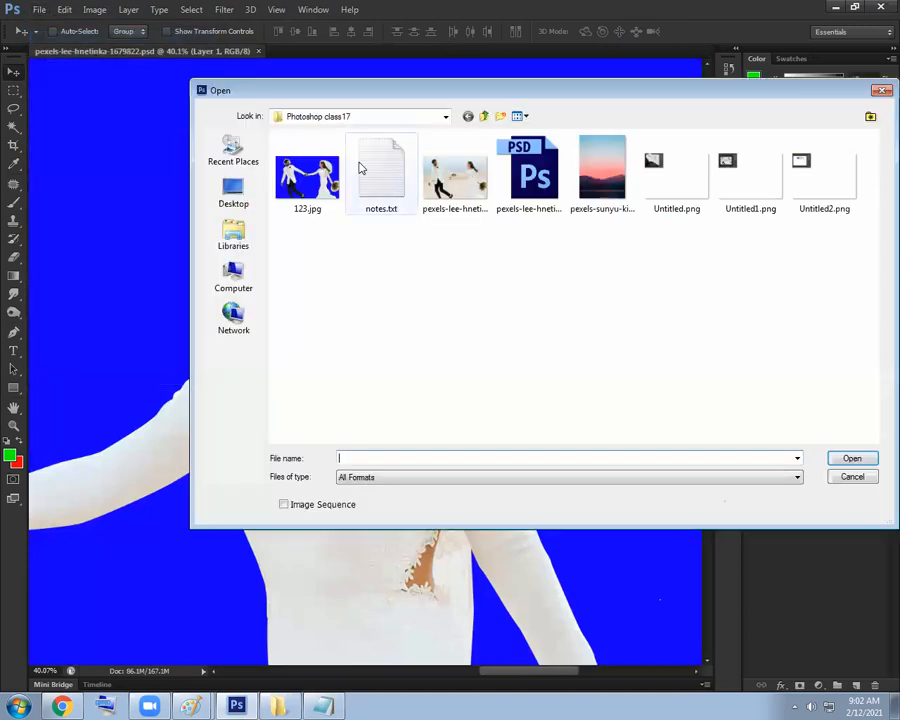
{"action": "double_click", "coordinate": [604, 172]}
{"action": "scroll", "coordinate": [396, 292], "scroll_direction": "up", "scroll_amount": 3}
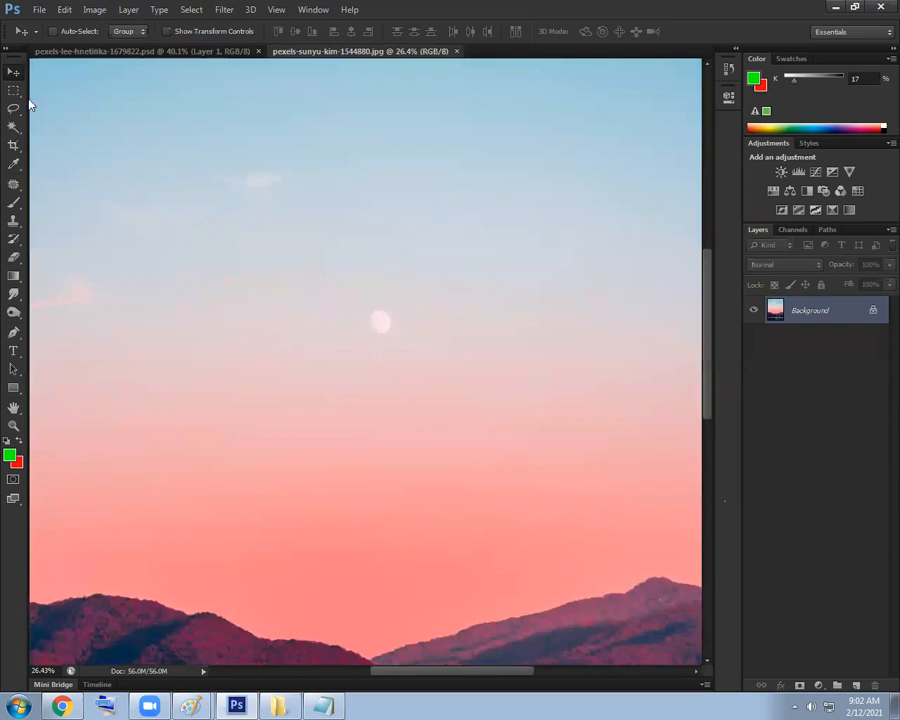
Make a large circular selection around the moon, feather it by 20 pixels, and set the foreground color to white
{"action": "left_click", "coordinate": [13, 90]}
{"action": "left_click", "coordinate": [64, 100]}
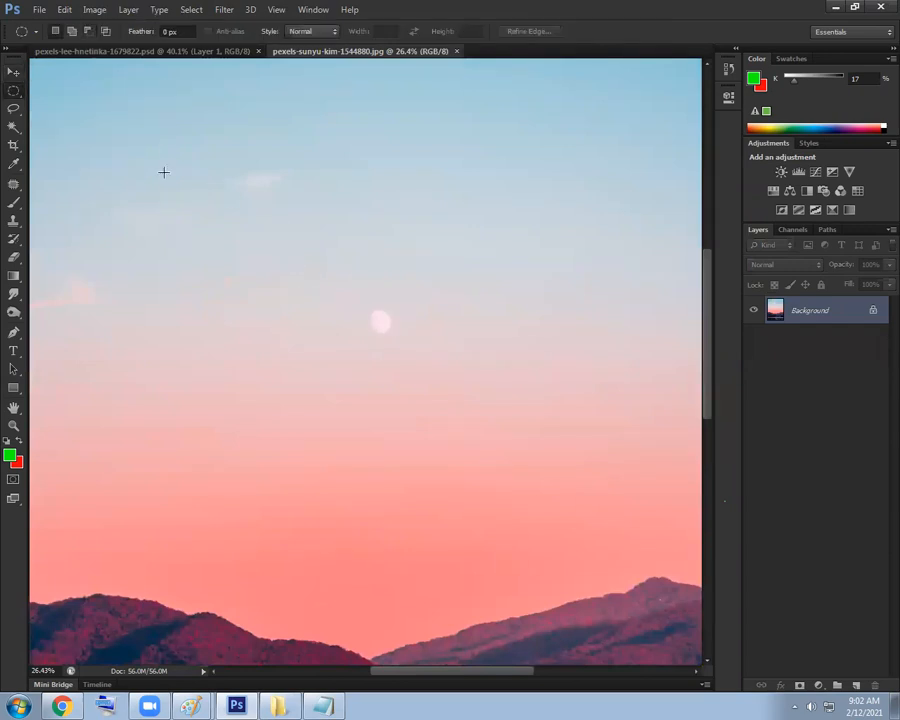
{"action": "left_click_drag", "start_coordinate": [265, 188], "coordinate": [484, 458]}
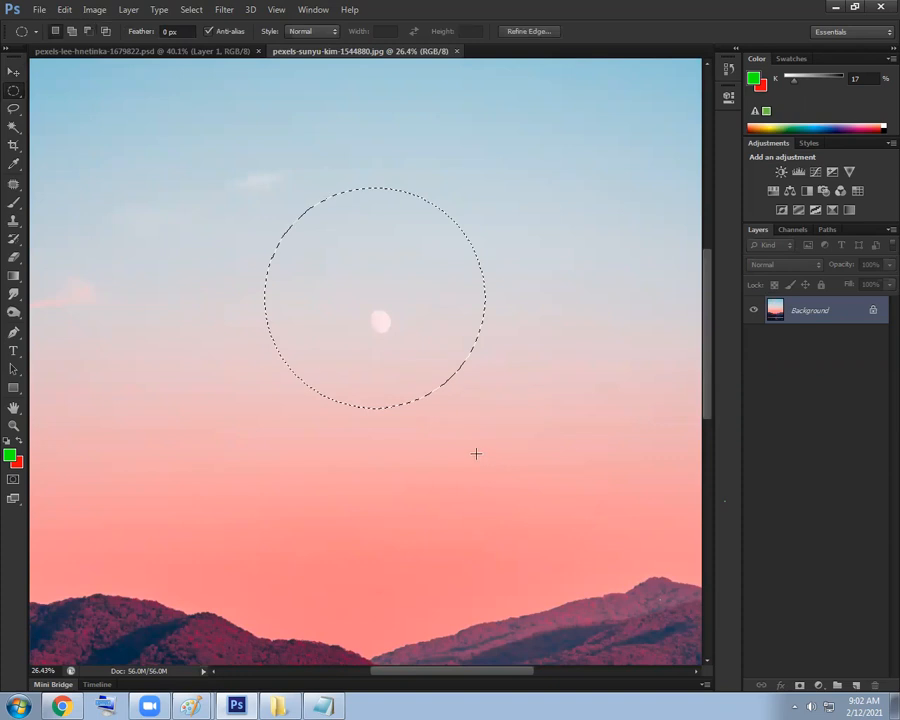
{"action": "key", "text": "shift+F6"}
{"action": "type", "text": "20"}
{"action": "key", "text": "Return"}
{"action": "key", "text": "d"}
{"action": "key", "text": "x"}
Fill the circle with white directly on the Background layer and deselect, then undo both
{"action": "key", "text": "alt+BackSpace"}
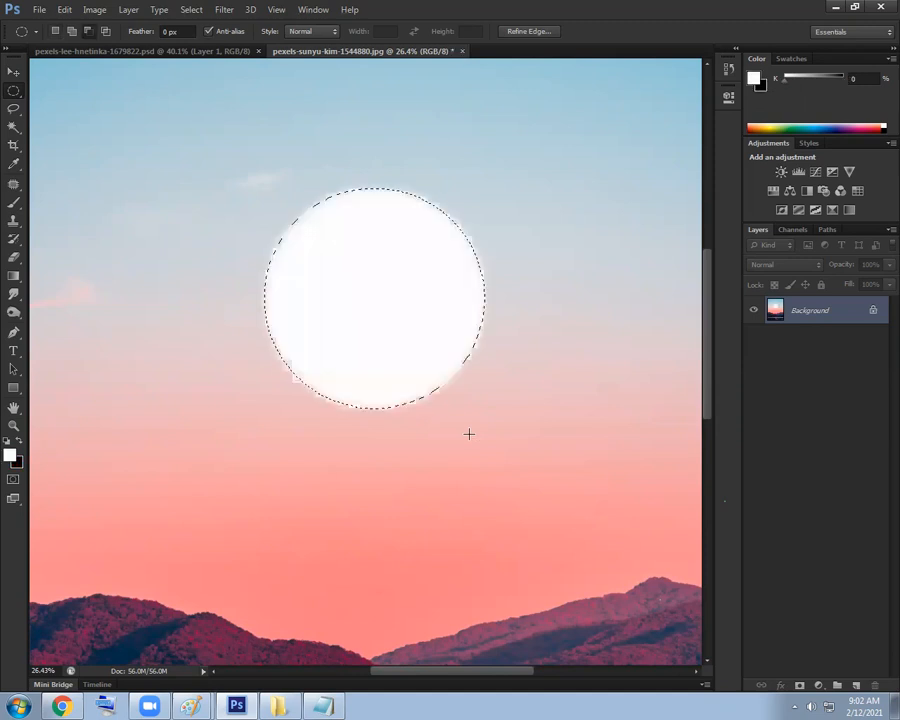
{"action": "key", "text": "ctrl+d"}
{"action": "left_click_drag", "start_coordinate": [446, 293], "coordinate": [470, 340]}
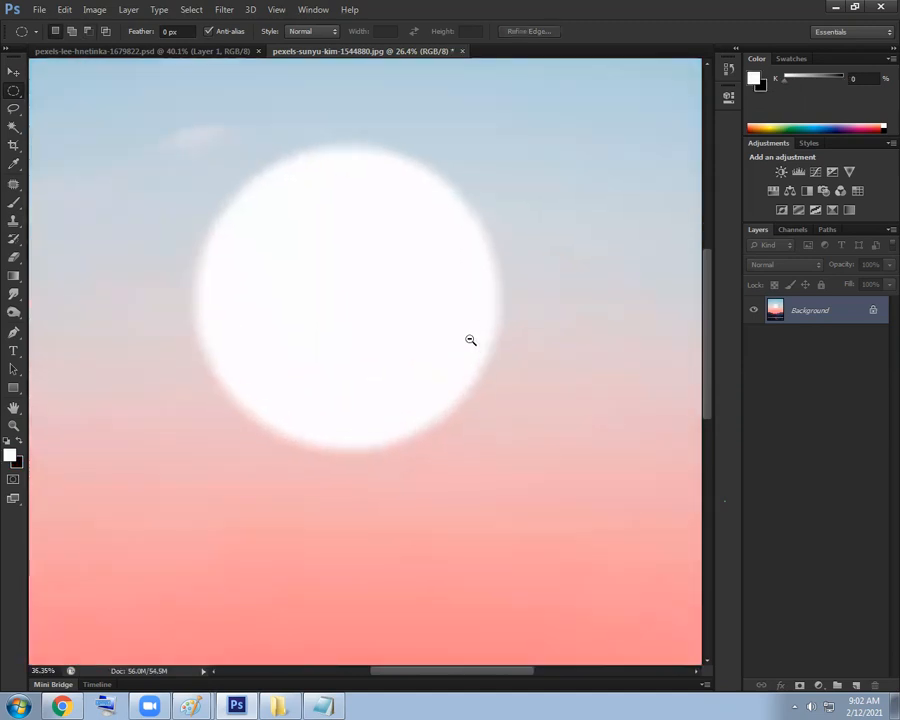
{"action": "key", "text": "ctrl+alt+z"}
{"action": "key", "text": "ctrl+alt+z"}
Create a new layer, fill the feathered circle with white on it, and deselect
{"action": "key", "text": "ctrl+shift+n"}
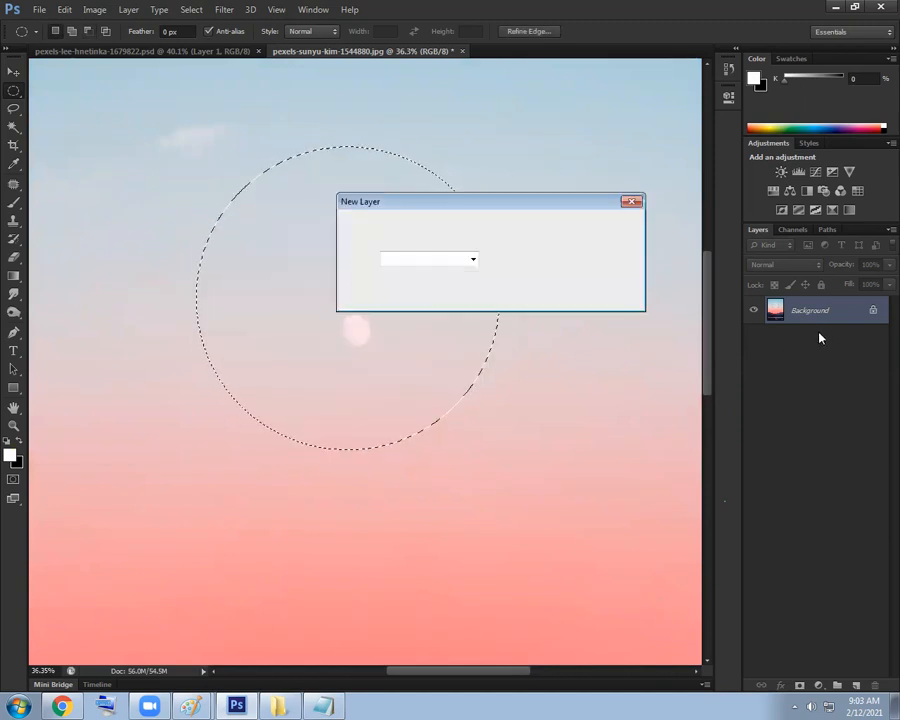
{"action": "key", "text": "Return"}
{"action": "key", "text": "alt+BackSpace"}
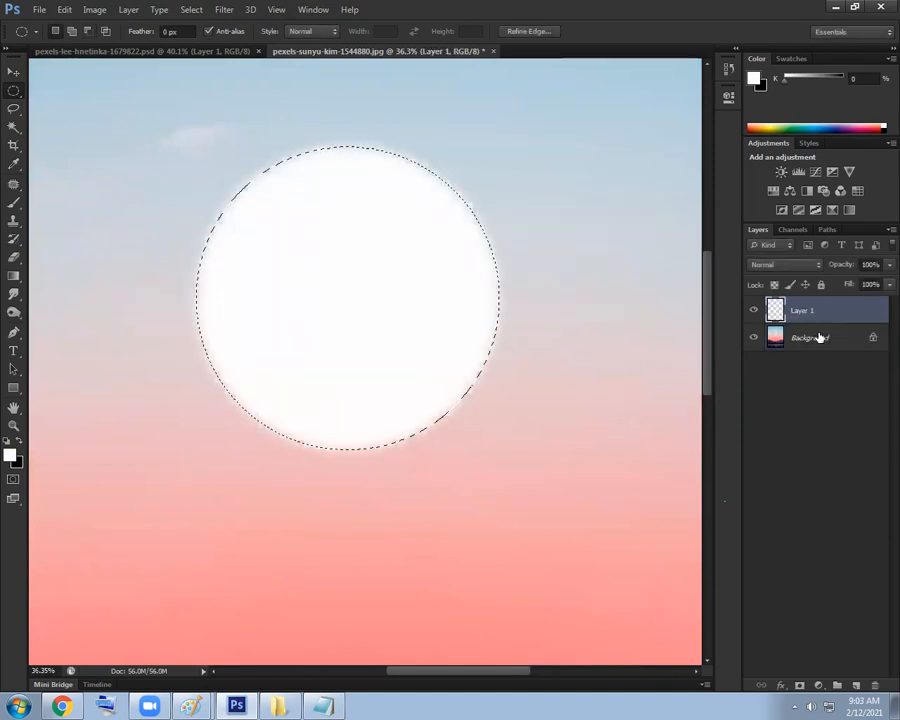
{"action": "key", "text": "ctrl+d"}
Move the white circle a short way to the left on its own layer, and undo the move
{"action": "key", "text": "v"}
{"action": "left_click_drag", "start_coordinate": [398, 275], "coordinate": [335, 274]}
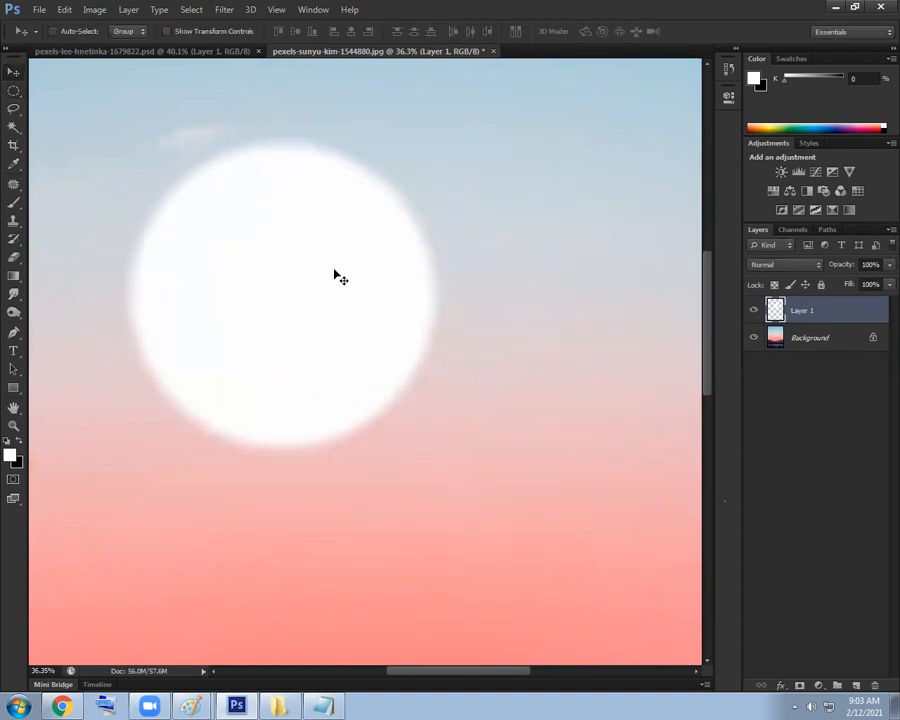
{"action": "key", "text": "ctrl+z"}
Set the white circle layer's blending mode to Dissolve and inspect its feathered edge up close
{"action": "key", "text": "ctrl+space"}
{"action": "left_click_drag", "start_coordinate": [488, 238], "coordinate": [580, 308]}
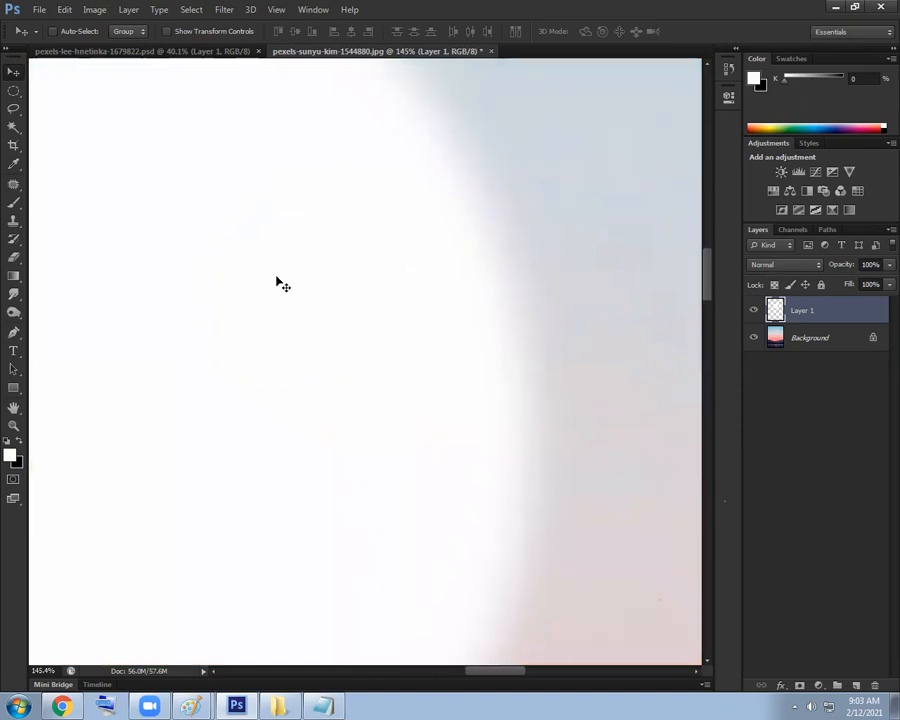
{"action": "left_click", "coordinate": [768, 266]}
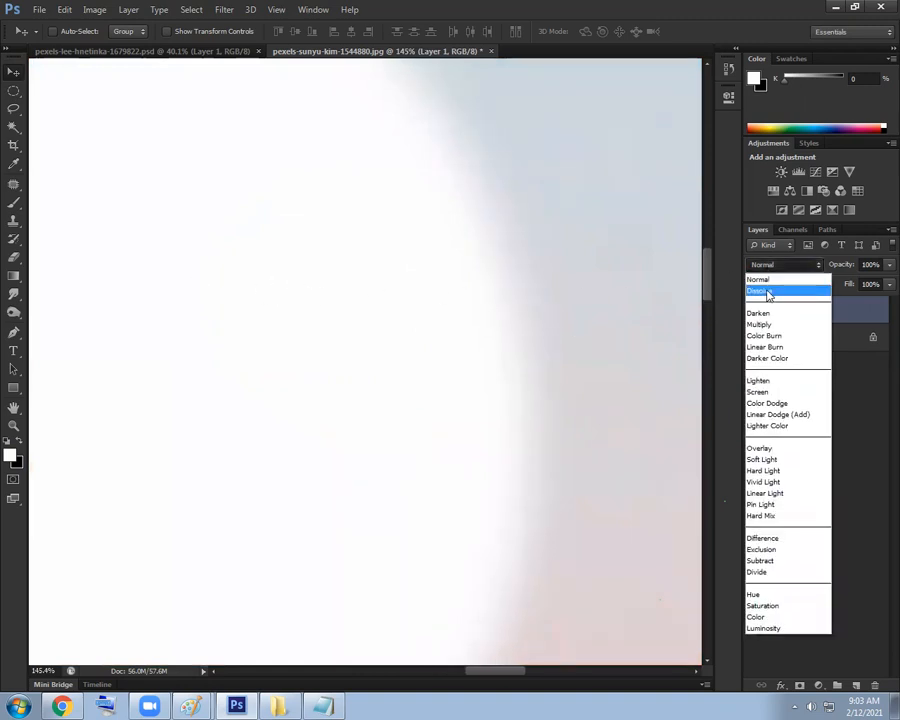
{"action": "left_click", "coordinate": [768, 291]}
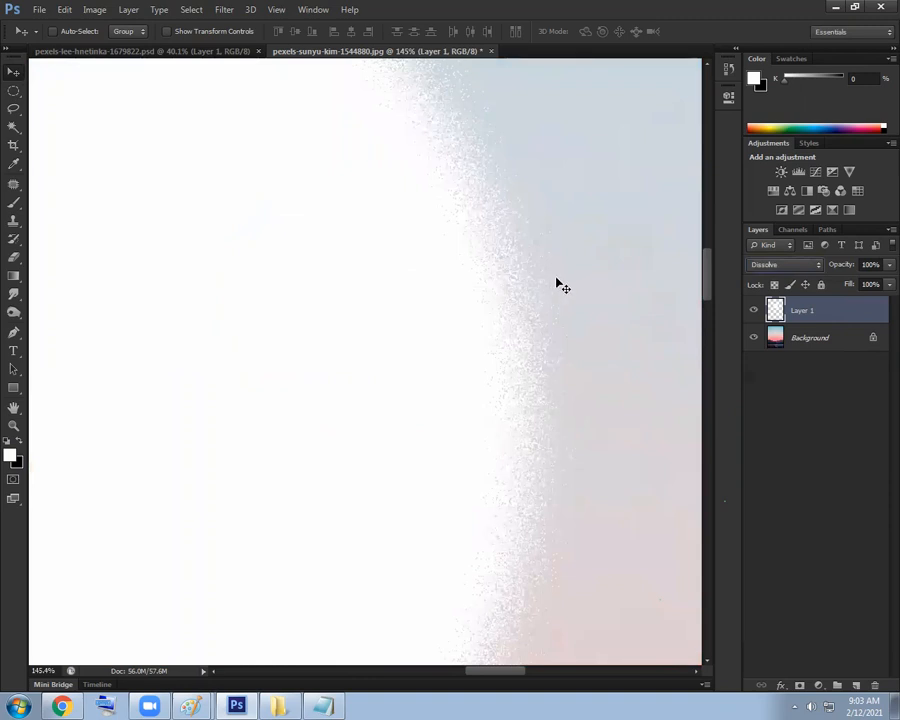
{"action": "scroll", "coordinate": [543, 324], "scroll_direction": "up", "scroll_amount": 7}
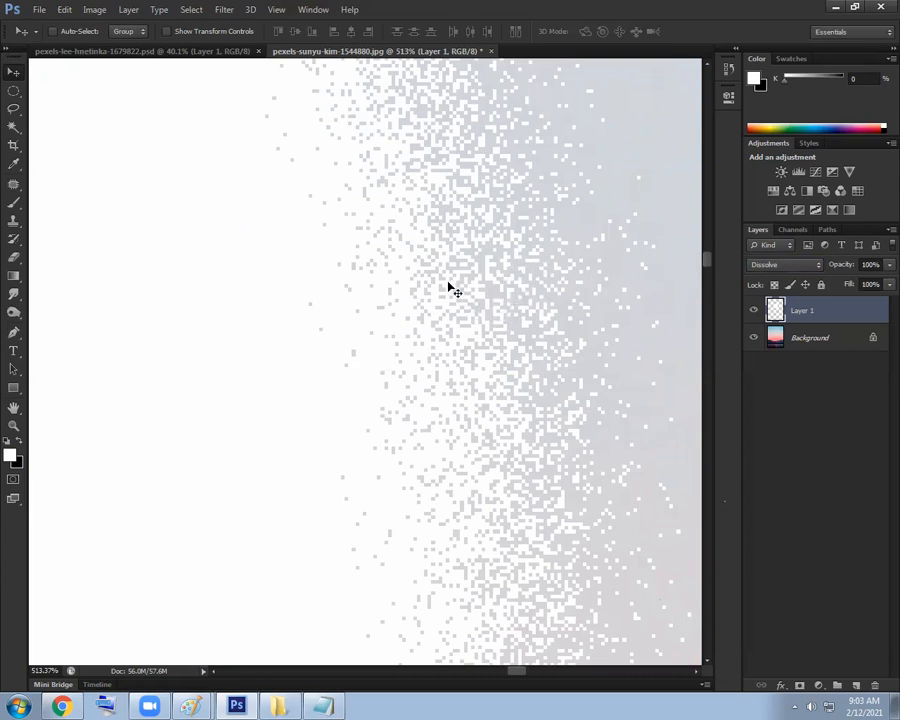
Examine the scattered pixels along the dissolved circle's edge, comparing the whole circle with close-up views
{"action": "scroll", "coordinate": [456, 283], "scroll_direction": "down", "scroll_amount": 5}
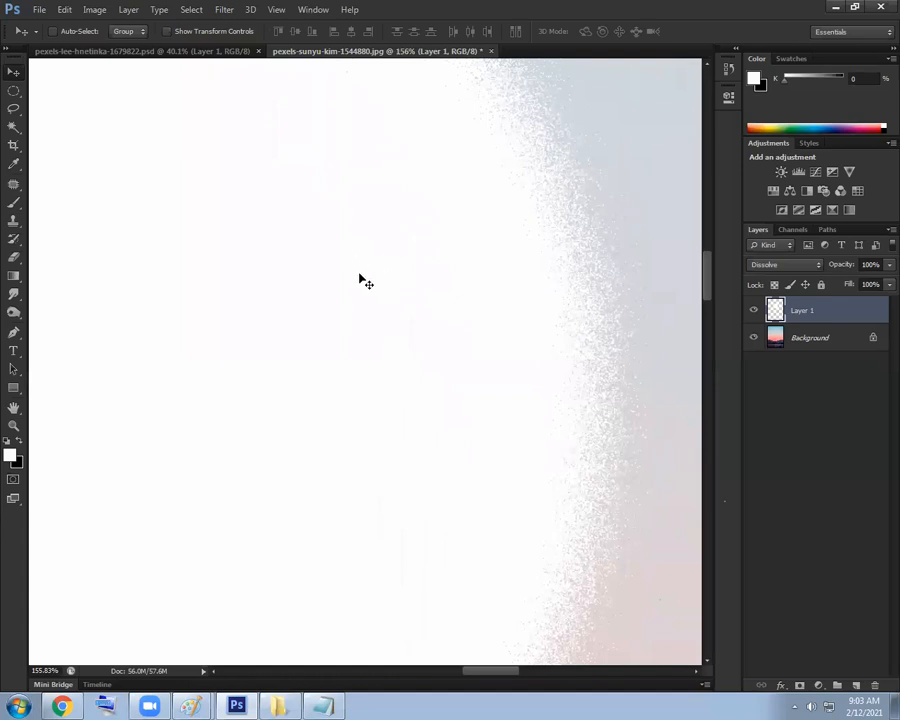
{"action": "scroll", "coordinate": [476, 278], "scroll_direction": "right", "scroll_amount": 2}
{"action": "left_click", "coordinate": [771, 266]}
{"action": "left_click", "coordinate": [771, 266]}
{"action": "scroll", "coordinate": [563, 267], "scroll_direction": "up", "scroll_amount": 1}
{"action": "scroll", "coordinate": [490, 253], "scroll_direction": "down", "scroll_amount": 5}
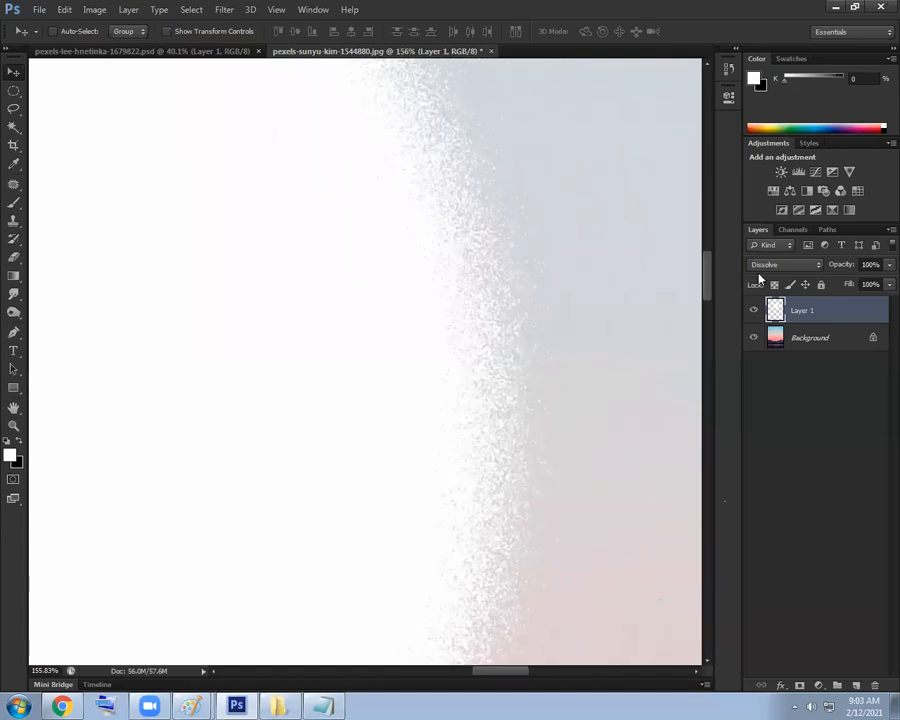
{"action": "scroll", "coordinate": [532, 241], "scroll_direction": "down", "scroll_amount": 1}
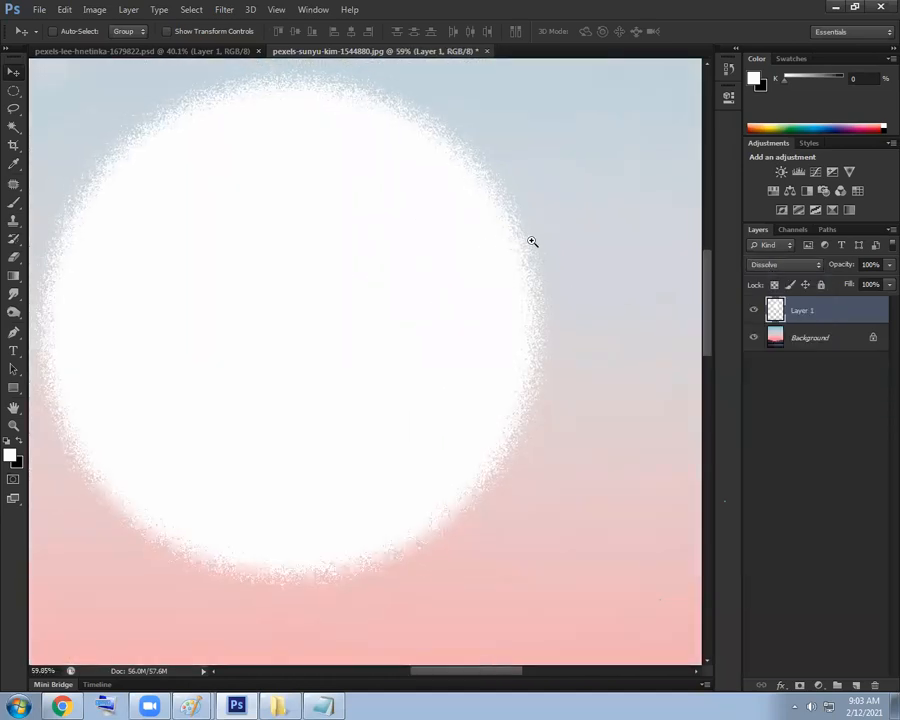
{"action": "scroll", "coordinate": [552, 317], "scroll_direction": "down", "scroll_amount": 1}
{"action": "scroll", "coordinate": [552, 317], "scroll_direction": "up", "scroll_amount": 10}
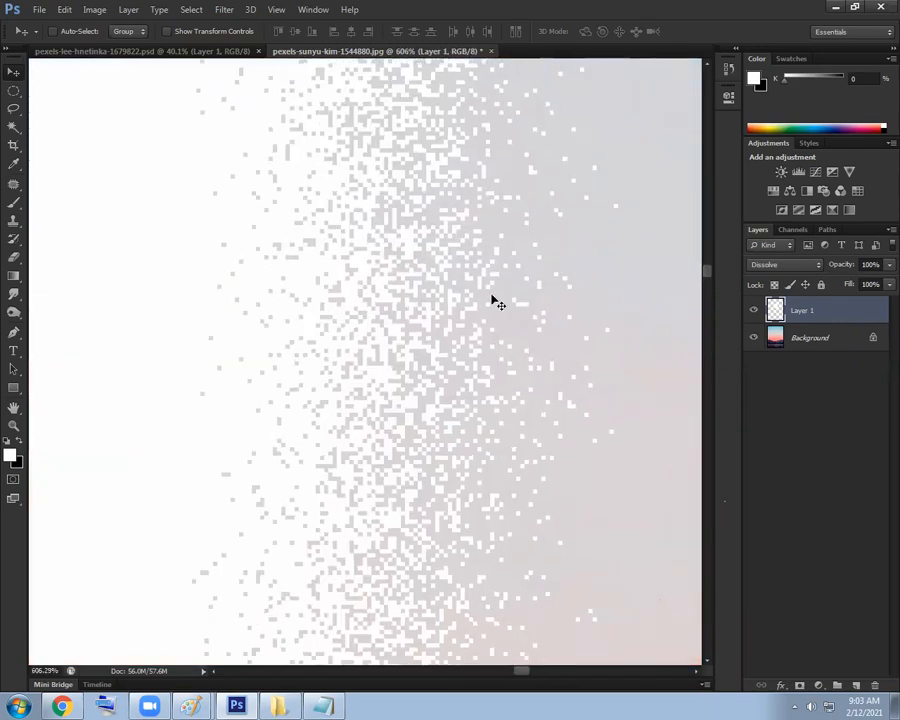
{"action": "scroll", "coordinate": [497, 302], "scroll_direction": "up", "scroll_amount": 3}
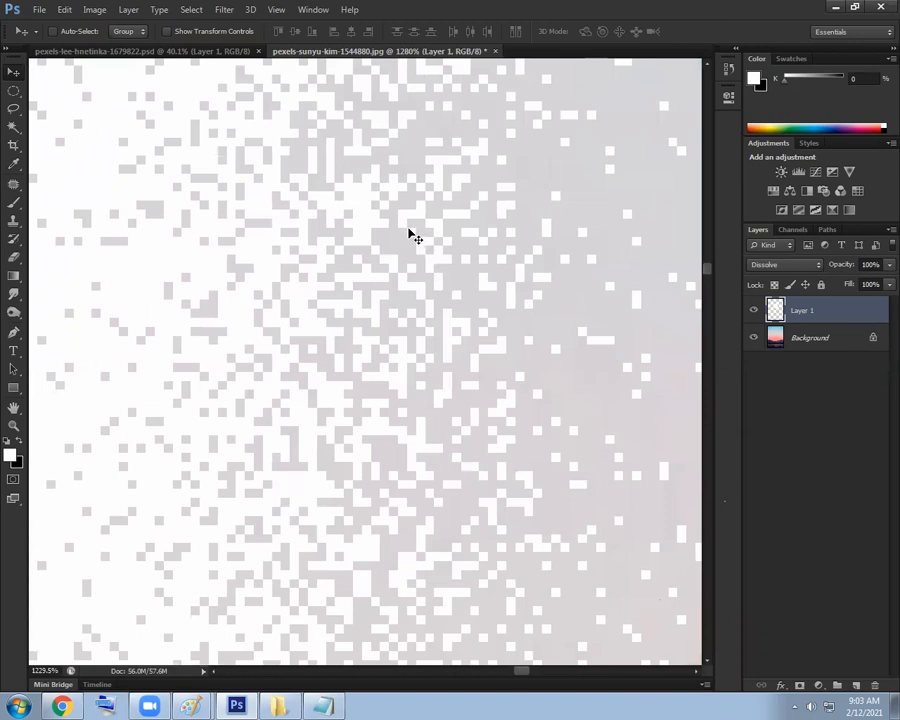
{"action": "scroll", "coordinate": [410, 235], "scroll_direction": "up", "scroll_amount": 2}
{"action": "scroll", "coordinate": [517, 309], "scroll_direction": "down", "scroll_amount": 8}
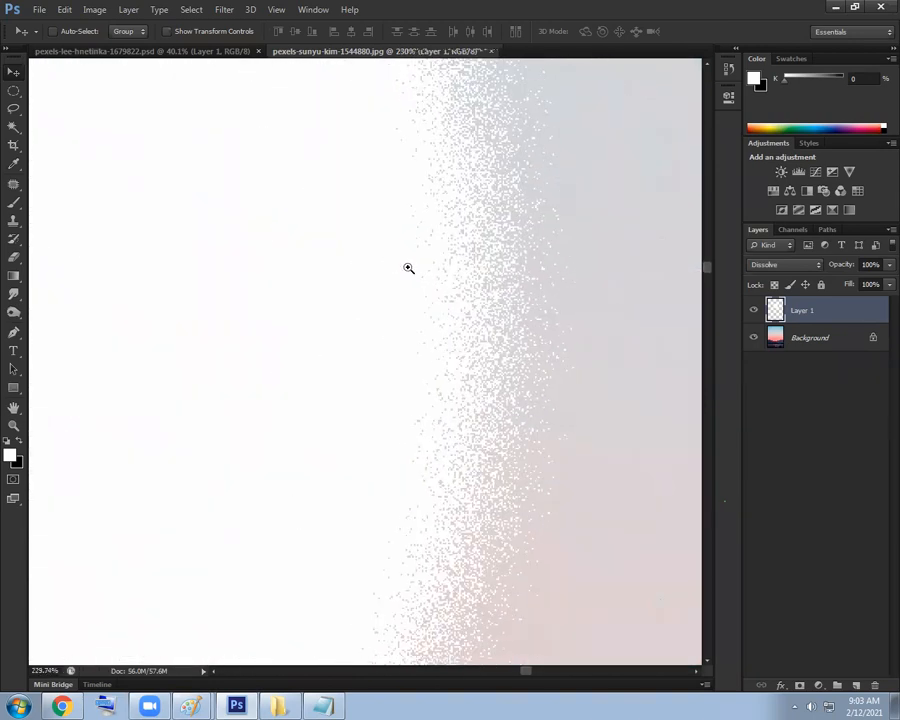
{"action": "scroll", "coordinate": [542, 336], "scroll_direction": "up", "scroll_amount": 6}
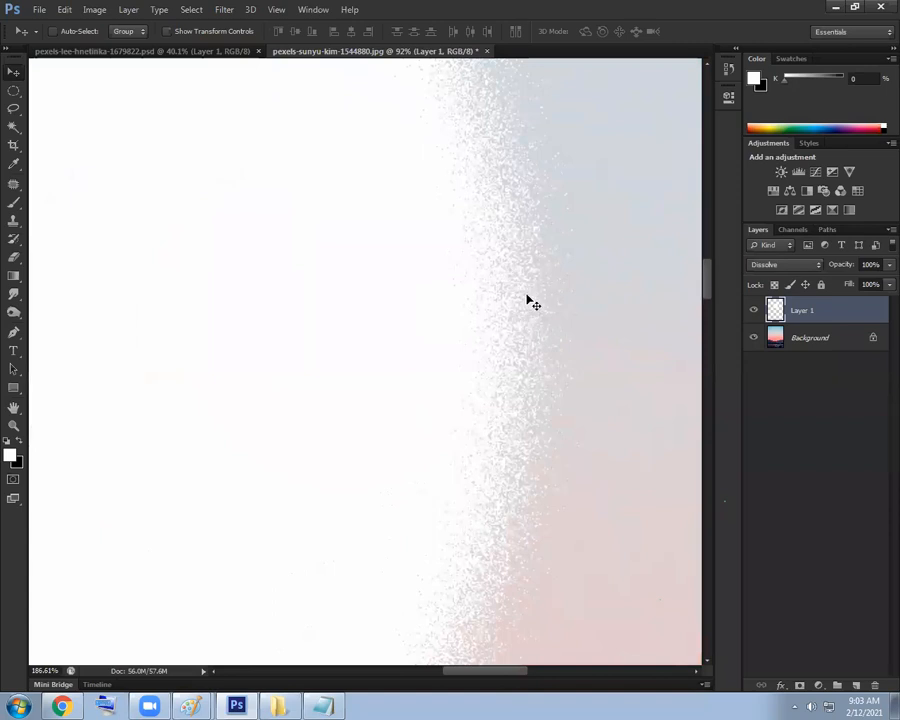
{"action": "scroll", "coordinate": [535, 298], "scroll_direction": "up", "scroll_amount": 1}
{"action": "scroll", "coordinate": [570, 306], "scroll_direction": "up", "scroll_amount": 3}
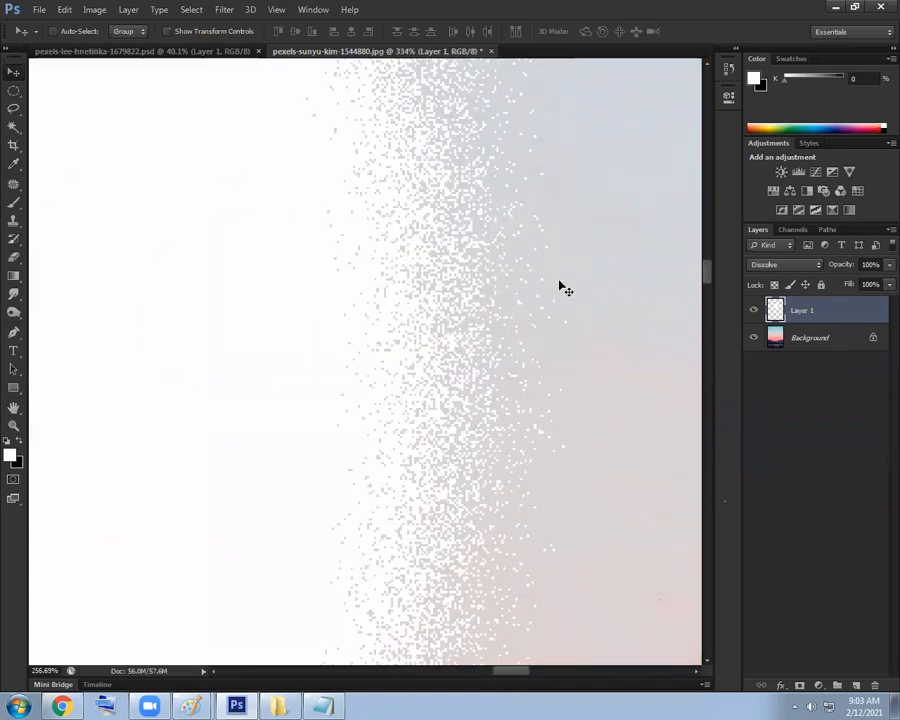
Set the white circle layer's blending mode back to Normal to compare its soft edge with Dissolve
{"action": "left_click", "coordinate": [779, 264]}
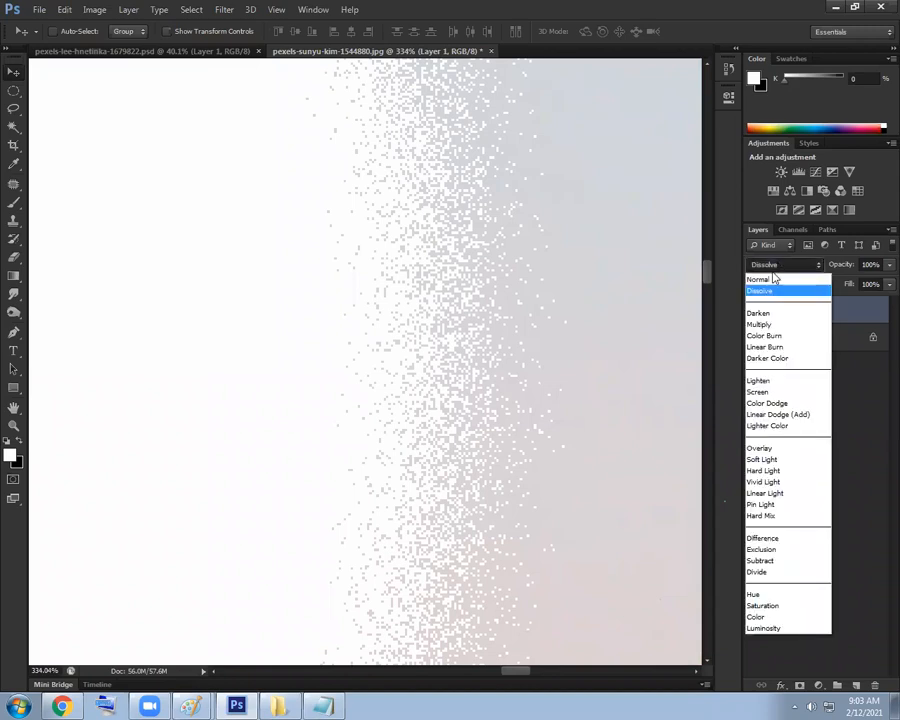
{"action": "left_click", "coordinate": [773, 268]}
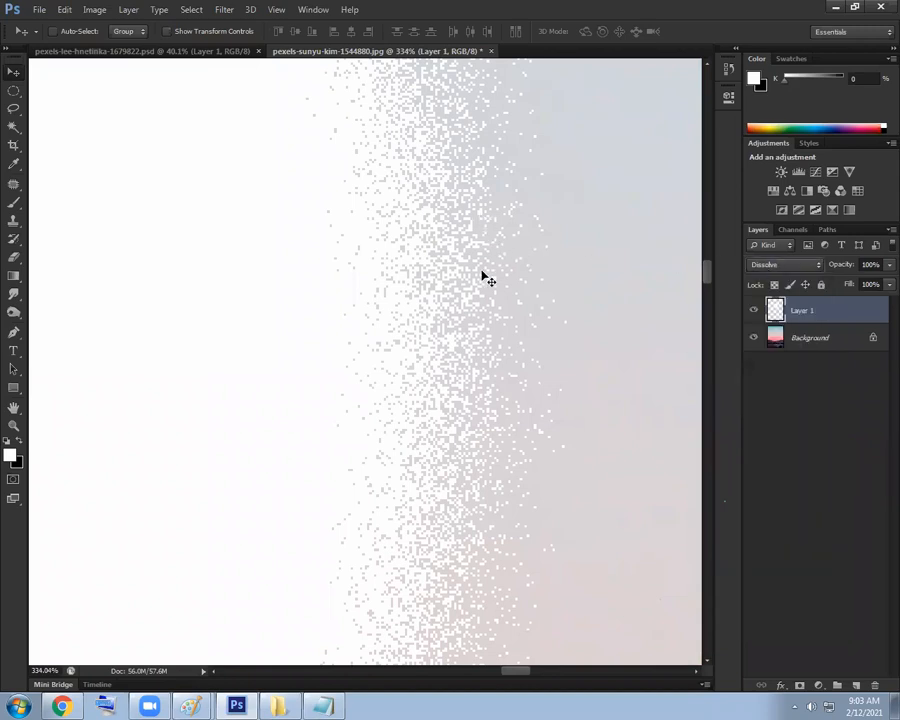
{"action": "left_click", "coordinate": [780, 263]}
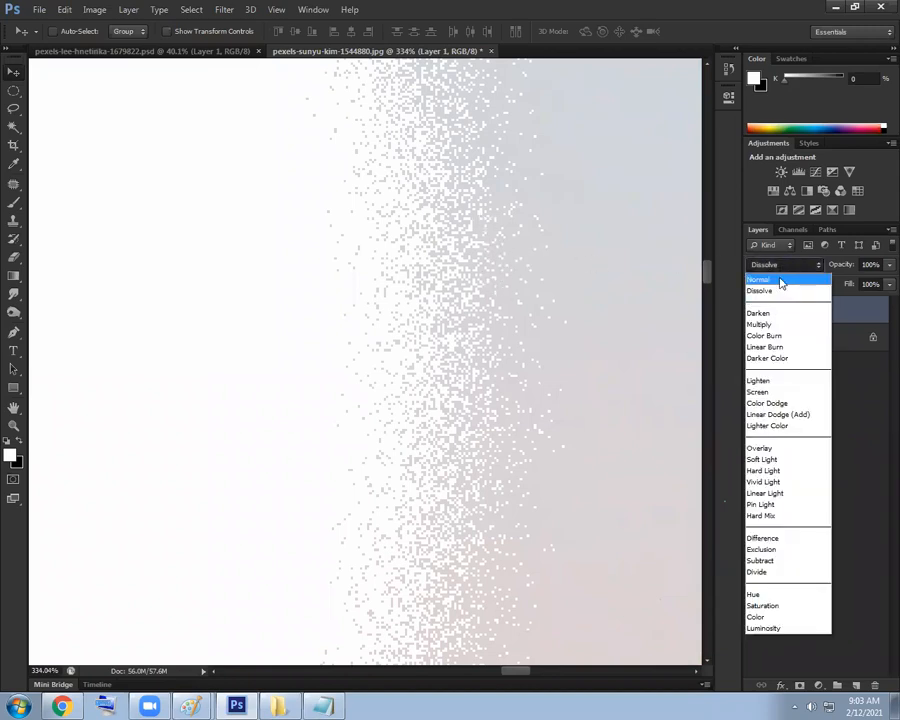
{"action": "left_click", "coordinate": [782, 281]}
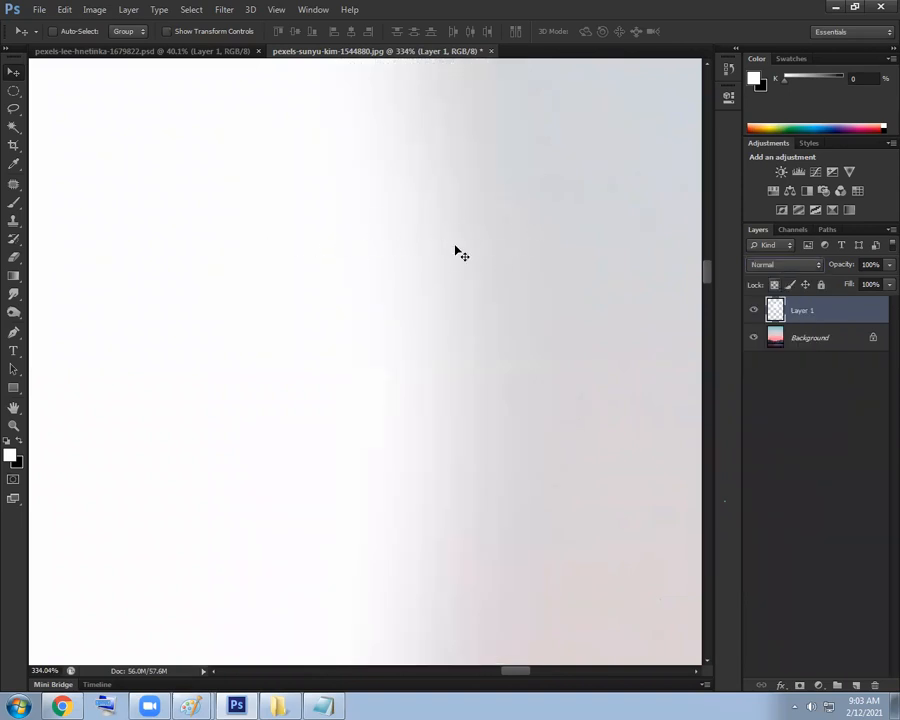
Try the Multiply blending mode on the white circle layer, and return the layer to Normal
{"action": "left_click", "coordinate": [792, 266]}
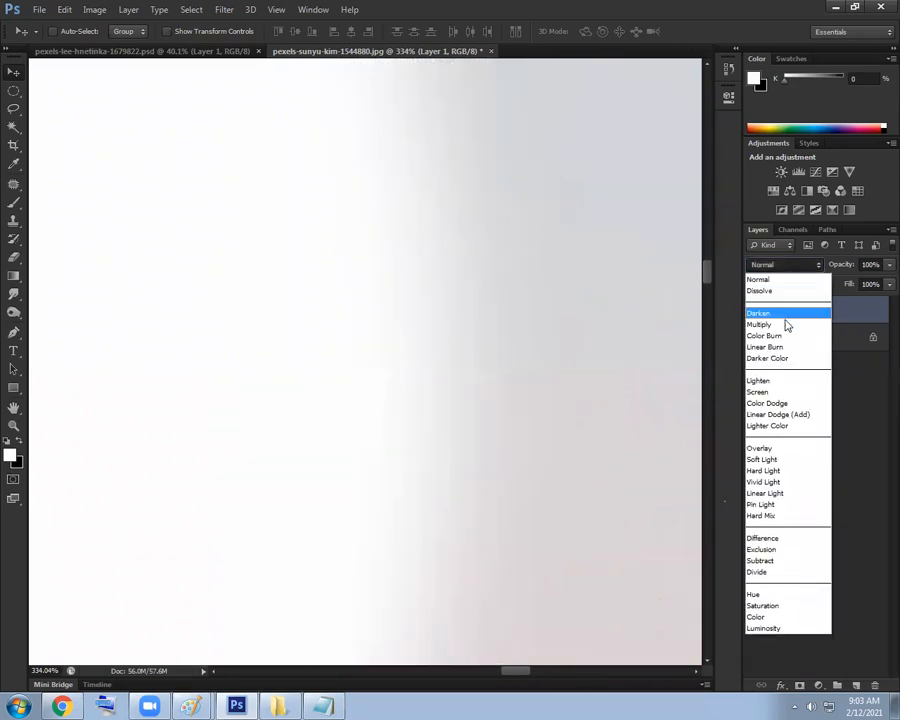
{"action": "left_click", "coordinate": [785, 322]}
{"action": "left_click_drag", "start_coordinate": [508, 303], "coordinate": [412, 303]}
{"action": "left_click", "coordinate": [775, 265]}
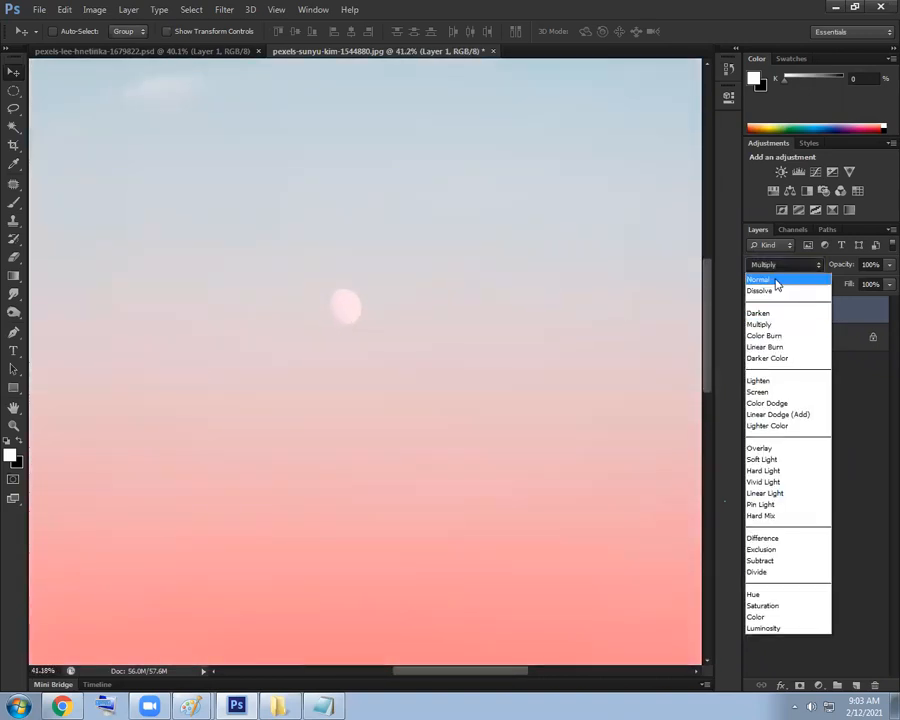
{"action": "left_click", "coordinate": [758, 280]}
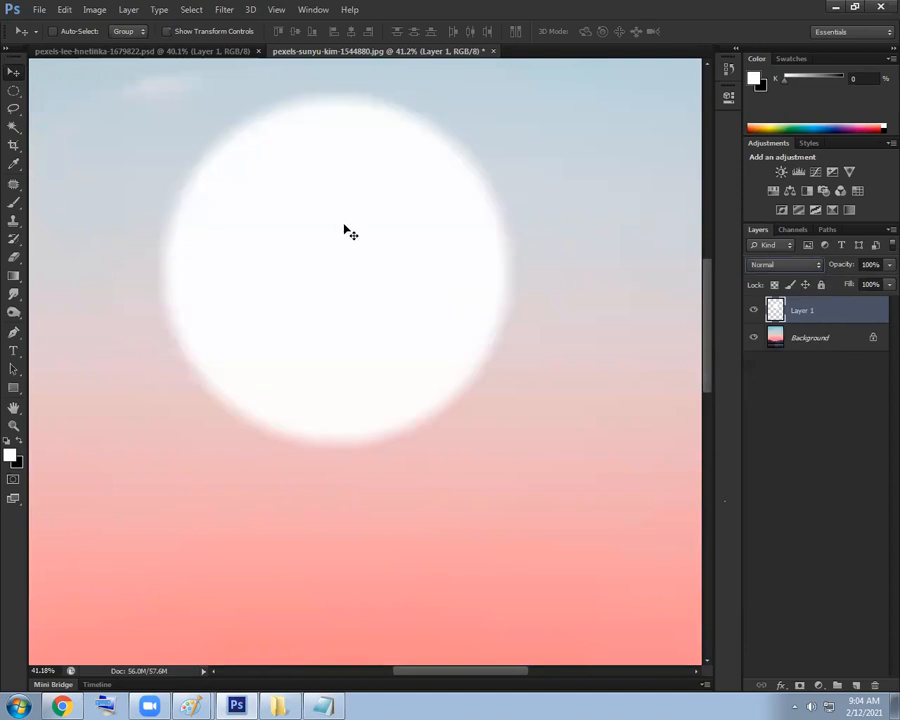
Set the white circle layer's blending mode to Multiply and view the whole sunset image
{"action": "left_click", "coordinate": [790, 265]}
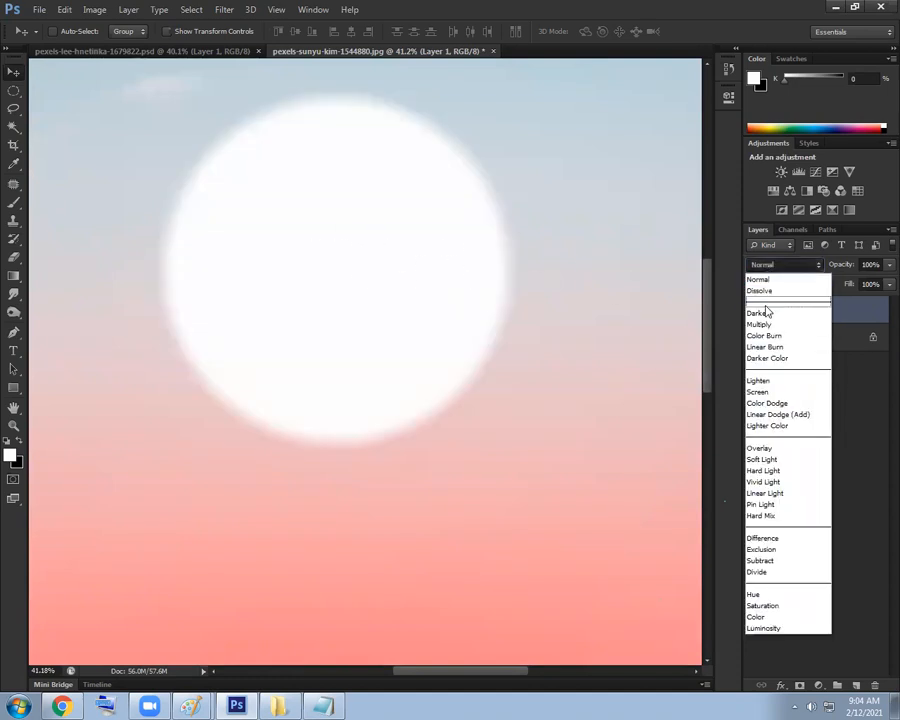
{"action": "left_click", "coordinate": [800, 322]}
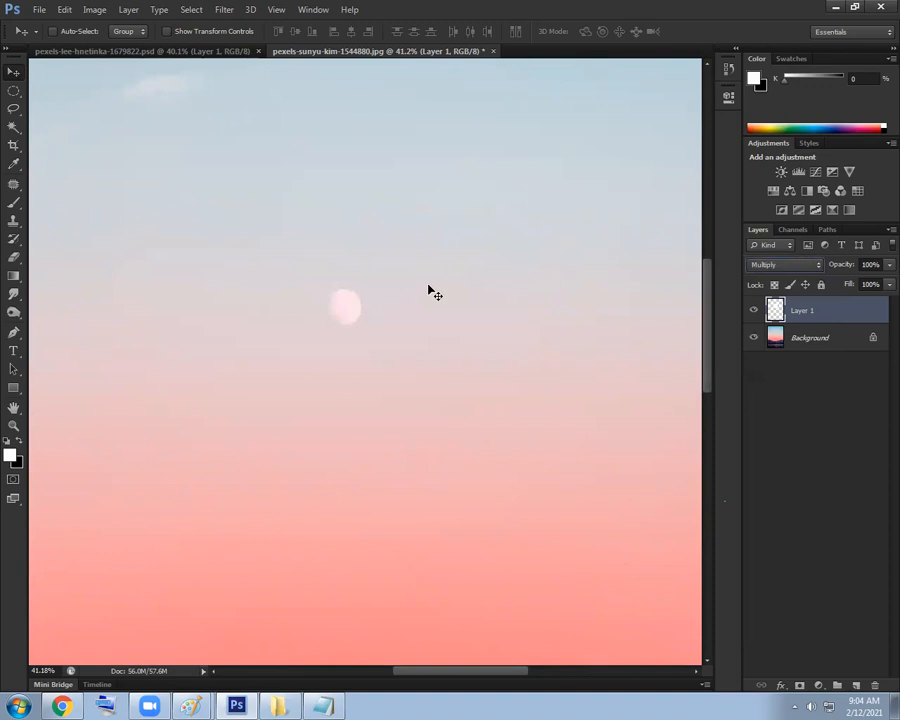
{"action": "scroll", "coordinate": [420, 318], "scroll_direction": "down", "scroll_amount": 6}
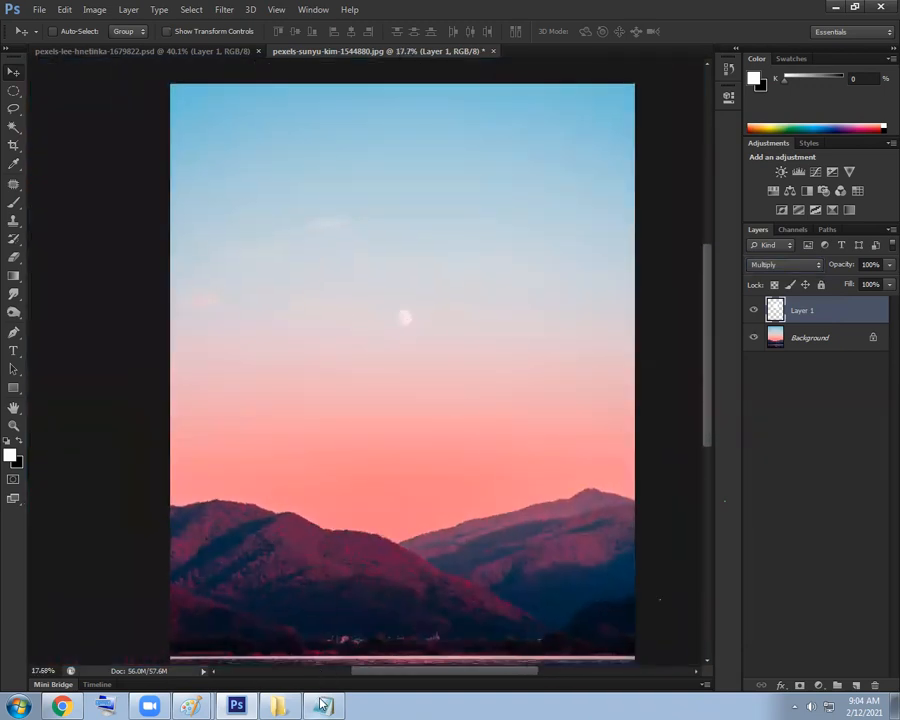
Switch to the Notepad notes and add three blank lines beneath the "Mutiply:" heading
{"action": "left_click", "coordinate": [322, 706]}
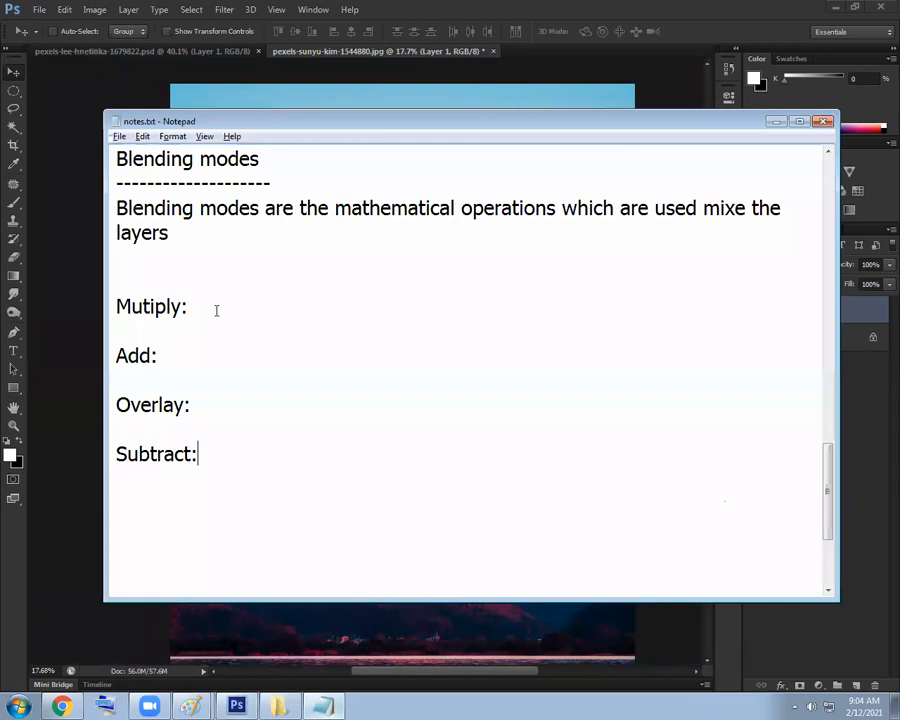
{"action": "left_click", "coordinate": [217, 309]}
{"action": "key", "text": "Return"}
{"action": "key", "text": "Return"}
{"action": "key", "text": "Return"}
{"action": "key", "text": "Up"}
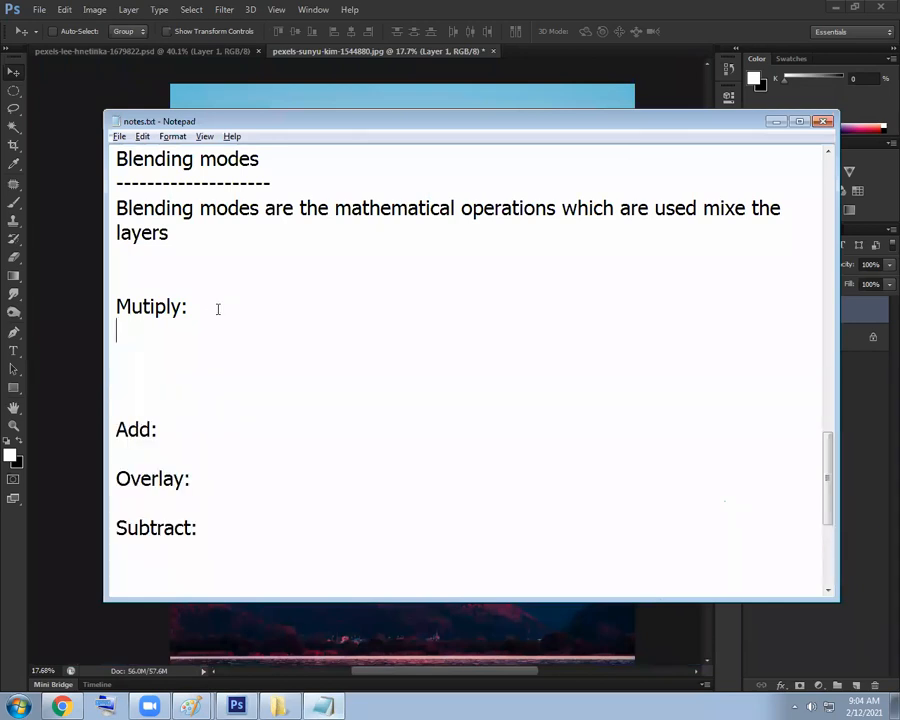
Switch to the Paint drawing containing R + G = Y and handwrite "0 X 1 =" with the calligraphy brush
{"action": "left_click", "coordinate": [205, 682]}
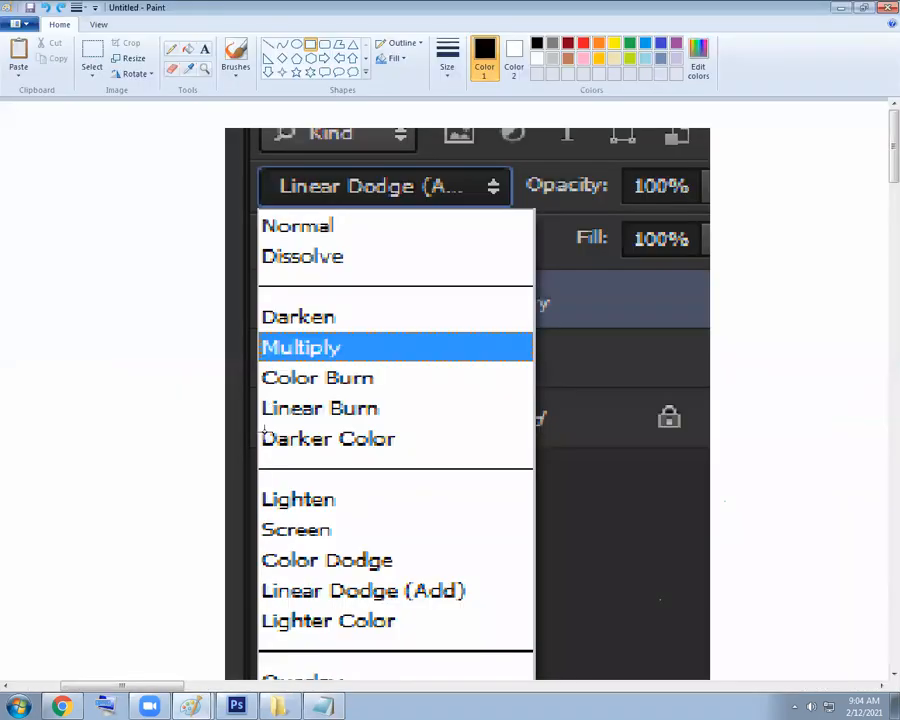
{"action": "left_click", "coordinate": [189, 705]}
{"action": "left_click", "coordinate": [181, 655]}
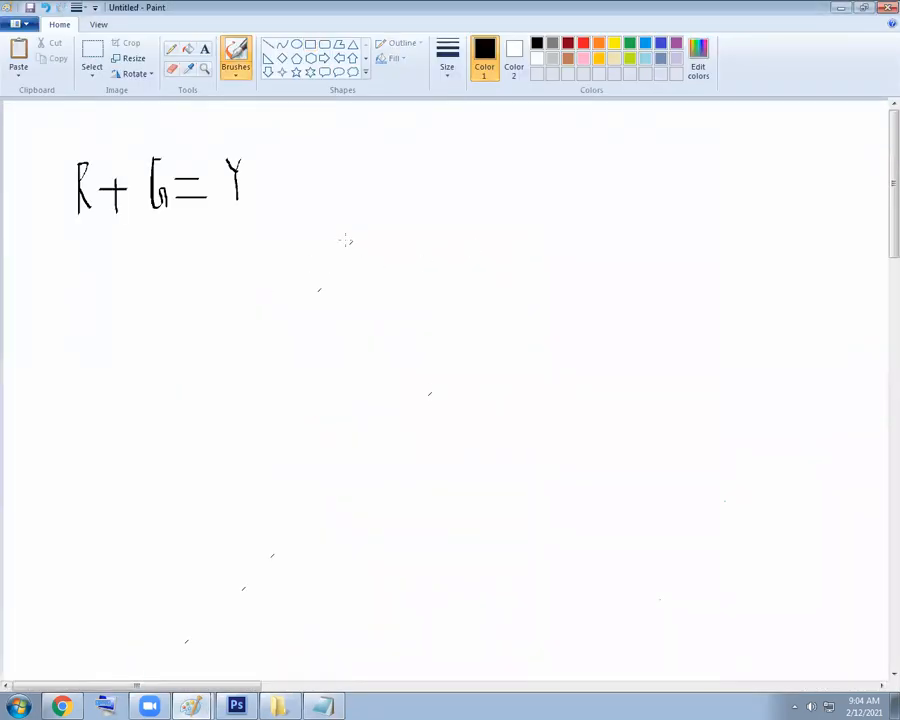
{"action": "left_click", "coordinate": [236, 74]}
{"action": "left_click", "coordinate": [263, 95]}
{"action": "mouse_move", "coordinate": [348, 272]}
{"action": "left_mouse_down"}
{"action": "mouse_move", "coordinate": [334, 326]}
{"action": "mouse_move", "coordinate": [380, 311]}
{"action": "mouse_move", "coordinate": [350, 273]}
{"action": "left_mouse_up"}
{"action": "left_click_drag", "start_coordinate": [427, 276], "coordinate": [485, 322]}
{"action": "left_click_drag", "start_coordinate": [467, 277], "coordinate": [441, 325]}
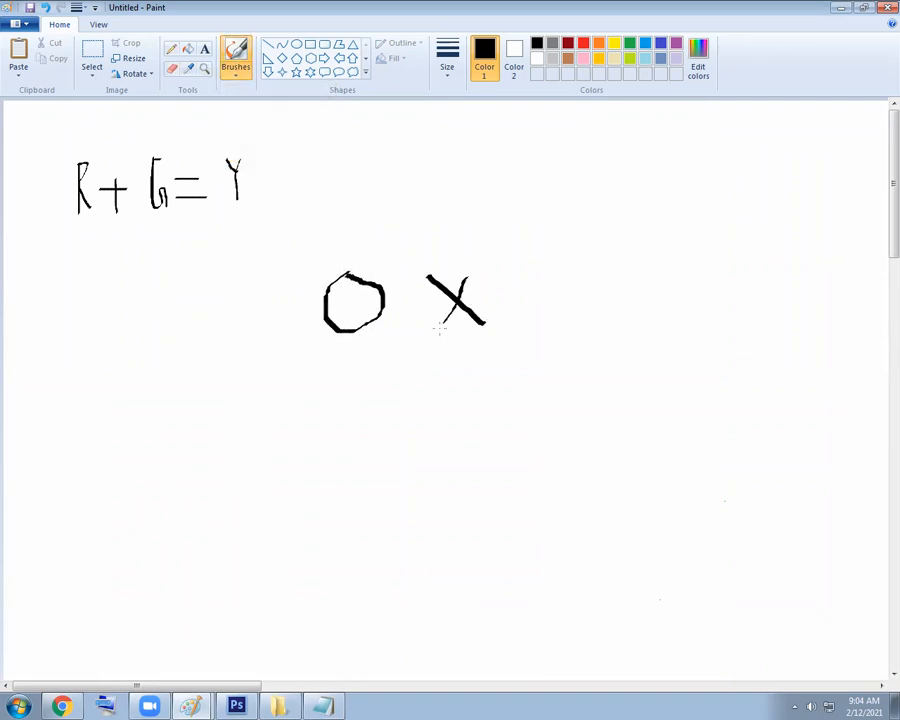
{"action": "left_click_drag", "start_coordinate": [519, 268], "coordinate": [522, 324]}
{"action": "mouse_move", "coordinate": [573, 281]}
{"action": "left_mouse_down"}
{"action": "mouse_move", "coordinate": [605, 276]}
{"action": "mouse_move", "coordinate": [658, 307]}
{"action": "left_mouse_up"}
Handwrite "1 X 1 = 1" beneath the first equation, and complete "0 X 1 =" with the result 0
{"action": "left_click_drag", "start_coordinate": [361, 377], "coordinate": [362, 454]}
{"action": "left_click_drag", "start_coordinate": [432, 388], "coordinate": [503, 446]}
{"action": "left_click_drag", "start_coordinate": [490, 390], "coordinate": [436, 458]}
{"action": "left_click_drag", "start_coordinate": [534, 376], "coordinate": [534, 437]}
{"action": "left_click_drag", "start_coordinate": [647, 393], "coordinate": [655, 392]}
{"action": "left_click_drag", "start_coordinate": [592, 421], "coordinate": [655, 421]}
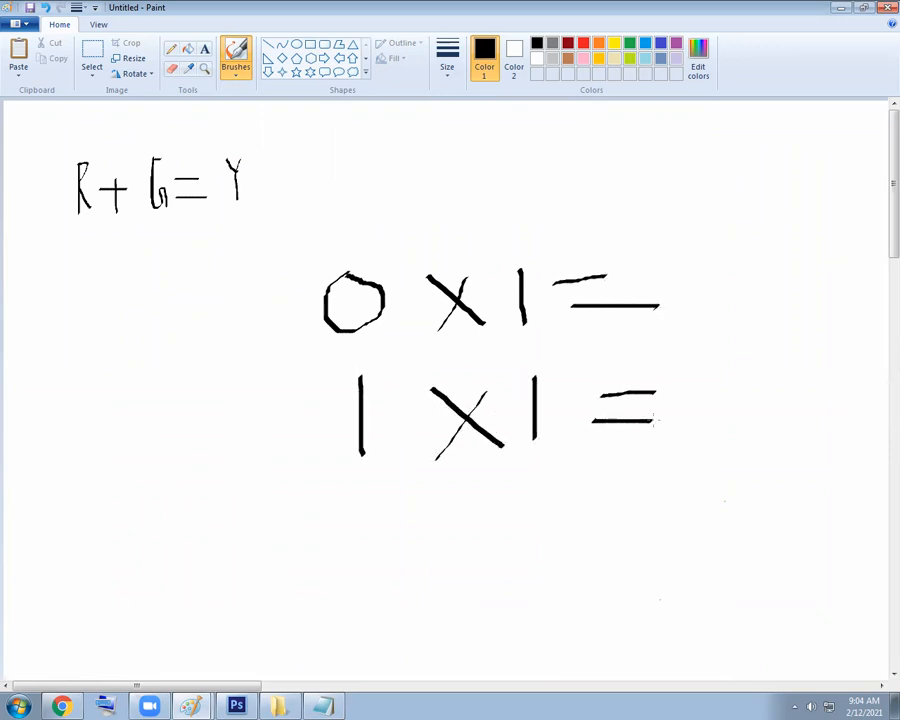
{"action": "left_click_drag", "start_coordinate": [717, 366], "coordinate": [731, 428]}
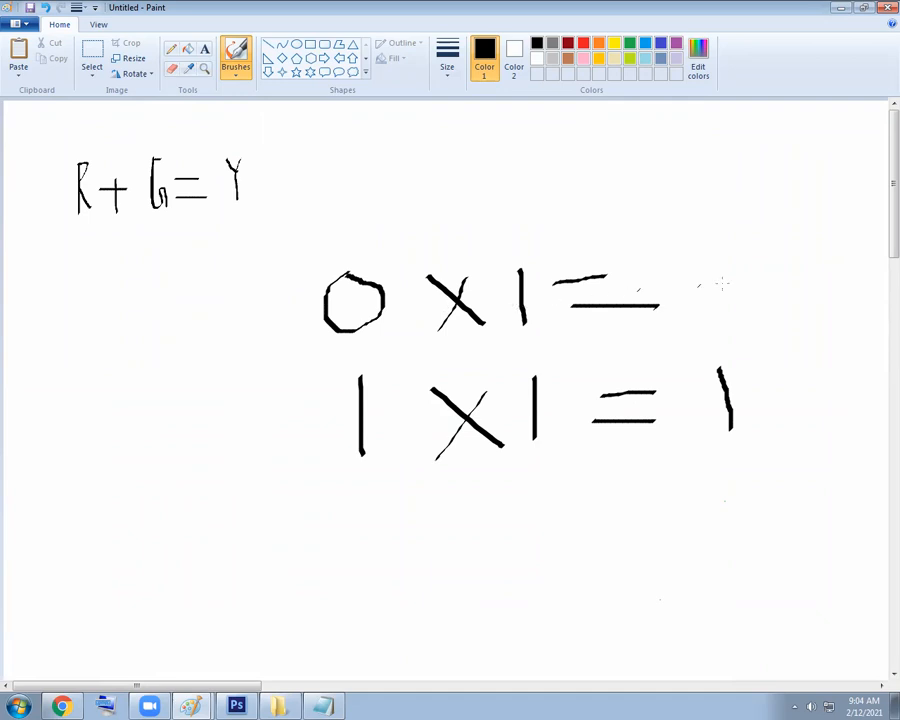
{"action": "mouse_move", "coordinate": [722, 251]}
{"action": "left_mouse_down"}
{"action": "mouse_move", "coordinate": [687, 295]}
{"action": "mouse_move", "coordinate": [724, 297]}
{"action": "mouse_move", "coordinate": [739, 265]}
{"action": "left_mouse_up"}
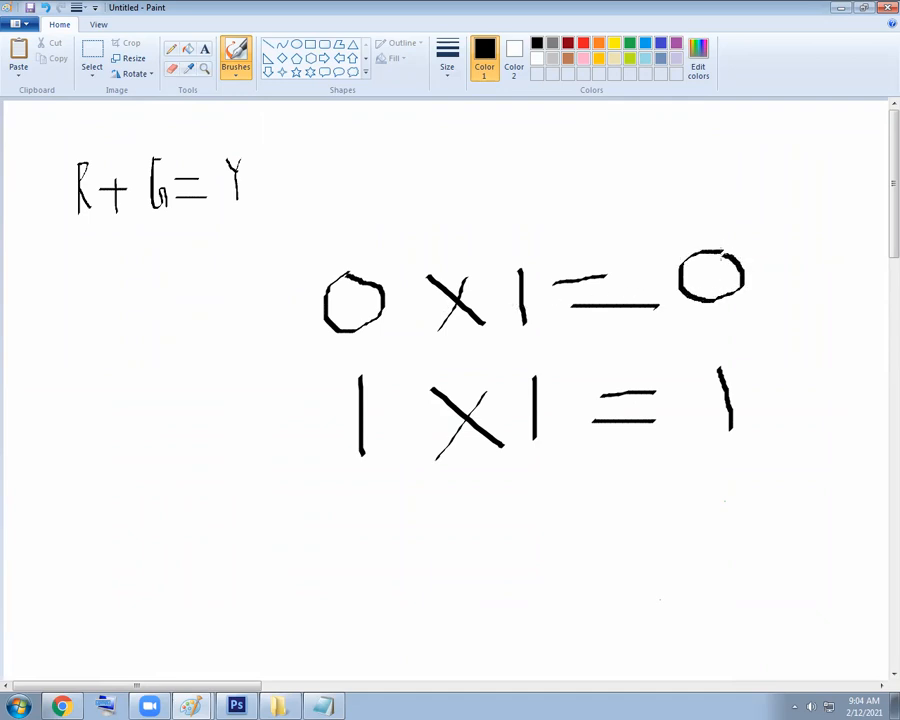
Handwrite "0 X R =" beneath the 1 X 1 equation
{"action": "scroll", "coordinate": [532, 347], "scroll_direction": "down", "scroll_amount": 3}
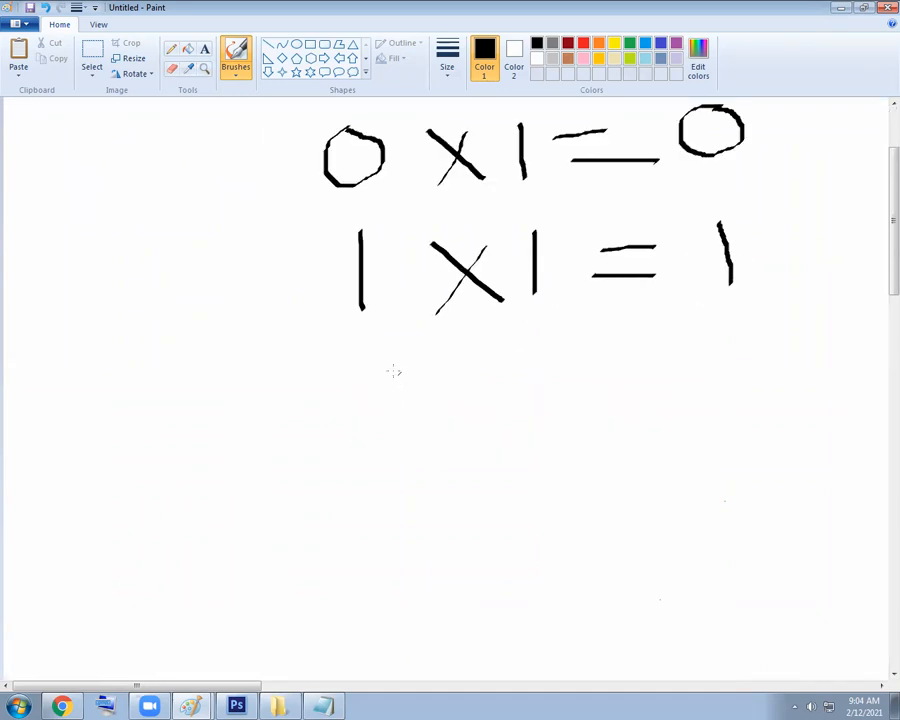
{"action": "mouse_move", "coordinate": [372, 367]}
{"action": "left_mouse_down"}
{"action": "mouse_move", "coordinate": [347, 389]}
{"action": "mouse_move", "coordinate": [417, 389]}
{"action": "mouse_move", "coordinate": [385, 368]}
{"action": "left_mouse_up"}
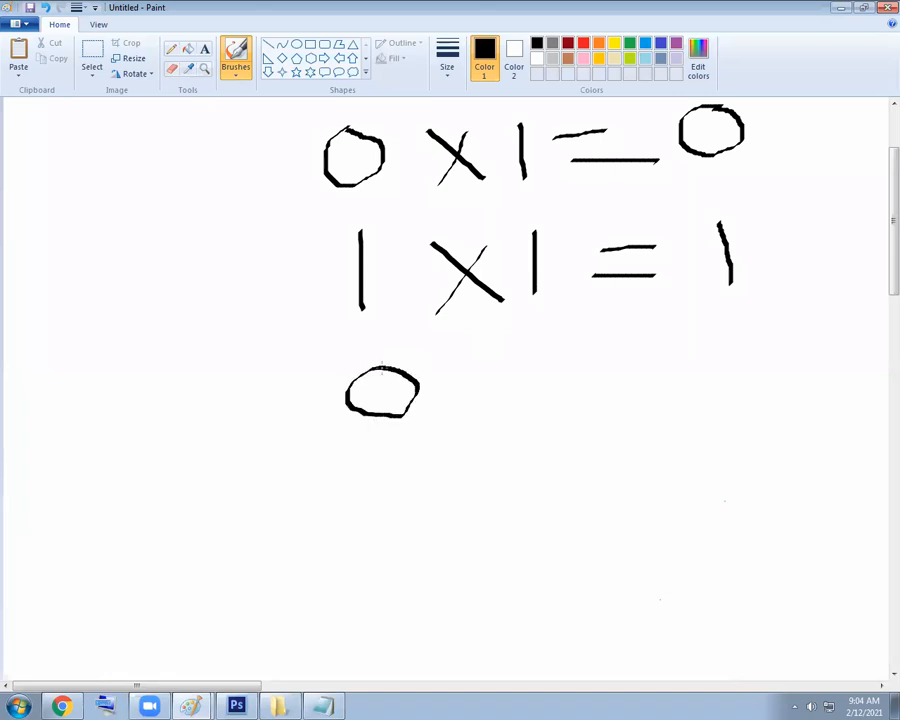
{"action": "left_click_drag", "start_coordinate": [450, 366], "coordinate": [498, 405]}
{"action": "mouse_move", "coordinate": [532, 358]}
{"action": "left_mouse_down"}
{"action": "mouse_move", "coordinate": [535, 406]}
{"action": "mouse_move", "coordinate": [549, 354]}
{"action": "mouse_move", "coordinate": [547, 382]}
{"action": "mouse_move", "coordinate": [586, 403]}
{"action": "mouse_move", "coordinate": [671, 377]}
{"action": "left_mouse_up"}
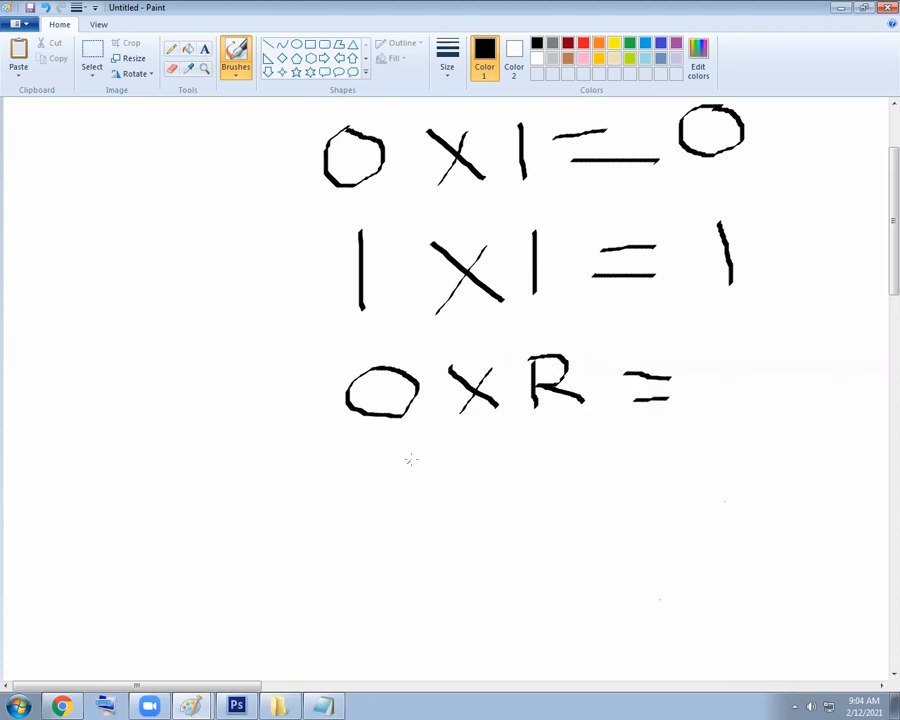
Handwrite "1 X R =" beneath "0 X R =", and complete the two equations with the results R and 0 respectively
{"action": "key", "text": "ctrl+z"}
{"action": "left_click_drag", "start_coordinate": [389, 457], "coordinate": [399, 522]}
{"action": "left_click_drag", "start_coordinate": [467, 460], "coordinate": [519, 514]}
{"action": "left_click_drag", "start_coordinate": [518, 463], "coordinate": [473, 514]}
{"action": "mouse_move", "coordinate": [560, 458]}
{"action": "left_mouse_down"}
{"action": "mouse_move", "coordinate": [559, 490]}
{"action": "mouse_move", "coordinate": [552, 453]}
{"action": "mouse_move", "coordinate": [586, 467]}
{"action": "mouse_move", "coordinate": [559, 480]}
{"action": "mouse_move", "coordinate": [608, 507]}
{"action": "left_mouse_up"}
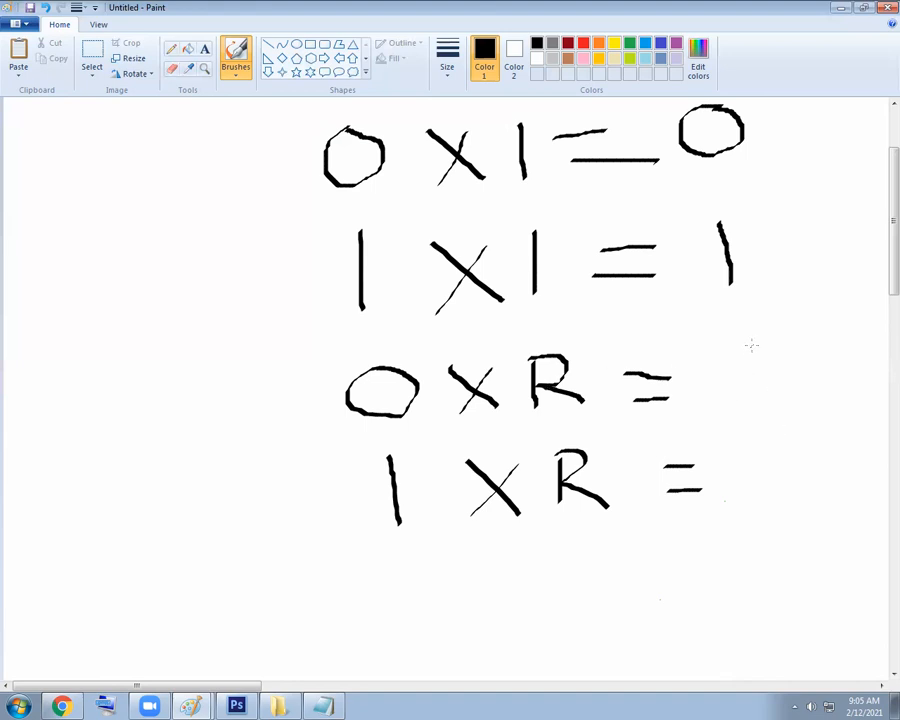
{"action": "mouse_move", "coordinate": [758, 349]}
{"action": "left_mouse_down"}
{"action": "mouse_move", "coordinate": [738, 362]}
{"action": "mouse_move", "coordinate": [766, 408]}
{"action": "mouse_move", "coordinate": [778, 372]}
{"action": "mouse_move", "coordinate": [760, 352]}
{"action": "left_mouse_up"}
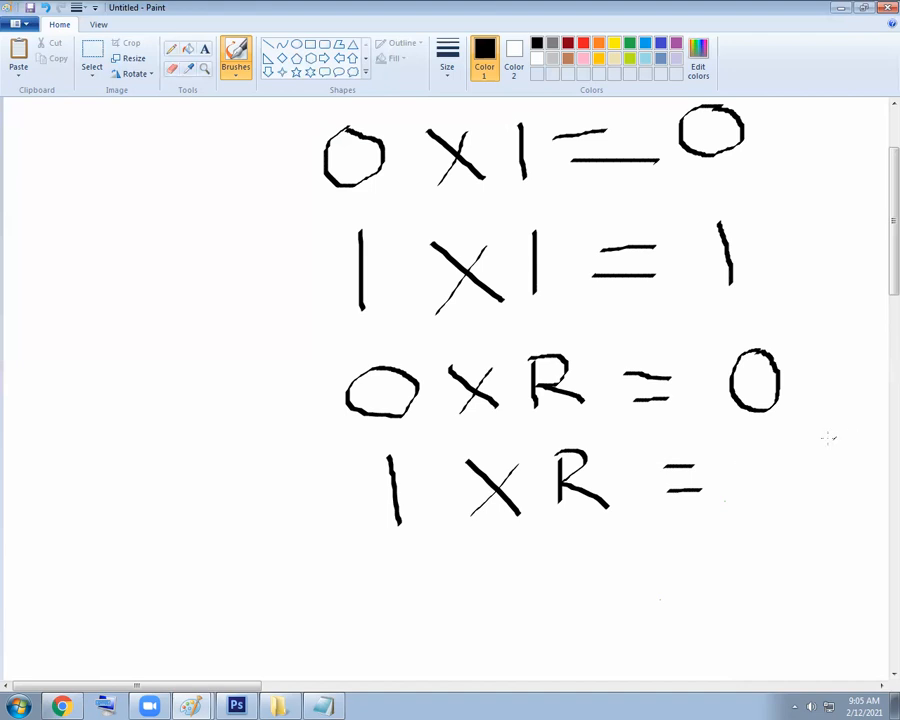
{"action": "mouse_move", "coordinate": [753, 457]}
{"action": "left_mouse_down"}
{"action": "mouse_move", "coordinate": [756, 503]}
{"action": "mouse_move", "coordinate": [770, 450]}
{"action": "mouse_move", "coordinate": [766, 476]}
{"action": "mouse_move", "coordinate": [796, 491]}
{"action": "left_mouse_up"}
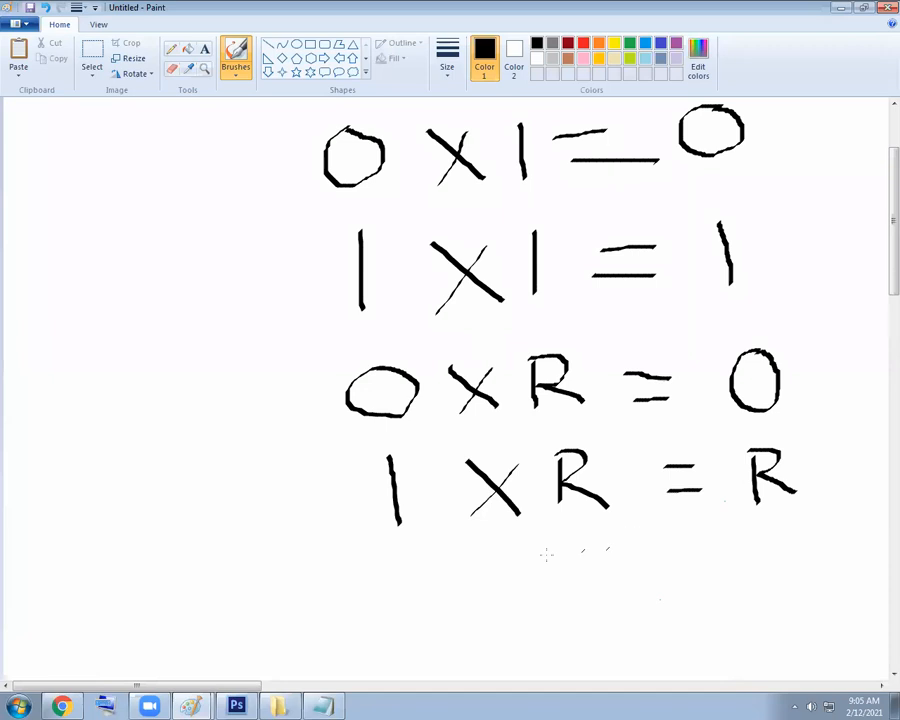
Draw a roughly horizontal leader line outward from the leading 0 of the "0 X R = 0" equation
{"action": "scroll", "coordinate": [410, 463], "scroll_direction": "down", "scroll_amount": 3}
{"action": "scroll", "coordinate": [283, 453], "scroll_direction": "down", "scroll_amount": 3}
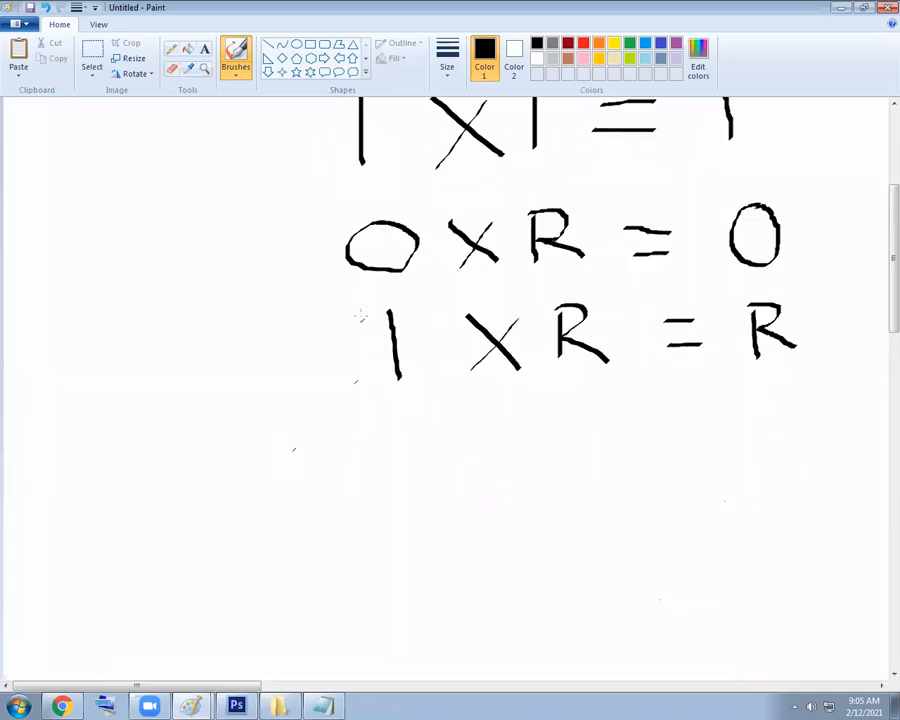
{"action": "left_click_drag", "start_coordinate": [342, 253], "coordinate": [223, 265]}
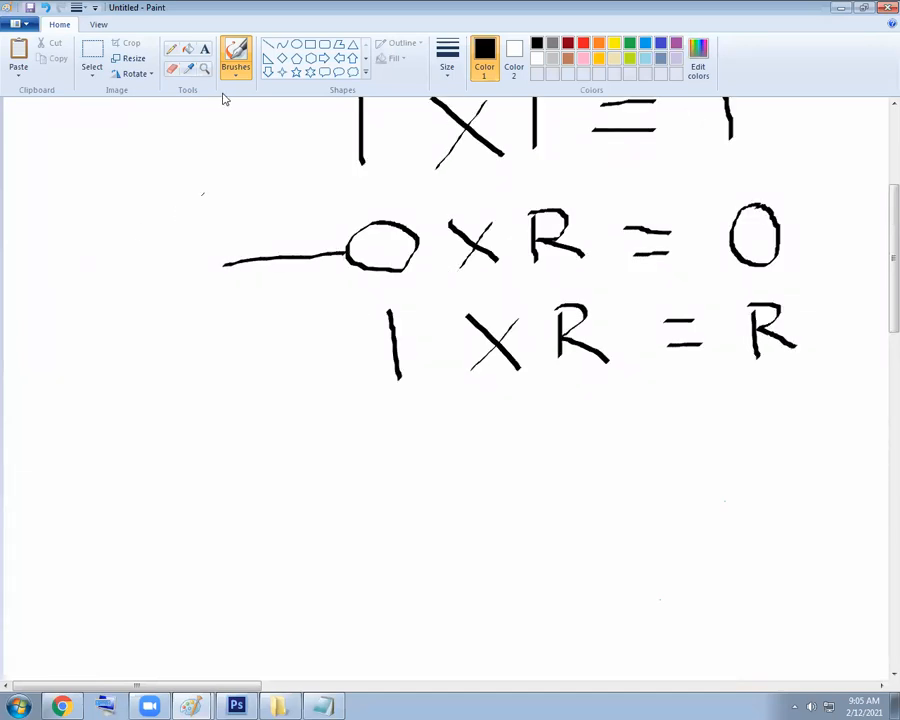
{"action": "left_click", "coordinate": [205, 48]}
{"action": "left_click", "coordinate": [86, 265]}
{"action": "type", "text": "Black"}
{"action": "key", "text": "ctrl+a"}
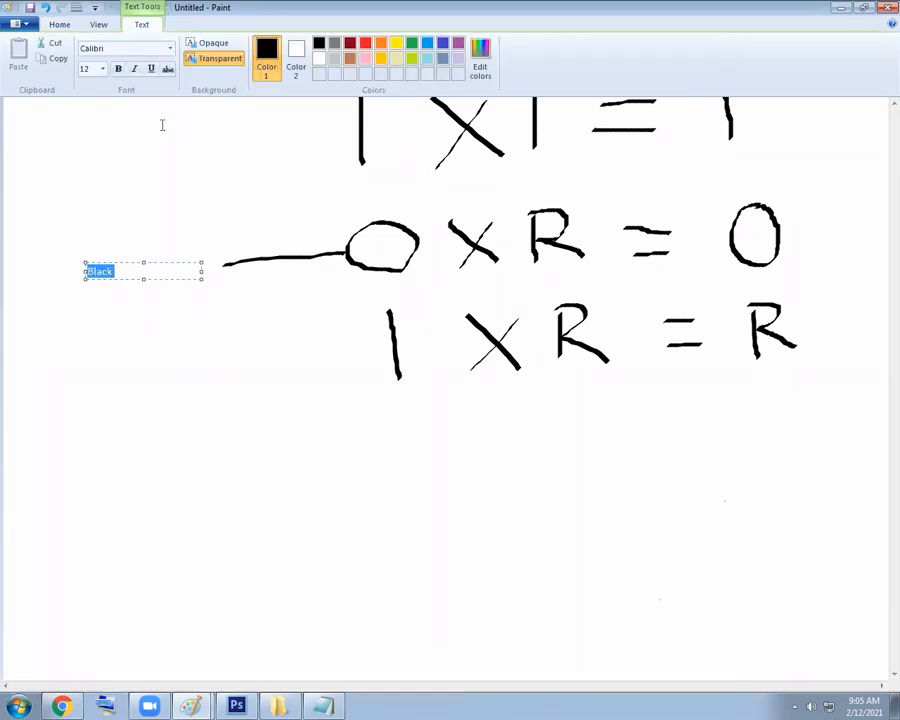
{"action": "left_click", "coordinate": [280, 358]}
{"action": "left_click", "coordinate": [268, 44]}
{"action": "key", "text": "ctrl+z"}
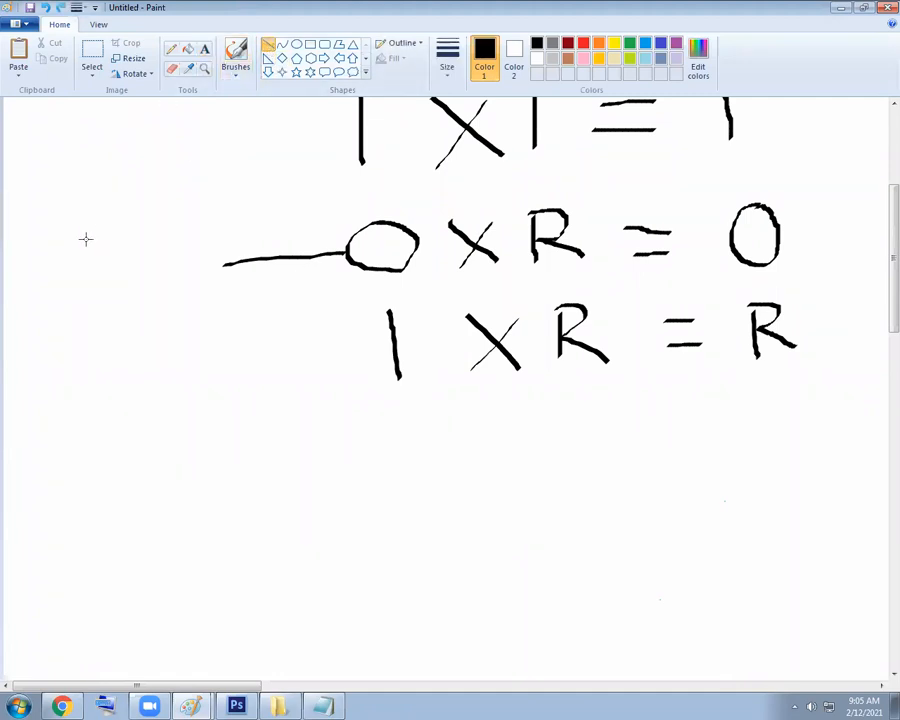
Add a bold size 20 text label "Black" near the outer end of the 0's leader line
{"action": "left_click", "coordinate": [204, 48]}
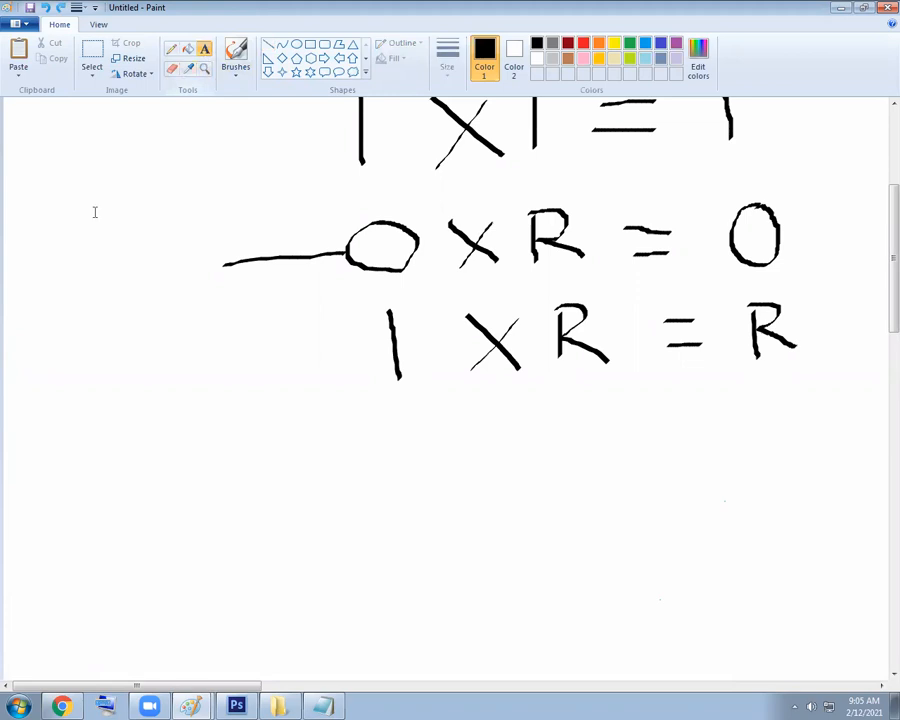
{"action": "left_click", "coordinate": [68, 262]}
{"action": "left_click", "coordinate": [102, 68]}
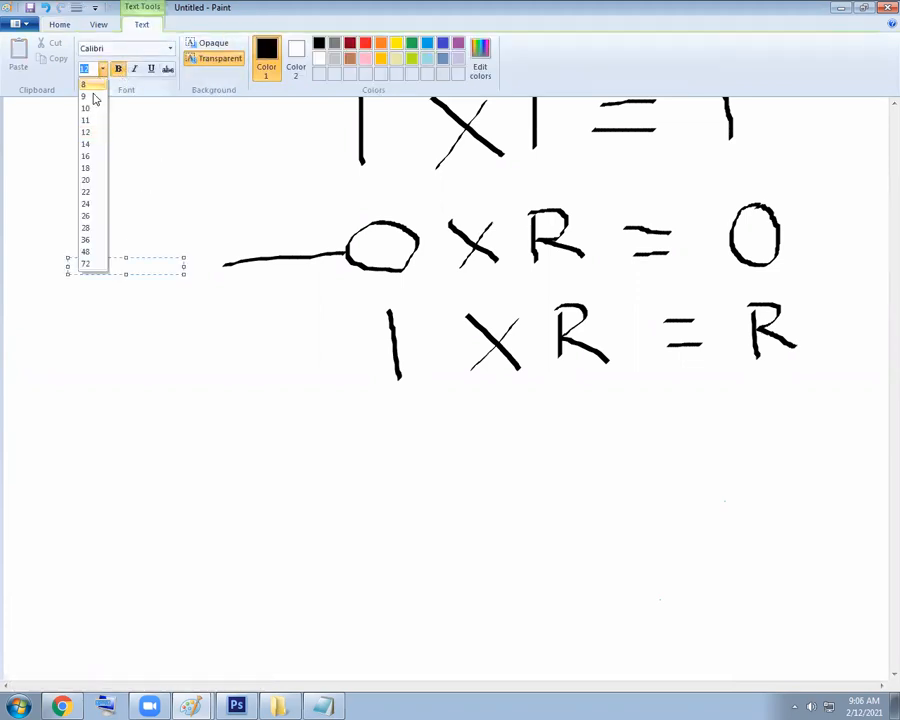
{"action": "left_click", "coordinate": [88, 179]}
{"action": "type", "text": "Black"}
{"action": "left_click", "coordinate": [301, 366]}
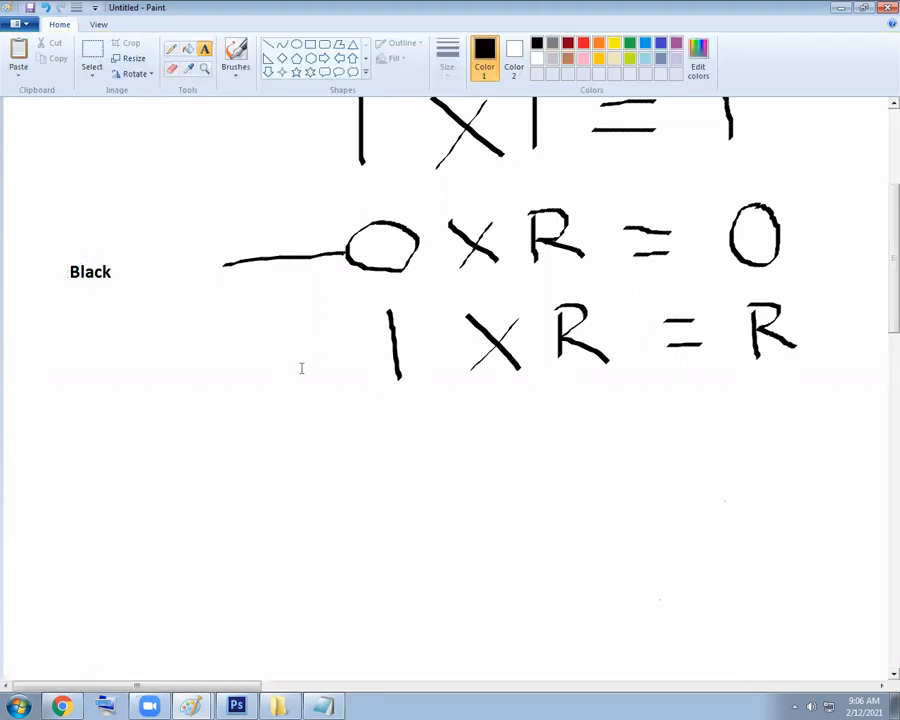
Add the text label "White" beside the "1 X R = R" equation and connect it to the leading 1 with a straight line
{"action": "left_click", "coordinate": [238, 369]}
{"action": "type", "text": "White"}
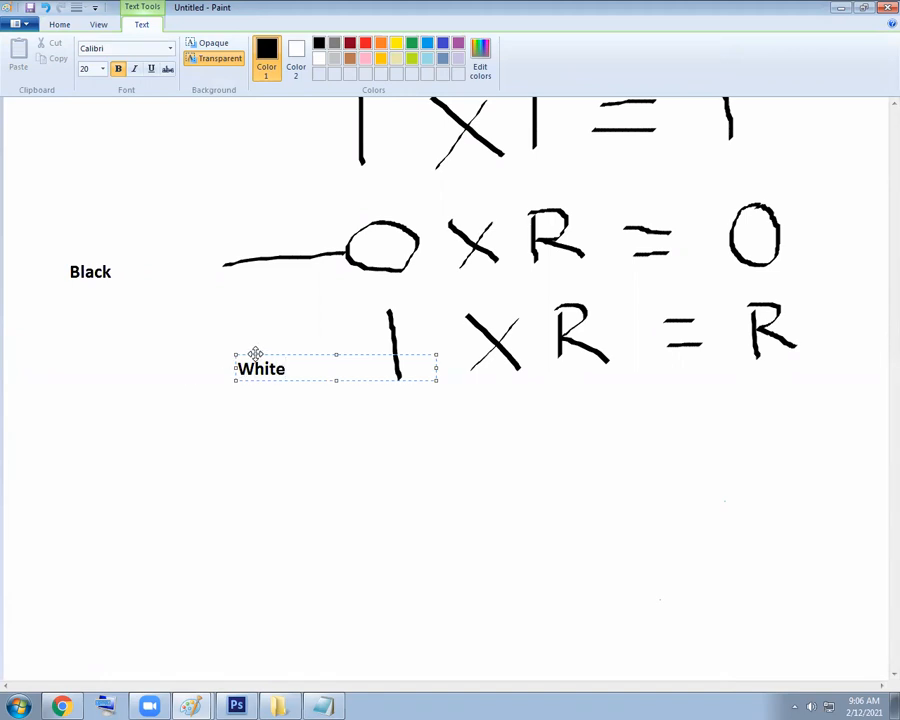
{"action": "left_click_drag", "start_coordinate": [255, 354], "coordinate": [207, 357]}
{"action": "left_click", "coordinate": [219, 313]}
{"action": "left_click", "coordinate": [267, 45]}
{"action": "left_click_drag", "start_coordinate": [385, 349], "coordinate": [259, 365]}
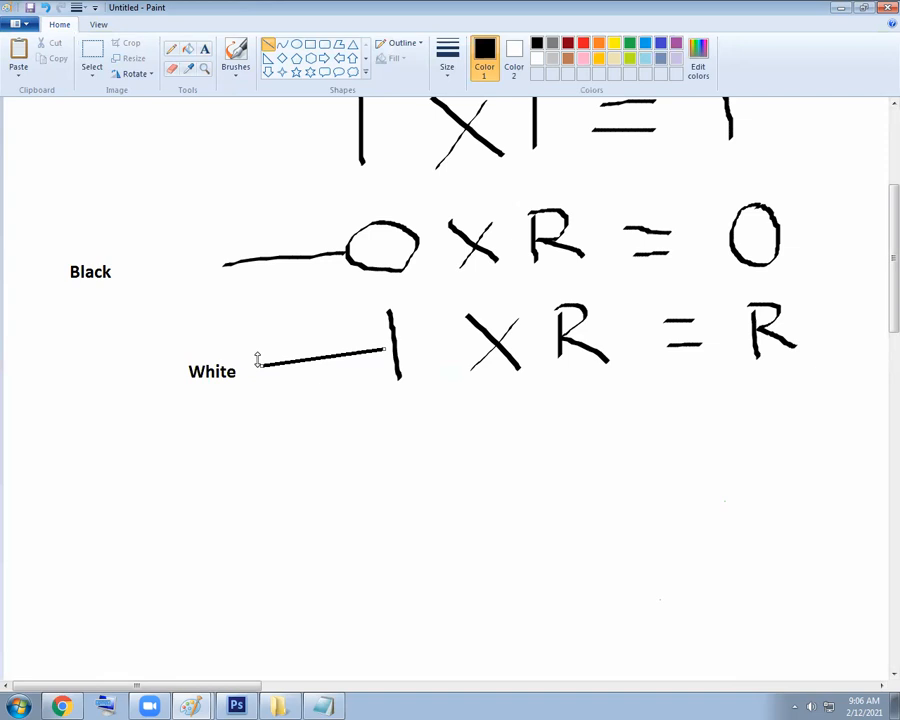
Handwrite "Bk X R =" with the calligraphy brush in the empty area below the "1 X R = R" equation
{"action": "scroll", "coordinate": [255, 365], "scroll_direction": "down", "scroll_amount": 3}
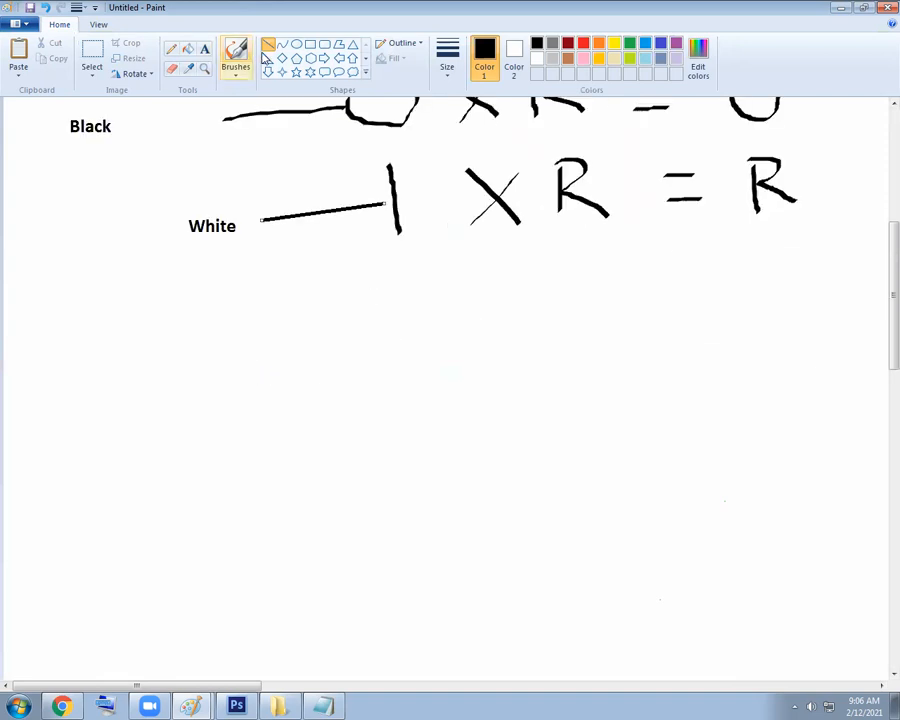
{"action": "left_click", "coordinate": [240, 72]}
{"action": "left_click", "coordinate": [266, 96]}
{"action": "mouse_move", "coordinate": [372, 376]}
{"action": "left_mouse_down"}
{"action": "mouse_move", "coordinate": [359, 457]}
{"action": "mouse_move", "coordinate": [369, 383]}
{"action": "mouse_move", "coordinate": [401, 387]}
{"action": "mouse_move", "coordinate": [375, 413]}
{"action": "mouse_move", "coordinate": [391, 413]}
{"action": "mouse_move", "coordinate": [389, 443]}
{"action": "mouse_move", "coordinate": [358, 456]}
{"action": "left_mouse_up"}
{"action": "left_click_drag", "start_coordinate": [474, 393], "coordinate": [548, 449]}
{"action": "left_click_drag", "start_coordinate": [527, 393], "coordinate": [452, 452]}
{"action": "mouse_move", "coordinate": [423, 400]}
{"action": "left_mouse_down"}
{"action": "mouse_move", "coordinate": [417, 428]}
{"action": "mouse_move", "coordinate": [424, 420]}
{"action": "left_mouse_up"}
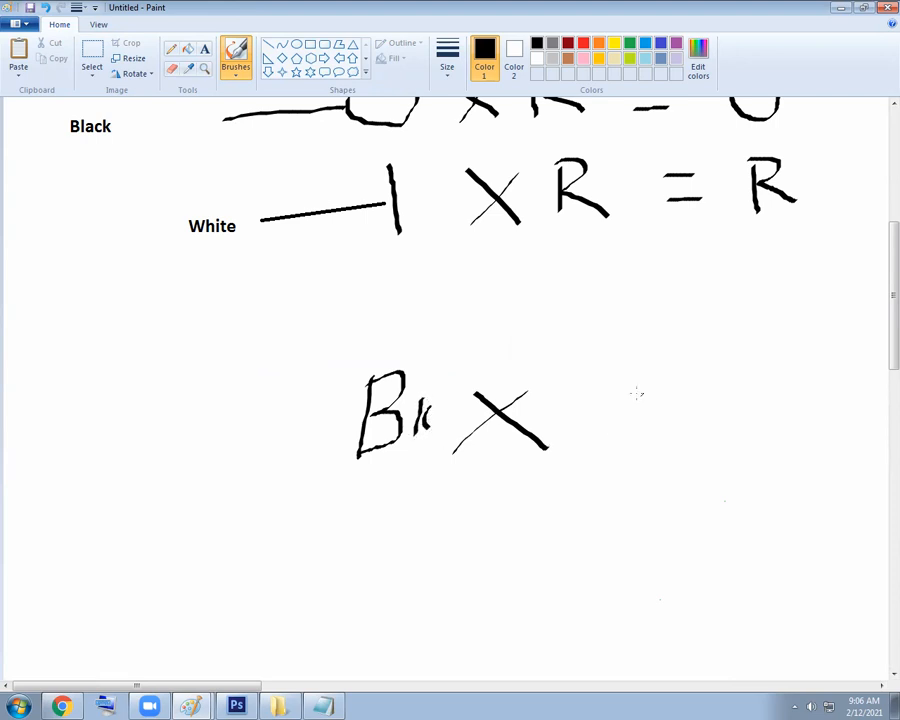
{"action": "mouse_move", "coordinate": [617, 368]}
{"action": "left_mouse_down"}
{"action": "mouse_move", "coordinate": [600, 434]}
{"action": "mouse_move", "coordinate": [608, 385]}
{"action": "mouse_move", "coordinate": [641, 367]}
{"action": "mouse_move", "coordinate": [612, 417]}
{"action": "mouse_move", "coordinate": [650, 432]}
{"action": "left_mouse_up"}
{"action": "mouse_move", "coordinate": [688, 397]}
{"action": "left_mouse_down"}
{"action": "mouse_move", "coordinate": [720, 393]}
{"action": "mouse_move", "coordinate": [730, 409]}
{"action": "left_mouse_up"}
Handwrite "W X R =" beneath the "Bk X R =" line
{"action": "mouse_move", "coordinate": [382, 512]}
{"action": "left_mouse_down"}
{"action": "mouse_move", "coordinate": [382, 552]}
{"action": "mouse_move", "coordinate": [433, 512]}
{"action": "left_mouse_up"}
{"action": "mouse_move", "coordinate": [502, 519]}
{"action": "left_mouse_down"}
{"action": "mouse_move", "coordinate": [540, 551]}
{"action": "mouse_move", "coordinate": [499, 555]}
{"action": "left_mouse_up"}
{"action": "mouse_move", "coordinate": [600, 516]}
{"action": "left_mouse_down"}
{"action": "mouse_move", "coordinate": [597, 568]}
{"action": "mouse_move", "coordinate": [632, 522]}
{"action": "mouse_move", "coordinate": [660, 566]}
{"action": "left_mouse_up"}
{"action": "mouse_move", "coordinate": [690, 527]}
{"action": "left_mouse_down"}
{"action": "mouse_move", "coordinate": [718, 525]}
{"action": "mouse_move", "coordinate": [728, 545]}
{"action": "left_mouse_up"}
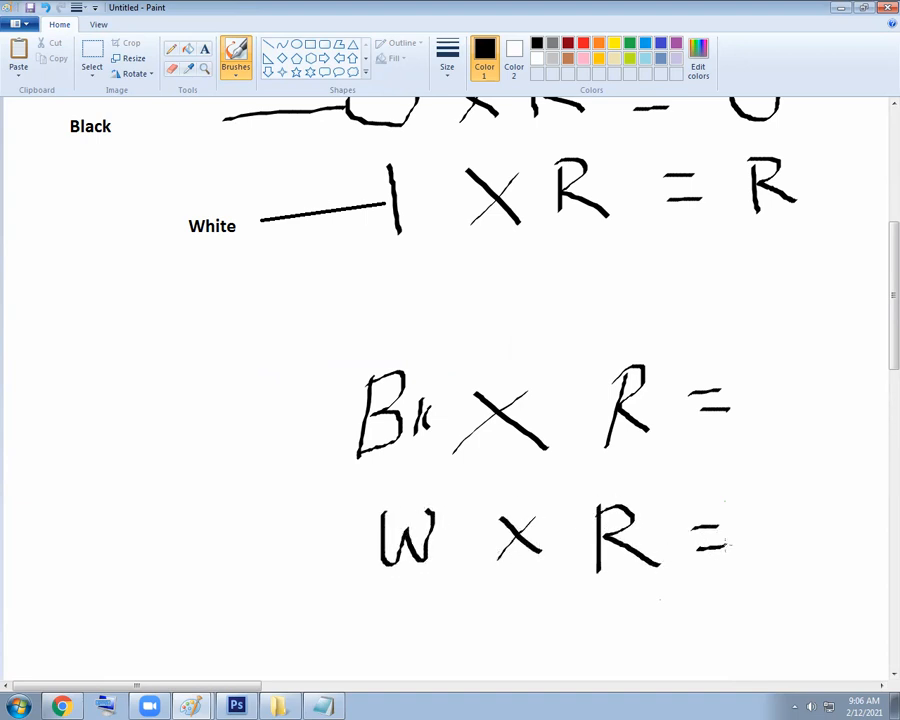
Complete "Bk X R =" with the result Bk and "W X R =" with the result R
{"action": "mouse_move", "coordinate": [772, 372]}
{"action": "left_mouse_down"}
{"action": "mouse_move", "coordinate": [765, 436]}
{"action": "mouse_move", "coordinate": [794, 364]}
{"action": "mouse_move", "coordinate": [768, 434]}
{"action": "left_mouse_up"}
{"action": "mouse_move", "coordinate": [808, 392]}
{"action": "left_mouse_down"}
{"action": "mouse_move", "coordinate": [807, 418]}
{"action": "mouse_move", "coordinate": [826, 410]}
{"action": "left_mouse_up"}
{"action": "left_click_drag", "start_coordinate": [760, 509], "coordinate": [757, 575]}
{"action": "mouse_move", "coordinate": [758, 508]}
{"action": "left_mouse_down"}
{"action": "mouse_move", "coordinate": [778, 542]}
{"action": "mouse_move", "coordinate": [763, 544]}
{"action": "mouse_move", "coordinate": [813, 560]}
{"action": "left_mouse_up"}
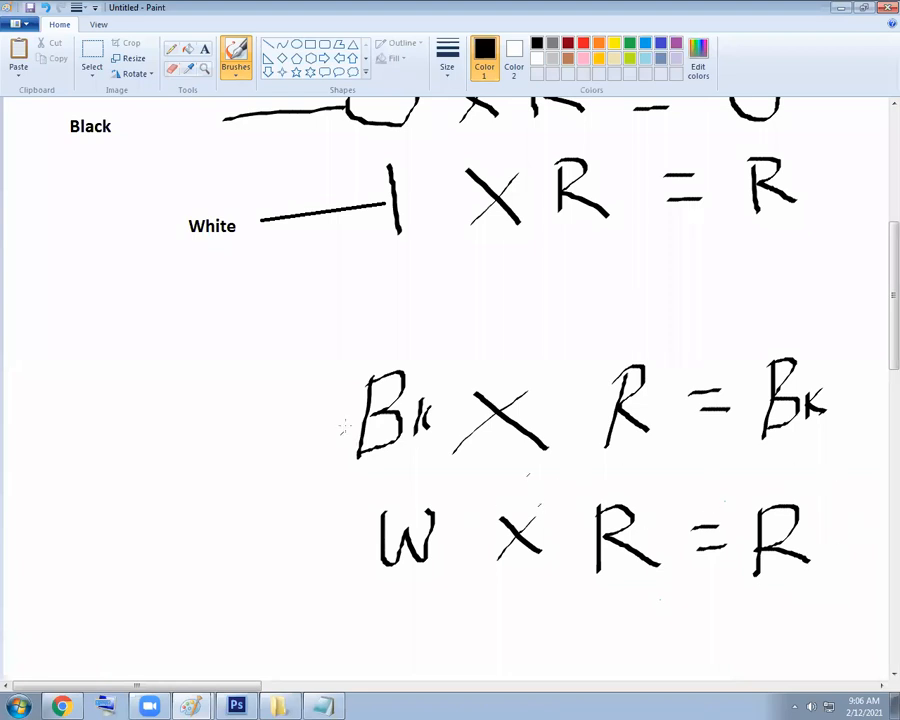
{"action": "left_click_drag", "start_coordinate": [395, 325], "coordinate": [396, 327]}
{"action": "left_click_drag", "start_coordinate": [441, 482], "coordinate": [443, 500]}
{"action": "left_click_drag", "start_coordinate": [800, 308], "coordinate": [802, 310]}
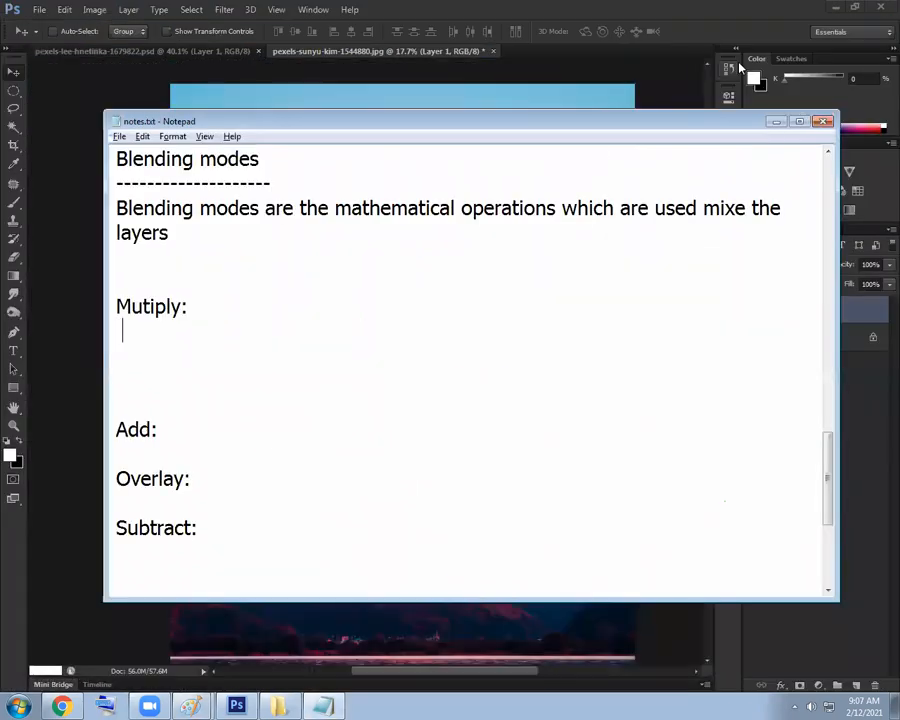
Hide the notes to work in Photoshop, then set the white circle's Layer 1 to Normal blending and delete that layer
{"action": "left_click", "coordinate": [778, 122]}
{"action": "left_click", "coordinate": [786, 265]}
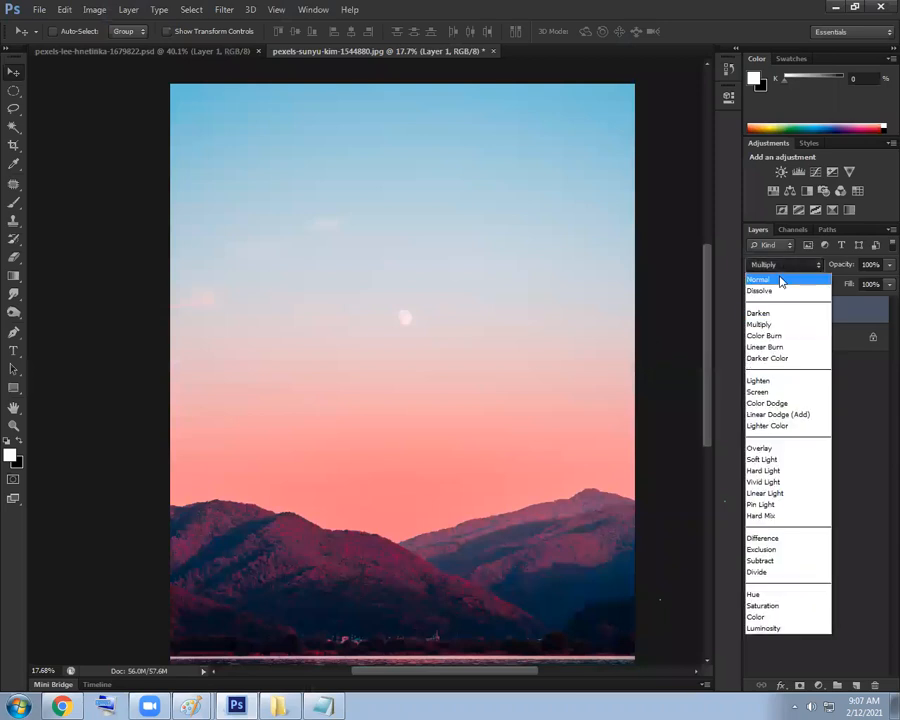
{"action": "left_click", "coordinate": [778, 278]}
{"action": "left_click_drag", "start_coordinate": [418, 305], "coordinate": [382, 295]}
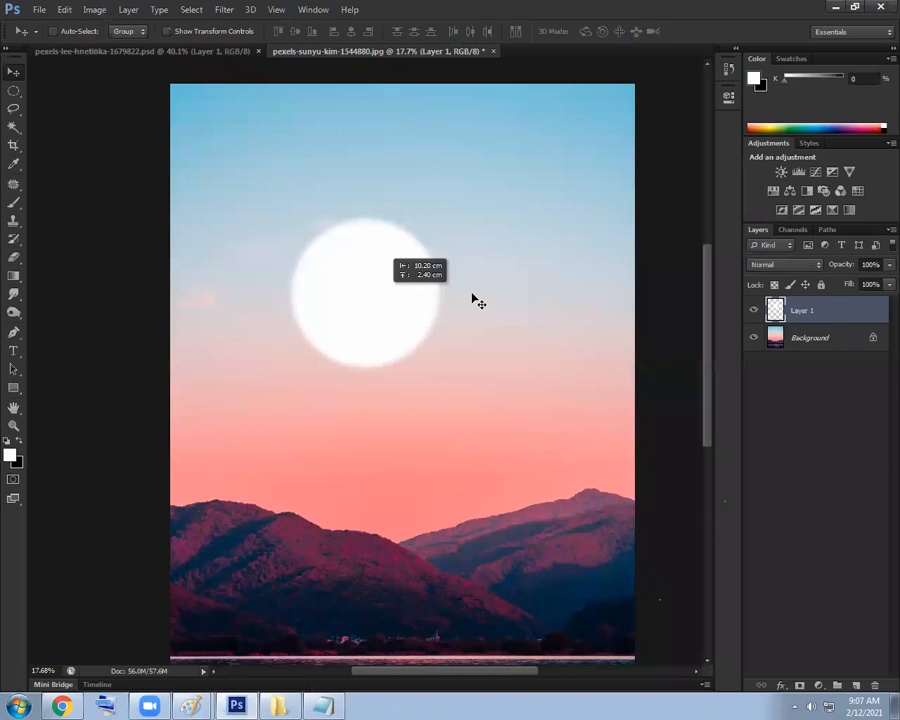
{"action": "key", "text": "Delete"}
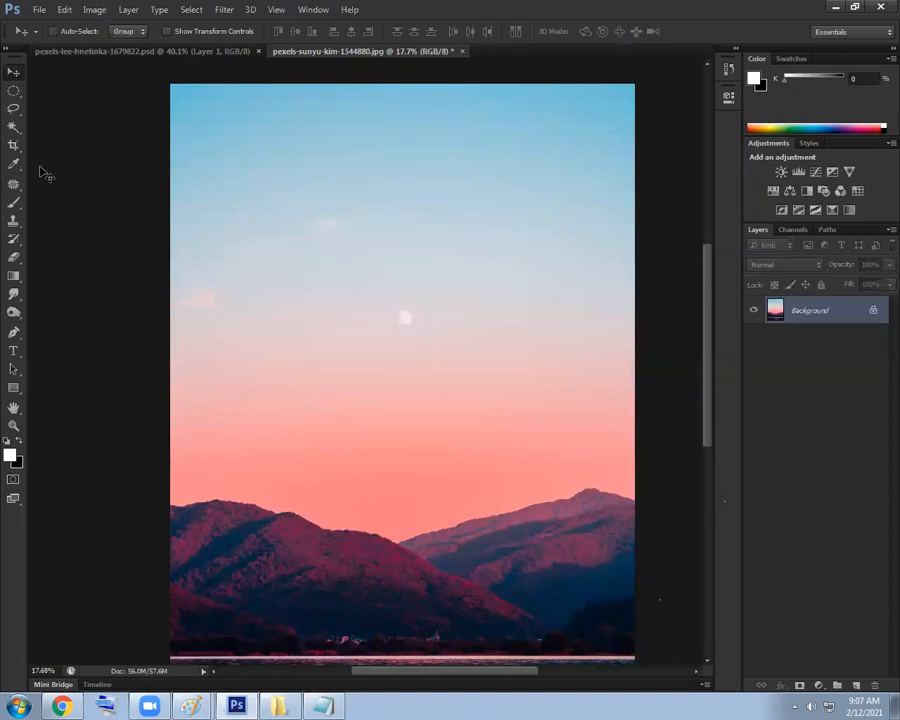
Add a text layer reading "WHITE IS 1" in the sky of the sunset photo
{"action": "left_click", "coordinate": [15, 350]}
{"action": "left_click", "coordinate": [320, 302]}
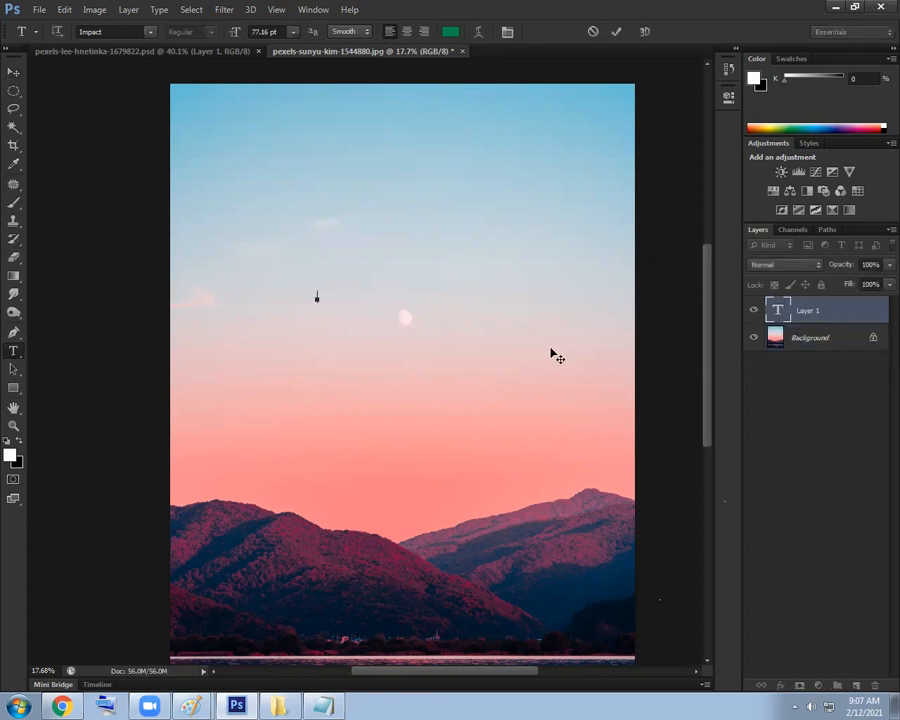
{"action": "type", "text": "WHITE IS 1"}
{"action": "key", "text": "ctrl+a"}
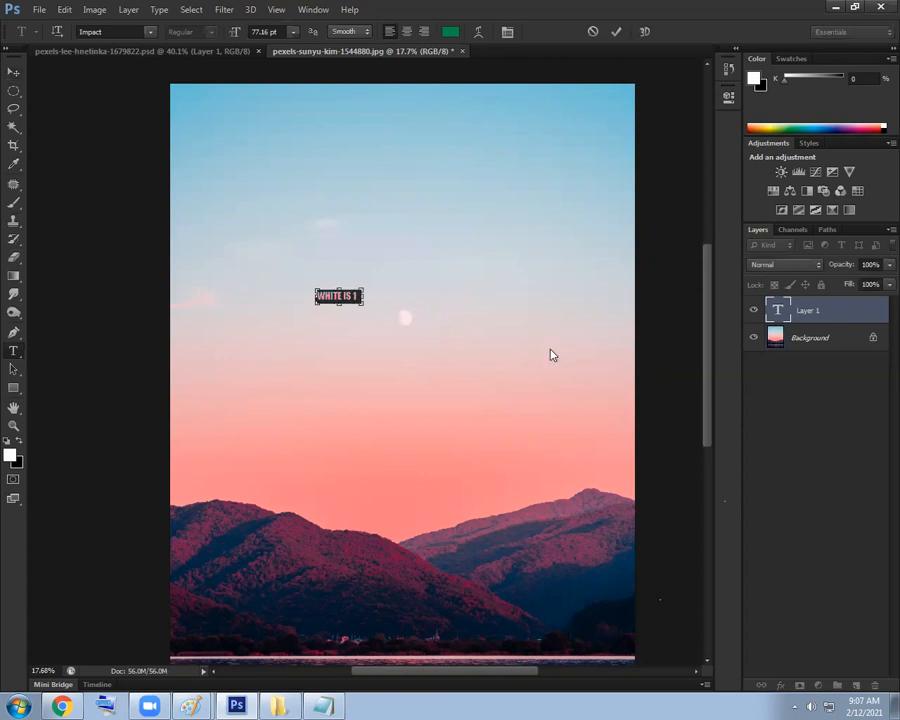
{"action": "key", "text": "ctrl+Return"}
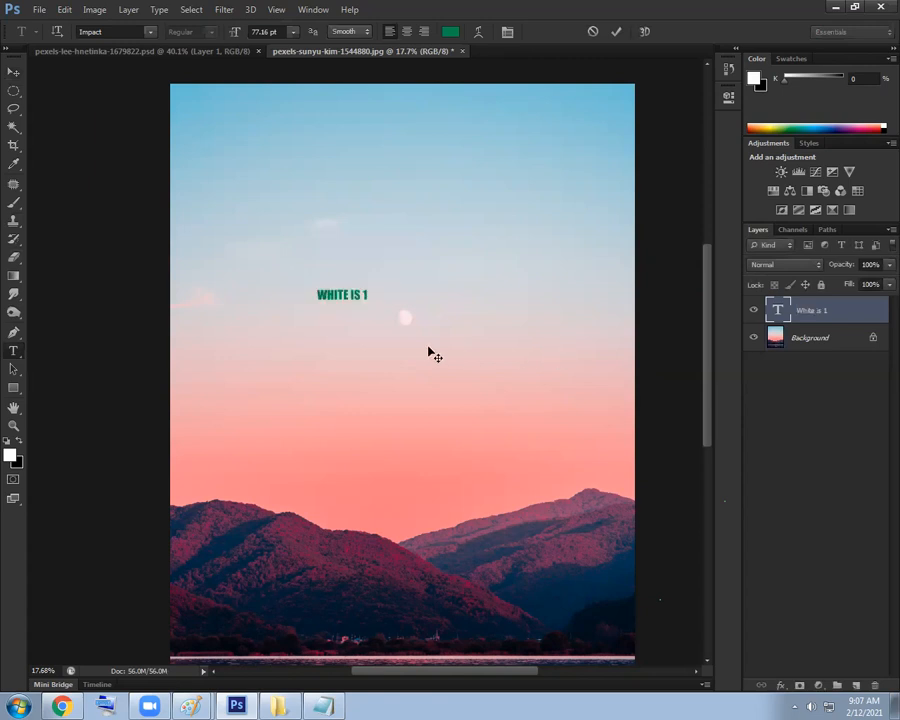
Enlarge the "WHITE IS 1" text to about 511% and move it into the upper part of the sky
{"action": "key", "text": "ctrl+t"}
{"action": "left_click_drag", "start_coordinate": [371, 306], "coordinate": [575, 375]}
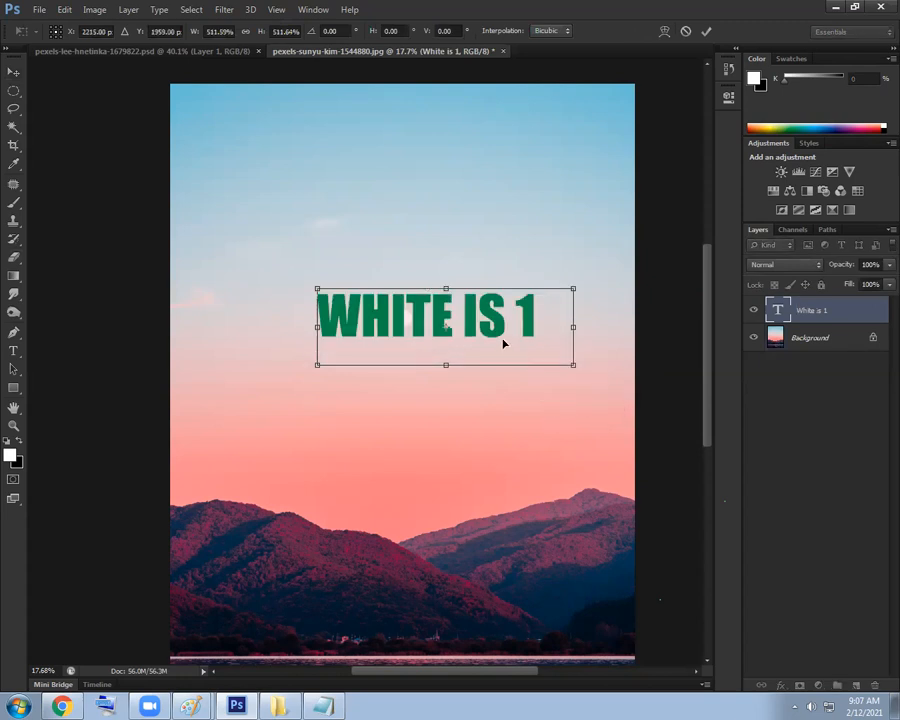
{"action": "left_click_drag", "start_coordinate": [489, 327], "coordinate": [372, 204]}
{"action": "key", "text": "Return"}
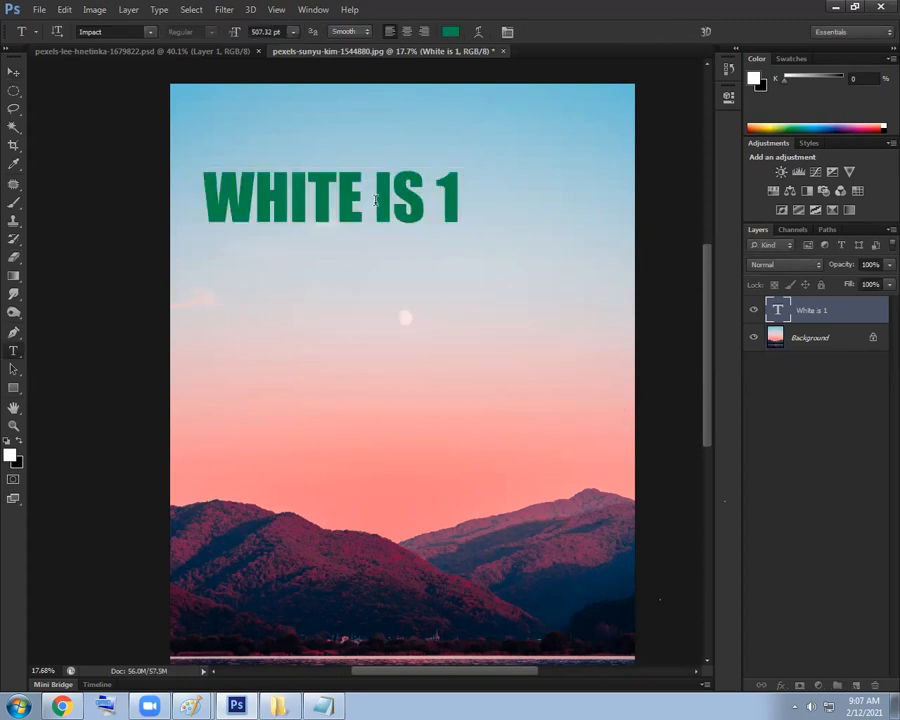
Replace the word "IS" with "=" in the text and shift it horizontally toward the middle of the sky
{"action": "double_click", "coordinate": [418, 200]}
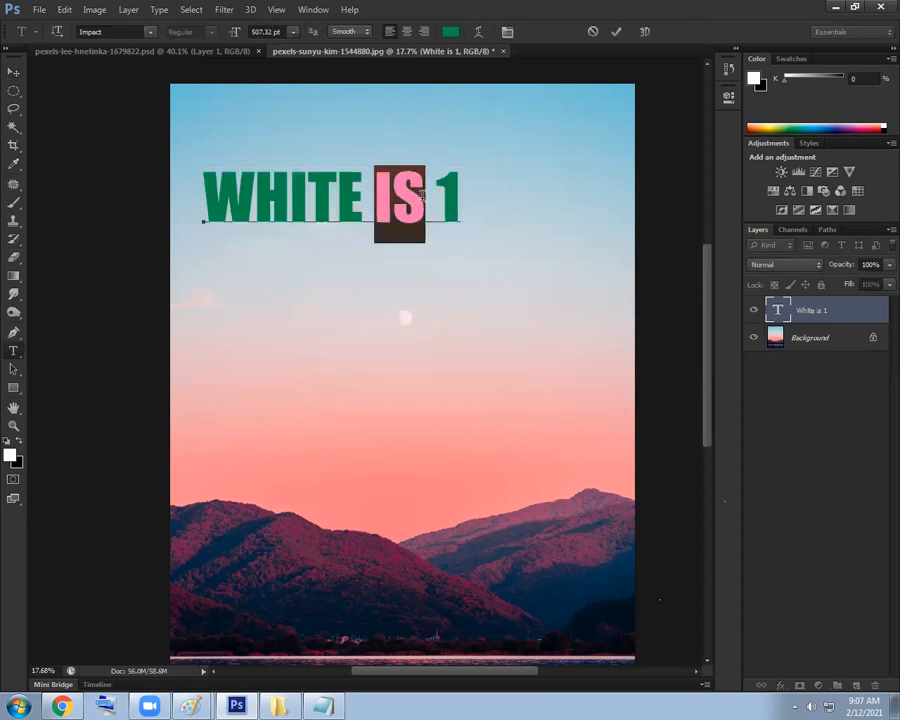
{"action": "type", "text": "="}
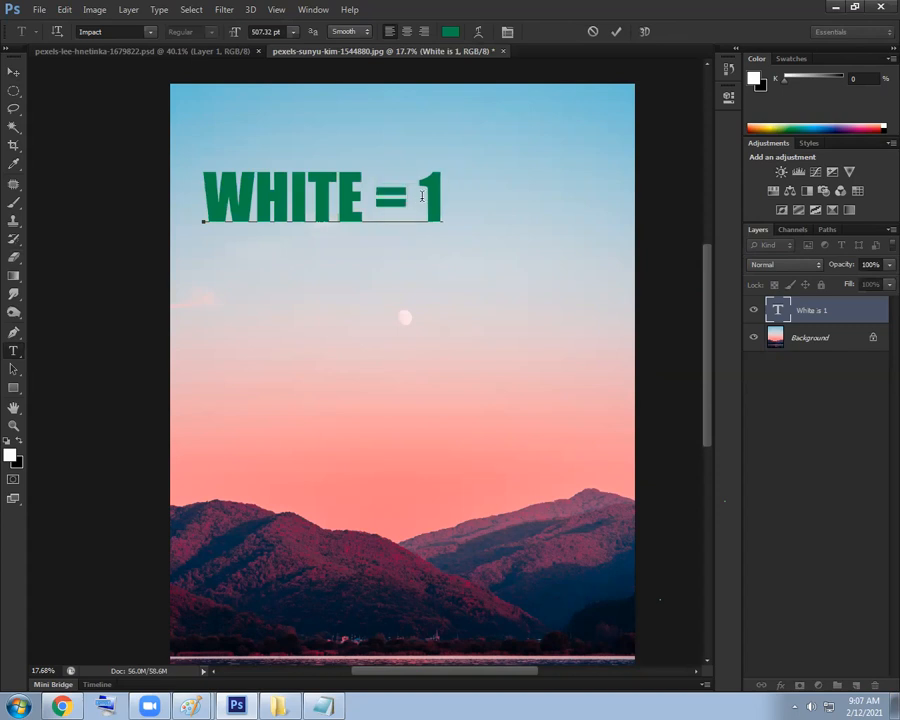
{"action": "key", "text": "ctrl+Return"}
{"action": "key", "text": "v"}
{"action": "left_click_drag", "start_coordinate": [365, 220], "coordinate": [415, 220]}
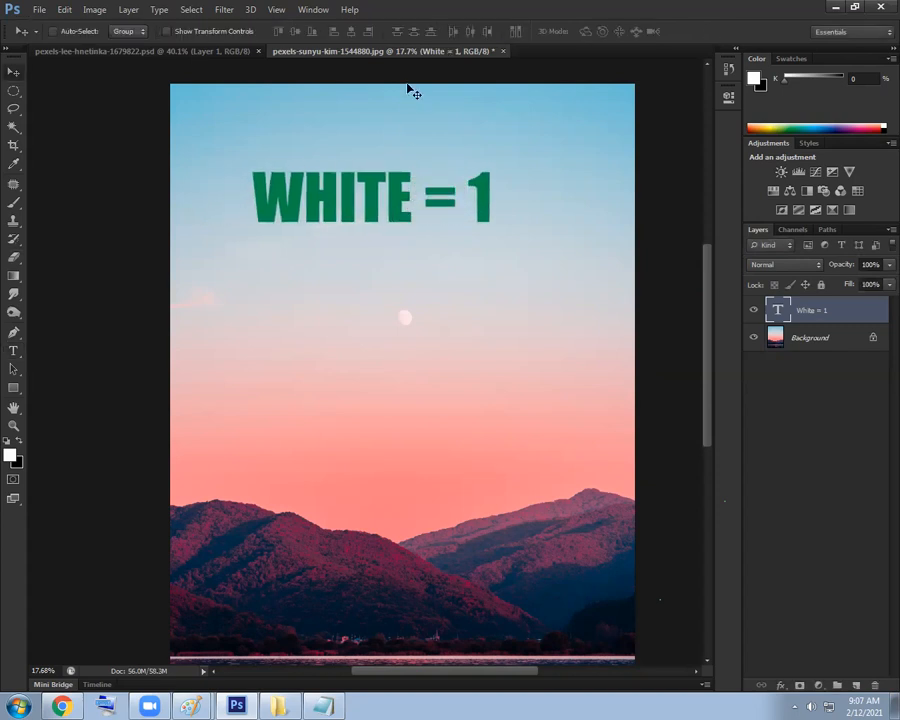
Change the color of the "WHITE = 1" text to white
{"action": "key", "text": "t"}
{"action": "left_click", "coordinate": [447, 30]}
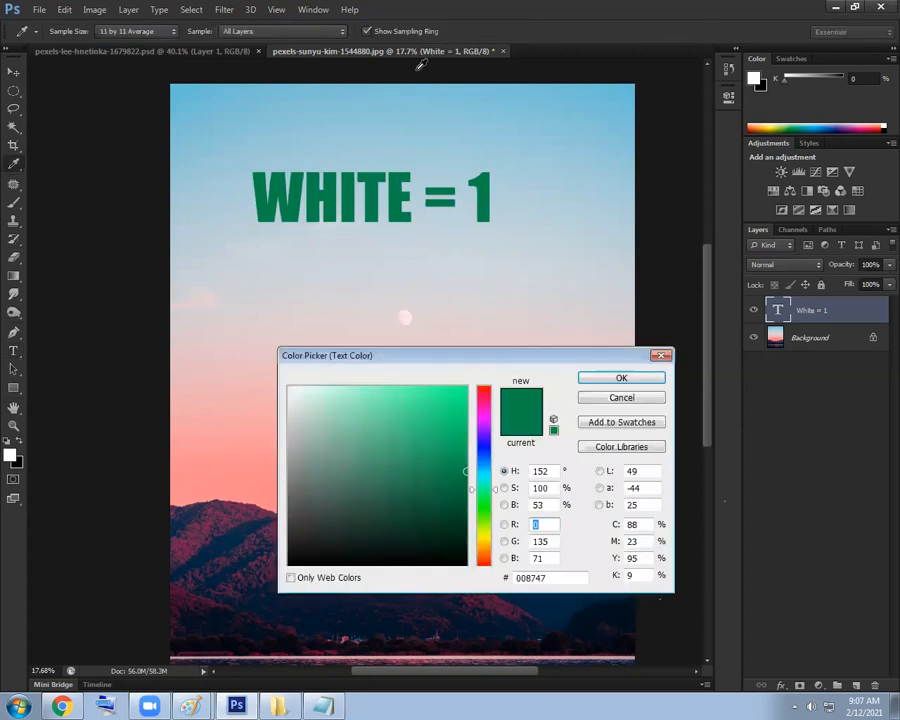
{"action": "left_click", "coordinate": [289, 388]}
{"action": "left_click", "coordinate": [623, 378]}
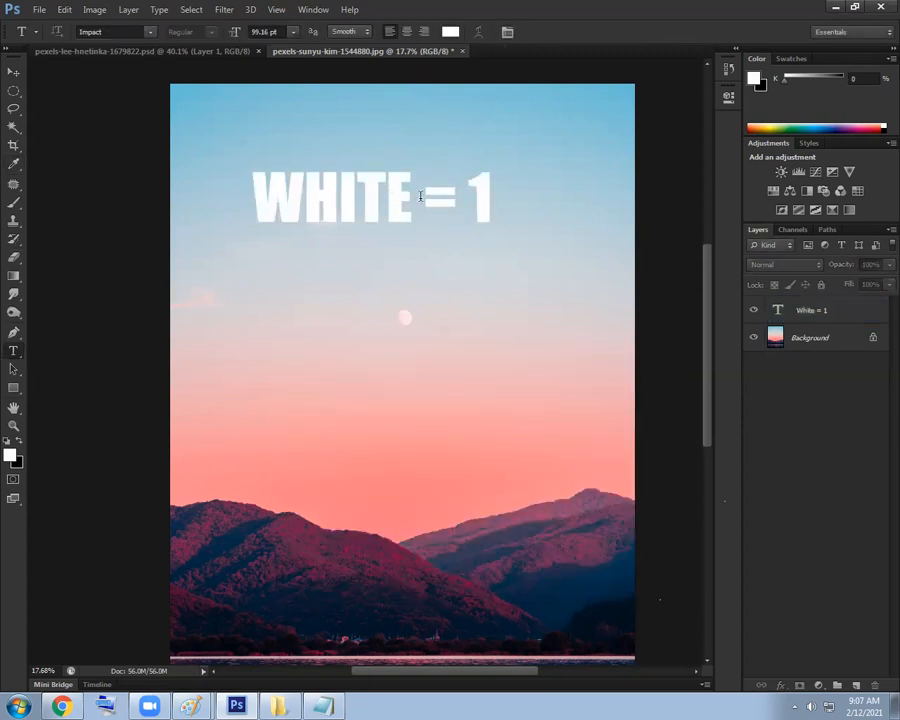
{"action": "key", "text": "v"}
{"action": "left_click", "coordinate": [402, 209]}
{"action": "left_click", "coordinate": [428, 269]}
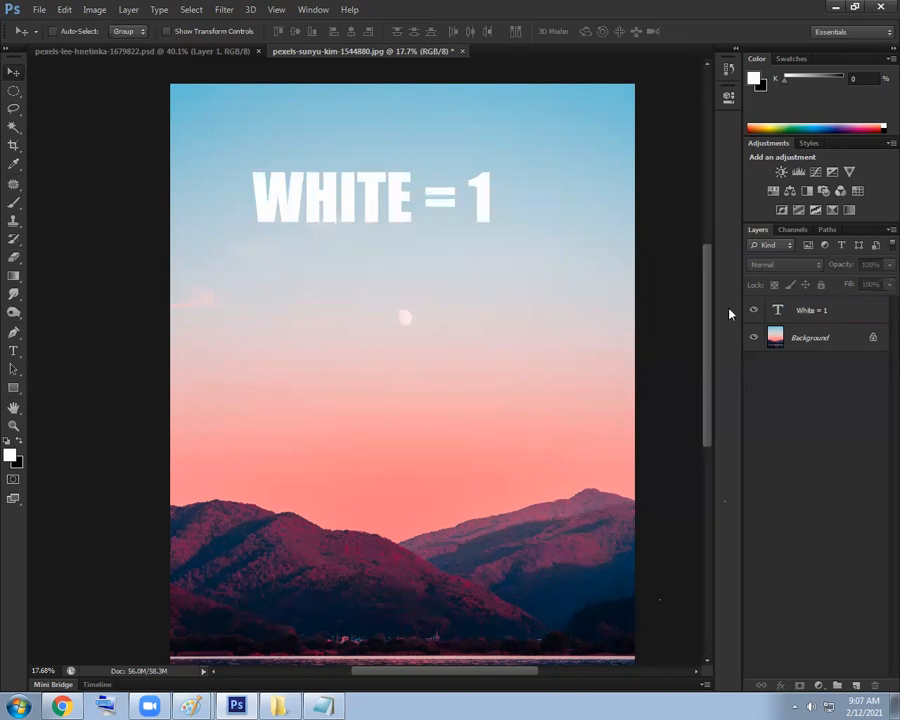
Set the "White = 1" text layer's blending mode to Multiply
{"action": "left_click", "coordinate": [795, 310]}
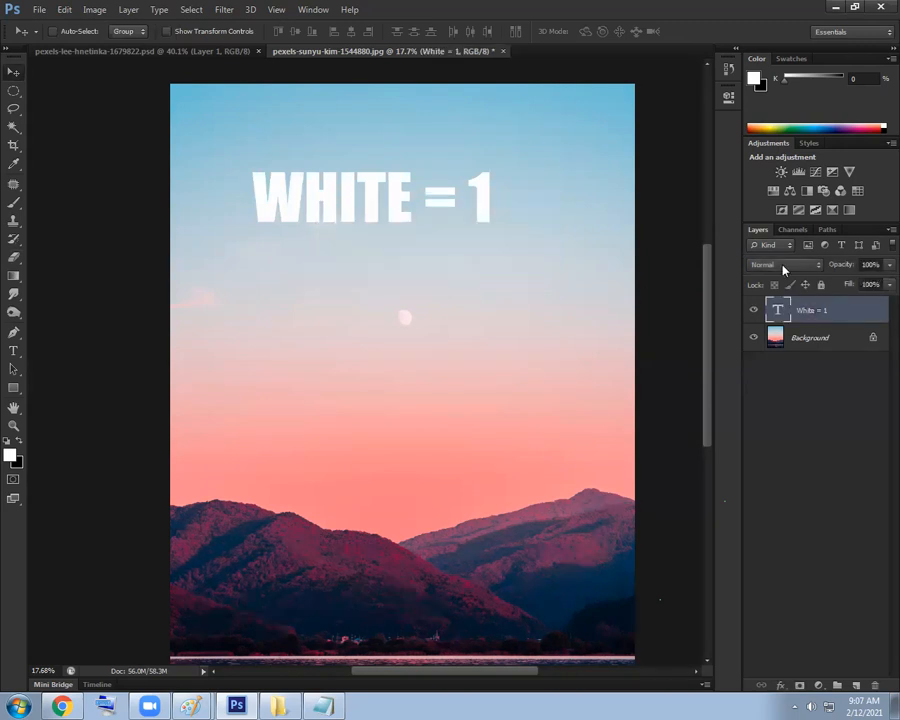
{"action": "left_click", "coordinate": [784, 265]}
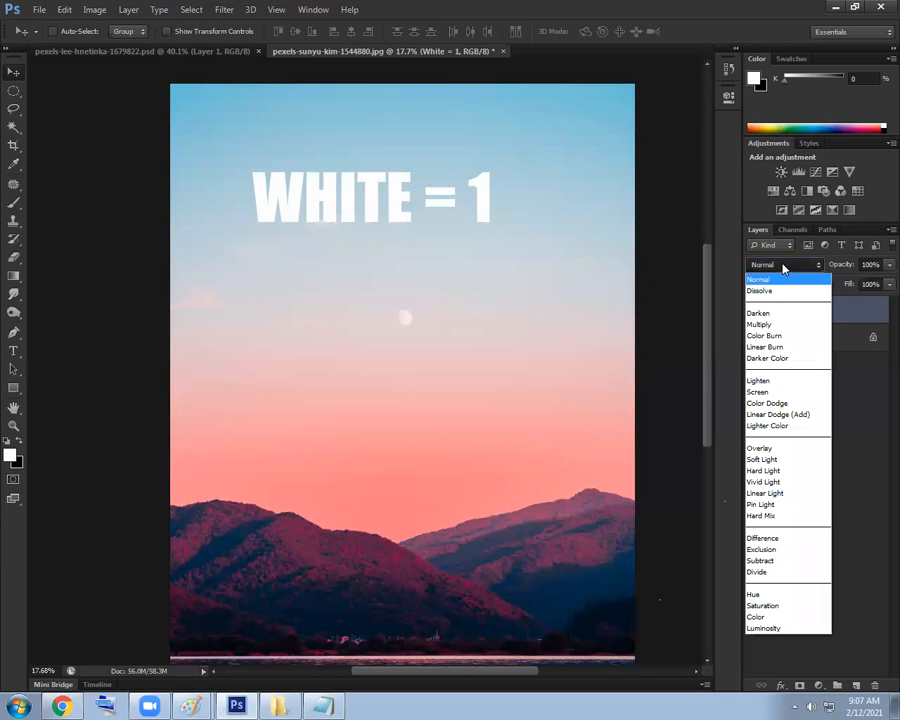
{"action": "left_click", "coordinate": [775, 322]}
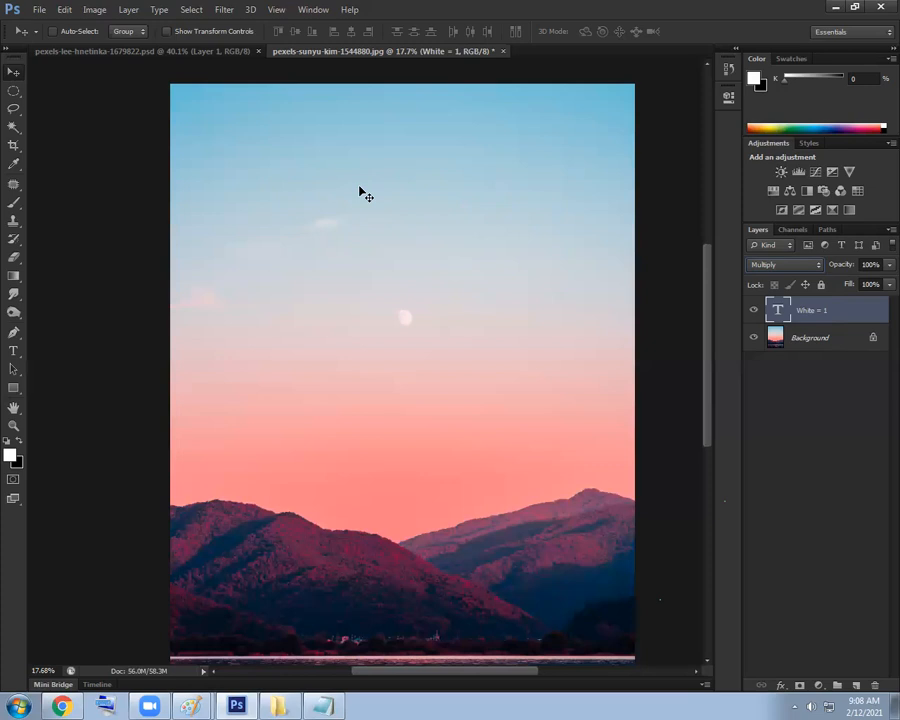
Set the "White = 1" text layer's blending mode back to Normal
{"action": "left_click", "coordinate": [757, 412]}
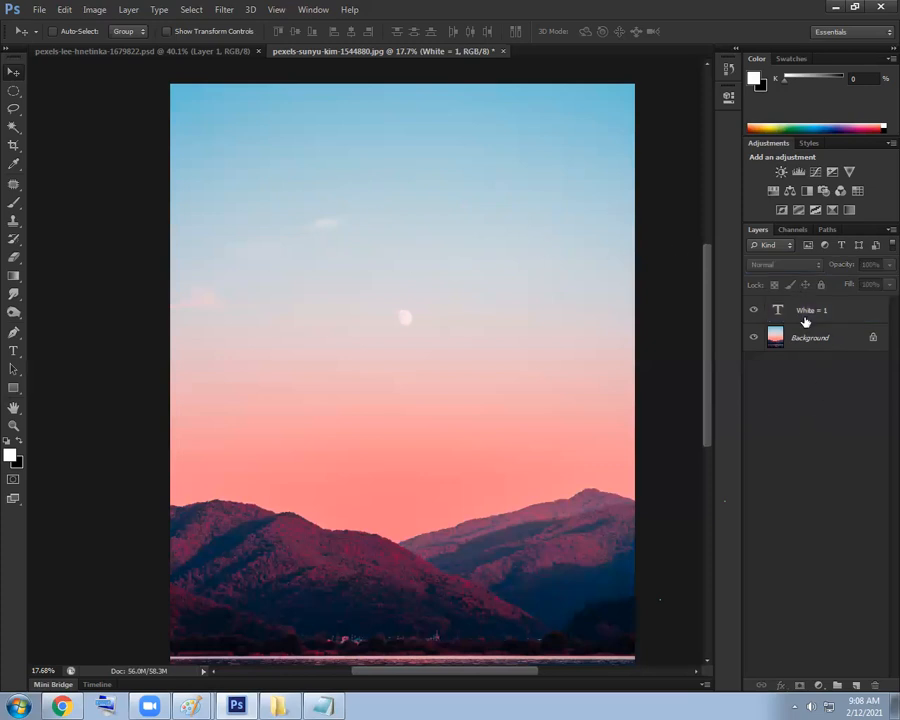
{"action": "left_click", "coordinate": [805, 321]}
{"action": "left_click", "coordinate": [784, 265]}
{"action": "left_click", "coordinate": [810, 283]}
{"action": "left_click", "coordinate": [826, 398]}
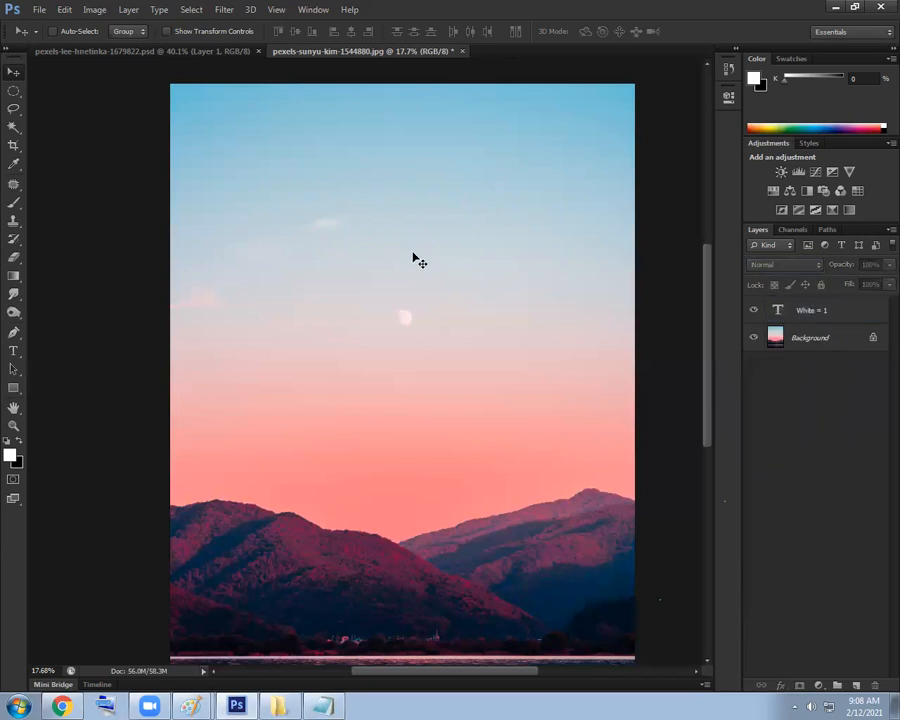
{"action": "left_click", "coordinate": [394, 308]}
{"action": "left_click", "coordinate": [436, 269]}
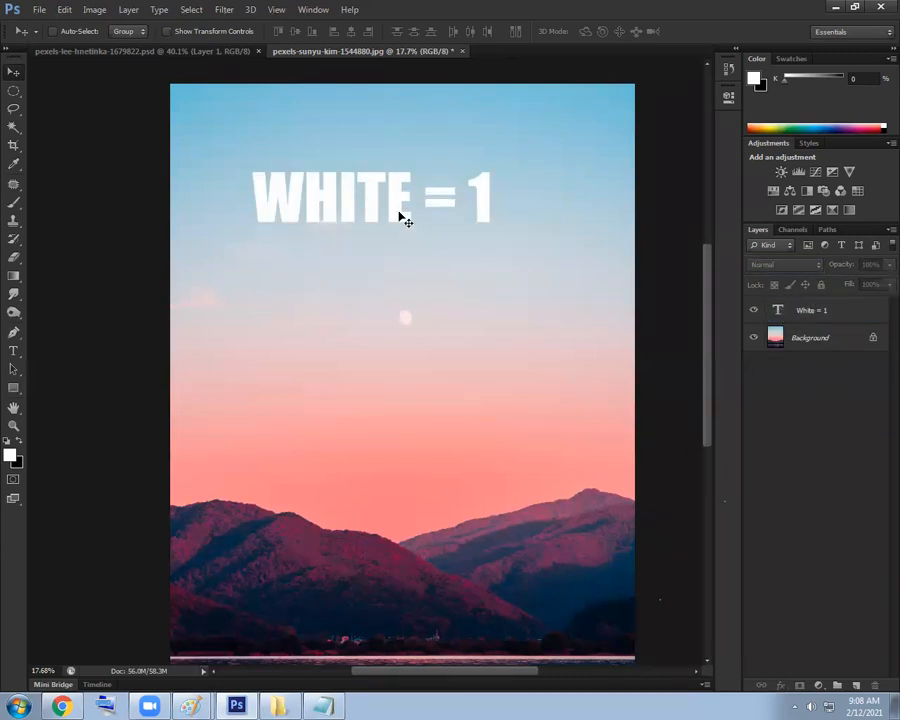
{"action": "left_click", "coordinate": [402, 215]}
{"action": "left_click", "coordinate": [436, 268]}
Duplicate the "WHITE = 1" text directly below the original and change the copy to read "GRAY = 0.5"
{"action": "left_click", "coordinate": [830, 314]}
{"action": "left_click_drag", "start_coordinate": [394, 217], "coordinate": [197, 297]}
{"action": "type", "text": "t"}
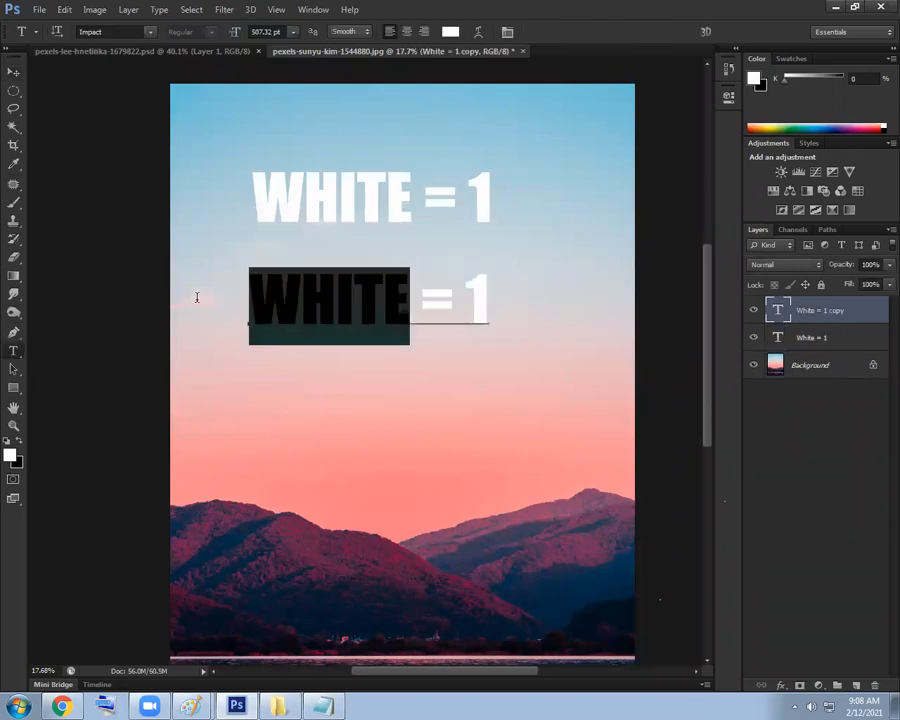
{"action": "type", "text": "GRAY"}
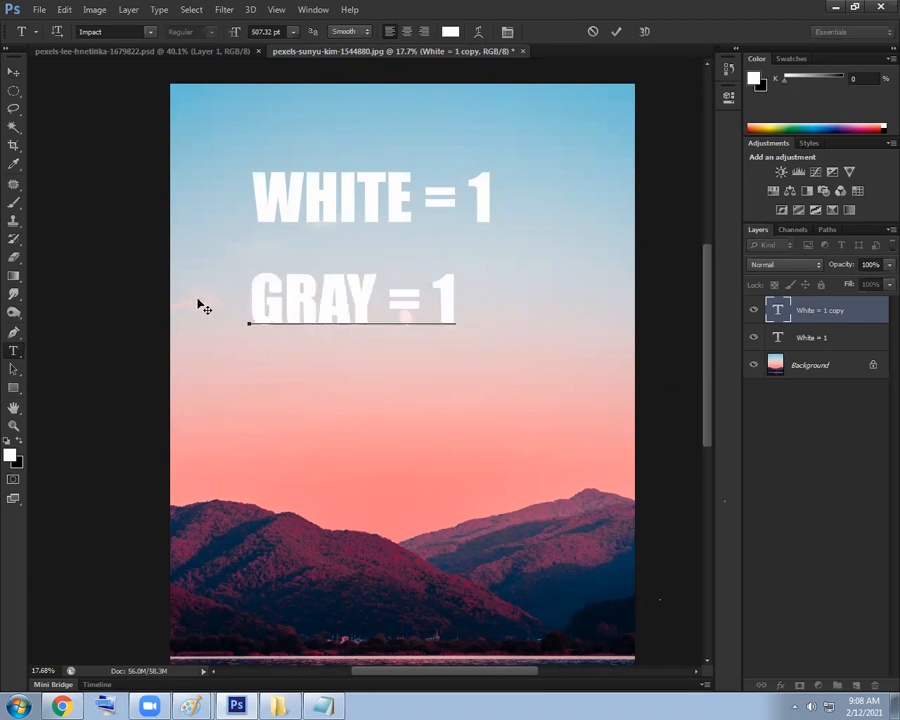
{"action": "key", "text": "BackSpace"}
{"action": "type", "text": "0.5"}
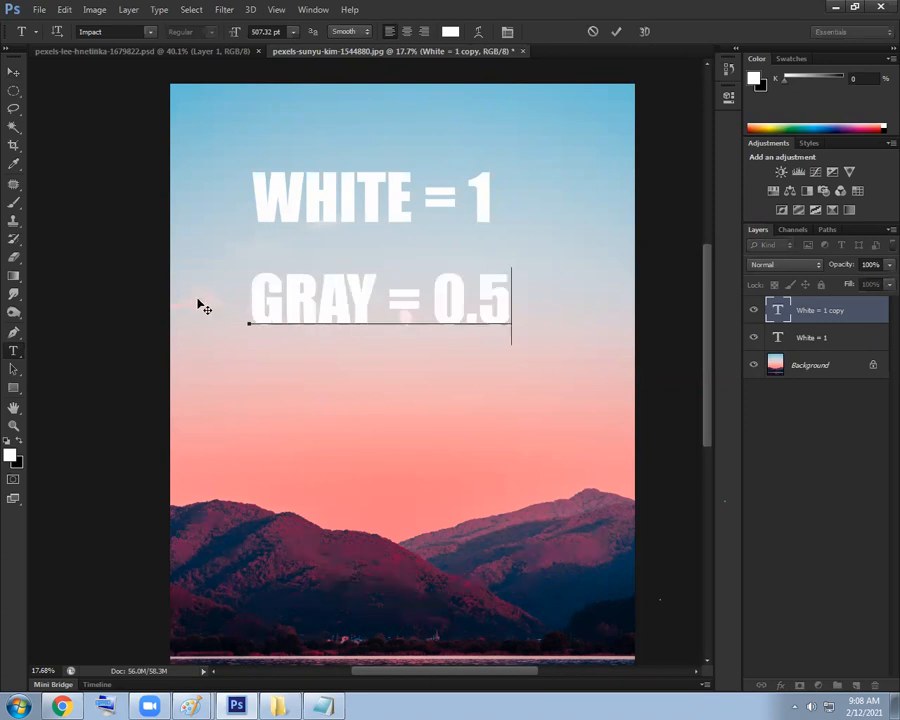
{"action": "key", "text": "ctrl+Return"}
Duplicate the "GRAY = 0.5" text lower in the sky and change the copy to read "BLACK = 0"
{"action": "key", "text": "v"}
{"action": "left_click_drag", "start_coordinate": [364, 304], "coordinate": [369, 434]}
{"action": "key", "text": "t"}
{"action": "left_click_drag", "start_coordinate": [385, 435], "coordinate": [167, 438]}
{"action": "type", "text": "B"}
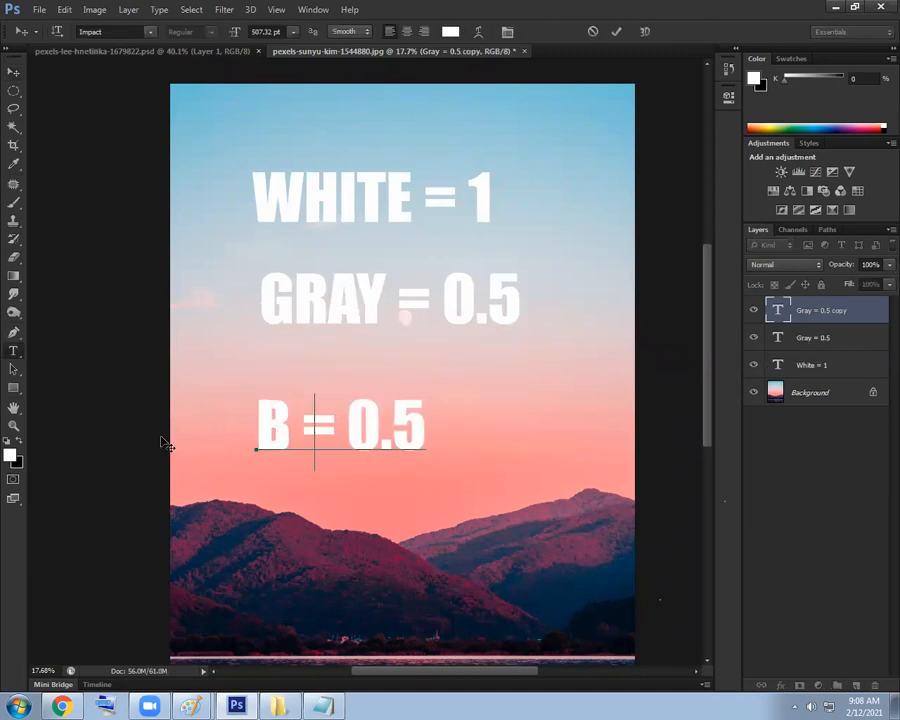
{"action": "type", "text": "LACK"}
{"action": "key", "text": "End"}
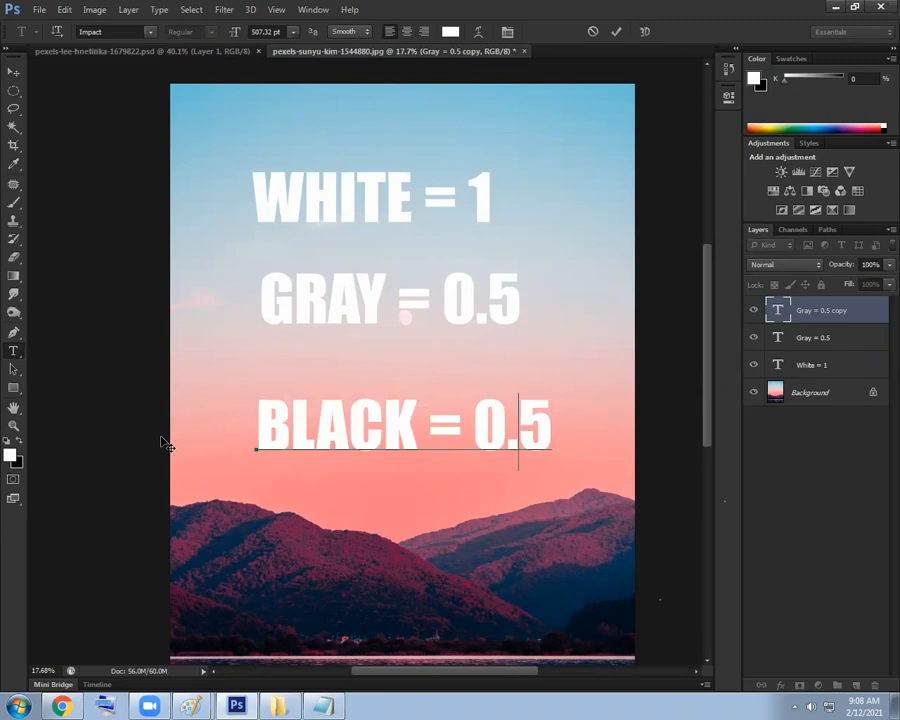
{"action": "key", "text": "BackSpace"}
{"action": "key", "text": "BackSpace"}
{"action": "key", "text": "ctrl+Return"}
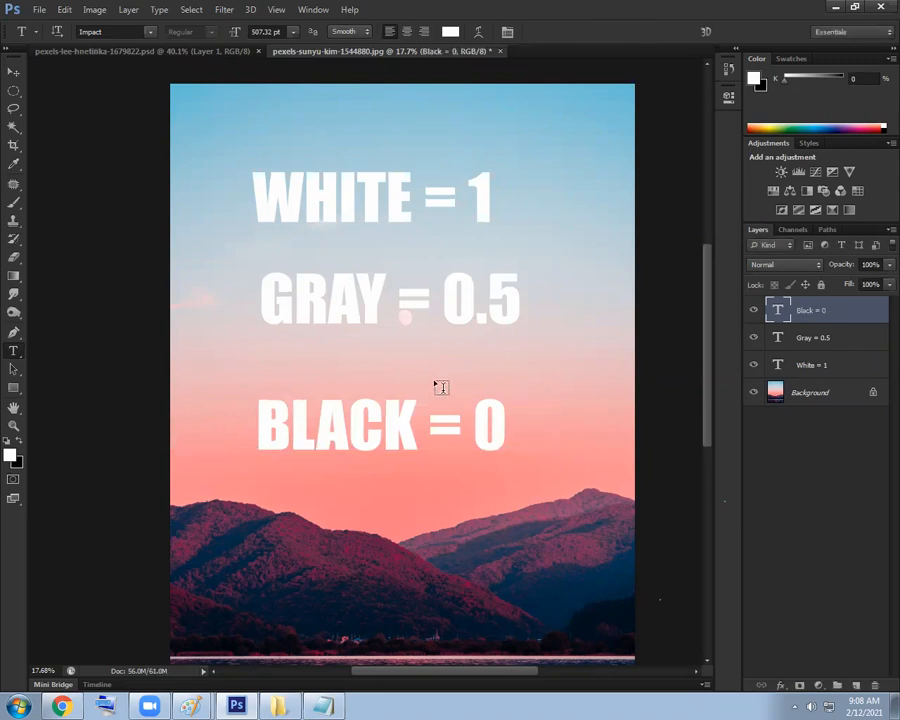
{"action": "left_click", "coordinate": [835, 366], "text": "shift"}
{"action": "key", "text": "ctrl+e"}
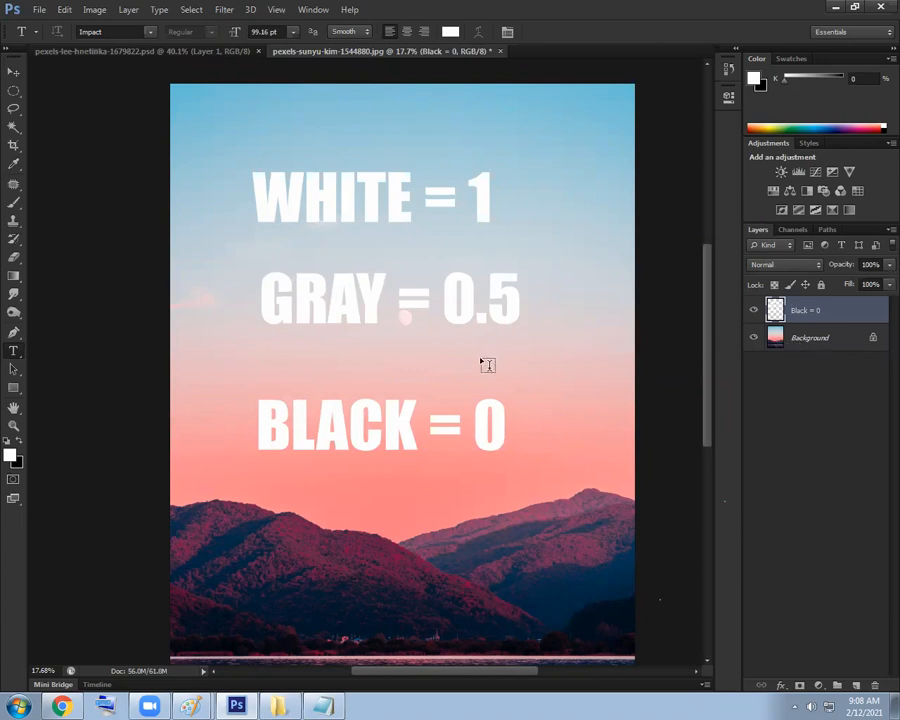
{"action": "key", "text": "ctrl+z"}
With the "Gray = 0.5" layer selected, set the foreground color to a neutral gray of 50% brightness
{"action": "key", "text": "v"}
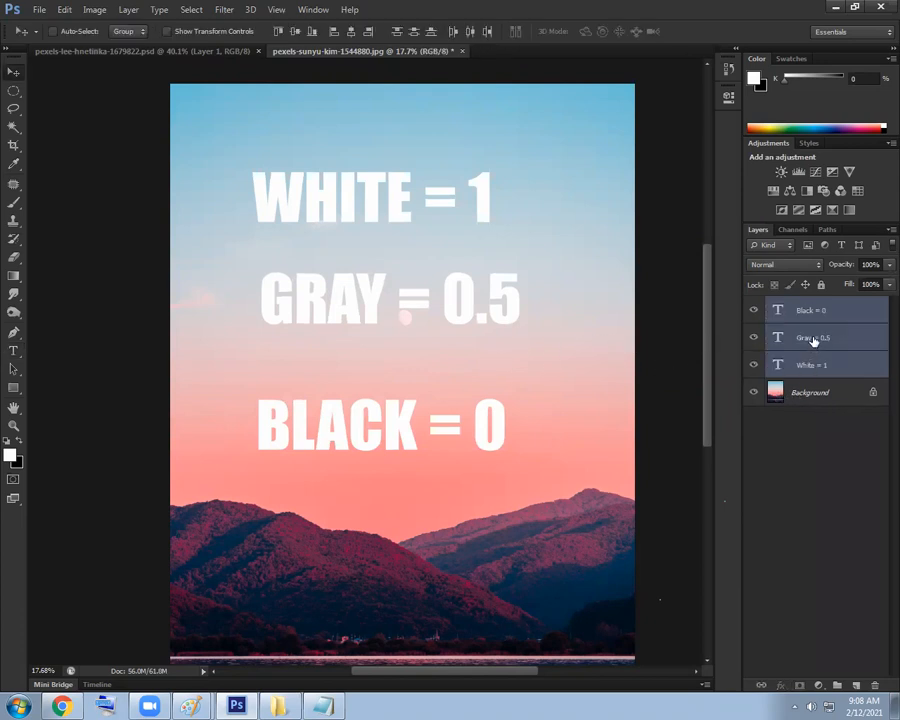
{"action": "left_click", "coordinate": [815, 338]}
{"action": "left_click", "coordinate": [10, 455]}
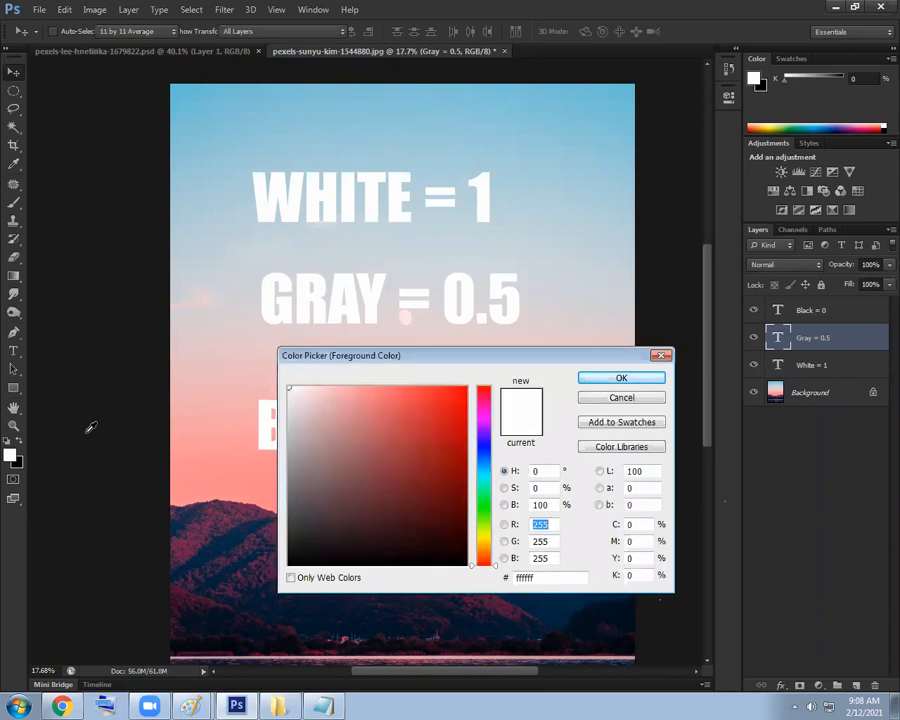
{"action": "double_click", "coordinate": [553, 503]}
{"action": "type", "text": "50"}
{"action": "left_click", "coordinate": [621, 379]}
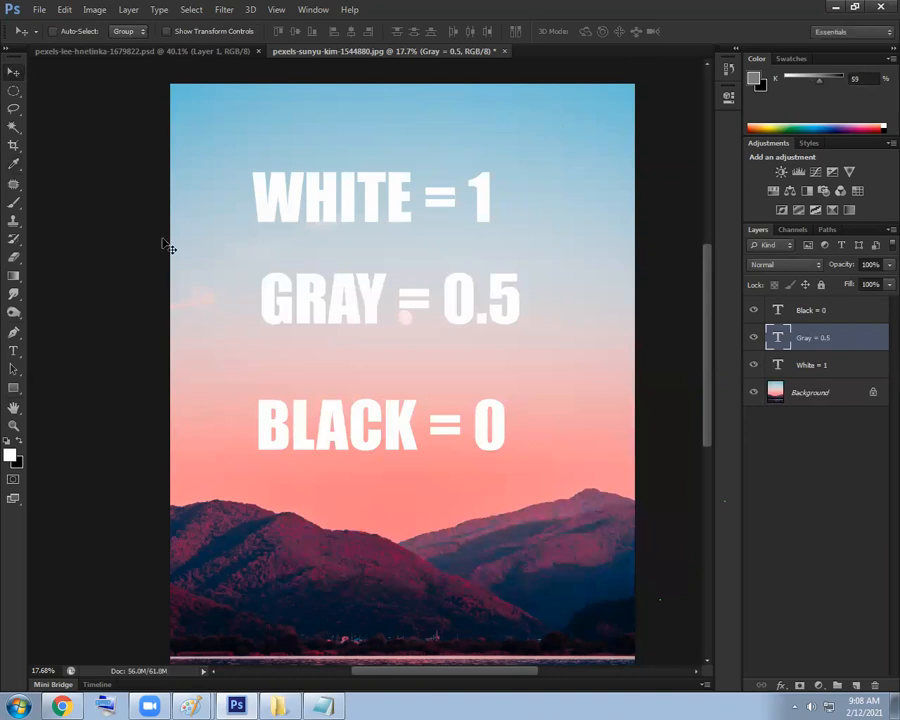
Change the text color of the "Gray = 0.5" layer to a neutral gray of 50% brightness
{"action": "key", "text": "t"}
{"action": "left_click", "coordinate": [449, 31]}
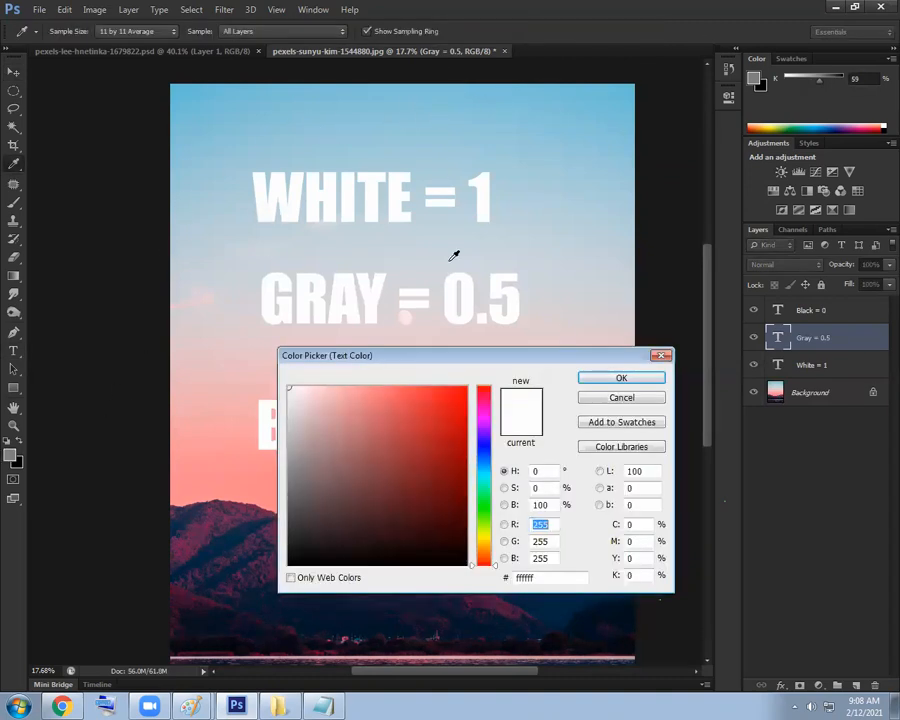
{"action": "left_click_drag", "start_coordinate": [313, 464], "coordinate": [221, 464]}
{"action": "left_click_drag", "start_coordinate": [546, 507], "coordinate": [478, 512]}
{"action": "type", "text": "50"}
{"action": "left_click", "coordinate": [620, 377]}
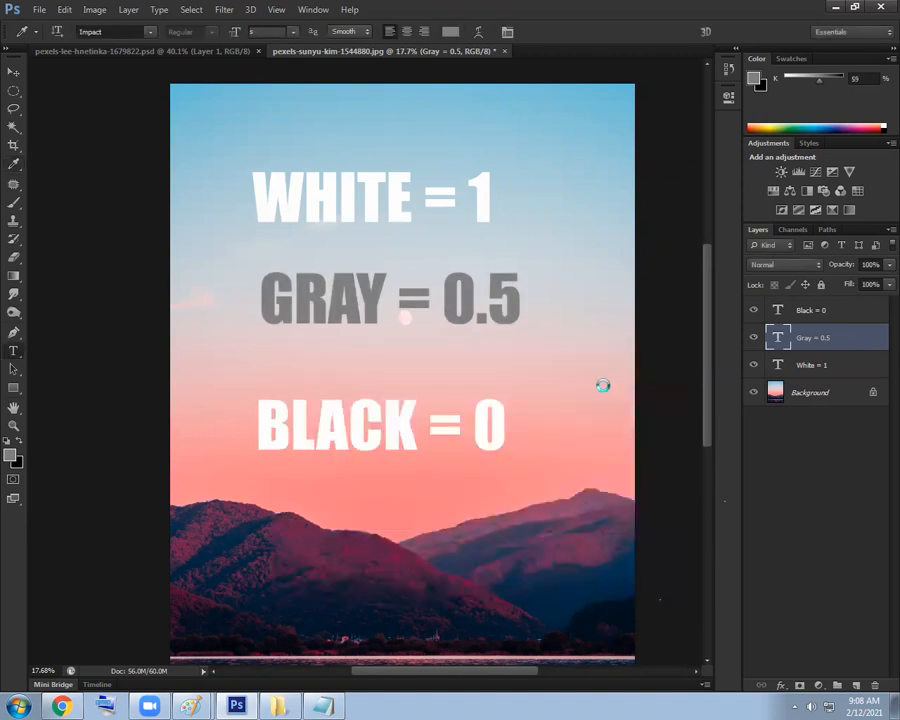
Change the text color of the "Black = 0" layer to black by setting the brightness to 0%
{"action": "left_click", "coordinate": [805, 310]}
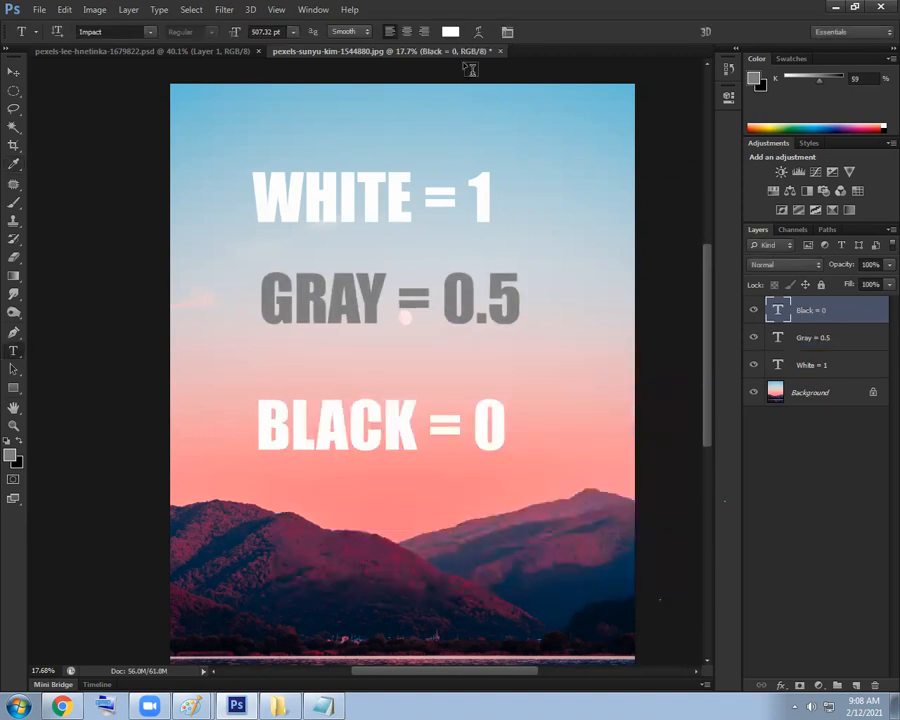
{"action": "left_click", "coordinate": [450, 33]}
{"action": "key", "text": "shift+Tab"}
{"action": "type", "text": "0"}
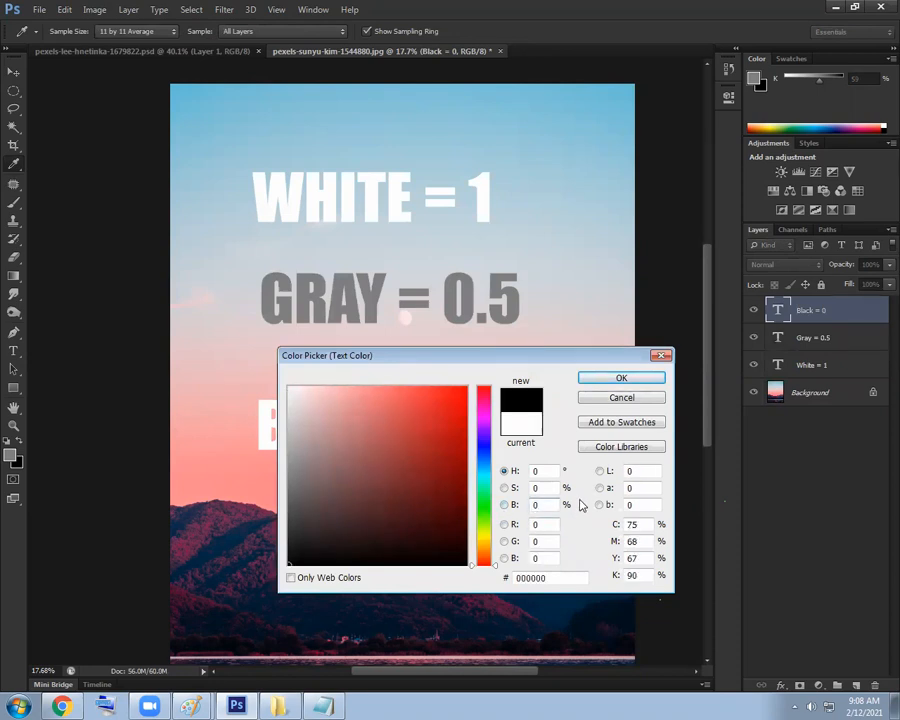
{"action": "left_click", "coordinate": [621, 378]}
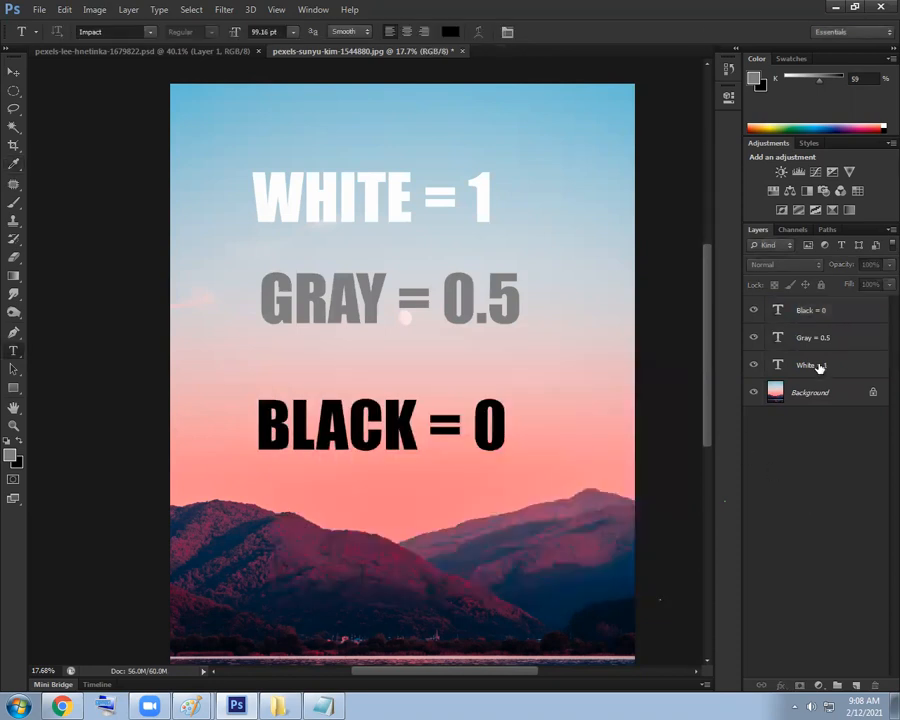
Merge the white, gray and black text layers into one layer and shift it slightly to the right
{"action": "left_click", "coordinate": [814, 364]}
{"action": "left_click", "coordinate": [818, 310], "text": "shift"}
{"action": "key", "text": "ctrl+e"}
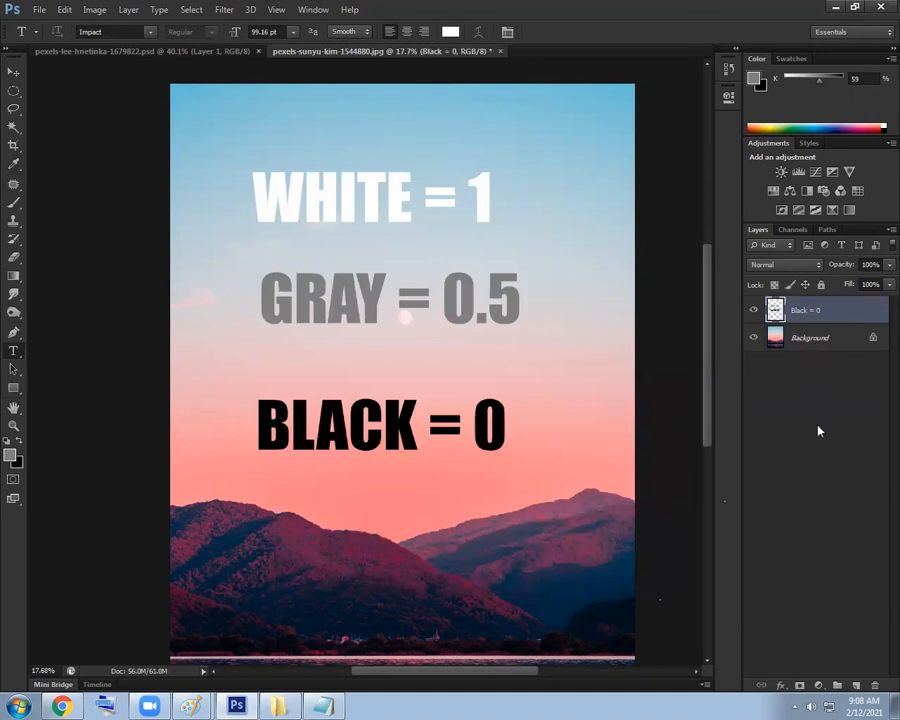
{"action": "key", "text": "v"}
{"action": "left_click_drag", "start_coordinate": [398, 201], "coordinate": [412, 198]}
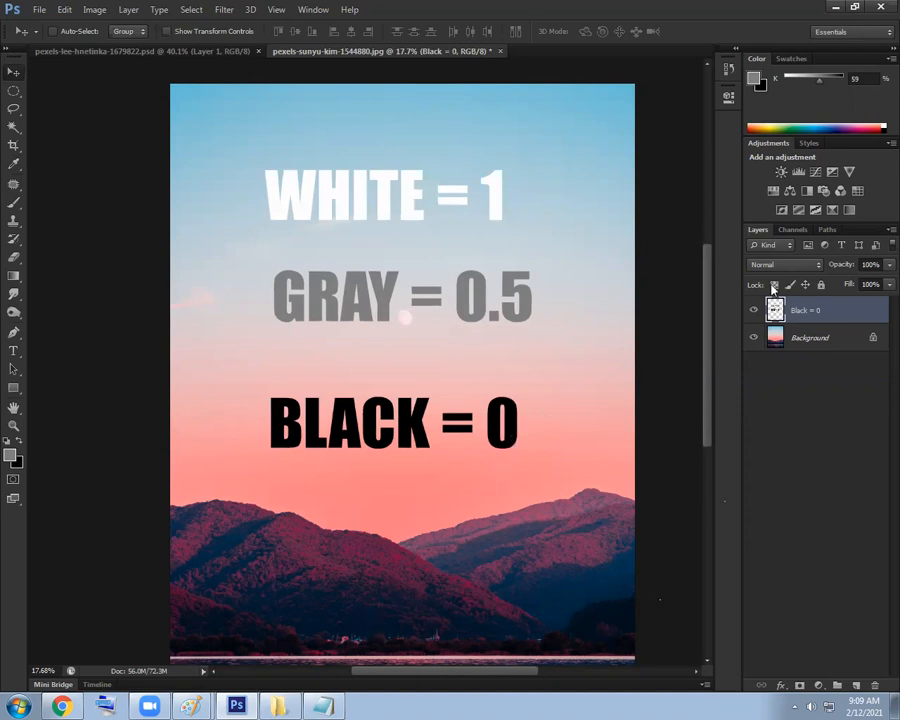
Set the merged text layer's blending mode to Multiply and inspect the gray "0.5" up close
{"action": "left_click", "coordinate": [789, 265]}
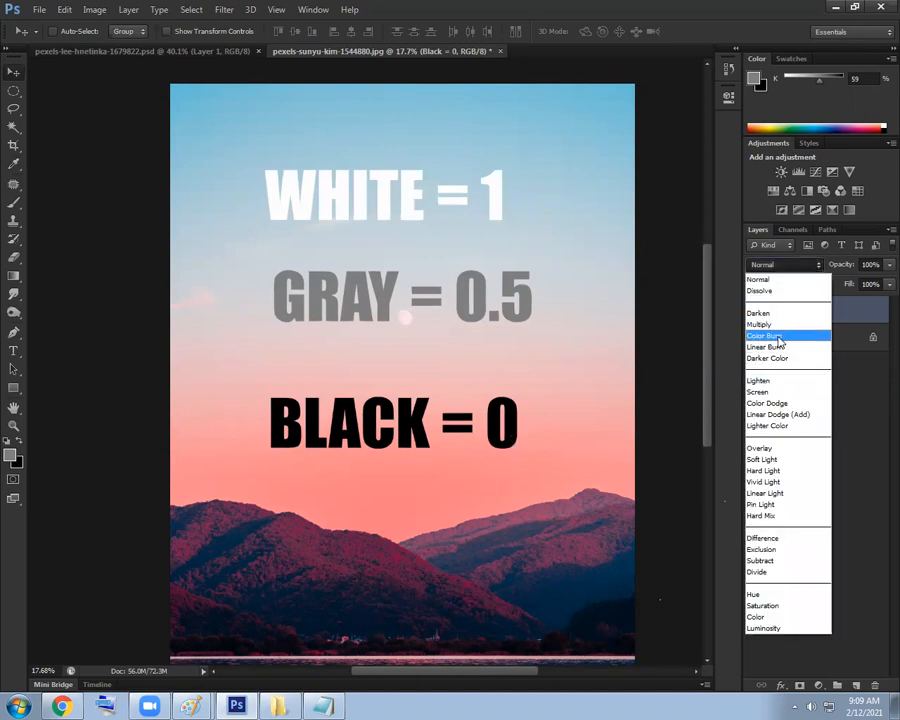
{"action": "left_click", "coordinate": [770, 319]}
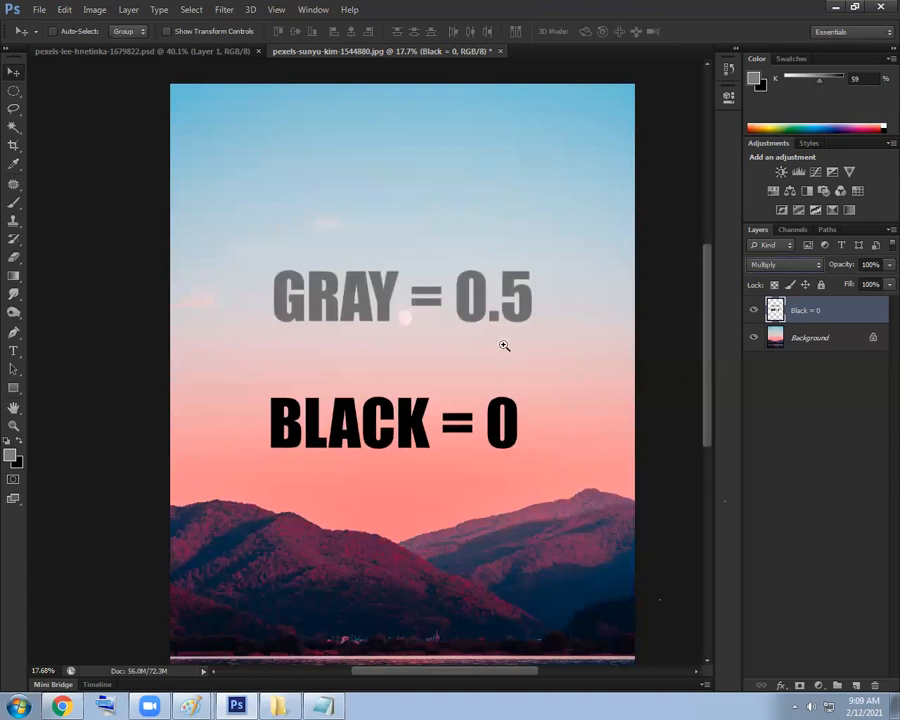
{"action": "scroll", "coordinate": [538, 364], "scroll_direction": "up", "scroll_amount": 5}
{"action": "scroll", "coordinate": [528, 398], "scroll_direction": "up", "scroll_amount": 5}
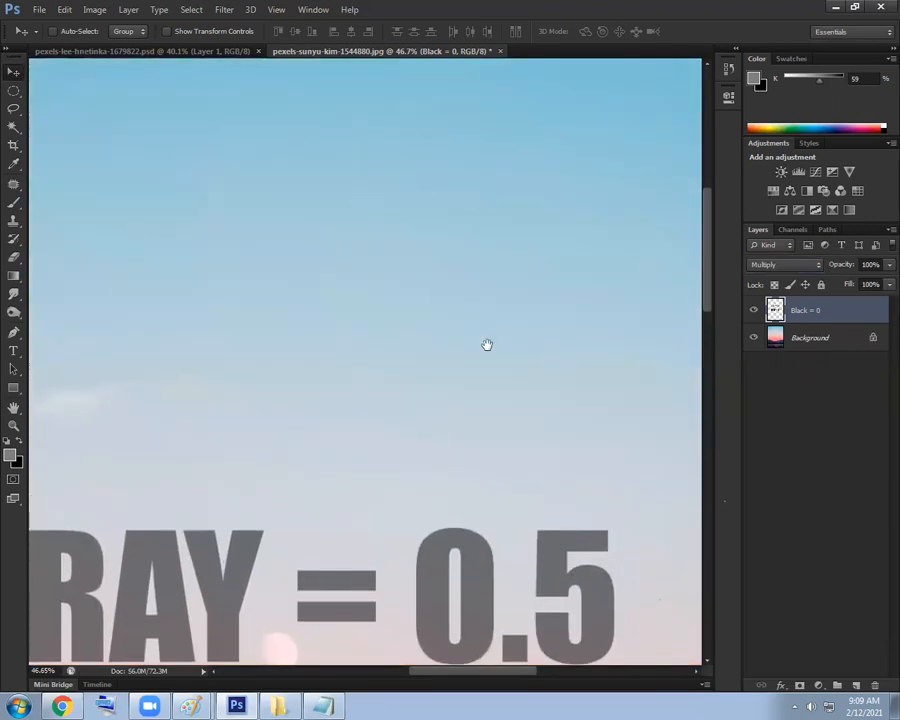
{"action": "scroll", "coordinate": [460, 256], "scroll_direction": "down", "scroll_amount": 4}
{"action": "scroll", "coordinate": [481, 276], "scroll_direction": "up", "scroll_amount": 1}
{"action": "scroll", "coordinate": [481, 276], "scroll_direction": "up", "scroll_amount": 1}
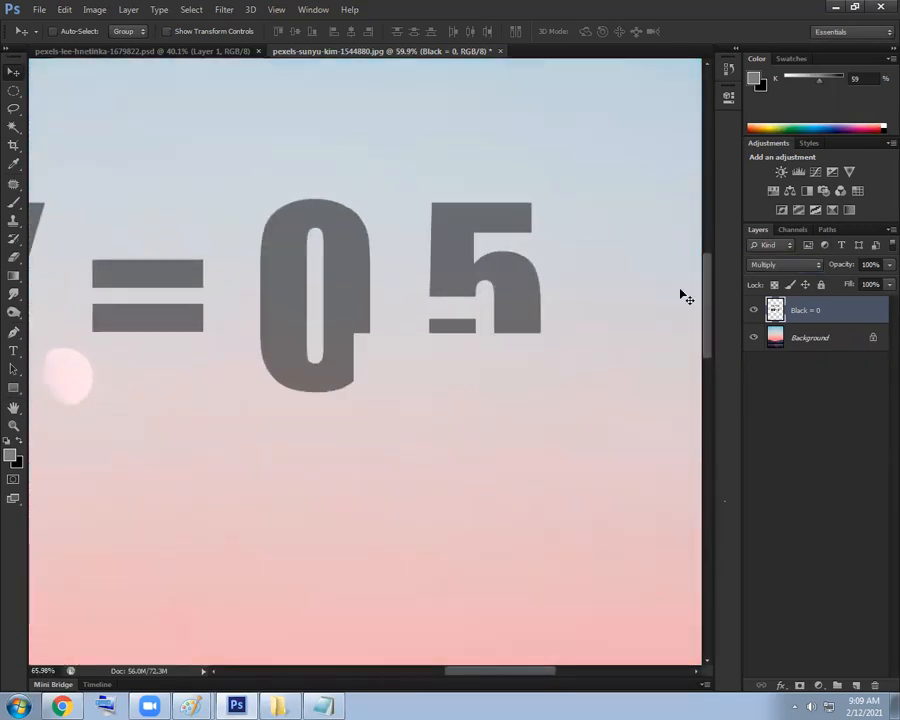
Switch the merged text layer's blending mode to Normal and back to Multiply to compare the gray "0.5"
{"action": "left_click", "coordinate": [782, 265]}
{"action": "left_click", "coordinate": [778, 279]}
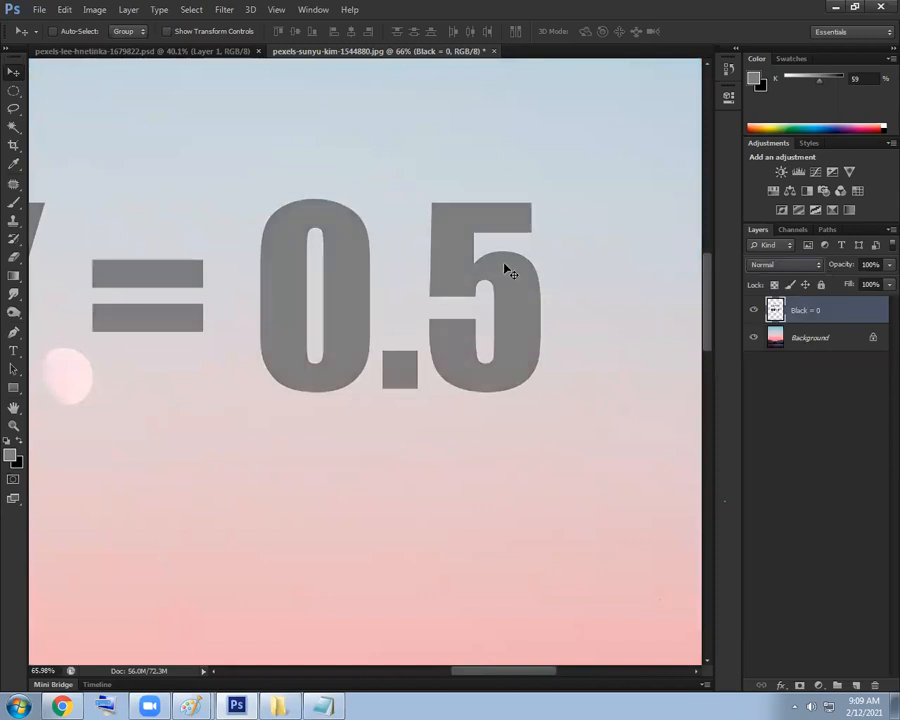
{"action": "scroll", "coordinate": [530, 304], "scroll_direction": "up", "scroll_amount": 3}
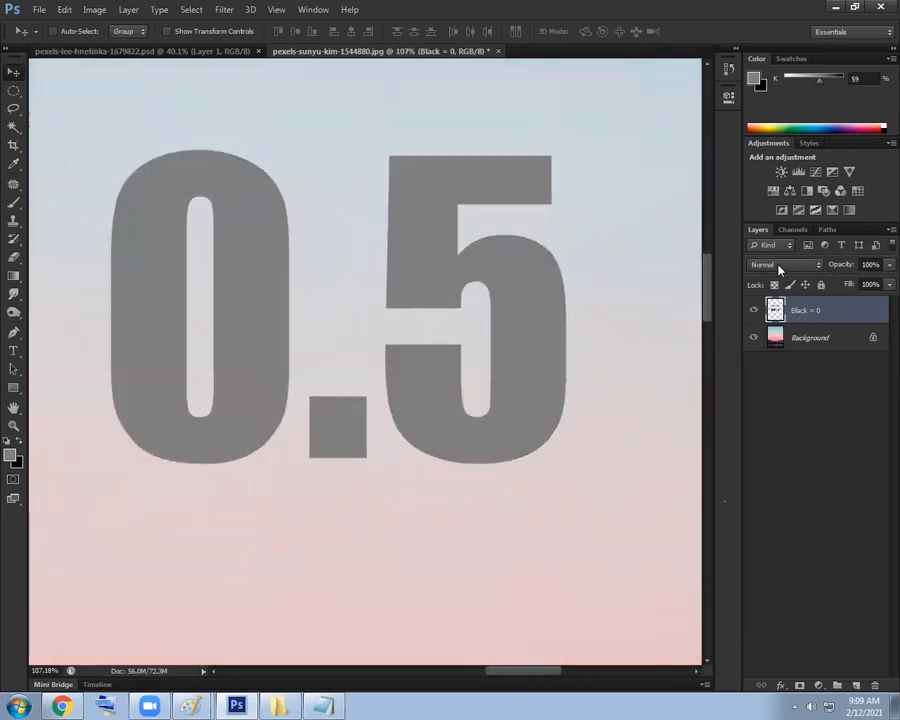
{"action": "left_click", "coordinate": [780, 266]}
{"action": "left_click", "coordinate": [765, 324]}
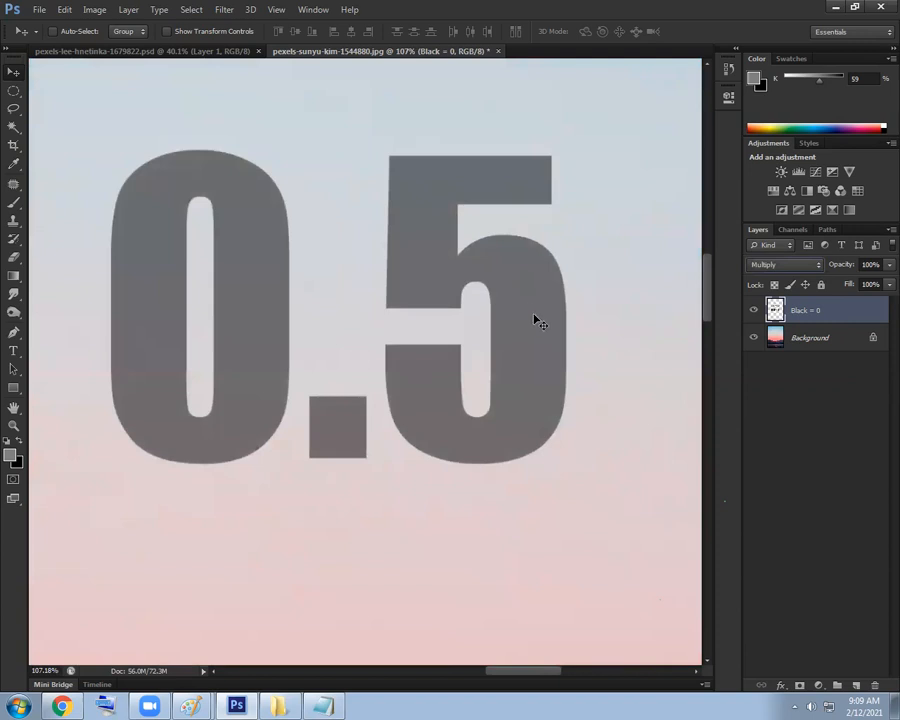
{"action": "scroll", "coordinate": [538, 322], "scroll_direction": "down", "scroll_amount": 10}
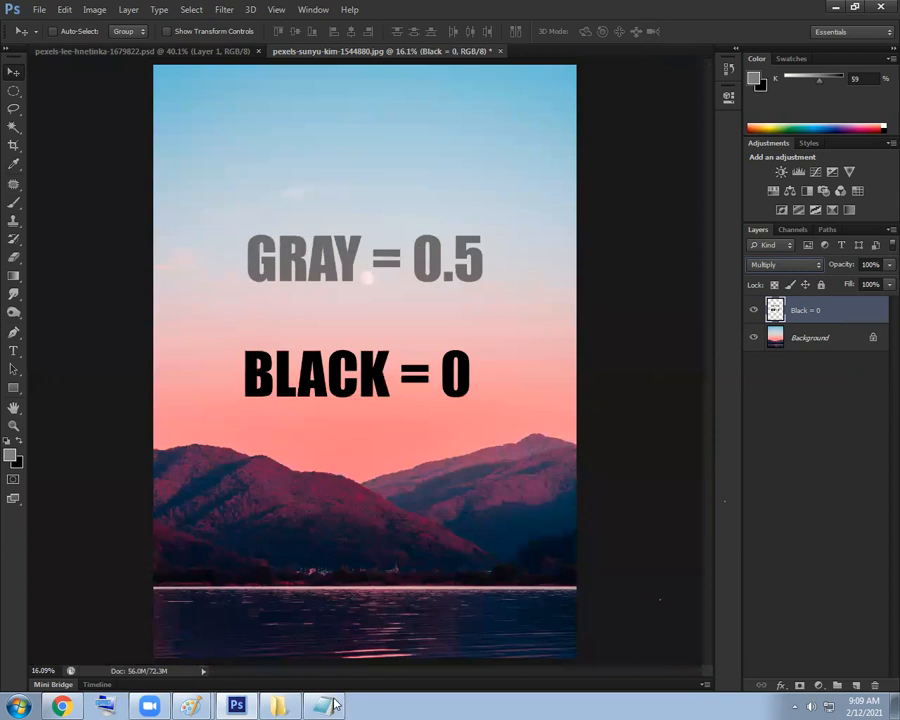
Switch to notes.txt in Notepad and add the line "bright colors disappear" under the "Mutiply:" heading
{"action": "mouse_move", "coordinate": [322, 706]}
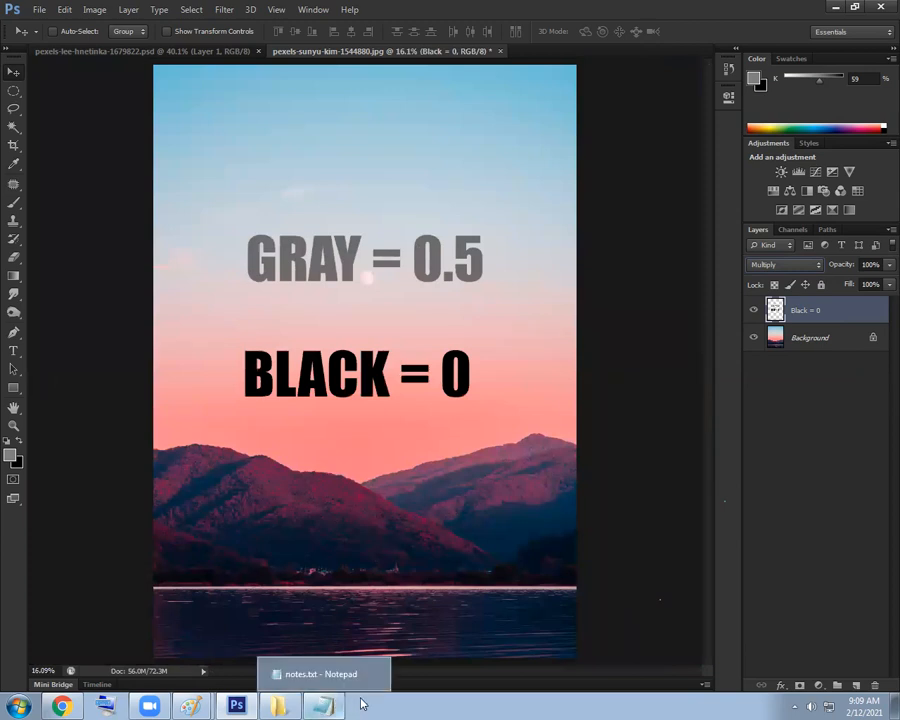
{"action": "left_click", "coordinate": [322, 706]}
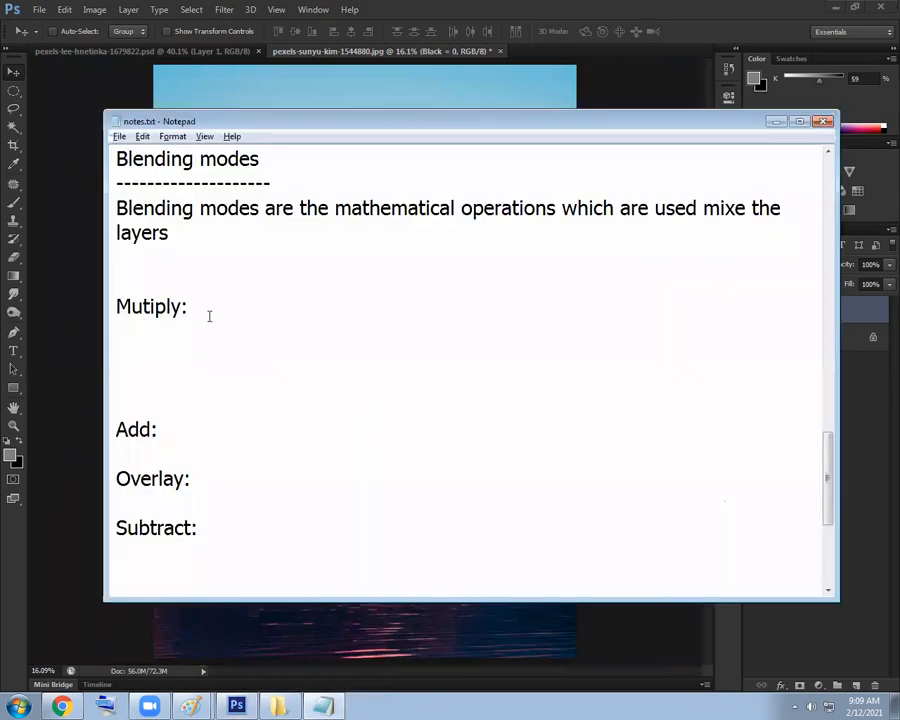
{"action": "key", "text": "Return"}
{"action": "type", "text": "b"}
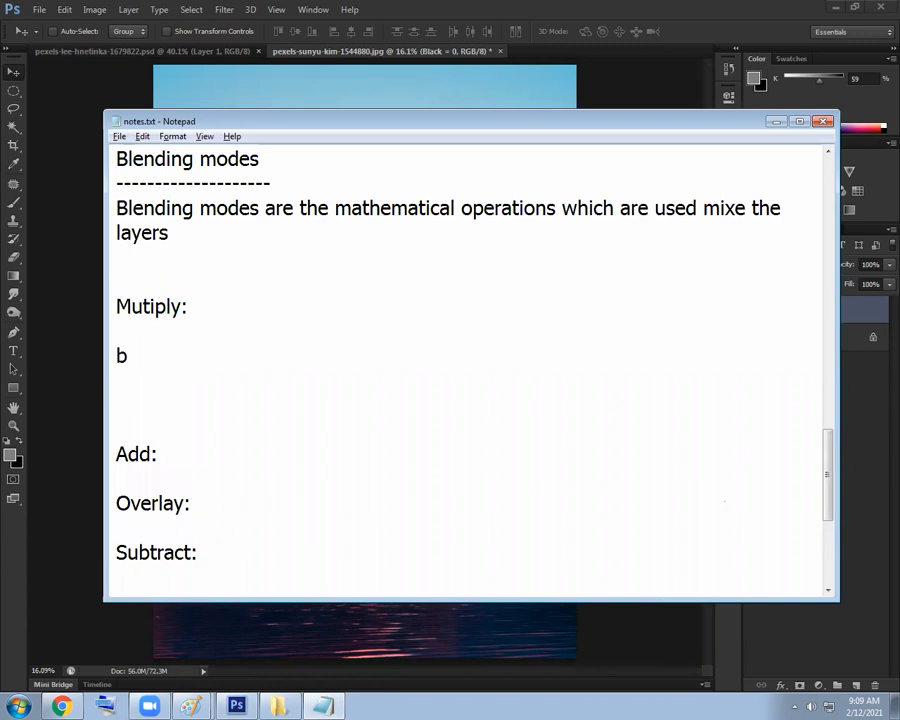
{"action": "type", "text": "right colors d"}
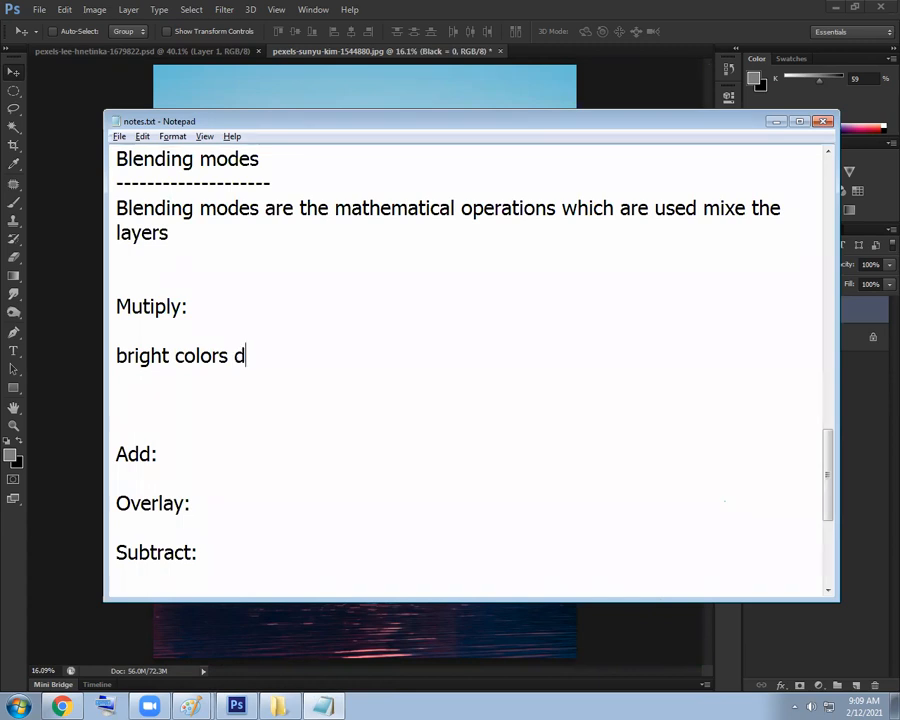
{"action": "type", "text": "isappe"}
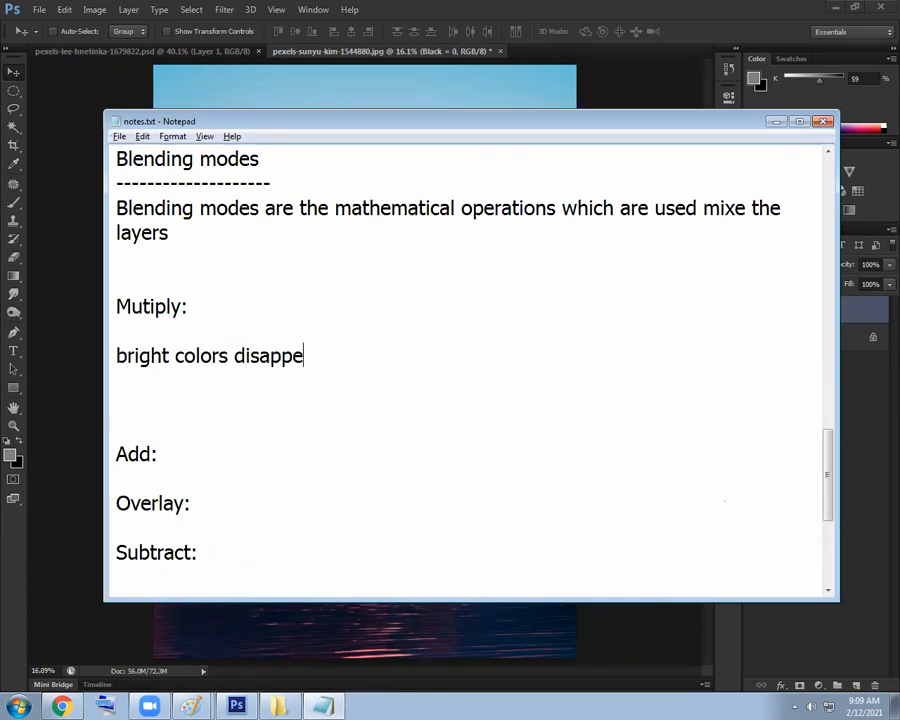
{"action": "type", "text": "ar"}
{"action": "key", "text": "Return"}
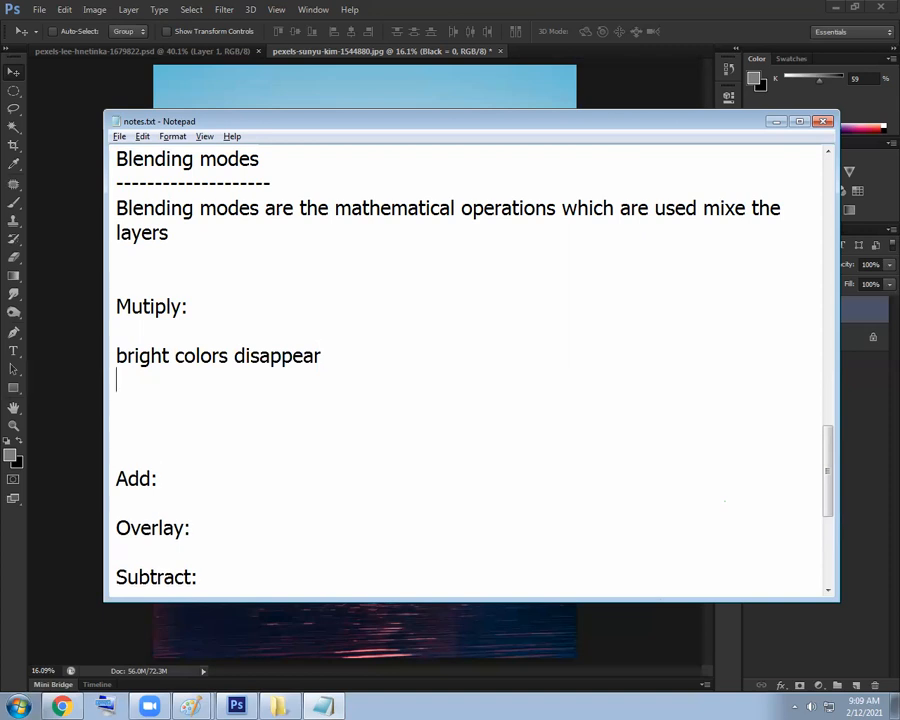
Add the lines "gray colors are as it is" and "black colros are as it is" to the Multiply notes
{"action": "type", "text": "gray colors"}
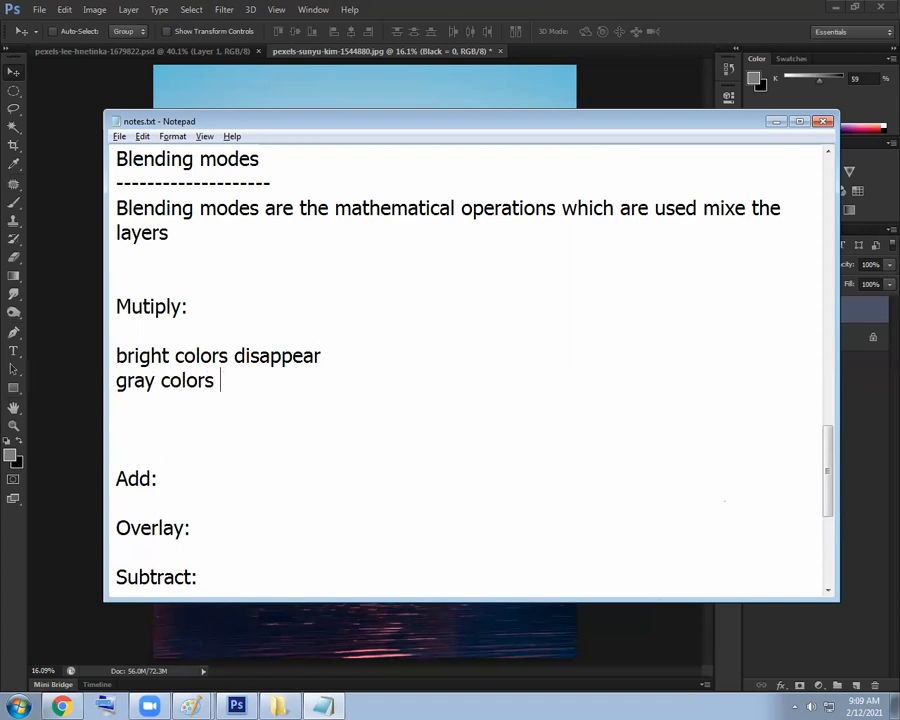
{"action": "type", "text": " are as it is"}
{"action": "key", "text": "Return"}
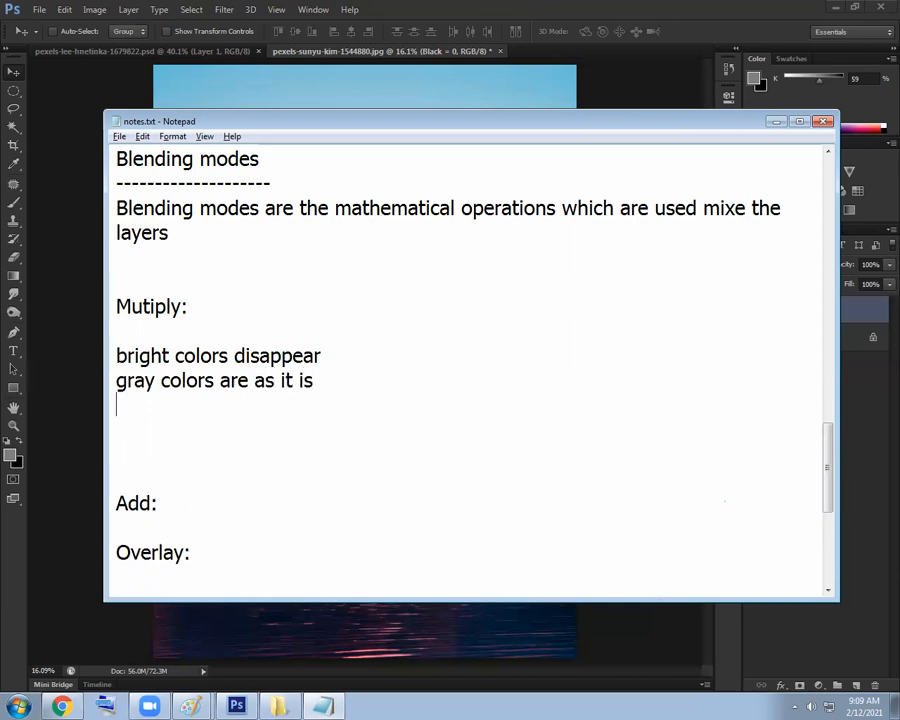
{"action": "type", "text": "black "}
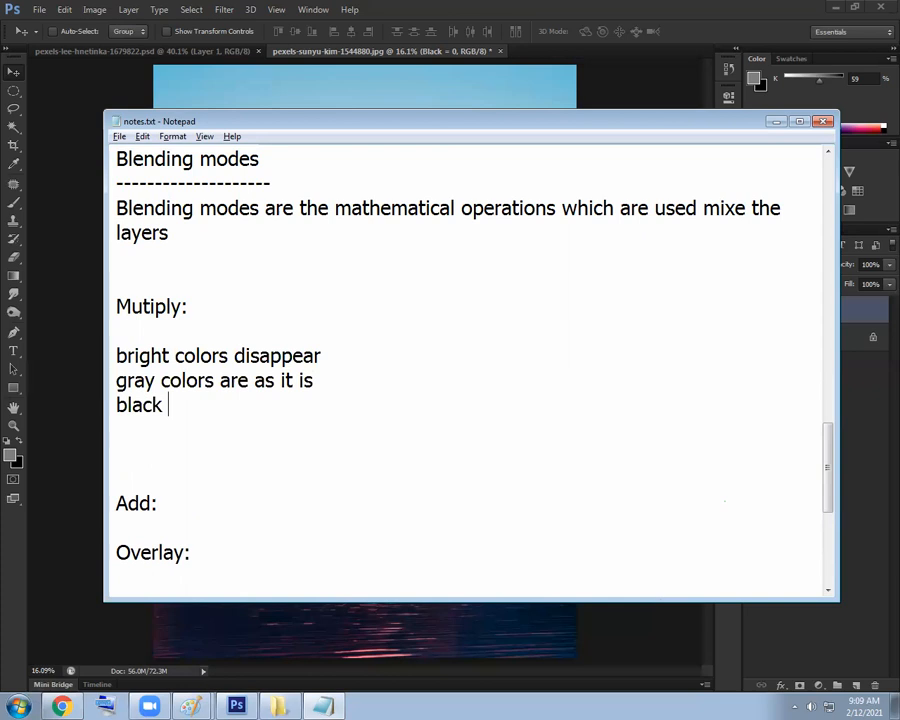
{"action": "type", "text": "colros are as it is"}
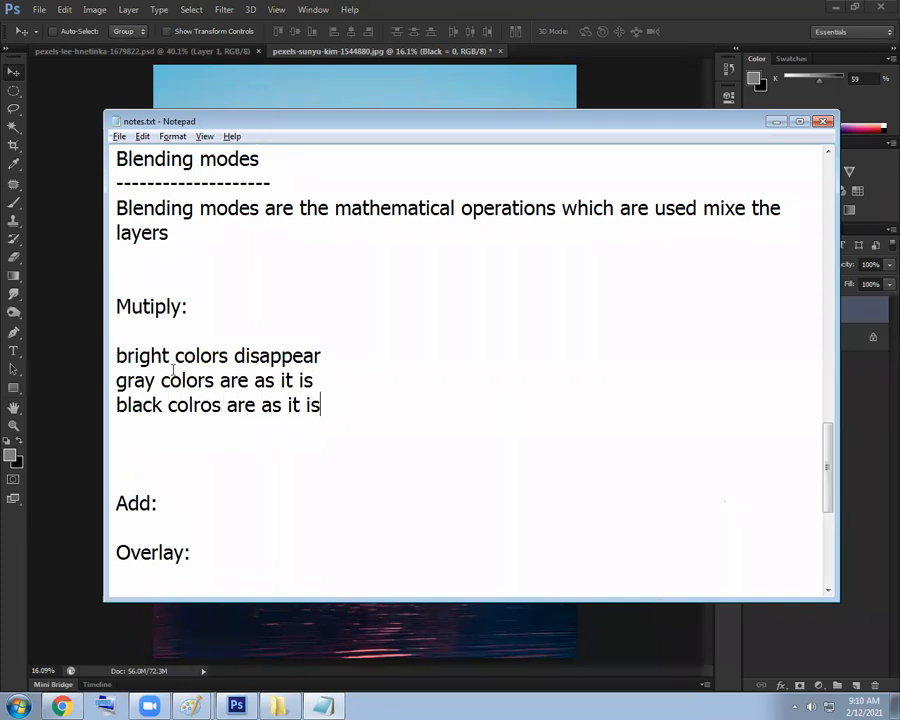
Change "black colros" to "dark colors" in the last line of the Multiply notes
{"action": "left_click_drag", "start_coordinate": [167, 406], "coordinate": [88, 412]}
{"action": "type", "text": "dark"}
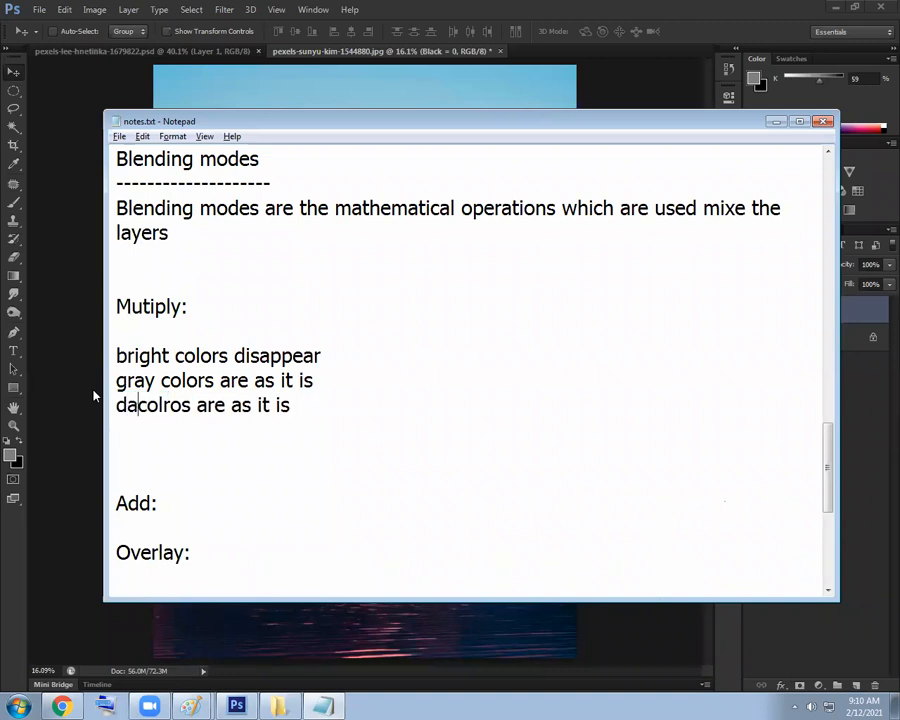
{"action": "double_click", "coordinate": [152, 381]}
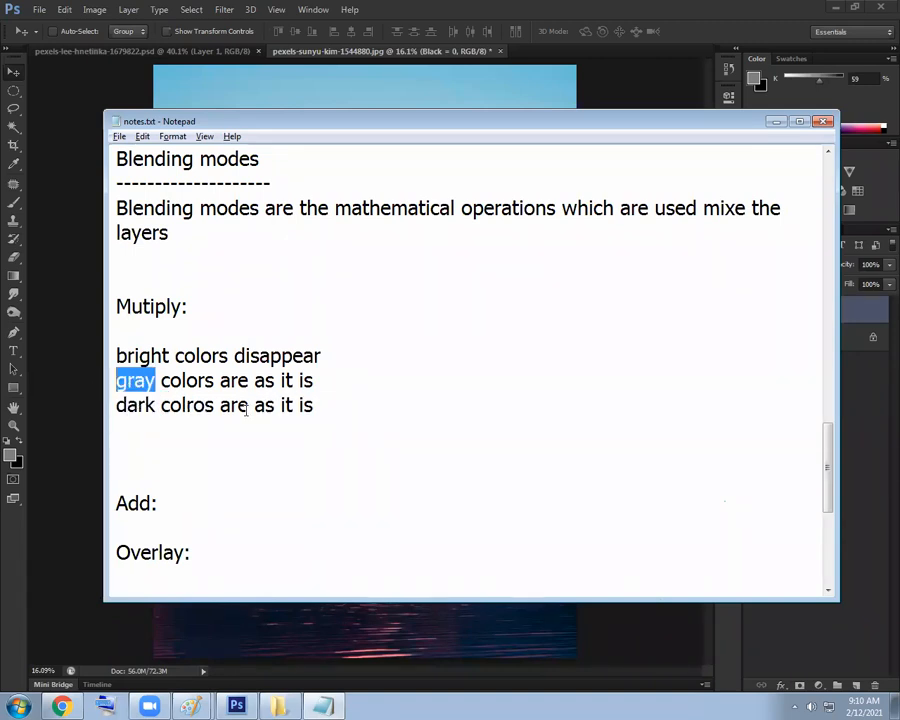
{"action": "left_click", "coordinate": [428, 411]}
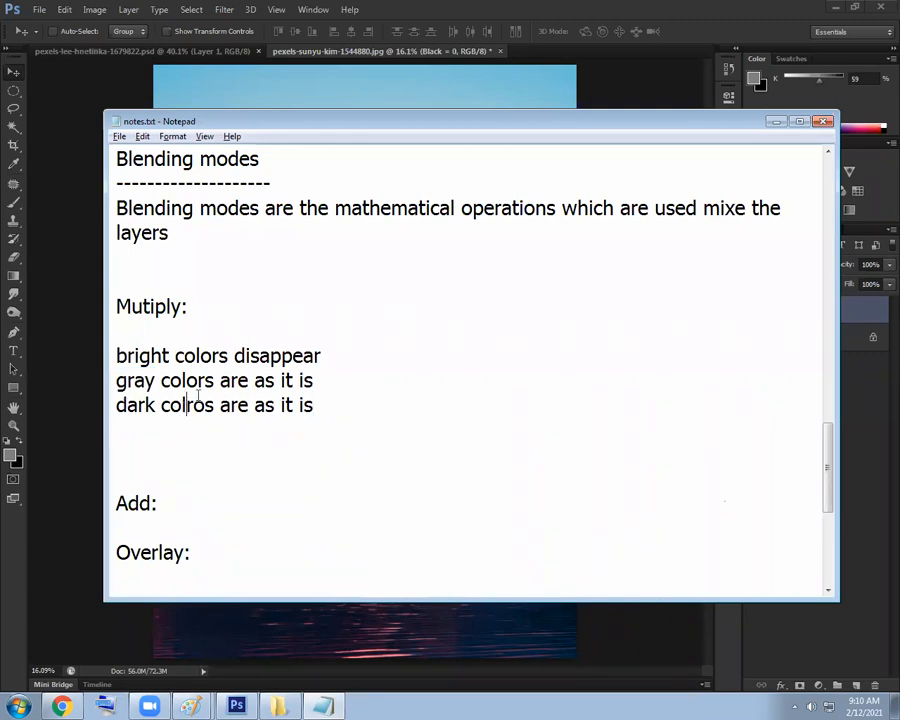
{"action": "key", "text": "Delete"}
{"action": "type", "text": "r"}
{"action": "left_click", "coordinate": [247, 356]}
Switch to Photoshop, set the merged text layer's blending mode to Normal and hide that layer
{"action": "left_click", "coordinate": [567, 6]}
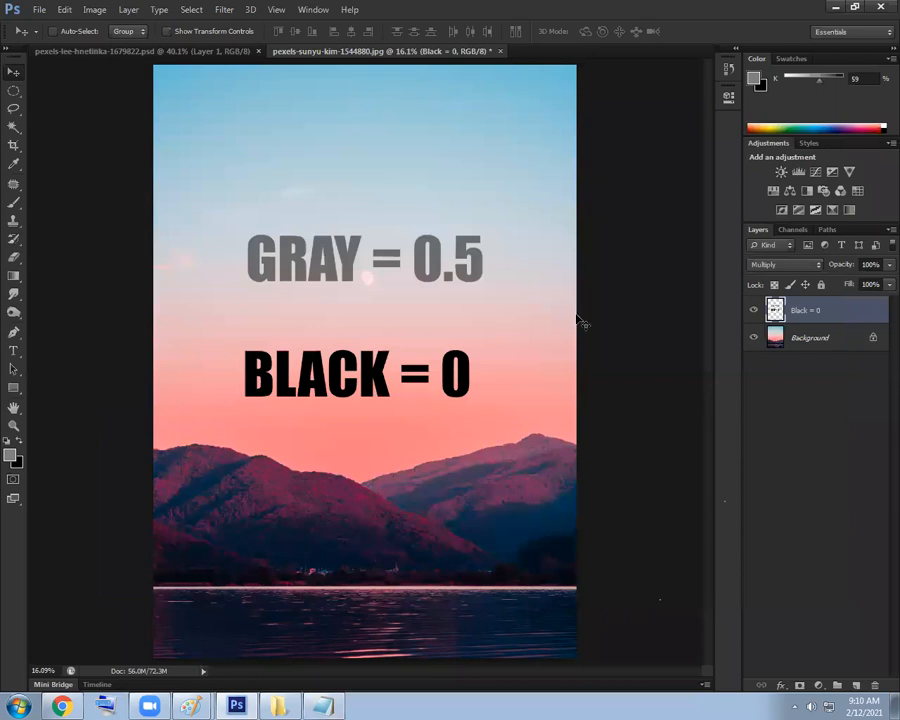
{"action": "left_click", "coordinate": [786, 265]}
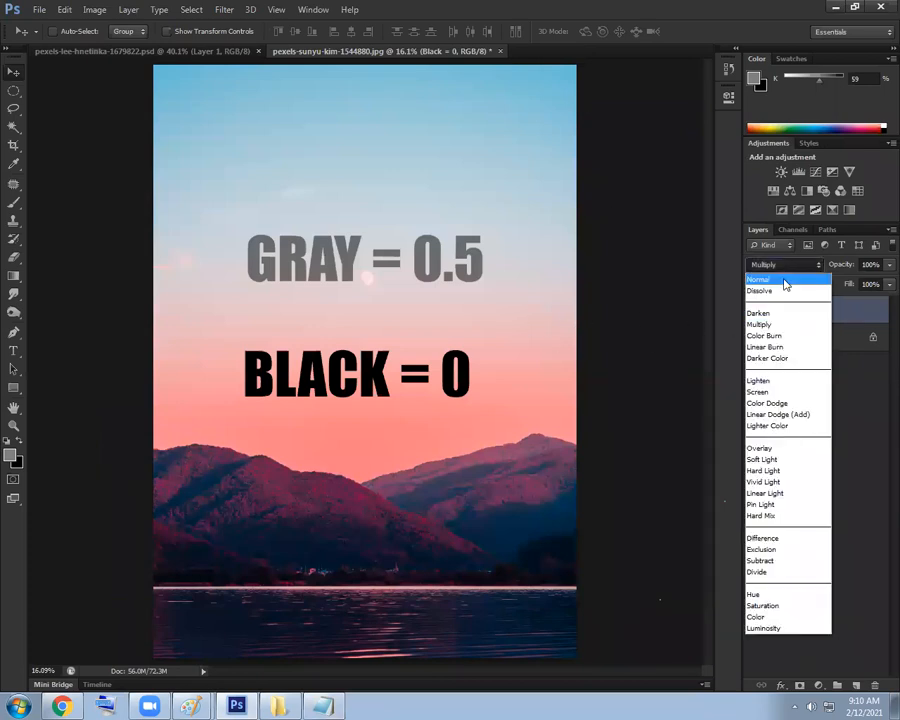
{"action": "left_click", "coordinate": [788, 282]}
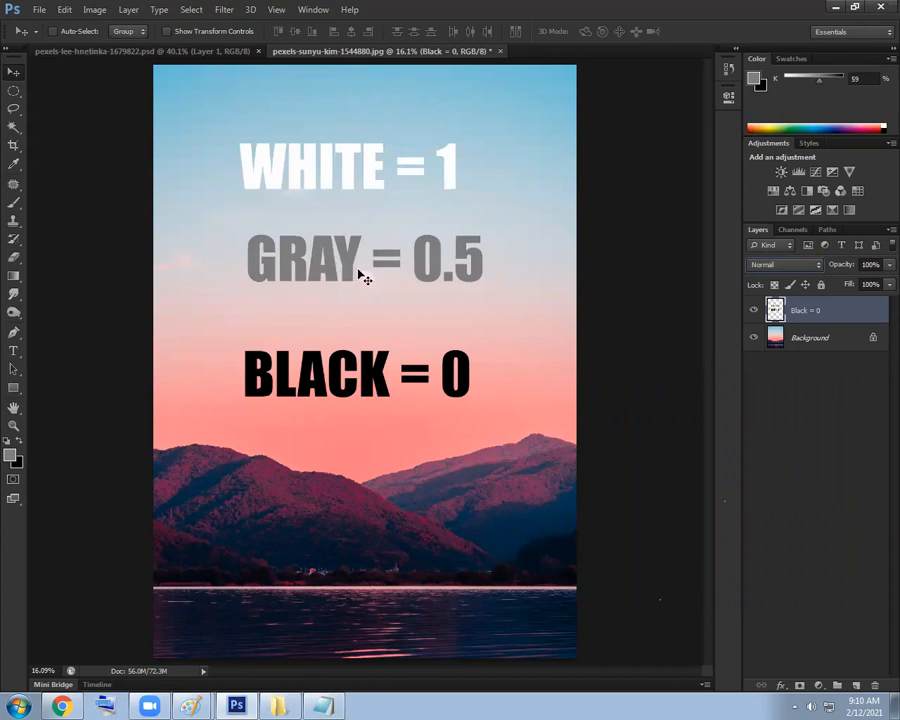
{"action": "left_click", "coordinate": [754, 310]}
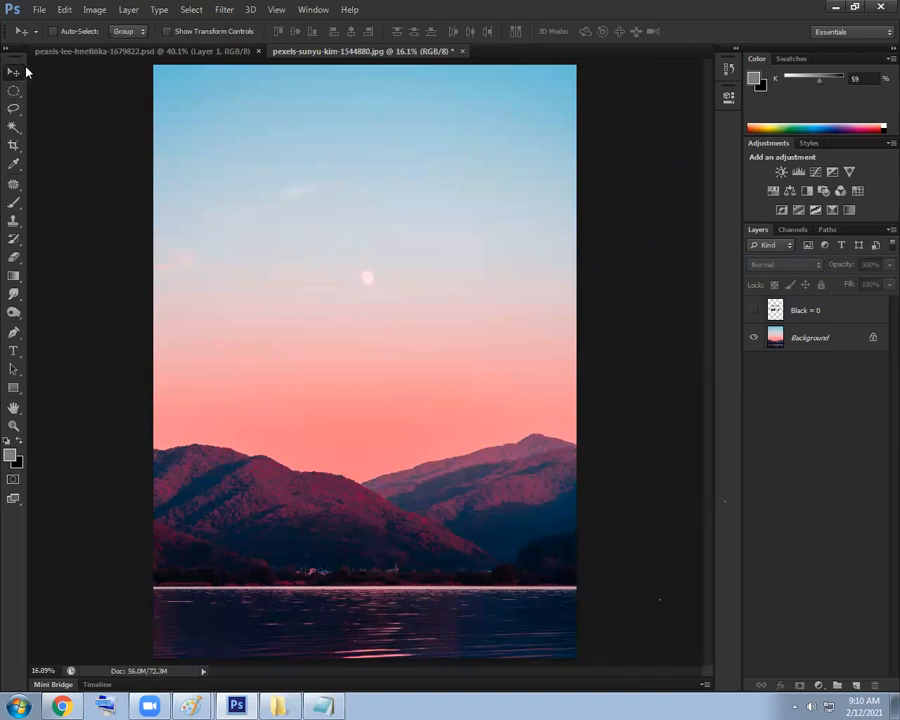
Add a new layer above the text and fill it with a diagonal rainbow spectrum gradient from the photo's upper left to lower right
{"action": "left_click", "coordinate": [18, 277]}
{"action": "left_click", "coordinate": [44, 273]}
{"action": "left_click", "coordinate": [100, 31]}
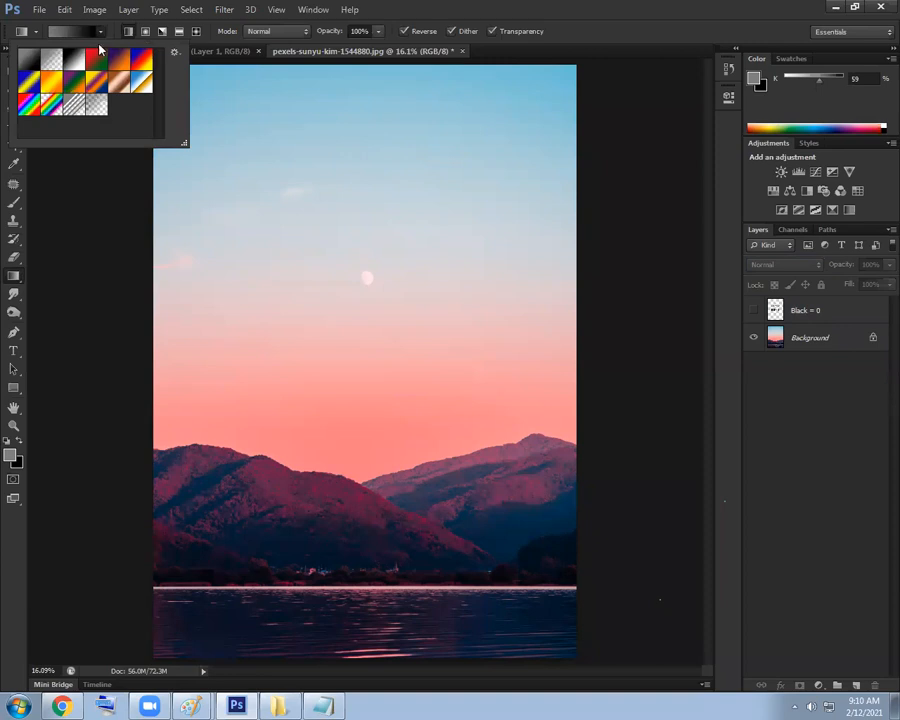
{"action": "left_click", "coordinate": [93, 63]}
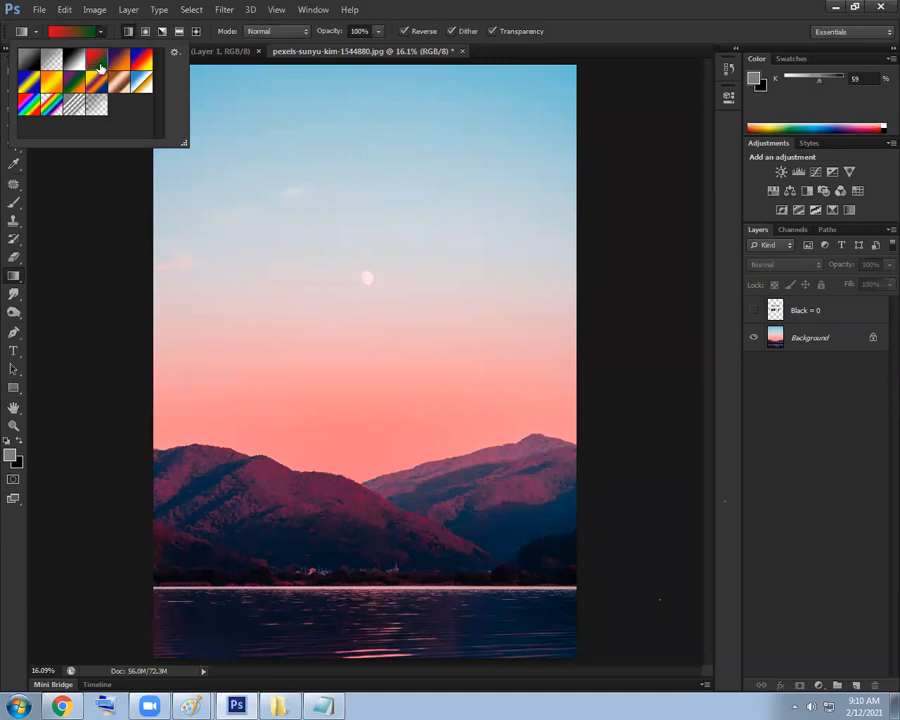
{"action": "left_click", "coordinate": [29, 102]}
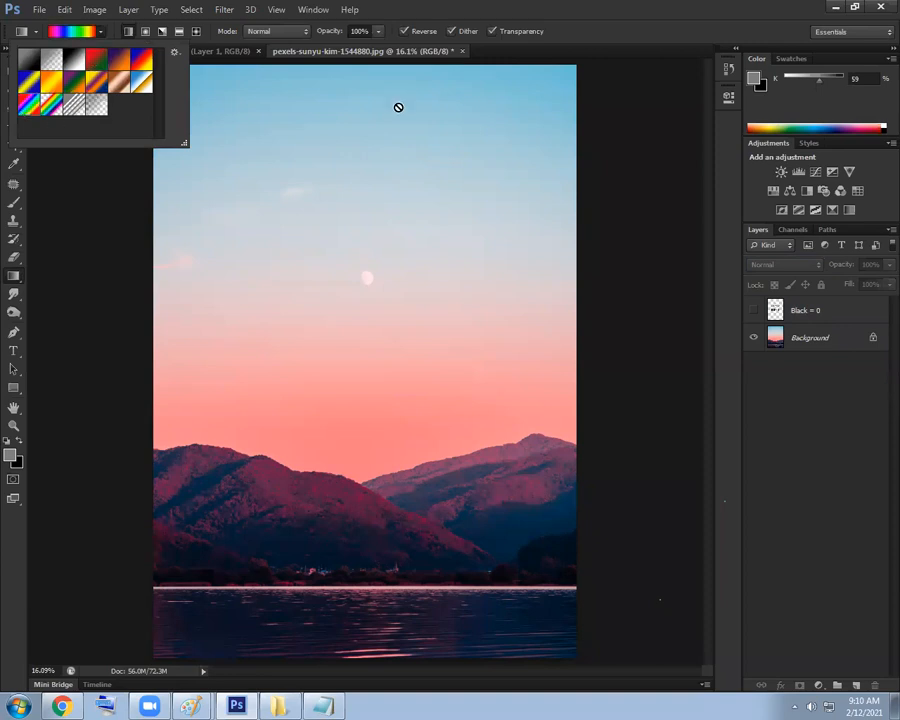
{"action": "left_click", "coordinate": [802, 410]}
{"action": "key", "text": "ctrl+shift+n"}
{"action": "key", "text": "Return"}
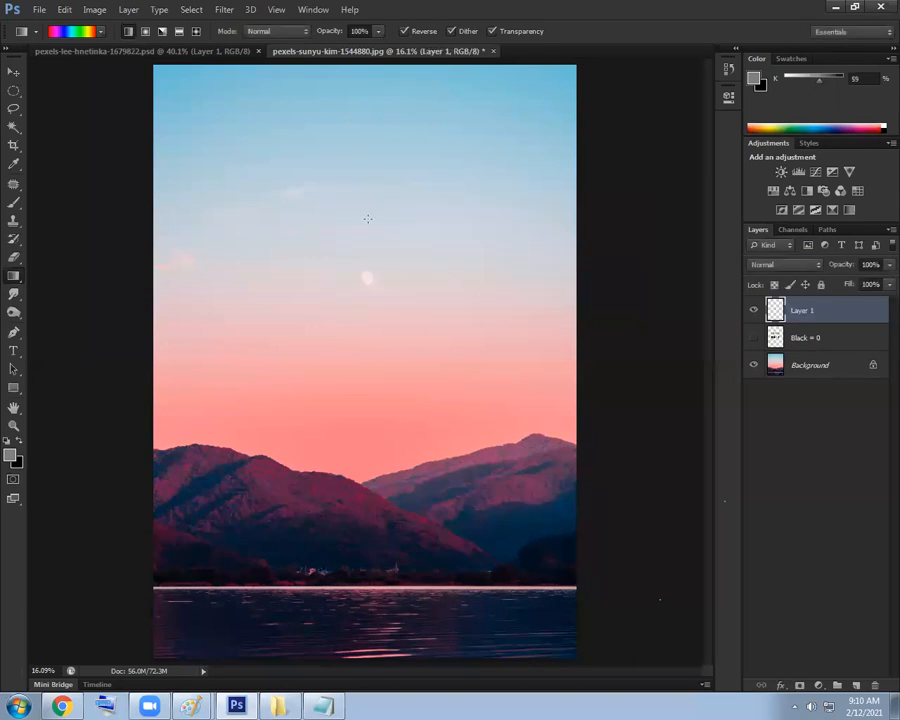
{"action": "mouse_move", "coordinate": [169, 84]}
{"action": "left_mouse_down"}
{"action": "mouse_move", "coordinate": [480, 546]}
{"action": "mouse_move", "coordinate": [496, 588]}
{"action": "left_mouse_up"}
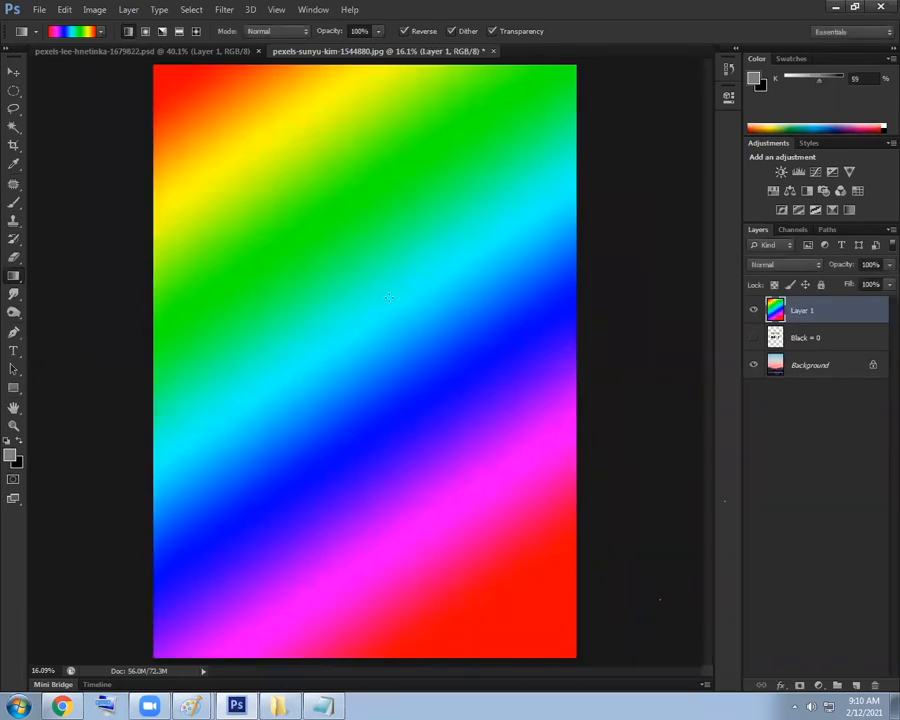
Set the rainbow gradient layer to Multiply and toggle its visibility to compare the mountains up close
{"action": "left_click", "coordinate": [781, 265]}
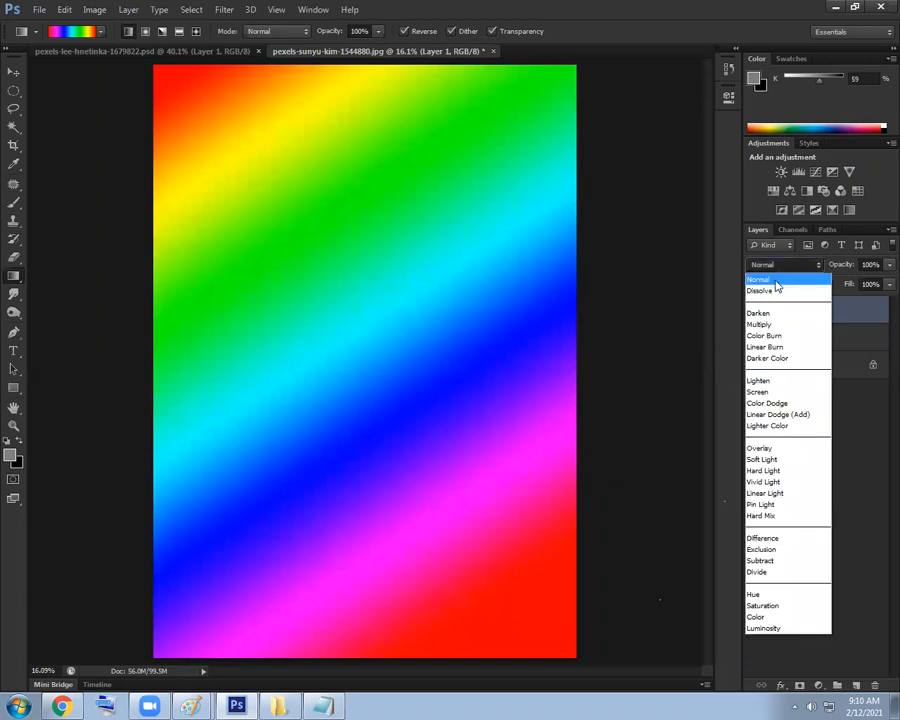
{"action": "left_click", "coordinate": [772, 321]}
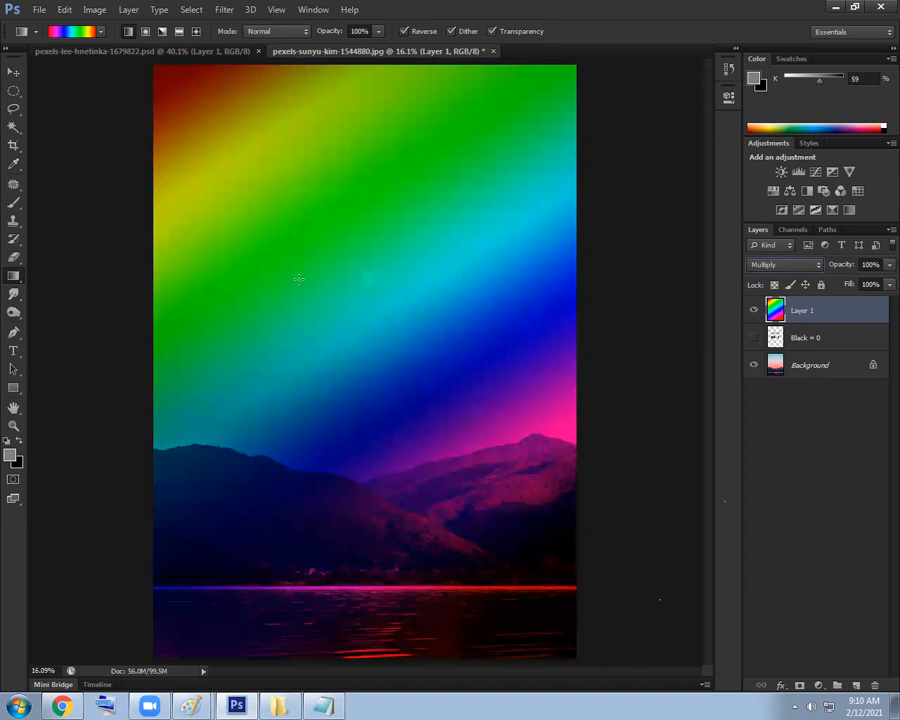
{"action": "left_click", "coordinate": [478, 522], "text": "ctrl"}
{"action": "left_click_drag", "start_coordinate": [478, 522], "coordinate": [582, 487]}
{"action": "left_click", "coordinate": [752, 311]}
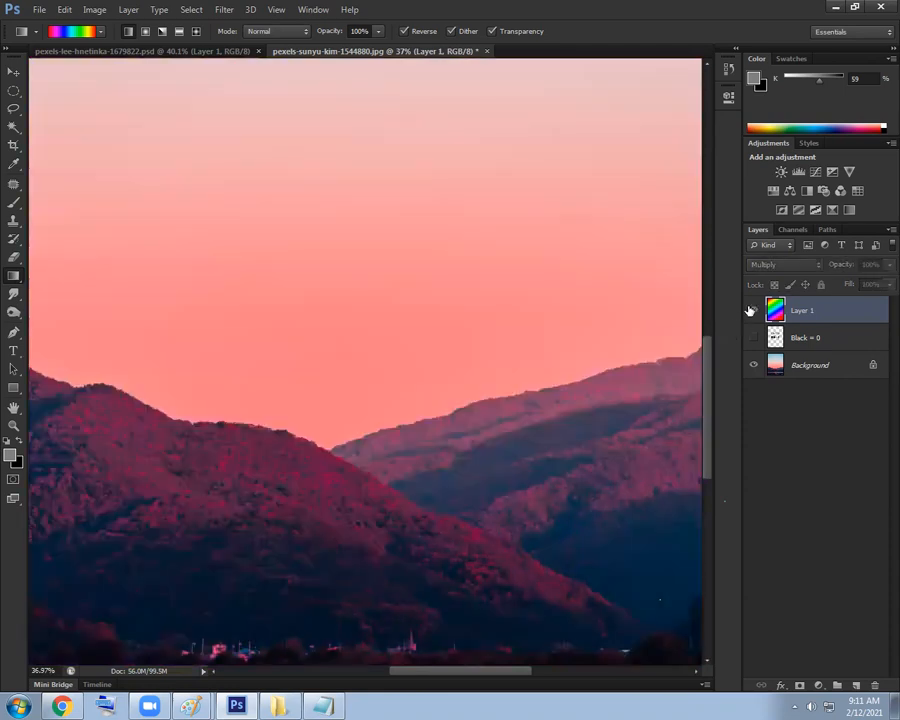
{"action": "left_click", "coordinate": [752, 311]}
{"action": "left_click", "coordinate": [752, 311]}
{"action": "left_click", "coordinate": [752, 311]}
{"action": "left_click", "coordinate": [752, 311]}
{"action": "left_click", "coordinate": [752, 311]}
Compare the sunset photo as a whole with and without the multiplied rainbow gradient layer
{"action": "left_click_drag", "start_coordinate": [488, 361], "coordinate": [462, 380]}
{"action": "left_click", "coordinate": [430, 334], "text": "ctrl"}
{"action": "left_click", "coordinate": [753, 313]}
{"action": "left_click", "coordinate": [753, 313]}
{"action": "left_click", "coordinate": [753, 313]}
{"action": "left_click", "coordinate": [753, 313]}
{"action": "left_click", "coordinate": [753, 313]}
{"action": "left_click", "coordinate": [753, 313]}
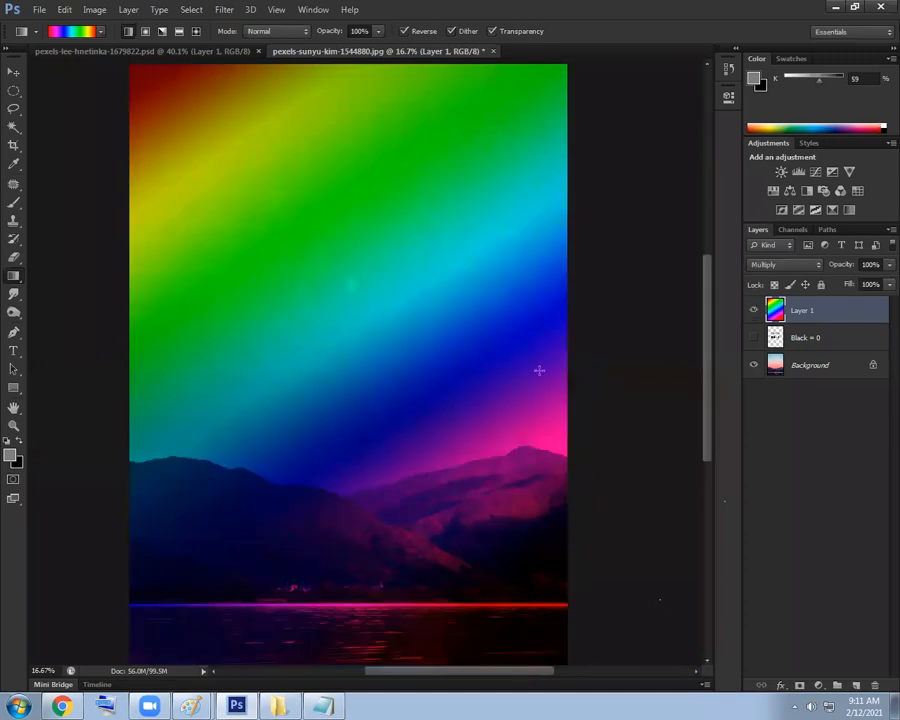
Keep the gradient layer on Multiply, hide it, and show the merged text layer
{"action": "left_click", "coordinate": [785, 264]}
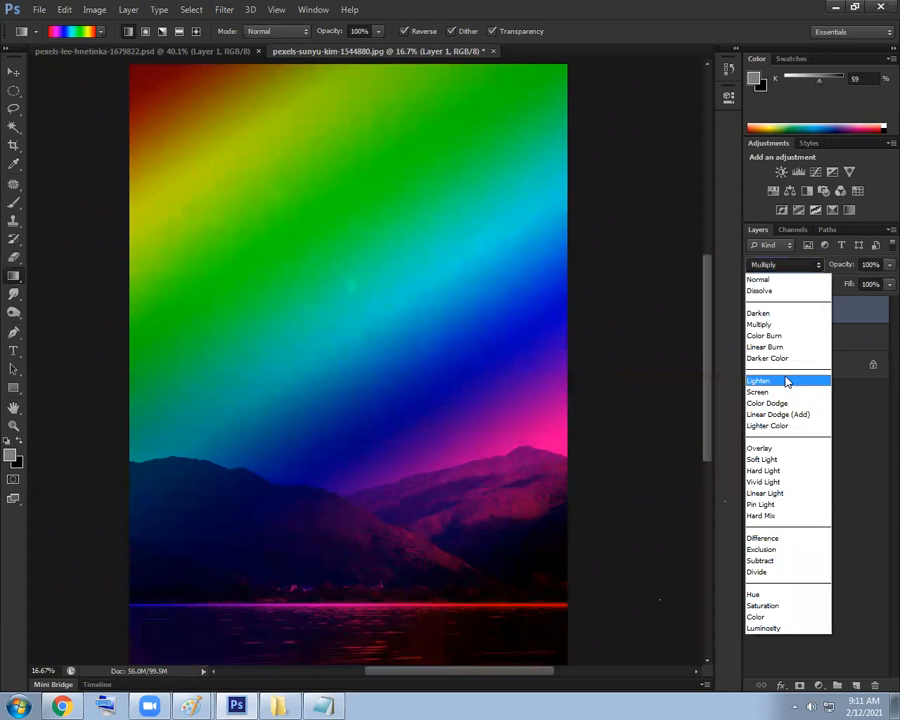
{"action": "left_click", "coordinate": [772, 324]}
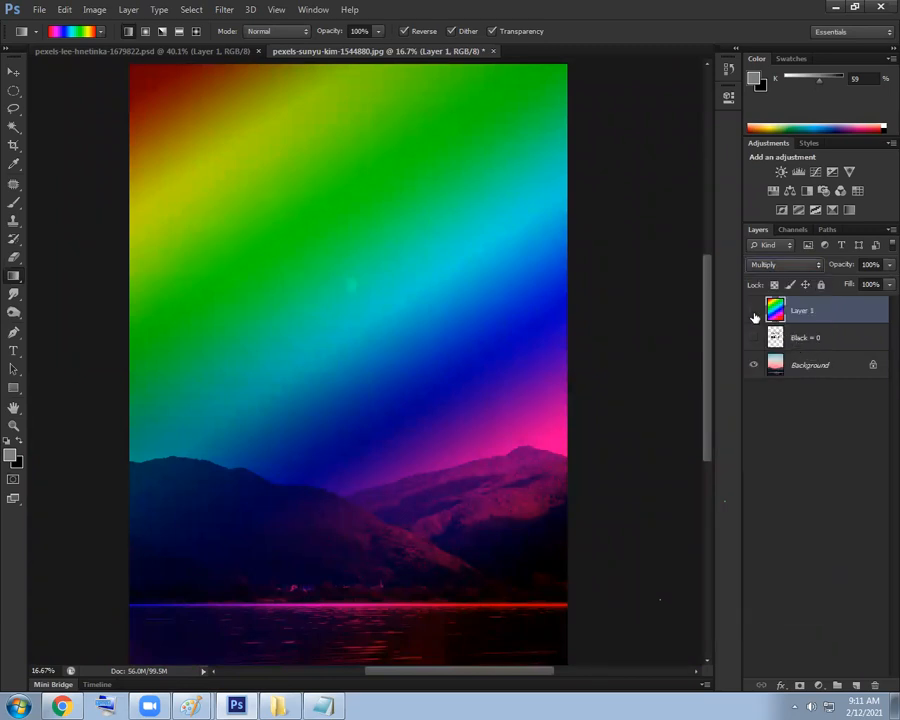
{"action": "left_click", "coordinate": [754, 312]}
{"action": "left_click", "coordinate": [753, 338]}
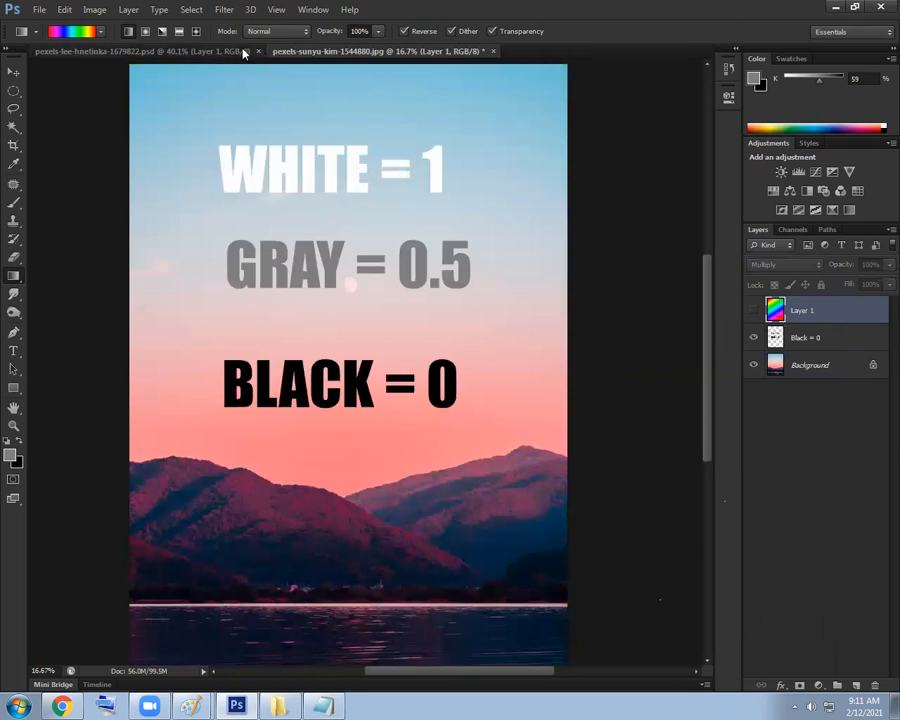
Switch to the pexels-lee-hnetinka-1679822.psd document and examine the bride's loose hair against the leftover sky
{"action": "left_click", "coordinate": [200, 51]}
{"action": "scroll", "coordinate": [479, 270], "scroll_direction": "up", "scroll_amount": 5}
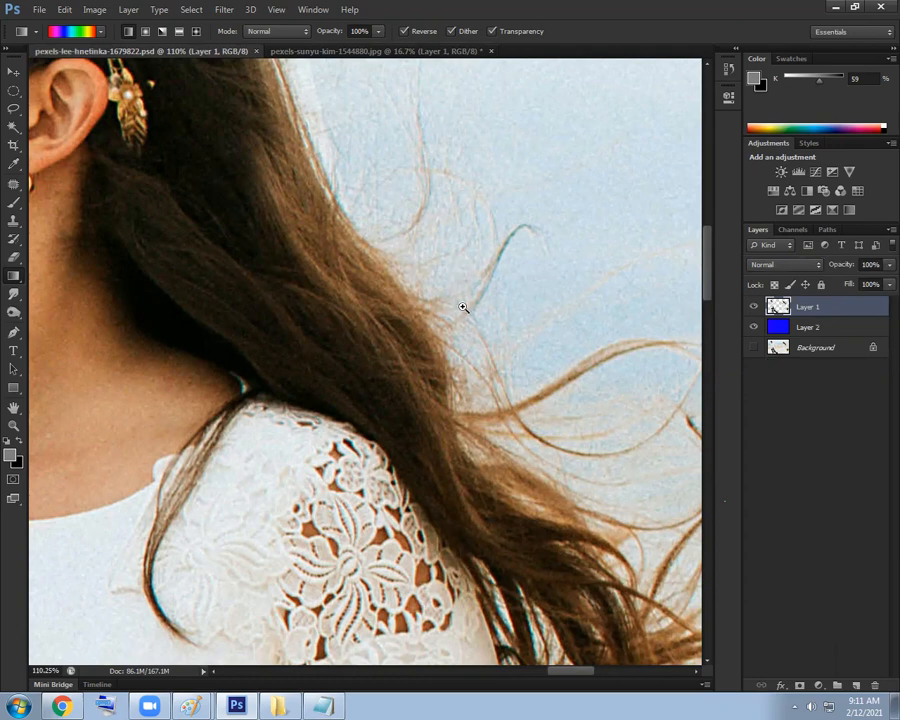
{"action": "scroll", "coordinate": [463, 307], "scroll_direction": "down", "scroll_amount": 6}
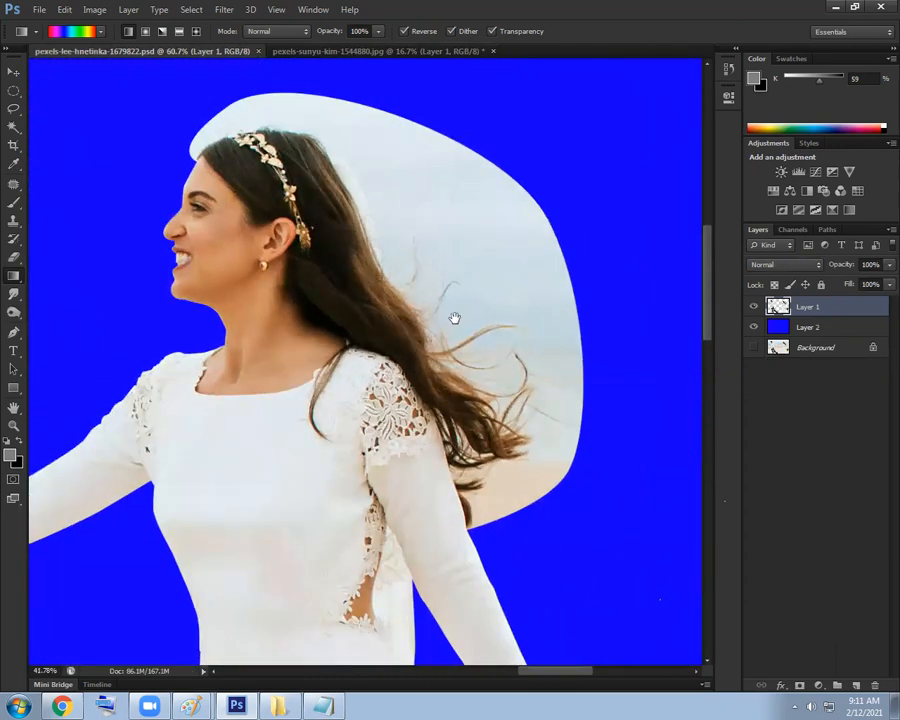
{"action": "left_click_drag", "start_coordinate": [454, 318], "coordinate": [481, 282]}
Try the Multiply blending mode on the couple's Layer 1, inspect the bride's hair, and set the layer back to Normal
{"action": "left_click", "coordinate": [782, 265]}
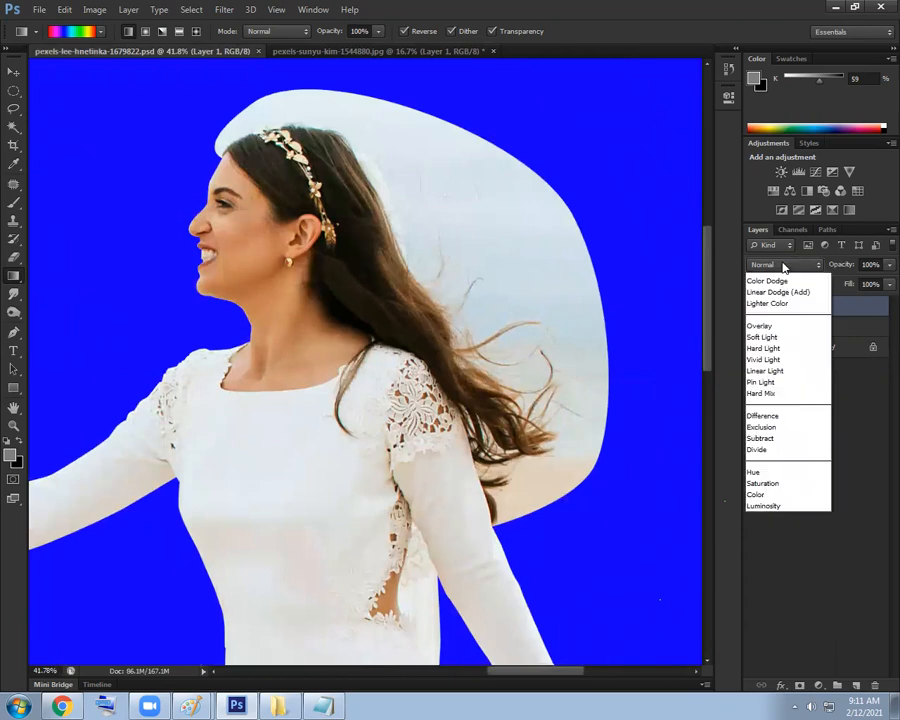
{"action": "left_click", "coordinate": [778, 326]}
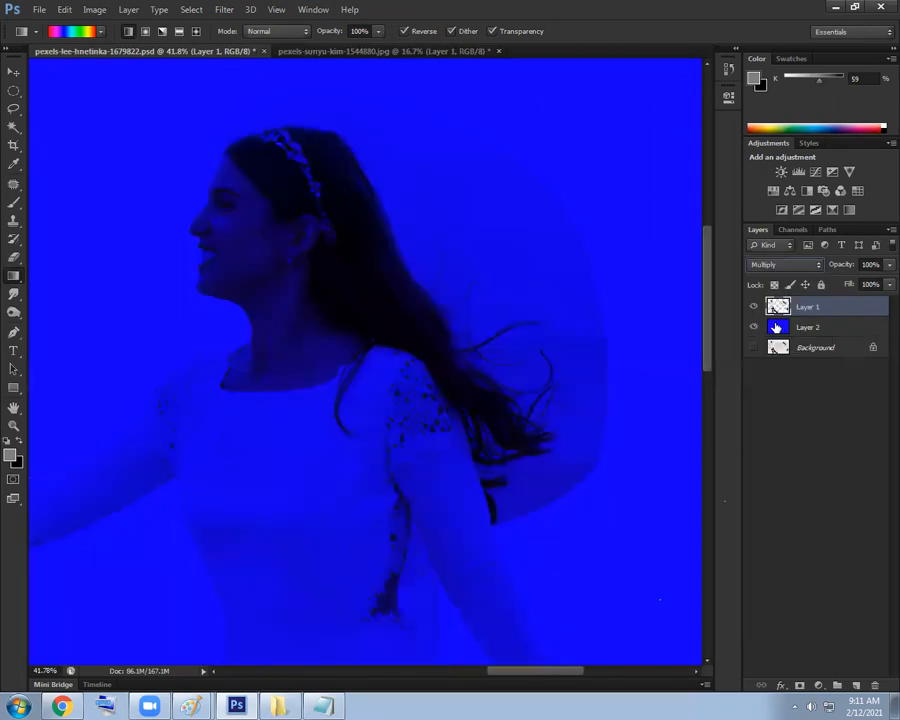
{"action": "scroll", "coordinate": [550, 314], "scroll_direction": "up", "scroll_amount": 3}
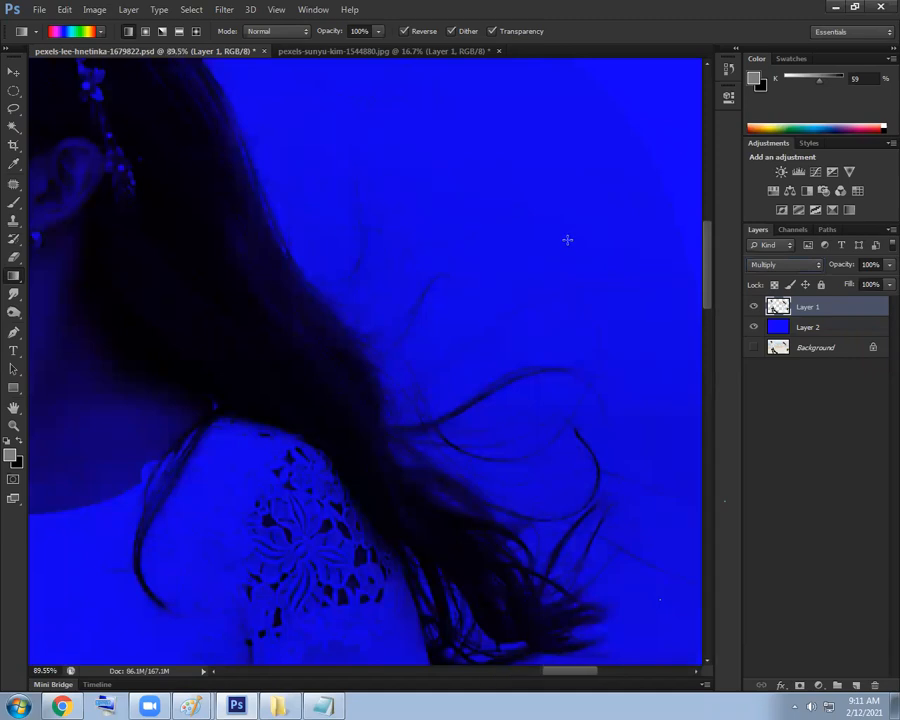
{"action": "scroll", "coordinate": [568, 240], "scroll_direction": "down", "scroll_amount": 3}
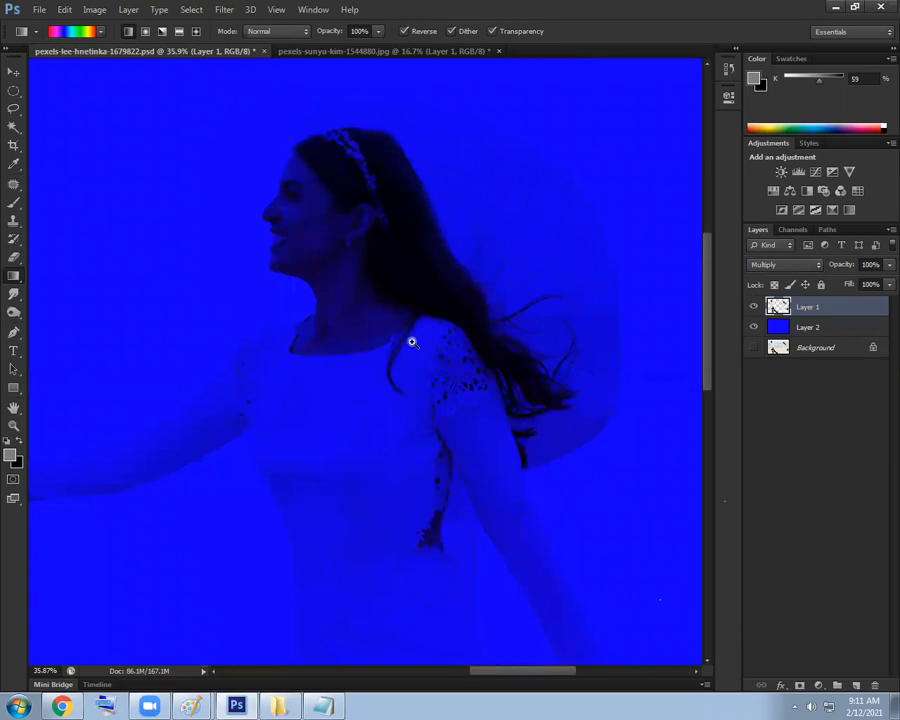
{"action": "scroll", "coordinate": [265, 297], "scroll_direction": "down", "scroll_amount": 3}
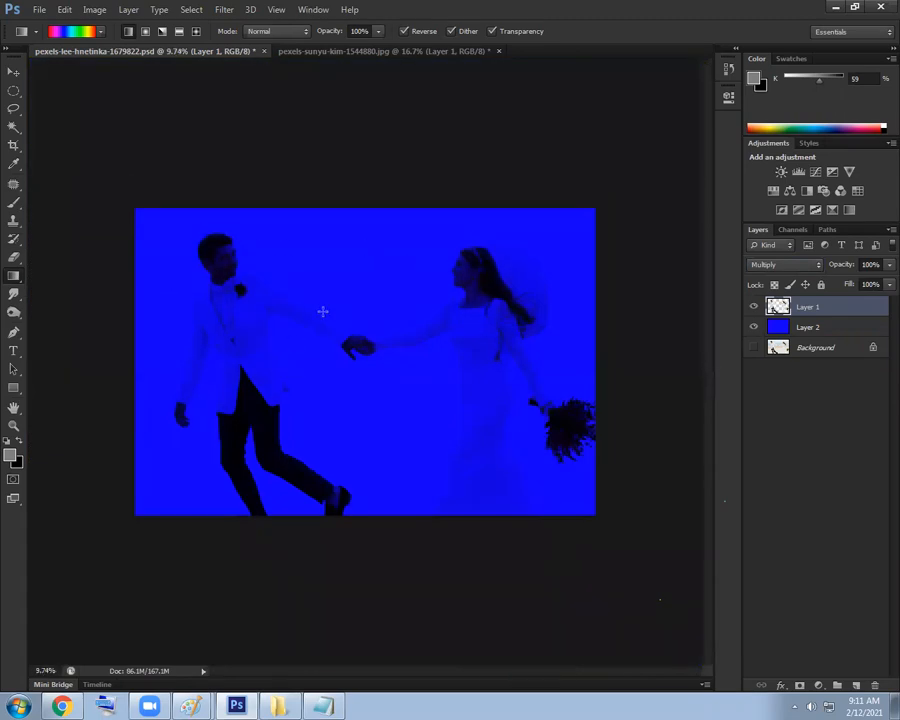
{"action": "left_click", "coordinate": [778, 268]}
{"action": "left_click", "coordinate": [766, 278]}
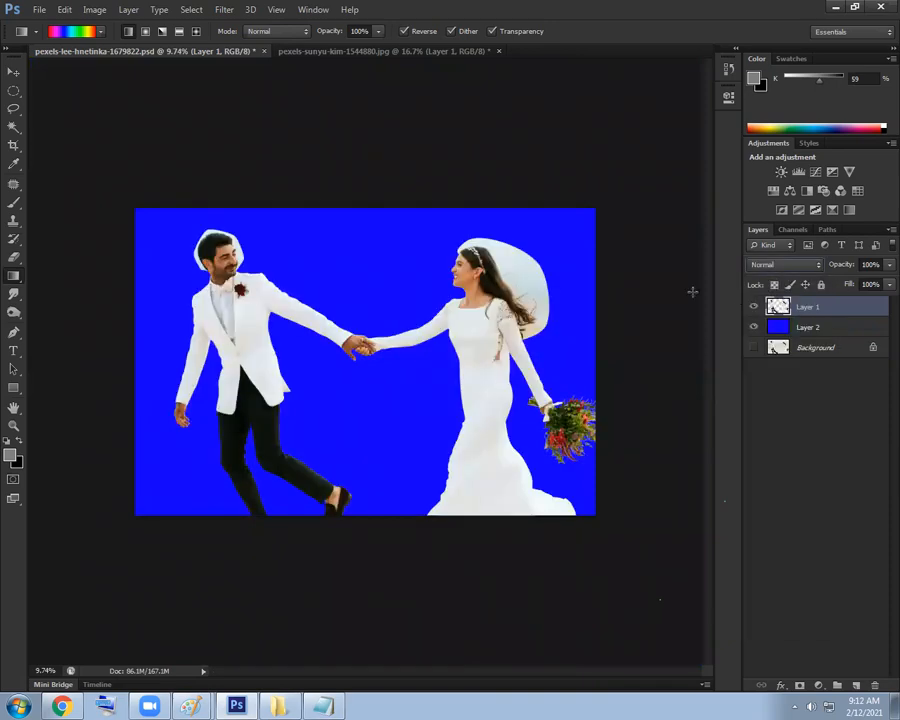
{"action": "scroll", "coordinate": [620, 314], "scroll_direction": "up", "scroll_amount": 3}
{"action": "scroll", "coordinate": [549, 271], "scroll_direction": "up", "scroll_amount": 1}
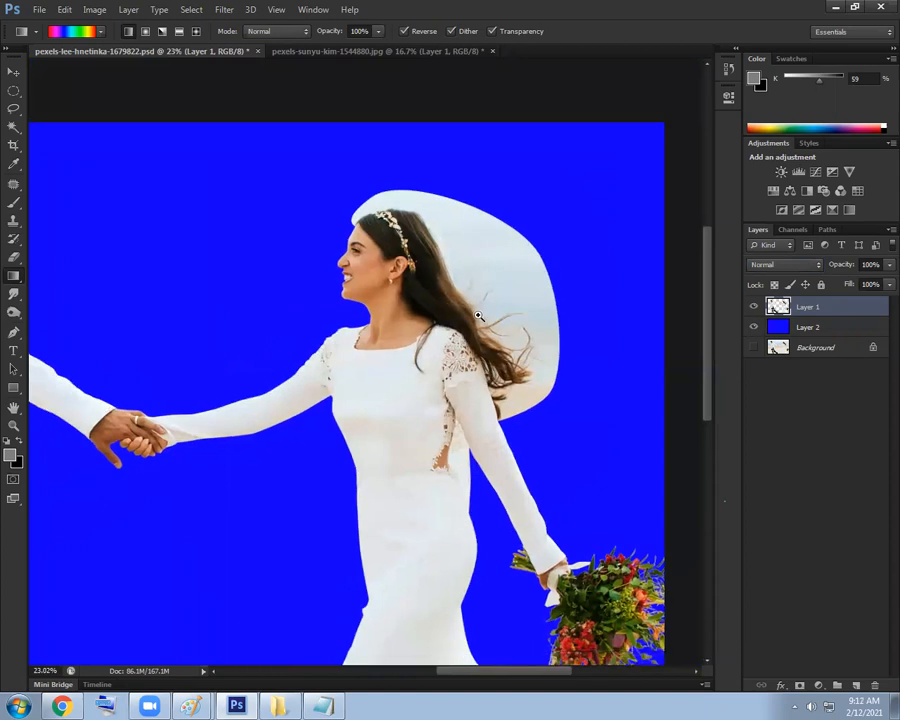
{"action": "scroll", "coordinate": [471, 314], "scroll_direction": "down", "scroll_amount": 2}
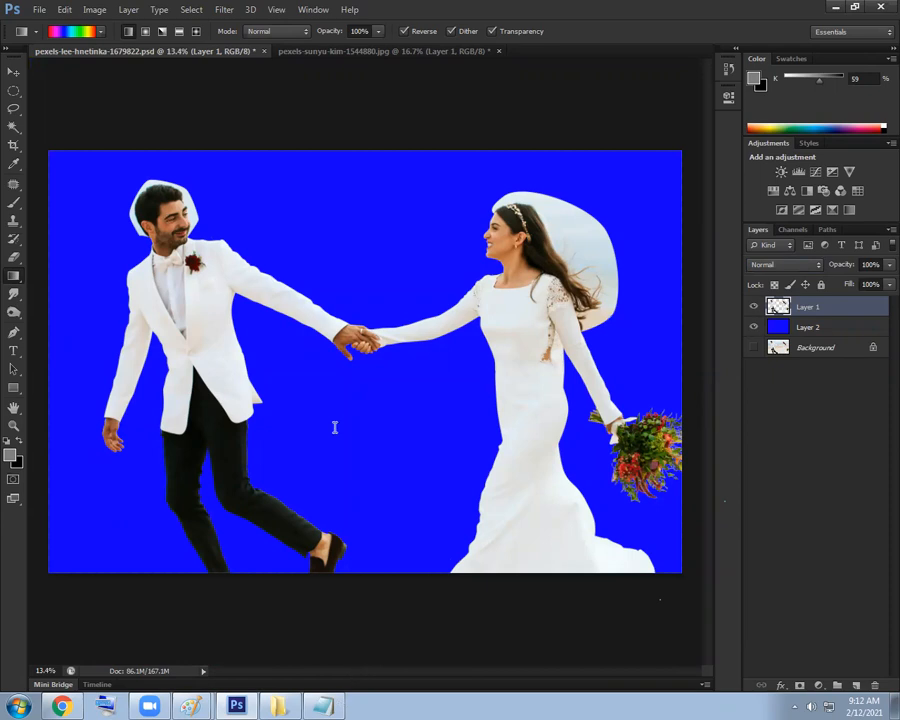
Add "for hair blening we will use this mode" after "Mutiply:" in notes.txt and return to Photoshop
{"action": "key", "text": "alt+Tab"}
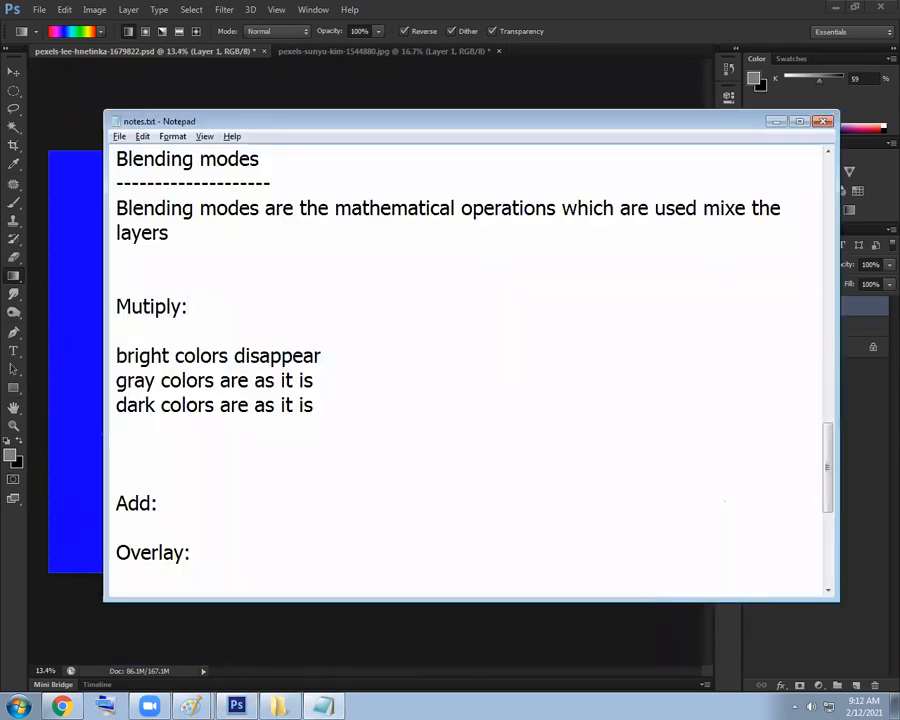
{"action": "type", "text": "for ha"}
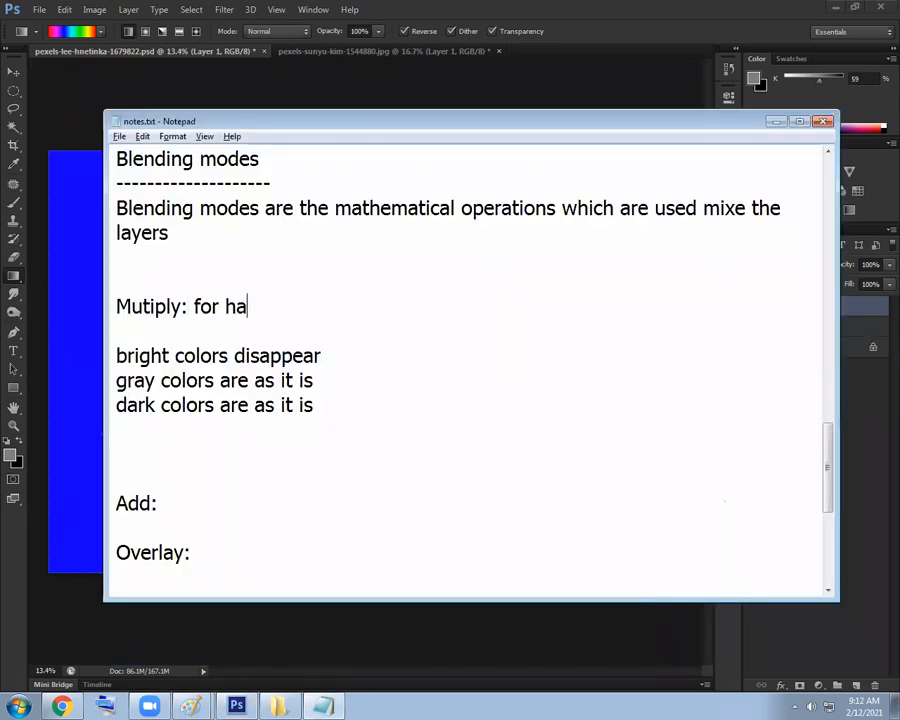
{"action": "type", "text": "ir blening"}
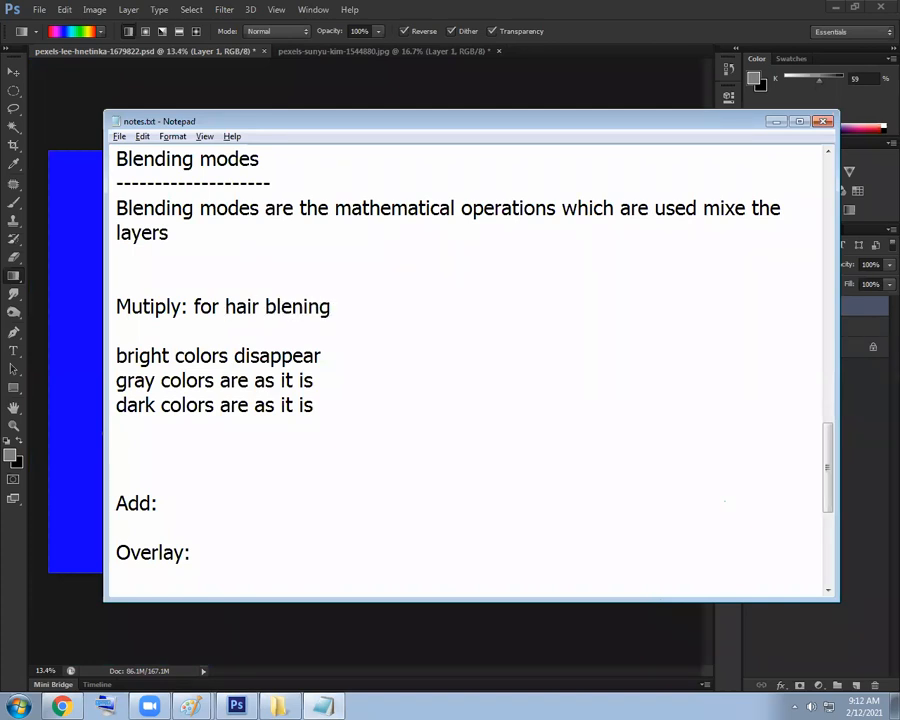
{"action": "type", "text": " we will use"}
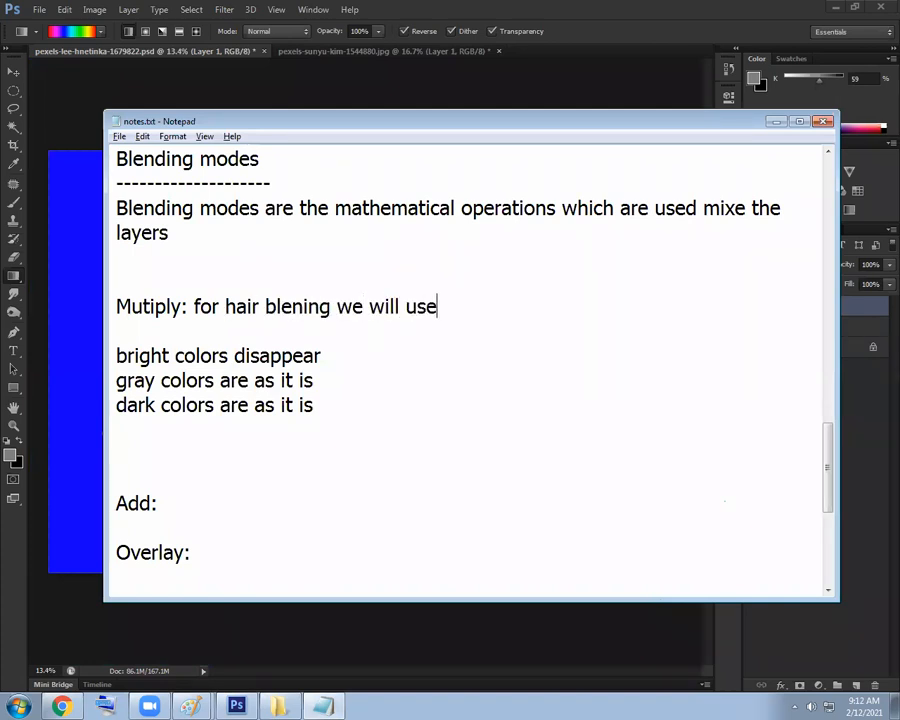
{"action": "type", "text": " this mode"}
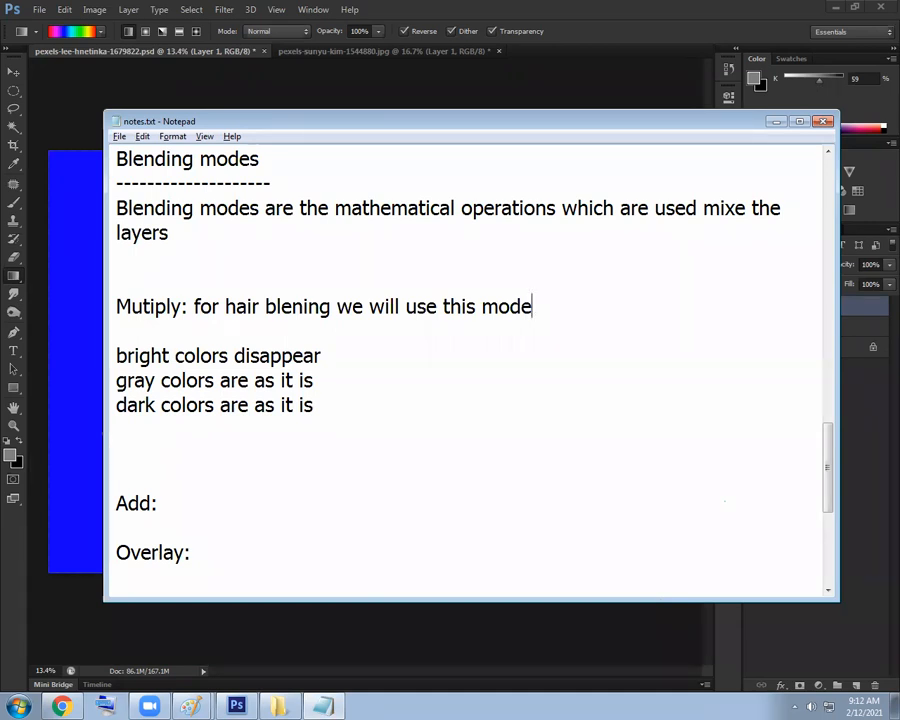
{"action": "key", "text": "alt+Tab"}
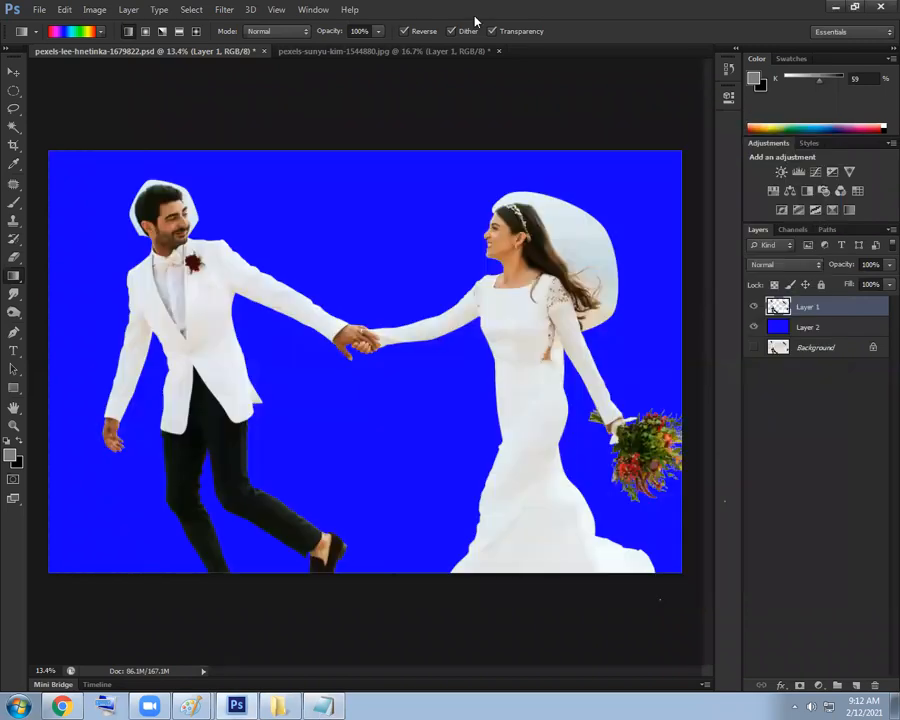
Use the freehand Lasso to select the bride's head and loose hair together with the groom's head, including the leftover sky
{"action": "right_click", "coordinate": [18, 96]}
{"action": "right_click", "coordinate": [19, 108]}
{"action": "left_click", "coordinate": [57, 107]}
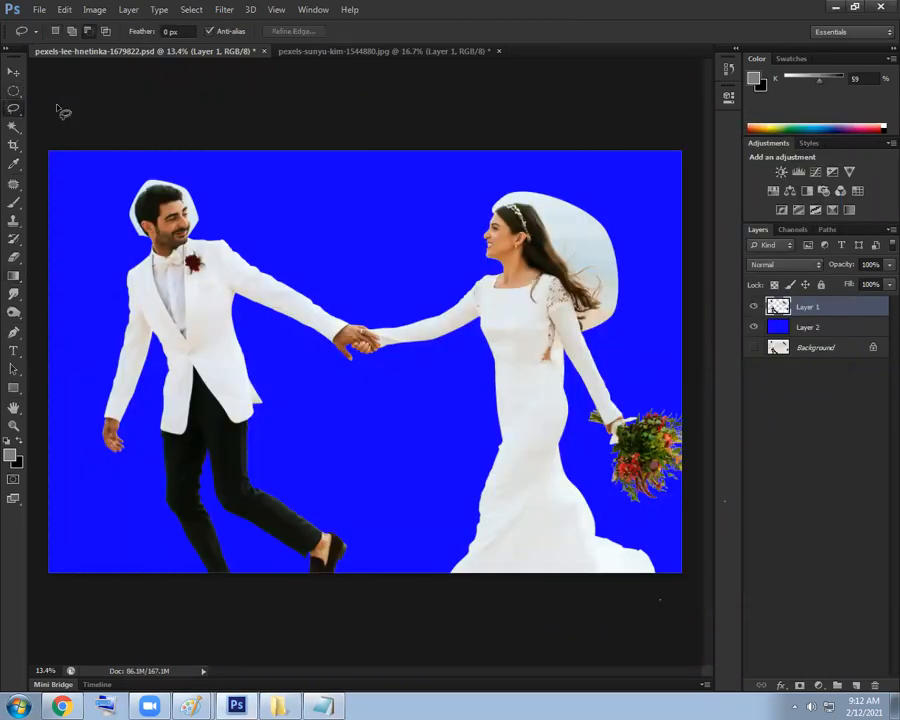
{"action": "right_click", "coordinate": [18, 114]}
{"action": "left_click", "coordinate": [62, 110]}
{"action": "left_click_drag", "start_coordinate": [582, 346], "coordinate": [628, 344]}
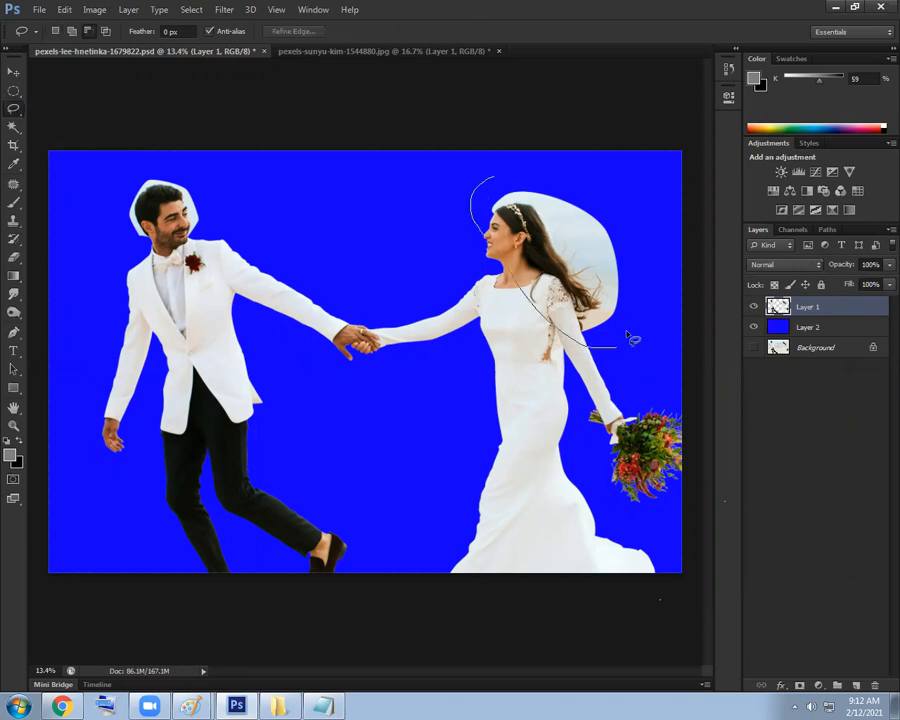
{"action": "left_click_drag", "start_coordinate": [573, 182], "coordinate": [620, 347]}
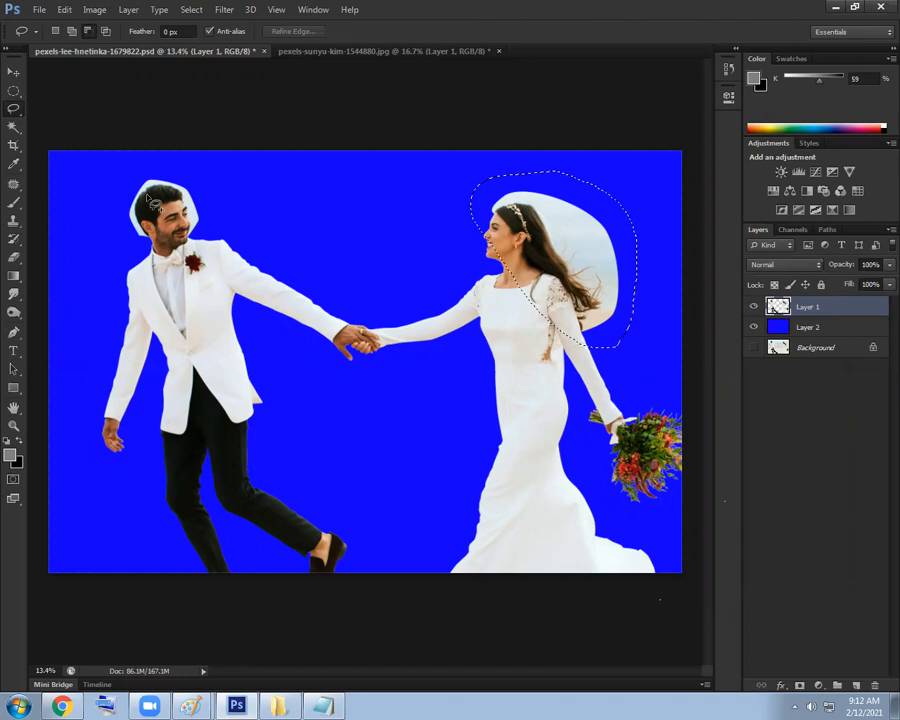
{"action": "left_click_drag", "start_coordinate": [178, 160], "coordinate": [222, 218]}
{"action": "mouse_move", "coordinate": [198, 172]}
{"action": "left_mouse_down"}
{"action": "mouse_move", "coordinate": [175, 262]}
{"action": "mouse_move", "coordinate": [135, 169]}
{"action": "mouse_move", "coordinate": [176, 158]}
{"action": "left_mouse_up"}
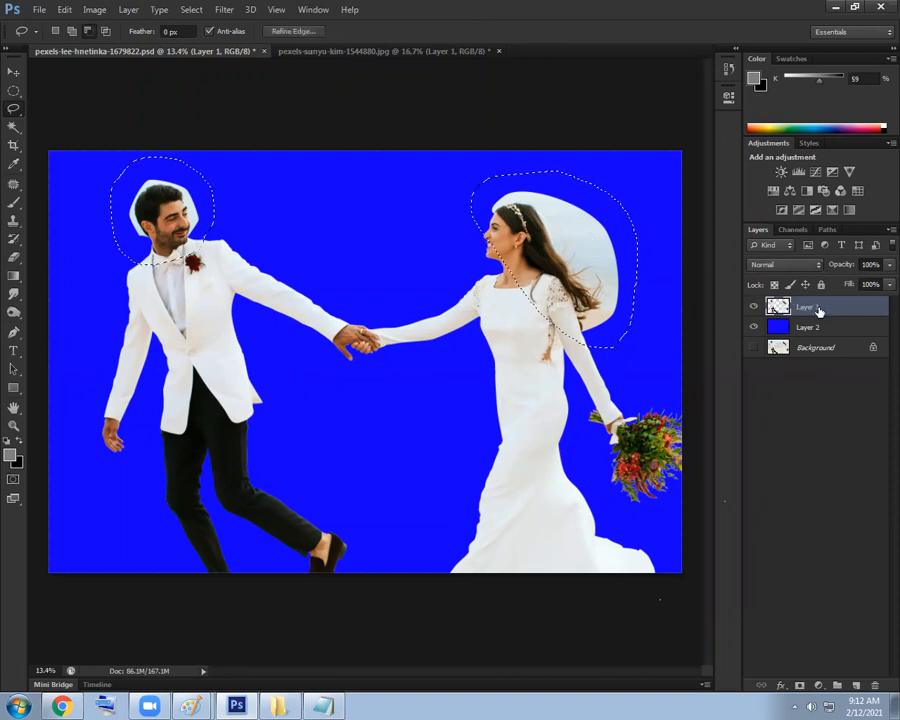
Copy the selected head areas to a new layer, hide Layer 1, and set the copy's blending mode to Multiply
{"action": "key", "text": "ctrl+j"}
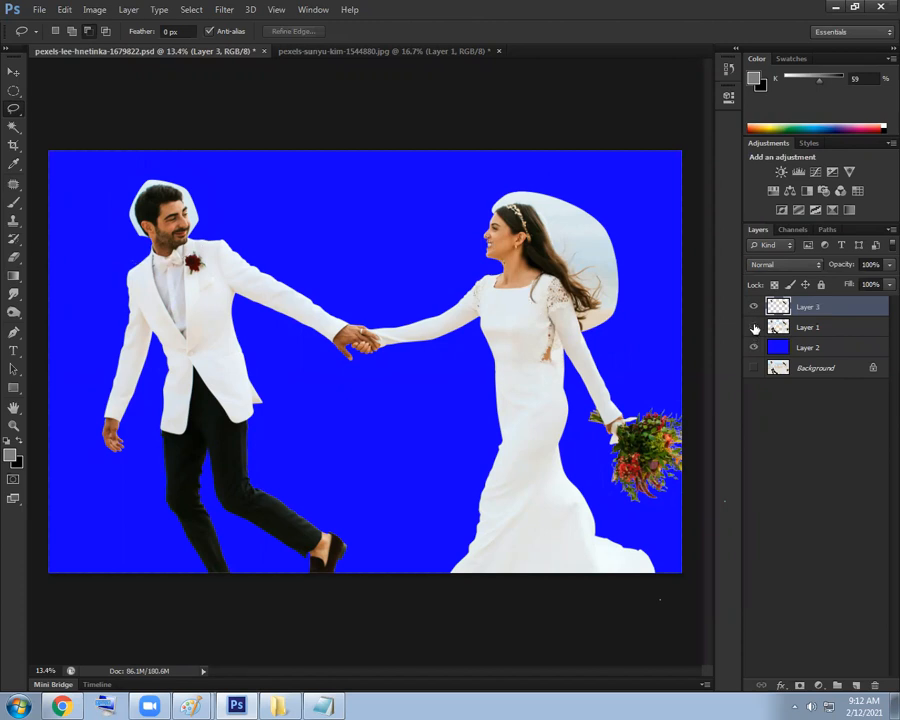
{"action": "left_click", "coordinate": [754, 327]}
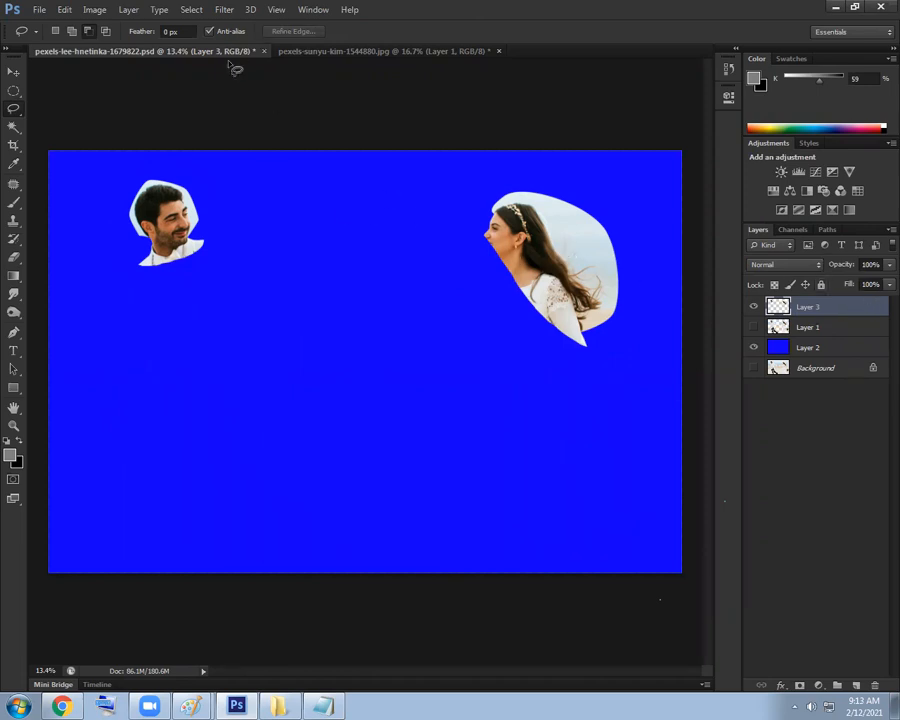
{"action": "left_click", "coordinate": [810, 265]}
{"action": "left_click", "coordinate": [778, 325]}
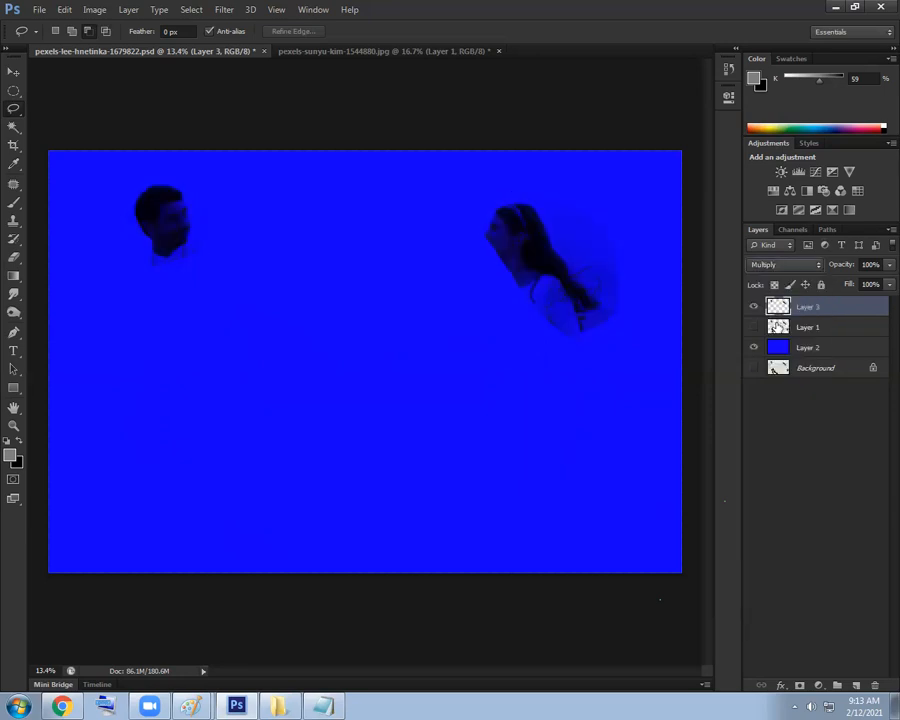
{"action": "scroll", "coordinate": [527, 258], "scroll_direction": "up", "scroll_amount": 5}
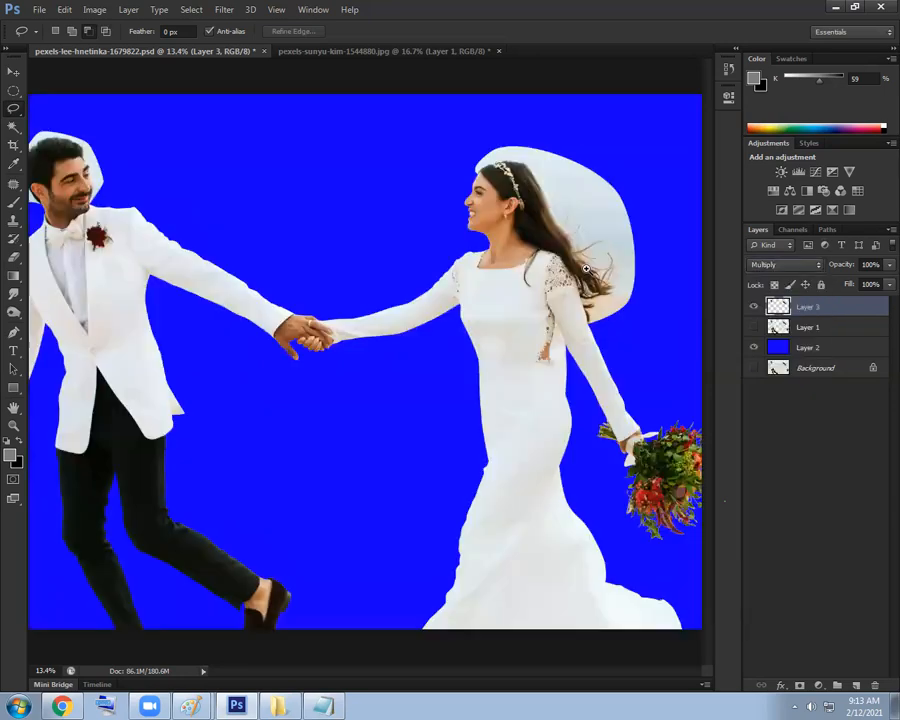
{"action": "scroll", "coordinate": [600, 292], "scroll_direction": "up", "scroll_amount": 3}
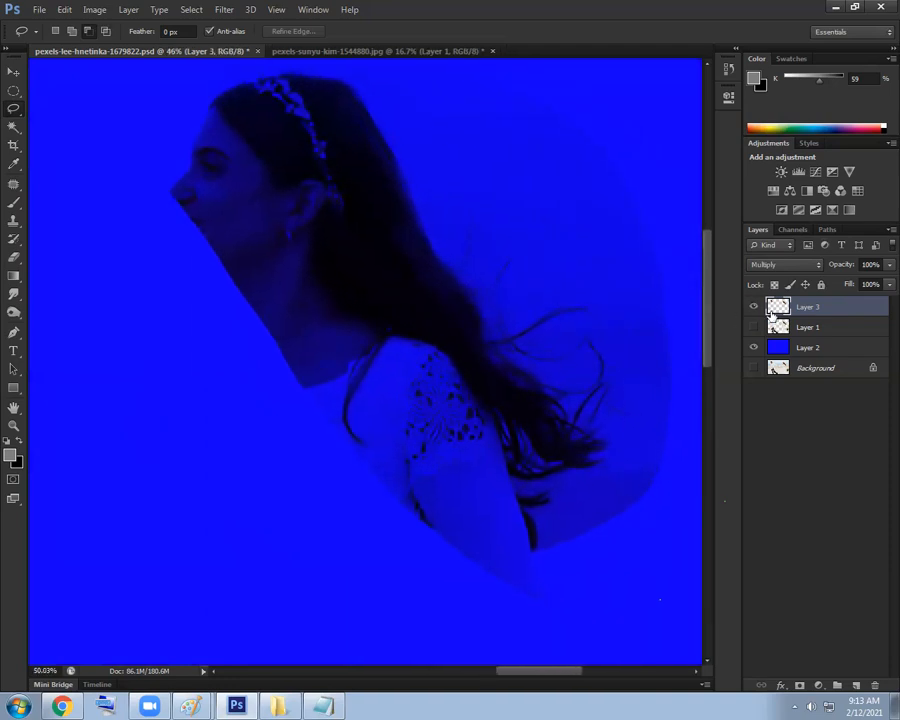
Move the Multiply copy below Layer 1 and show Layer 1 again
{"action": "left_click_drag", "start_coordinate": [833, 310], "coordinate": [836, 338]}
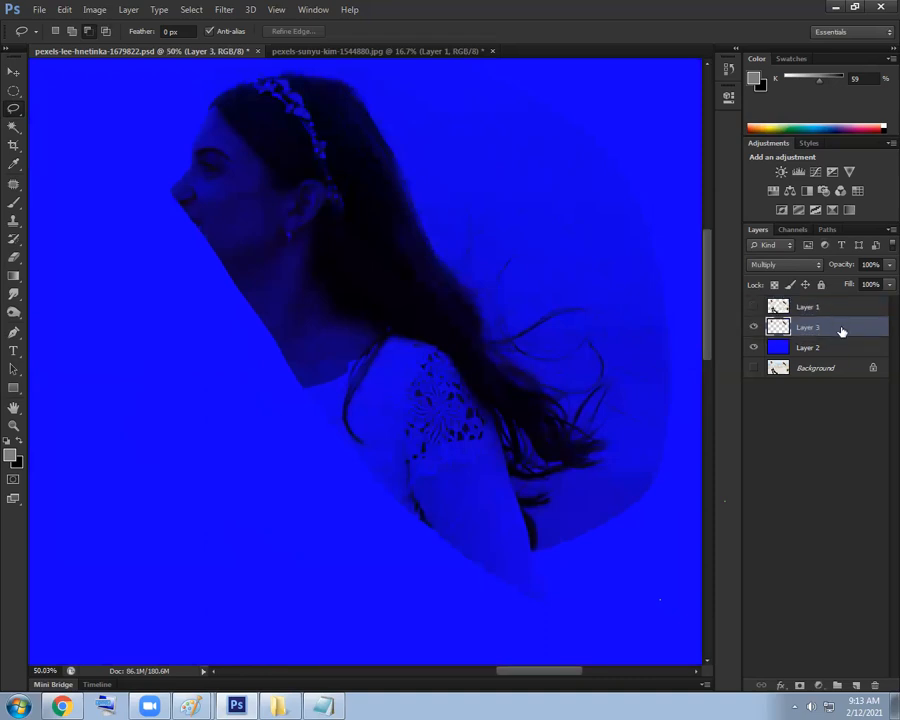
{"action": "left_click", "coordinate": [754, 307]}
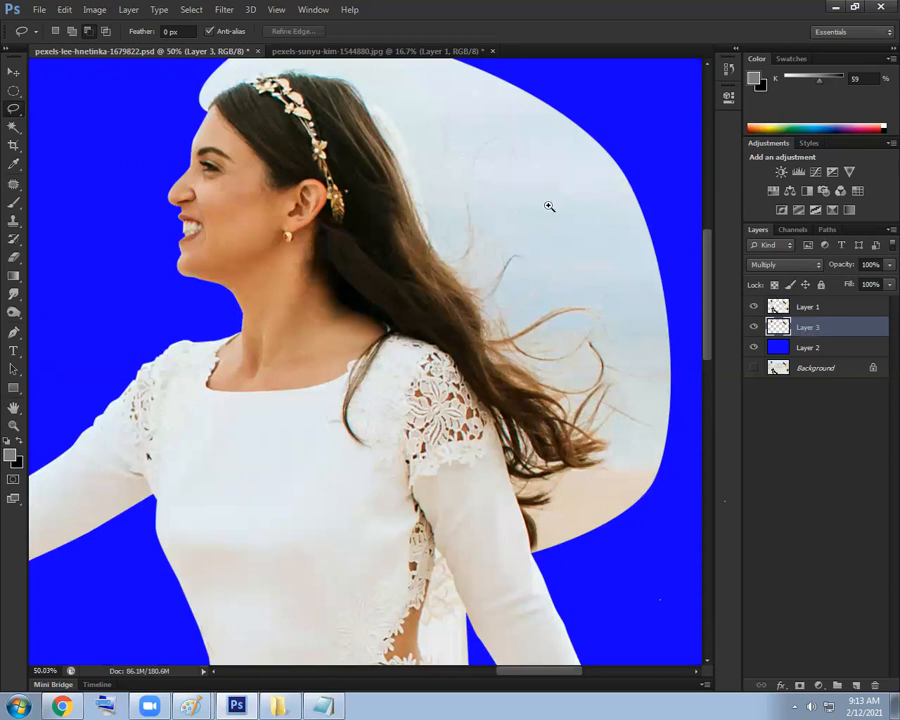
{"action": "scroll", "coordinate": [566, 207], "scroll_direction": "down", "scroll_amount": 2}
Erase the leftover sky on Layer 1 behind the bride's loose hair with a large soft eraser
{"action": "left_click", "coordinate": [828, 307]}
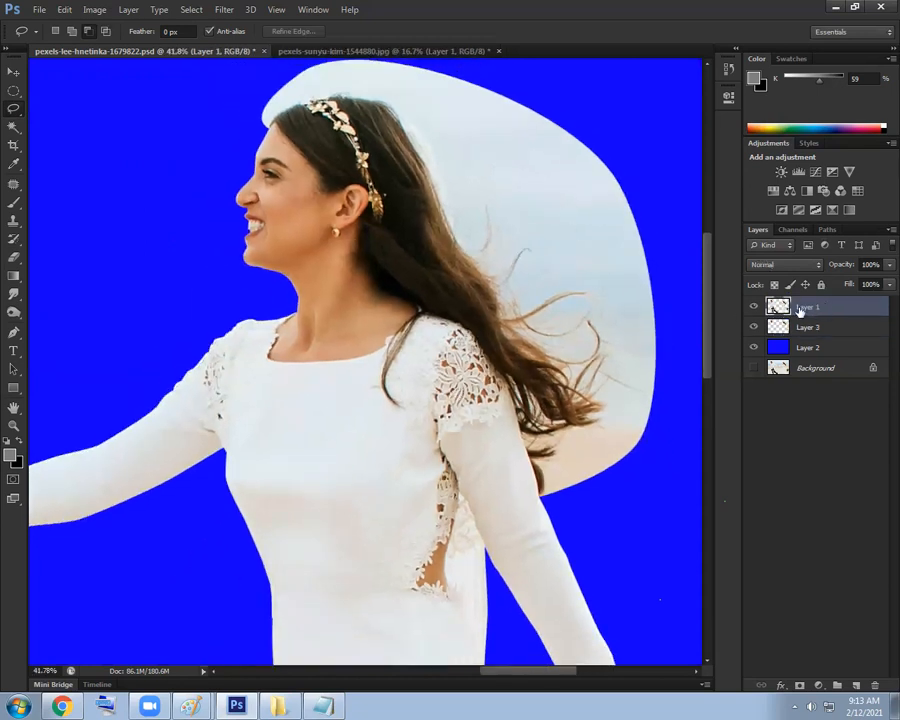
{"action": "key", "text": "e"}
{"action": "key", "text": "bracketright"}
{"action": "mouse_move", "coordinate": [494, 235]}
{"action": "left_mouse_down"}
{"action": "mouse_move", "coordinate": [471, 194]}
{"action": "mouse_move", "coordinate": [481, 231]}
{"action": "mouse_move", "coordinate": [533, 308]}
{"action": "mouse_move", "coordinate": [584, 354]}
{"action": "mouse_move", "coordinate": [545, 234]}
{"action": "mouse_move", "coordinate": [477, 138]}
{"action": "mouse_move", "coordinate": [583, 175]}
{"action": "mouse_move", "coordinate": [619, 254]}
{"action": "mouse_move", "coordinate": [583, 196]}
{"action": "mouse_move", "coordinate": [602, 204]}
{"action": "mouse_move", "coordinate": [624, 296]}
{"action": "mouse_move", "coordinate": [625, 402]}
{"action": "left_mouse_up"}
{"action": "left_click_drag", "start_coordinate": [613, 476], "coordinate": [627, 478]}
{"action": "mouse_move", "coordinate": [563, 366]}
{"action": "left_mouse_down"}
{"action": "mouse_move", "coordinate": [583, 391]}
{"action": "mouse_move", "coordinate": [565, 379]}
{"action": "left_mouse_up"}
{"action": "mouse_move", "coordinate": [458, 191]}
{"action": "left_mouse_down"}
{"action": "mouse_move", "coordinate": [549, 309]}
{"action": "mouse_move", "coordinate": [547, 278]}
{"action": "mouse_move", "coordinate": [638, 398]}
{"action": "left_mouse_up"}
Erase the sky showing between the bride's hair ends and beside her shoulder with an 80 px eraser
{"action": "key", "text": "bracketleft"}
{"action": "key", "text": "bracketleft"}
{"action": "key", "text": "bracketleft"}
{"action": "key", "text": "bracketleft"}
{"action": "key", "text": "bracketleft"}
{"action": "key", "text": "bracketleft"}
{"action": "key", "text": "bracketleft"}
{"action": "key", "text": "bracketleft"}
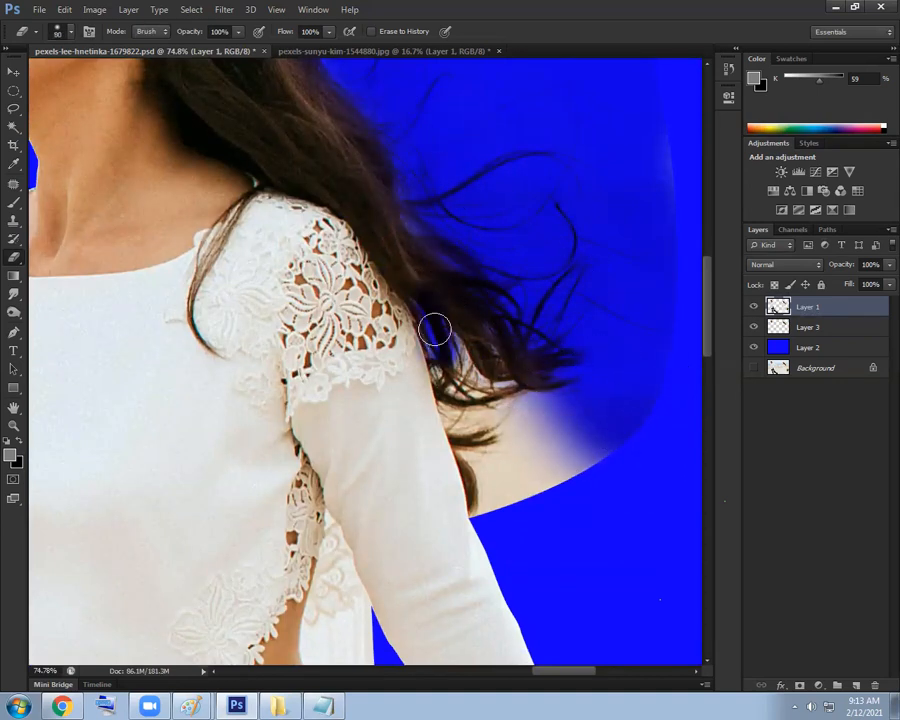
{"action": "mouse_move", "coordinate": [420, 287]}
{"action": "left_mouse_down"}
{"action": "mouse_move", "coordinate": [490, 424]}
{"action": "mouse_move", "coordinate": [486, 372]}
{"action": "mouse_move", "coordinate": [557, 462]}
{"action": "mouse_move", "coordinate": [556, 442]}
{"action": "mouse_move", "coordinate": [524, 390]}
{"action": "mouse_move", "coordinate": [571, 466]}
{"action": "mouse_move", "coordinate": [543, 363]}
{"action": "mouse_move", "coordinate": [515, 336]}
{"action": "left_mouse_up"}
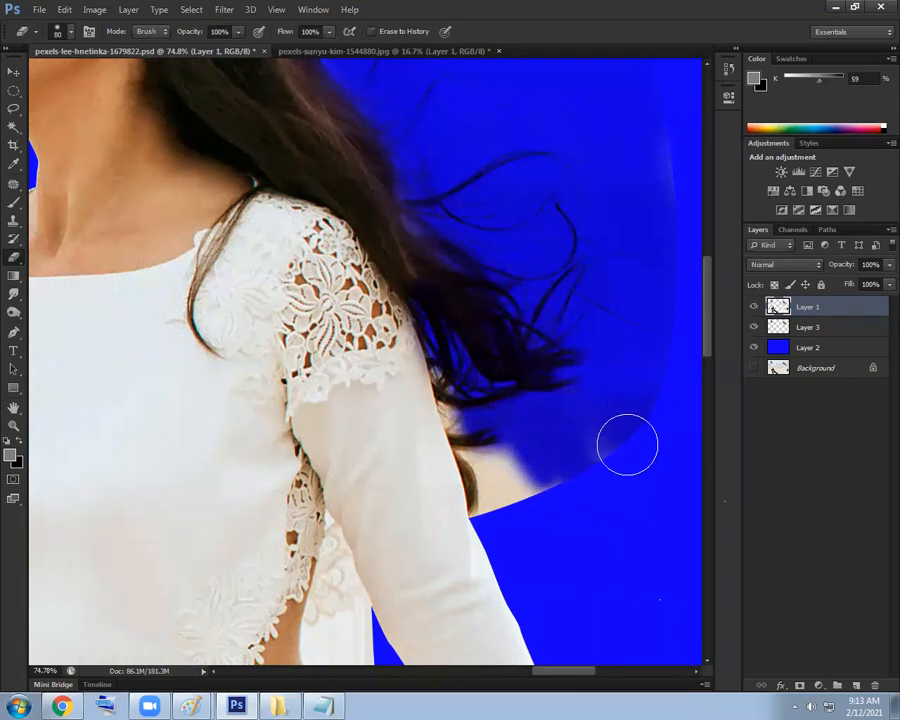
Erase the remaining sky below the hair ends along the bride's sleeve with a 150 px eraser
{"action": "key", "text": "bracketright"}
{"action": "key", "text": "bracketright"}
{"action": "key", "text": "bracketright"}
{"action": "key", "text": "bracketright"}
{"action": "mouse_move", "coordinate": [458, 357]}
{"action": "left_mouse_down"}
{"action": "mouse_move", "coordinate": [511, 487]}
{"action": "mouse_move", "coordinate": [539, 493]}
{"action": "mouse_move", "coordinate": [513, 495]}
{"action": "mouse_move", "coordinate": [485, 467]}
{"action": "left_mouse_up"}
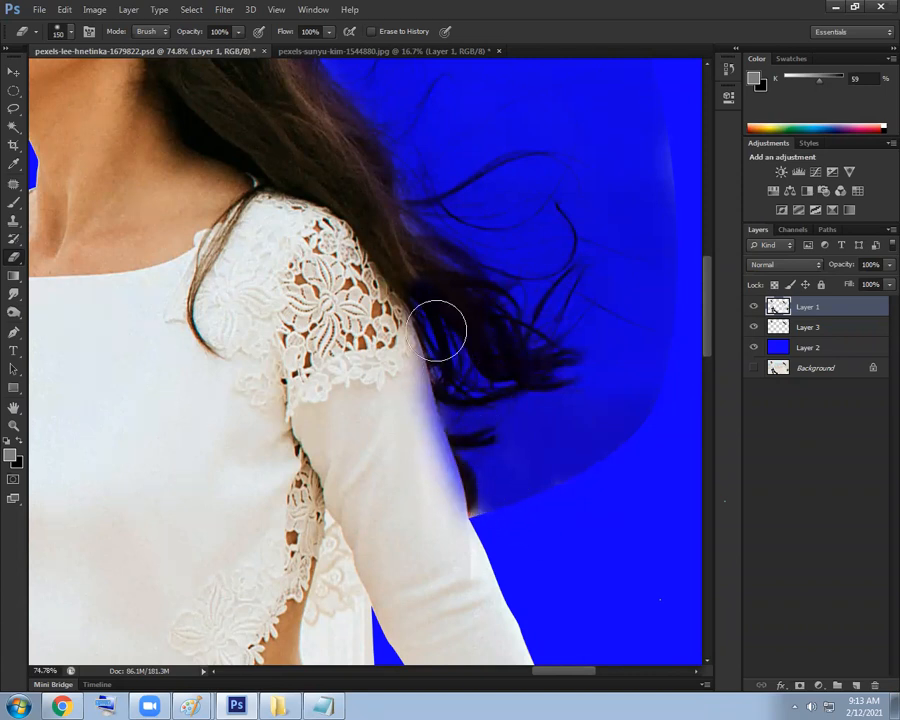
Erase the light sky above and behind the bride's head on Layer 1
{"action": "key", "text": "space"}
{"action": "mouse_move", "coordinate": [482, 324]}
{"action": "left_mouse_down"}
{"action": "mouse_move", "coordinate": [528, 354]}
{"action": "mouse_move", "coordinate": [530, 424]}
{"action": "left_mouse_up"}
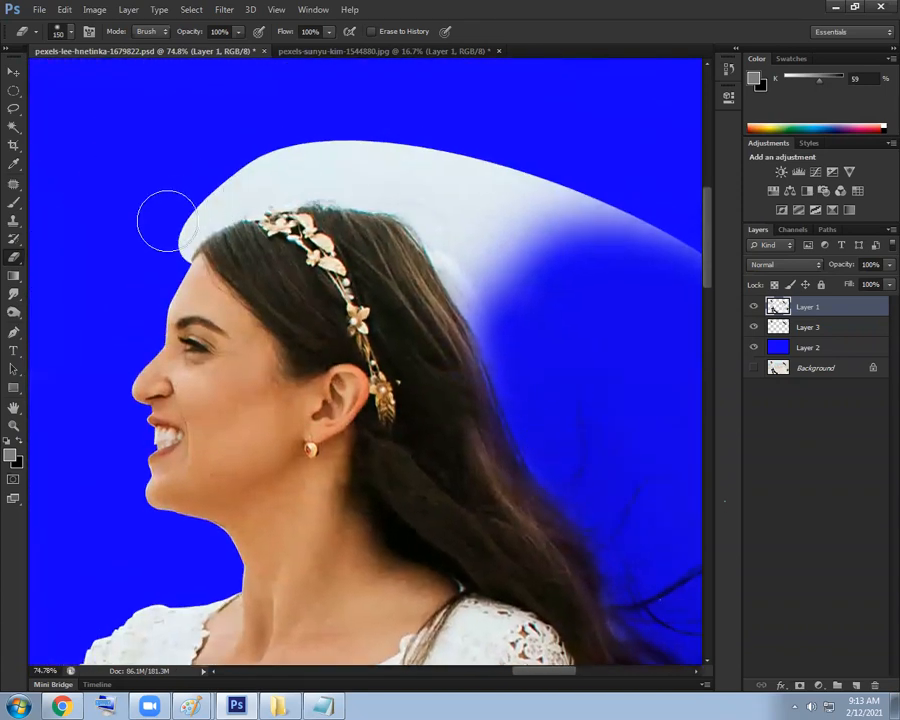
{"action": "mouse_move", "coordinate": [179, 225]}
{"action": "left_mouse_down"}
{"action": "mouse_move", "coordinate": [222, 170]}
{"action": "mouse_move", "coordinate": [168, 231]}
{"action": "mouse_move", "coordinate": [210, 204]}
{"action": "mouse_move", "coordinate": [420, 167]}
{"action": "mouse_move", "coordinate": [213, 169]}
{"action": "mouse_move", "coordinate": [408, 138]}
{"action": "mouse_move", "coordinate": [178, 218]}
{"action": "mouse_move", "coordinate": [159, 238]}
{"action": "mouse_move", "coordinate": [258, 205]}
{"action": "mouse_move", "coordinate": [523, 199]}
{"action": "mouse_move", "coordinate": [357, 159]}
{"action": "mouse_move", "coordinate": [444, 198]}
{"action": "mouse_move", "coordinate": [475, 244]}
{"action": "mouse_move", "coordinate": [415, 218]}
{"action": "mouse_move", "coordinate": [486, 302]}
{"action": "mouse_move", "coordinate": [552, 234]}
{"action": "mouse_move", "coordinate": [625, 204]}
{"action": "mouse_move", "coordinate": [653, 235]}
{"action": "left_mouse_up"}
{"action": "left_click_drag", "start_coordinate": [627, 273], "coordinate": [362, 195]}
{"action": "left_click_drag", "start_coordinate": [440, 190], "coordinate": [408, 163]}
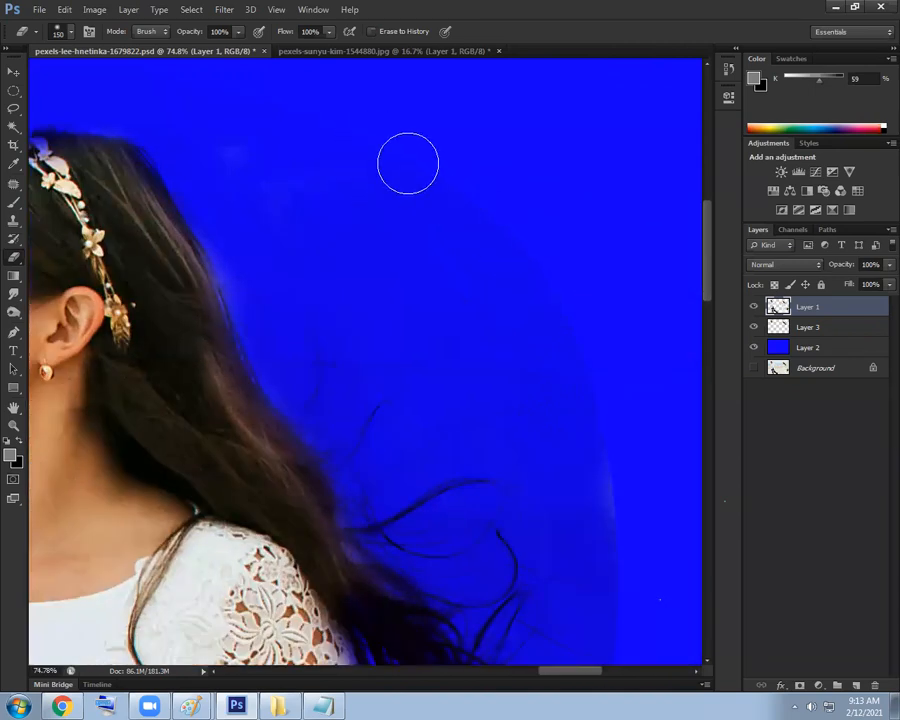
{"action": "mouse_move", "coordinate": [438, 277]}
{"action": "left_mouse_down"}
{"action": "mouse_move", "coordinate": [500, 323]}
{"action": "mouse_move", "coordinate": [512, 351]}
{"action": "left_mouse_up"}
Toggle the visibility of Layer 3 to compare the bride's hair with and without the Multiply copy
{"action": "scroll", "coordinate": [545, 392], "scroll_direction": "up", "scroll_amount": 5}
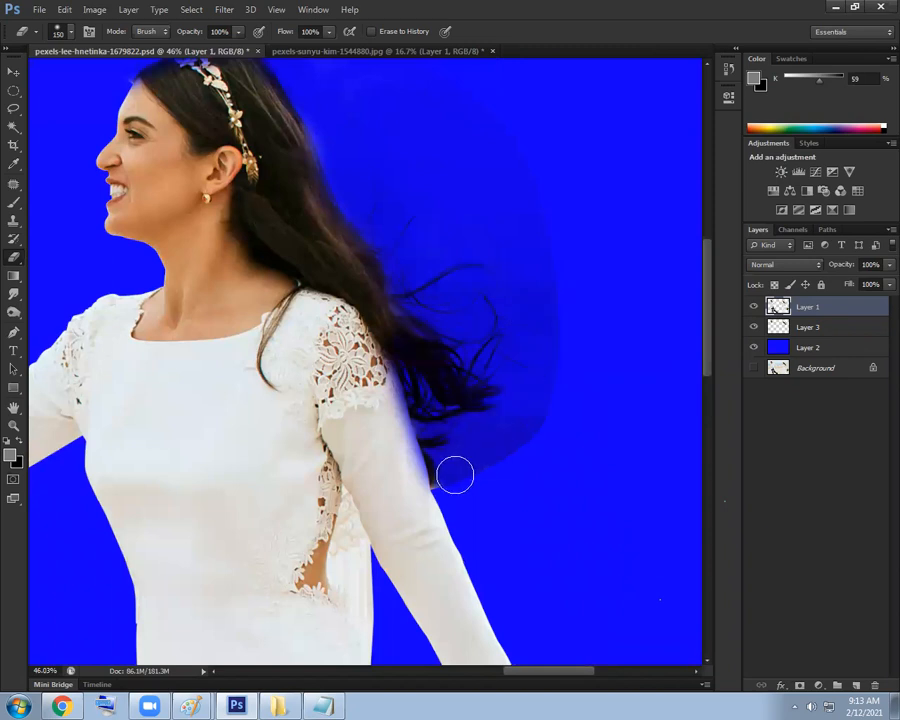
{"action": "left_click", "coordinate": [811, 328]}
{"action": "left_click", "coordinate": [752, 328]}
{"action": "left_click", "coordinate": [752, 328]}
{"action": "left_click", "coordinate": [752, 328]}
{"action": "left_click", "coordinate": [752, 328]}
{"action": "left_click", "coordinate": [752, 328]}
{"action": "left_click", "coordinate": [752, 328]}
{"action": "key", "text": "v"}
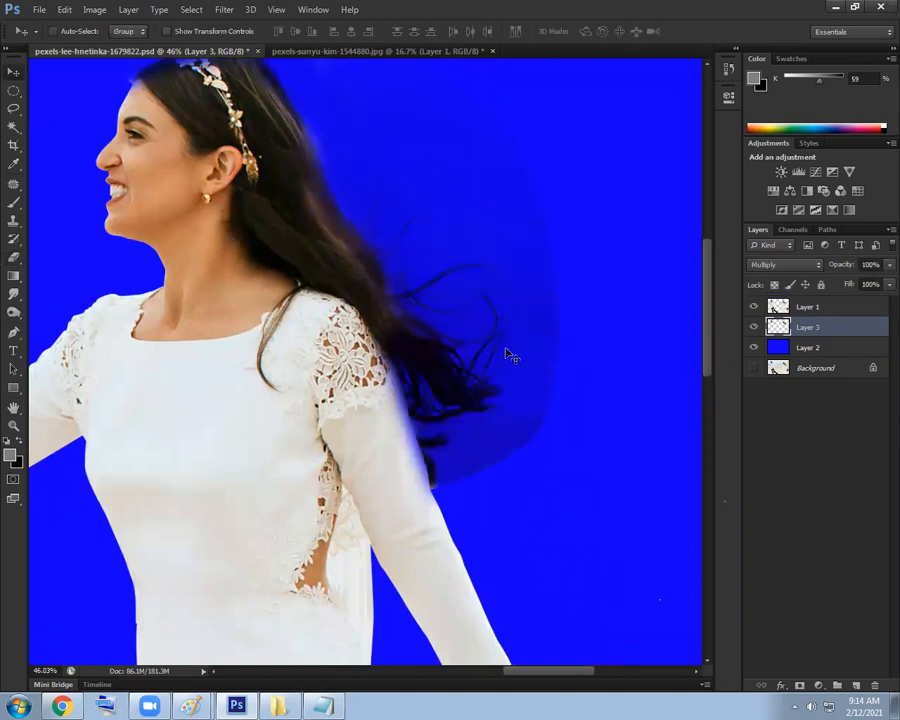
{"action": "left_click_drag", "start_coordinate": [522, 370], "coordinate": [527, 398]}
{"action": "left_click_drag", "start_coordinate": [231, 477], "coordinate": [502, 470]}
{"action": "right_click", "coordinate": [217, 467]}
{"action": "left_click", "coordinate": [240, 474]}
{"action": "key", "text": "ctrl+z"}
{"action": "left_click_drag", "start_coordinate": [557, 289], "coordinate": [518, 308]}
Apply Levels to Layer 3 with the white input level at 188 to clear the sky tint around the hair
{"action": "left_click", "coordinate": [800, 331]}
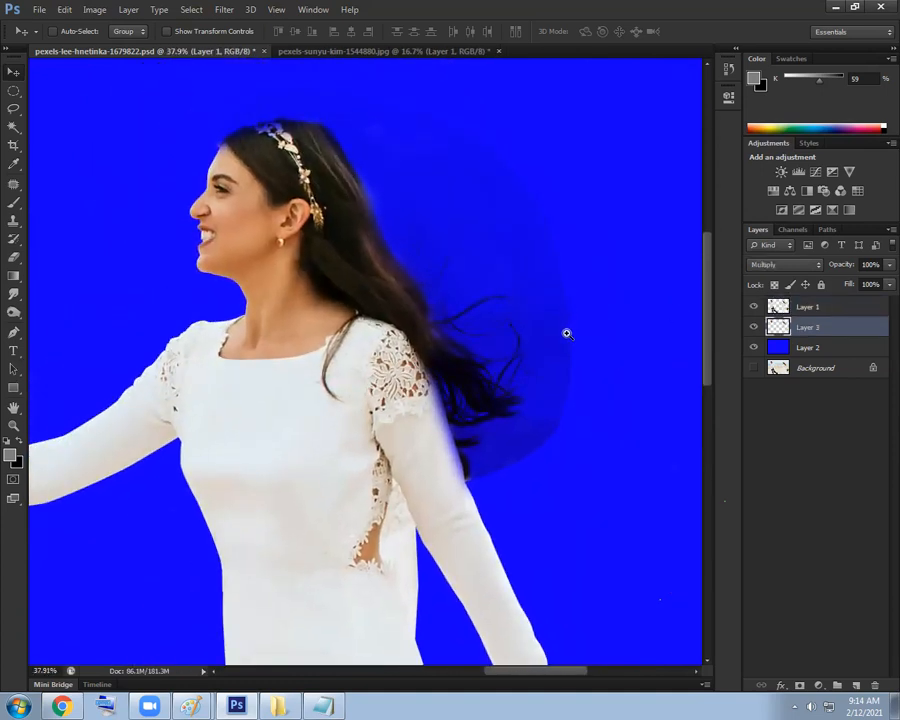
{"action": "scroll", "coordinate": [564, 330], "scroll_direction": "up", "scroll_amount": 2}
{"action": "left_click", "coordinate": [94, 9]}
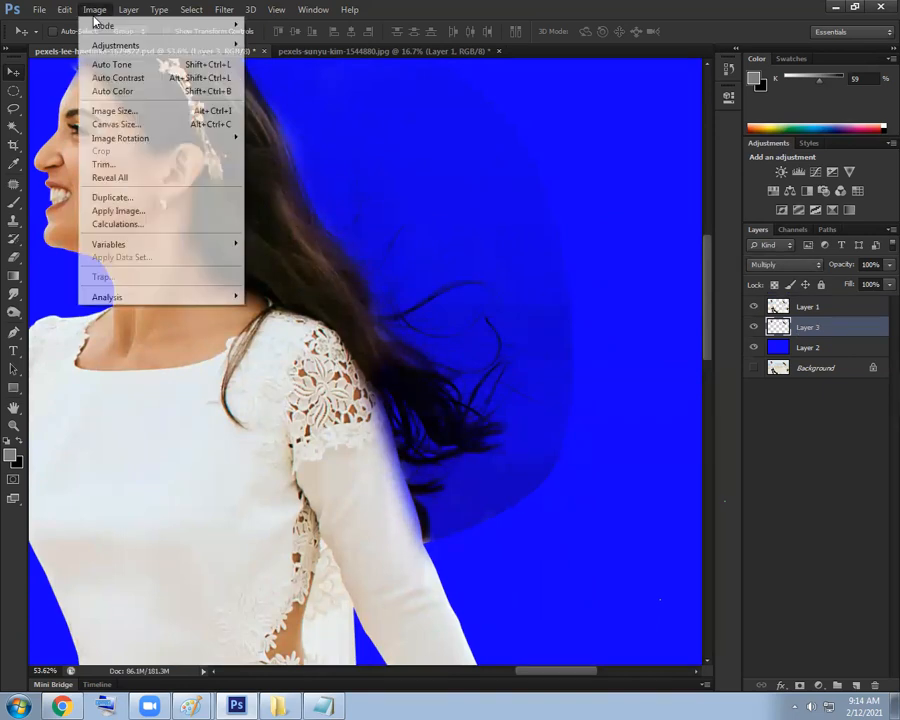
{"action": "mouse_move", "coordinate": [112, 45]}
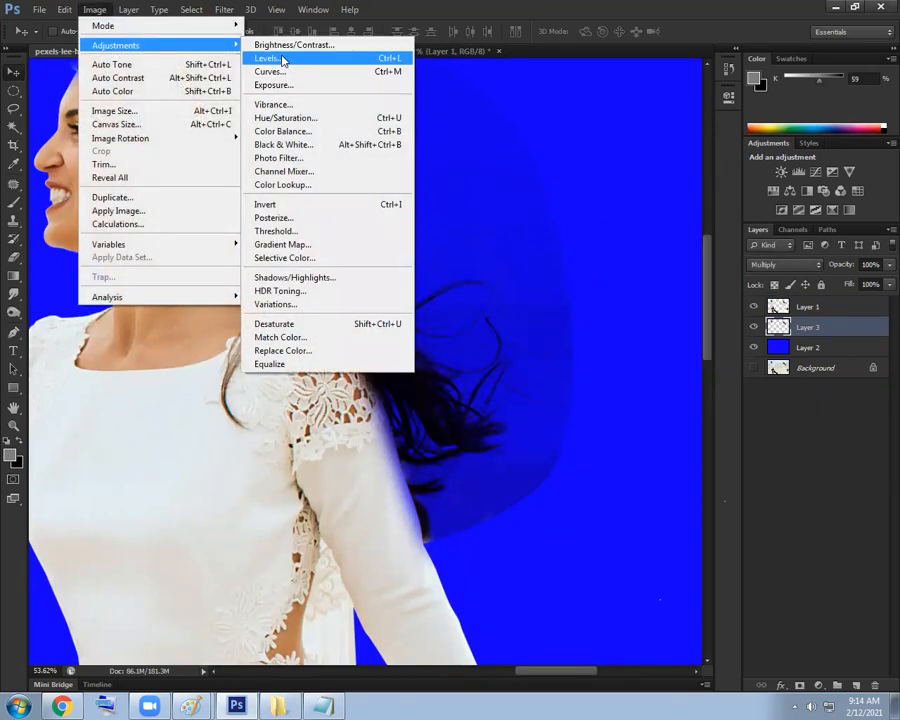
{"action": "left_click", "coordinate": [270, 58]}
{"action": "left_click_drag", "start_coordinate": [578, 167], "coordinate": [796, 105]}
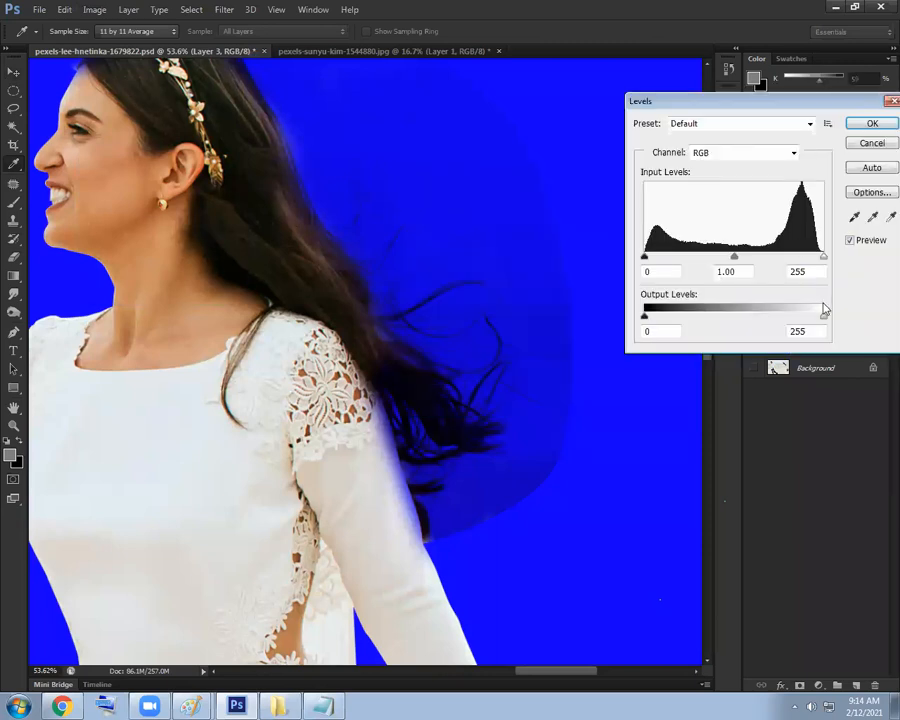
{"action": "left_click_drag", "start_coordinate": [825, 318], "coordinate": [843, 321]}
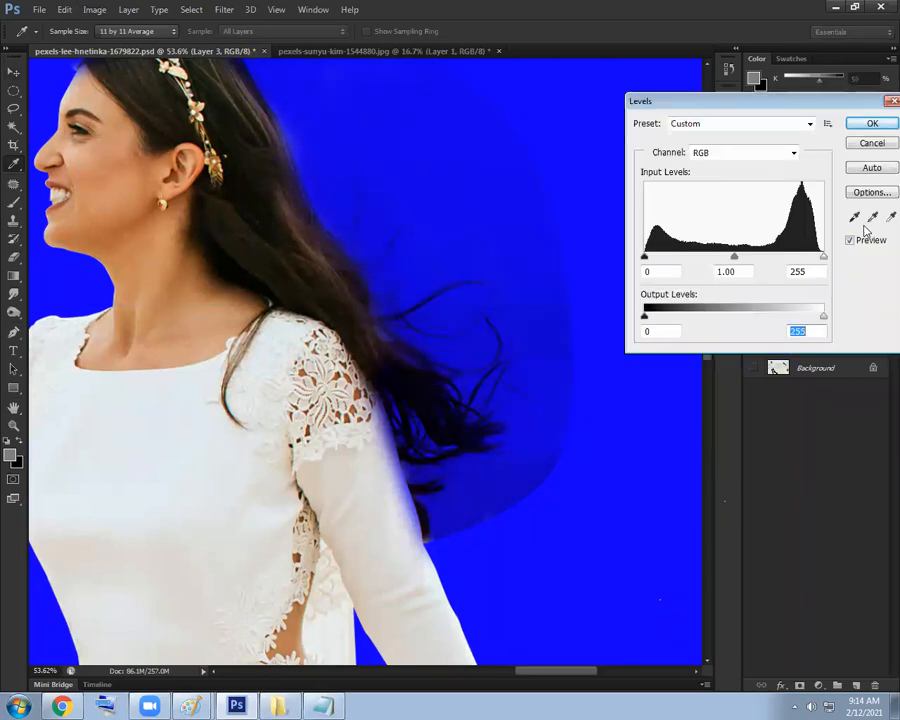
{"action": "left_click_drag", "start_coordinate": [797, 103], "coordinate": [784, 100]}
{"action": "left_click_drag", "start_coordinate": [812, 257], "coordinate": [766, 258]}
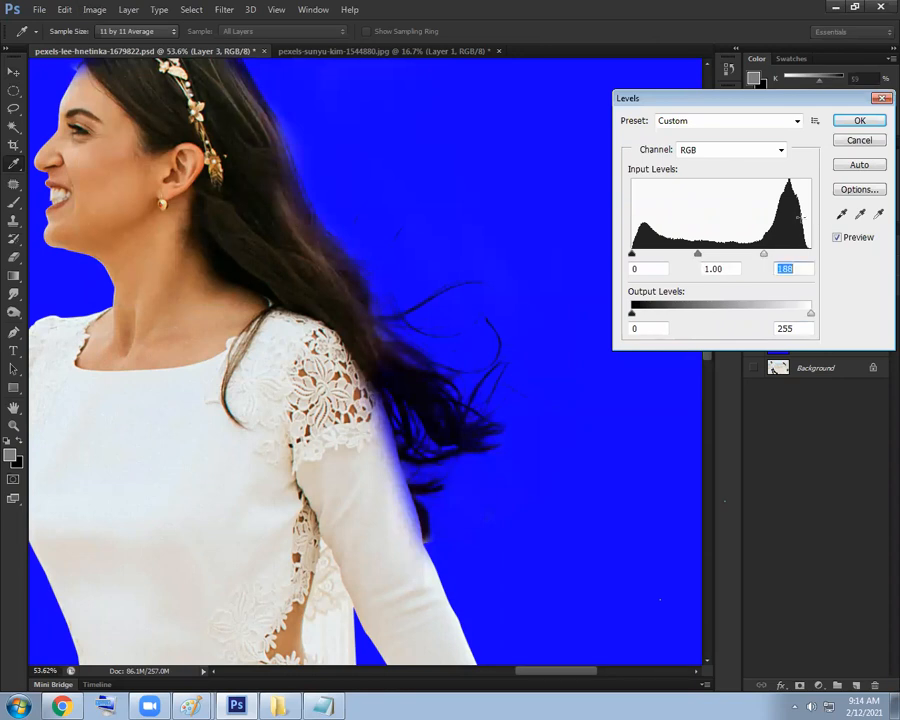
{"action": "left_click", "coordinate": [859, 121]}
Hide and reshow Layer 1 to check the groom's head on the Multiply layer, and make Layer 1 active
{"action": "scroll", "coordinate": [566, 230], "scroll_direction": "down", "scroll_amount": 4}
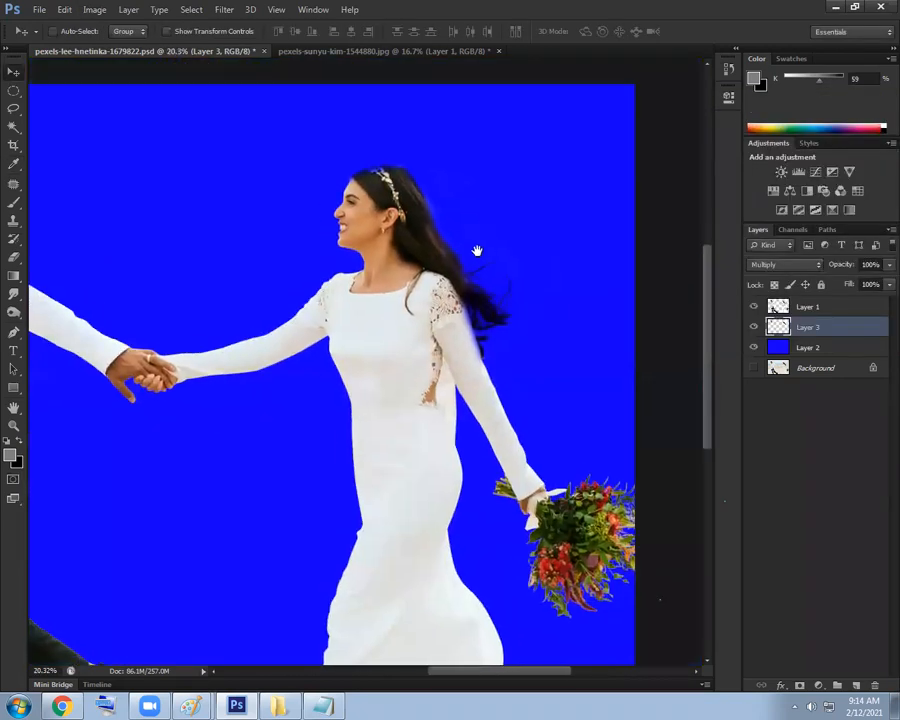
{"action": "scroll", "coordinate": [260, 256], "scroll_direction": "up", "scroll_amount": 5}
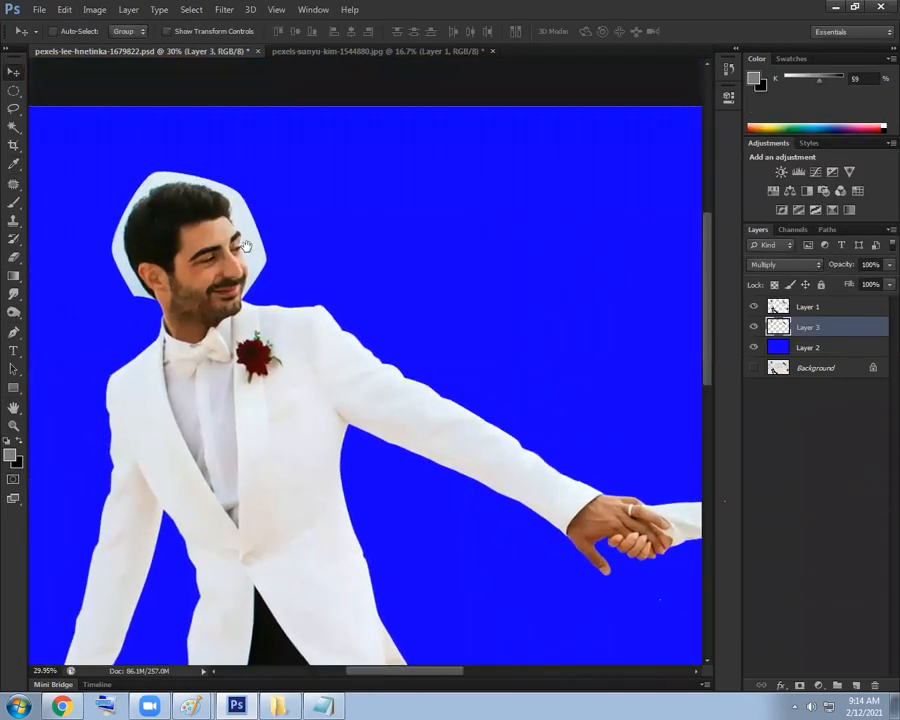
{"action": "scroll", "coordinate": [260, 256], "scroll_direction": "up", "scroll_amount": 1}
{"action": "left_click", "coordinate": [754, 307]}
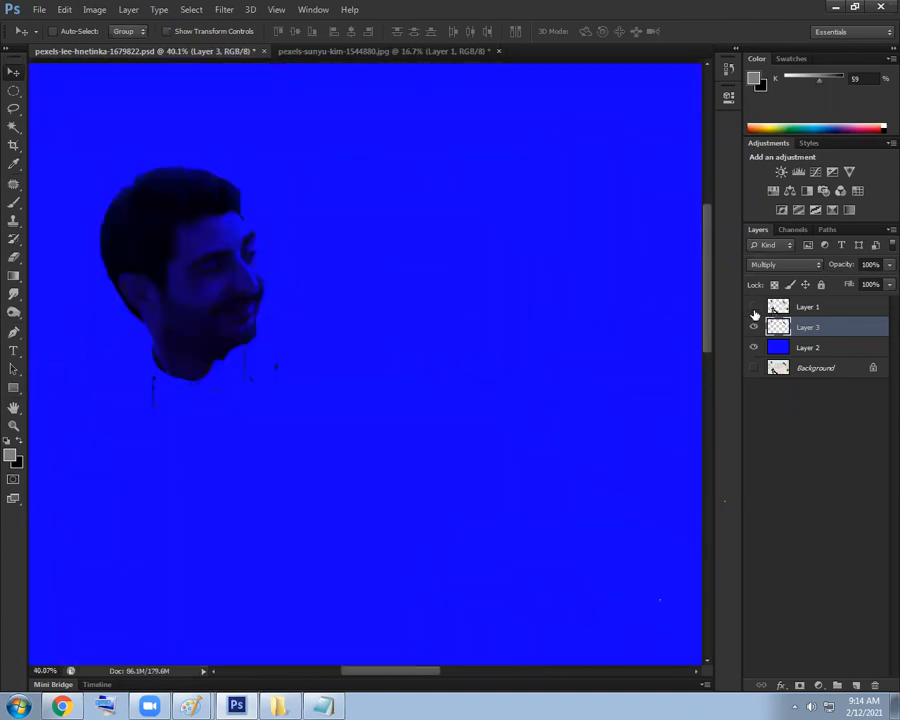
{"action": "left_click", "coordinate": [754, 307]}
{"action": "key", "text": "alt+]"}
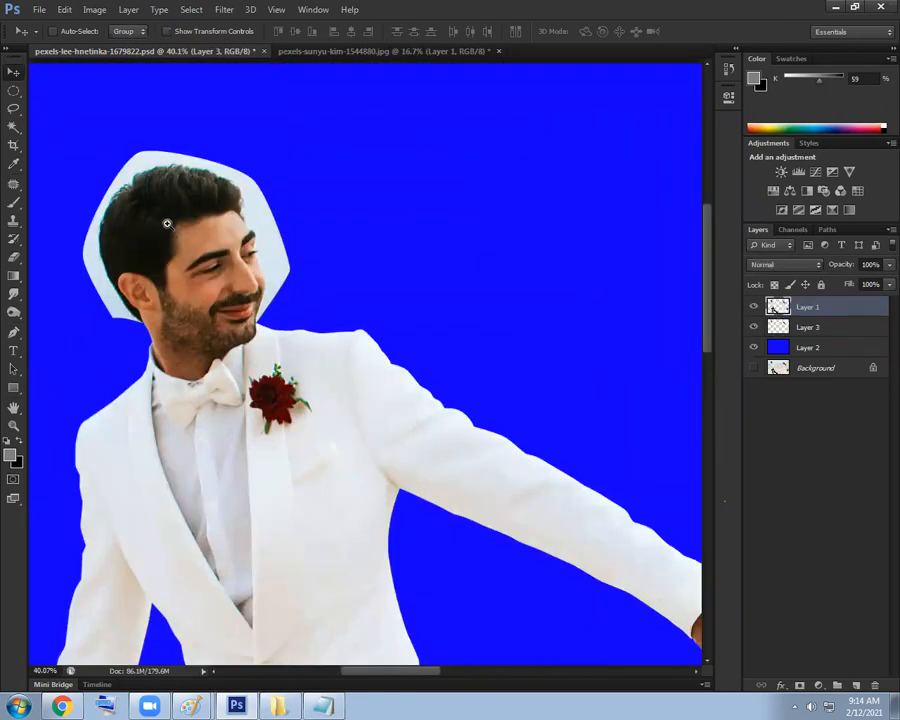
Try to remove the sky around the groom's head with a Magic Wand selection feathered by 1.5 pixels, and undo the removal
{"action": "scroll", "coordinate": [167, 223], "scroll_direction": "up", "scroll_amount": 5}
{"action": "key", "text": "w"}
{"action": "left_click", "coordinate": [380, 258]}
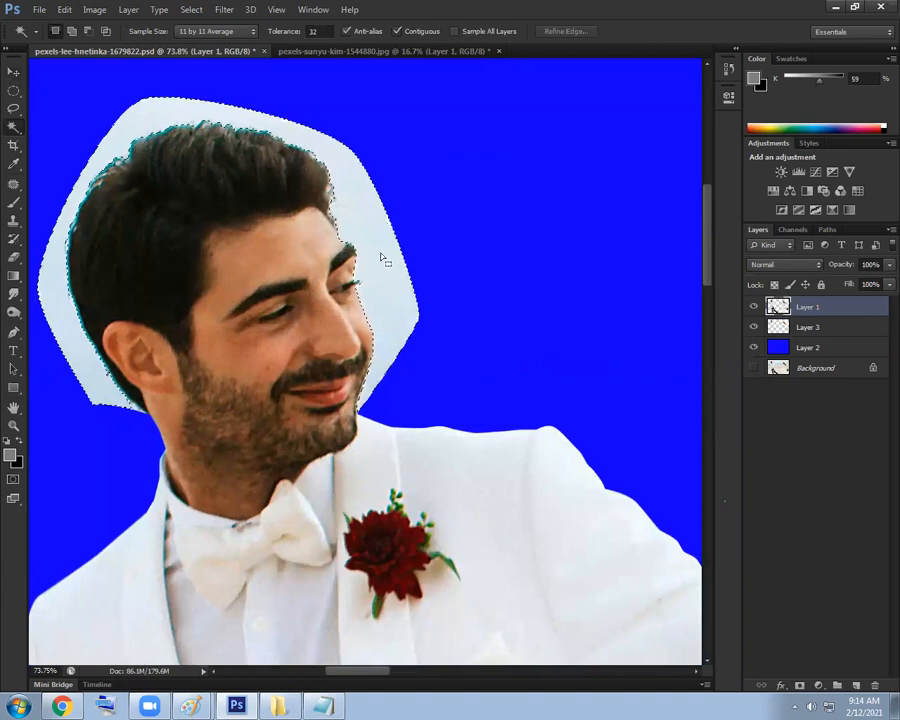
{"action": "key", "text": "shift+F6"}
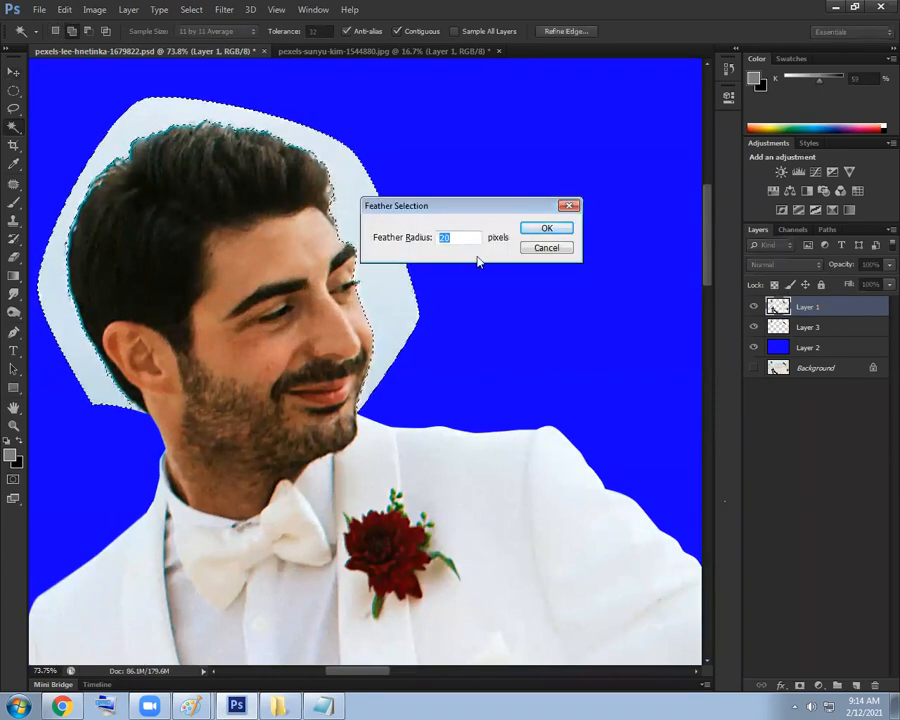
{"action": "type", "text": "1.5"}
{"action": "key", "text": "Return"}
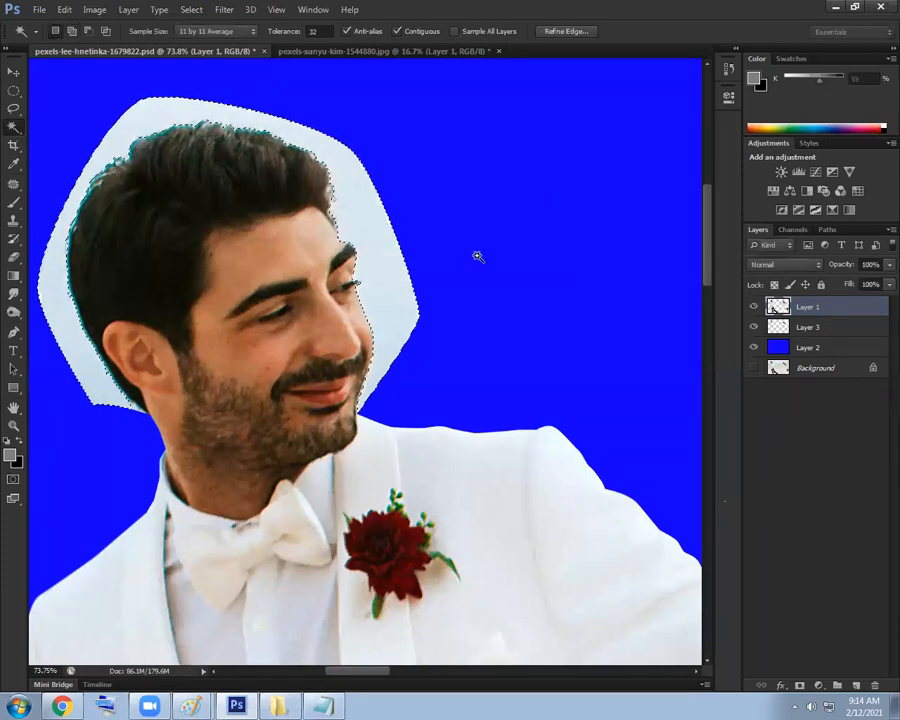
{"action": "key", "text": "Delete"}
{"action": "key", "text": "ctrl+d"}
{"action": "scroll", "coordinate": [354, 247], "scroll_direction": "up", "scroll_amount": 3}
{"action": "key", "text": "ctrl+alt+z"}
{"action": "key", "text": "ctrl+alt+z"}
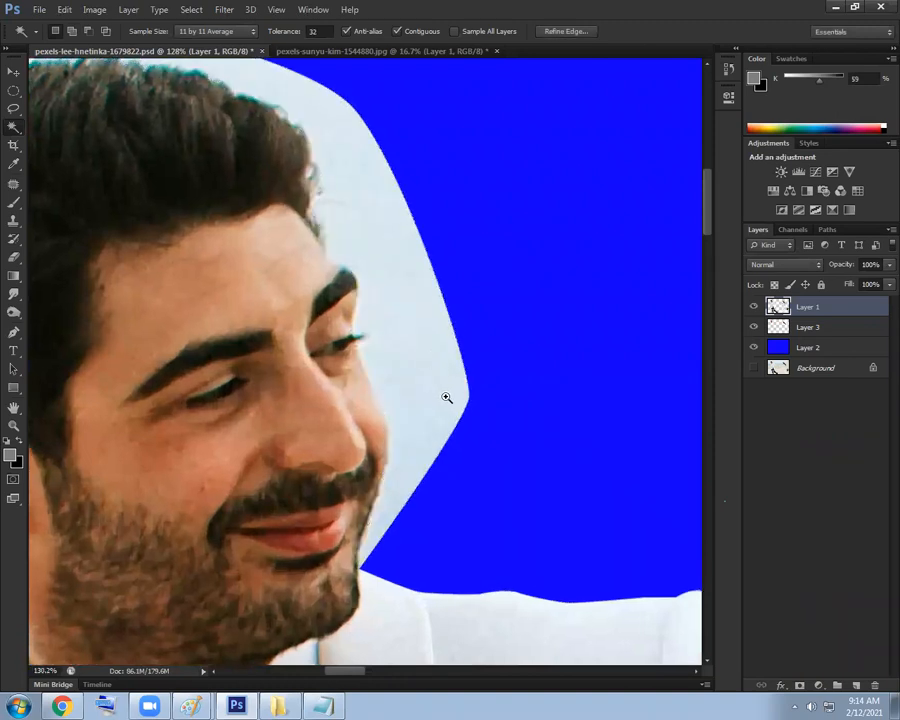
Trace a Pen path along the edge of the groom's face from the beard at the collar up past the cheek
{"action": "left_click", "coordinate": [446, 398], "text": "ctrl"}
{"action": "left_click_drag", "start_coordinate": [446, 392], "coordinate": [452, 362]}
{"action": "left_click", "coordinate": [431, 468], "text": "ctrl"}
{"action": "left_click_drag", "start_coordinate": [432, 472], "coordinate": [448, 371]}
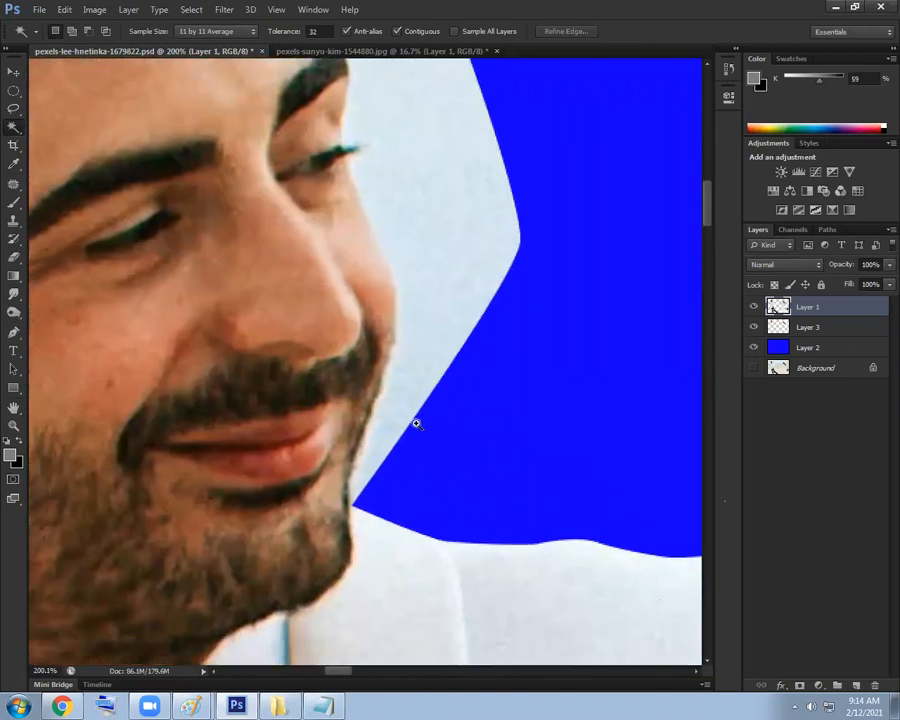
{"action": "scroll", "coordinate": [416, 424], "scroll_direction": "up", "scroll_amount": 2}
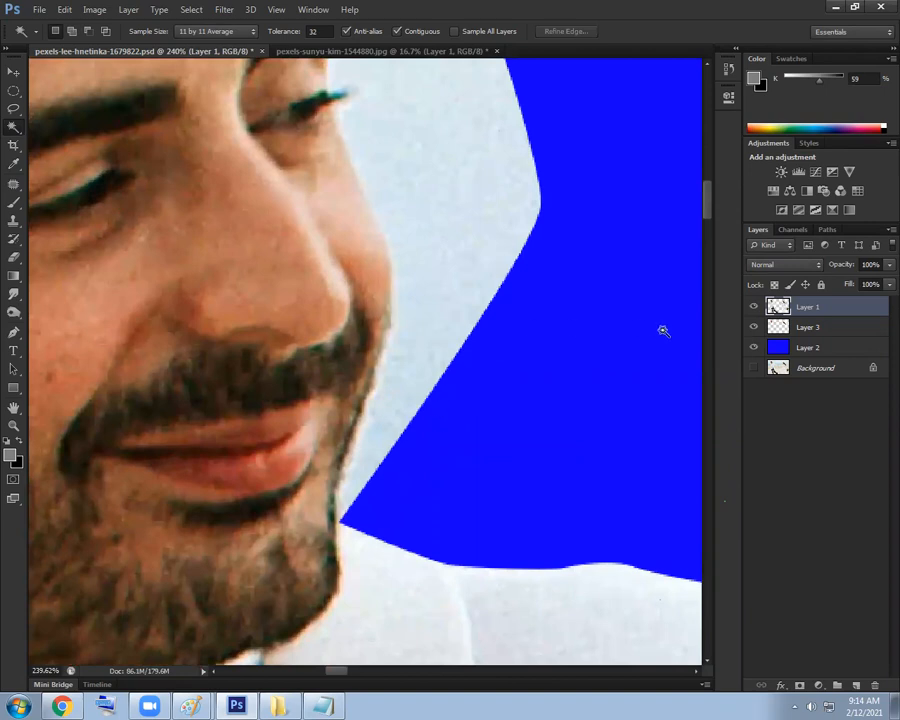
{"action": "left_click", "coordinate": [752, 308]}
{"action": "left_click", "coordinate": [752, 308]}
{"action": "scroll", "coordinate": [469, 346], "scroll_direction": "up", "scroll_amount": 1}
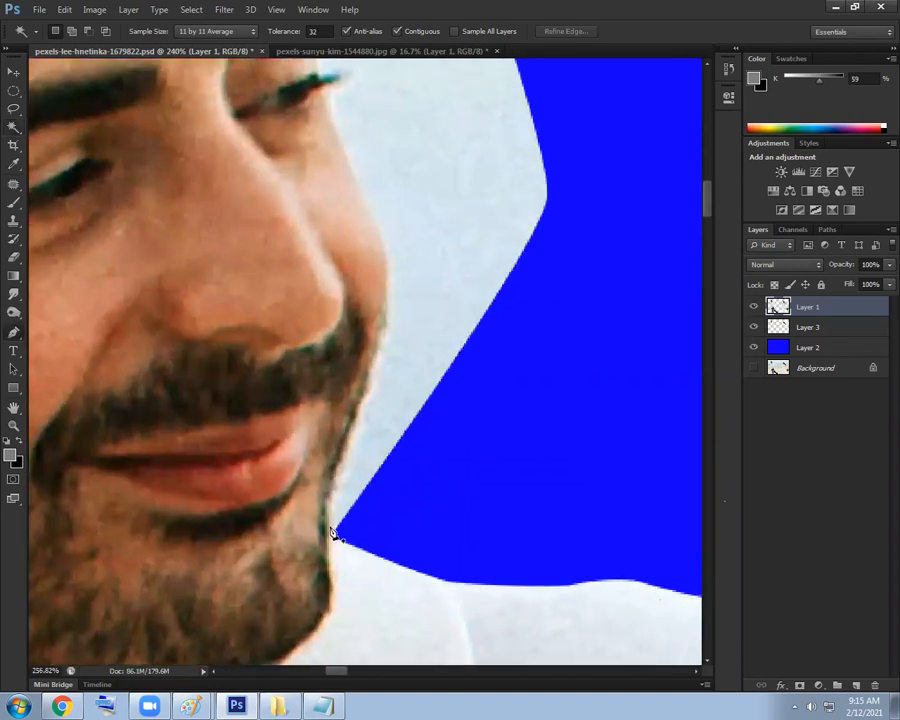
{"action": "key", "text": "p"}
{"action": "left_click_drag", "start_coordinate": [370, 383], "coordinate": [412, 288]}
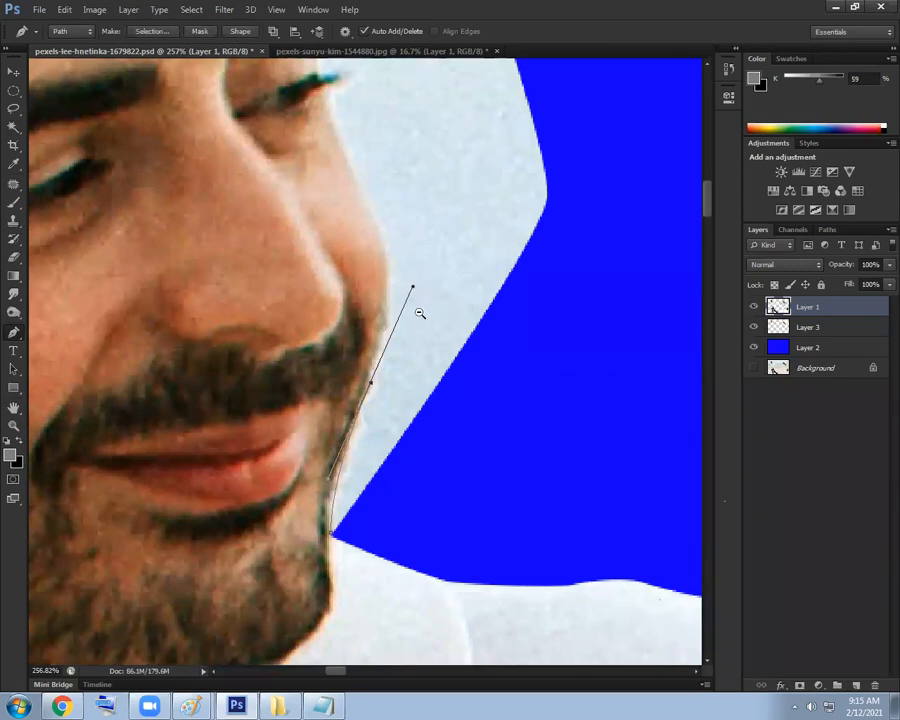
{"action": "left_click_drag", "start_coordinate": [370, 220], "coordinate": [360, 179]}
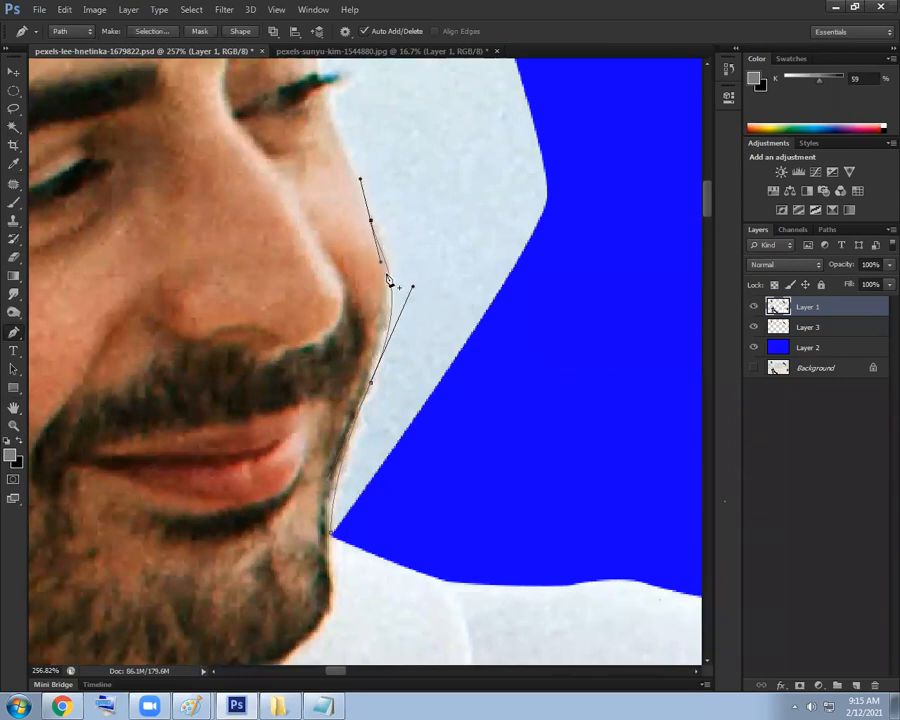
Trace the groom's face edge with the Pen tool from the cheek around the eyelashes and eyebrow to the forehead
{"action": "left_click_drag", "start_coordinate": [371, 383], "coordinate": [365, 384]}
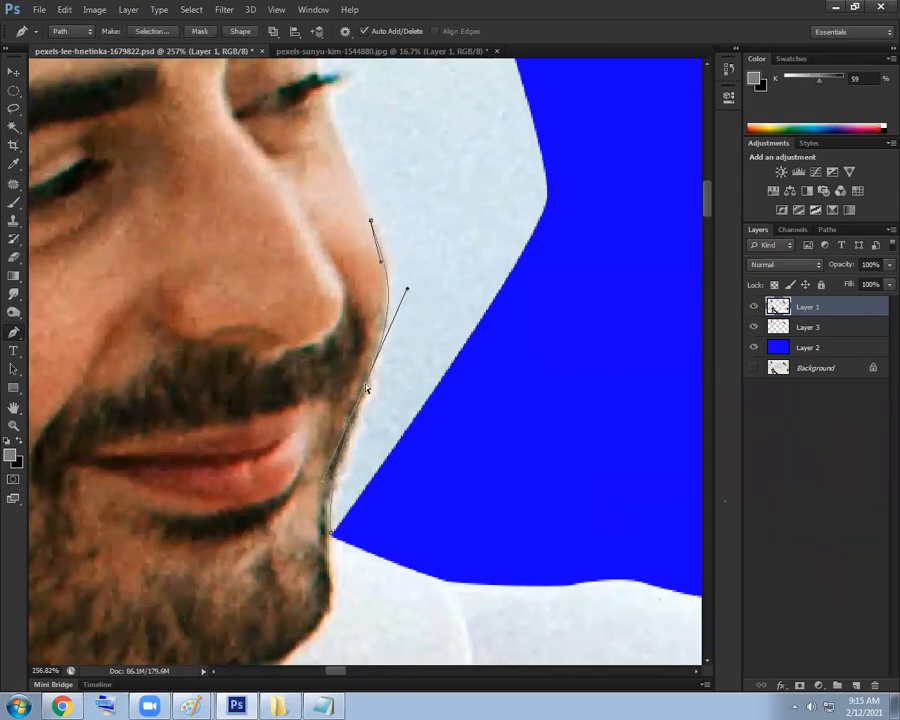
{"action": "left_click_drag", "start_coordinate": [373, 227], "coordinate": [367, 205]}
{"action": "left_click_drag", "start_coordinate": [398, 161], "coordinate": [392, 328]}
{"action": "left_click", "coordinate": [369, 271]}
{"action": "left_click", "coordinate": [379, 248]}
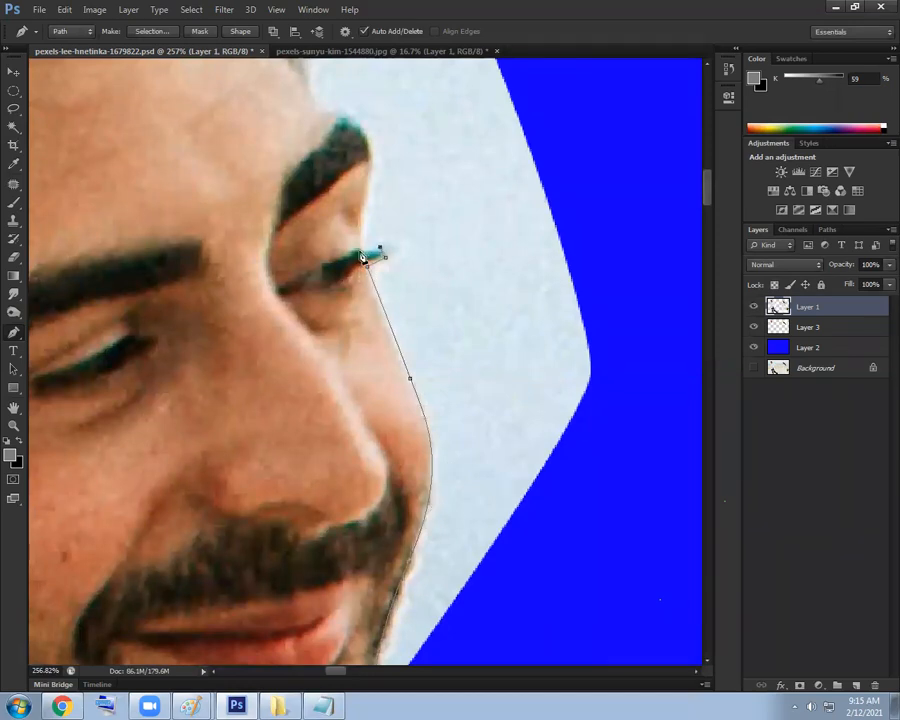
{"action": "left_click_drag", "start_coordinate": [365, 202], "coordinate": [366, 184]}
{"action": "left_click_drag", "start_coordinate": [394, 228], "coordinate": [429, 325]}
{"action": "left_click_drag", "start_coordinate": [397, 228], "coordinate": [379, 276]}
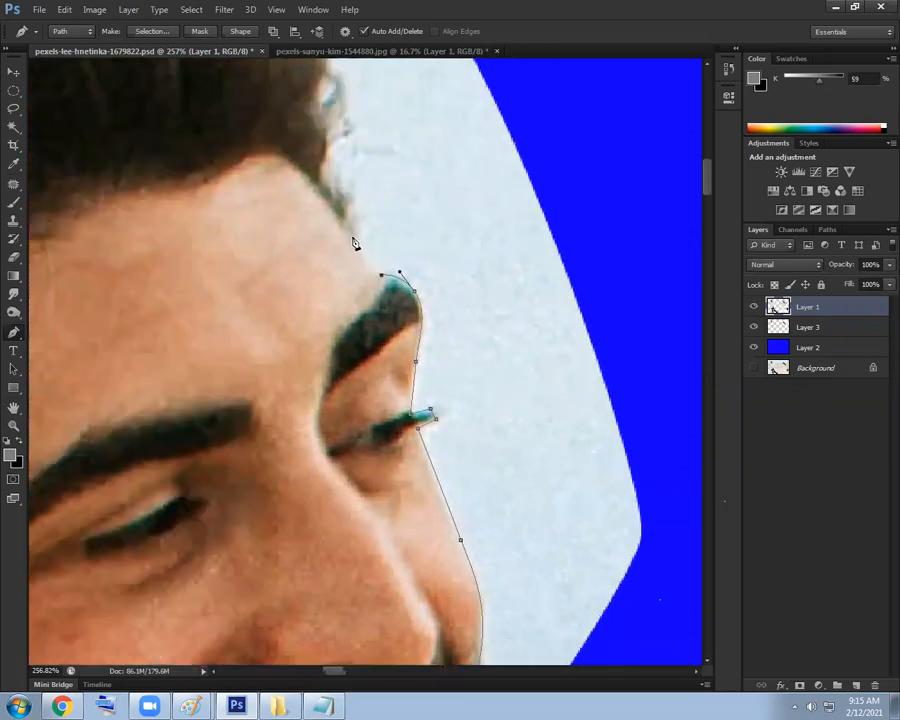
Close the path through the blue area around the leftover backdrop beside the face and convert it to a selection
{"action": "scroll", "coordinate": [432, 231], "scroll_direction": "down", "scroll_amount": 2}
{"action": "left_click_drag", "start_coordinate": [500, 104], "coordinate": [540, 92]}
{"action": "left_click_drag", "start_coordinate": [631, 230], "coordinate": [642, 269]}
{"action": "left_click_drag", "start_coordinate": [669, 448], "coordinate": [597, 274]}
{"action": "left_click_drag", "start_coordinate": [555, 417], "coordinate": [540, 428]}
{"action": "left_click_drag", "start_coordinate": [468, 465], "coordinate": [455, 470]}
{"action": "left_click", "coordinate": [368, 483]}
{"action": "key", "text": "ctrl+Return"}
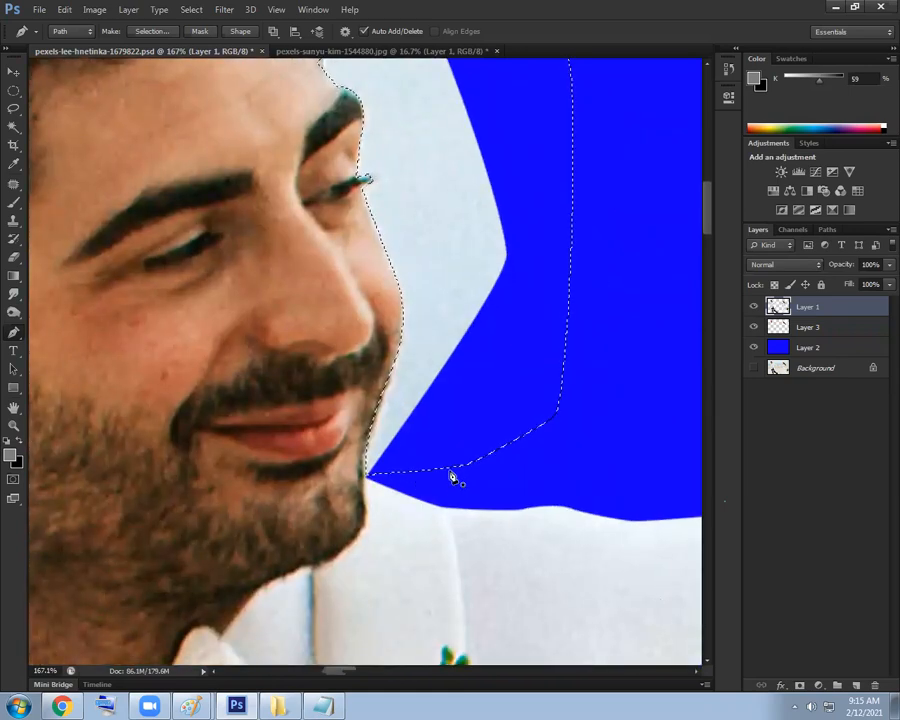
Feather the selection by 0.5 pixels, delete the backdrop inside it from Layer 1, and deselect
{"action": "key", "text": "shift+F6"}
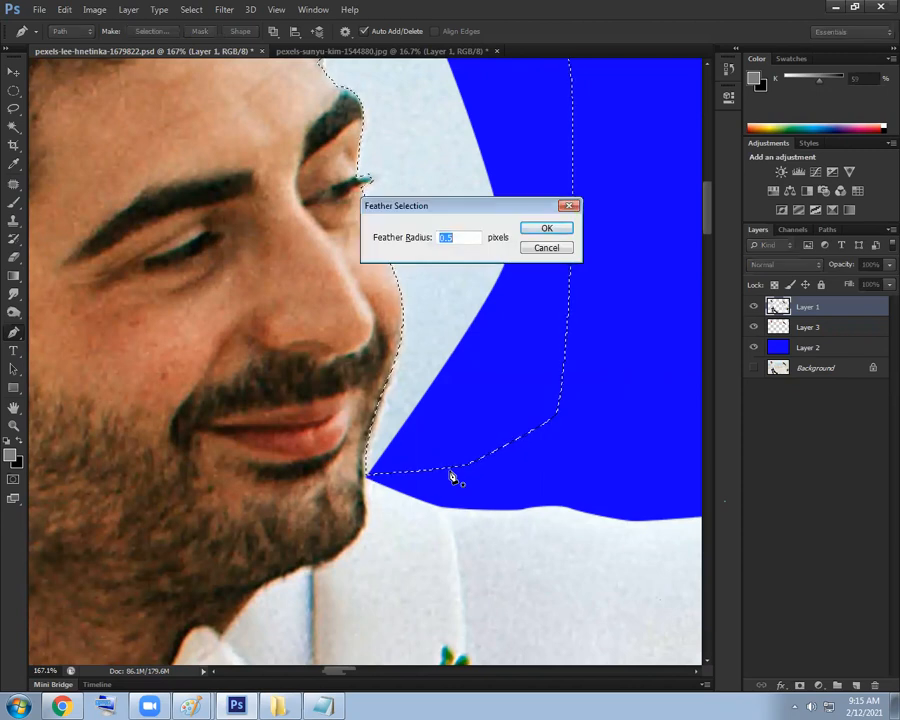
{"action": "key", "text": "Return"}
{"action": "key", "text": "Delete"}
{"action": "key", "text": "ctrl+d"}
{"action": "key", "text": "ctrl+0"}
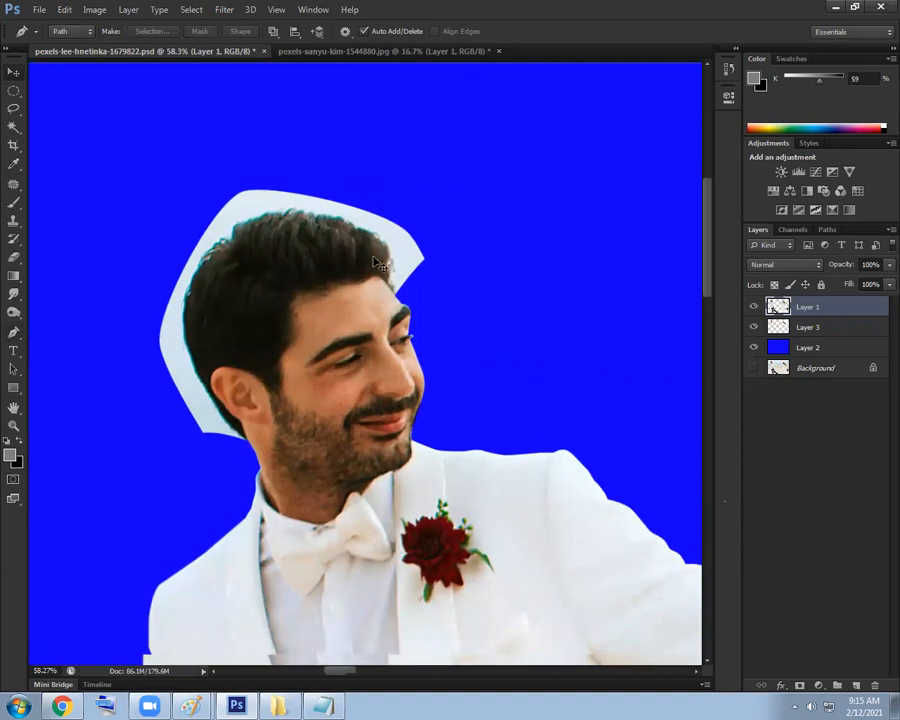
Erase the leftover backdrop beside the front of the groom's hair, using a smaller eraser near the hairline
{"action": "key", "text": "v"}
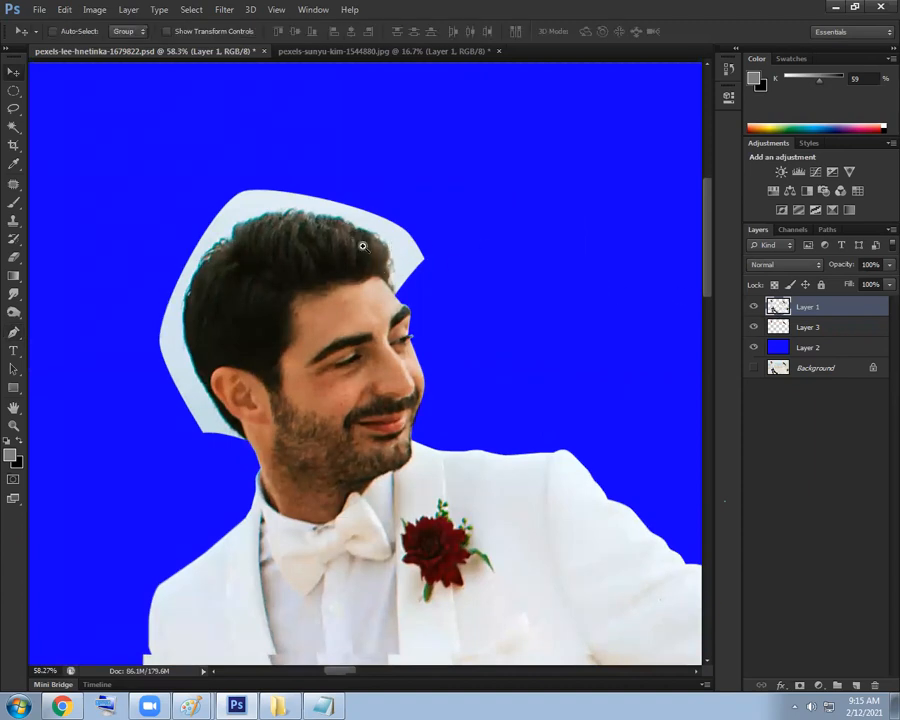
{"action": "scroll", "coordinate": [362, 245], "scroll_direction": "up", "scroll_amount": 3}
{"action": "key", "text": "e"}
{"action": "mouse_move", "coordinate": [432, 271]}
{"action": "left_mouse_down"}
{"action": "mouse_move", "coordinate": [368, 155]}
{"action": "mouse_move", "coordinate": [386, 179]}
{"action": "mouse_move", "coordinate": [352, 169]}
{"action": "left_mouse_up"}
{"action": "key", "text": "bracketleft"}
{"action": "key", "text": "bracketleft"}
{"action": "key", "text": "bracketleft"}
{"action": "key", "text": "bracketleft"}
{"action": "key", "text": "bracketleft"}
{"action": "mouse_move", "coordinate": [409, 253]}
{"action": "left_mouse_down"}
{"action": "mouse_move", "coordinate": [456, 281]}
{"action": "mouse_move", "coordinate": [456, 245]}
{"action": "mouse_move", "coordinate": [441, 286]}
{"action": "mouse_move", "coordinate": [412, 277]}
{"action": "mouse_move", "coordinate": [417, 315]}
{"action": "left_mouse_up"}
{"action": "key", "text": "bracketleft"}
{"action": "key", "text": "bracketleft"}
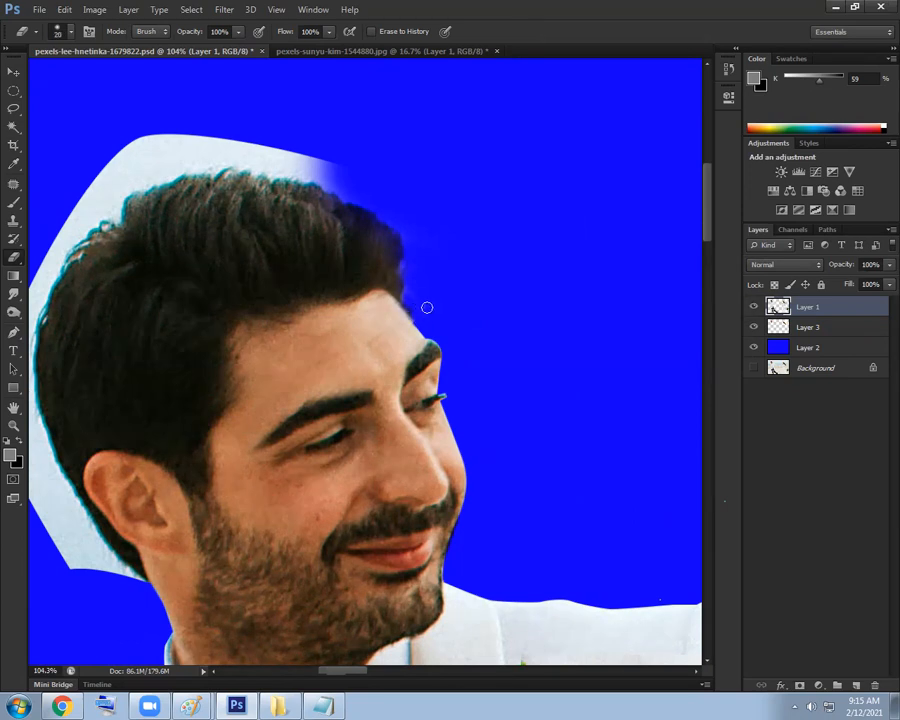
Erase the pale backdrop along the top and back of the groom's hair with a larger eraser of about 70 px
{"action": "key", "text": "bracketright"}
{"action": "key", "text": "bracketright"}
{"action": "mouse_move", "coordinate": [351, 181]}
{"action": "left_mouse_down"}
{"action": "mouse_move", "coordinate": [231, 153]}
{"action": "mouse_move", "coordinate": [309, 151]}
{"action": "mouse_move", "coordinate": [122, 156]}
{"action": "mouse_move", "coordinate": [354, 147]}
{"action": "mouse_move", "coordinate": [262, 168]}
{"action": "mouse_move", "coordinate": [171, 211]}
{"action": "mouse_move", "coordinate": [263, 181]}
{"action": "mouse_move", "coordinate": [192, 220]}
{"action": "mouse_move", "coordinate": [147, 283]}
{"action": "mouse_move", "coordinate": [143, 313]}
{"action": "mouse_move", "coordinate": [220, 228]}
{"action": "mouse_move", "coordinate": [137, 422]}
{"action": "mouse_move", "coordinate": [149, 464]}
{"action": "mouse_move", "coordinate": [192, 517]}
{"action": "mouse_move", "coordinate": [191, 430]}
{"action": "left_mouse_up"}
{"action": "mouse_move", "coordinate": [193, 454]}
{"action": "left_mouse_down"}
{"action": "mouse_move", "coordinate": [197, 348]}
{"action": "mouse_move", "coordinate": [217, 308]}
{"action": "left_mouse_up"}
{"action": "mouse_move", "coordinate": [208, 384]}
{"action": "left_mouse_down"}
{"action": "mouse_move", "coordinate": [255, 422]}
{"action": "mouse_move", "coordinate": [370, 420]}
{"action": "left_mouse_up"}
{"action": "left_click_drag", "start_coordinate": [215, 160], "coordinate": [206, 289]}
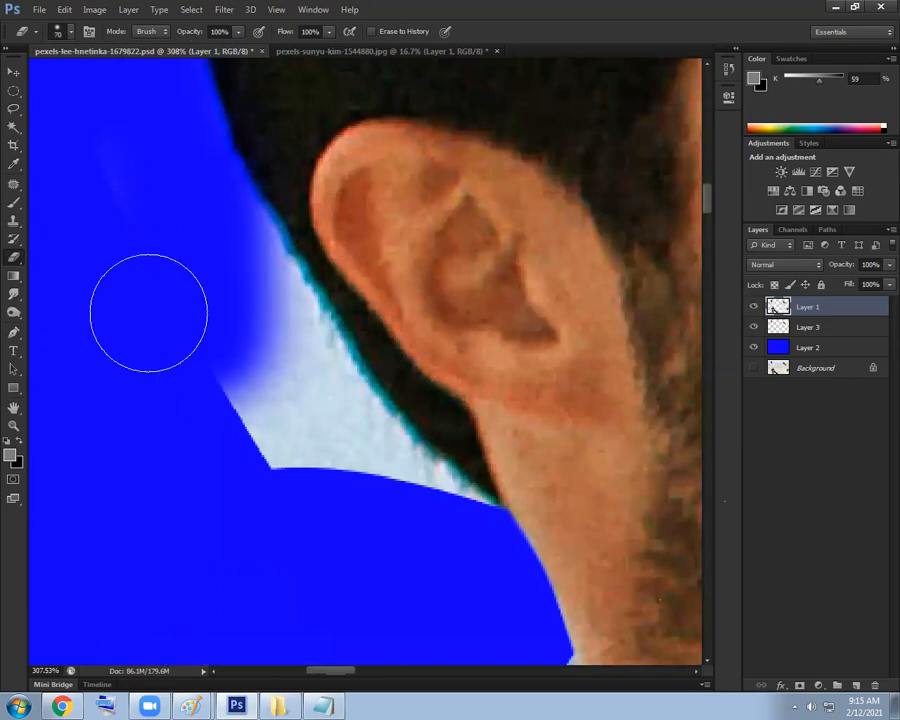
{"action": "mouse_move", "coordinate": [257, 338]}
{"action": "left_mouse_down"}
{"action": "mouse_move", "coordinate": [231, 365]}
{"action": "mouse_move", "coordinate": [233, 400]}
{"action": "mouse_move", "coordinate": [221, 326]}
{"action": "left_mouse_up"}
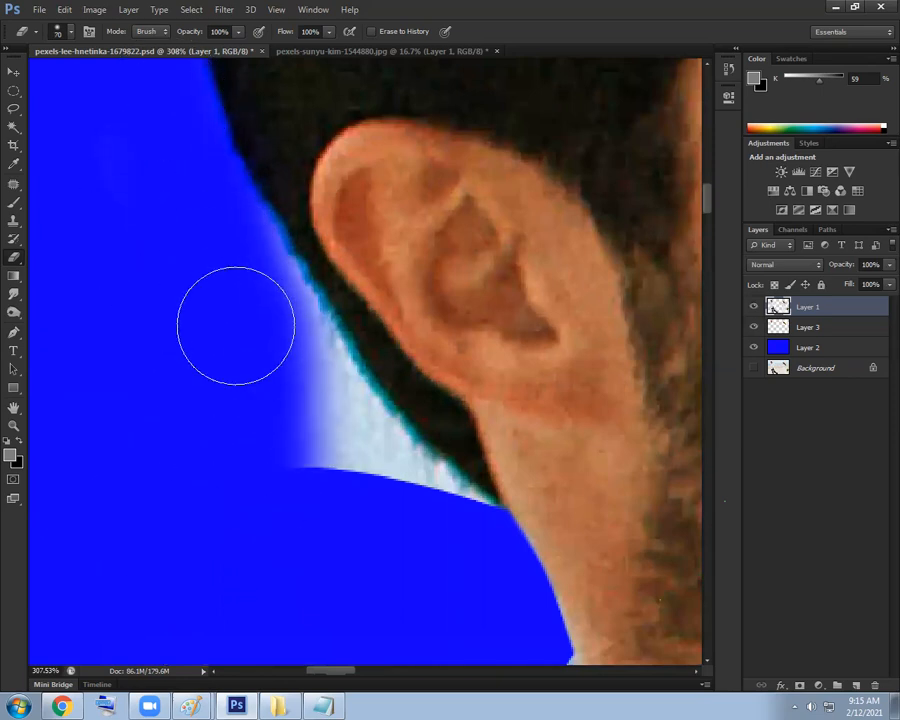
Erase the remaining backdrop along the hair edge behind the groom's ear and neck, reducing the eraser to 25 px
{"action": "key", "text": "p"}
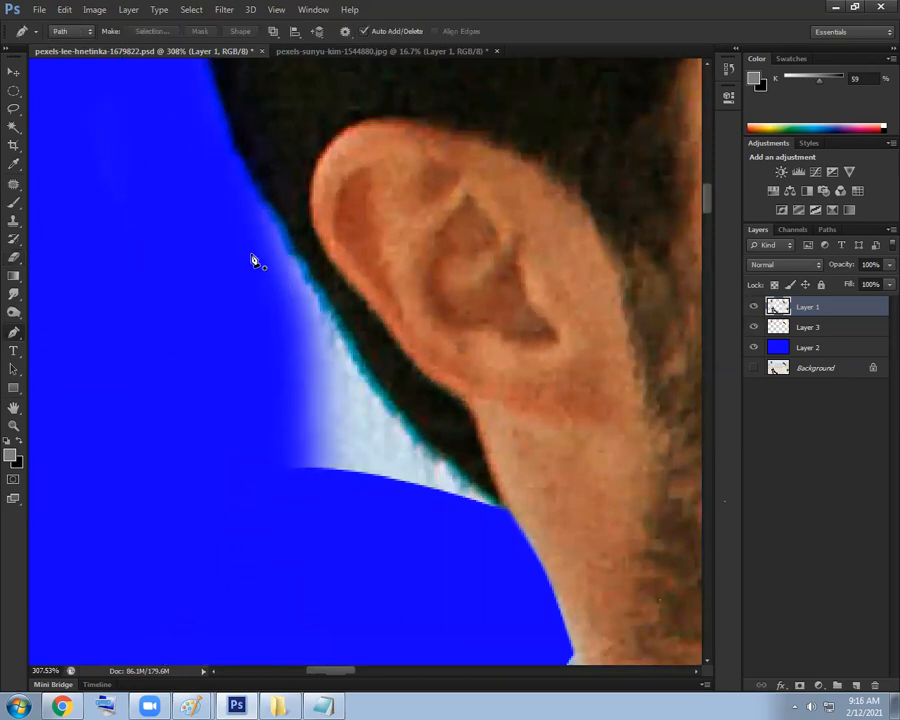
{"action": "key", "text": "e"}
{"action": "mouse_move", "coordinate": [252, 256]}
{"action": "left_mouse_down"}
{"action": "mouse_move", "coordinate": [268, 317]}
{"action": "mouse_move", "coordinate": [276, 298]}
{"action": "mouse_move", "coordinate": [315, 388]}
{"action": "left_mouse_up"}
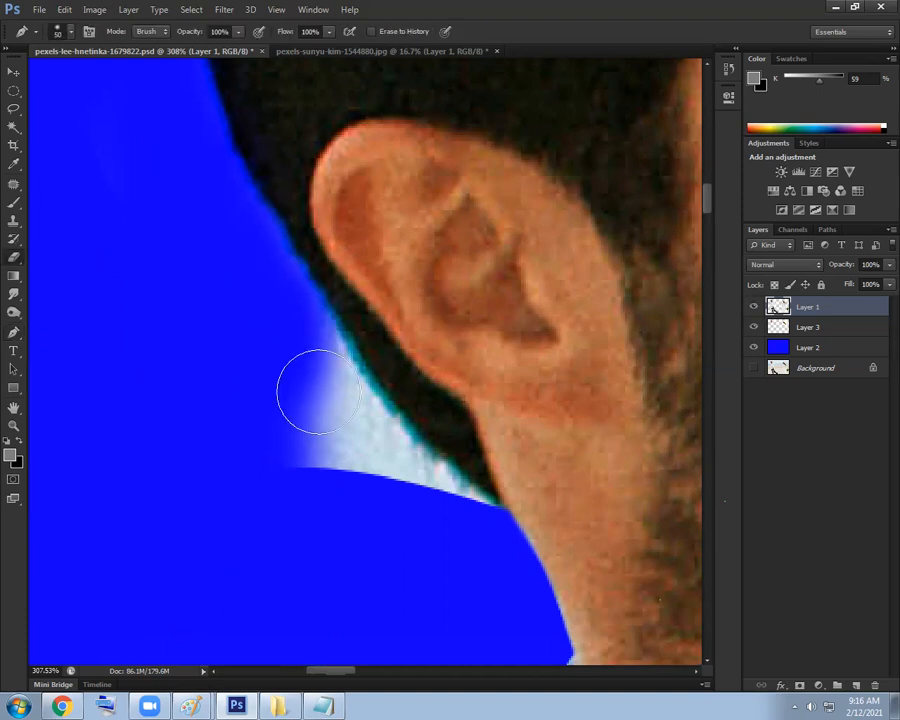
{"action": "mouse_move", "coordinate": [256, 228]}
{"action": "left_mouse_down"}
{"action": "mouse_move", "coordinate": [340, 427]}
{"action": "mouse_move", "coordinate": [341, 453]}
{"action": "mouse_move", "coordinate": [312, 463]}
{"action": "mouse_move", "coordinate": [345, 386]}
{"action": "mouse_move", "coordinate": [368, 431]}
{"action": "mouse_move", "coordinate": [428, 496]}
{"action": "mouse_move", "coordinate": [435, 499]}
{"action": "mouse_move", "coordinate": [429, 467]}
{"action": "mouse_move", "coordinate": [453, 487]}
{"action": "mouse_move", "coordinate": [465, 516]}
{"action": "mouse_move", "coordinate": [380, 418]}
{"action": "left_mouse_up"}
{"action": "key", "text": "["}
{"action": "key", "text": "["}
{"action": "left_click_drag", "start_coordinate": [472, 413], "coordinate": [305, 362]}
{"action": "left_click_drag", "start_coordinate": [432, 416], "coordinate": [414, 403]}
{"action": "left_click_drag", "start_coordinate": [438, 430], "coordinate": [275, 326]}
{"action": "left_click_drag", "start_coordinate": [430, 362], "coordinate": [378, 335]}
{"action": "left_click_drag", "start_coordinate": [468, 399], "coordinate": [388, 361]}
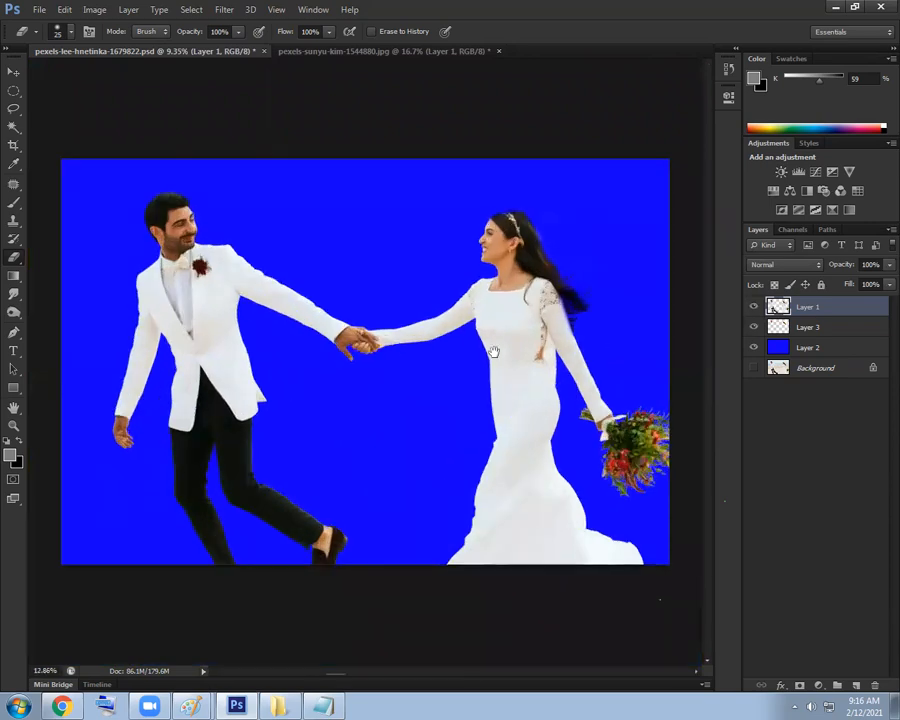
Select the blue Layer 2, switch to Chrome, and search Pexels for "scenery"
{"action": "left_click", "coordinate": [792, 346]}
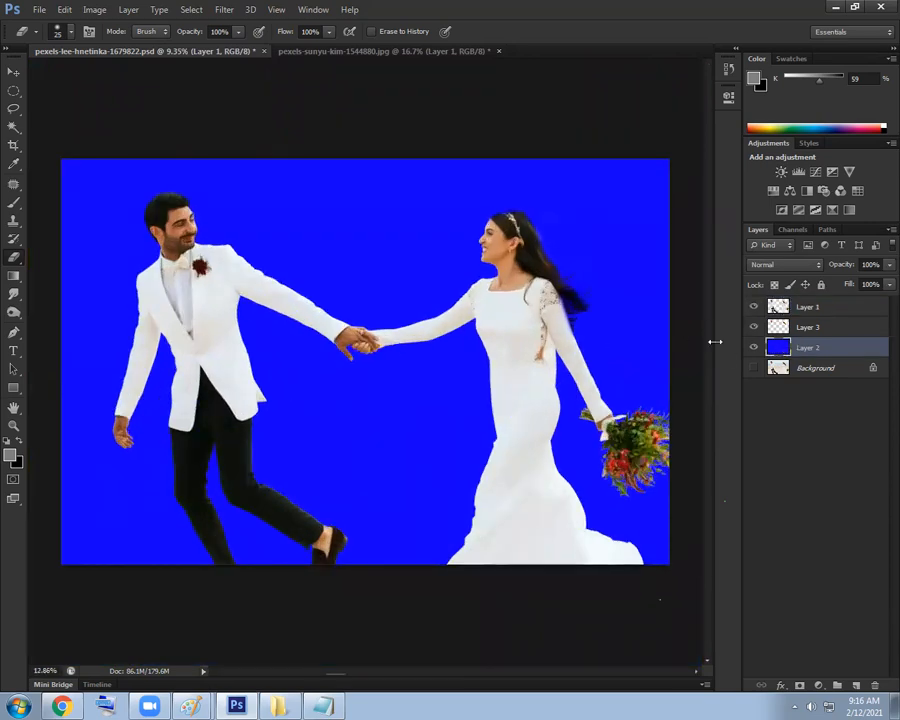
{"action": "left_click", "coordinate": [62, 706]}
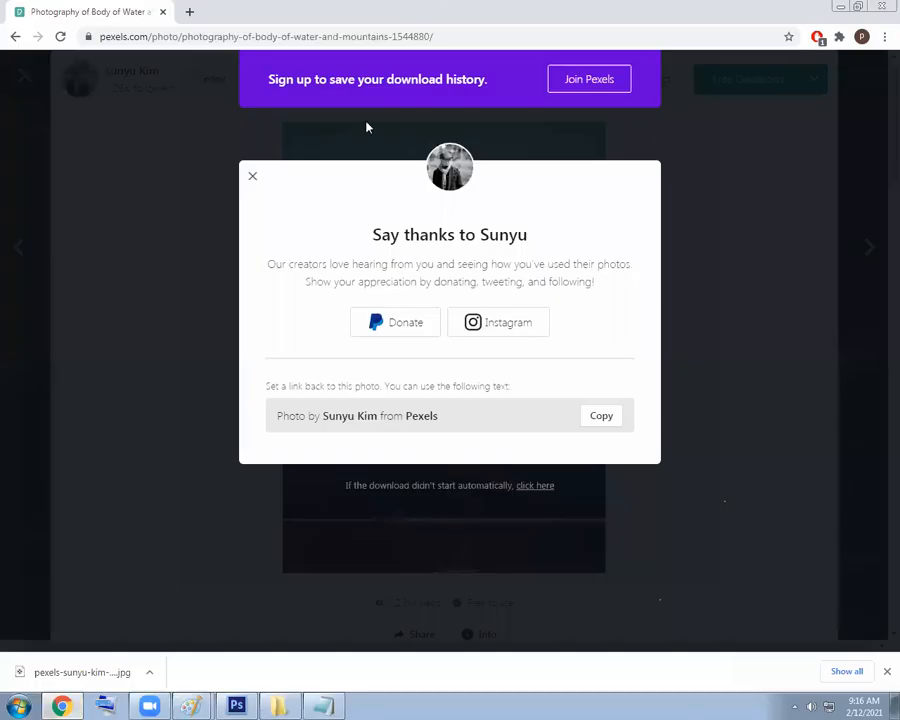
{"action": "left_click", "coordinate": [253, 176]}
{"action": "left_click", "coordinate": [25, 77]}
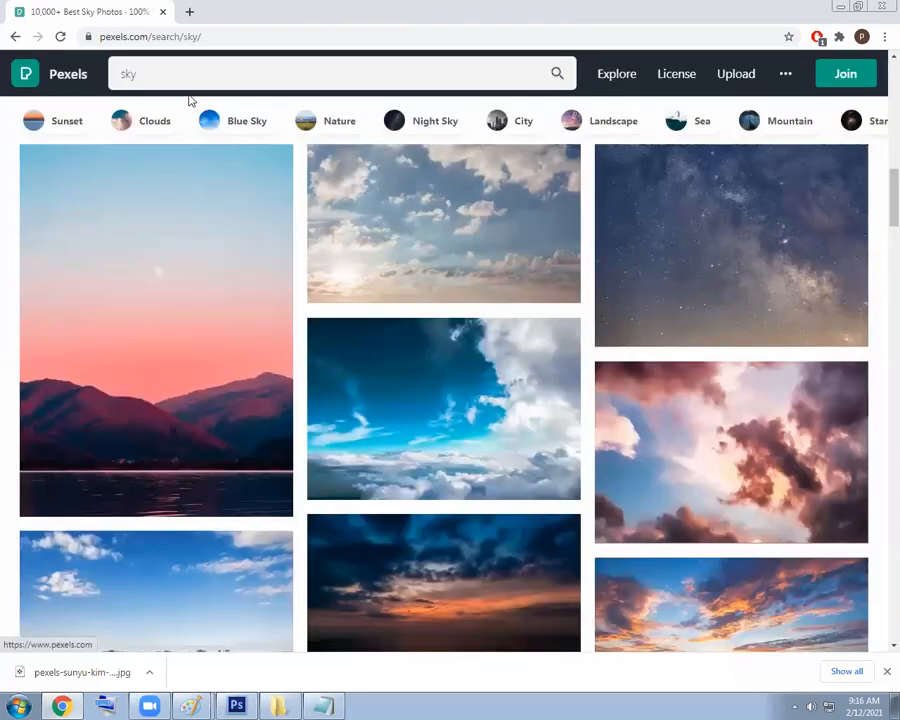
{"action": "left_click", "coordinate": [135, 72]}
{"action": "type", "text": "scener"}
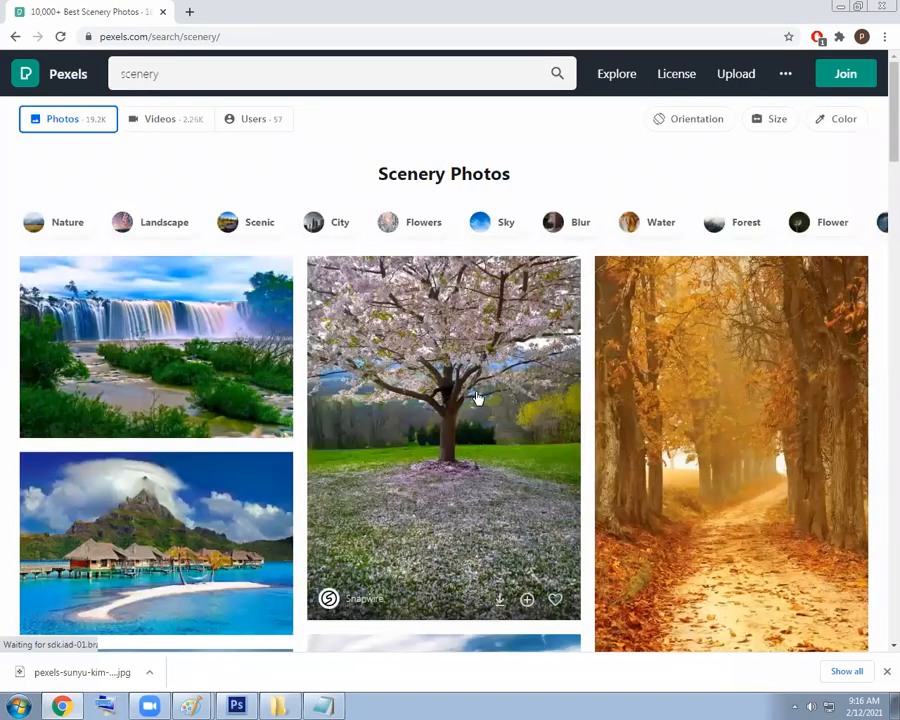
Download the tree-lined gravel pathway photo at its original 6000 x 4000 size into the Photoshop class17 folder and return to Photoshop
{"action": "scroll", "coordinate": [476, 398], "scroll_direction": "down", "scroll_amount": 4}
{"action": "scroll", "coordinate": [476, 398], "scroll_direction": "down", "scroll_amount": 7}
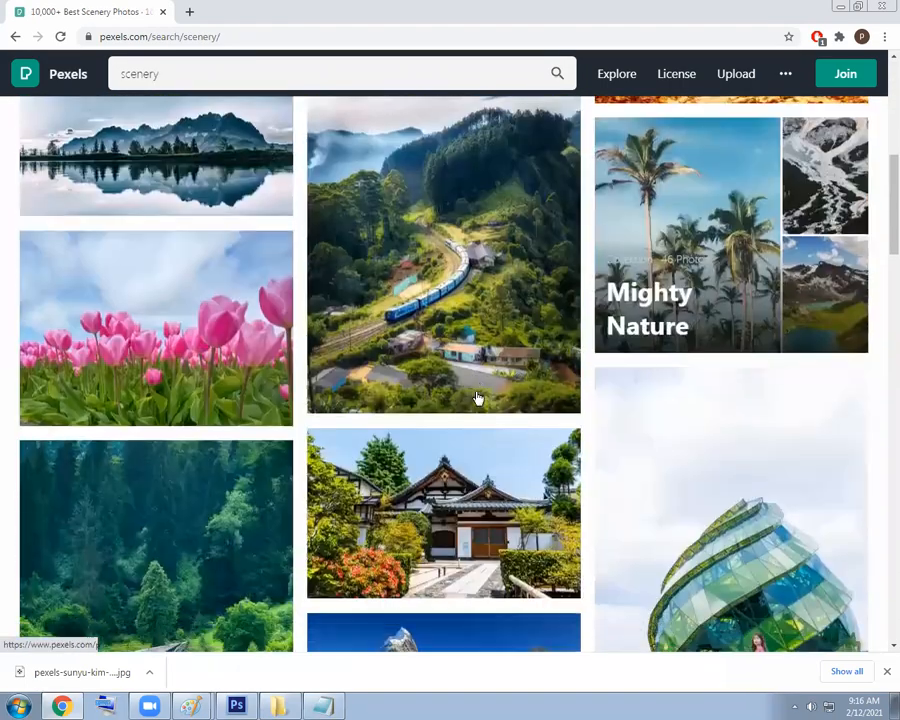
{"action": "scroll", "coordinate": [477, 398], "scroll_direction": "down", "scroll_amount": 5}
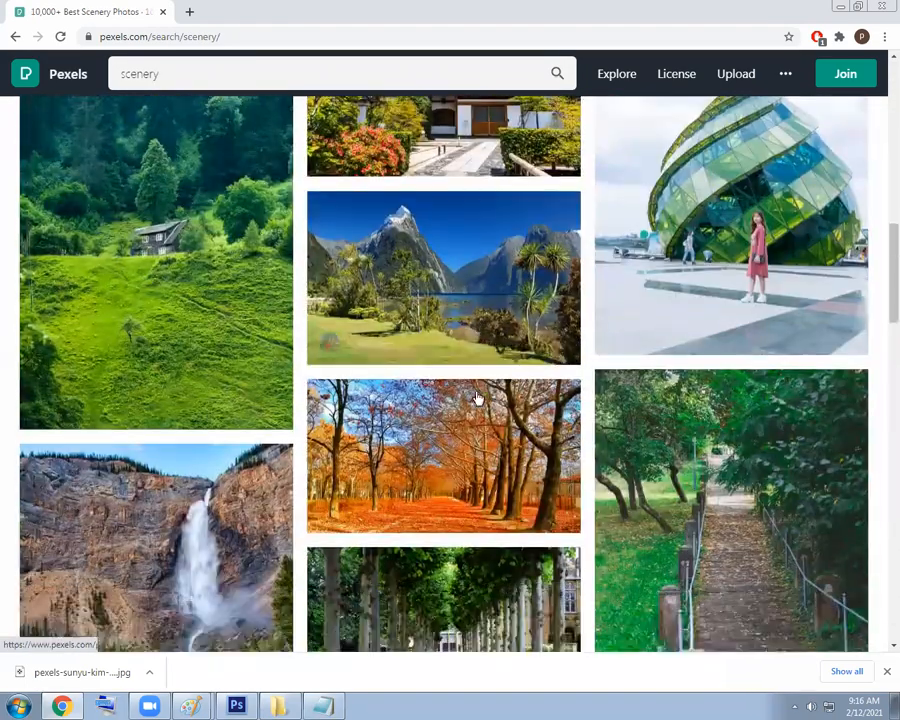
{"action": "scroll", "coordinate": [476, 397], "scroll_direction": "down", "scroll_amount": 4}
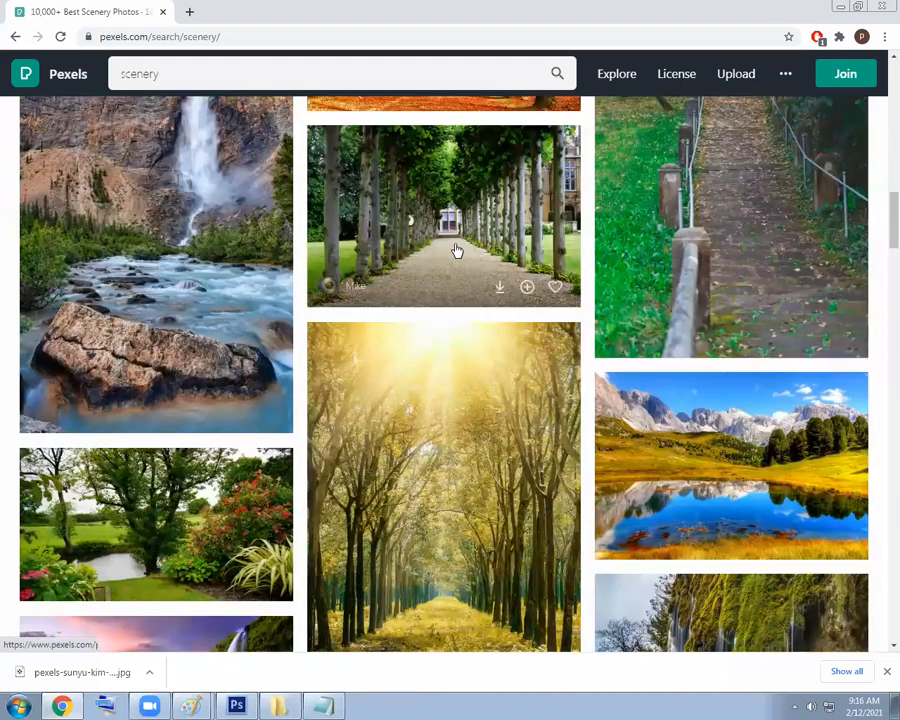
{"action": "left_click", "coordinate": [456, 252]}
{"action": "left_click", "coordinate": [814, 82]}
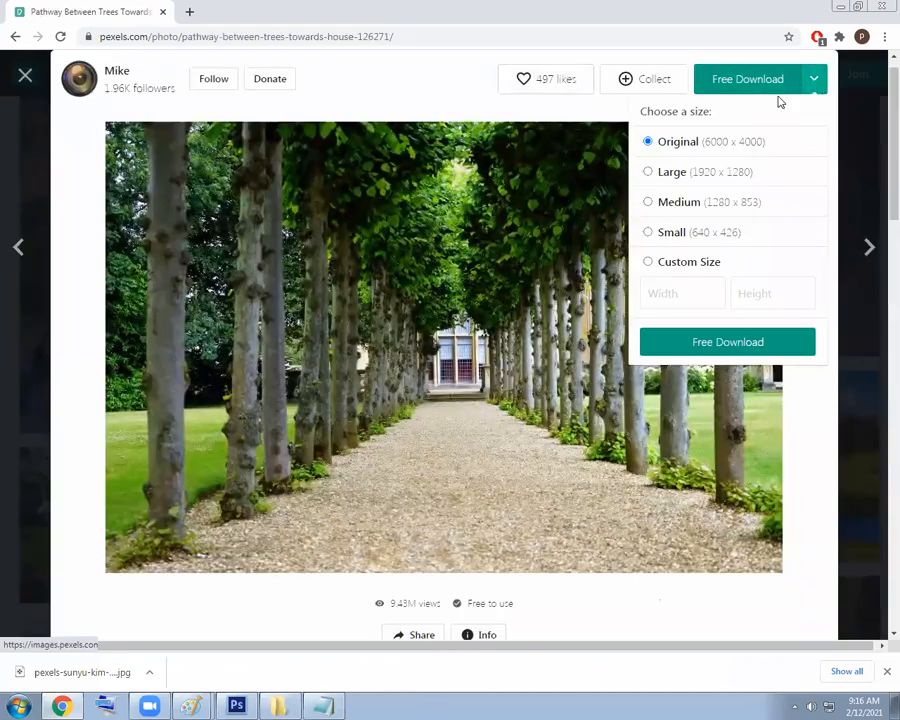
{"action": "left_click", "coordinate": [707, 343]}
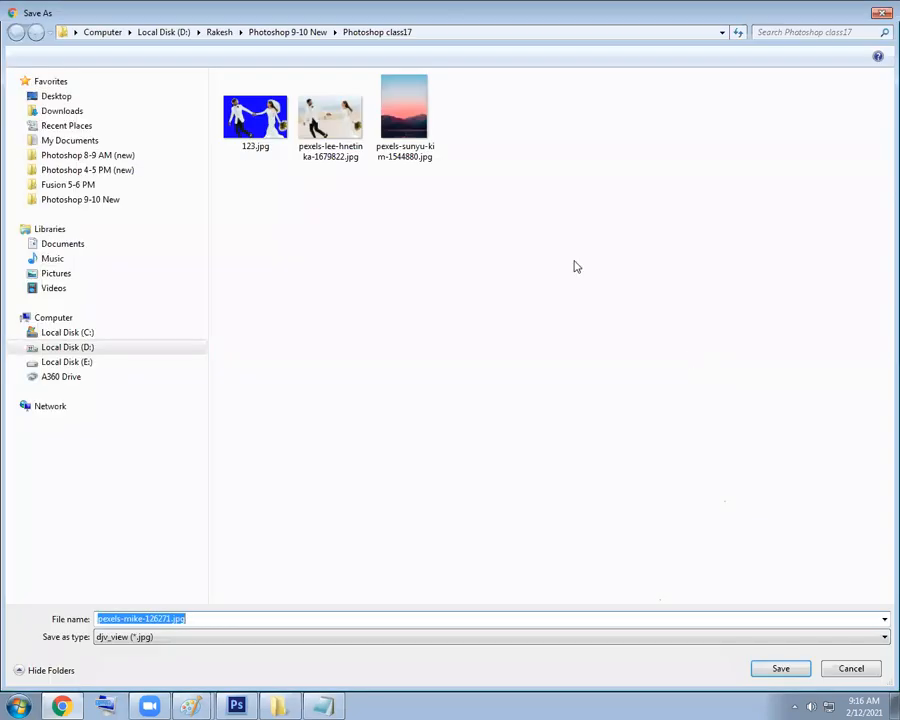
{"action": "left_click", "coordinate": [786, 670]}
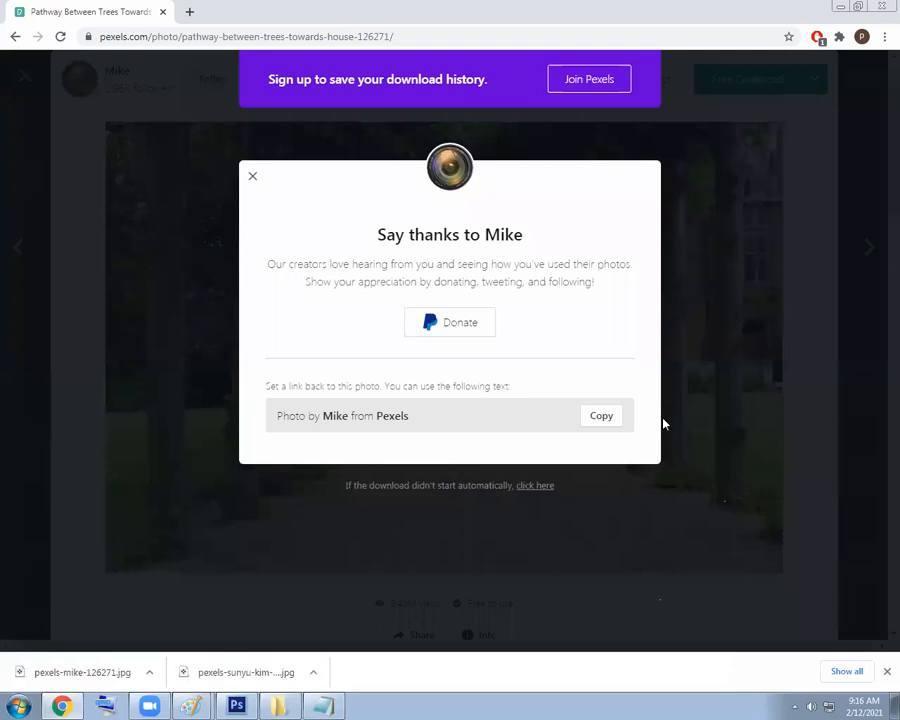
{"action": "left_click", "coordinate": [250, 177]}
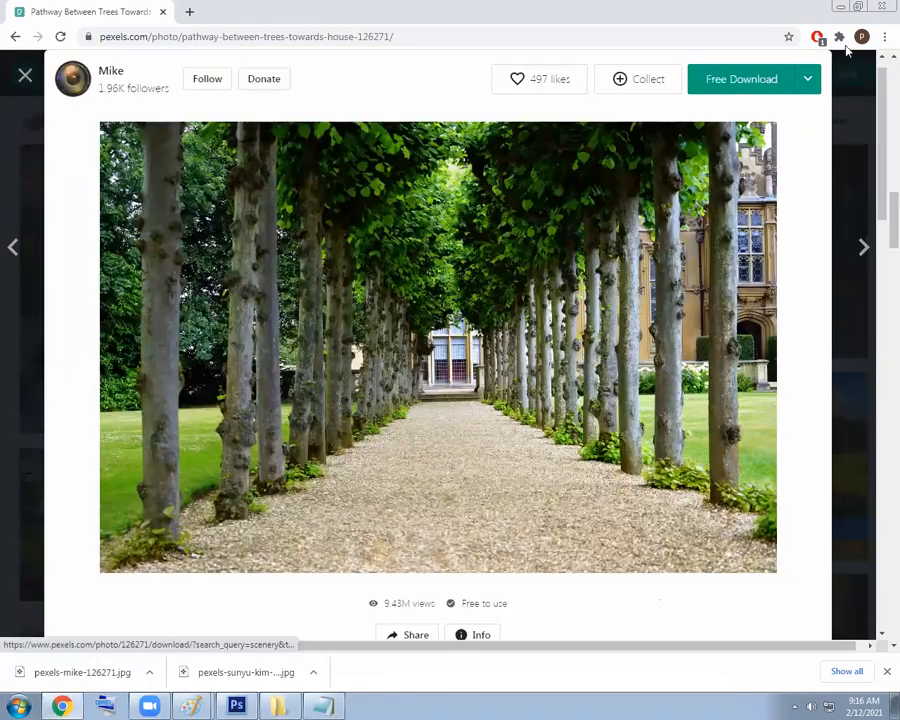
{"action": "left_click", "coordinate": [839, 7]}
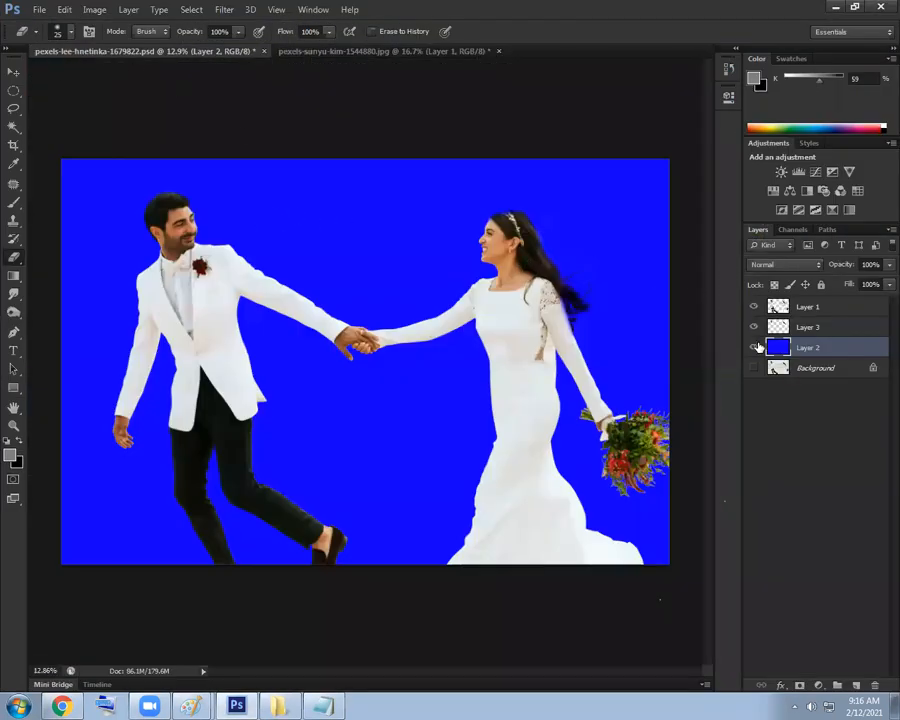
Isolate the original Background layer to examine the bride's loose hair strands, and restore the cutout layers over the blue Layer 2
{"action": "left_click_drag", "start_coordinate": [755, 348], "coordinate": [754, 307]}
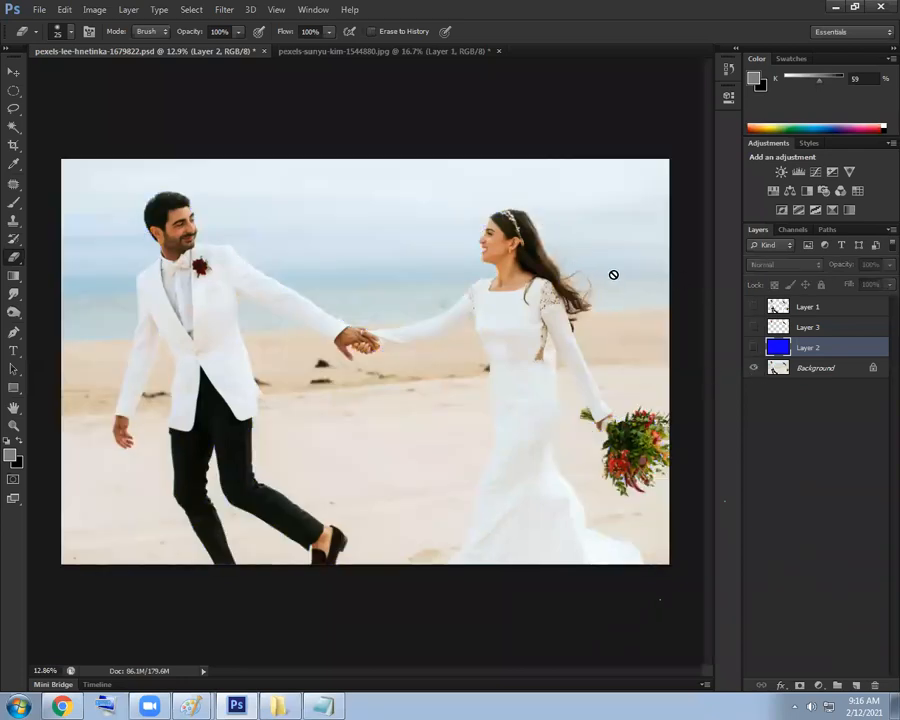
{"action": "scroll", "coordinate": [600, 271], "scroll_direction": "up", "scroll_amount": 6}
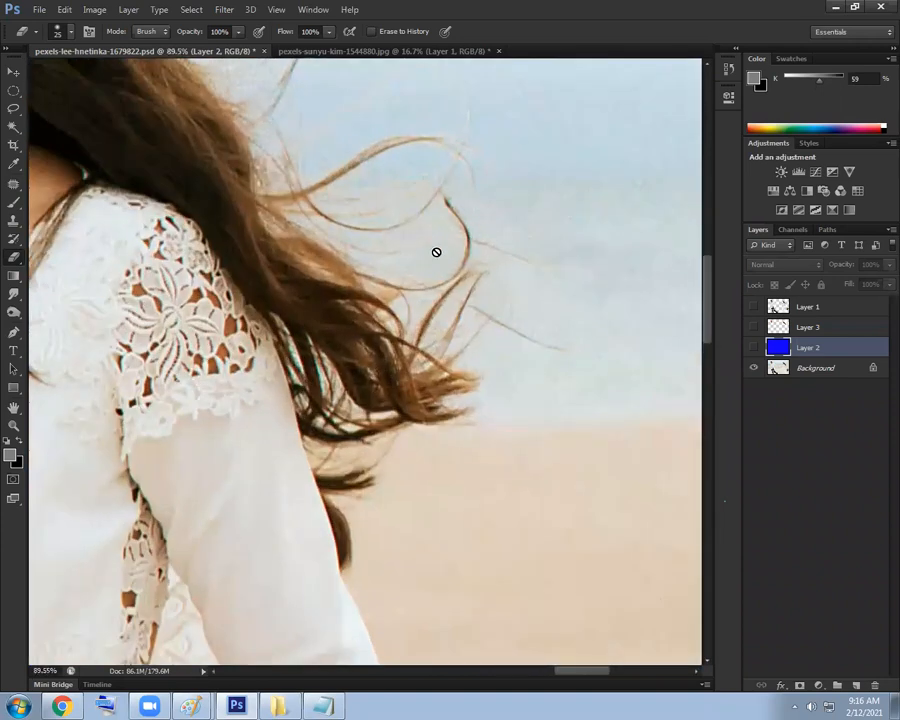
{"action": "scroll", "coordinate": [464, 258], "scroll_direction": "up", "scroll_amount": 3}
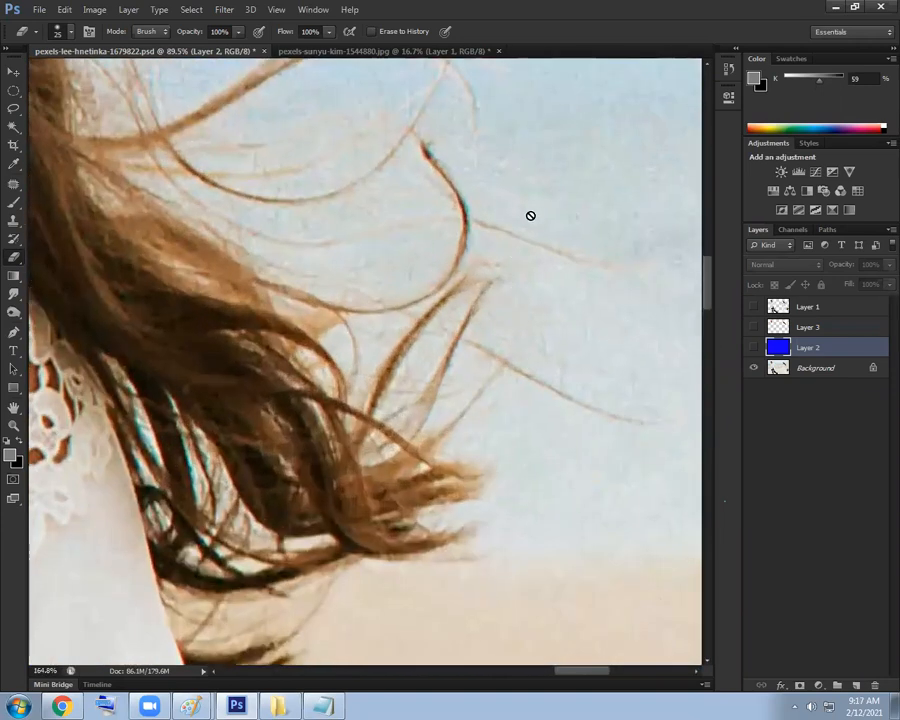
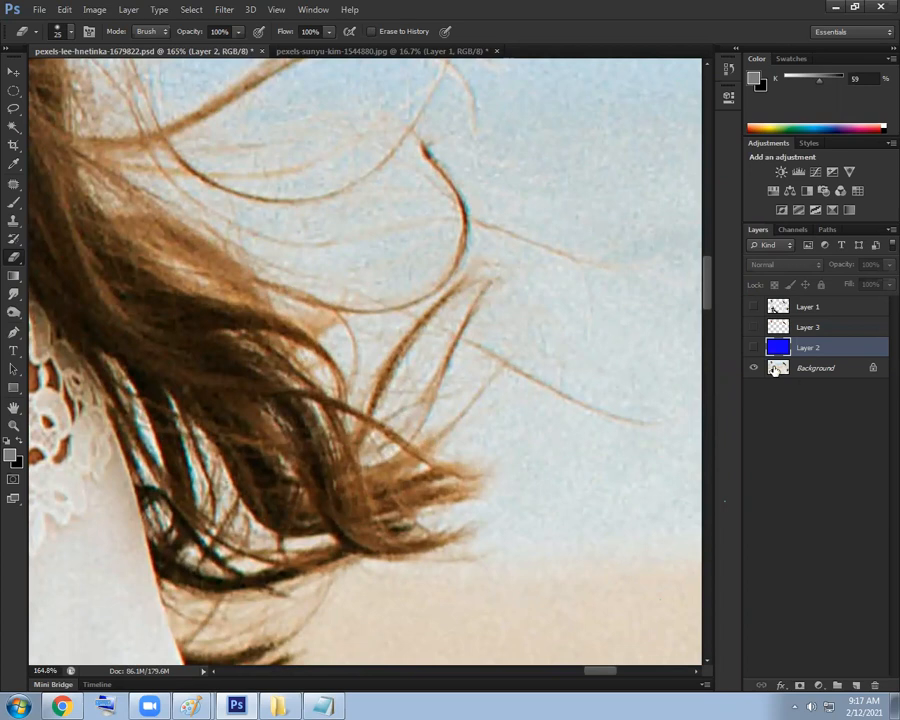
{"action": "scroll", "coordinate": [556, 321], "scroll_direction": "down", "scroll_amount": 5}
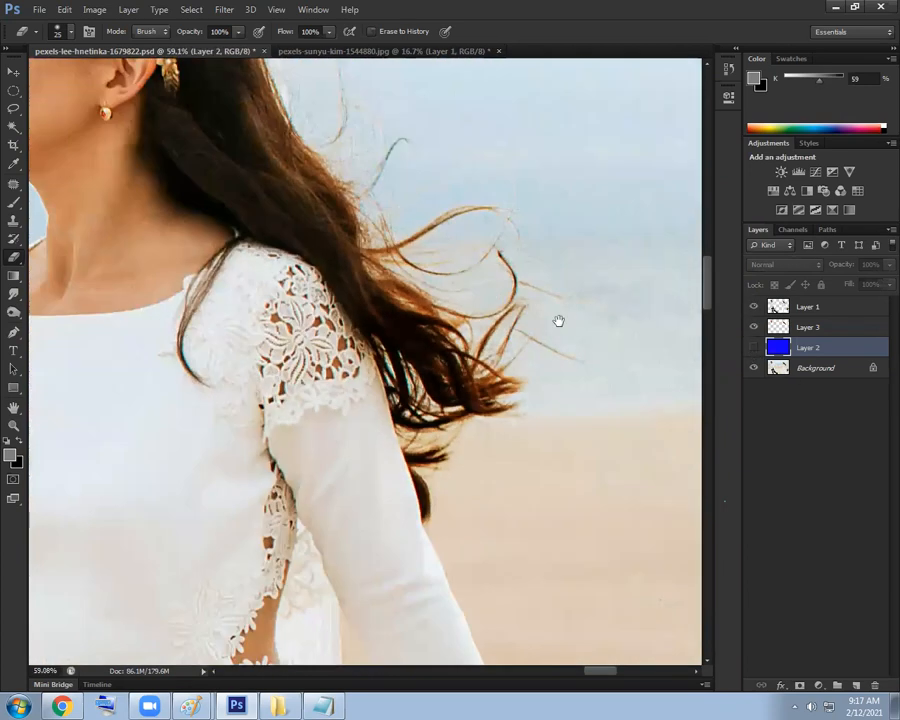
{"action": "scroll", "coordinate": [514, 275], "scroll_direction": "down", "scroll_amount": 3}
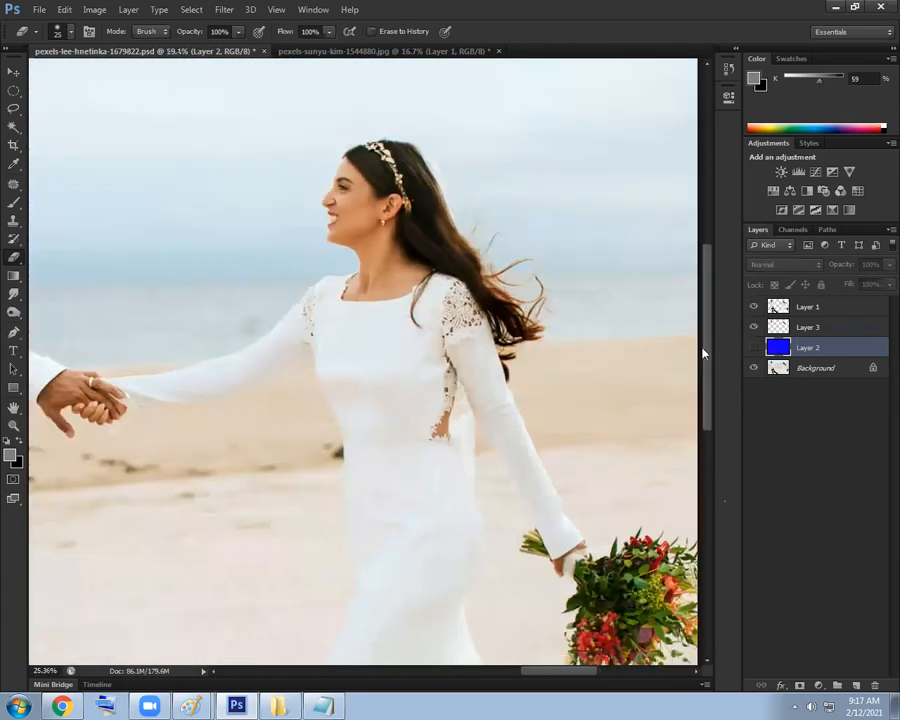
{"action": "left_click", "coordinate": [754, 367]}
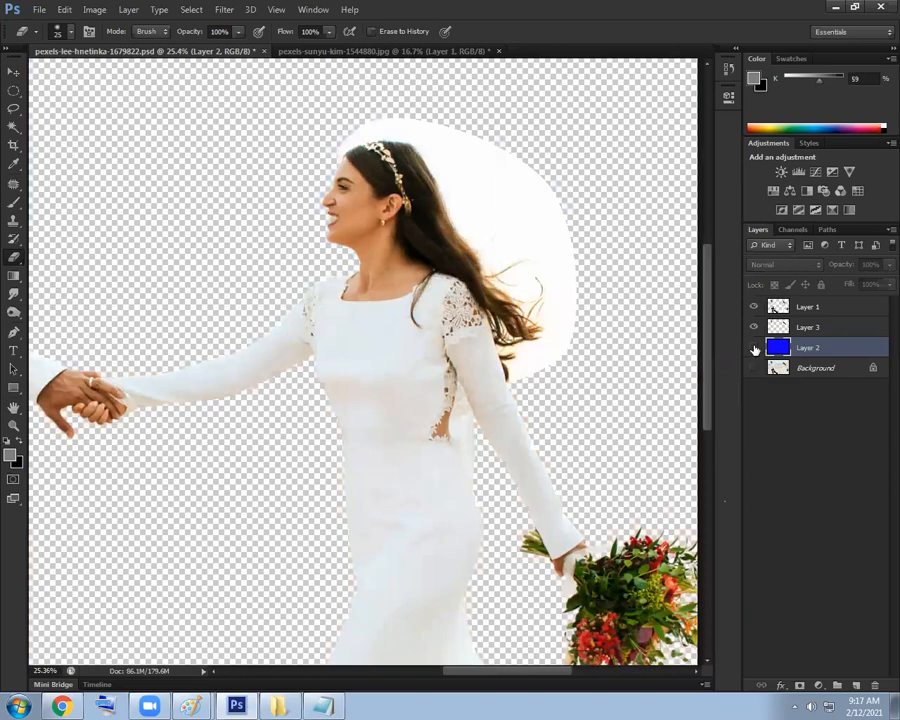
{"action": "left_click", "coordinate": [754, 347]}
{"action": "scroll", "coordinate": [586, 343], "scroll_direction": "down", "scroll_amount": 2}
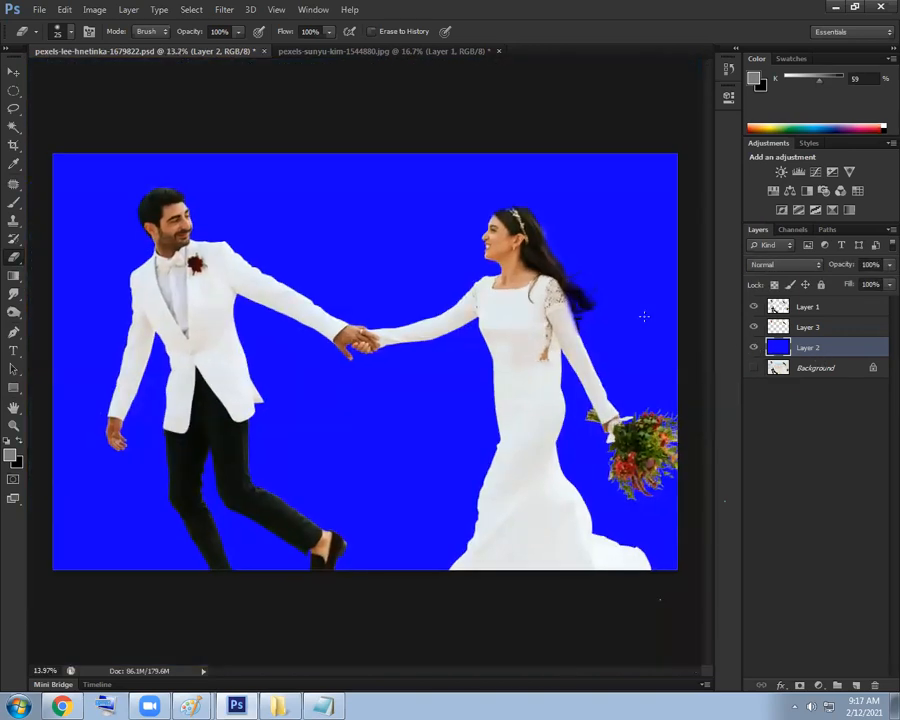
Place pexels-mike-126271.jpg above the blue Layer 2 and scale it to about 113.55% so it covers the canvas
{"action": "left_click", "coordinate": [40, 12]}
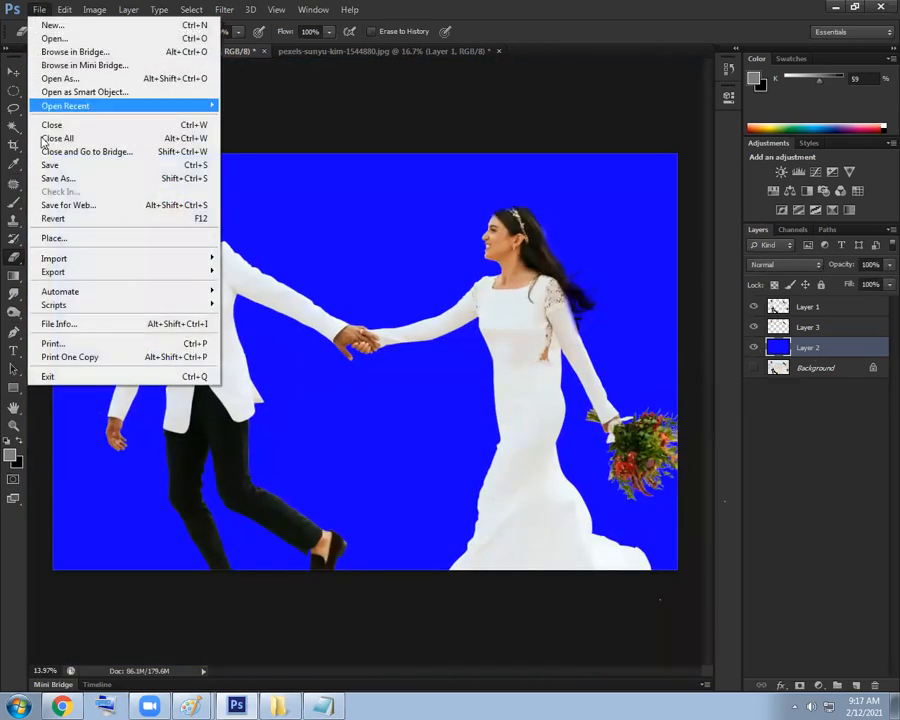
{"action": "left_click", "coordinate": [68, 237]}
{"action": "left_click", "coordinate": [598, 172]}
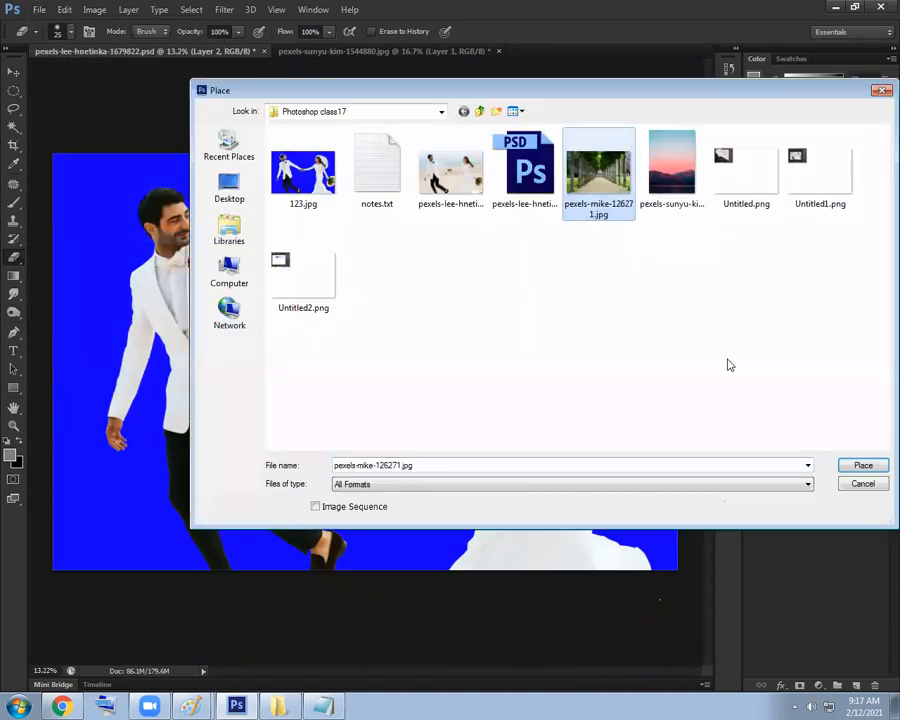
{"action": "left_click", "coordinate": [857, 464]}
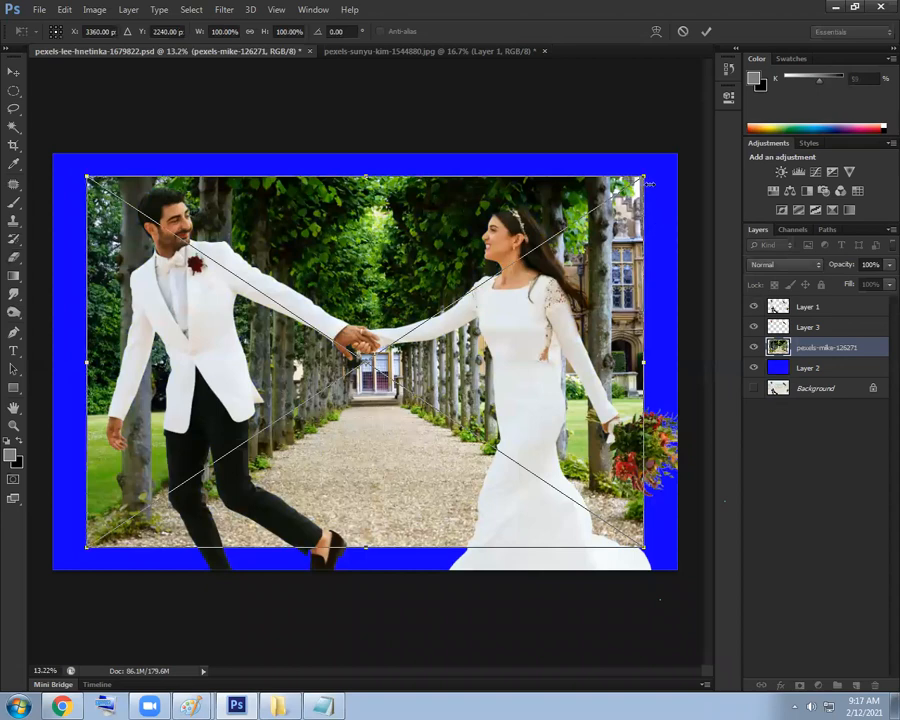
{"action": "left_click_drag", "start_coordinate": [645, 170], "coordinate": [680, 147]}
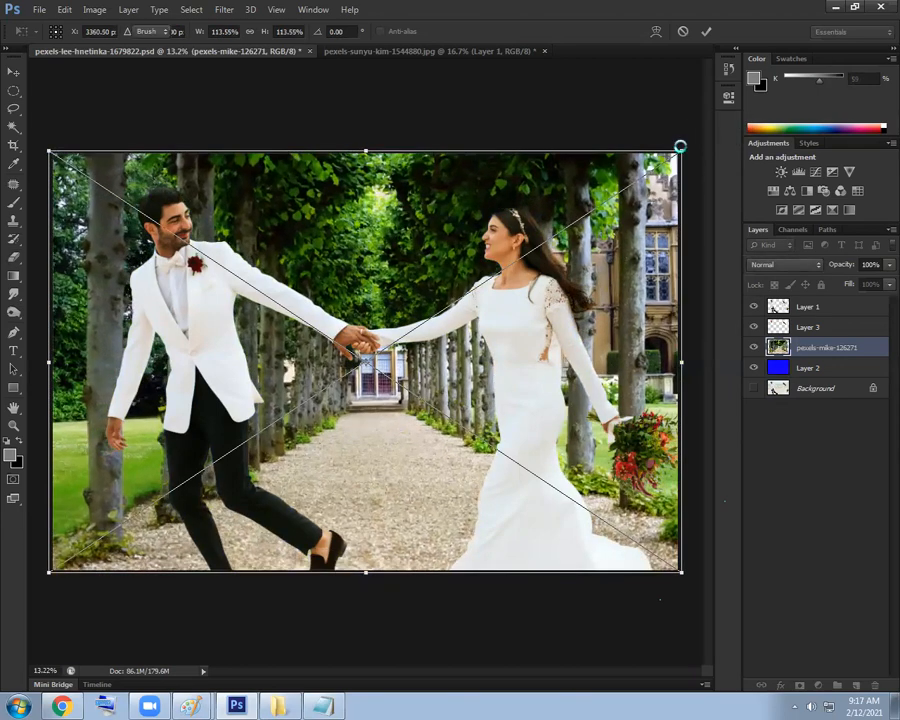
{"action": "key", "text": "Return"}
Set the blend mode of Layer 3 to Normal and inspect the backdrop patch around the bride's hair
{"action": "left_click_drag", "start_coordinate": [577, 265], "coordinate": [548, 298]}
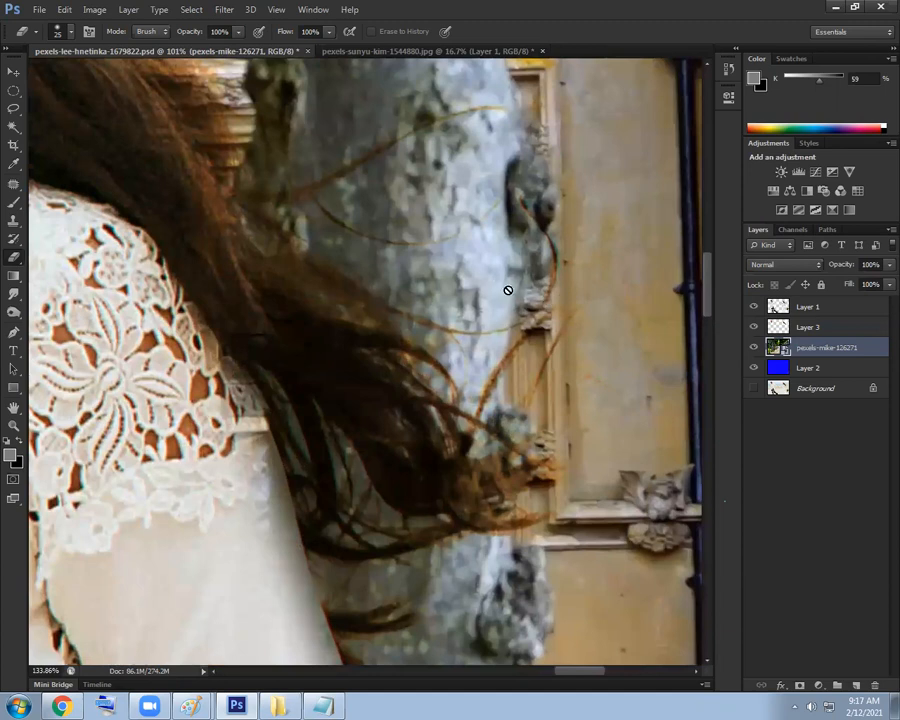
{"action": "mouse_move", "coordinate": [450, 280]}
{"action": "left_mouse_down"}
{"action": "mouse_move", "coordinate": [400, 254]}
{"action": "mouse_move", "coordinate": [450, 265]}
{"action": "left_mouse_up"}
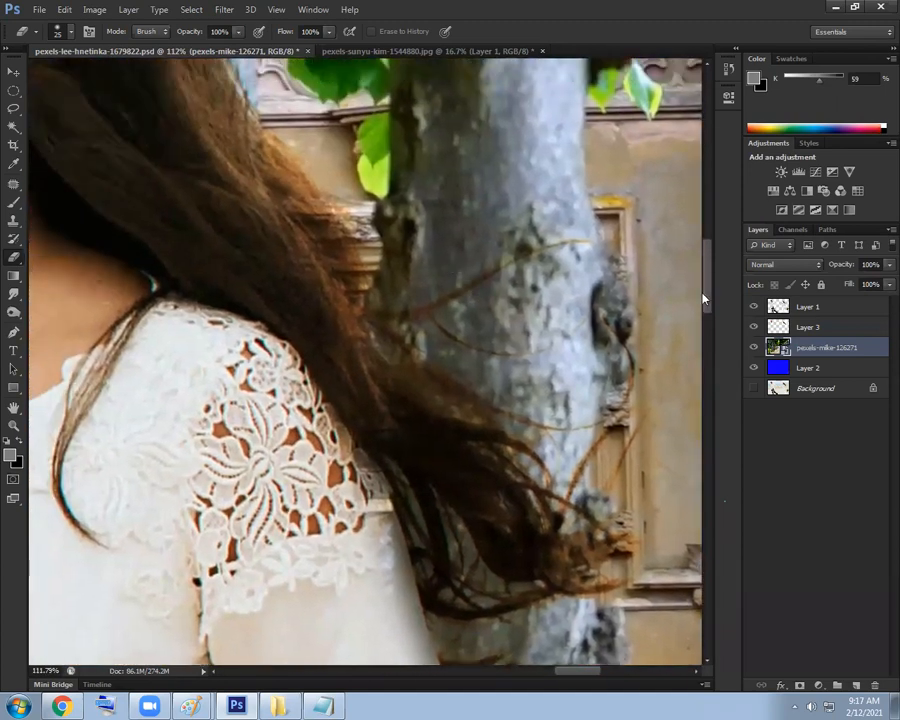
{"action": "left_click", "coordinate": [833, 328]}
{"action": "left_click", "coordinate": [752, 267]}
{"action": "left_click", "coordinate": [756, 284]}
{"action": "left_click_drag", "start_coordinate": [548, 289], "coordinate": [442, 251]}
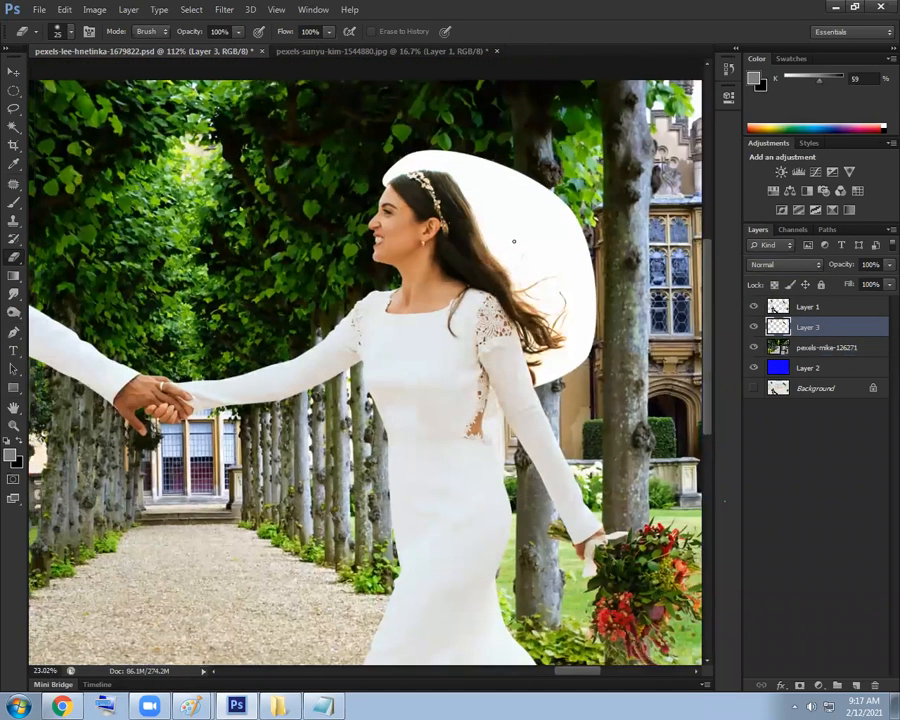
{"action": "left_click_drag", "start_coordinate": [566, 267], "coordinate": [590, 304]}
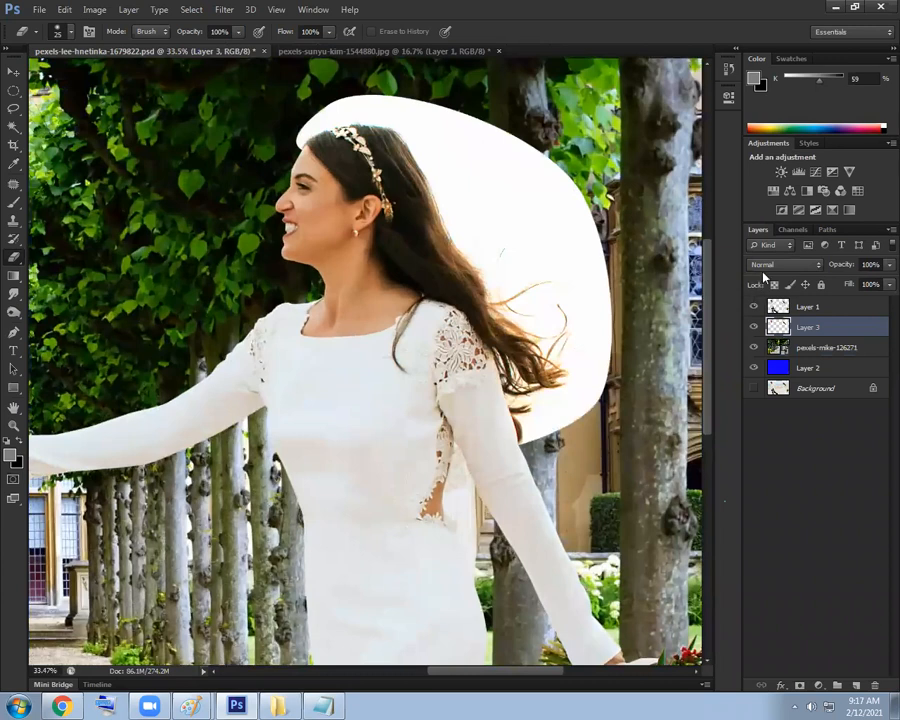
Set the blend mode of Layer 3 to Multiply and examine the bride's hair and head edges against the pathway
{"action": "left_click", "coordinate": [766, 264]}
{"action": "left_click", "coordinate": [760, 325]}
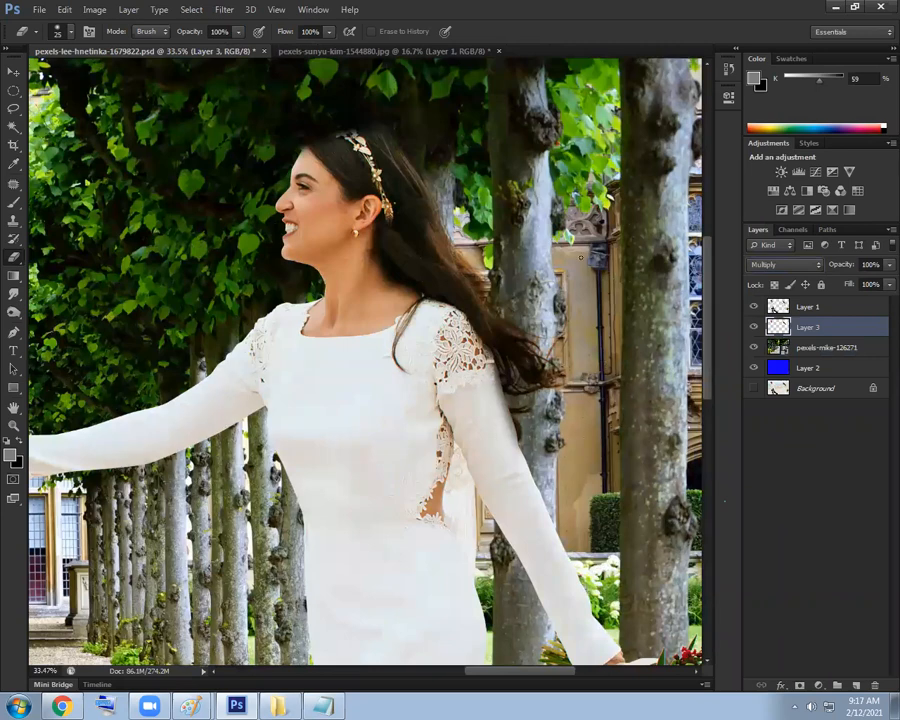
{"action": "left_click_drag", "start_coordinate": [524, 298], "coordinate": [443, 268]}
{"action": "scroll", "coordinate": [409, 223], "scroll_direction": "up", "scroll_amount": 4}
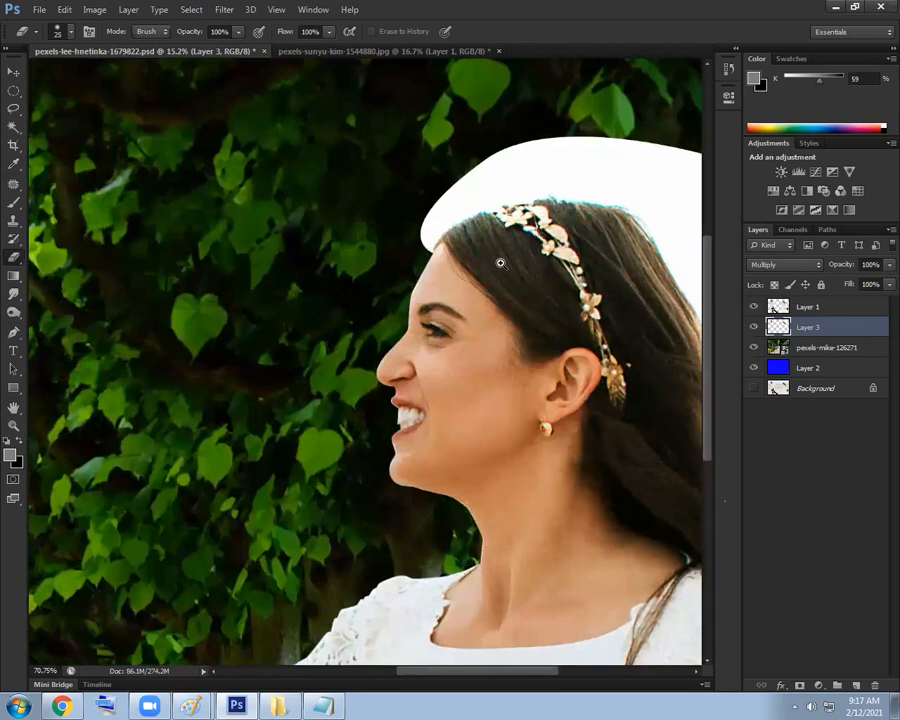
{"action": "scroll", "coordinate": [515, 230], "scroll_direction": "up", "scroll_amount": 2}
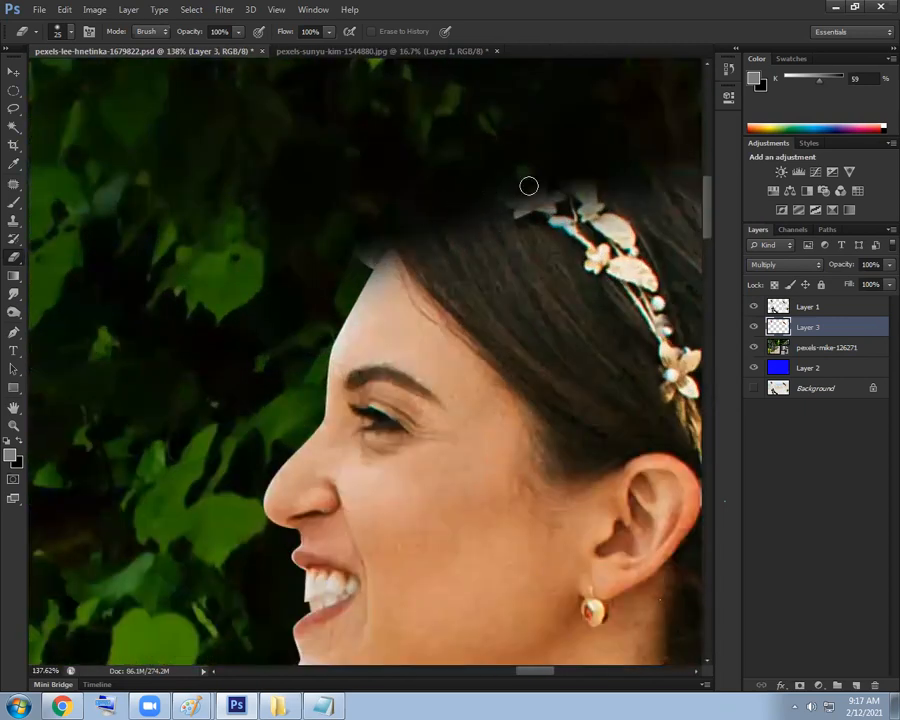
{"action": "scroll", "coordinate": [474, 209], "scroll_direction": "down", "scroll_amount": 3}
{"action": "scroll", "coordinate": [420, 210], "scroll_direction": "up", "scroll_amount": 1}
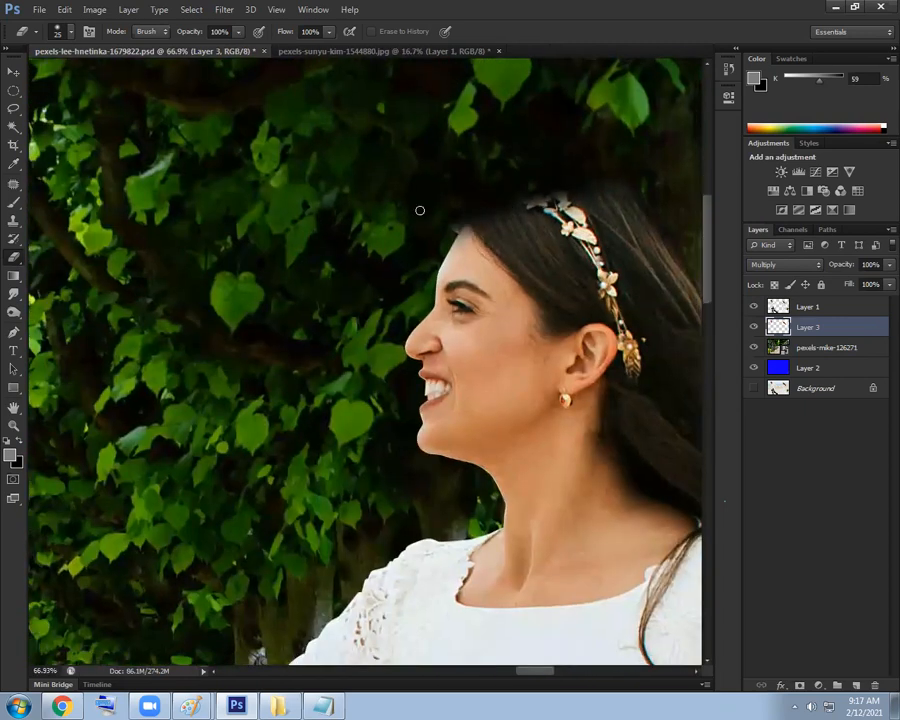
{"action": "scroll", "coordinate": [410, 215], "scroll_direction": "down", "scroll_amount": 5}
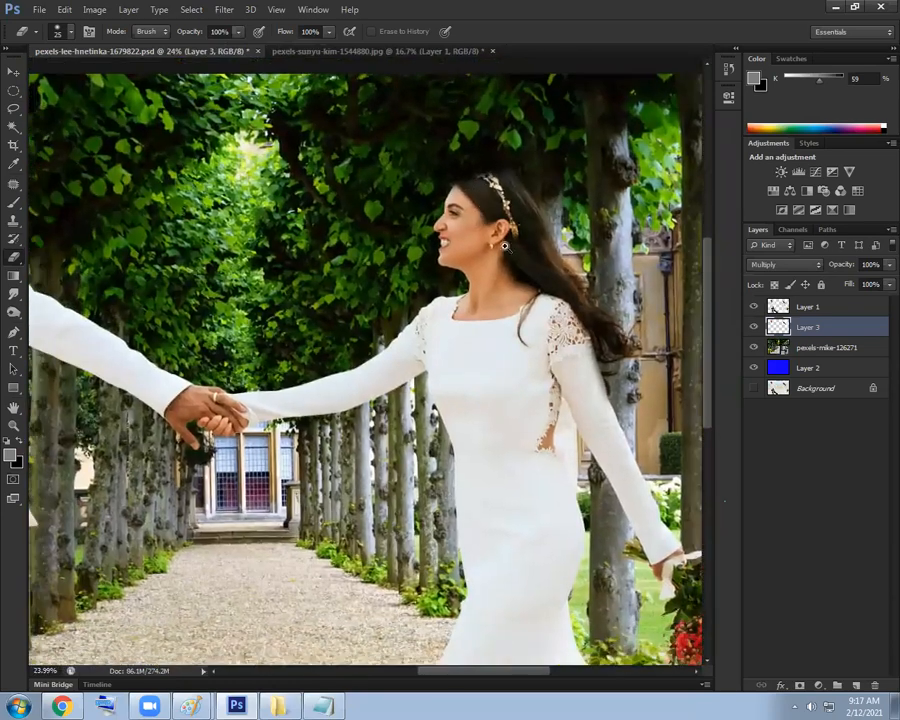
{"action": "scroll", "coordinate": [462, 309], "scroll_direction": "up", "scroll_amount": 1}
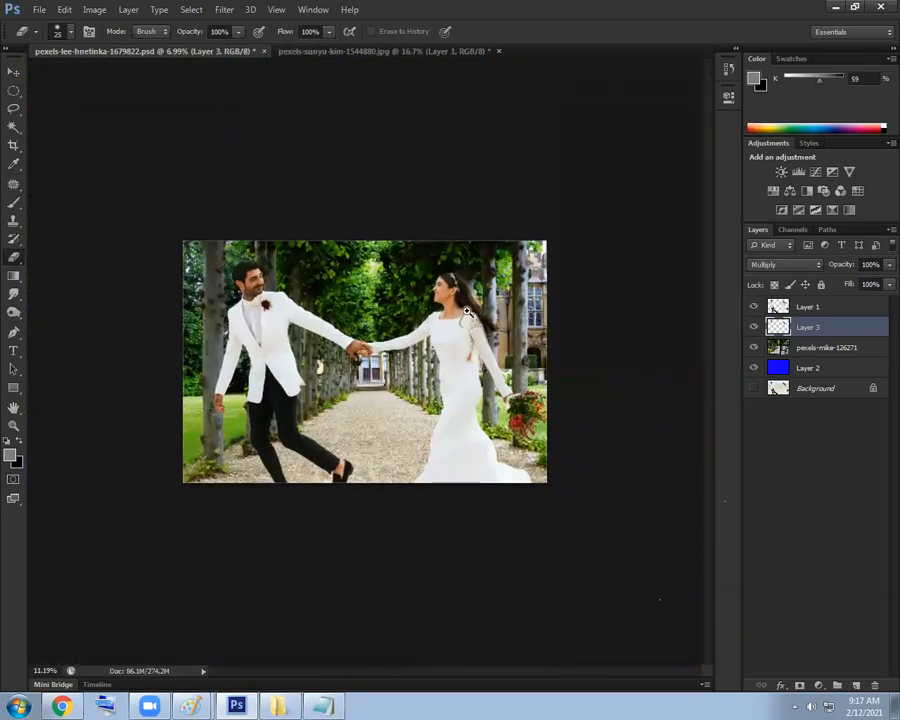
{"action": "scroll", "coordinate": [467, 311], "scroll_direction": "up", "scroll_amount": 1}
Close the wedding composite and the pexels-sunyu-kim-1544880.jpg document without saving either one
{"action": "left_click", "coordinate": [264, 51]}
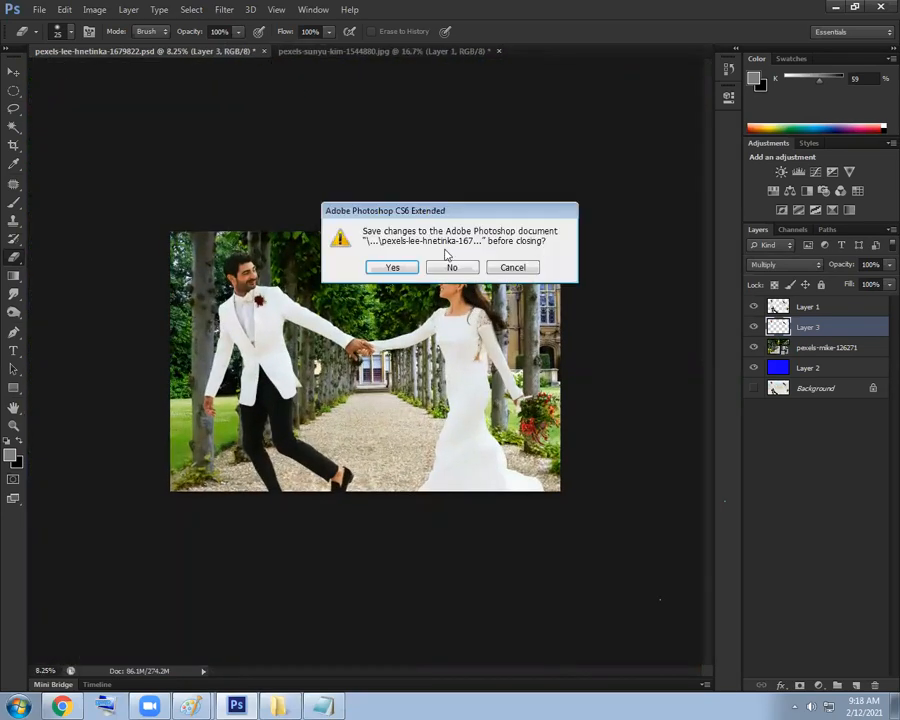
{"action": "left_click", "coordinate": [450, 267]}
{"action": "left_click", "coordinate": [256, 51]}
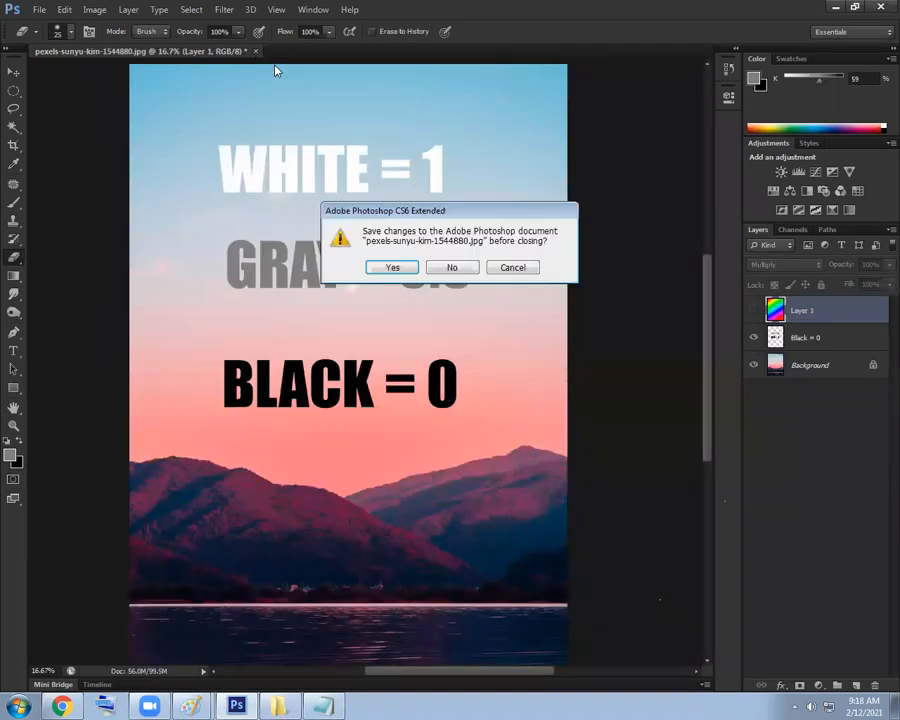
{"action": "left_click", "coordinate": [450, 267]}
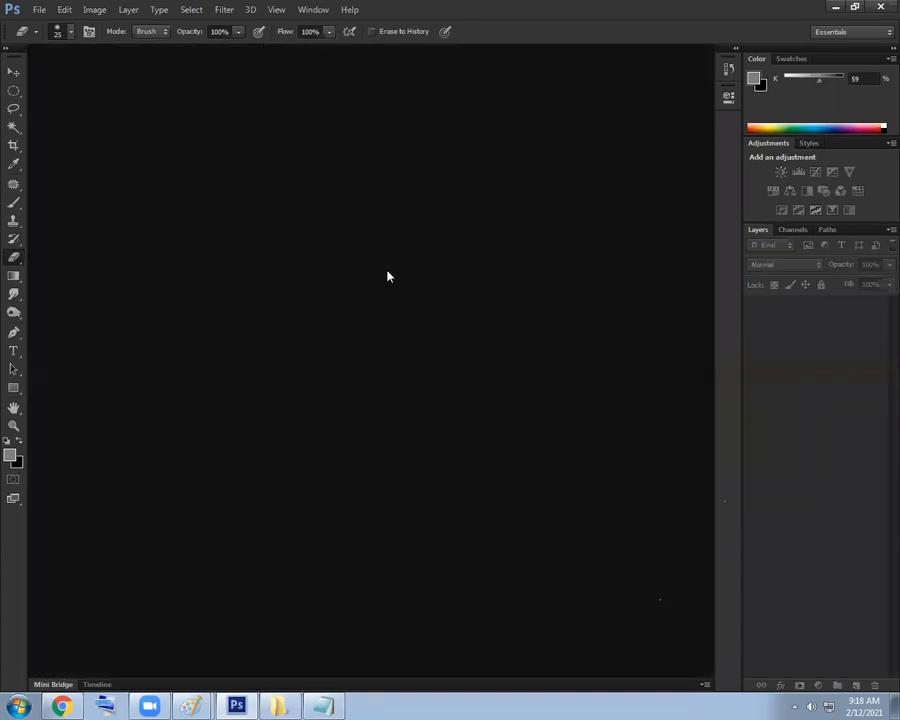
Reopen the saved pexels-lee-hnetinka-1679822.psd and inspect the cutout around the bride's hair, sleeve and bouquet
{"action": "double_click", "coordinate": [390, 276]}
{"action": "double_click", "coordinate": [511, 194]}
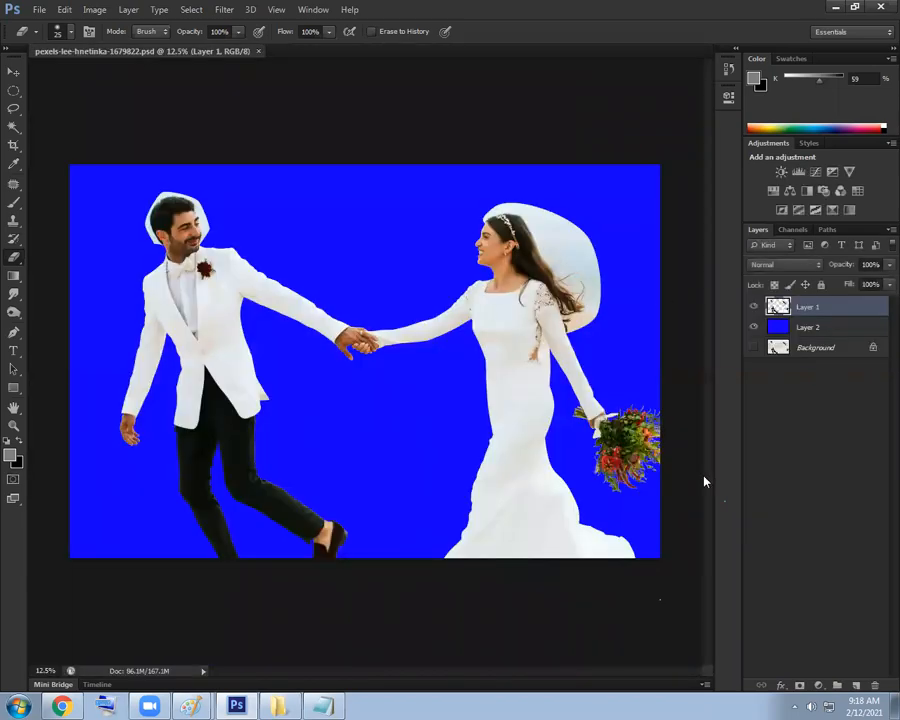
{"action": "scroll", "coordinate": [625, 423], "scroll_direction": "up", "scroll_amount": 5}
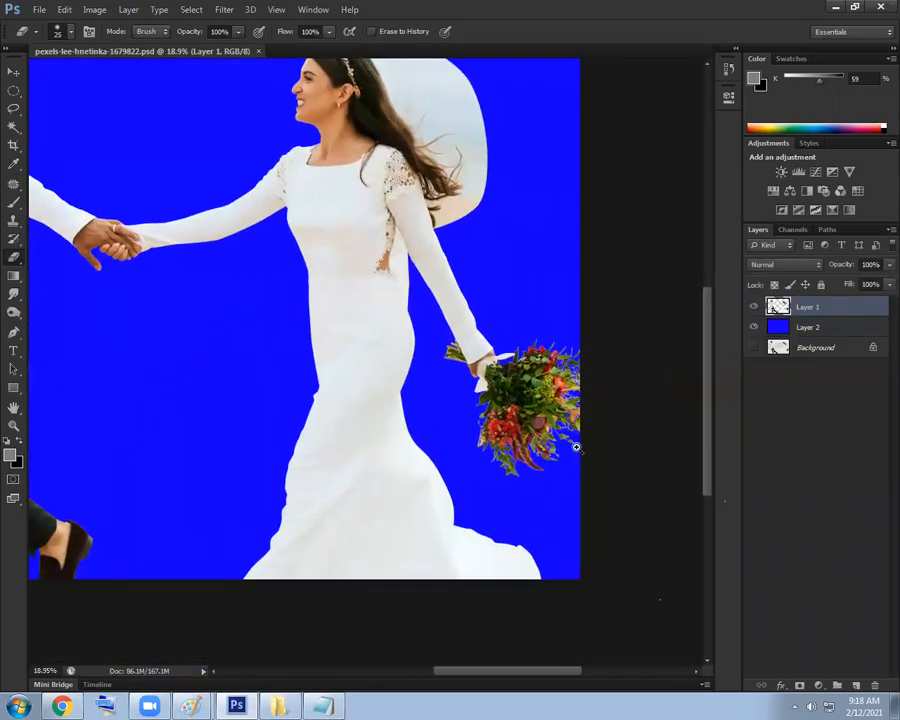
{"action": "scroll", "coordinate": [499, 468], "scroll_direction": "up", "scroll_amount": 10}
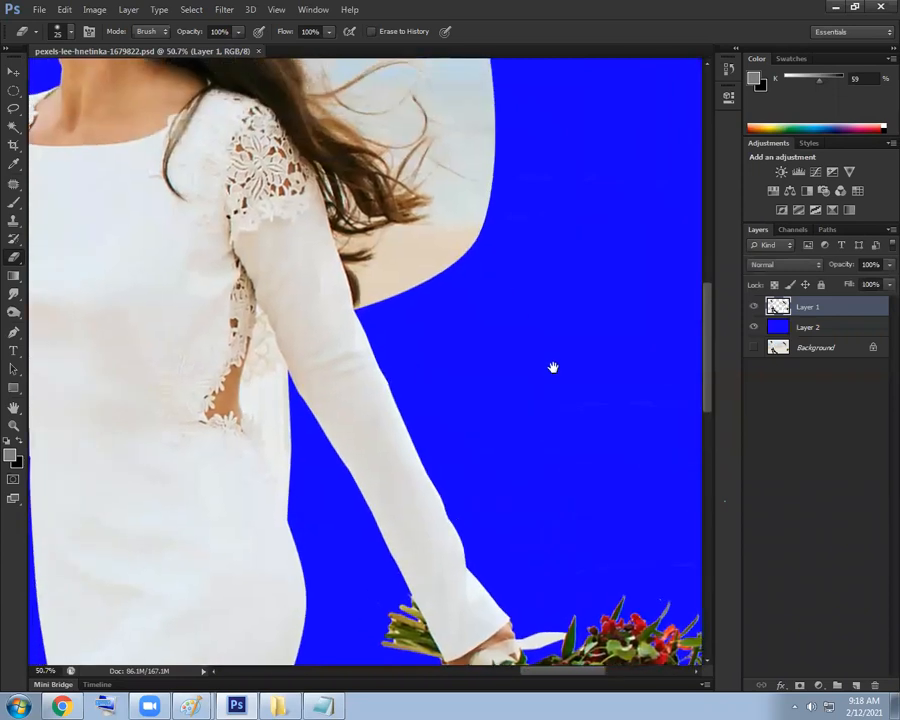
{"action": "scroll", "coordinate": [480, 290], "scroll_direction": "down", "scroll_amount": 4}
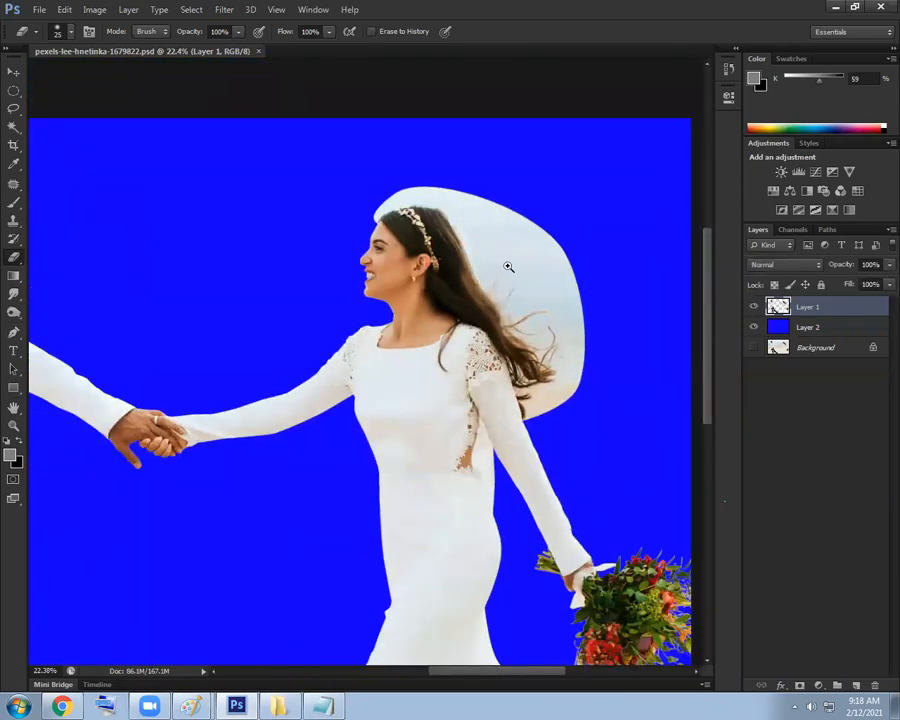
{"action": "scroll", "coordinate": [510, 265], "scroll_direction": "up", "scroll_amount": 1}
{"action": "scroll", "coordinate": [543, 309], "scroll_direction": "down", "scroll_amount": 3}
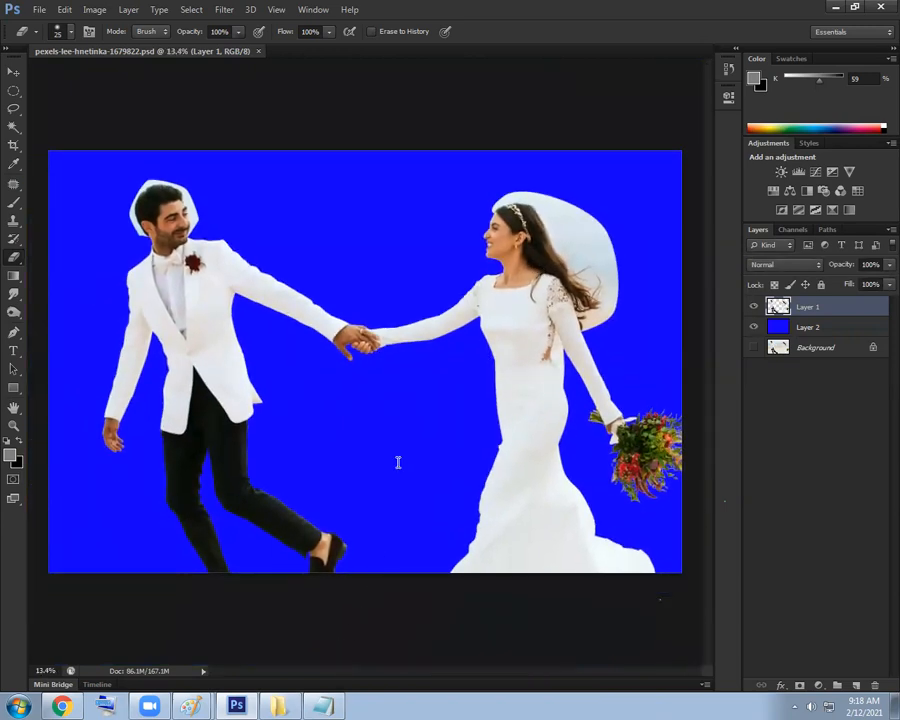
Switch to Notepad and view the Add, Overlay and Subtract headings in notes.txt
{"action": "key", "text": "alt+Tab"}
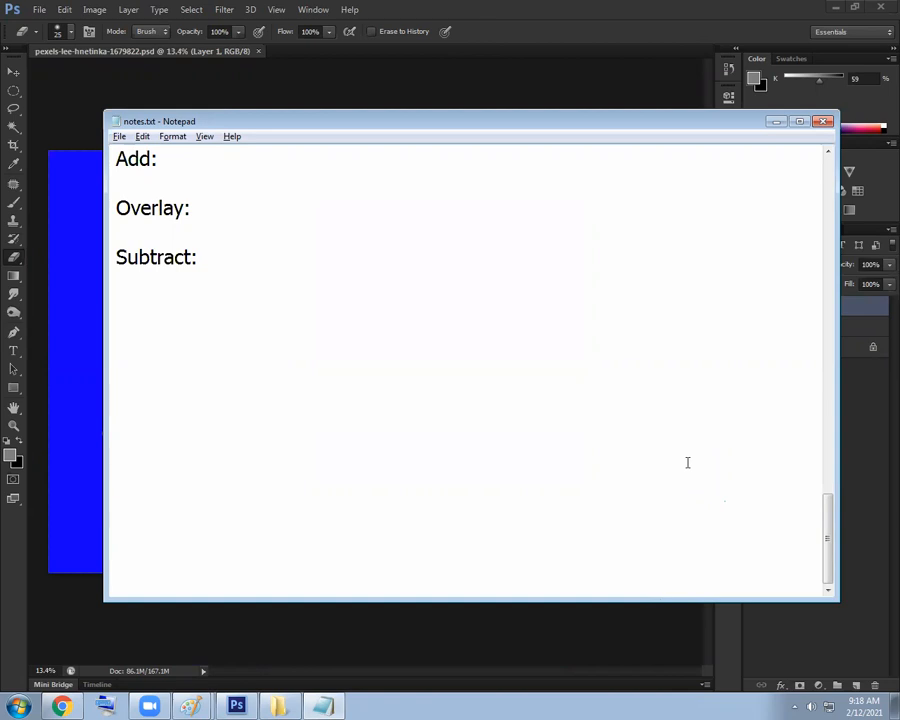
{"action": "key", "text": "alt+Tab"}
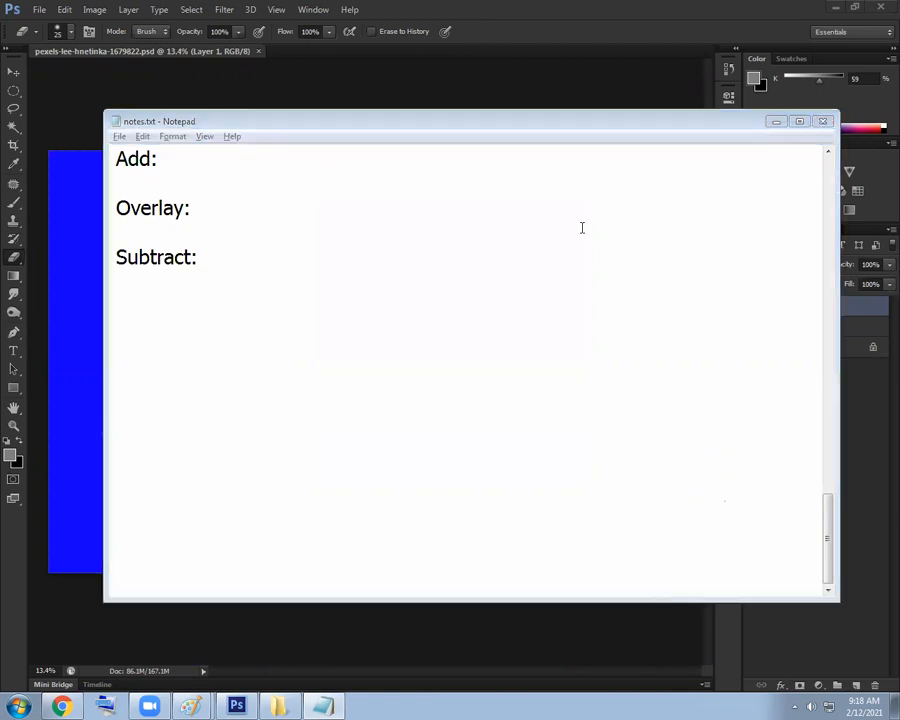
{"action": "left_click", "coordinate": [582, 228]}
Switch to Chrome, leave the pathway photo and search Pexels for "wedding"
{"action": "left_click", "coordinate": [61, 706]}
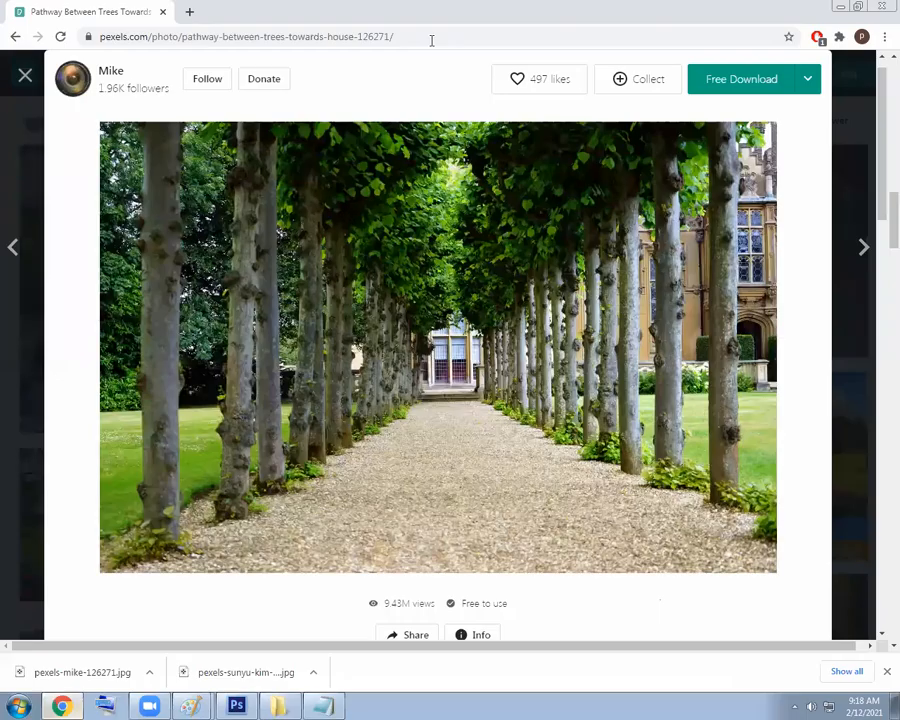
{"action": "left_click", "coordinate": [22, 78]}
{"action": "left_click", "coordinate": [200, 72]}
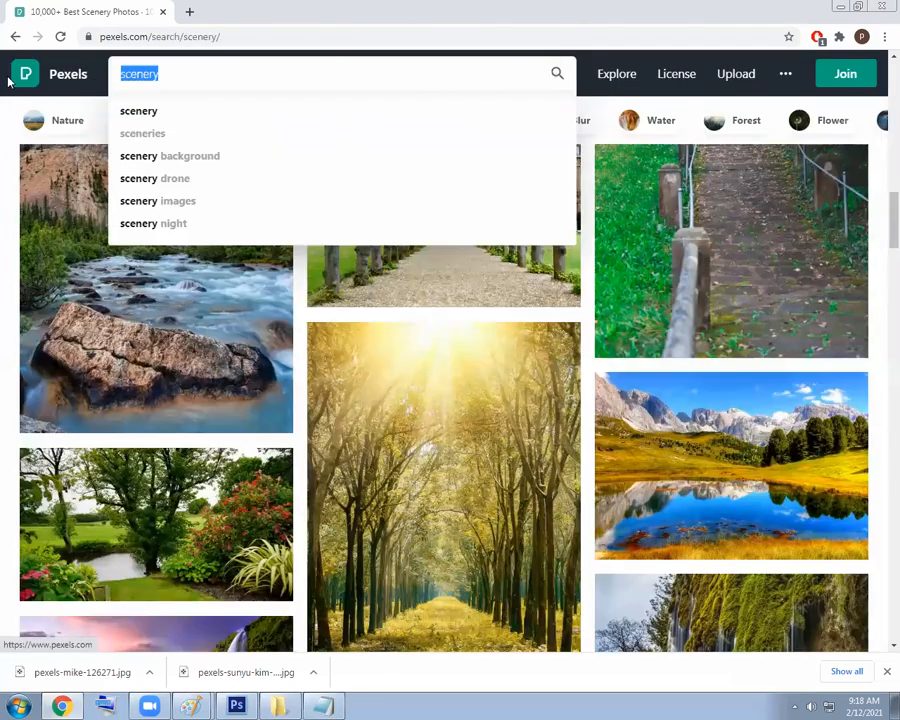
{"action": "type", "text": "wedd"}
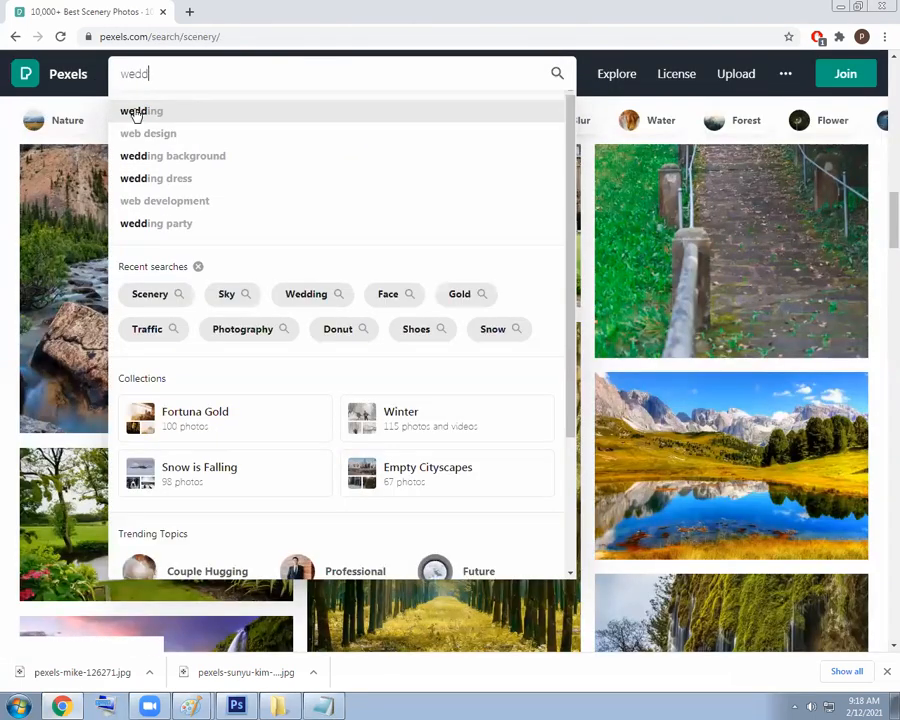
{"action": "left_click", "coordinate": [132, 110]}
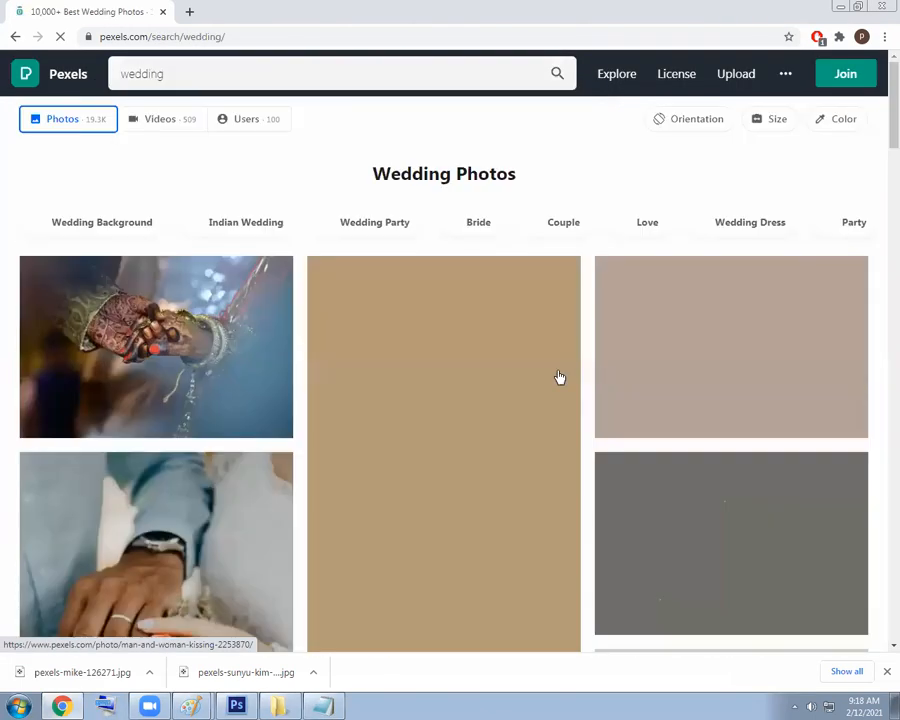
View the photo of the couple in traditional wedding costumes and return to the wedding results
{"action": "scroll", "coordinate": [540, 438], "scroll_direction": "down", "scroll_amount": 1}
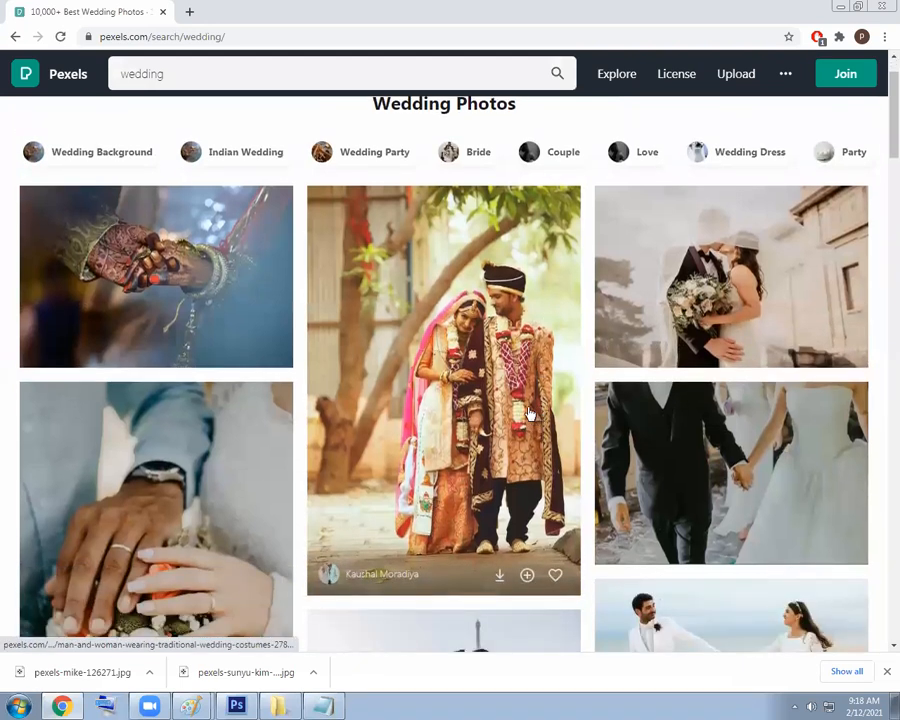
{"action": "left_click", "coordinate": [531, 413]}
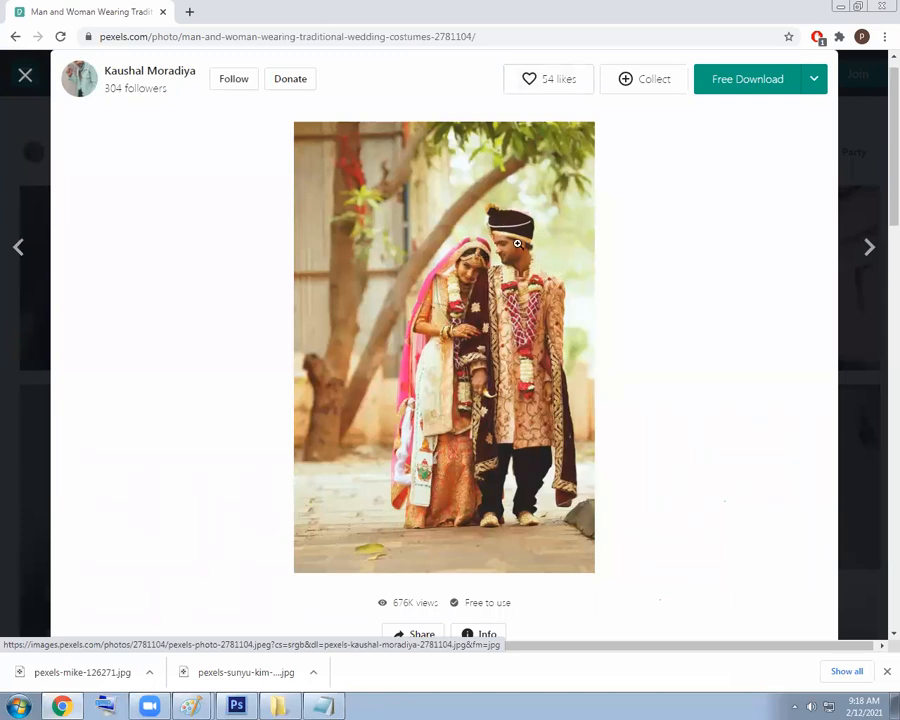
{"action": "left_click", "coordinate": [28, 77]}
Browse further wedding photos, examine the couple on the grass field and return to the results
{"action": "scroll", "coordinate": [554, 362], "scroll_direction": "down", "scroll_amount": 4}
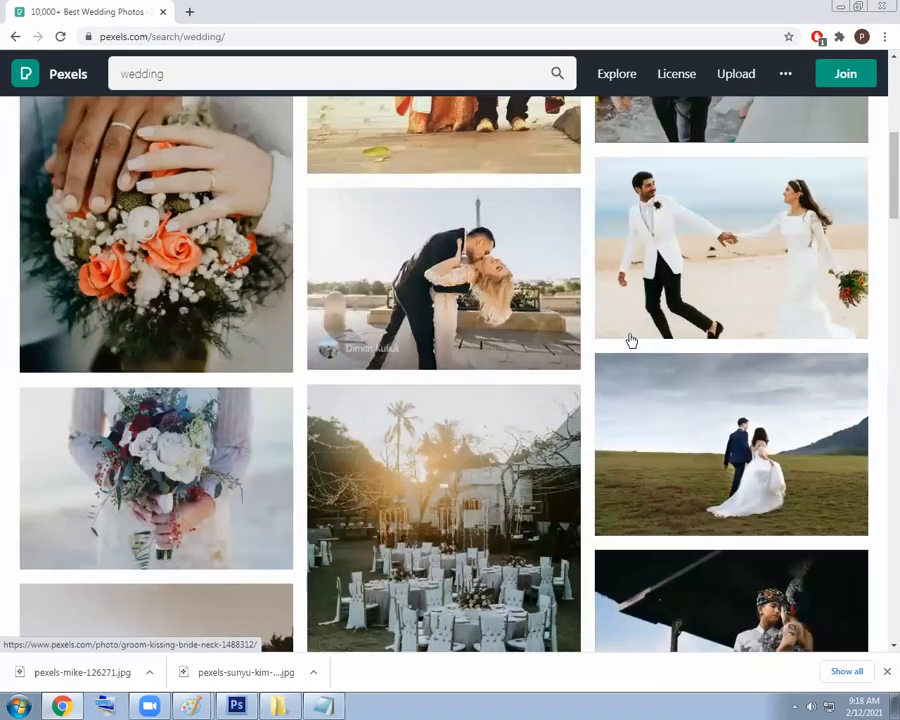
{"action": "scroll", "coordinate": [490, 301], "scroll_direction": "down", "scroll_amount": 3}
{"action": "scroll", "coordinate": [490, 301], "scroll_direction": "down", "scroll_amount": 1}
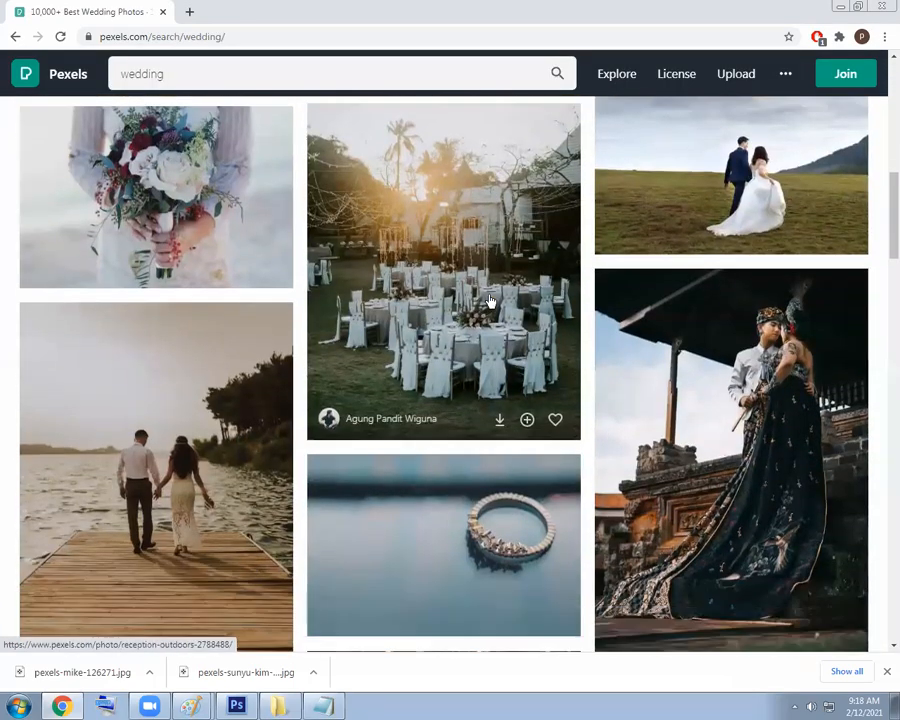
{"action": "left_click", "coordinate": [640, 225]}
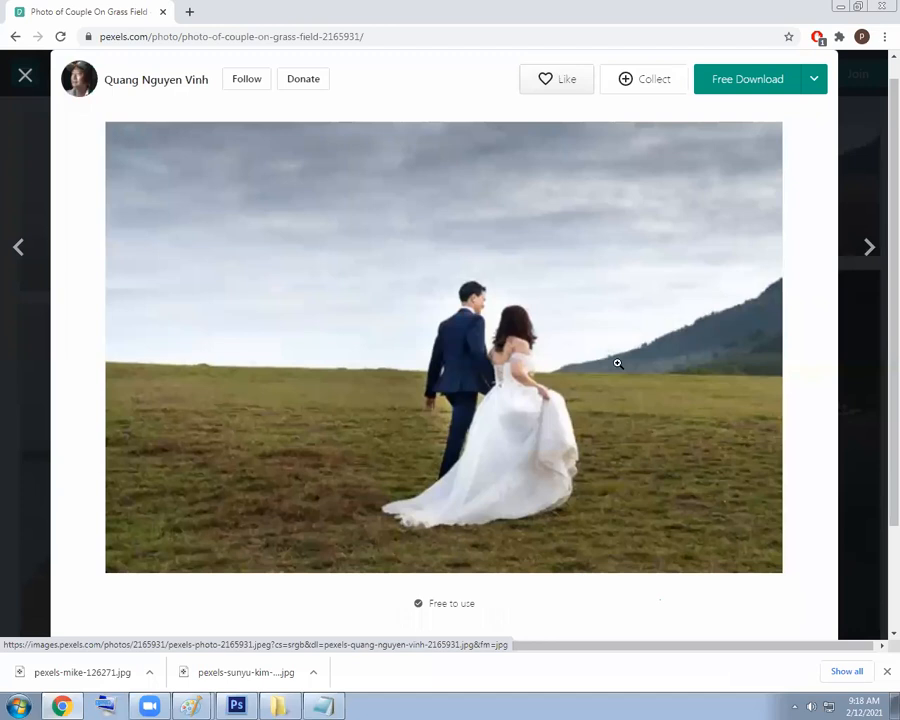
{"action": "left_click", "coordinate": [534, 343]}
{"action": "left_click", "coordinate": [519, 344]}
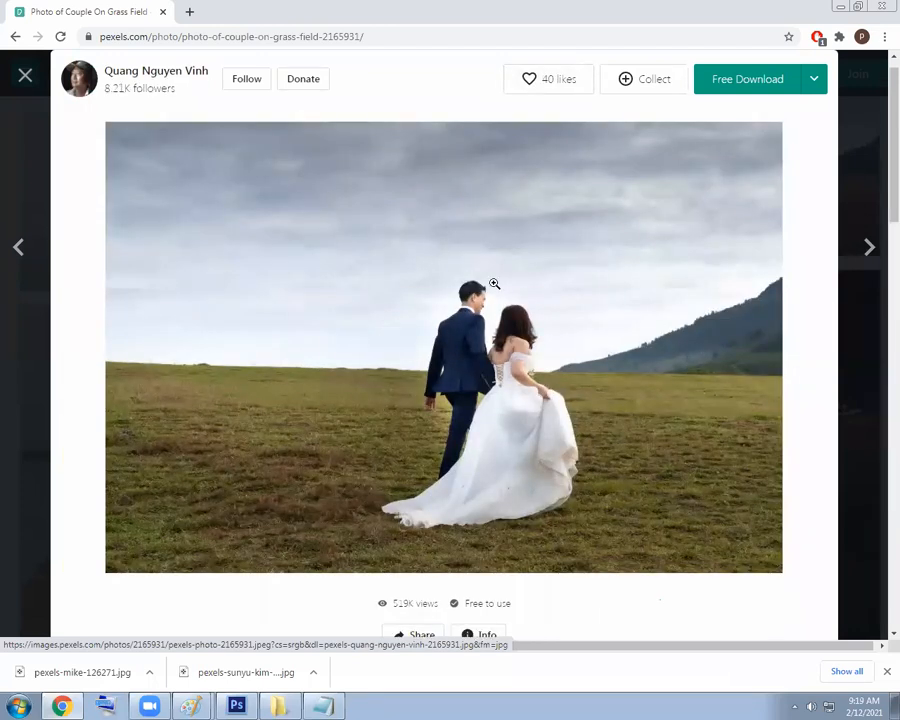
{"action": "left_click", "coordinate": [25, 75]}
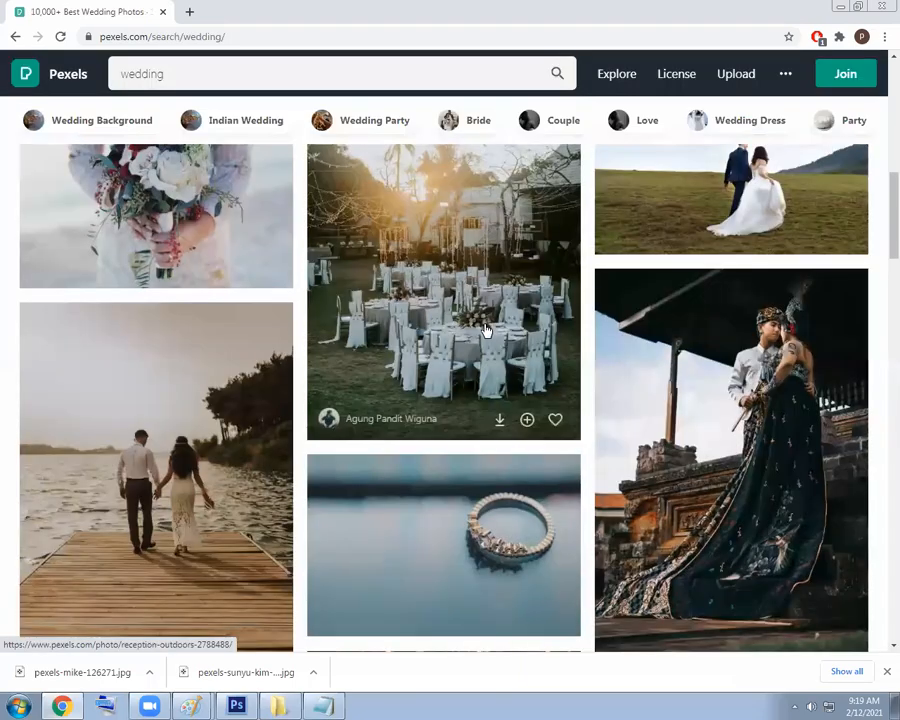
Browse further wedding results, open the bride and groom running on a concrete pathway and inspect the bride's flying hair up close
{"action": "scroll", "coordinate": [484, 324], "scroll_direction": "down", "scroll_amount": 3}
{"action": "scroll", "coordinate": [477, 358], "scroll_direction": "down", "scroll_amount": 3}
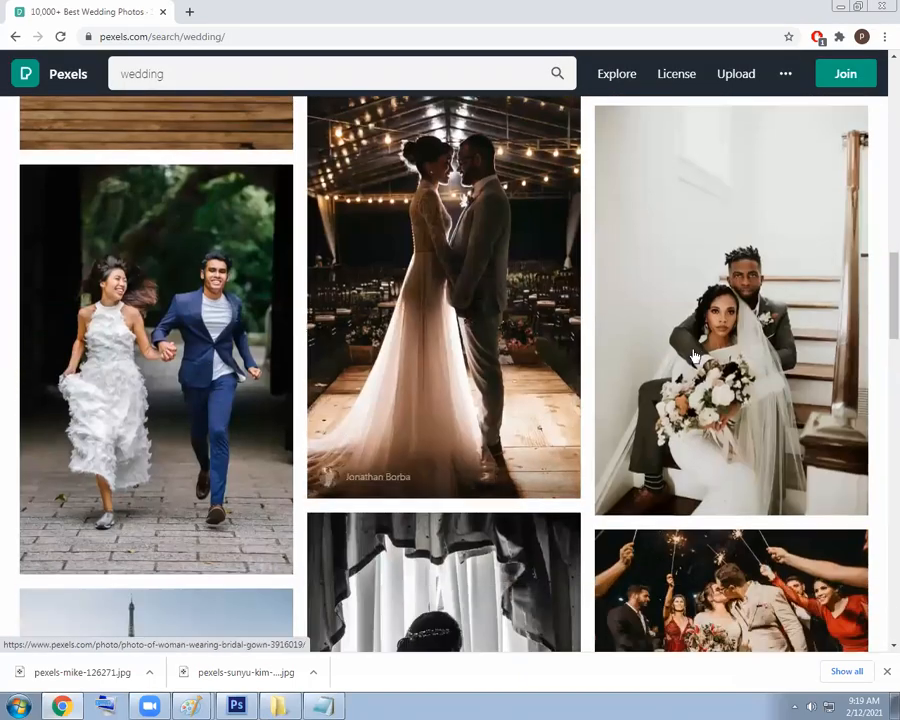
{"action": "scroll", "coordinate": [383, 350], "scroll_direction": "down", "scroll_amount": 1}
{"action": "left_click", "coordinate": [201, 340]}
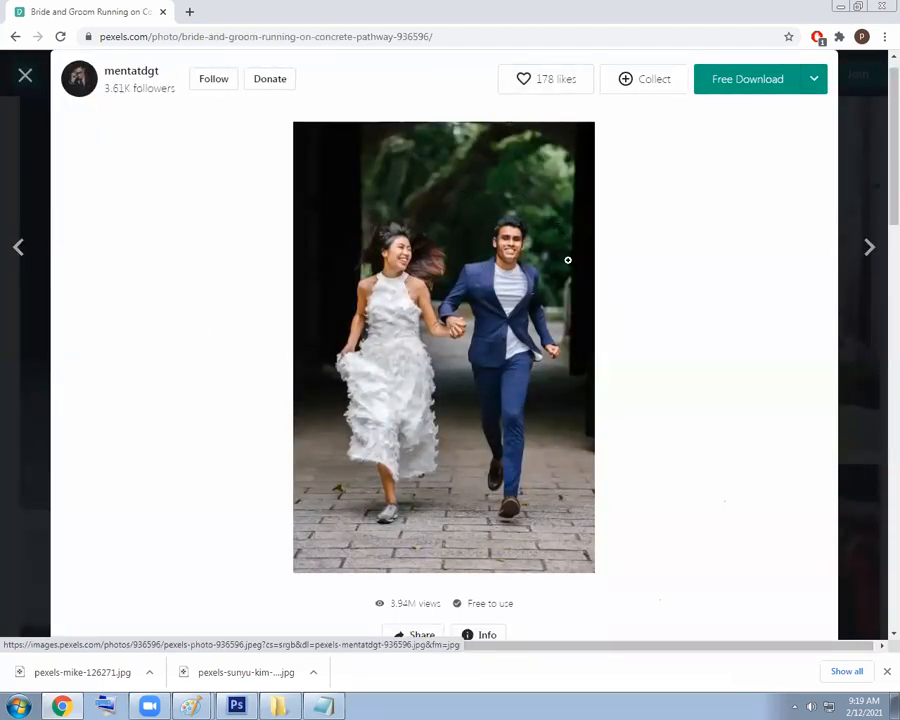
{"action": "left_click", "coordinate": [402, 241]}
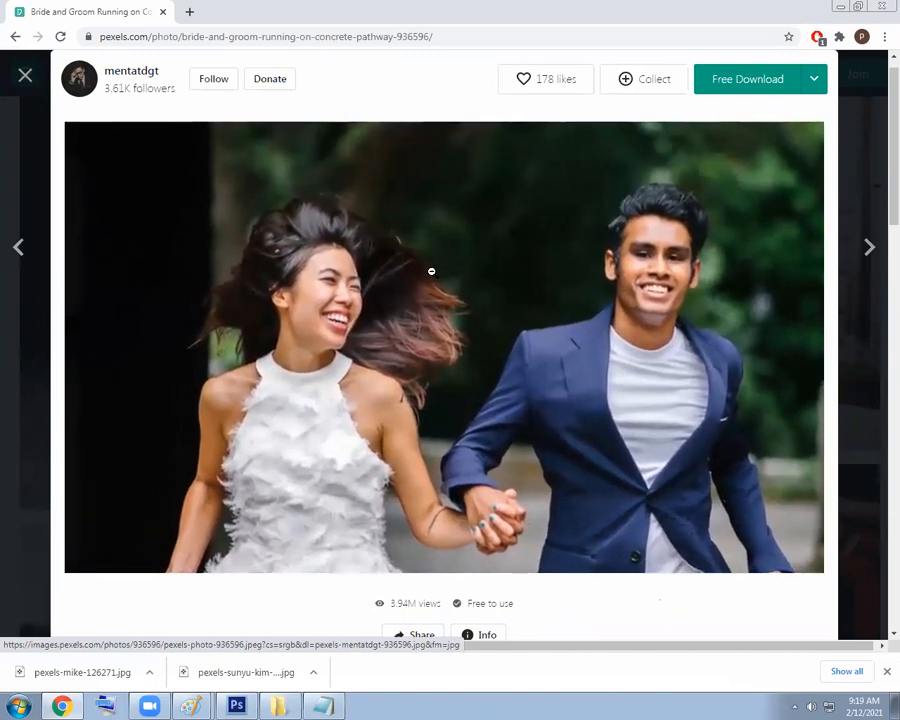
{"action": "left_click", "coordinate": [440, 280]}
{"action": "left_click", "coordinate": [438, 278]}
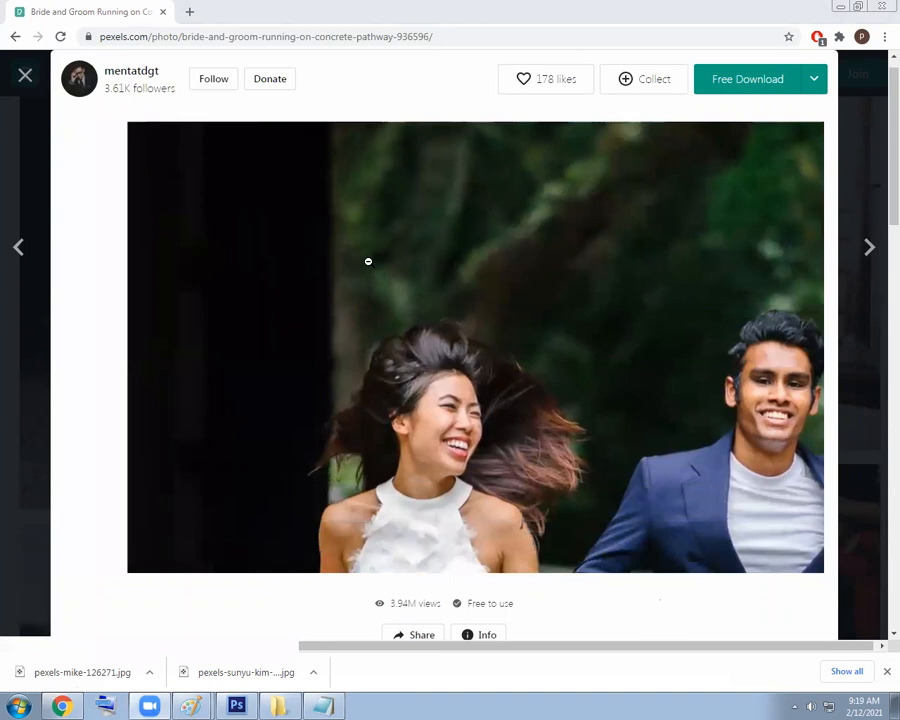
{"action": "left_click", "coordinate": [433, 300]}
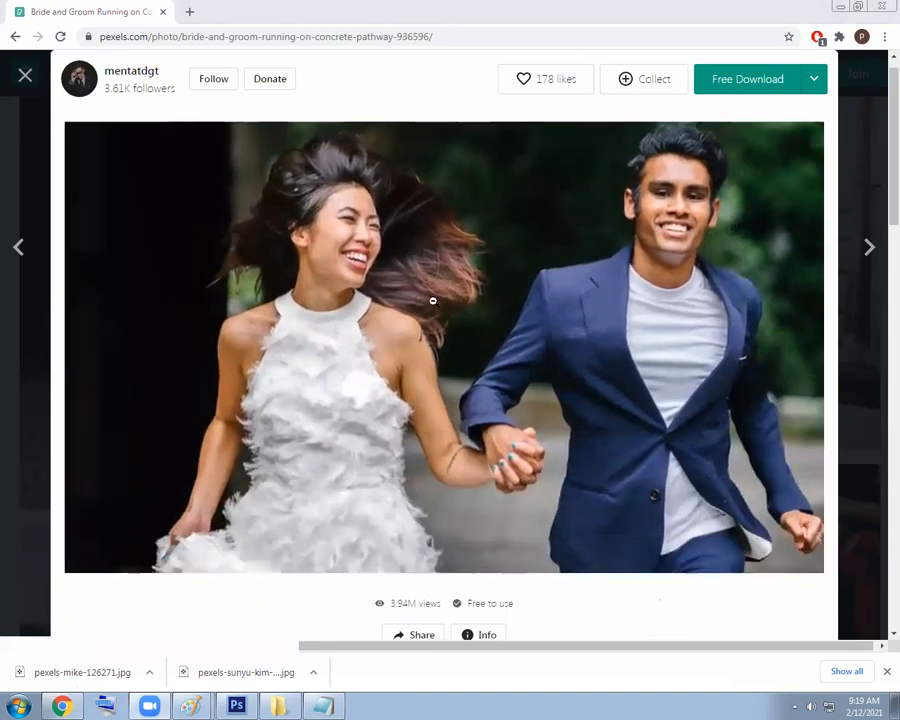
Search Google for "white background" in a new browser tab and show the image results
{"action": "left_click", "coordinate": [190, 12]}
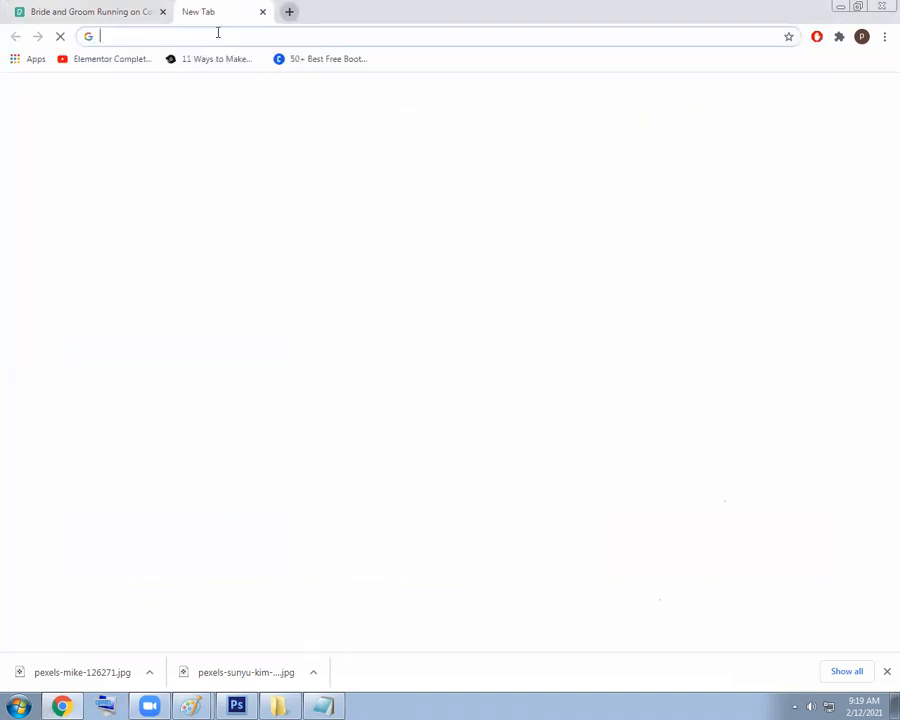
{"action": "type", "text": "white backgoun"}
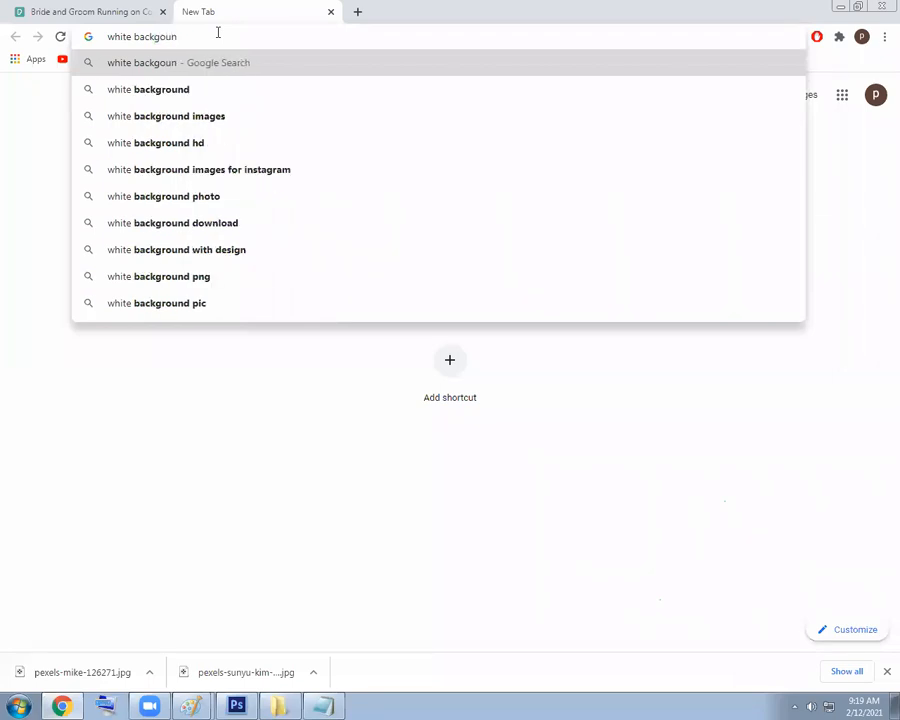
{"action": "key", "text": "Down"}
{"action": "key", "text": "Return"}
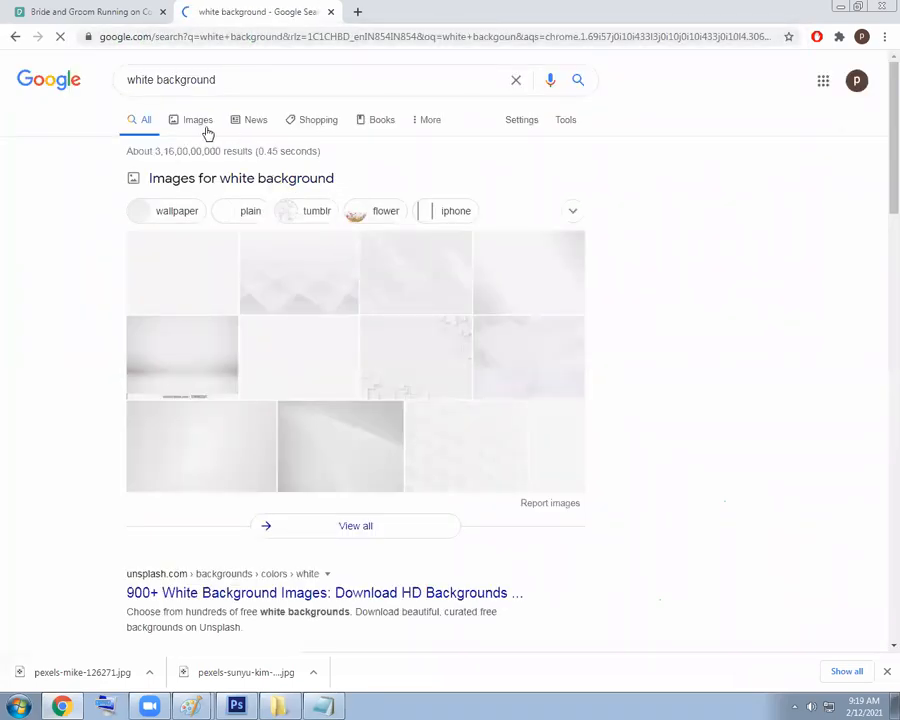
{"action": "left_click", "coordinate": [205, 127]}
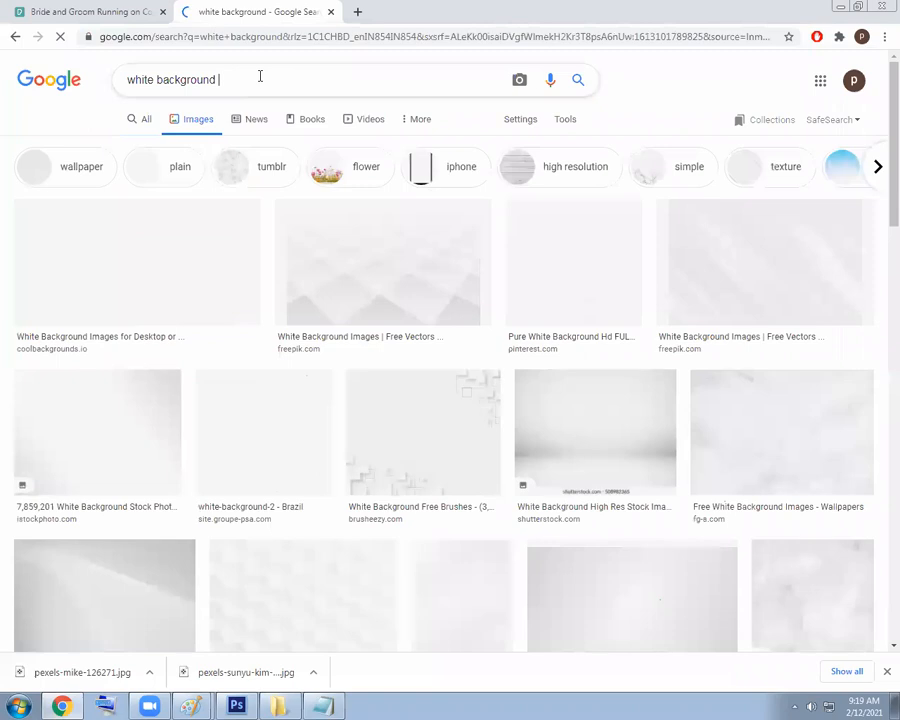
Refine the image search to "white background photography" and preview the white LEKERA backdrop with studio lights
{"action": "left_click", "coordinate": [260, 78]}
{"action": "type", "text": "photography"}
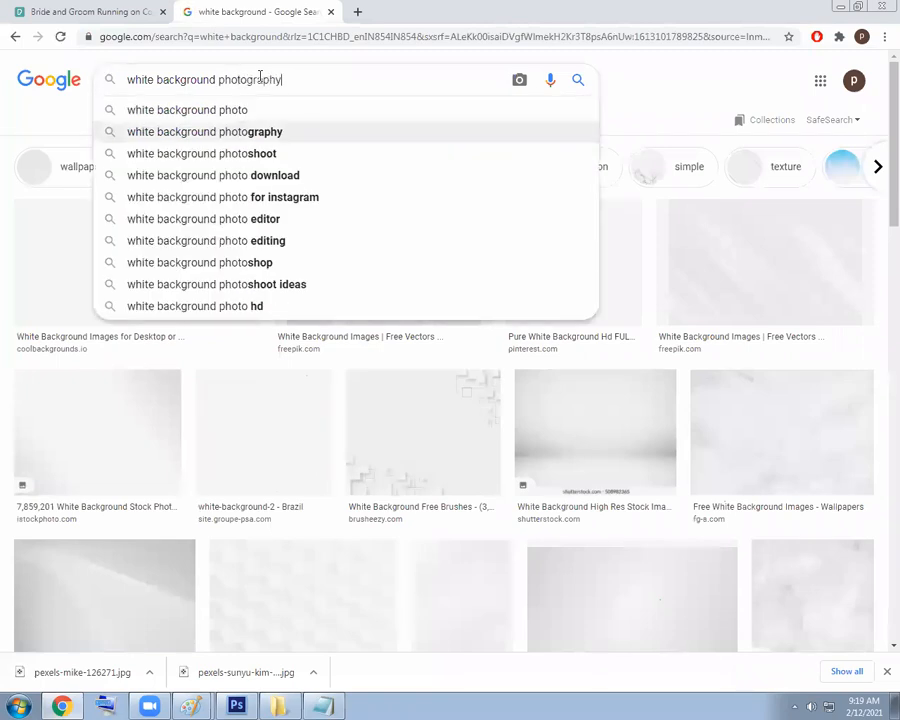
{"action": "key", "text": "Escape"}
{"action": "key", "text": "Return"}
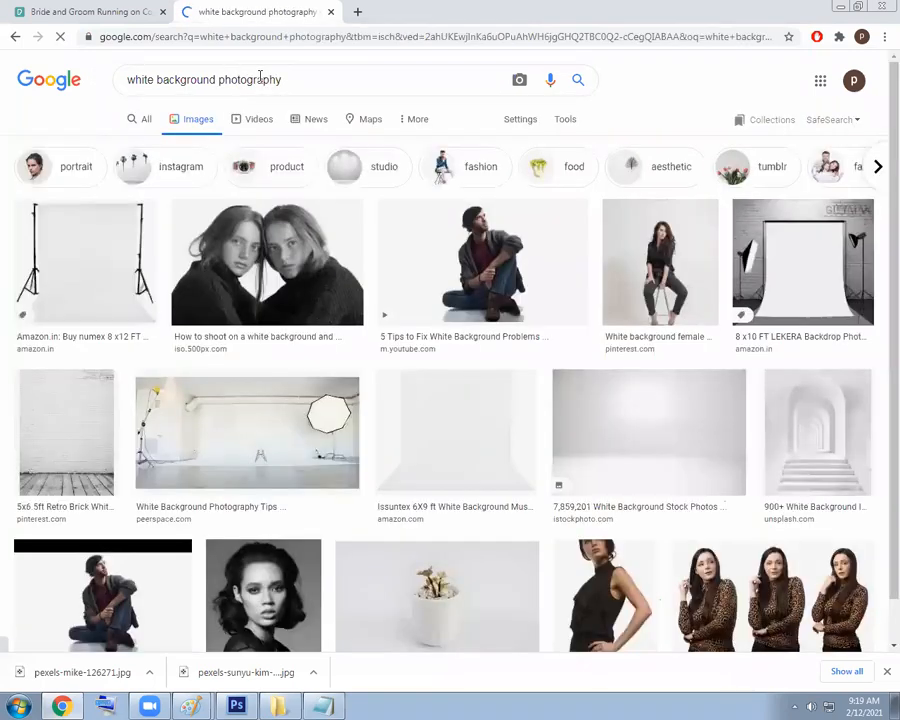
{"action": "left_click", "coordinate": [797, 269]}
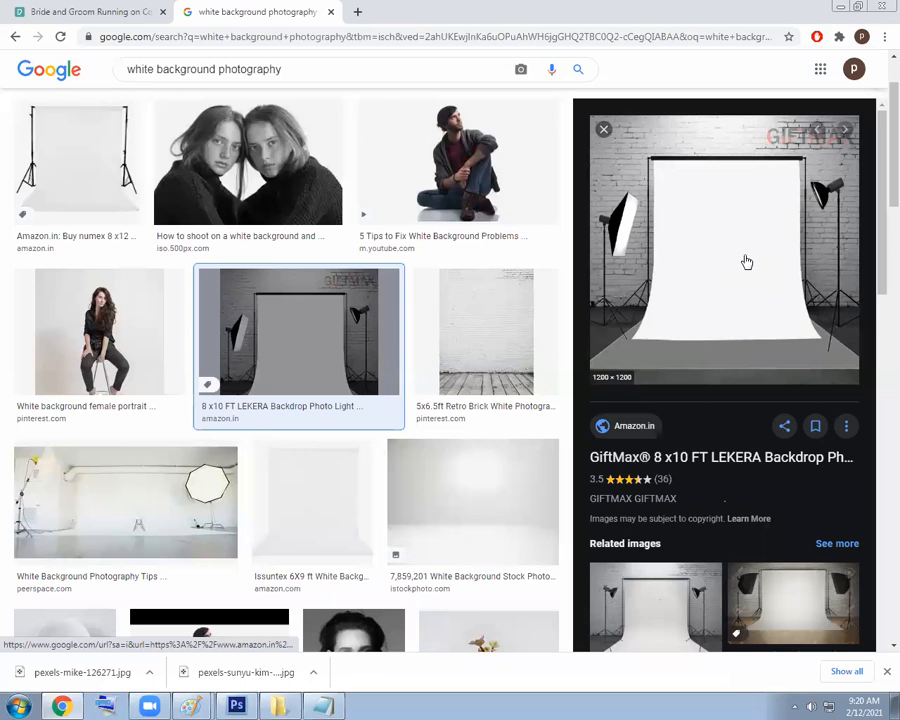
{"action": "scroll", "coordinate": [782, 266], "scroll_direction": "down", "scroll_amount": 1}
{"action": "scroll", "coordinate": [779, 260], "scroll_direction": "up", "scroll_amount": 1}
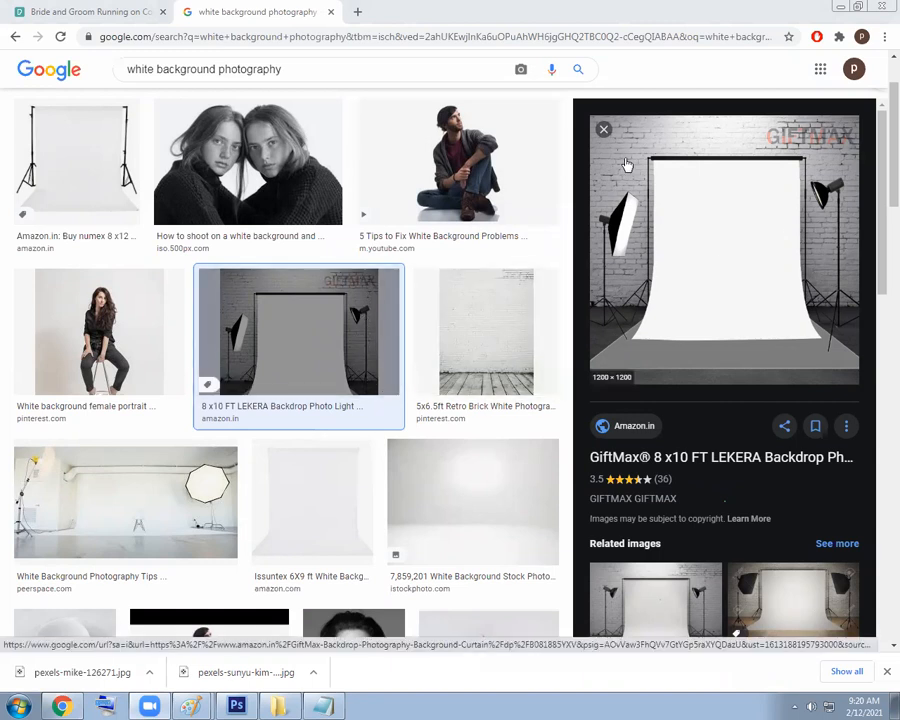
Search Google Images for "green matte studio" and look through the green-screen studio pictures
{"action": "scroll", "coordinate": [645, 305], "scroll_direction": "up", "scroll_amount": 2}
{"action": "left_click_drag", "start_coordinate": [283, 79], "coordinate": [36, 95]}
{"action": "type", "text": "green matte "}
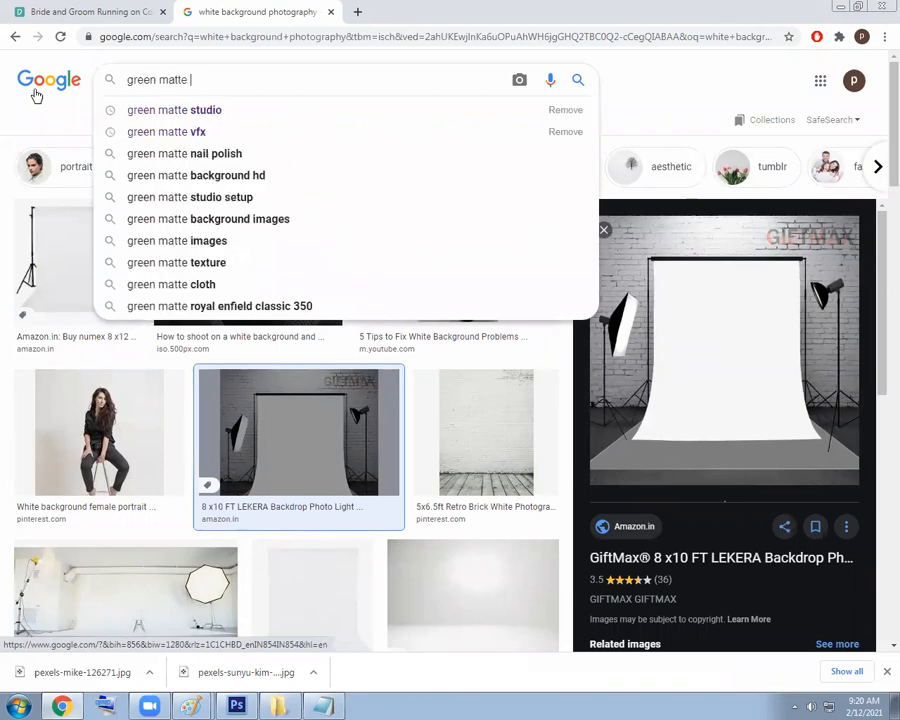
{"action": "type", "text": "studio"}
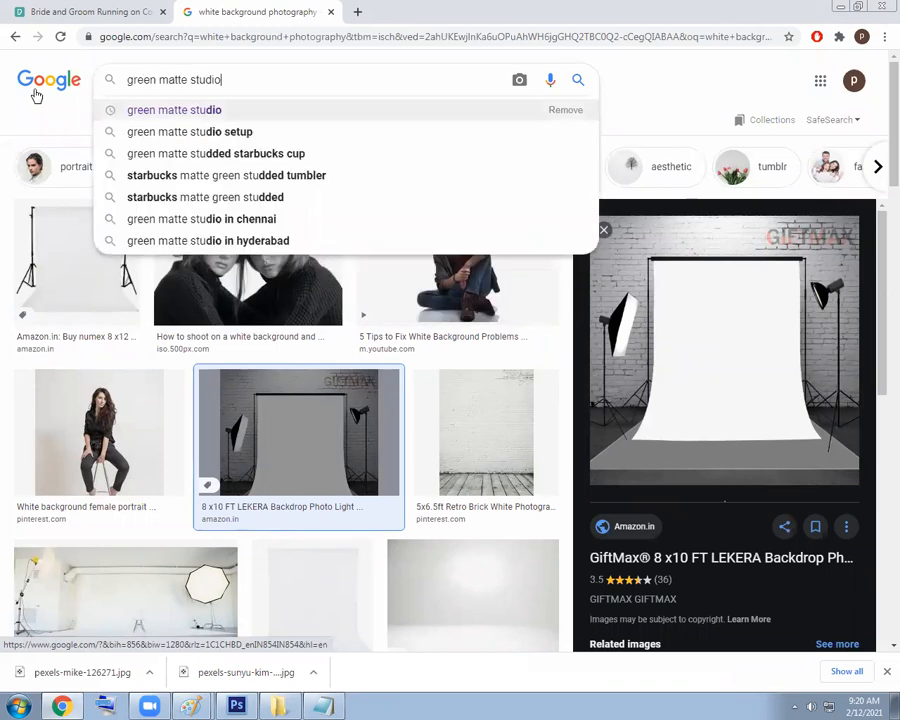
{"action": "key", "text": "Return"}
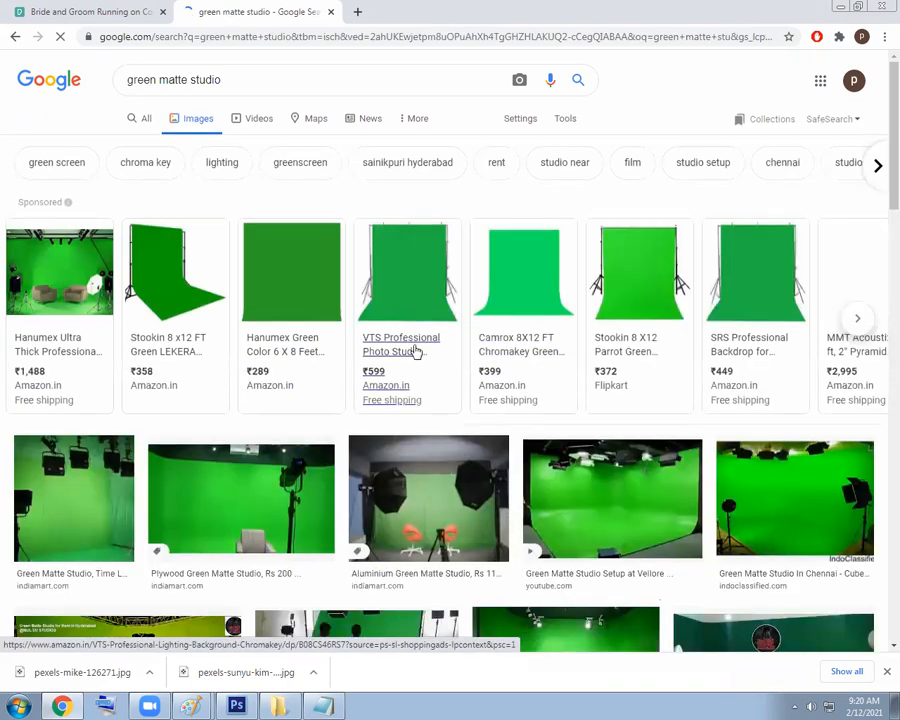
{"action": "scroll", "coordinate": [412, 350], "scroll_direction": "down", "scroll_amount": 2}
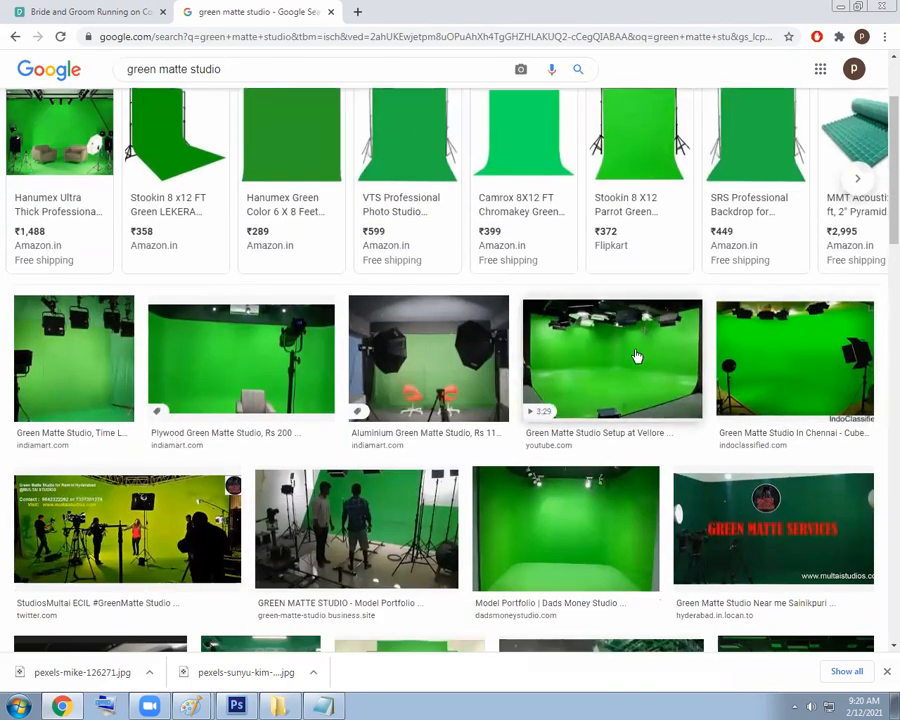
{"action": "scroll", "coordinate": [632, 356], "scroll_direction": "down", "scroll_amount": 1}
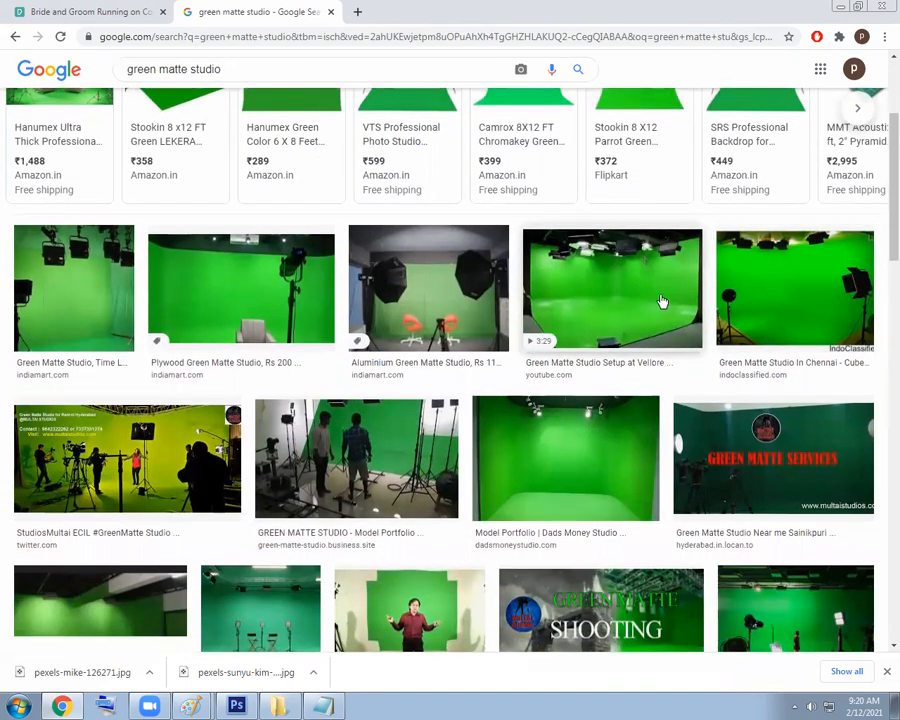
{"action": "scroll", "coordinate": [700, 305], "scroll_direction": "up", "scroll_amount": 1}
{"action": "scroll", "coordinate": [762, 484], "scroll_direction": "up", "scroll_amount": 2}
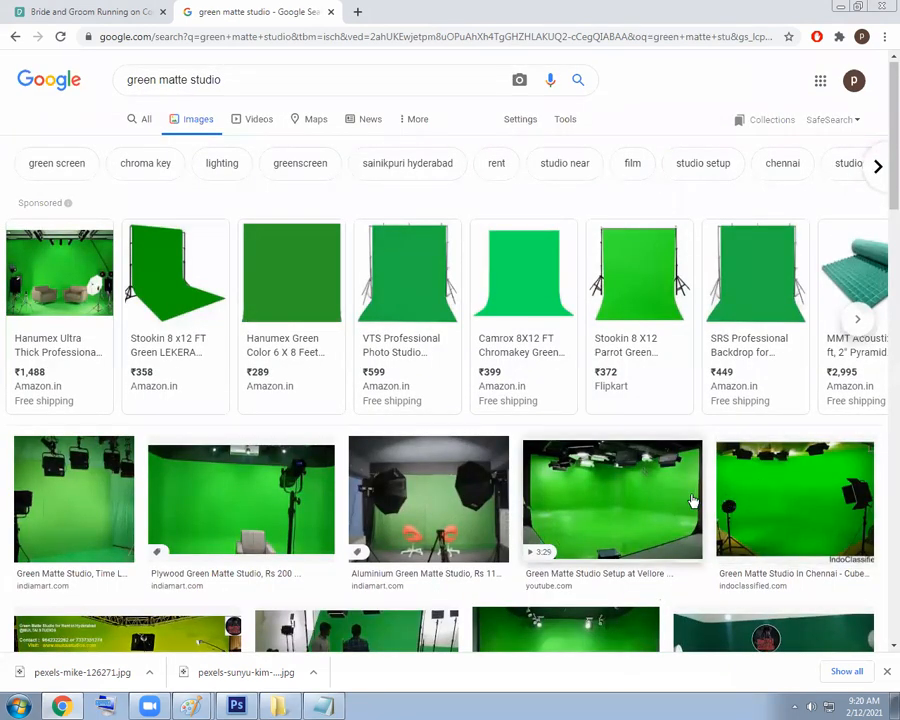
Search Google Images for "candid photography" and look over the first wedding pictures
{"action": "left_click_drag", "start_coordinate": [254, 80], "coordinate": [0, 60]}
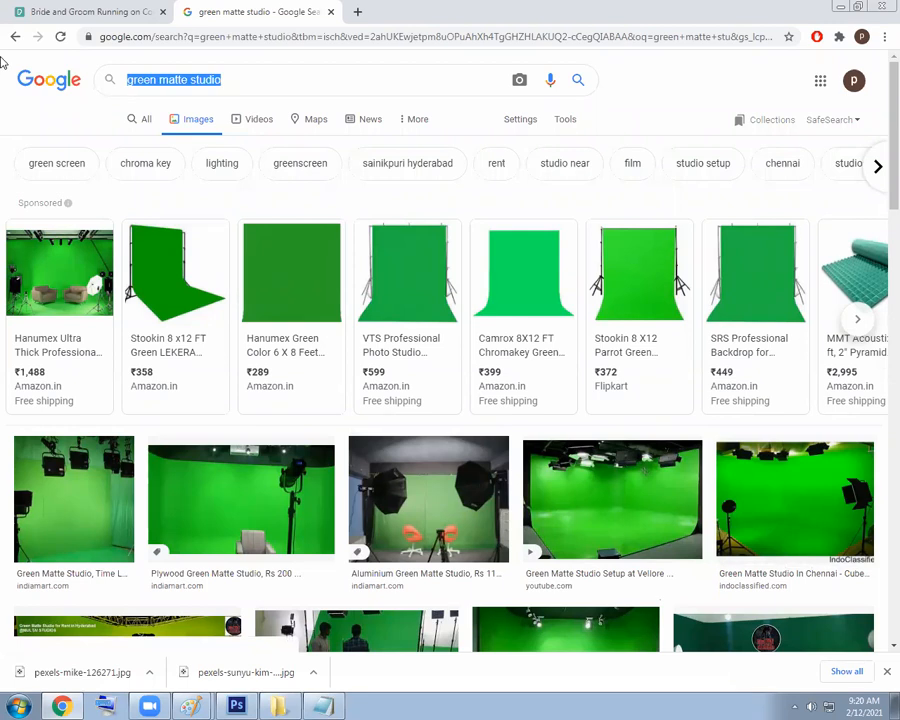
{"action": "type", "text": "candid"}
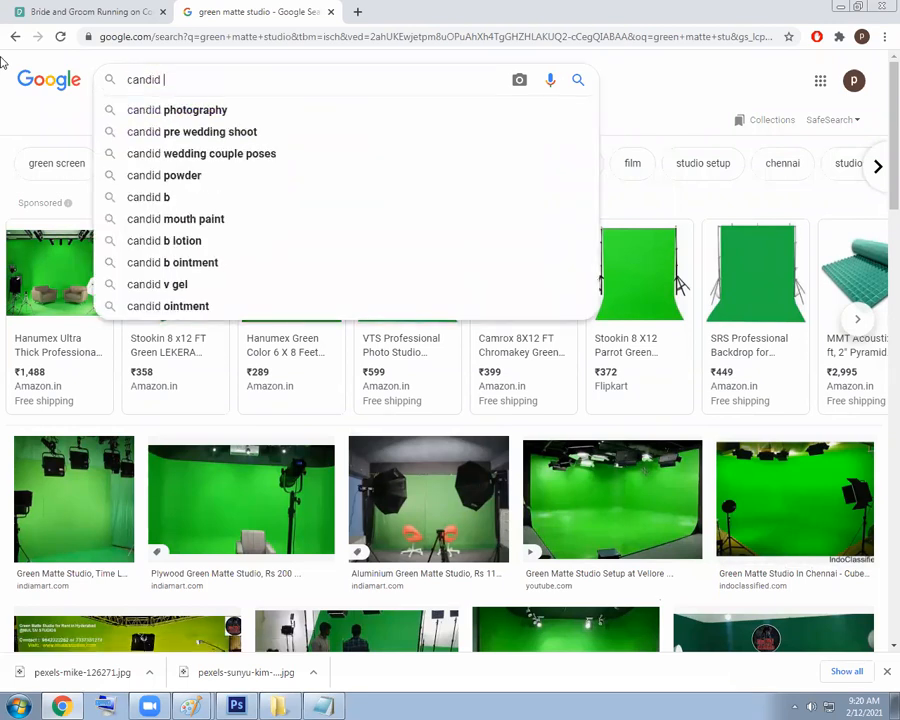
{"action": "key", "text": "Down"}
{"action": "key", "text": "Return"}
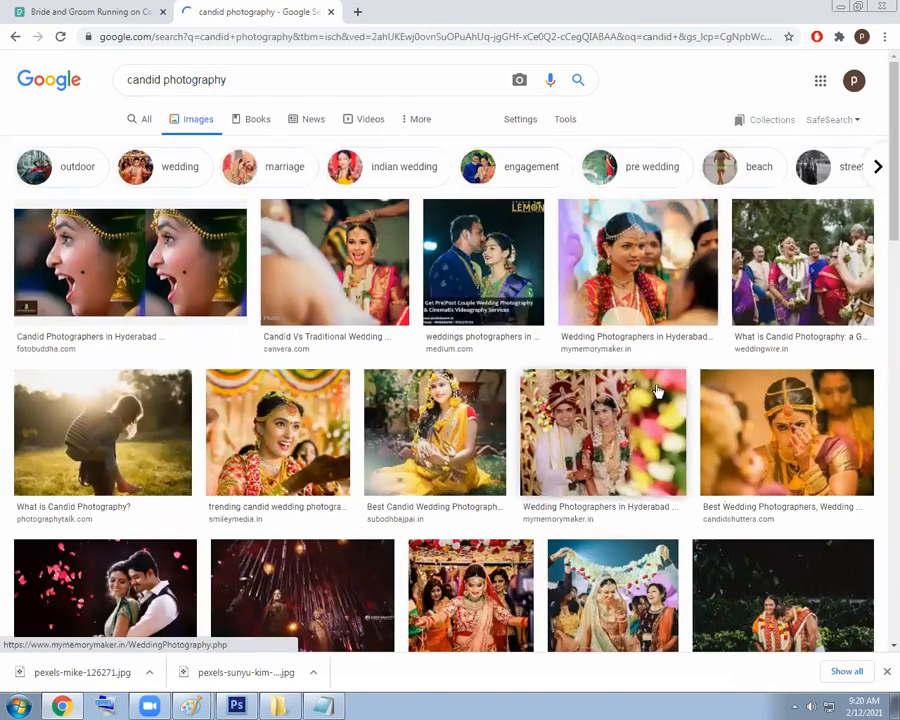
{"action": "scroll", "coordinate": [657, 391], "scroll_direction": "down", "scroll_amount": 3}
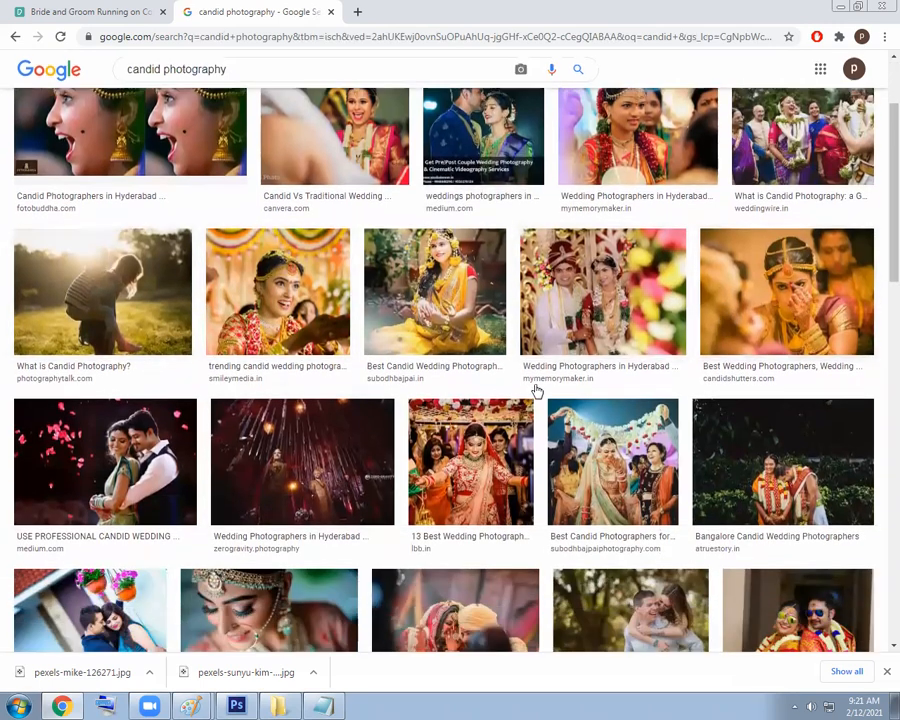
Preview the smiling bride from smileymedia.in, open its source page in a separate tab and return to the image results
{"action": "left_click", "coordinate": [277, 274]}
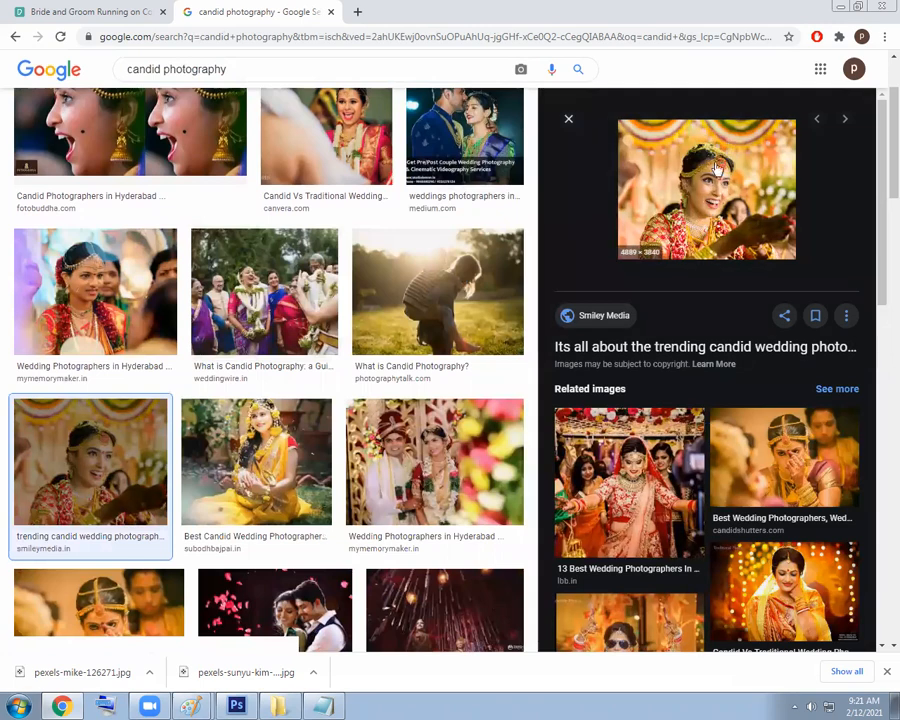
{"action": "left_click", "coordinate": [685, 201]}
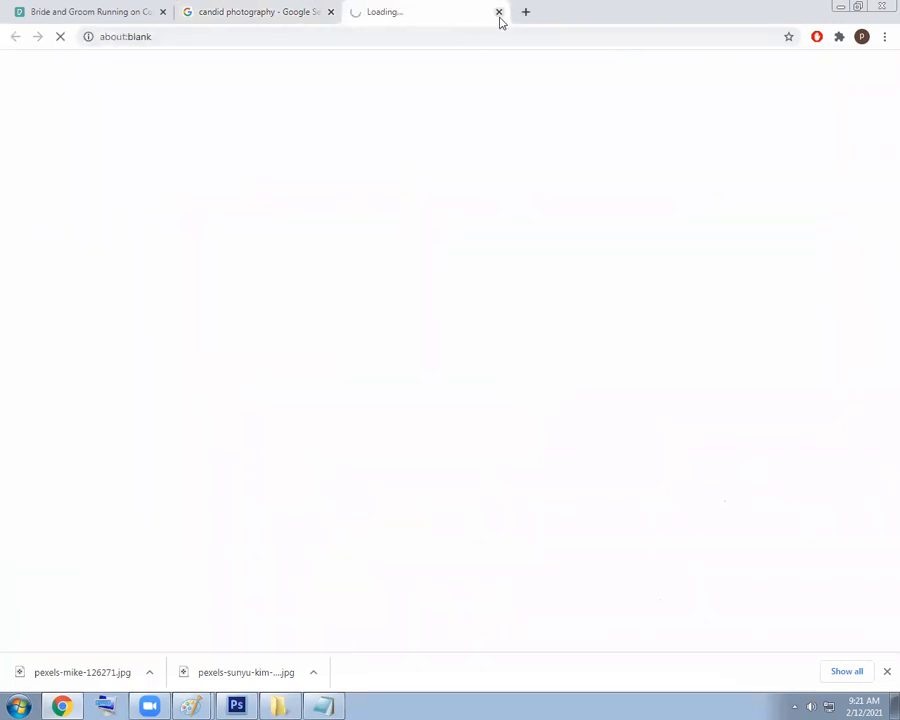
{"action": "left_click", "coordinate": [300, 11]}
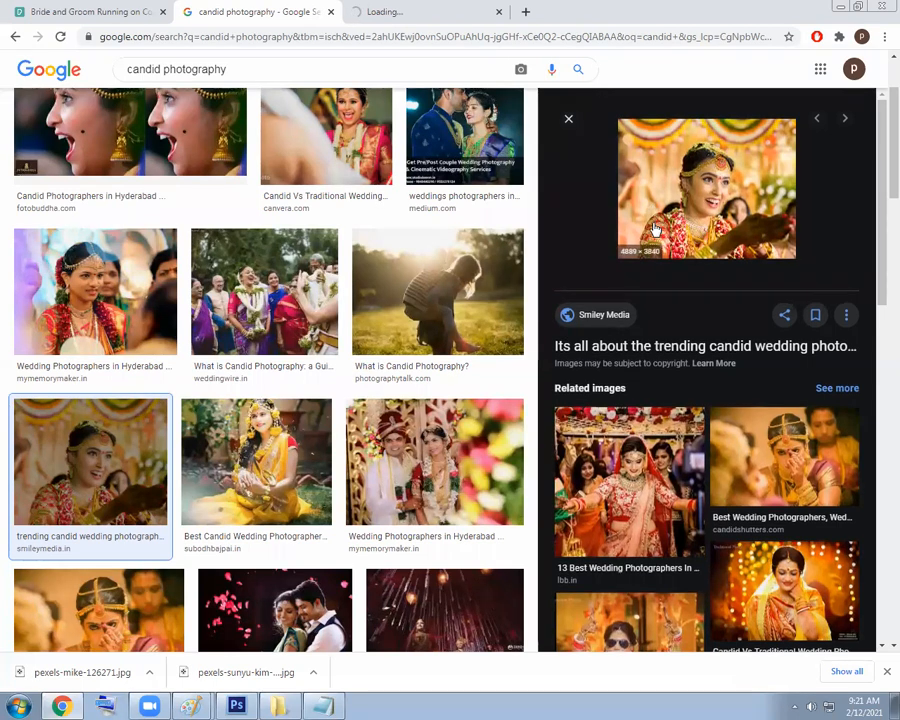
Browse more candid photography results and preview the Sourashtra wedding couple wearing sunglasses with its related images
{"action": "scroll", "coordinate": [652, 212], "scroll_direction": "down", "scroll_amount": 2}
{"action": "scroll", "coordinate": [452, 371], "scroll_direction": "down", "scroll_amount": 8}
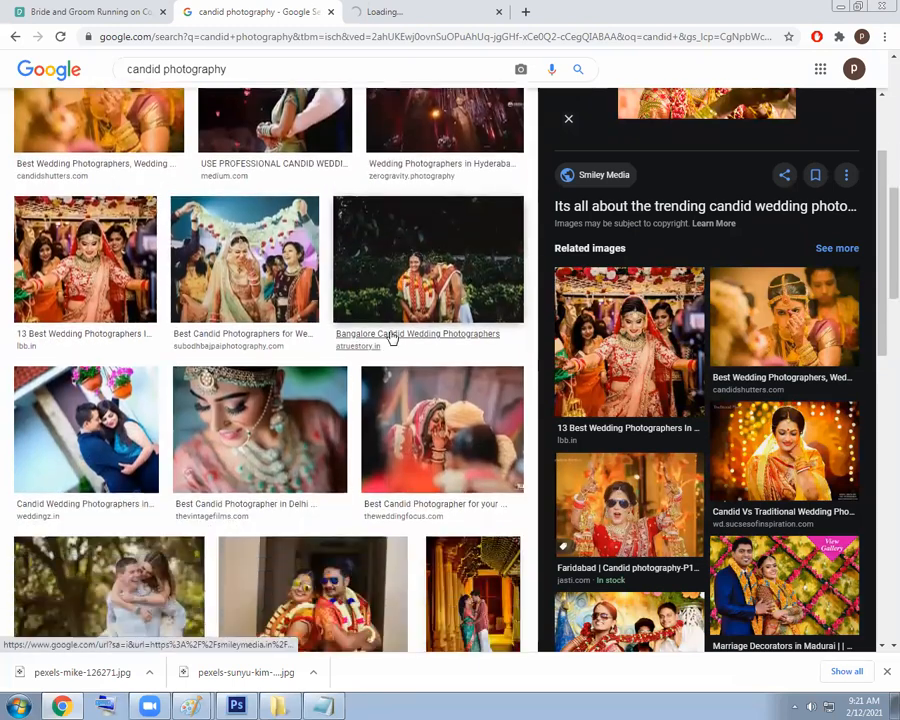
{"action": "scroll", "coordinate": [411, 366], "scroll_direction": "down", "scroll_amount": 2}
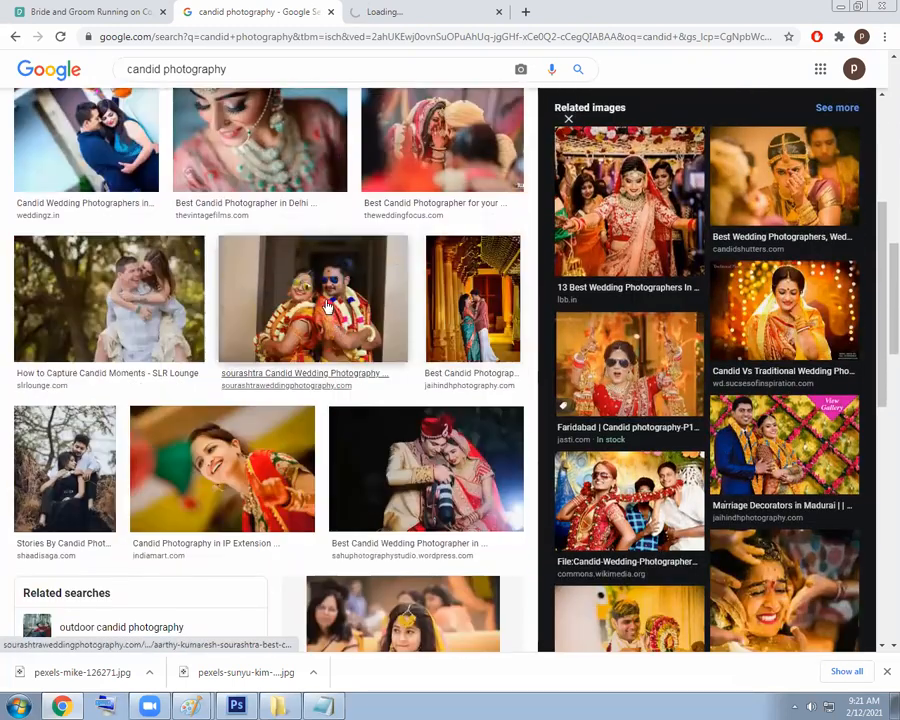
{"action": "left_click", "coordinate": [290, 372]}
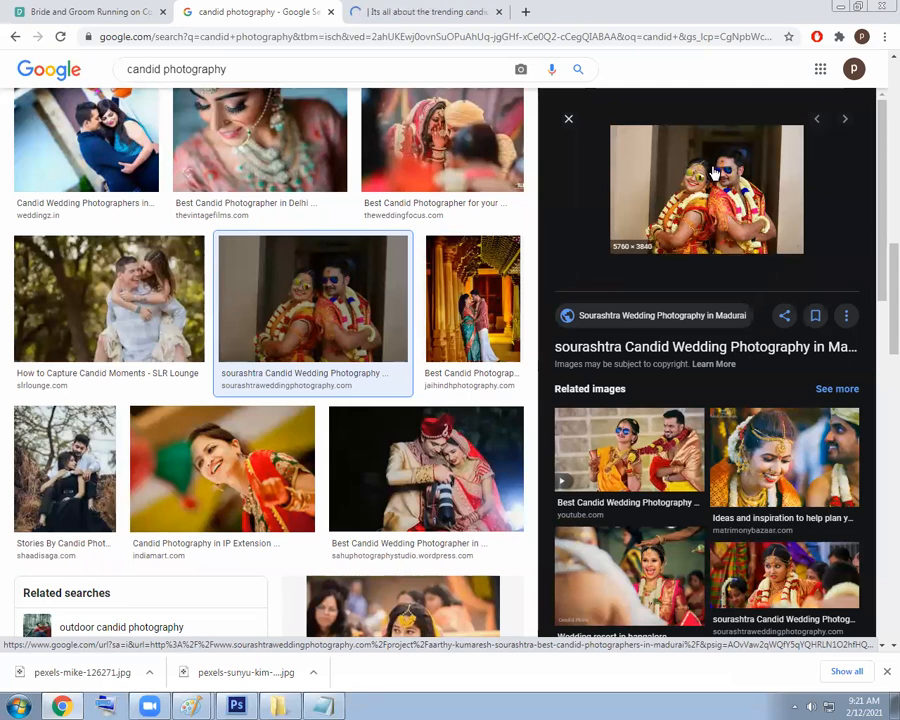
{"action": "scroll", "coordinate": [583, 421], "scroll_direction": "down", "scroll_amount": 2}
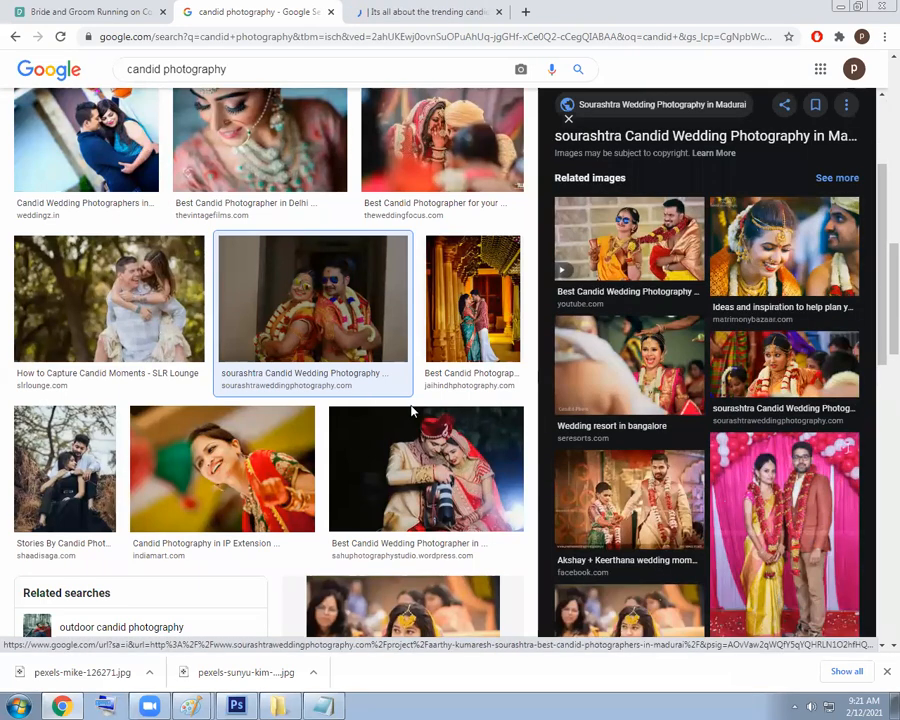
Preview the couple in orange outfits among green foliage, close the smileymedia.in page and browse further candid photos
{"action": "scroll", "coordinate": [271, 386], "scroll_direction": "down", "scroll_amount": 4}
{"action": "scroll", "coordinate": [468, 297], "scroll_direction": "down", "scroll_amount": 3}
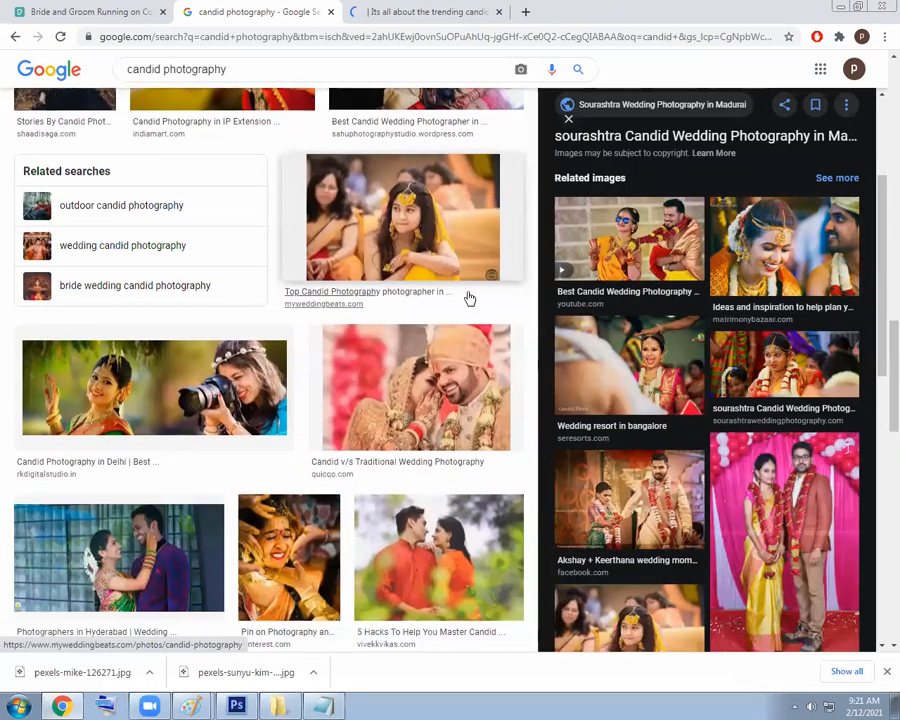
{"action": "scroll", "coordinate": [476, 345], "scroll_direction": "down", "scroll_amount": 2}
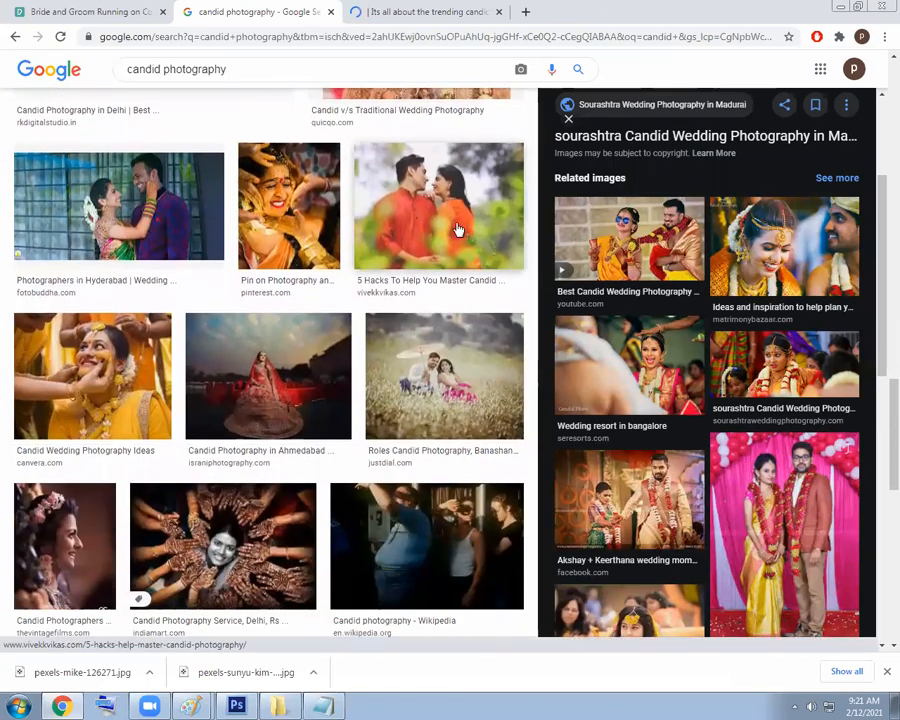
{"action": "left_click", "coordinate": [447, 215]}
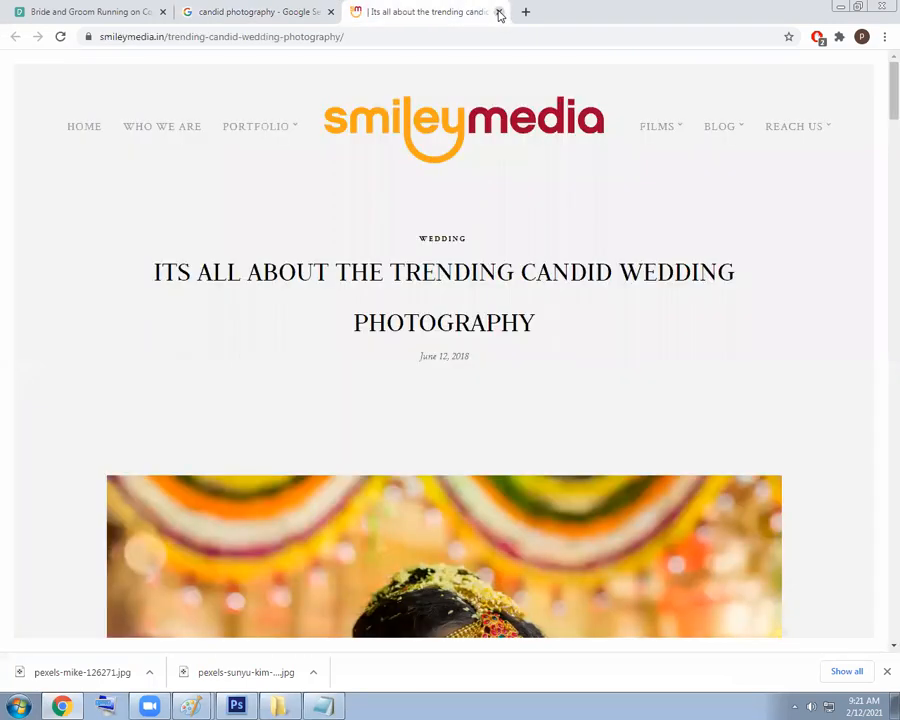
{"action": "left_click", "coordinate": [499, 12]}
{"action": "scroll", "coordinate": [470, 405], "scroll_direction": "down", "scroll_amount": 3}
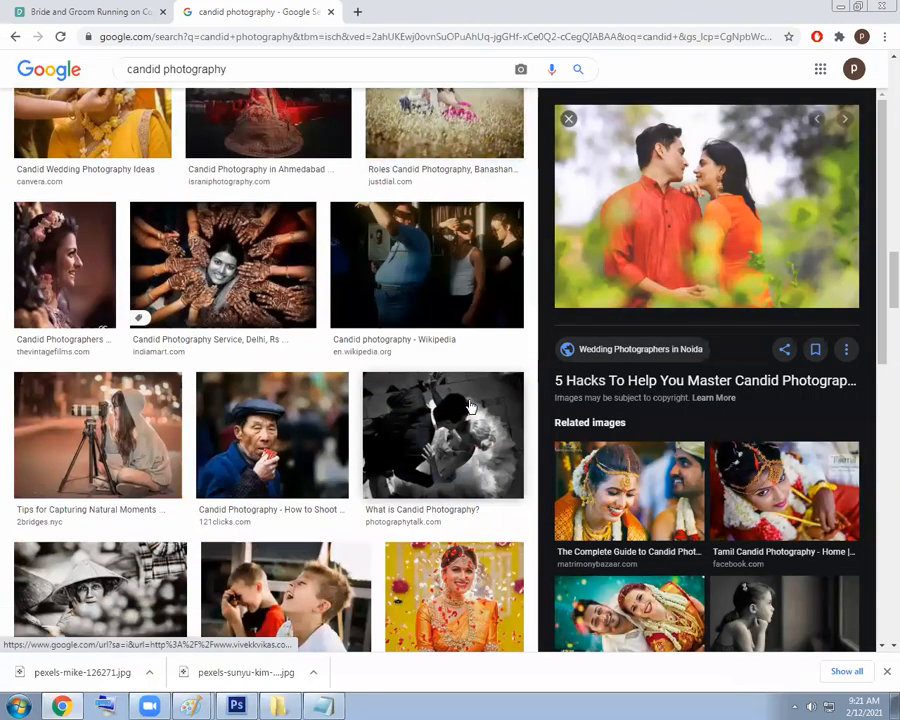
{"action": "scroll", "coordinate": [607, 397], "scroll_direction": "down", "scroll_amount": 2}
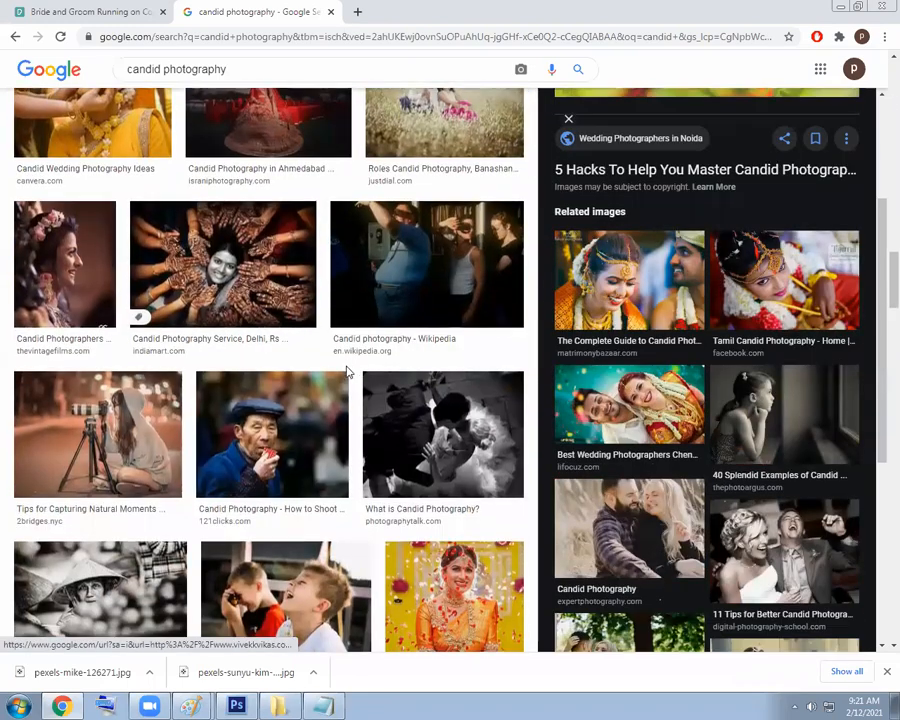
Close the candid photography results and the Pexels photo preview, clear away the browser and notes, and switch back to the wedding couple document in Photoshop
{"action": "scroll", "coordinate": [344, 370], "scroll_direction": "down", "scroll_amount": 5}
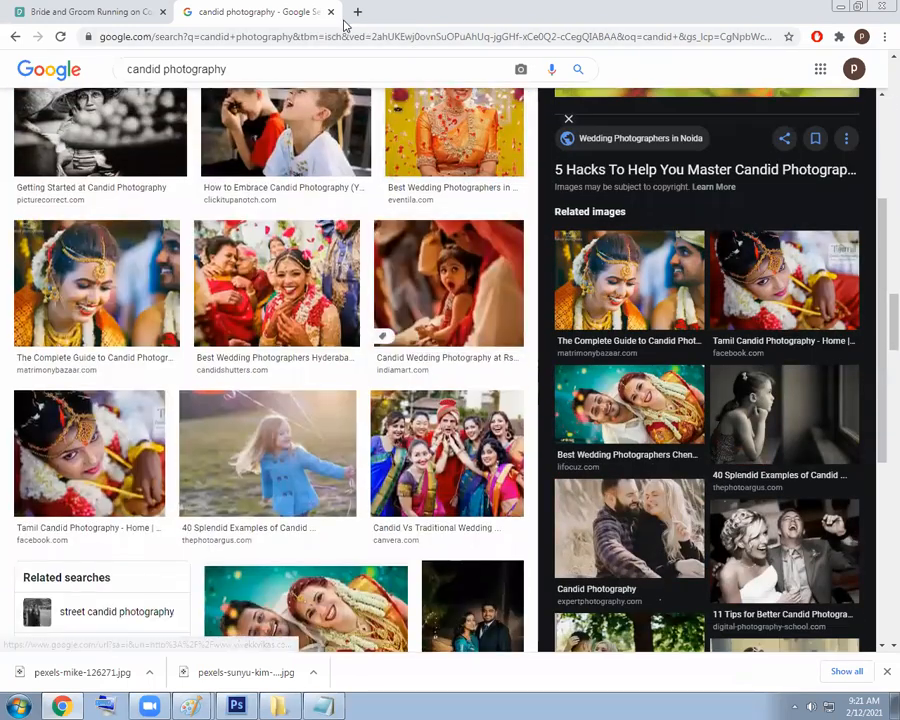
{"action": "left_click", "coordinate": [331, 12]}
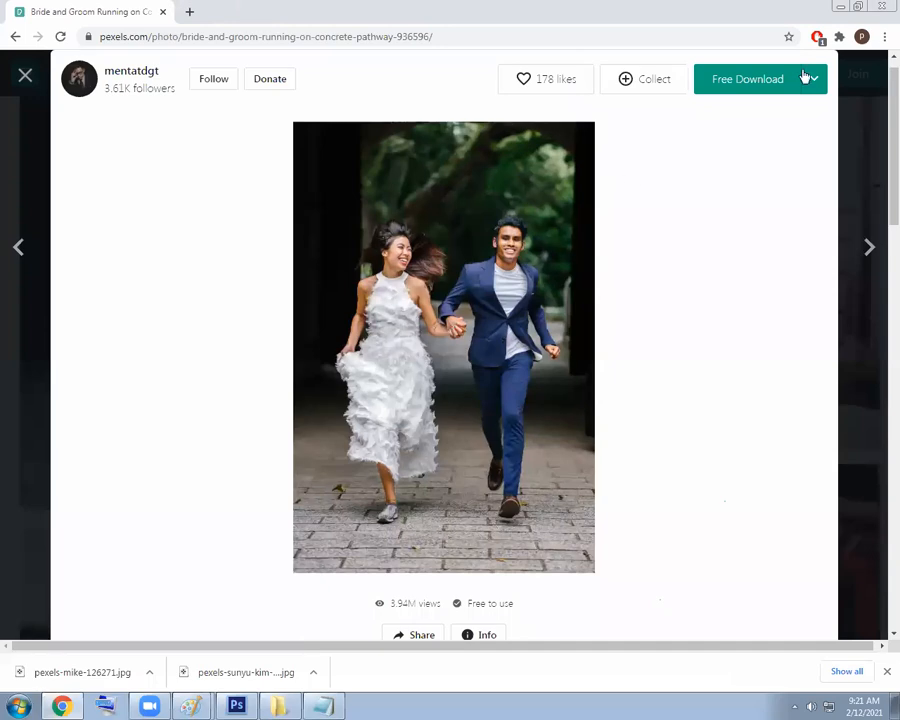
{"action": "left_click", "coordinate": [22, 77]}
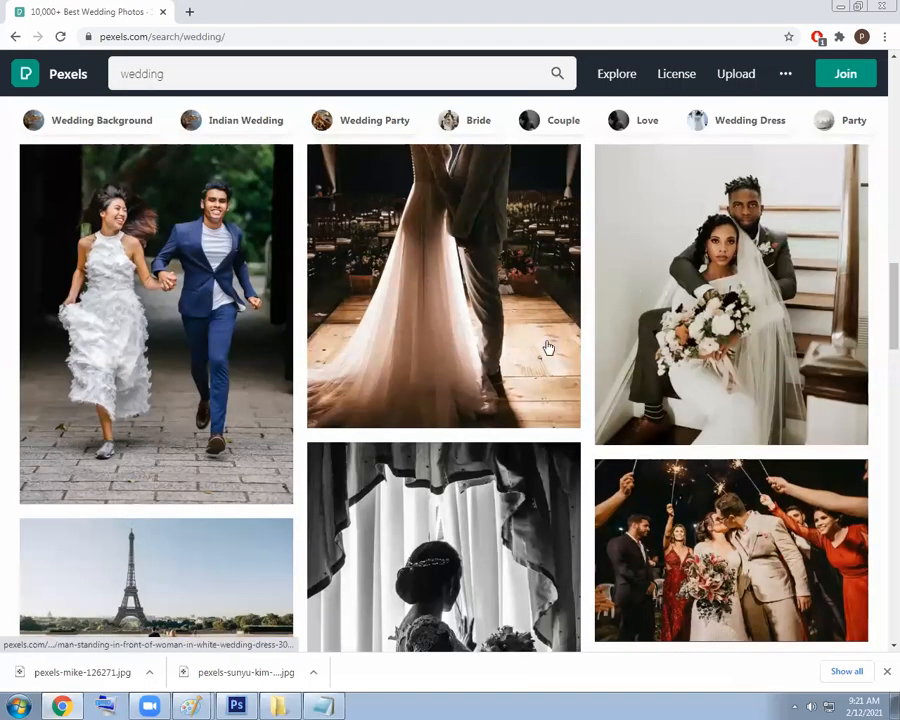
{"action": "scroll", "coordinate": [550, 348], "scroll_direction": "down", "scroll_amount": 2}
{"action": "left_click", "coordinate": [840, 6]}
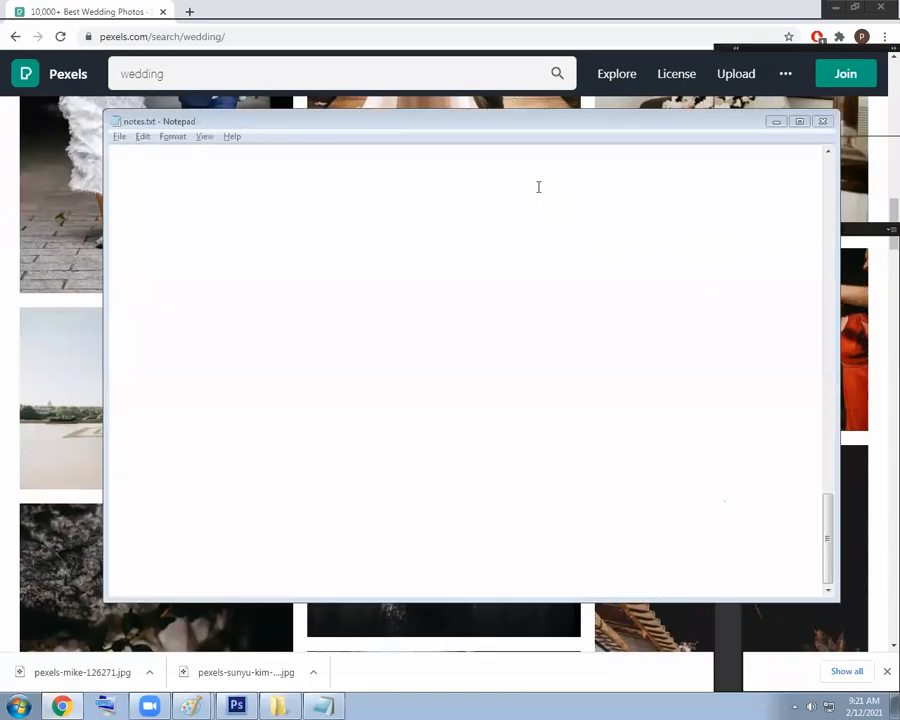
{"action": "left_click", "coordinate": [575, 6]}
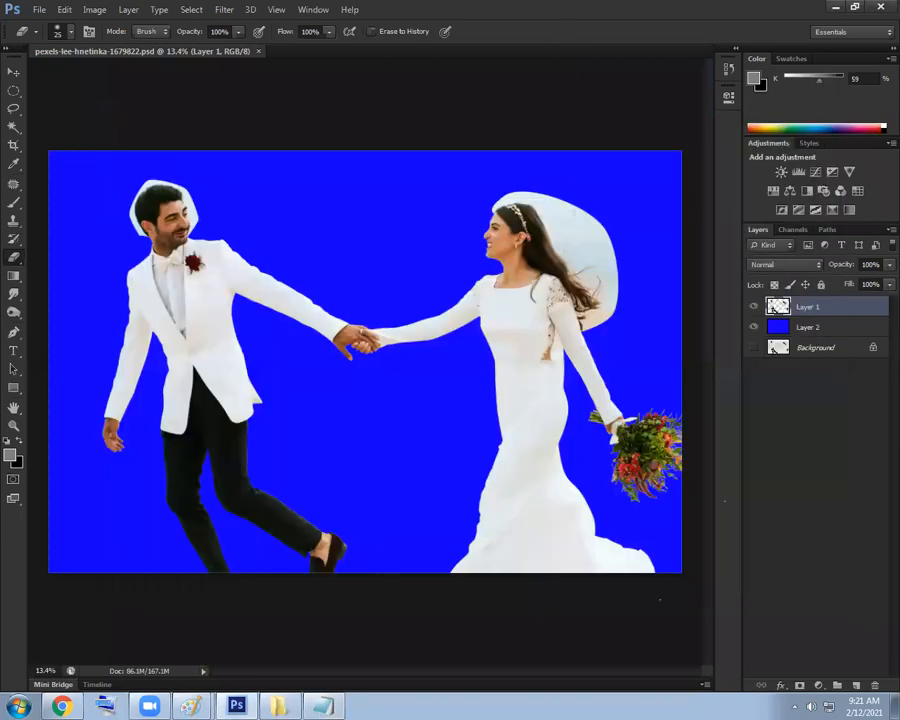
Examine the bride's loose flyaway hair strands against the pale backdrop at close range
{"action": "left_click", "coordinate": [626, 273], "text": "ctrl"}
{"action": "left_click", "coordinate": [575, 256], "text": "ctrl"}
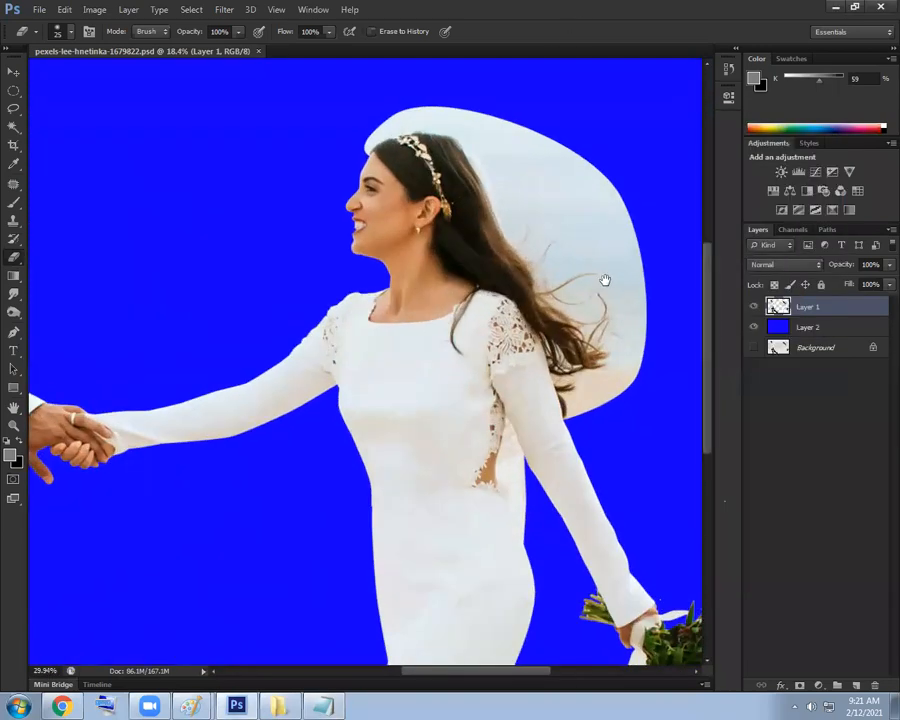
{"action": "left_click", "coordinate": [558, 279], "text": "ctrl"}
{"action": "left_click", "coordinate": [536, 268], "text": "ctrl"}
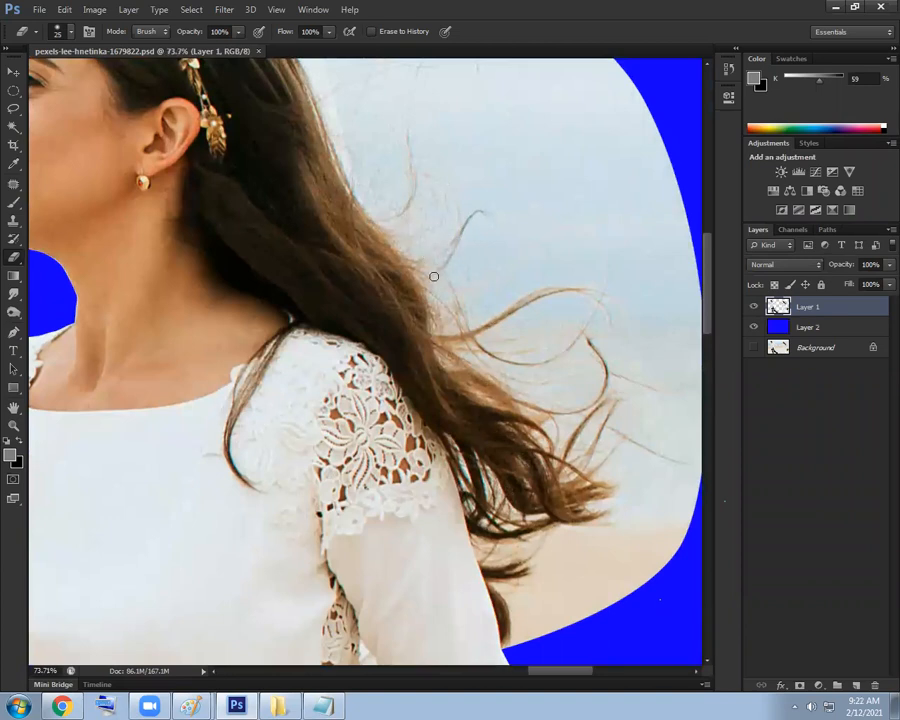
{"action": "left_click_drag", "start_coordinate": [477, 302], "coordinate": [537, 286]}
{"action": "mouse_move", "coordinate": [541, 286]}
{"action": "left_mouse_down"}
{"action": "mouse_move", "coordinate": [478, 285]}
{"action": "mouse_move", "coordinate": [515, 305]}
{"action": "mouse_move", "coordinate": [498, 298]}
{"action": "left_mouse_up"}
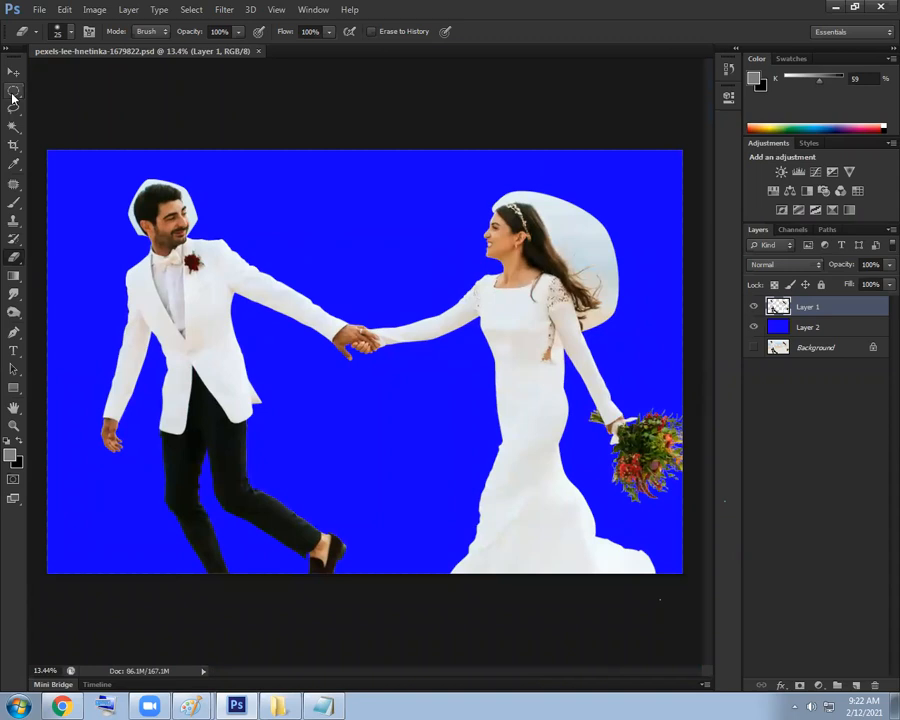
Start a Pen tool path at the groom's forehead, running out over the backdrop beside his face and back in to his jaw
{"action": "mouse_move", "coordinate": [170, 210]}
{"action": "left_mouse_down"}
{"action": "mouse_move", "coordinate": [237, 255]}
{"action": "mouse_move", "coordinate": [237, 241]}
{"action": "mouse_move", "coordinate": [254, 261]}
{"action": "mouse_move", "coordinate": [243, 279]}
{"action": "left_mouse_up"}
{"action": "key", "text": "p"}
{"action": "left_click_drag", "start_coordinate": [212, 194], "coordinate": [256, 222]}
{"action": "left_click", "coordinate": [240, 177]}
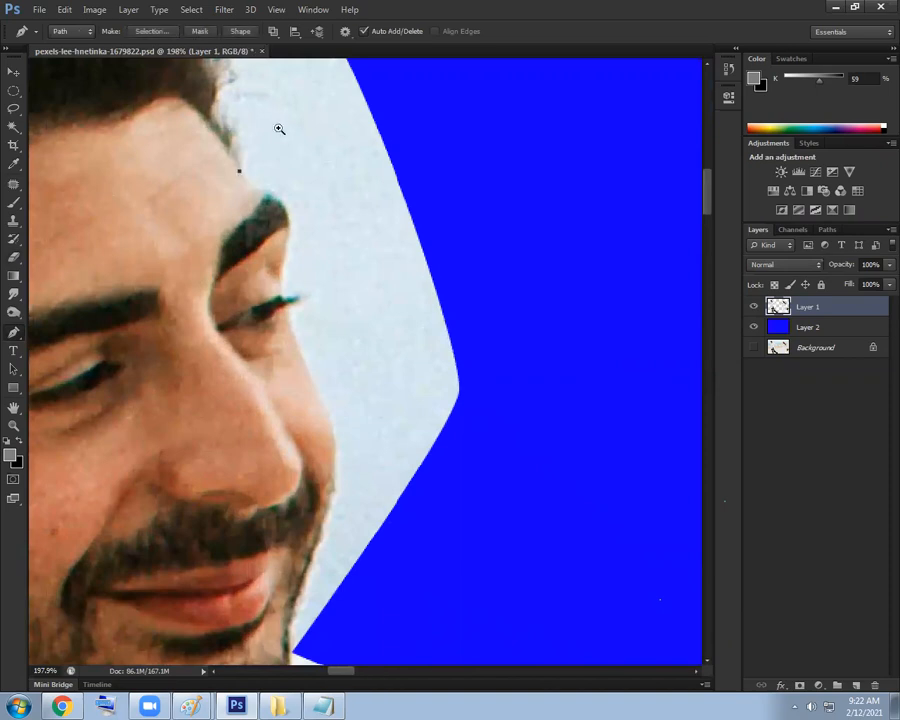
{"action": "left_click_drag", "start_coordinate": [286, 132], "coordinate": [286, 221]}
{"action": "left_click_drag", "start_coordinate": [317, 77], "coordinate": [351, 74]}
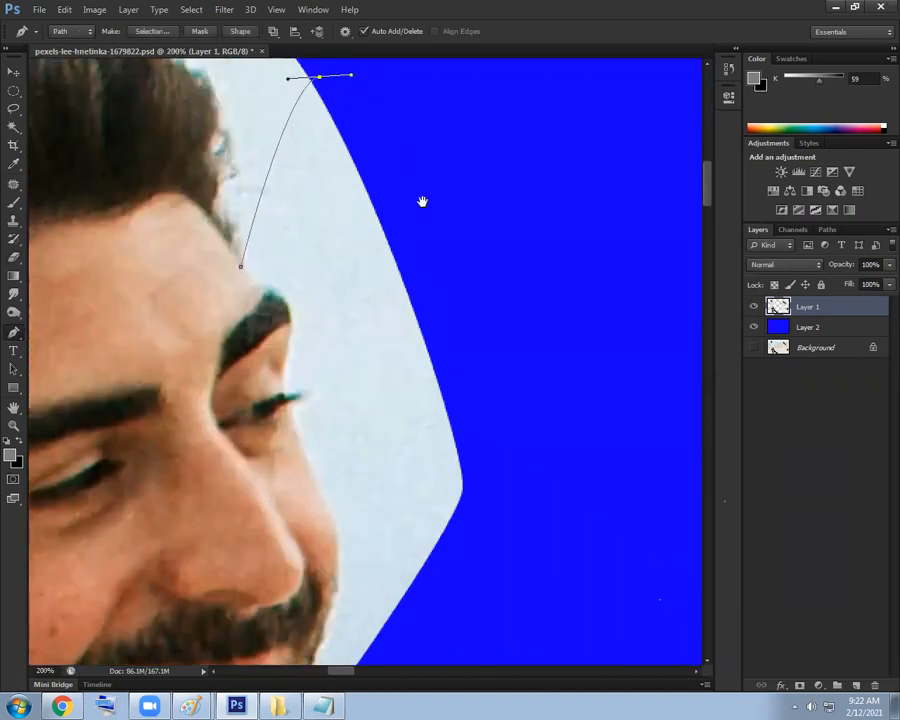
{"action": "left_click_drag", "start_coordinate": [487, 308], "coordinate": [480, 308]}
{"action": "left_click_drag", "start_coordinate": [491, 288], "coordinate": [508, 235]}
{"action": "left_click", "coordinate": [426, 546]}
{"action": "left_click_drag", "start_coordinate": [341, 554], "coordinate": [356, 566]}
{"action": "left_click", "coordinate": [321, 551]}
Trace the path along the groom's jaw, cheek, eyelash and eyebrow up towards its starting point on the forehead
{"action": "left_click_drag", "start_coordinate": [332, 504], "coordinate": [361, 523]}
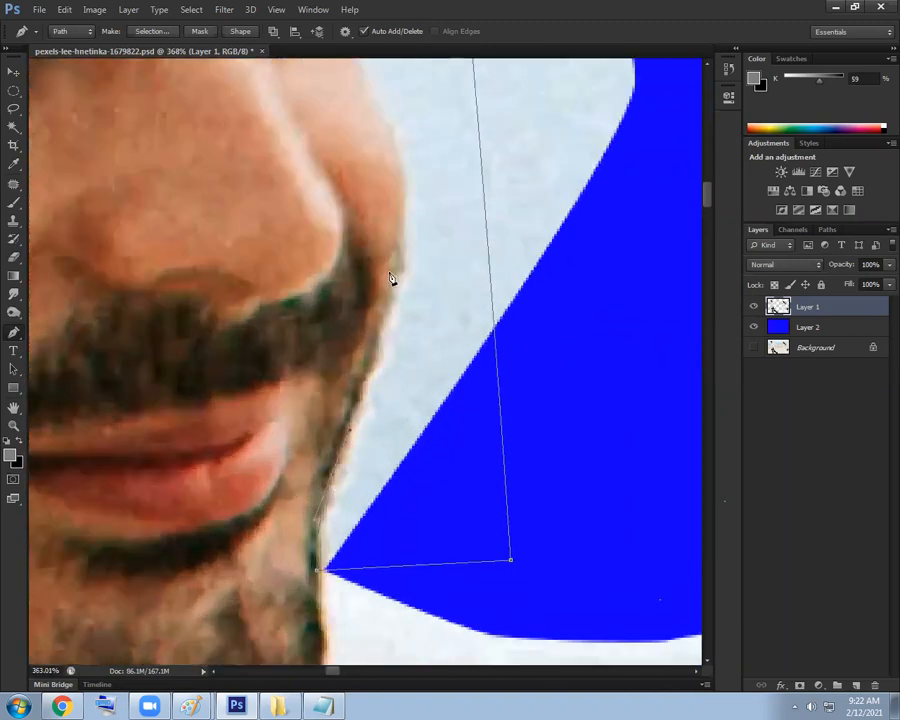
{"action": "mouse_move", "coordinate": [410, 230]}
{"action": "left_mouse_down"}
{"action": "mouse_move", "coordinate": [412, 196]}
{"action": "mouse_move", "coordinate": [412, 207]}
{"action": "left_mouse_up"}
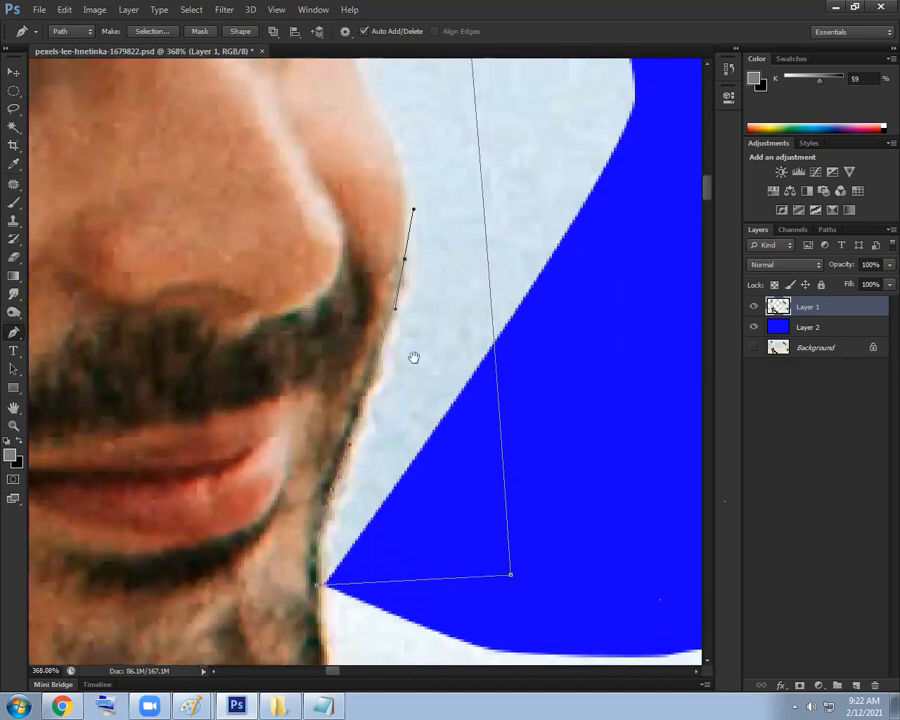
{"action": "scroll", "coordinate": [400, 330], "scroll_direction": "up", "scroll_amount": 3}
{"action": "left_click_drag", "start_coordinate": [381, 256], "coordinate": [422, 359]}
{"action": "left_click", "coordinate": [363, 252]}
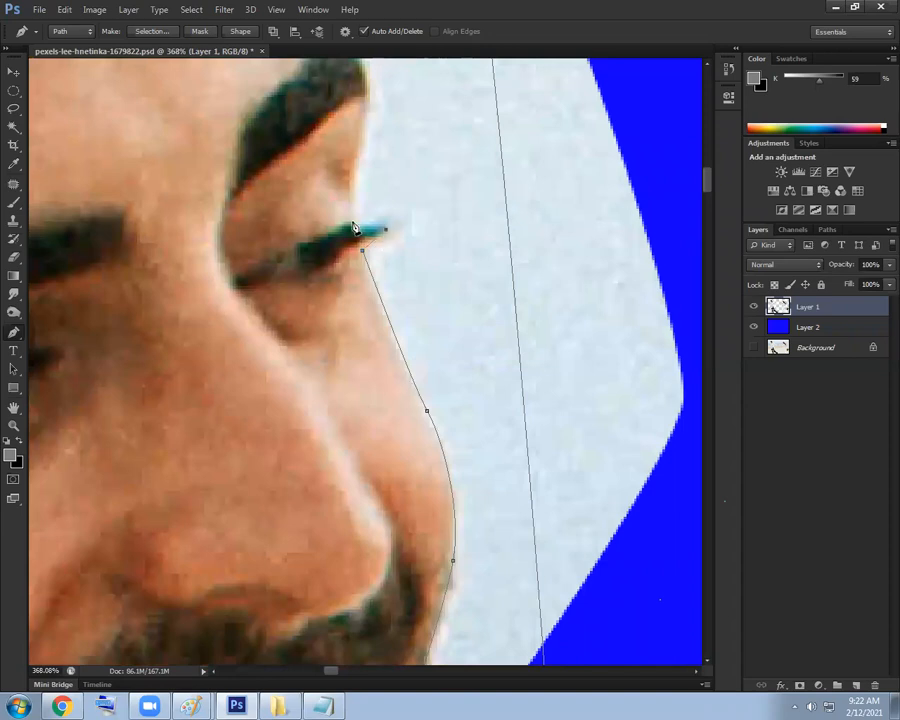
{"action": "left_click_drag", "start_coordinate": [399, 205], "coordinate": [391, 336]}
{"action": "left_click", "coordinate": [362, 256]}
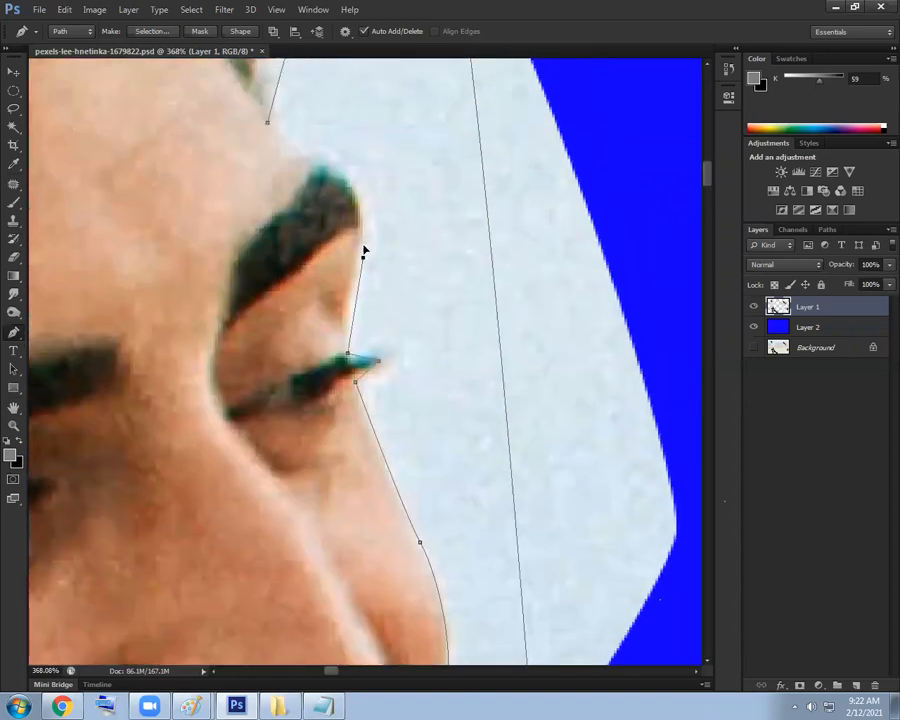
{"action": "key", "text": "ctrl+z"}
{"action": "left_click_drag", "start_coordinate": [356, 201], "coordinate": [340, 171]}
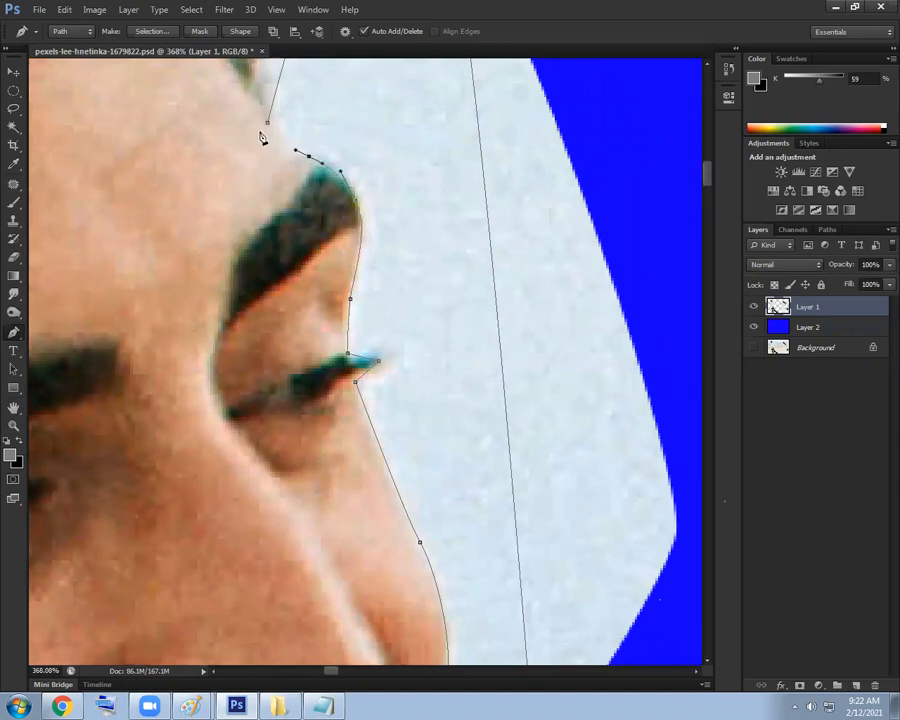
Convert the face path into a selection, feather it by 0.8 pixels, delete the enclosed backdrop and deselect
{"action": "scroll", "coordinate": [268, 128], "scroll_direction": "down", "scroll_amount": 10}
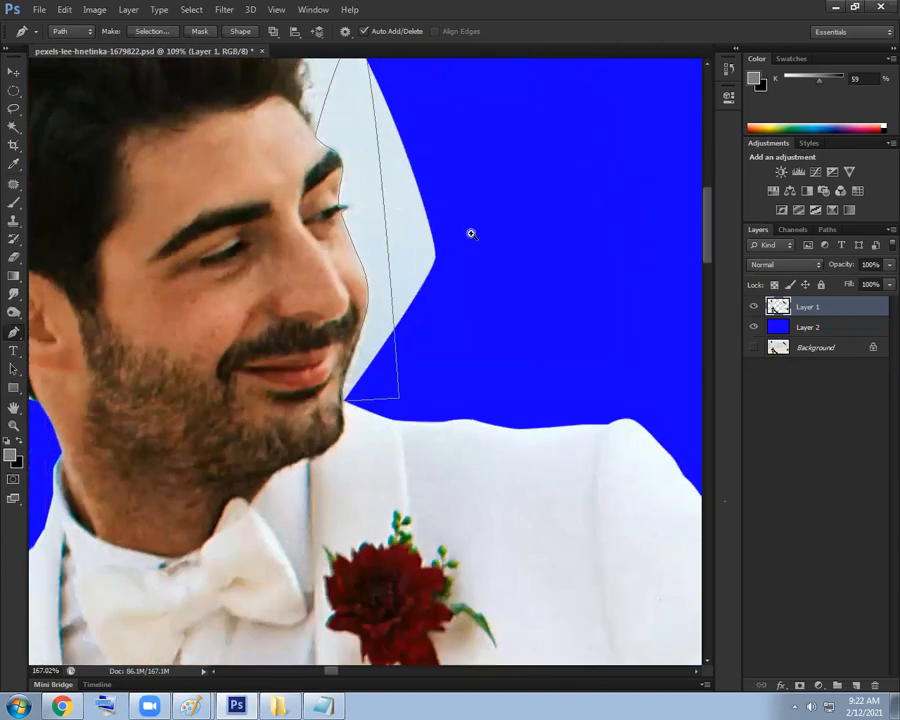
{"action": "key", "text": "ctrl+Return"}
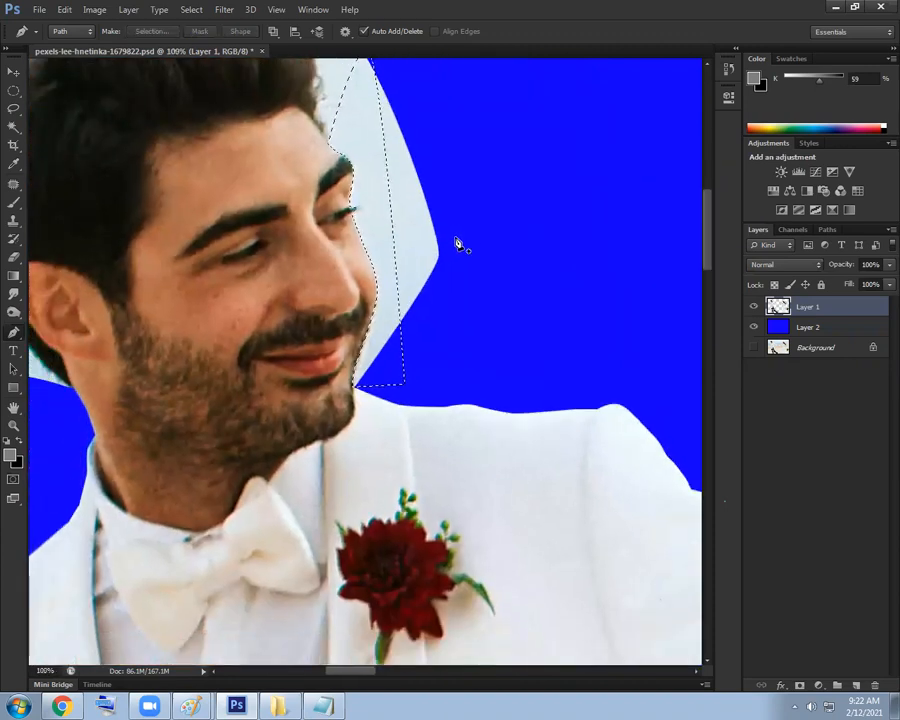
{"action": "key", "text": "shift+F6"}
{"action": "type", "text": "0.8"}
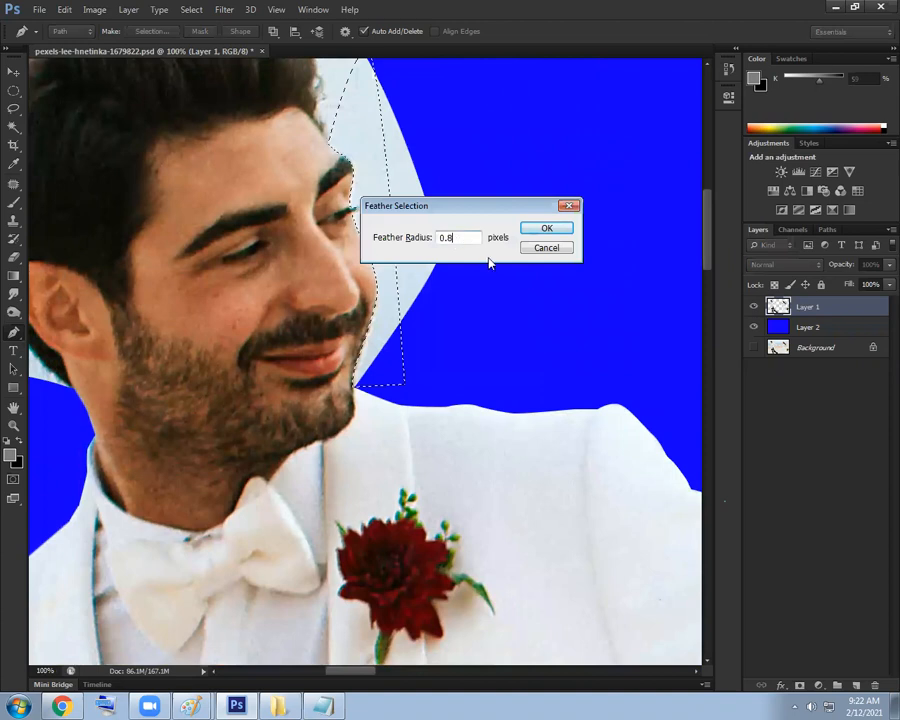
{"action": "key", "text": "Return"}
{"action": "key", "text": "Delete"}
{"action": "key", "text": "ctrl+d"}
Lasso the leftover sliver of pale backdrop floating beside the groom's face and remove it
{"action": "scroll", "coordinate": [426, 190], "scroll_direction": "down", "scroll_amount": 1, "text": "alt"}
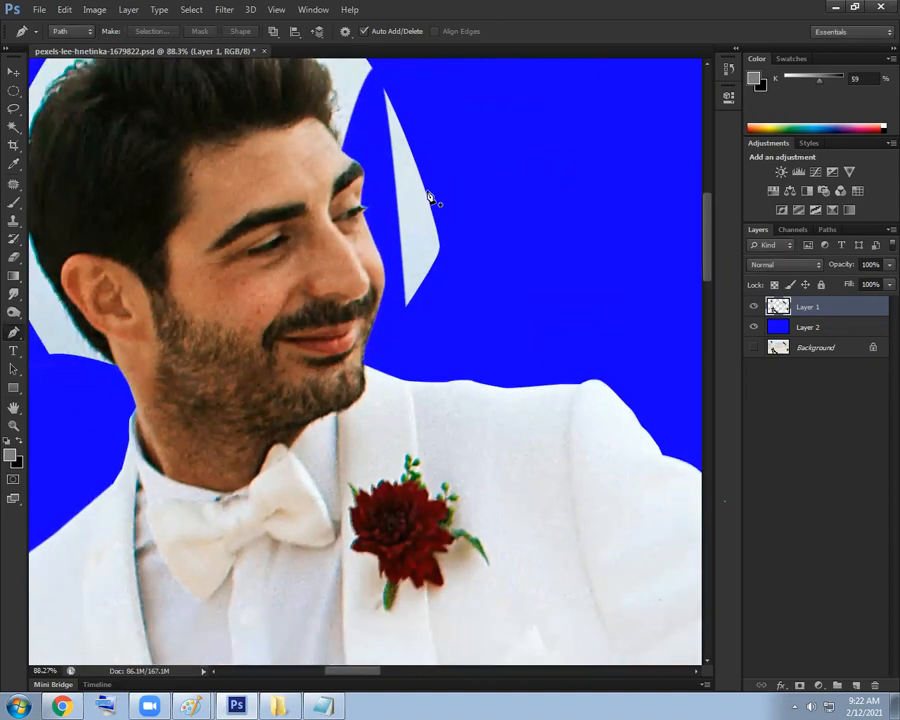
{"action": "key", "text": "l"}
{"action": "mouse_move", "coordinate": [429, 352]}
{"action": "left_mouse_down"}
{"action": "mouse_move", "coordinate": [462, 287]}
{"action": "mouse_move", "coordinate": [454, 136]}
{"action": "mouse_move", "coordinate": [440, 74]}
{"action": "left_mouse_up"}
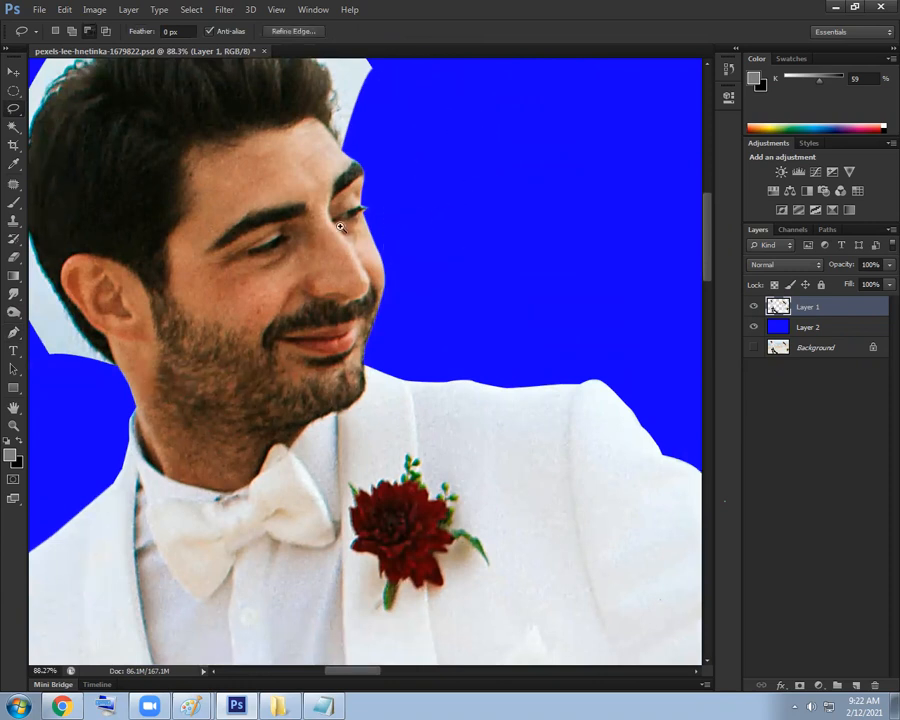
Reduce the Eraser brush to 4 px and clean the pale fringe around the groom's protruding eyelash
{"action": "scroll", "coordinate": [340, 228], "scroll_direction": "down", "scroll_amount": 2}
{"action": "scroll", "coordinate": [338, 195], "scroll_direction": "up", "scroll_amount": 10}
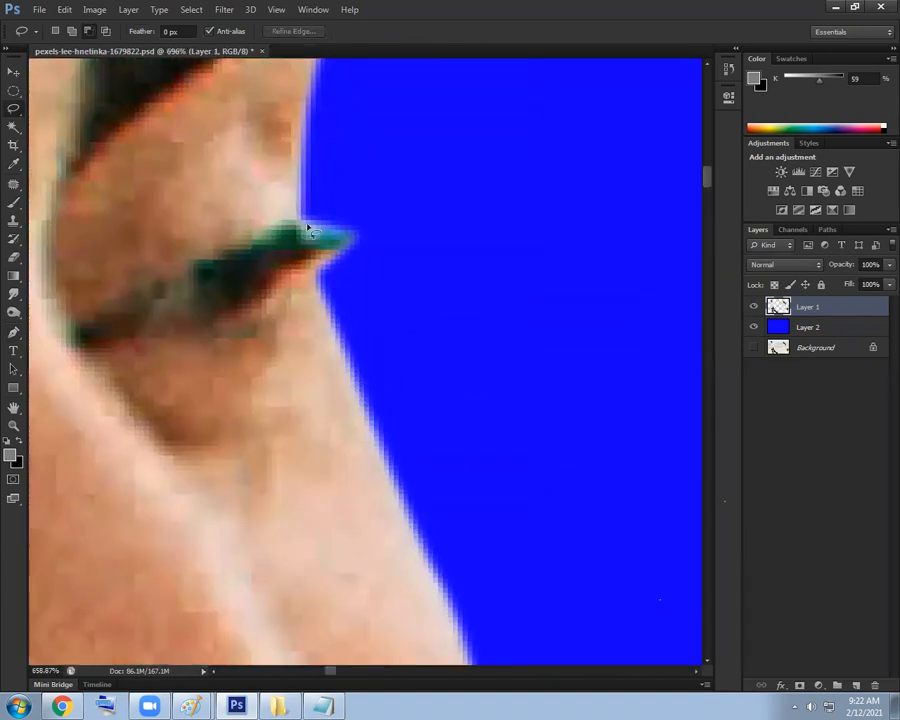
{"action": "key", "text": "e"}
{"action": "key", "text": "bracketleft"}
{"action": "key", "text": "bracketleft"}
{"action": "key", "text": "bracketleft"}
{"action": "key", "text": "bracketleft"}
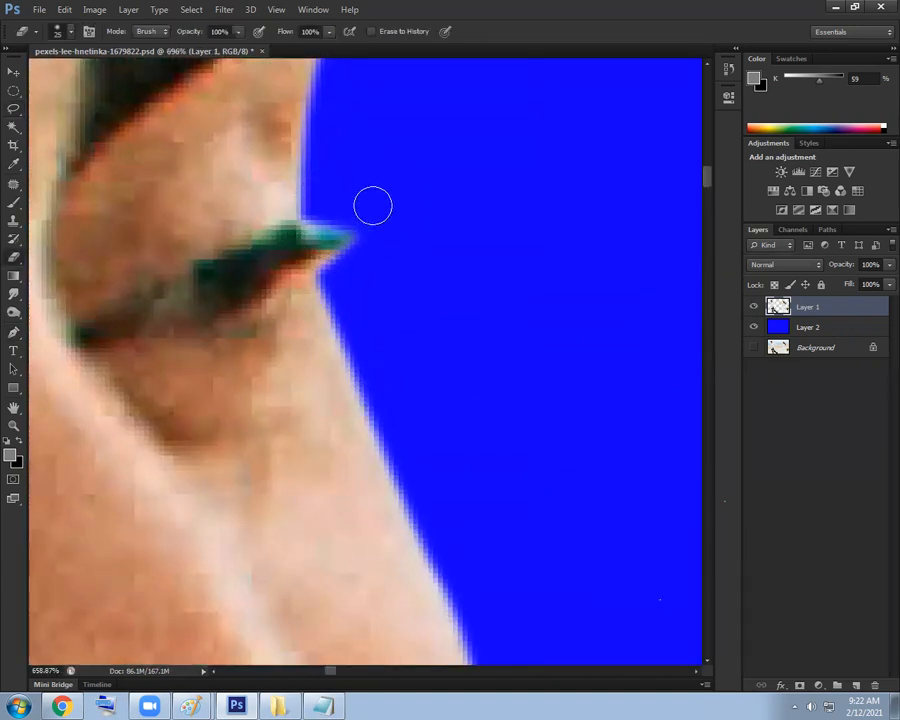
{"action": "scroll", "coordinate": [315, 221], "scroll_direction": "up", "scroll_amount": 1}
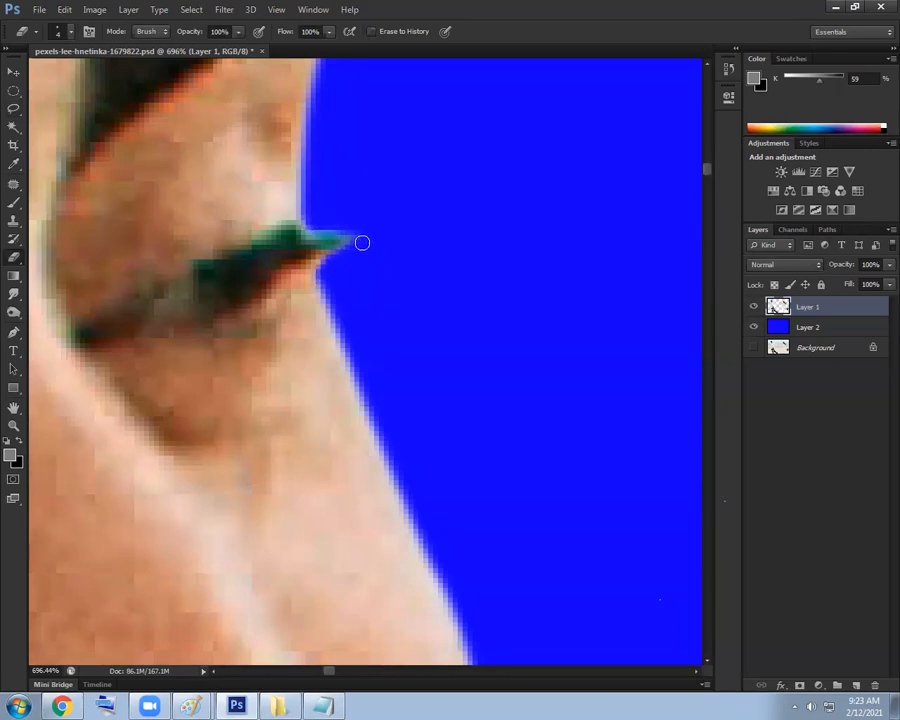
{"action": "scroll", "coordinate": [398, 239], "scroll_direction": "down", "scroll_amount": 10}
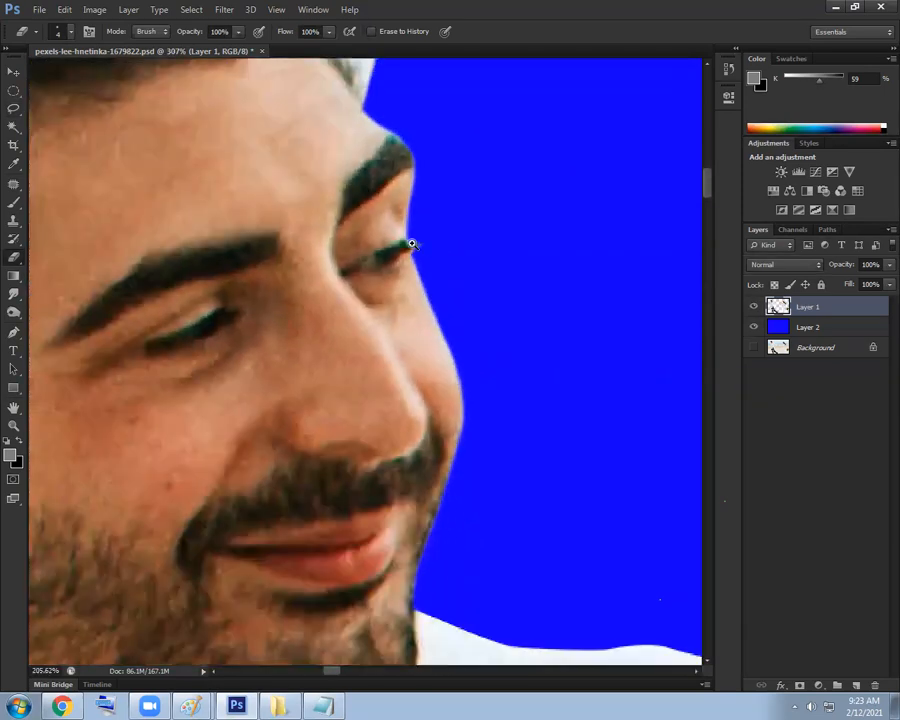
Try a thin stroke with the standard Eraser Tool across the groom's face and undo it
{"action": "right_click", "coordinate": [13, 258]}
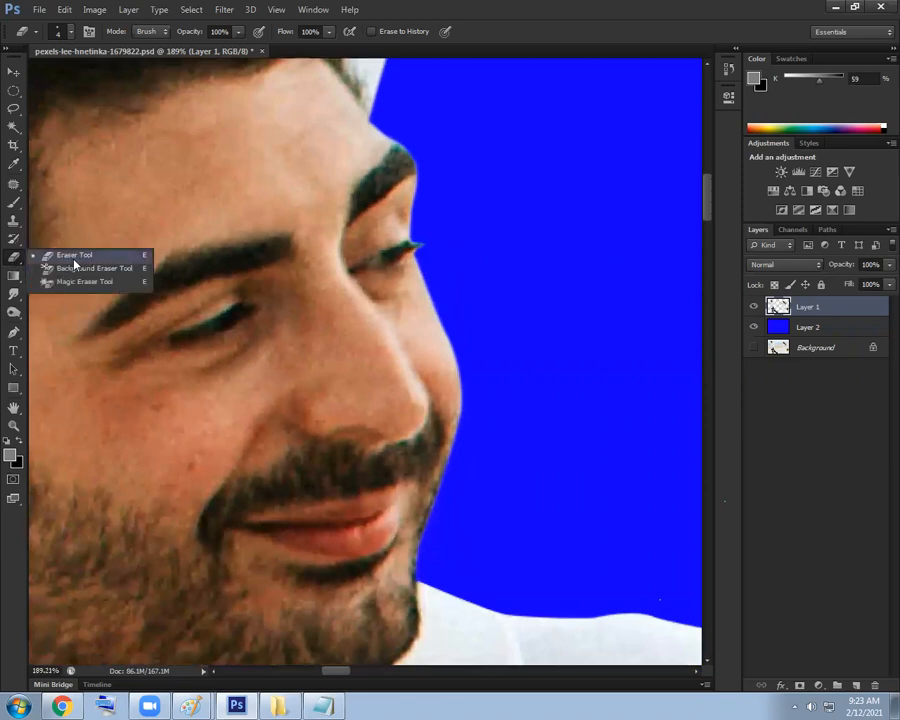
{"action": "left_click", "coordinate": [74, 259]}
{"action": "mouse_move", "coordinate": [149, 243]}
{"action": "left_mouse_down"}
{"action": "mouse_move", "coordinate": [398, 245]}
{"action": "mouse_move", "coordinate": [231, 370]}
{"action": "mouse_move", "coordinate": [533, 401]}
{"action": "mouse_move", "coordinate": [485, 485]}
{"action": "mouse_move", "coordinate": [549, 389]}
{"action": "left_mouse_up"}
{"action": "key", "text": "ctrl+z"}
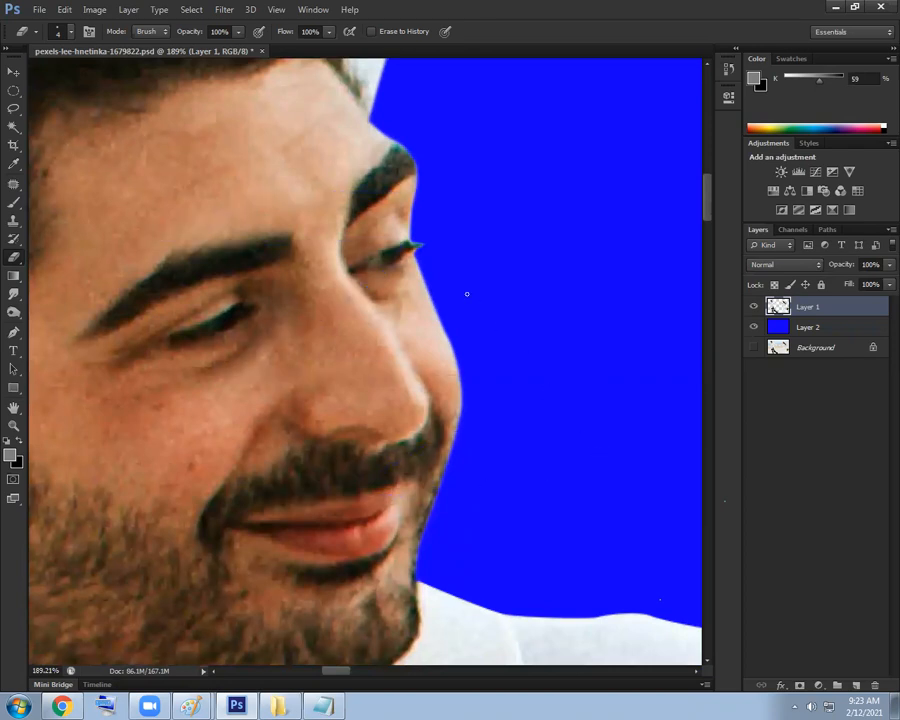
Choose a soft round eraser brush with 0% hardness, set it to 46 px and erase over the groom's far eye and eyebrow
{"action": "right_click", "coordinate": [448, 199]}
{"action": "left_click", "coordinate": [514, 296]}
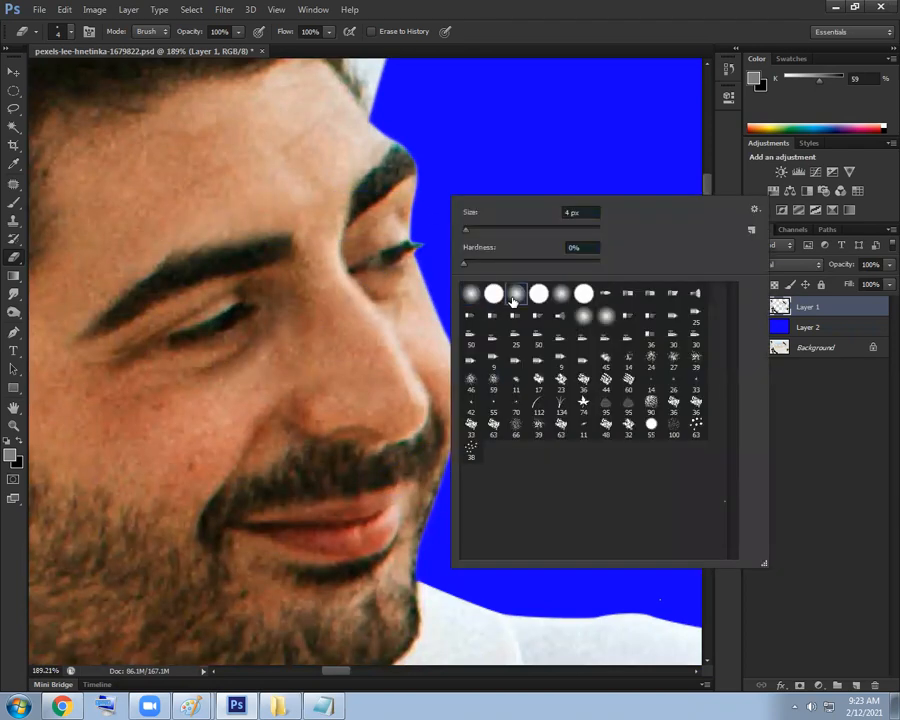
{"action": "left_click_drag", "start_coordinate": [466, 231], "coordinate": [494, 231]}
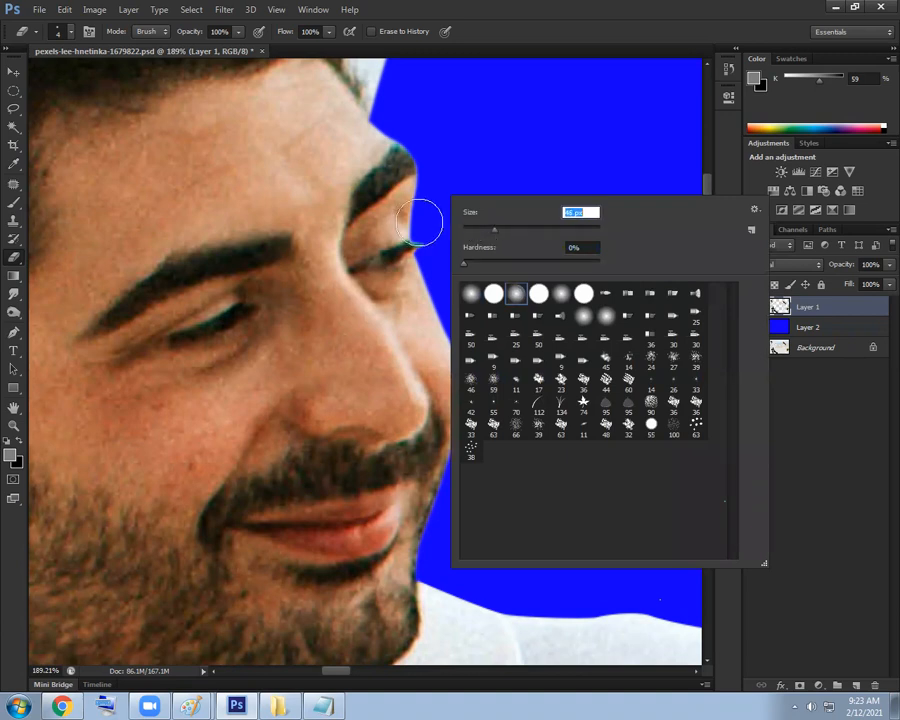
{"action": "mouse_move", "coordinate": [408, 158]}
{"action": "left_mouse_down"}
{"action": "mouse_move", "coordinate": [354, 235]}
{"action": "mouse_move", "coordinate": [466, 218]}
{"action": "mouse_move", "coordinate": [405, 218]}
{"action": "left_mouse_up"}
Raise the 83 px eraser's hardness to 100% and dab hard-edged holes over the groom's brow and nose
{"action": "right_click", "coordinate": [480, 198]}
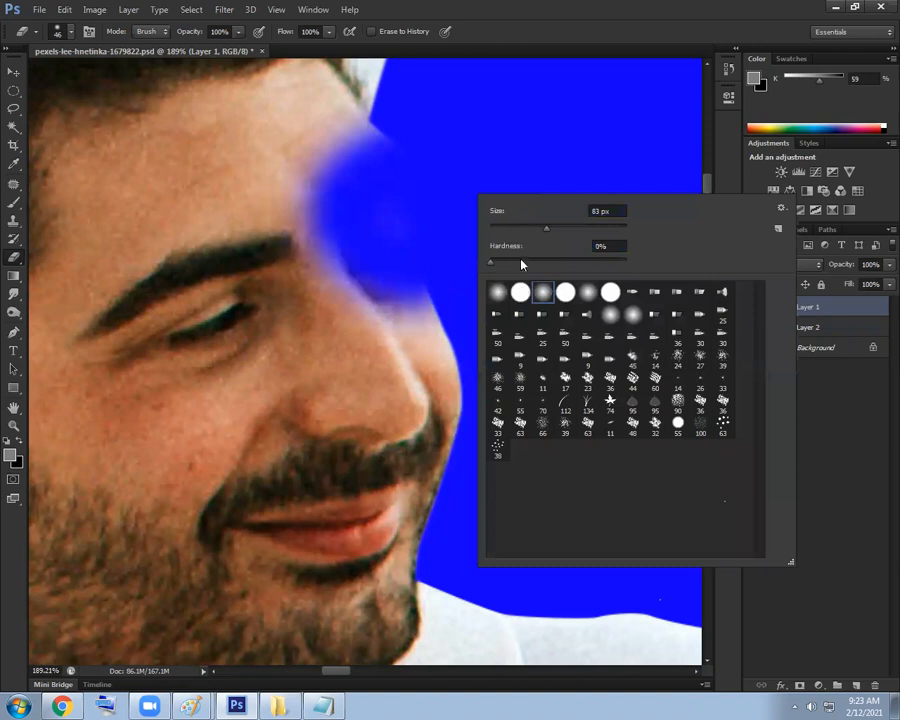
{"action": "left_click_drag", "start_coordinate": [521, 263], "coordinate": [539, 270]}
{"action": "left_click", "coordinate": [302, 237]}
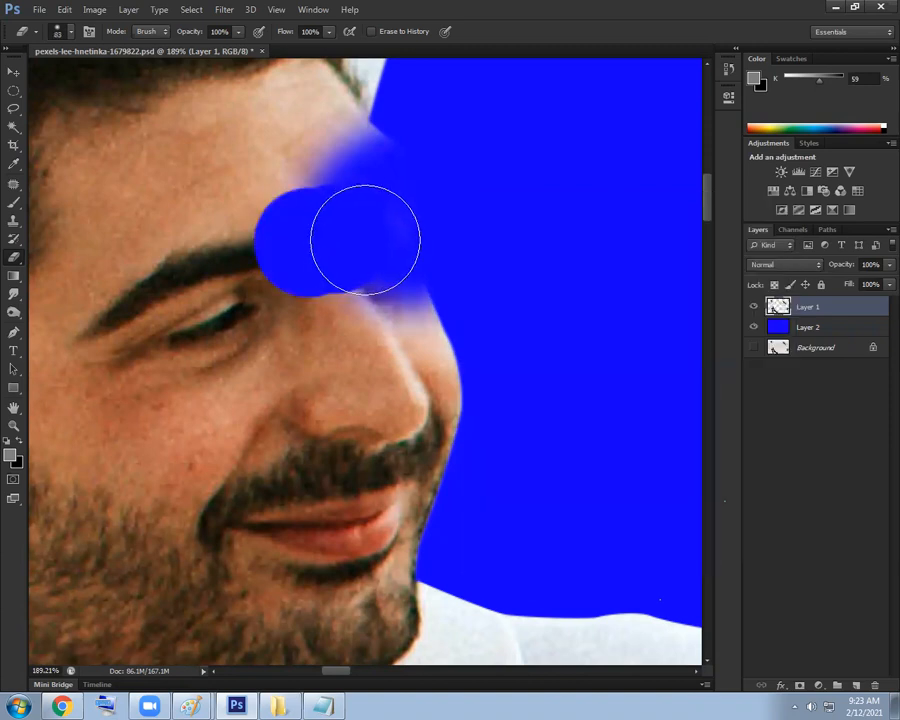
{"action": "left_click", "coordinate": [349, 340]}
Lower the eraser hardness to 0% and dab four soft-edged spots from the groom's moustache to his near eye
{"action": "right_click", "coordinate": [478, 246]}
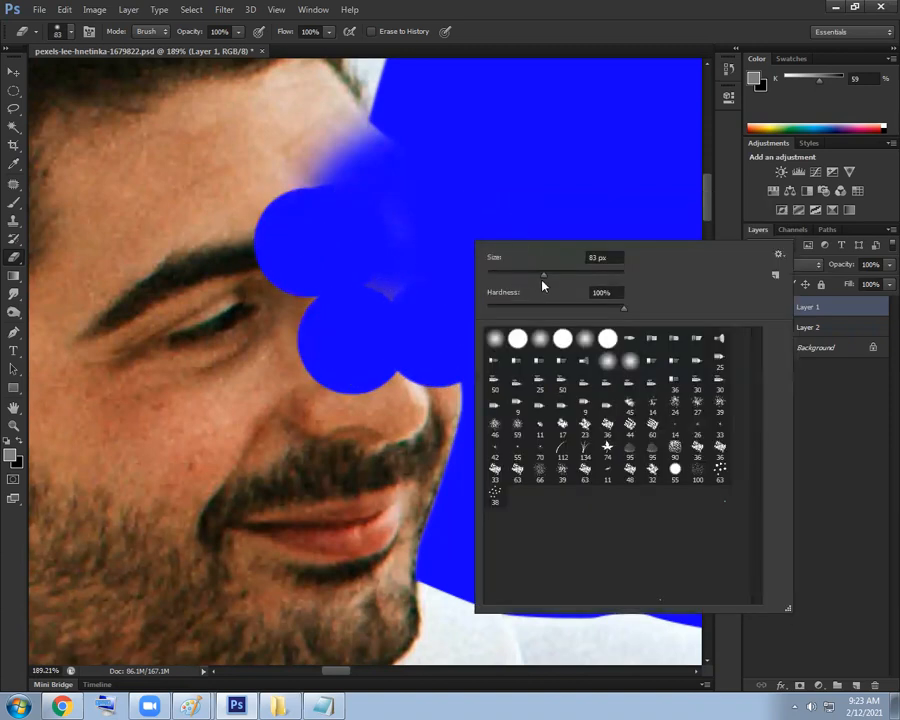
{"action": "left_click_drag", "start_coordinate": [543, 306], "coordinate": [484, 316]}
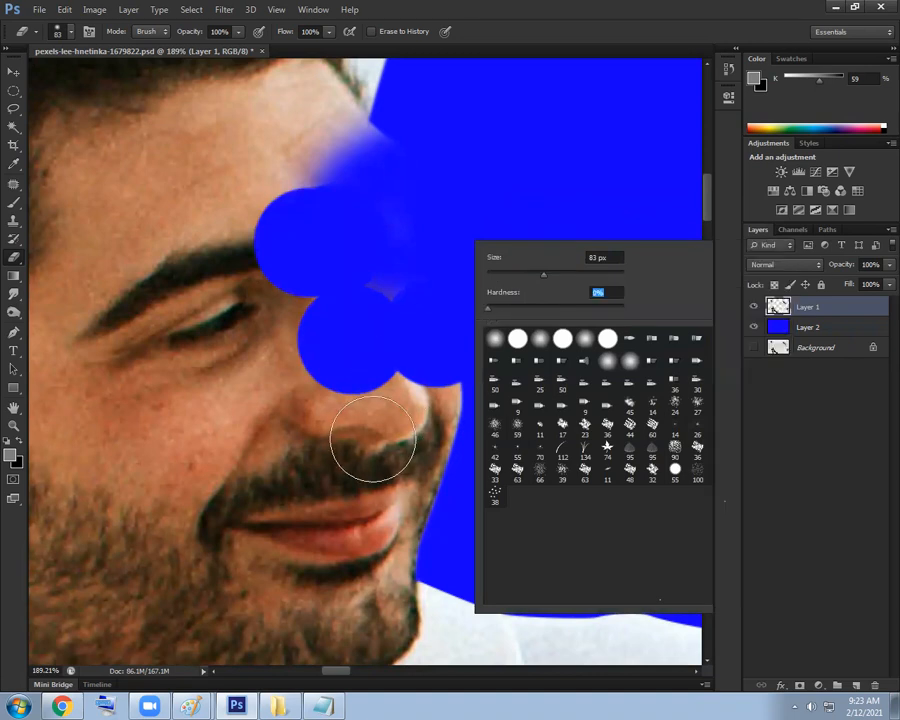
{"action": "left_click", "coordinate": [373, 439]}
{"action": "left_click", "coordinate": [290, 415]}
{"action": "left_click", "coordinate": [220, 381]}
{"action": "left_click", "coordinate": [227, 313]}
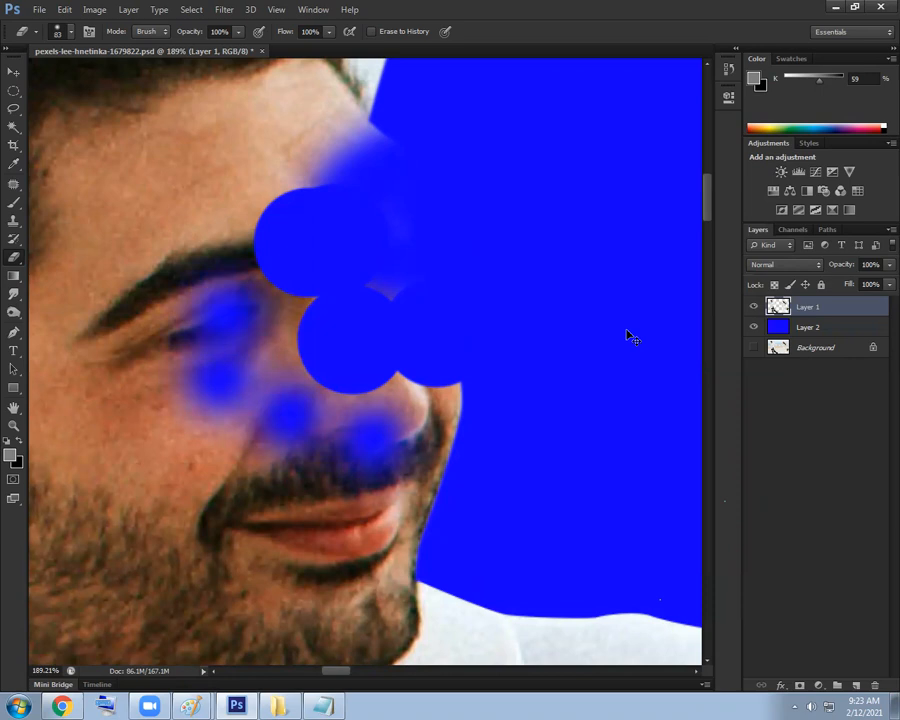
Undo all the soft and hard test erasures on the groom's face
{"action": "key", "text": "ctrl+alt+z"}
{"action": "key", "text": "ctrl+alt+z"}
{"action": "key", "text": "ctrl+alt+z"}
{"action": "key", "text": "ctrl+alt+z"}
{"action": "key", "text": "ctrl+alt+z"}
{"action": "key", "text": "ctrl+alt+z"}
{"action": "key", "text": "ctrl+alt+z"}
{"action": "key", "text": "ctrl+alt+z"}
{"action": "key", "text": "ctrl+alt+z"}
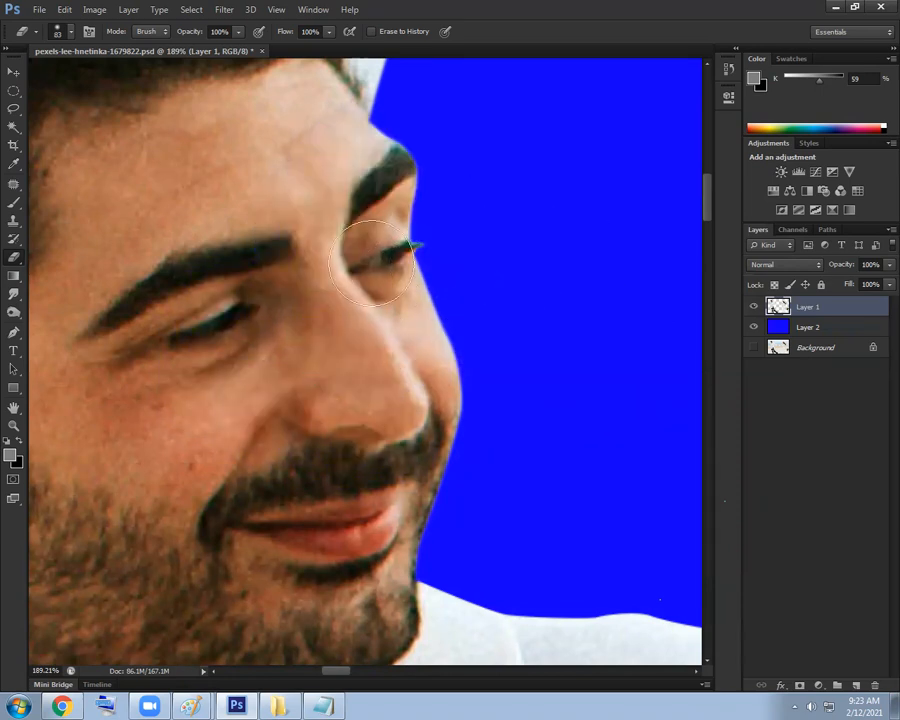
With the Background Eraser enlarged to 80 px, erase the pale backdrop remnant beside the front of the groom's hair
{"action": "left_click", "coordinate": [14, 257]}
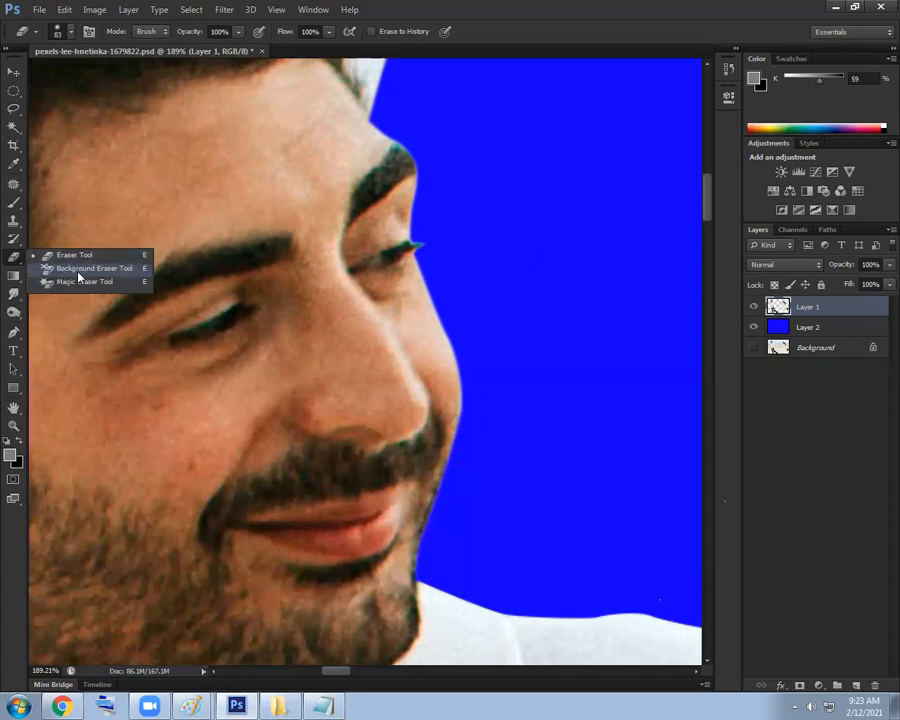
{"action": "left_click", "coordinate": [80, 269]}
{"action": "key", "text": "ctrl+0"}
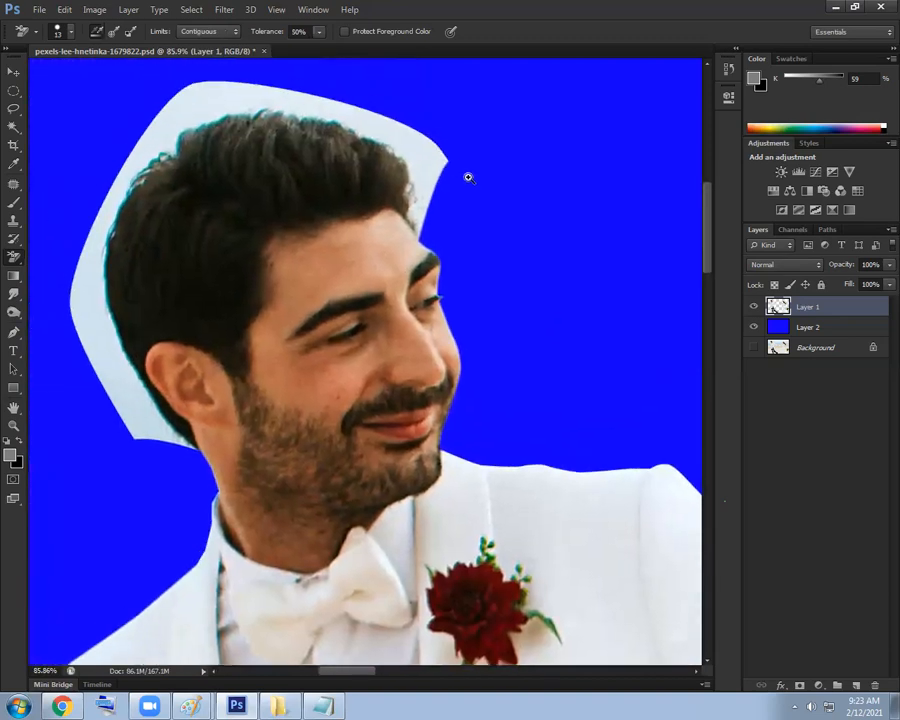
{"action": "left_click", "coordinate": [422, 168], "text": "ctrl"}
{"action": "key", "text": "bracketright"}
{"action": "key", "text": "bracketright"}
{"action": "key", "text": "bracketright"}
{"action": "key", "text": "bracketright"}
{"action": "key", "text": "bracketright"}
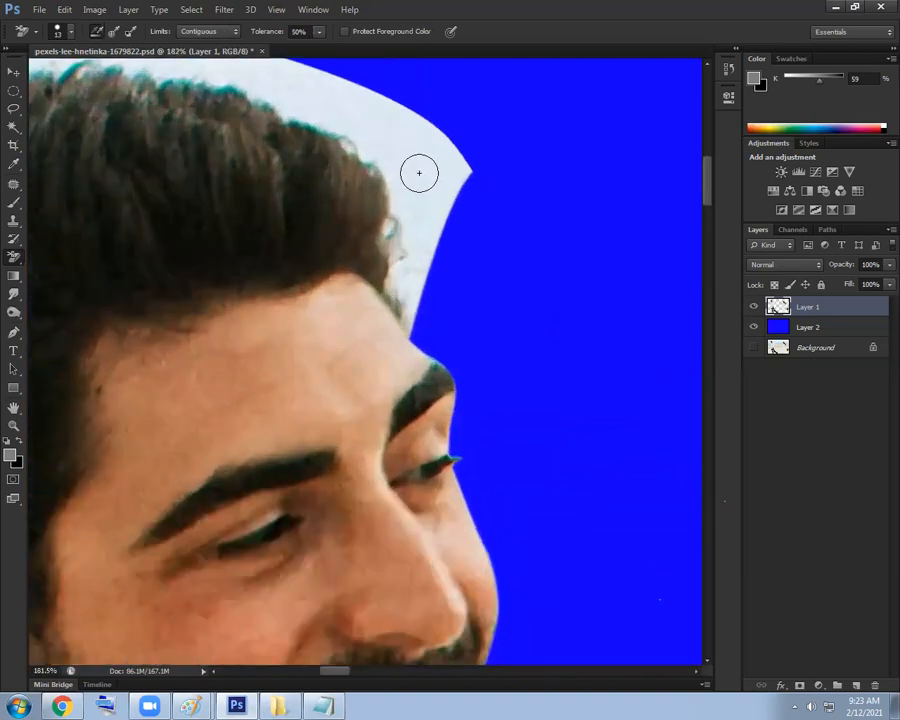
{"action": "mouse_move", "coordinate": [406, 168]}
{"action": "left_mouse_down"}
{"action": "mouse_move", "coordinate": [412, 157]}
{"action": "mouse_move", "coordinate": [428, 237]}
{"action": "mouse_move", "coordinate": [412, 308]}
{"action": "mouse_move", "coordinate": [446, 157]}
{"action": "mouse_move", "coordinate": [344, 94]}
{"action": "mouse_move", "coordinate": [262, 77]}
{"action": "left_mouse_up"}
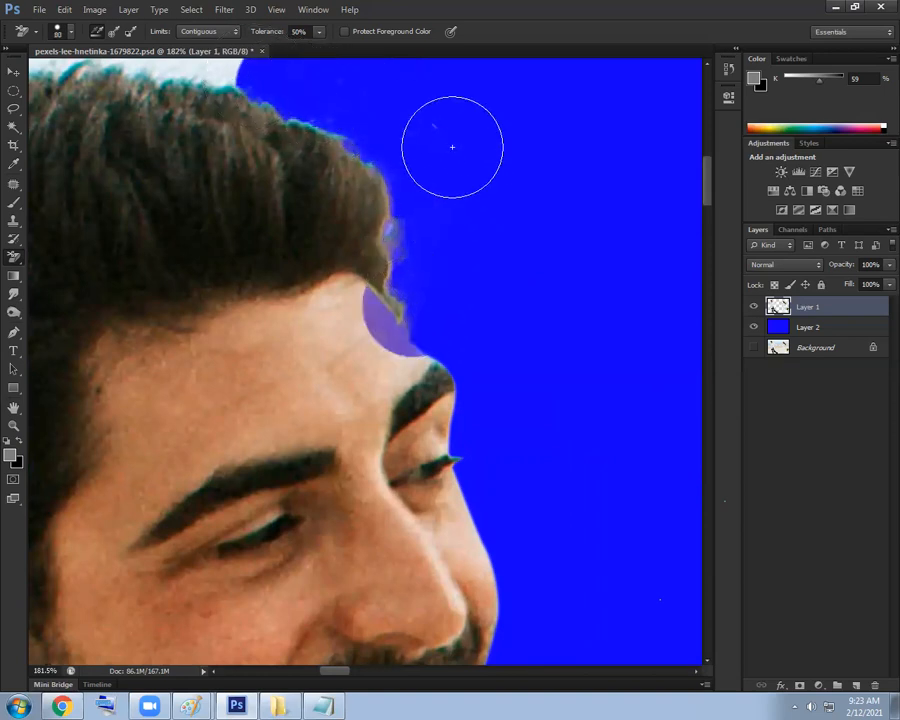
Undo the Background Eraser stroke and examine the groom's hair edge against the pale backdrop up close
{"action": "left_click", "coordinate": [400, 180], "text": "ctrl"}
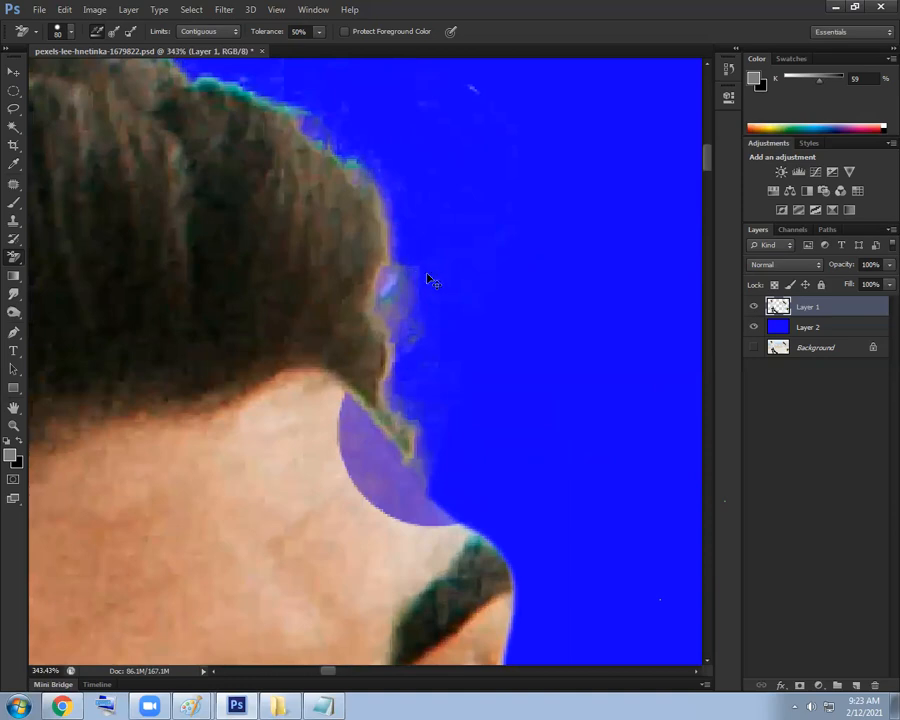
{"action": "key", "text": "ctrl+z"}
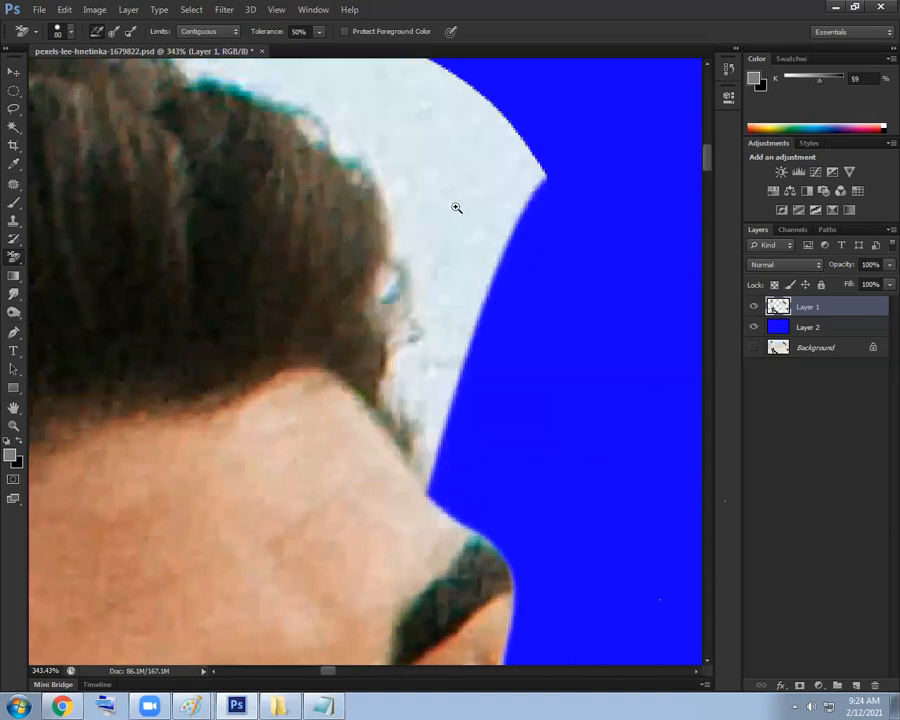
{"action": "left_click_drag", "start_coordinate": [456, 207], "coordinate": [514, 263]}
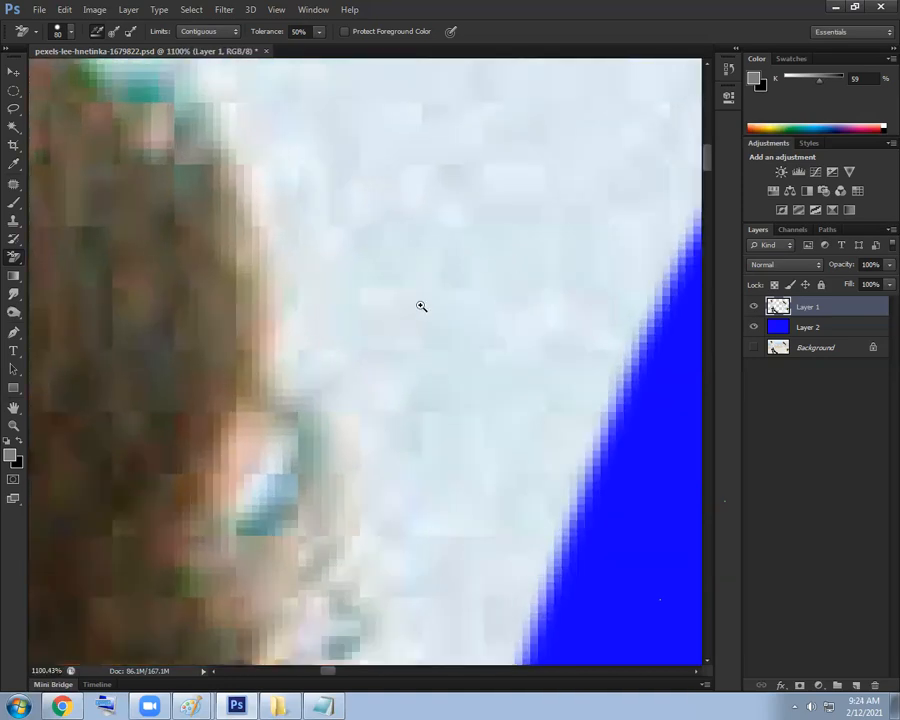
{"action": "left_click_drag", "start_coordinate": [439, 309], "coordinate": [388, 294]}
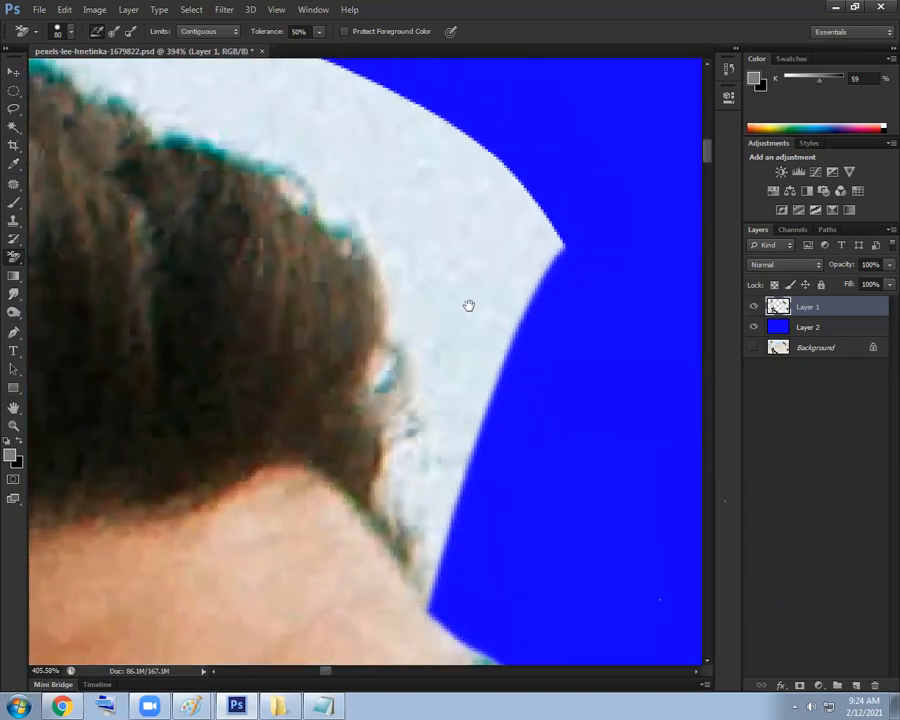
{"action": "left_click_drag", "start_coordinate": [467, 305], "coordinate": [473, 304]}
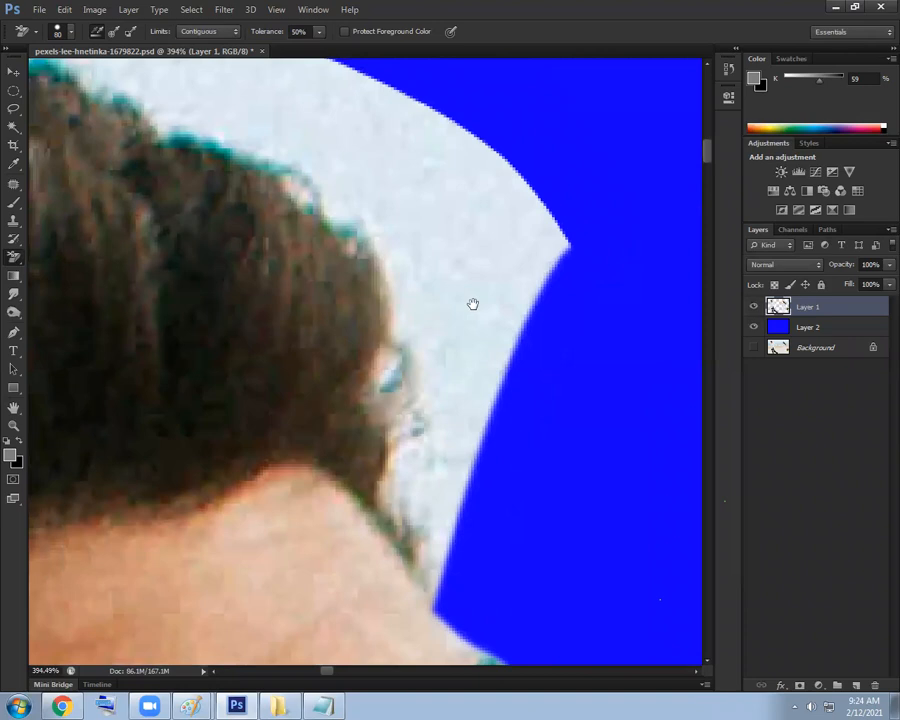
{"action": "left_click_drag", "start_coordinate": [453, 319], "coordinate": [428, 315]}
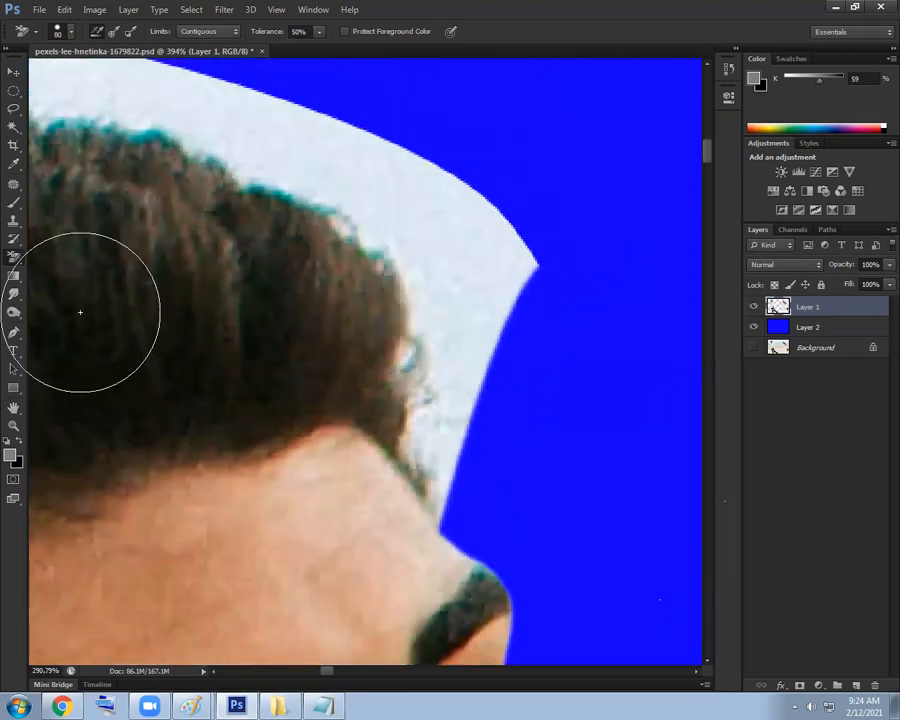
Erase the pale backdrop again with the 80 px Background Eraser, from above the front hair down to the groom's forehead
{"action": "right_click", "coordinate": [14, 257]}
{"action": "left_click", "coordinate": [145, 267]}
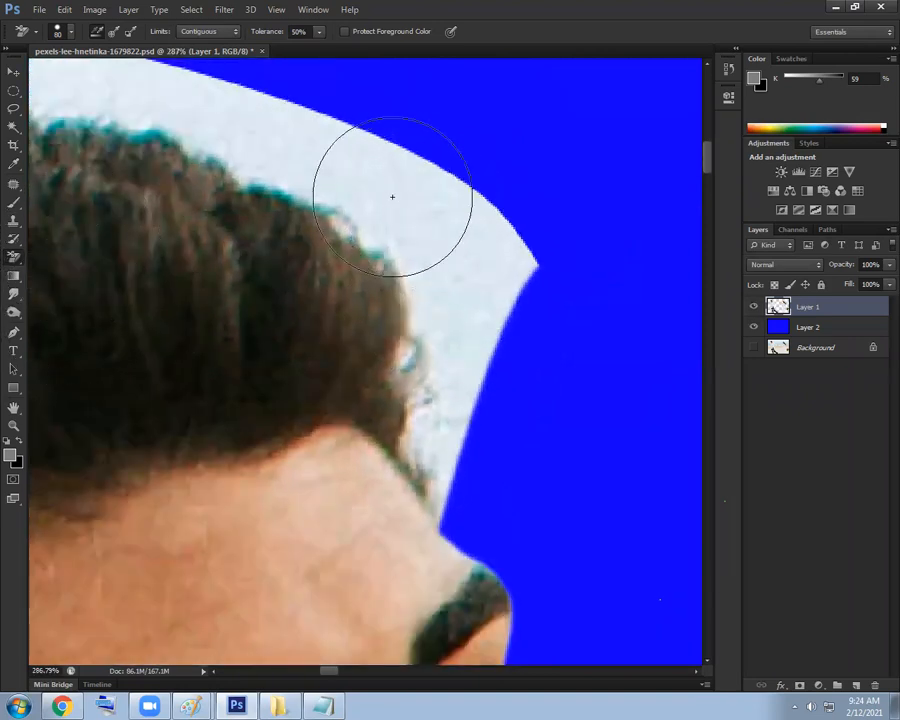
{"action": "left_click", "coordinate": [392, 195]}
{"action": "mouse_move", "coordinate": [466, 287]}
{"action": "left_mouse_down"}
{"action": "mouse_move", "coordinate": [464, 436]}
{"action": "mouse_move", "coordinate": [446, 472]}
{"action": "mouse_move", "coordinate": [446, 463]}
{"action": "left_mouse_up"}
{"action": "left_click", "coordinate": [478, 201]}
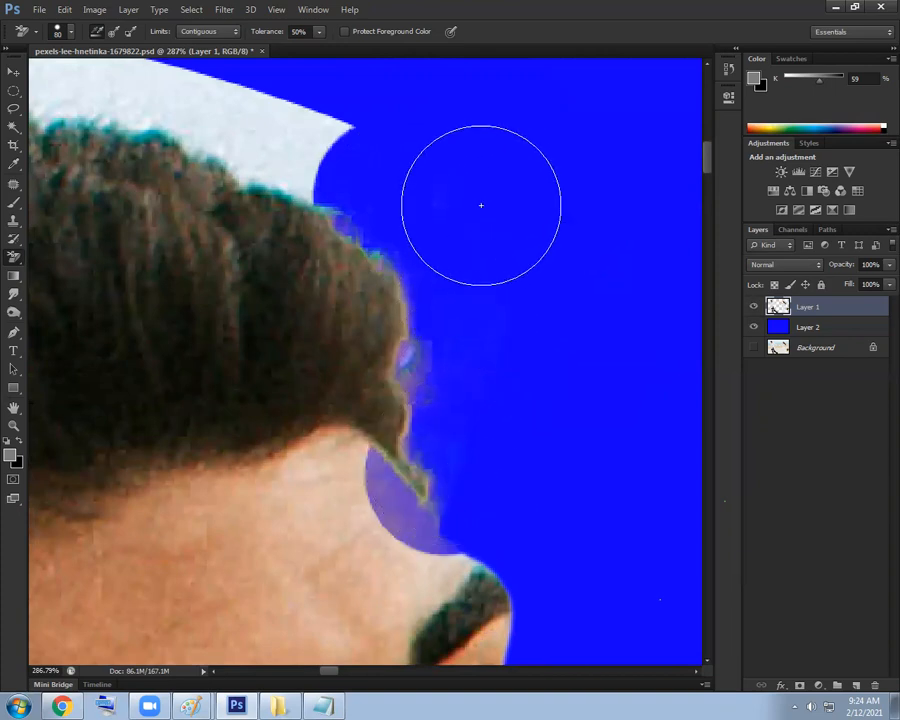
Undo the three Background Eraser strokes around the groom's front hair and forehead
{"action": "key", "text": "ctrl+alt+z"}
{"action": "key", "text": "ctrl+alt+z"}
{"action": "key", "text": "ctrl+alt+z"}
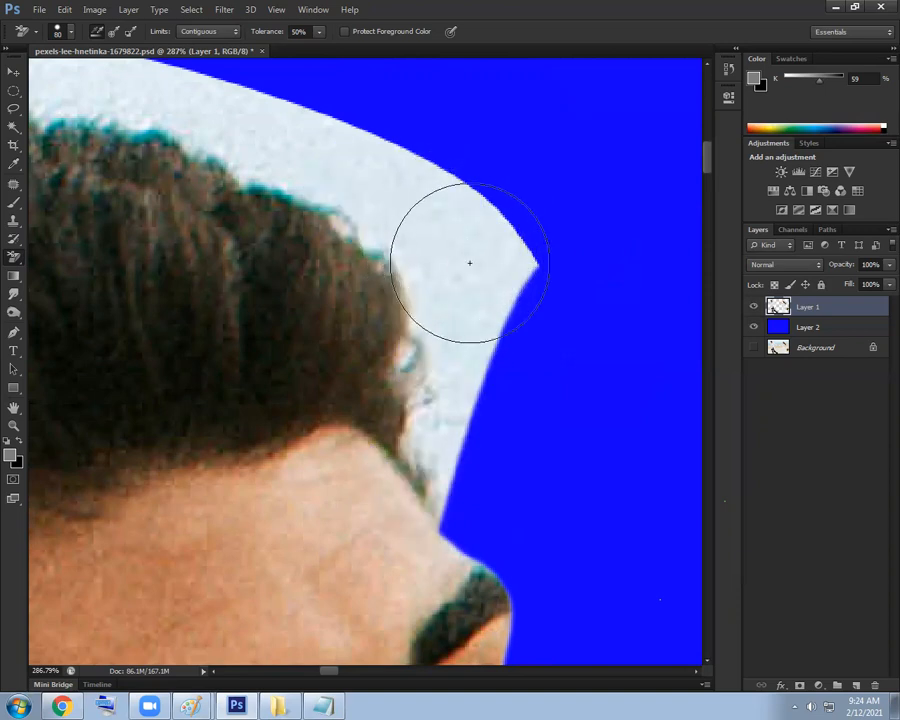
Try the Background Eraser along the top edge of the groom's hair and undo the stroke
{"action": "scroll", "coordinate": [450, 264], "scroll_direction": "down", "scroll_amount": 5}
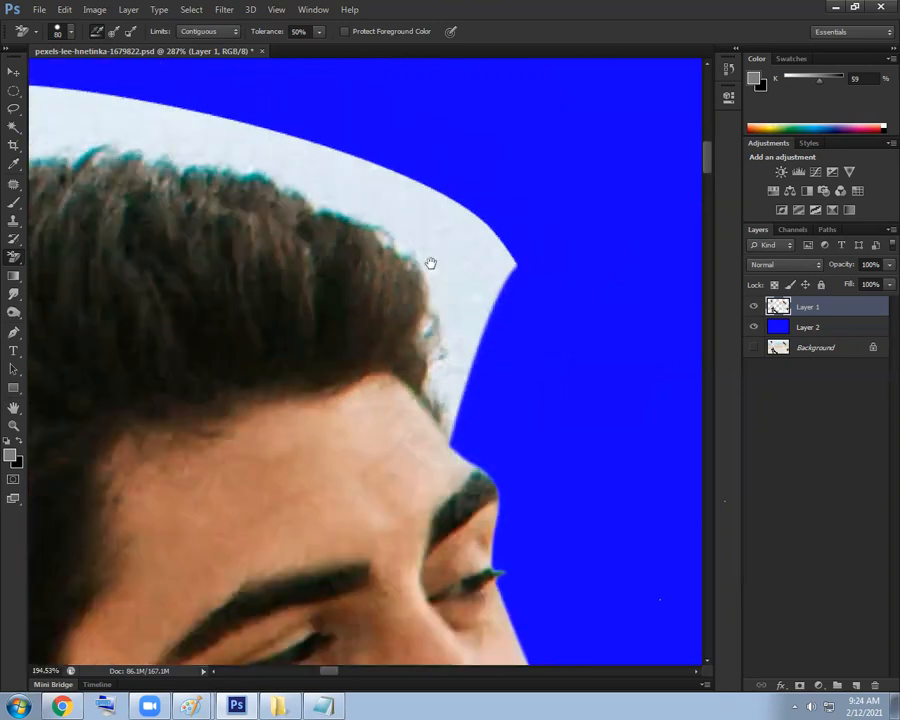
{"action": "mouse_move", "coordinate": [244, 169]}
{"action": "left_mouse_down"}
{"action": "mouse_move", "coordinate": [413, 149]}
{"action": "mouse_move", "coordinate": [522, 174]}
{"action": "mouse_move", "coordinate": [630, 215]}
{"action": "left_mouse_up"}
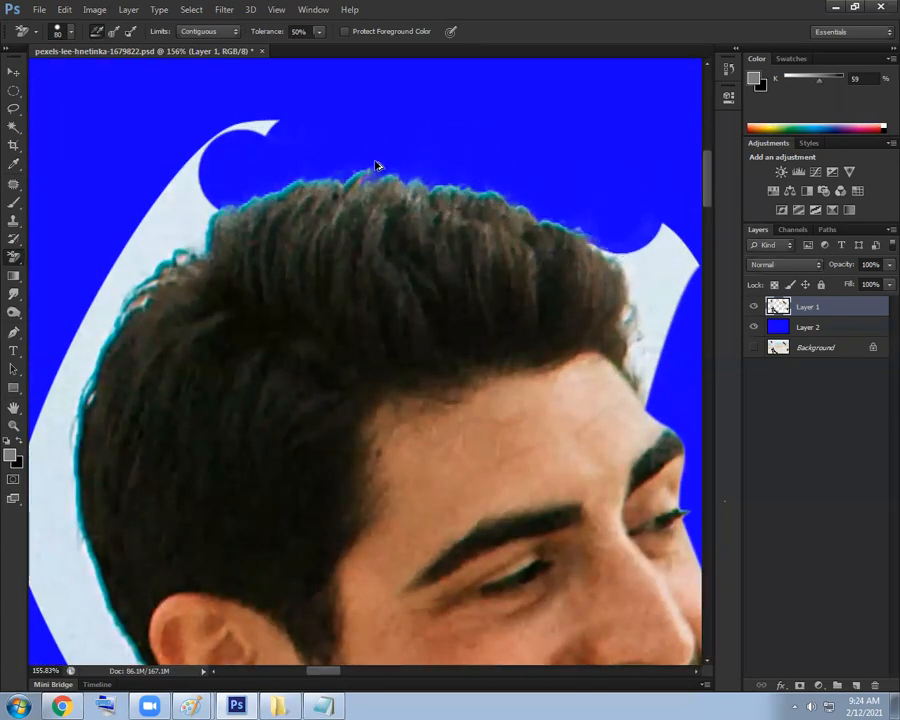
{"action": "key", "text": "ctrl+z"}
{"action": "scroll", "coordinate": [382, 199], "scroll_direction": "down", "scroll_amount": 1}
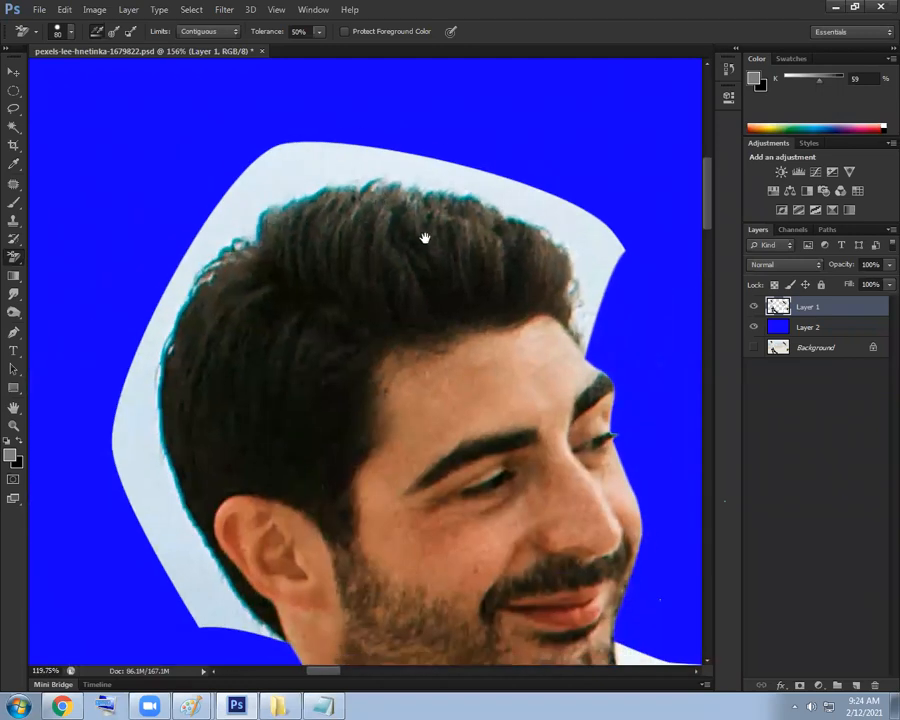
Switch from the Background Eraser back to the standard Eraser tool
{"action": "scroll", "coordinate": [392, 225], "scroll_direction": "down", "scroll_amount": 1}
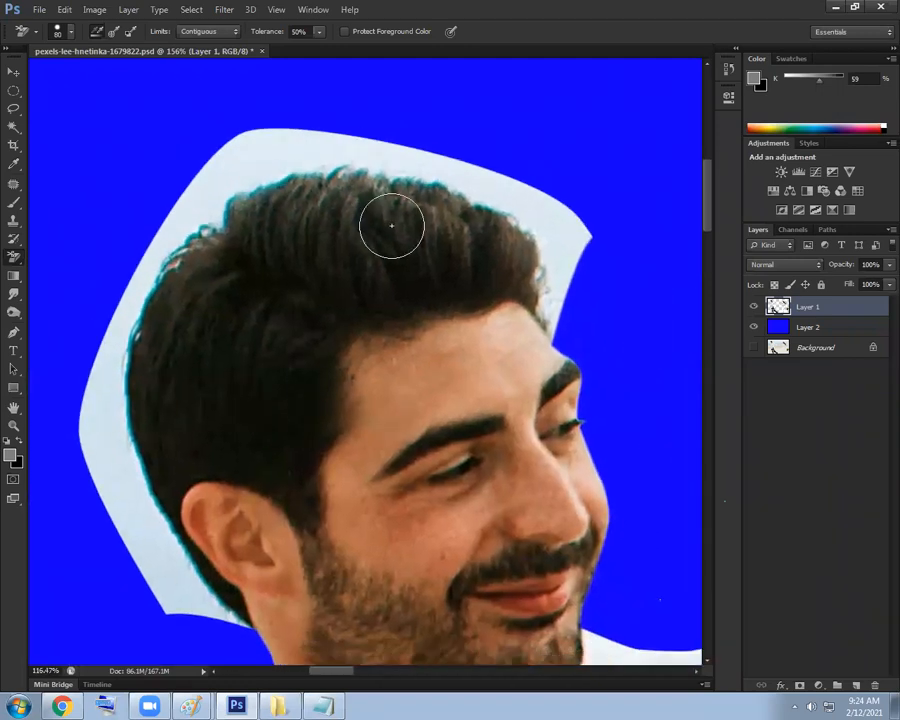
{"action": "left_click", "coordinate": [425, 266], "text": "ctrl"}
{"action": "left_click_drag", "start_coordinate": [426, 263], "coordinate": [376, 197]}
{"action": "left_click_drag", "start_coordinate": [508, 274], "coordinate": [450, 276]}
{"action": "left_click_drag", "start_coordinate": [463, 283], "coordinate": [285, 237]}
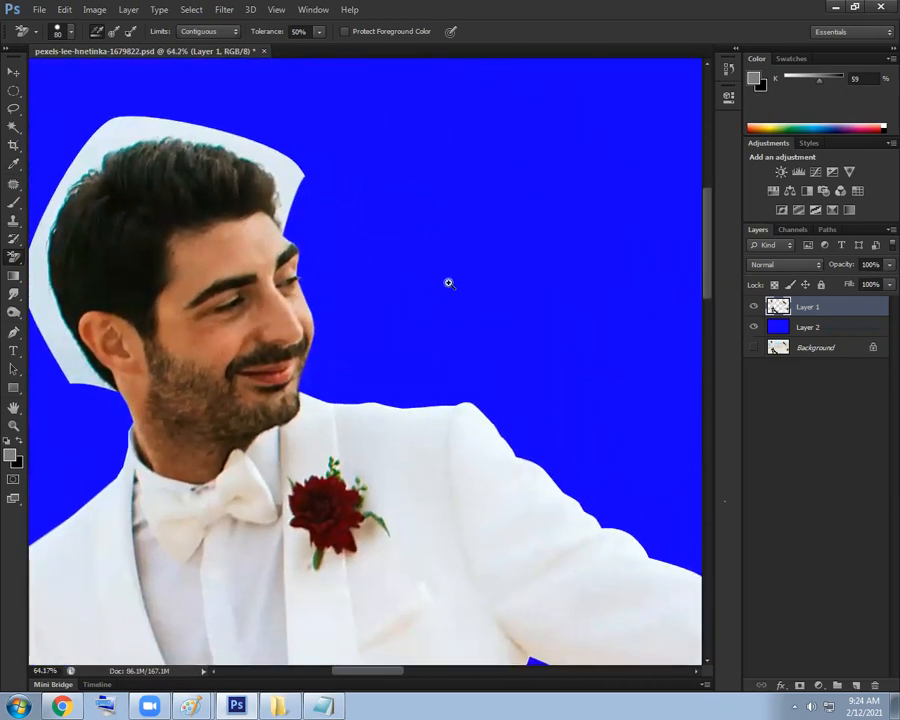
{"action": "left_click_drag", "start_coordinate": [444, 280], "coordinate": [418, 271]}
{"action": "right_click", "coordinate": [12, 257]}
{"action": "left_click", "coordinate": [40, 254]}
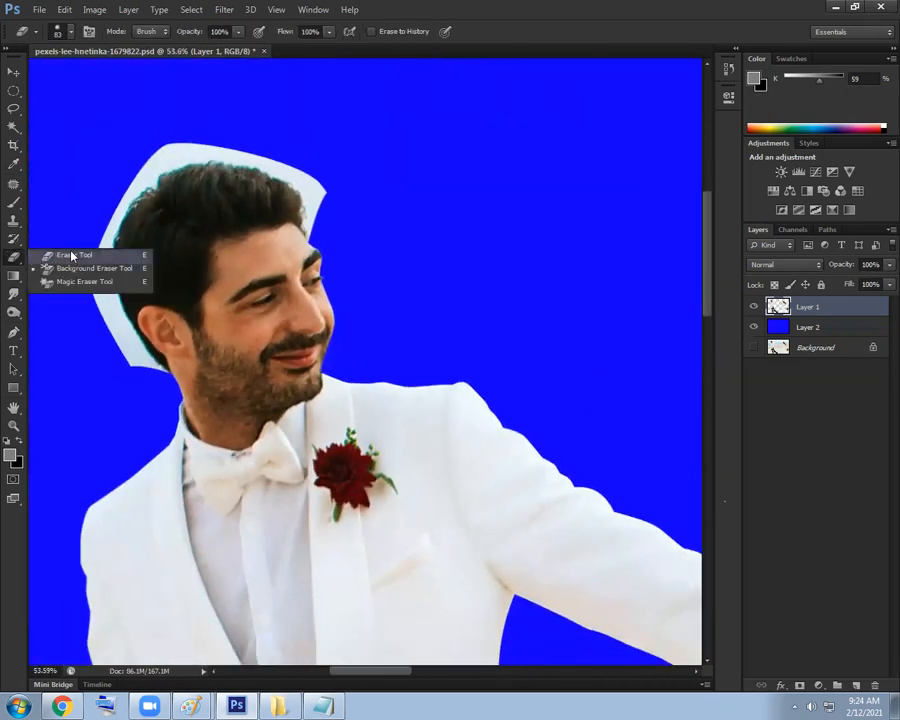
Try erasing the pale patch beside the groom's front hair with the soft 83 px eraser and undo it
{"action": "left_click_drag", "start_coordinate": [313, 198], "coordinate": [344, 214]}
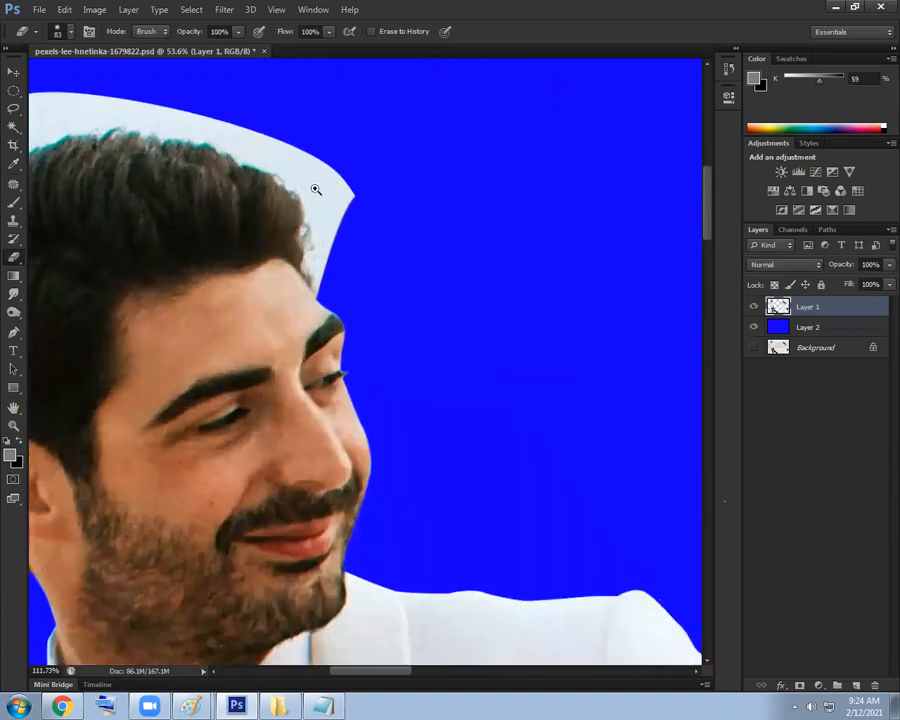
{"action": "right_click", "coordinate": [326, 190]}
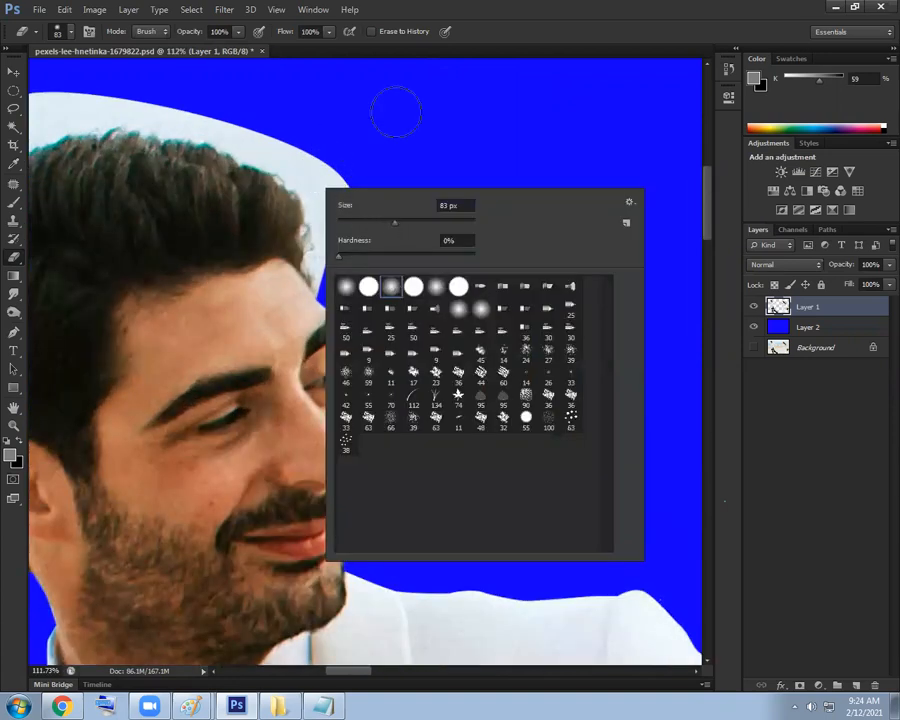
{"action": "left_click", "coordinate": [502, 40]}
{"action": "mouse_move", "coordinate": [350, 195]}
{"action": "left_mouse_down"}
{"action": "mouse_move", "coordinate": [315, 198]}
{"action": "mouse_move", "coordinate": [318, 226]}
{"action": "mouse_move", "coordinate": [334, 262]}
{"action": "left_mouse_up"}
{"action": "key", "text": "ctrl+z"}
{"action": "mouse_move", "coordinate": [533, 297]}
{"action": "left_mouse_down"}
{"action": "mouse_move", "coordinate": [470, 276]}
{"action": "mouse_move", "coordinate": [307, 253]}
{"action": "left_mouse_up"}
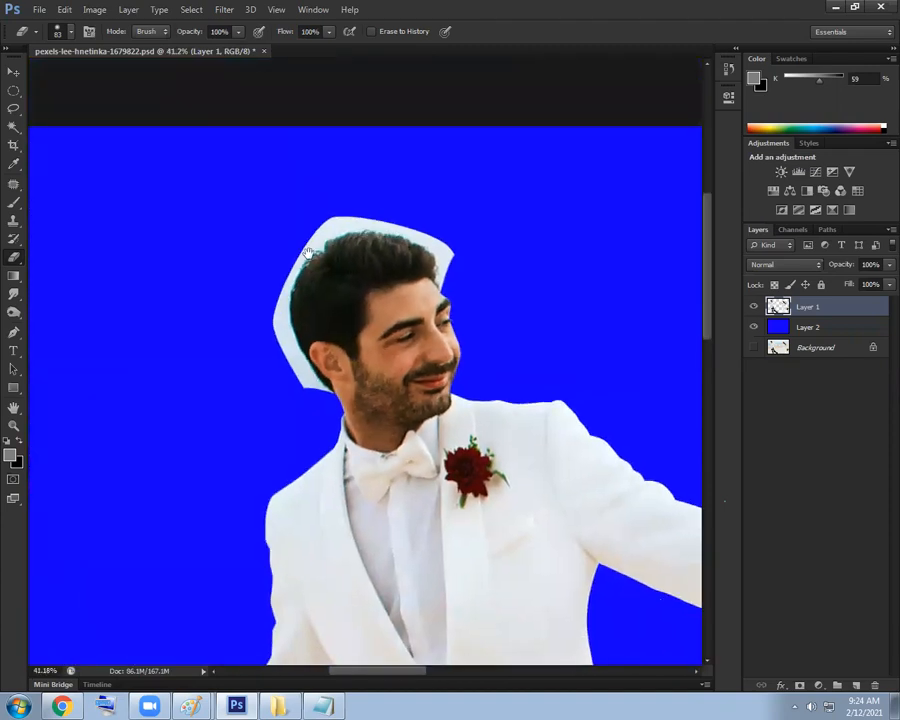
{"action": "mouse_move", "coordinate": [408, 308]}
{"action": "left_mouse_down"}
{"action": "mouse_move", "coordinate": [355, 305]}
{"action": "mouse_move", "coordinate": [387, 303]}
{"action": "mouse_move", "coordinate": [290, 272]}
{"action": "mouse_move", "coordinate": [396, 290]}
{"action": "left_mouse_up"}
{"action": "mouse_move", "coordinate": [450, 308]}
{"action": "left_mouse_down"}
{"action": "mouse_move", "coordinate": [390, 292]}
{"action": "mouse_move", "coordinate": [385, 302]}
{"action": "left_mouse_up"}
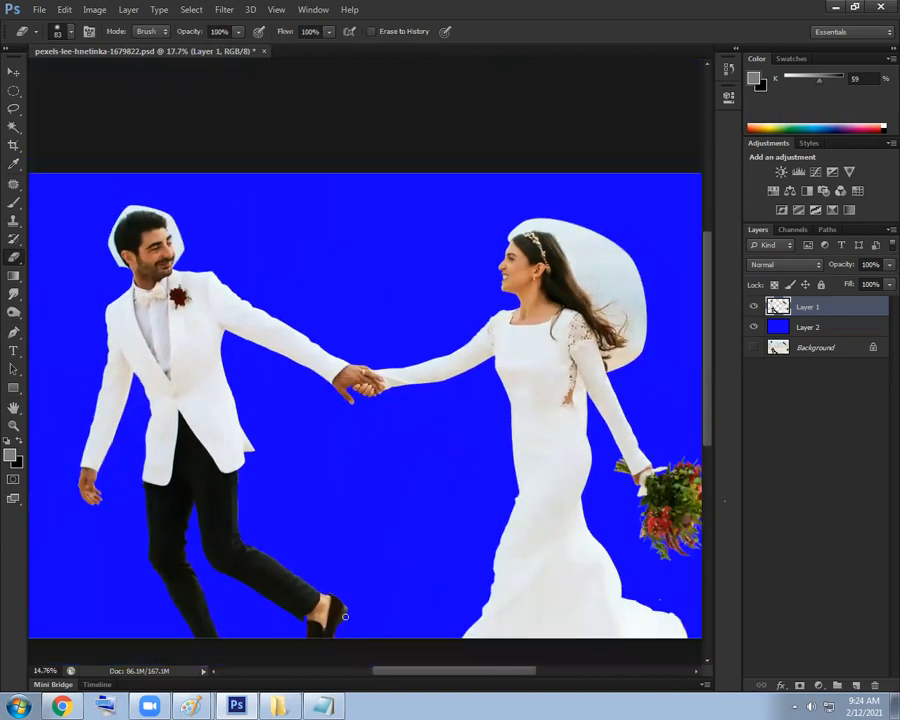
Switch to Notepad and turn the unfinished line into the heading "hari blending steps" with a dashed line below it
{"action": "key", "text": "alt+Tab"}
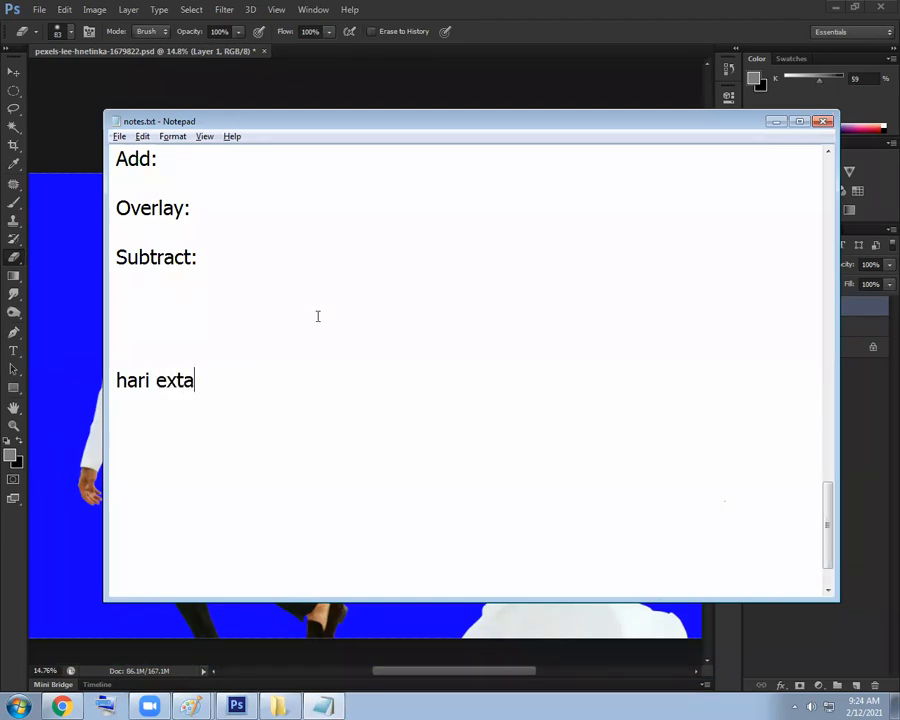
{"action": "key", "text": "BackSpace"}
{"action": "key", "text": "BackSpace"}
{"action": "key", "text": "BackSpace"}
{"action": "key", "text": "BackSpace"}
{"action": "type", "text": "blending s"}
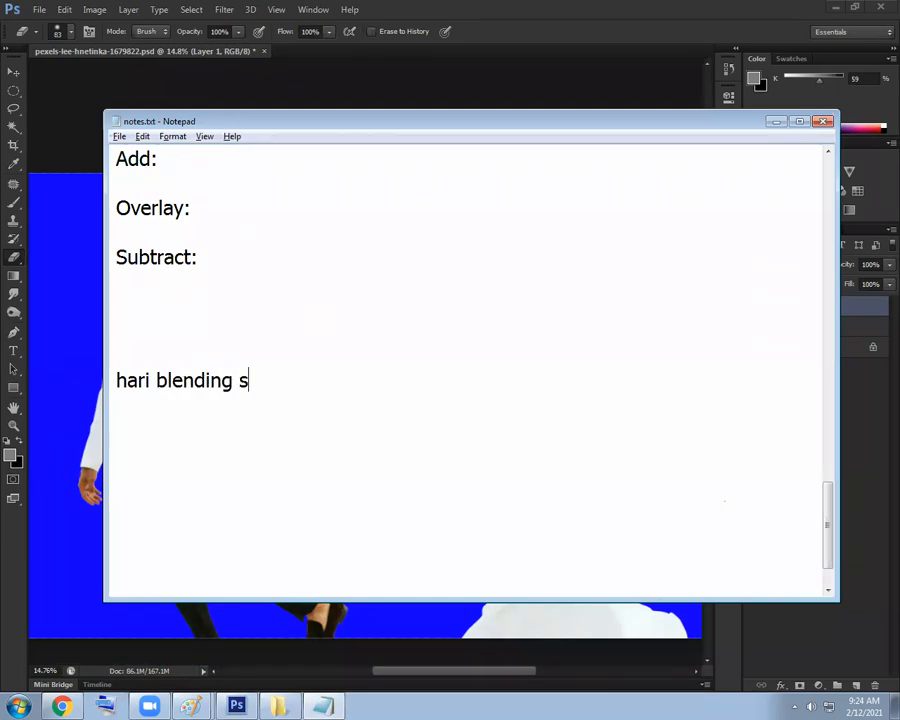
{"action": "type", "text": "teps "}
{"action": "type", "text": "------------------------"}
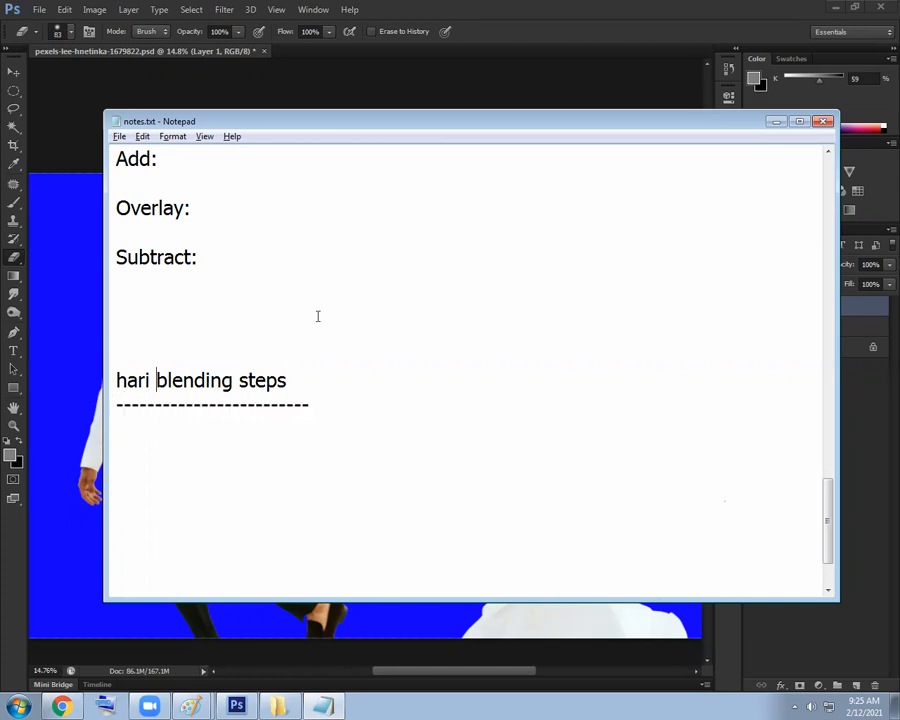
Correct the heading's first word to "hair" and shorten the dashed underline
{"action": "key", "text": "BackSpace"}
{"action": "key", "text": "Right"}
{"action": "type", "text": "r"}
{"action": "key", "text": "Down"}
{"action": "key", "text": "End"}
{"action": "key", "text": "BackSpace"}
Add the note line "duplicate the head area using lasso tool" below the dashed underline
{"action": "key", "text": "Return"}
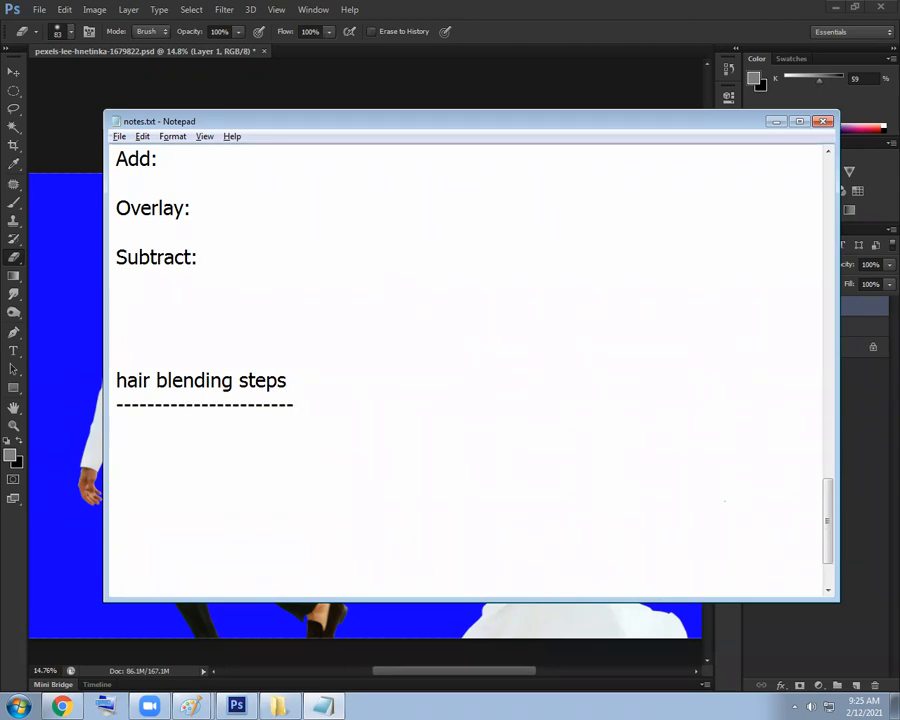
{"action": "type", "text": "duplicate the head area using lasso "}
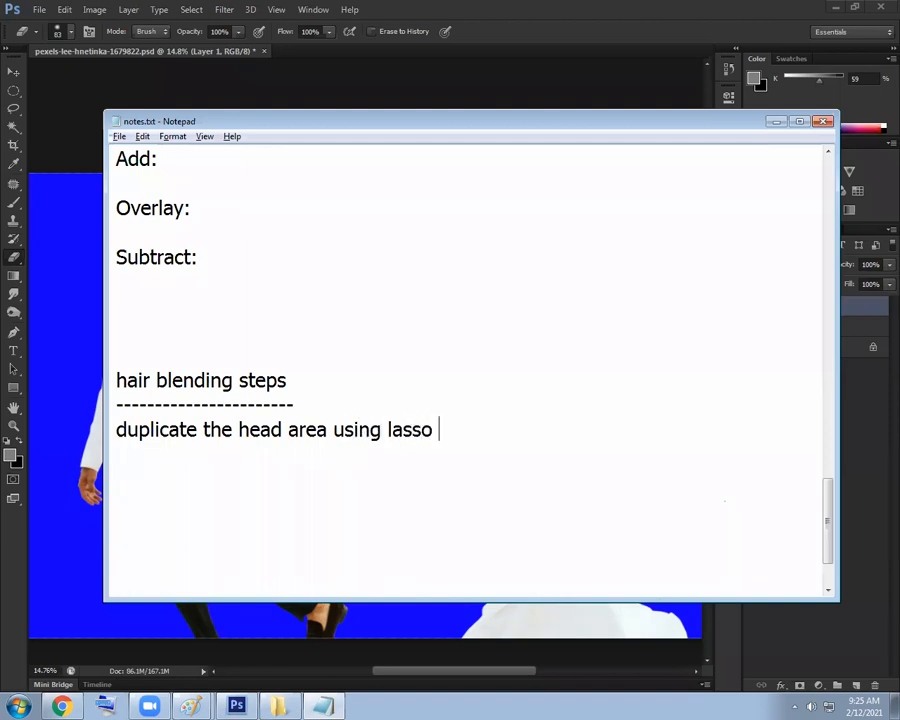
{"action": "type", "text": "tool"}
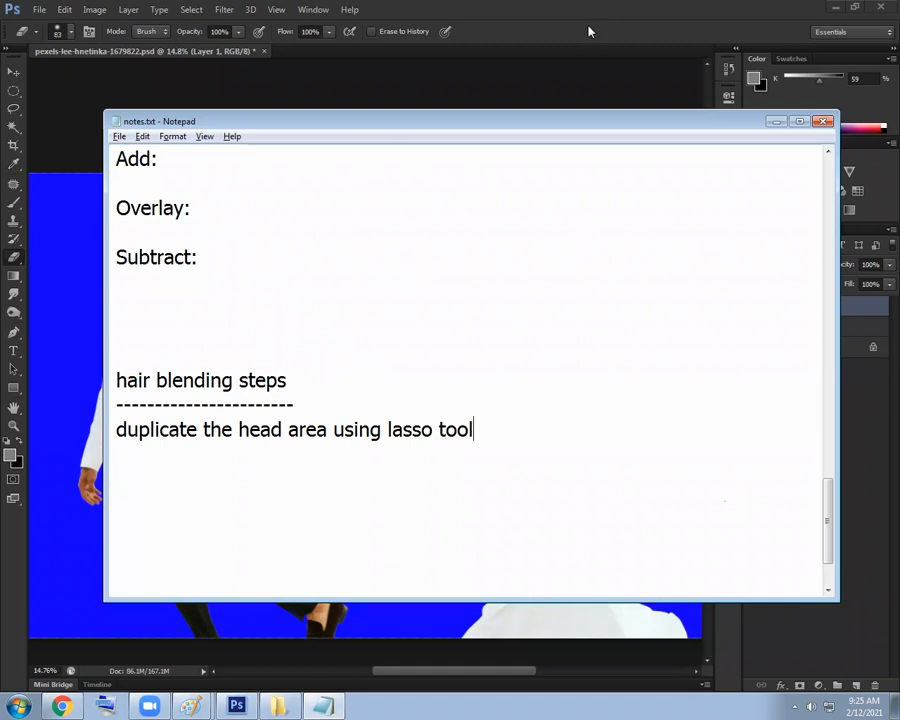
Switch back to Photoshop and lasso the groom's head, adding the bride's head and flowing hair to the same selection
{"action": "left_click", "coordinate": [562, 5]}
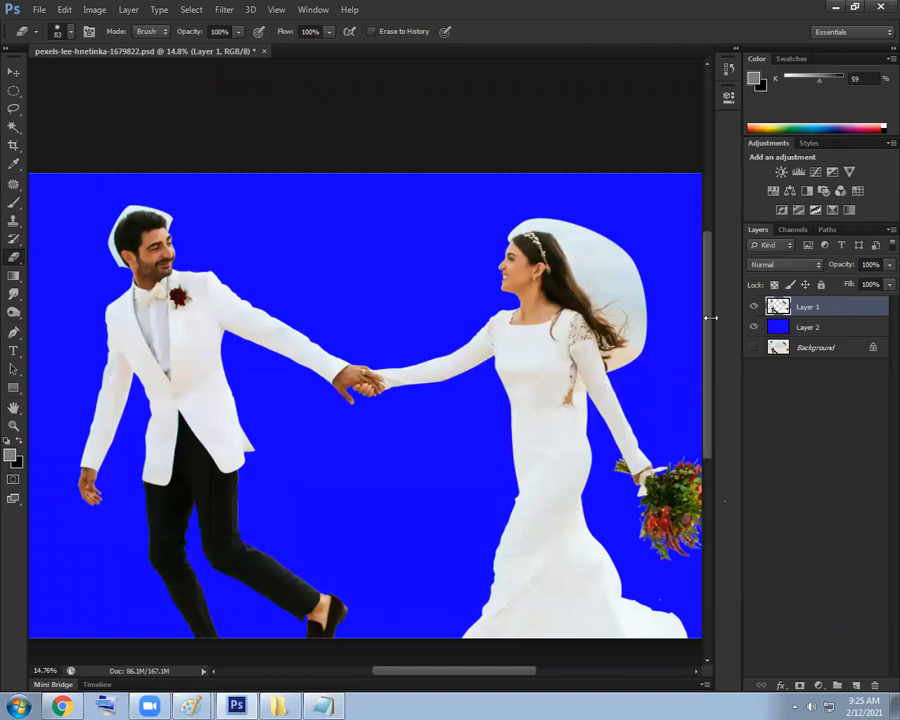
{"action": "left_click_drag", "start_coordinate": [13, 107], "coordinate": [35, 77]}
{"action": "mouse_move", "coordinate": [102, 278]}
{"action": "left_mouse_down"}
{"action": "mouse_move", "coordinate": [146, 283]}
{"action": "mouse_move", "coordinate": [178, 270]}
{"action": "mouse_move", "coordinate": [194, 224]}
{"action": "mouse_move", "coordinate": [162, 195]}
{"action": "mouse_move", "coordinate": [117, 183]}
{"action": "mouse_move", "coordinate": [96, 205]}
{"action": "left_mouse_up"}
{"action": "mouse_move", "coordinate": [495, 209]}
{"action": "left_mouse_down"}
{"action": "mouse_move", "coordinate": [513, 270]}
{"action": "mouse_move", "coordinate": [580, 367]}
{"action": "mouse_move", "coordinate": [610, 382]}
{"action": "mouse_move", "coordinate": [654, 375]}
{"action": "mouse_move", "coordinate": [673, 346]}
{"action": "mouse_move", "coordinate": [676, 288]}
{"action": "mouse_move", "coordinate": [652, 236]}
{"action": "mouse_move", "coordinate": [611, 213]}
{"action": "mouse_move", "coordinate": [518, 203]}
{"action": "left_mouse_up"}
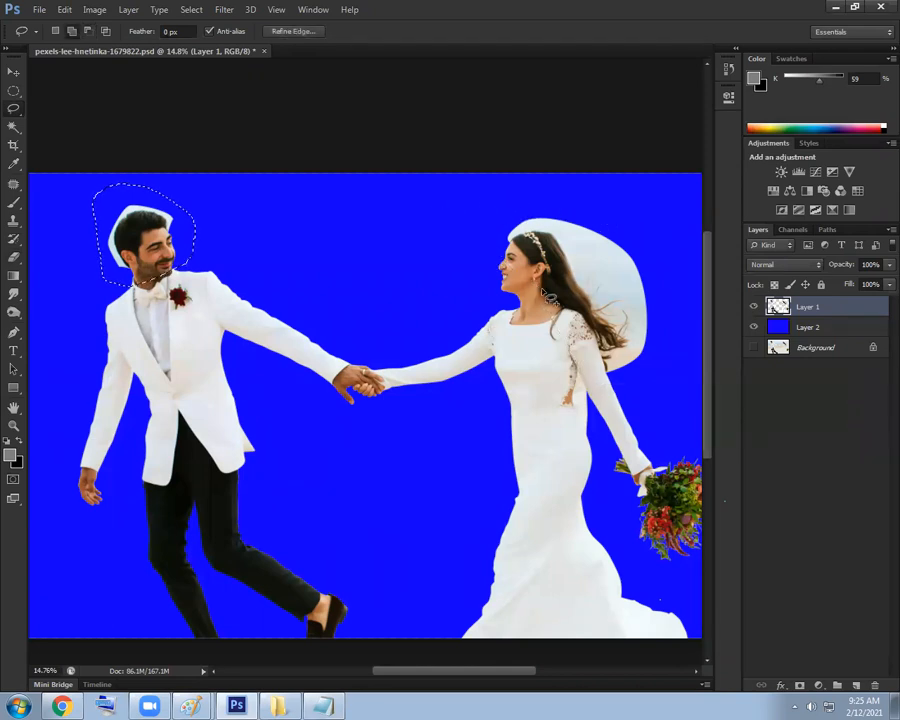
{"action": "mouse_move", "coordinate": [585, 366]}
{"action": "left_mouse_down"}
{"action": "mouse_move", "coordinate": [653, 375]}
{"action": "mouse_move", "coordinate": [668, 298]}
{"action": "mouse_move", "coordinate": [650, 253]}
{"action": "mouse_move", "coordinate": [582, 217]}
{"action": "left_mouse_up"}
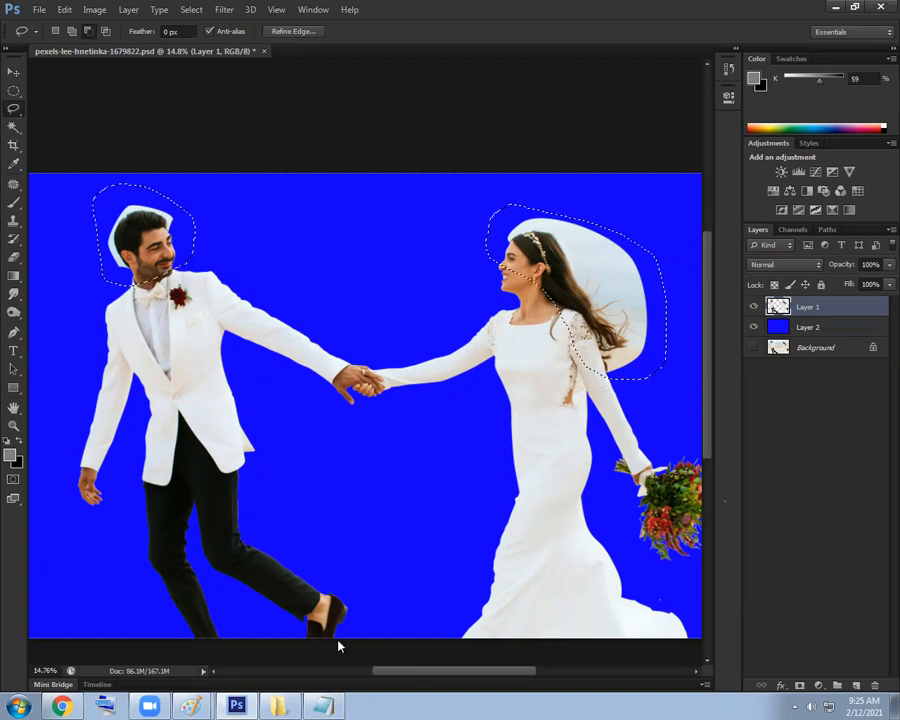
Return to Notepad and replace the word "duplicate" with "select" in the lasso tool note
{"action": "key", "text": "alt+Tab"}
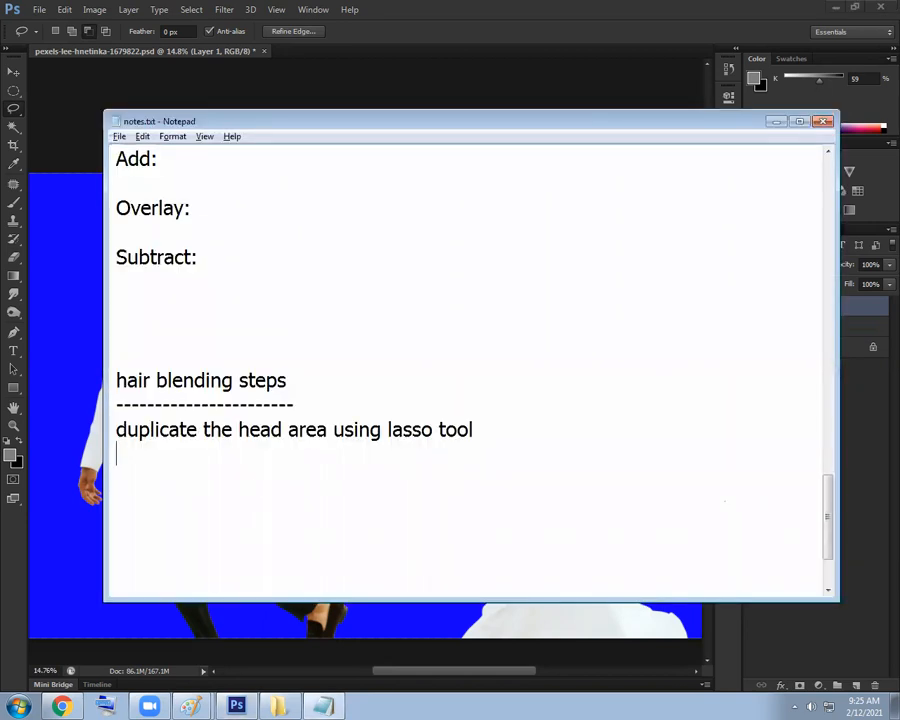
{"action": "key", "text": "Up"}
{"action": "key", "text": "shift+Right"}
{"action": "key", "text": "shift+Right"}
{"action": "key", "text": "shift+Right"}
{"action": "key", "text": "shift+Right"}
{"action": "key", "text": "shift+Right"}
{"action": "key", "text": "shift+Right"}
{"action": "key", "text": "shift+Right"}
{"action": "key", "text": "shift+Right"}
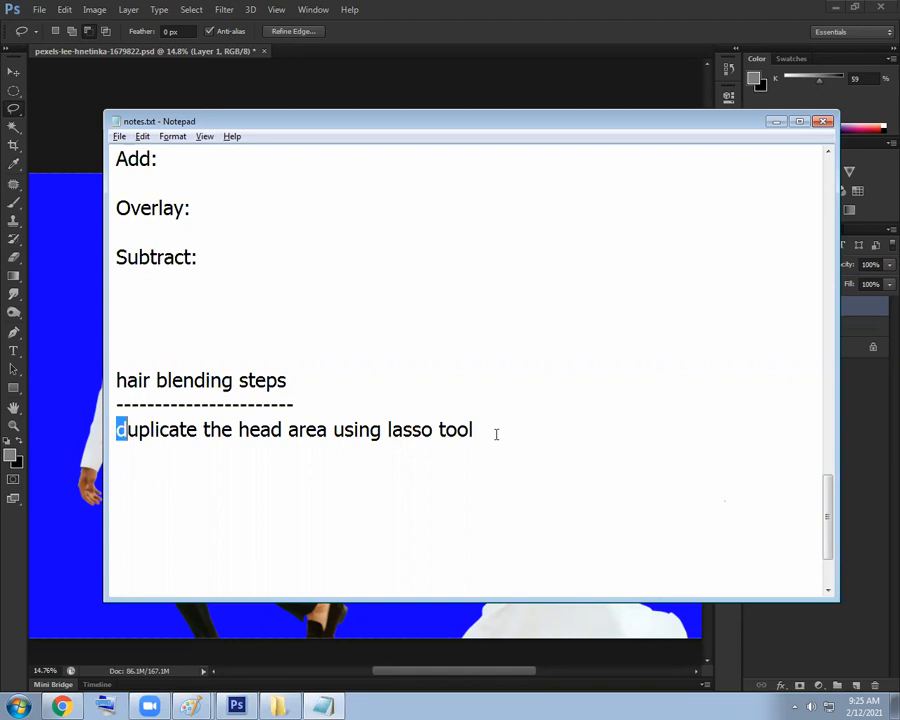
{"action": "key", "text": "shift+Right"}
{"action": "type", "text": "select"}
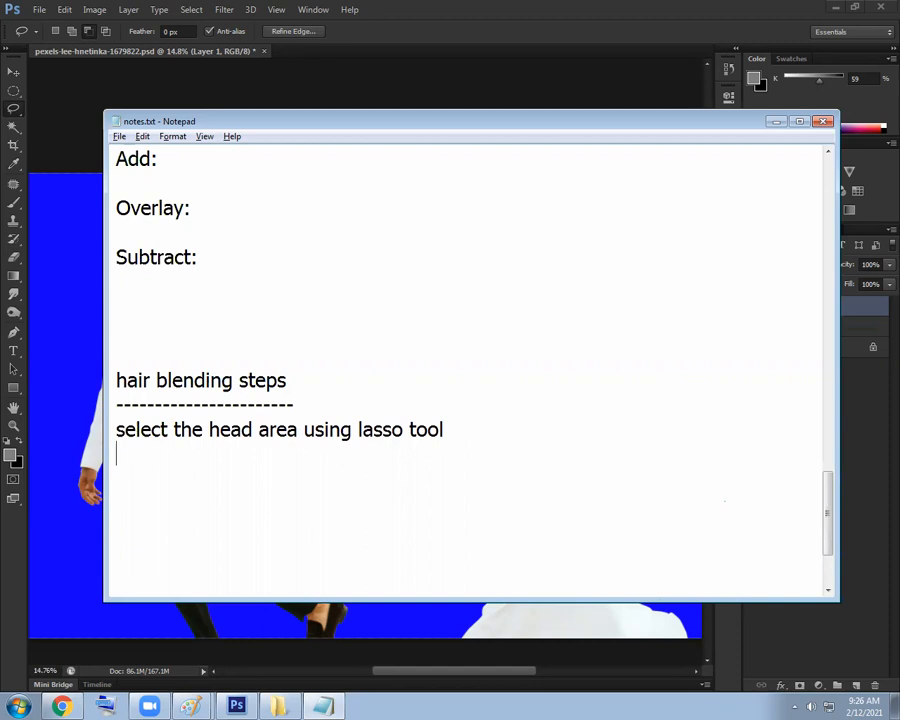
Add the note lines "duplicate, press ctrl J" and "press ctrl [, to bring the layer 1 step down" below the lasso tool note
{"action": "type", "text": "duplicate, press ctrl J"}
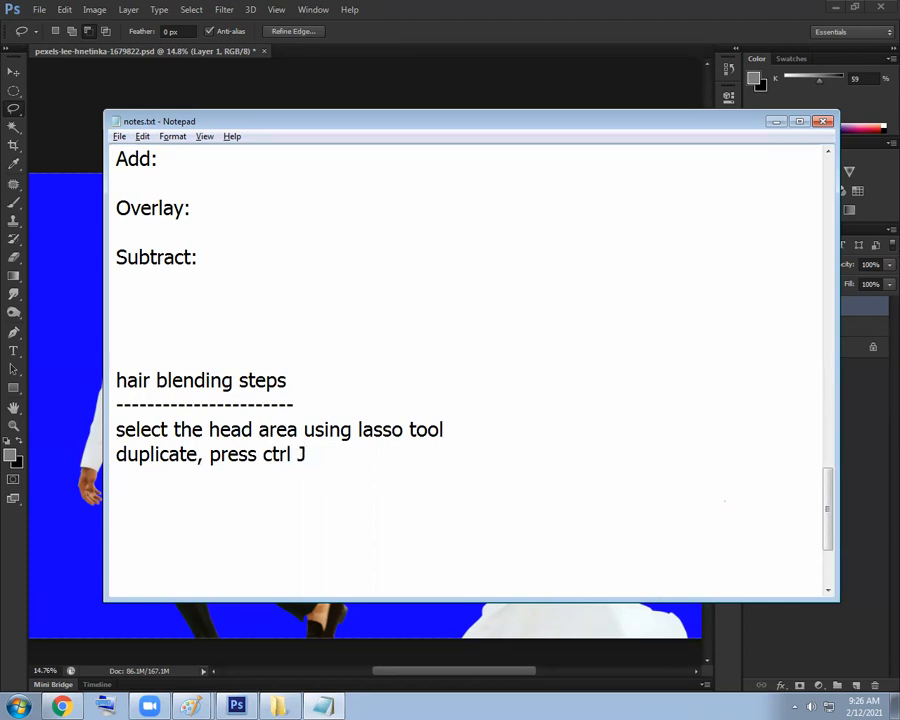
{"action": "type", "text": "press ctrl"}
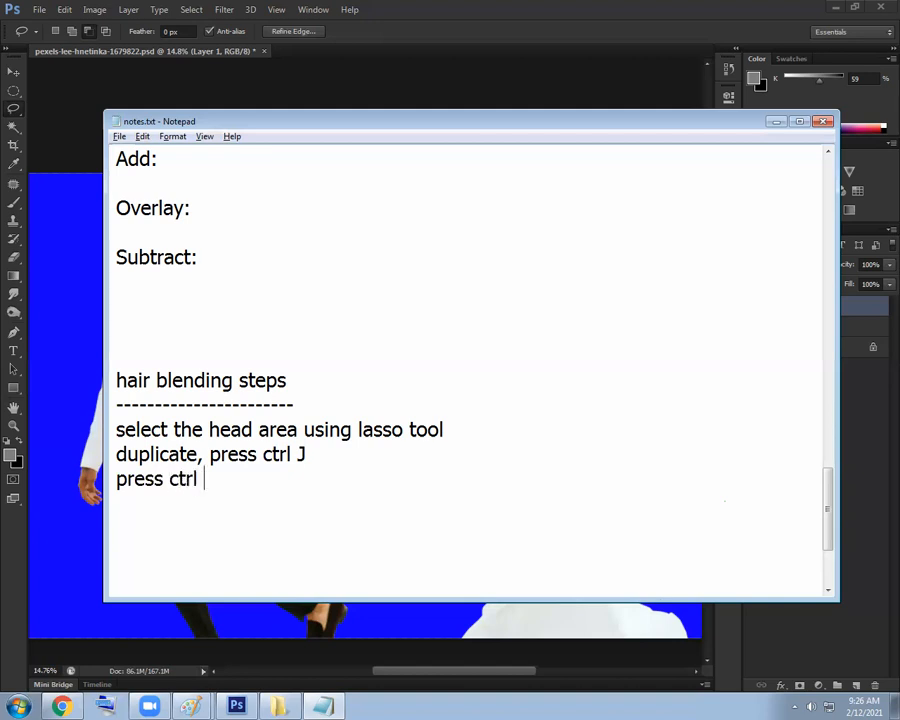
{"action": "type", "text": " {"}
{"action": "key", "text": "BackSpace"}
{"action": "type", "text": "[, to brind"}
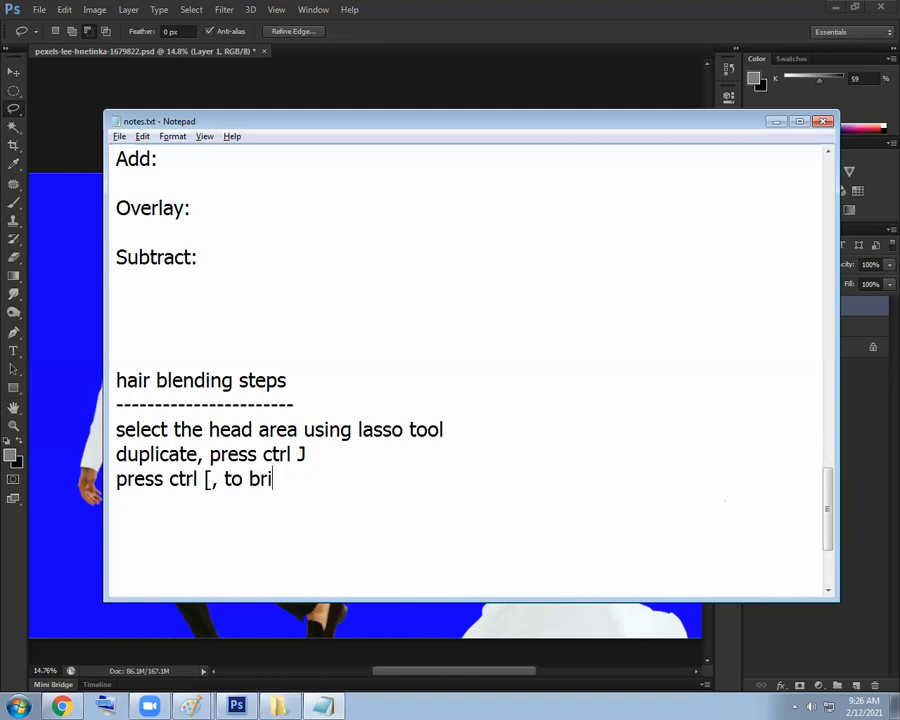
{"action": "key", "text": "BackSpace"}
{"action": "key", "text": "BackSpace"}
{"action": "type", "text": "g the la"}
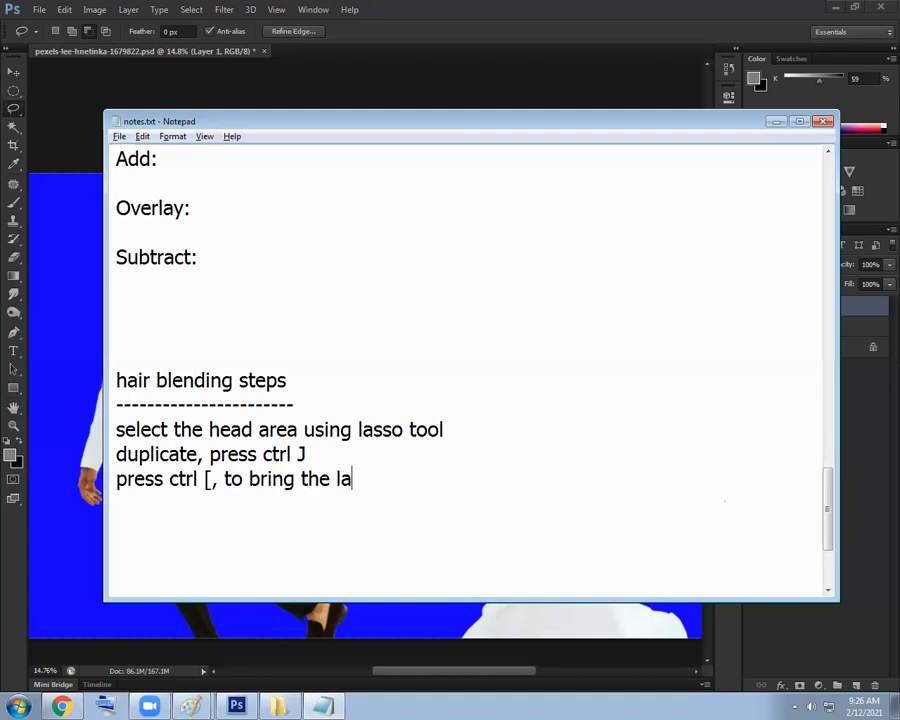
{"action": "type", "text": "yer 1 step down"}
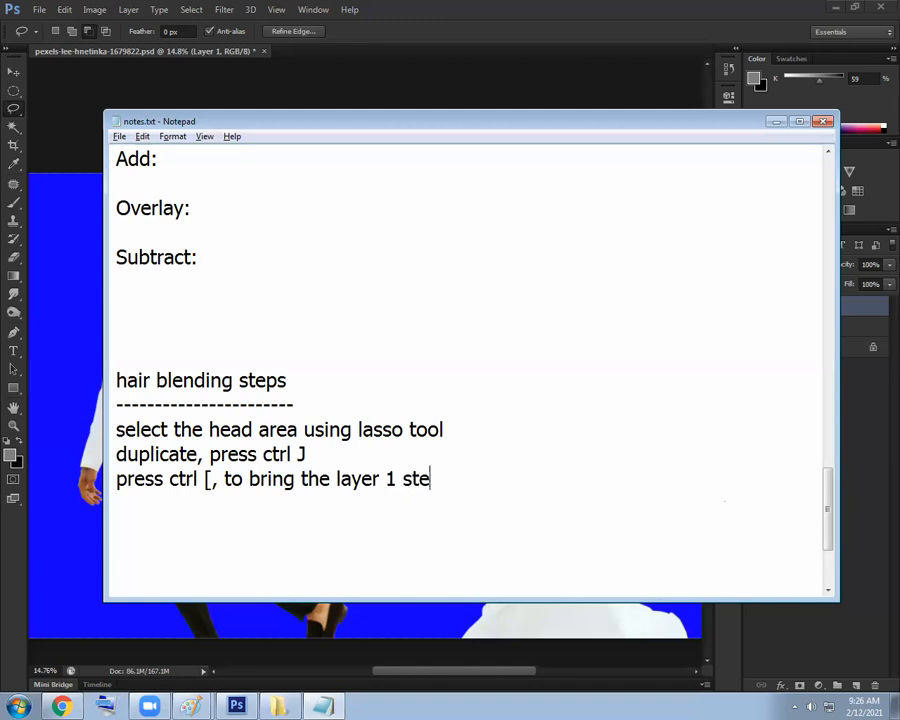
{"action": "key", "text": "Return"}
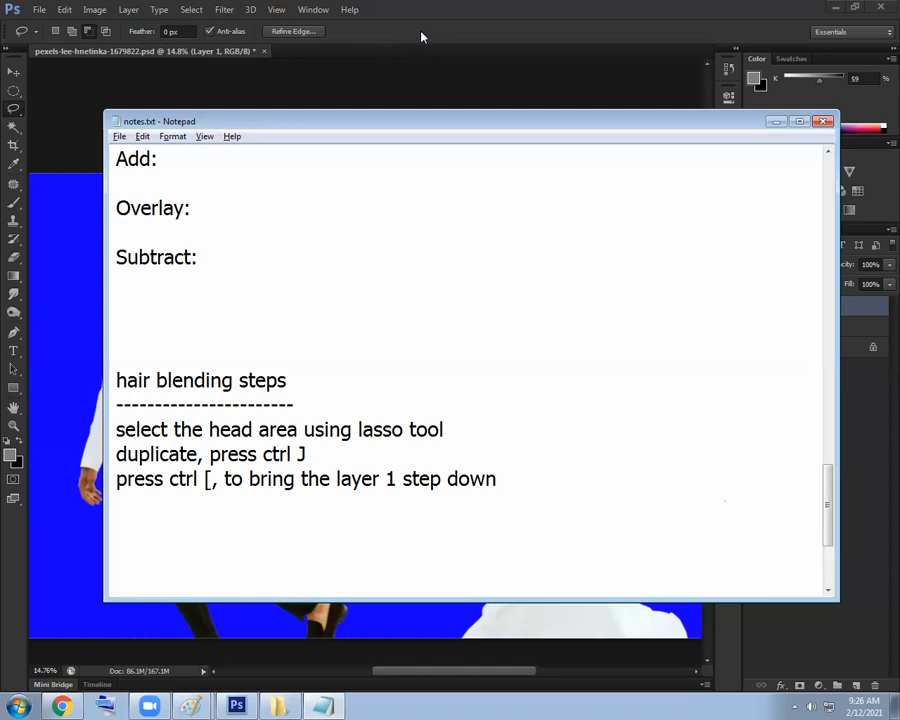
Switch to Photoshop, copy the selected head areas onto a new layer, and send that layer one level below Layer 1
{"action": "left_click", "coordinate": [518, 8]}
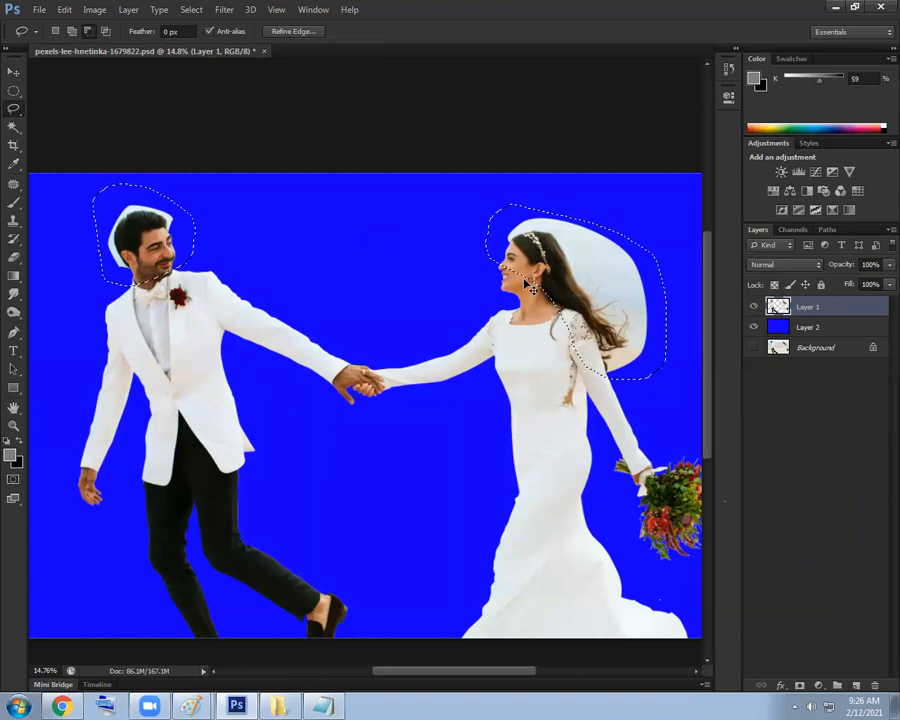
{"action": "key", "text": "ctrl+j"}
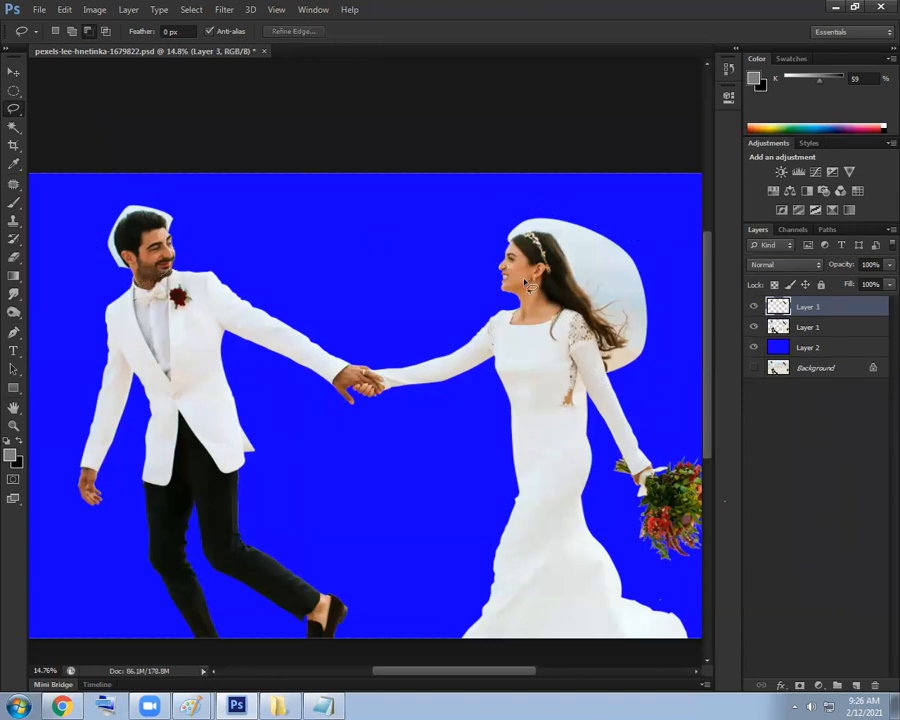
{"action": "key", "text": "ctrl+bracketleft"}
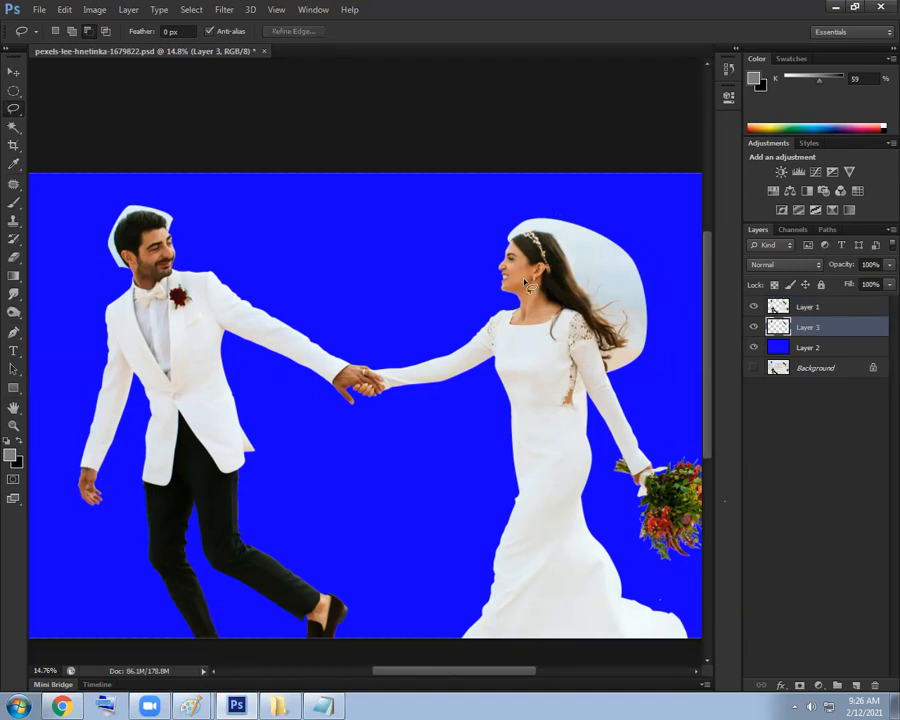
Display the layer Arrange commands and examine an enlarged screenshot of their shortcuts in Paint
{"action": "left_click", "coordinate": [128, 10]}
{"action": "mouse_move", "coordinate": [180, 327]}
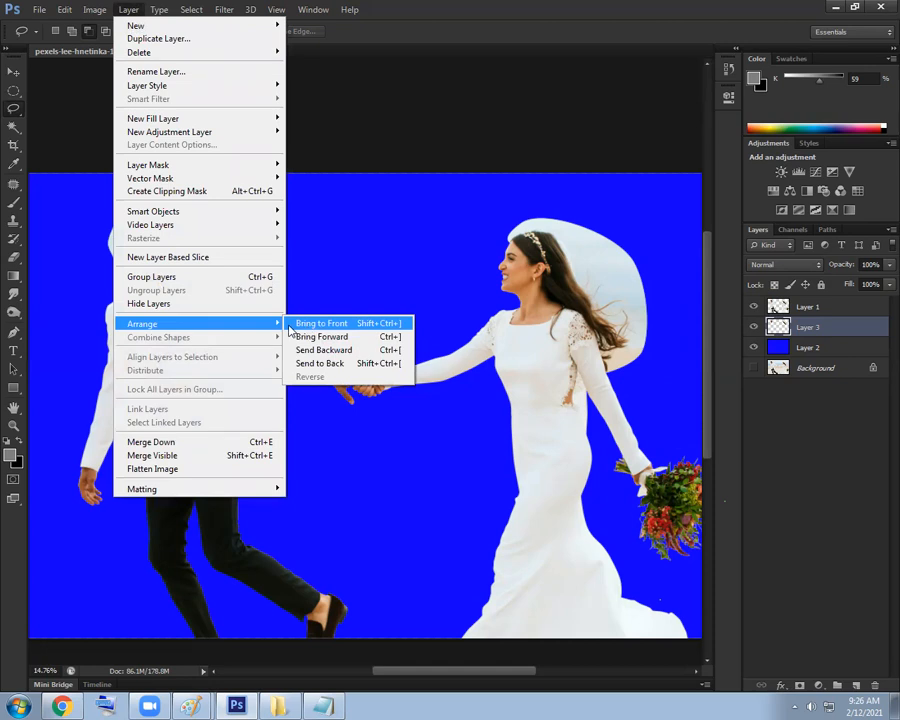
{"action": "key", "text": "super+r"}
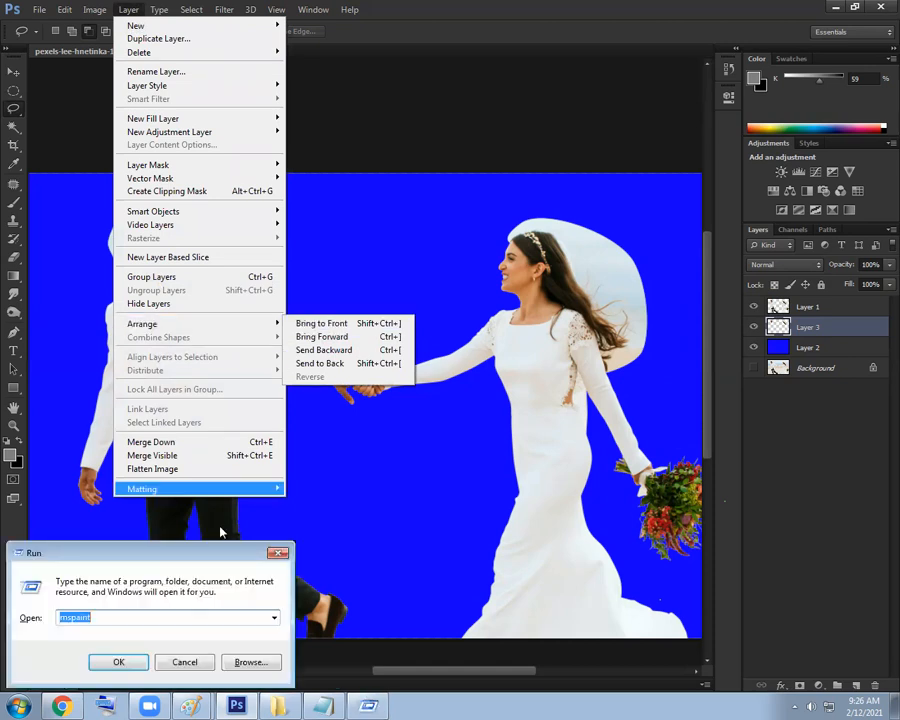
{"action": "left_click", "coordinate": [143, 652]}
{"action": "scroll", "coordinate": [425, 343], "scroll_direction": "down", "scroll_amount": 2}
{"action": "scroll", "coordinate": [425, 345], "scroll_direction": "up", "scroll_amount": 1}
{"action": "scroll", "coordinate": [424, 350], "scroll_direction": "down", "scroll_amount": 3}
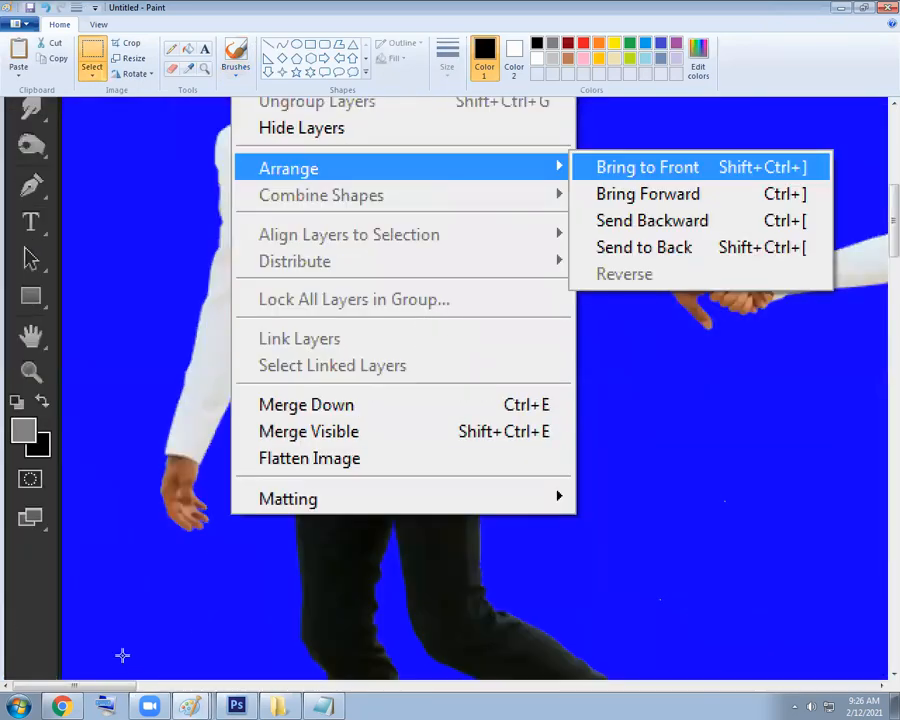
{"action": "scroll", "coordinate": [120, 662], "scroll_direction": "right", "scroll_amount": 3}
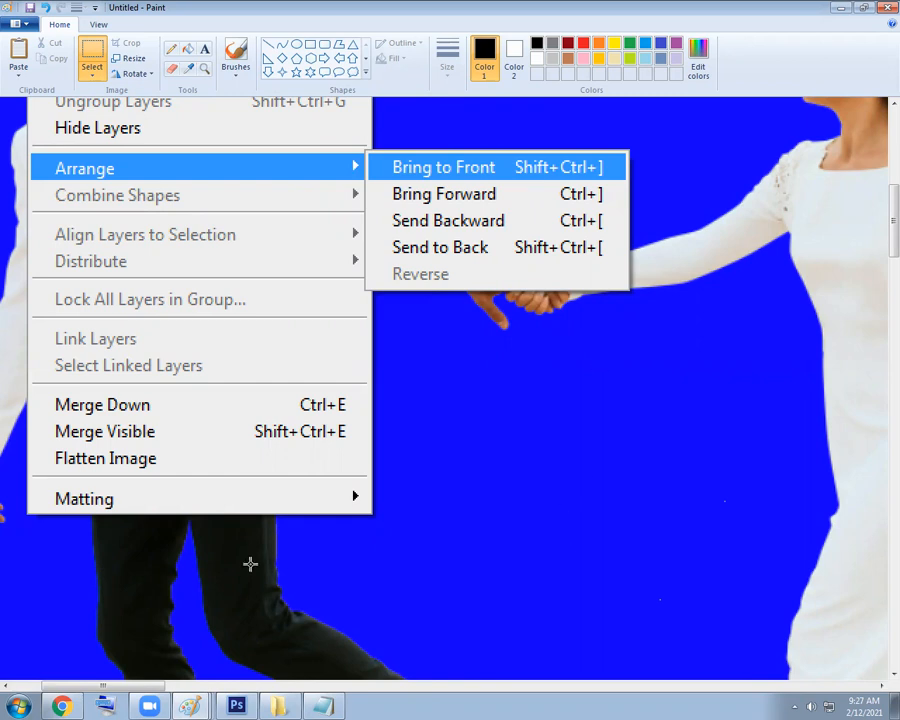
Open a new Paint window, draw three stacked wide rectangles representing layers, and nudge the topmost one slightly upward
{"action": "key", "text": "super+r"}
{"action": "left_click", "coordinate": [119, 661]}
{"action": "left_click", "coordinate": [311, 46]}
{"action": "left_click_drag", "start_coordinate": [369, 284], "coordinate": [532, 326]}
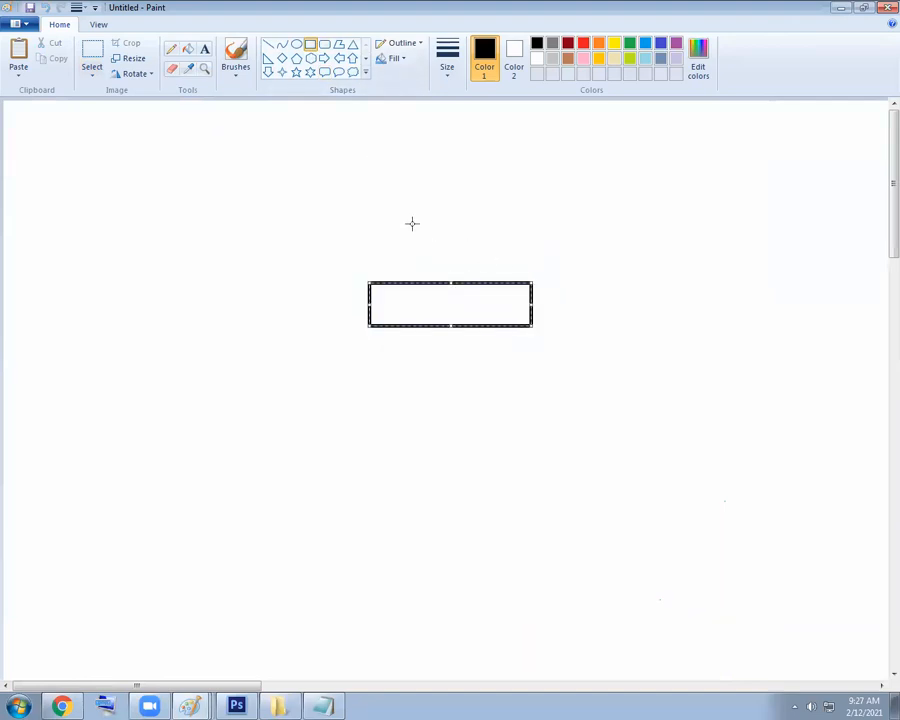
{"action": "left_click_drag", "start_coordinate": [368, 231], "coordinate": [530, 270]}
{"action": "left_click_drag", "start_coordinate": [370, 180], "coordinate": [529, 219]}
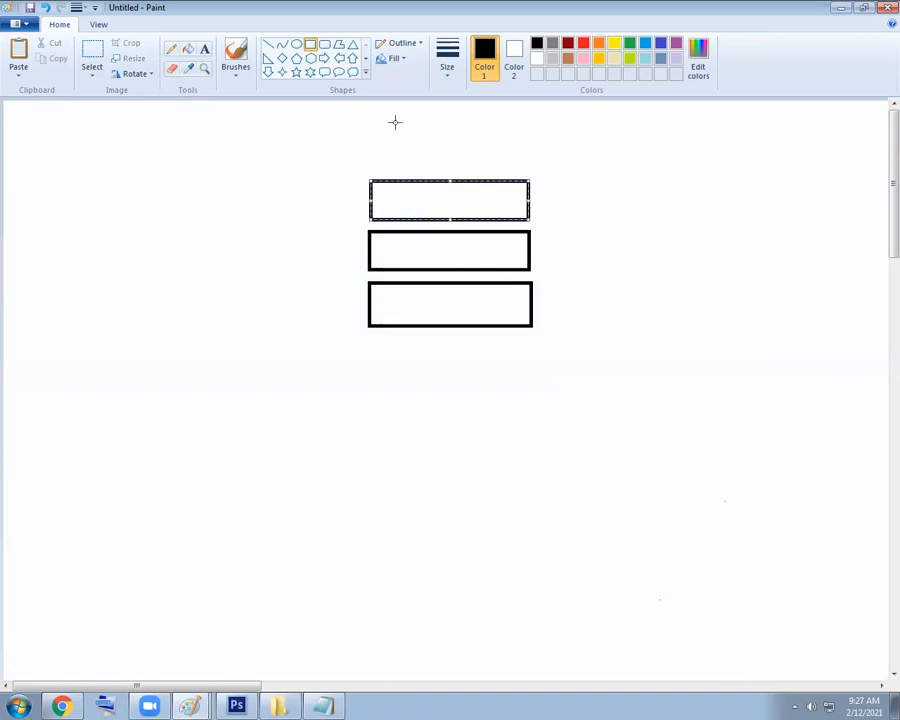
{"action": "left_click", "coordinate": [91, 56]}
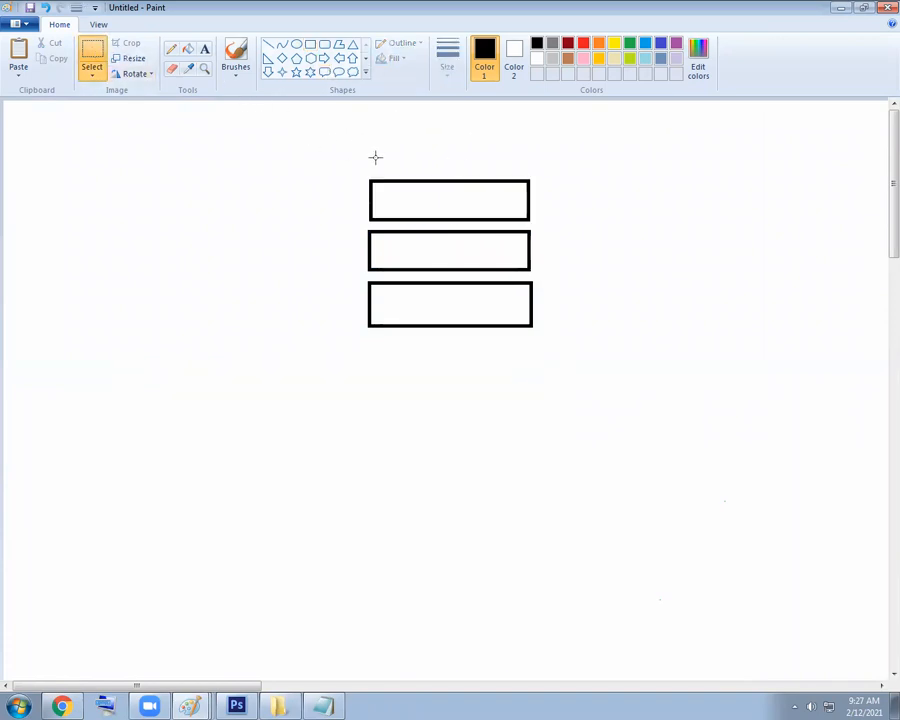
{"action": "left_click_drag", "start_coordinate": [360, 163], "coordinate": [538, 223]}
{"action": "mouse_move", "coordinate": [499, 193]}
{"action": "left_mouse_down"}
{"action": "mouse_move", "coordinate": [510, 227]}
{"action": "mouse_move", "coordinate": [499, 270]}
{"action": "mouse_move", "coordinate": [480, 191]}
{"action": "mouse_move", "coordinate": [510, 263]}
{"action": "mouse_move", "coordinate": [505, 188]}
{"action": "mouse_move", "coordinate": [496, 187]}
{"action": "mouse_move", "coordinate": [631, 203]}
{"action": "mouse_move", "coordinate": [675, 251]}
{"action": "mouse_move", "coordinate": [490, 267]}
{"action": "mouse_move", "coordinate": [486, 187]}
{"action": "mouse_move", "coordinate": [482, 231]}
{"action": "mouse_move", "coordinate": [482, 245]}
{"action": "mouse_move", "coordinate": [497, 183]}
{"action": "left_mouse_up"}
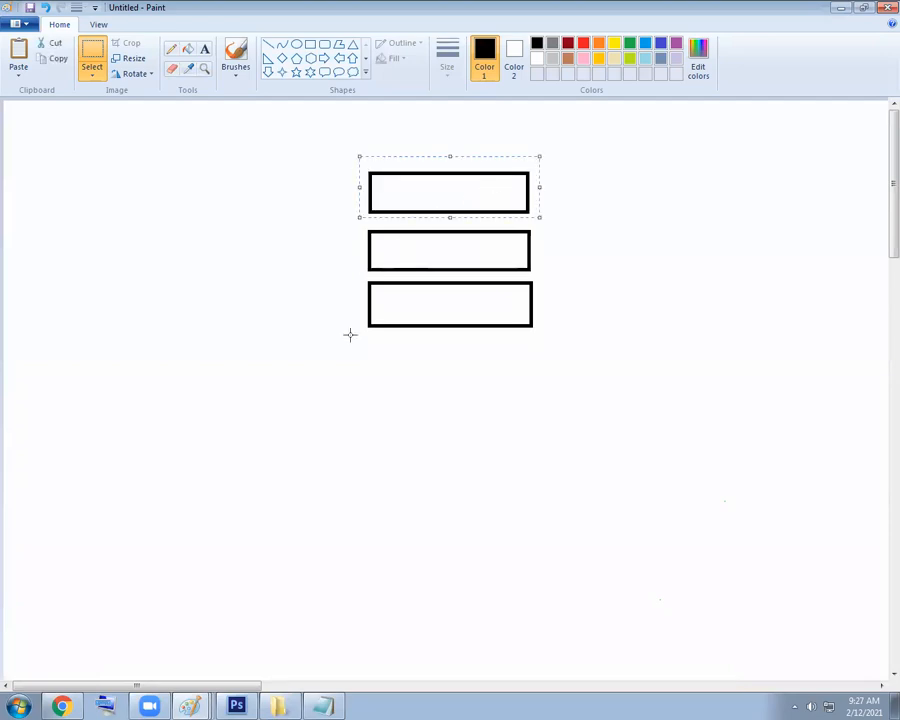
Review the Arrange commands in the other Paint window's screenshot, then minimize that window
{"action": "mouse_move", "coordinate": [190, 705]}
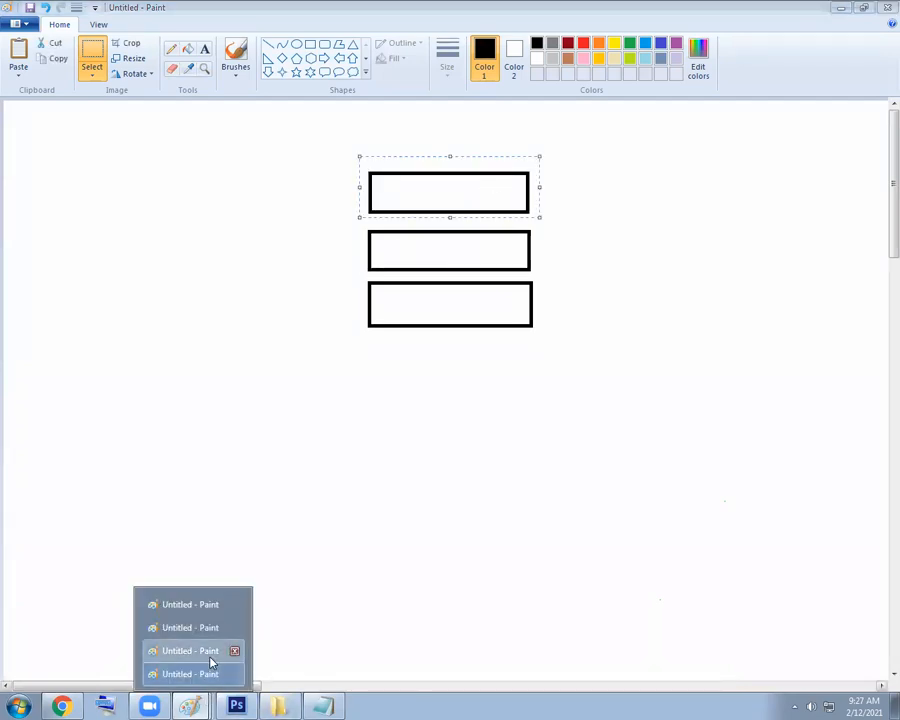
{"action": "left_click", "coordinate": [212, 652]}
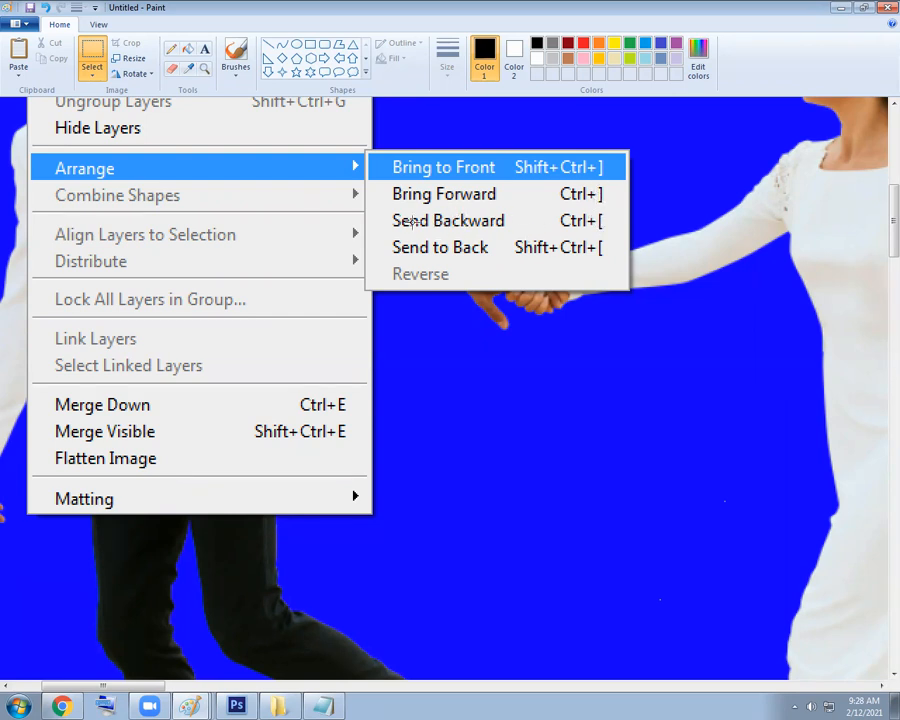
{"action": "left_click", "coordinate": [843, 8]}
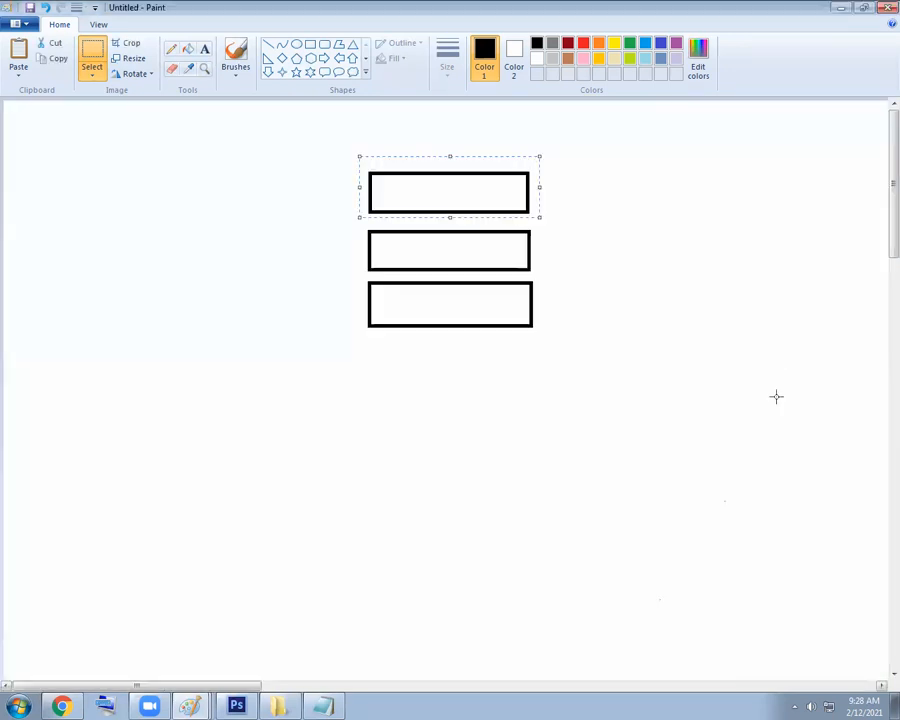
Return to Photoshop, move Layer 3 to the top of the layer stack, and send it backward one level below Layer 1
{"action": "left_click", "coordinate": [842, 7]}
{"action": "mouse_move", "coordinate": [833, 321]}
{"action": "left_mouse_down"}
{"action": "mouse_move", "coordinate": [828, 297]}
{"action": "mouse_move", "coordinate": [844, 327]}
{"action": "mouse_move", "coordinate": [841, 353]}
{"action": "mouse_move", "coordinate": [840, 298]}
{"action": "left_mouse_up"}
{"action": "mouse_move", "coordinate": [842, 307]}
{"action": "left_mouse_down"}
{"action": "mouse_move", "coordinate": [843, 333]}
{"action": "mouse_move", "coordinate": [835, 305]}
{"action": "left_mouse_up"}
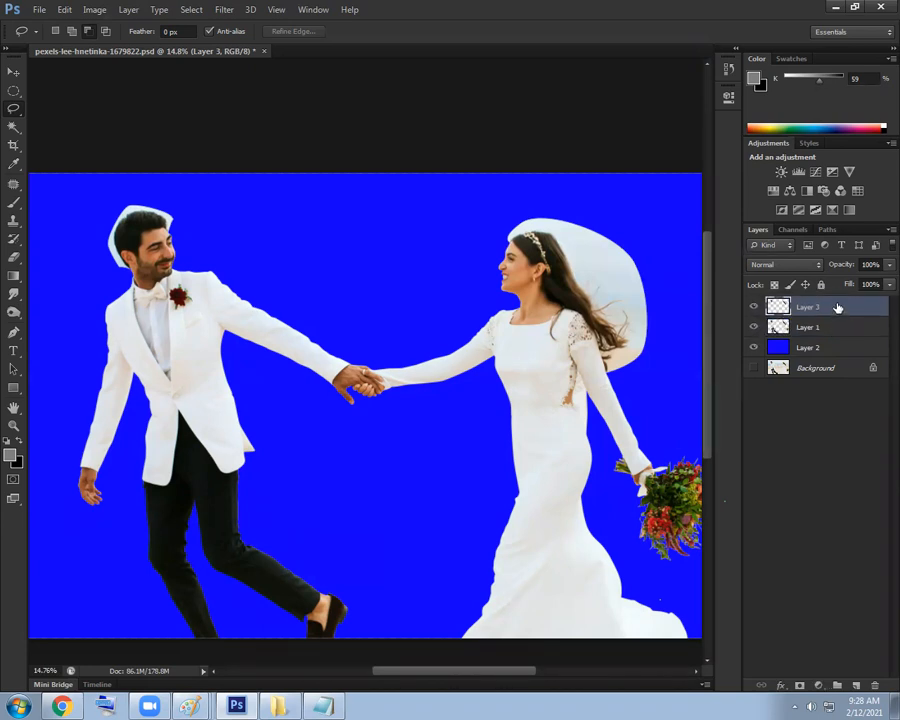
{"action": "key", "text": "ctrl+bracketleft"}
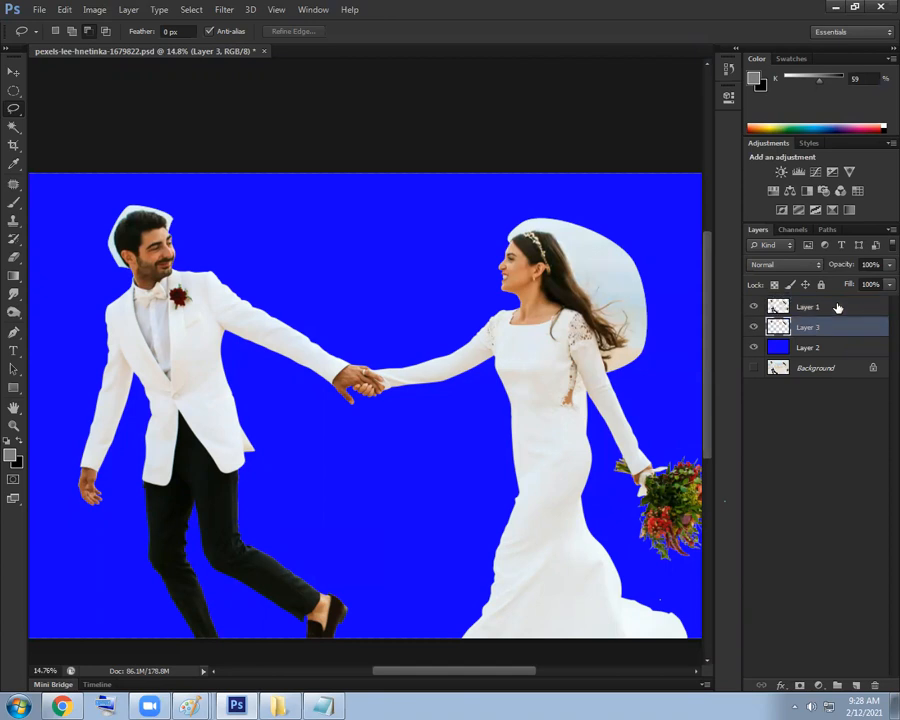
Set the blending mode of Layer 3 to Multiply
{"action": "left_click", "coordinate": [773, 265]}
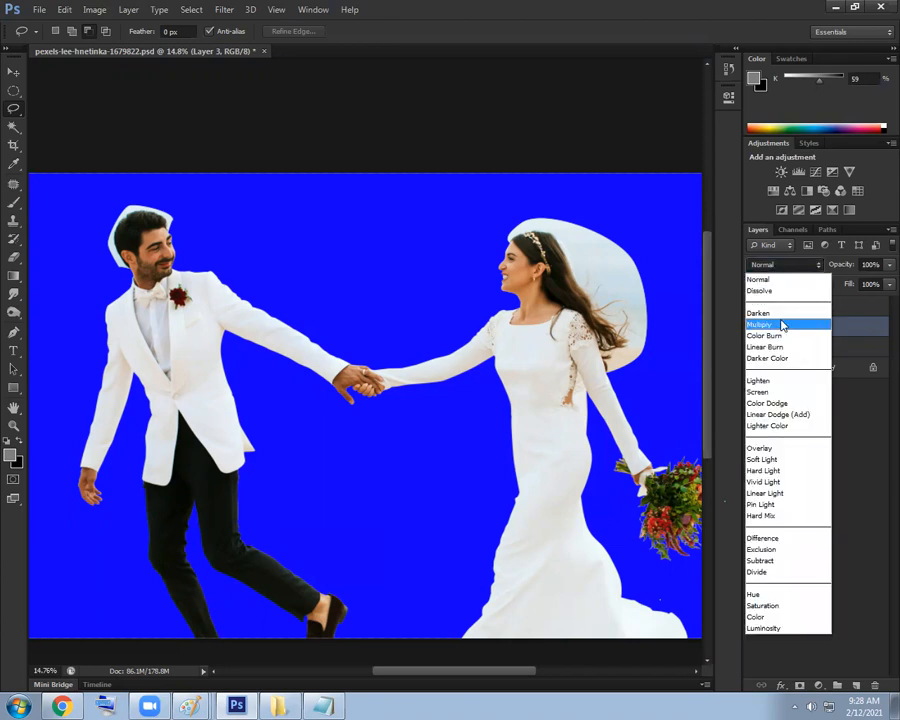
{"action": "left_click", "coordinate": [780, 324]}
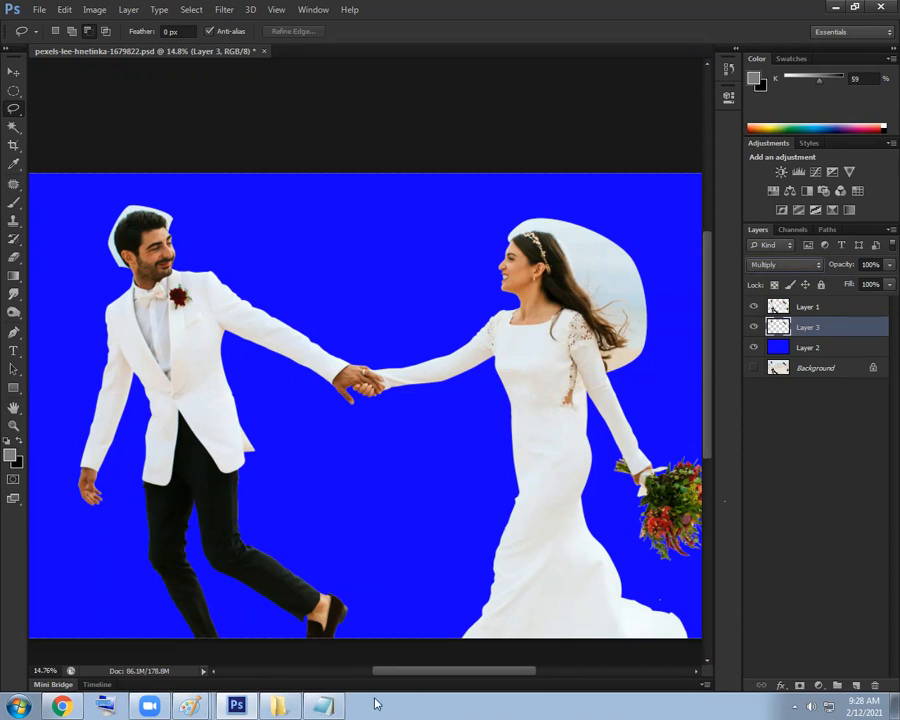
Switch to Notepad and add the note line "change the blending mode to multiply" to the hair blending steps
{"action": "key", "text": "alt+Tab"}
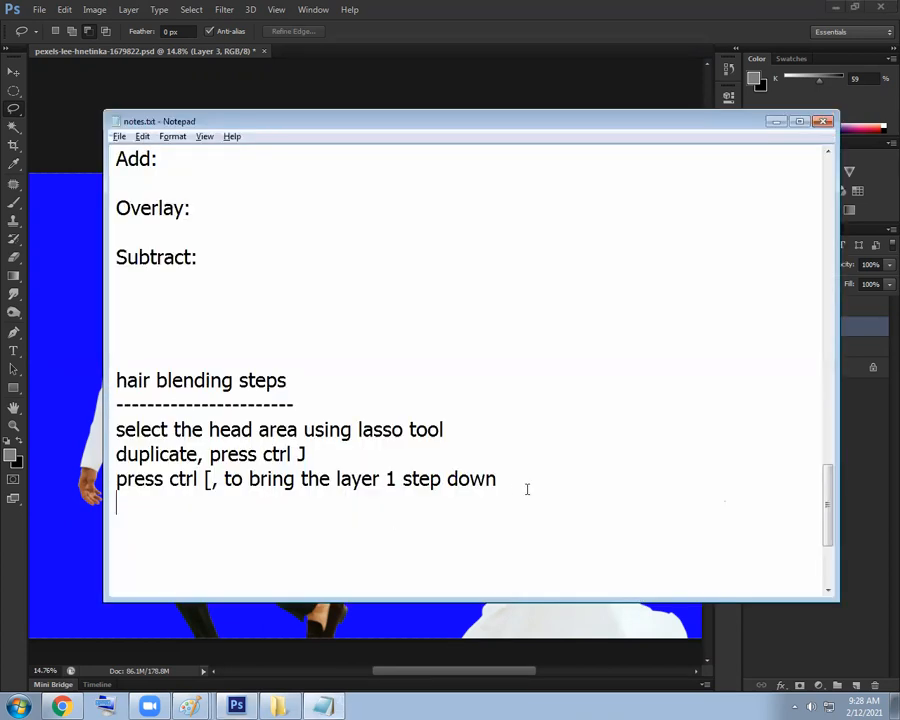
{"action": "key", "text": "Return"}
{"action": "type", "text": "change the ble"}
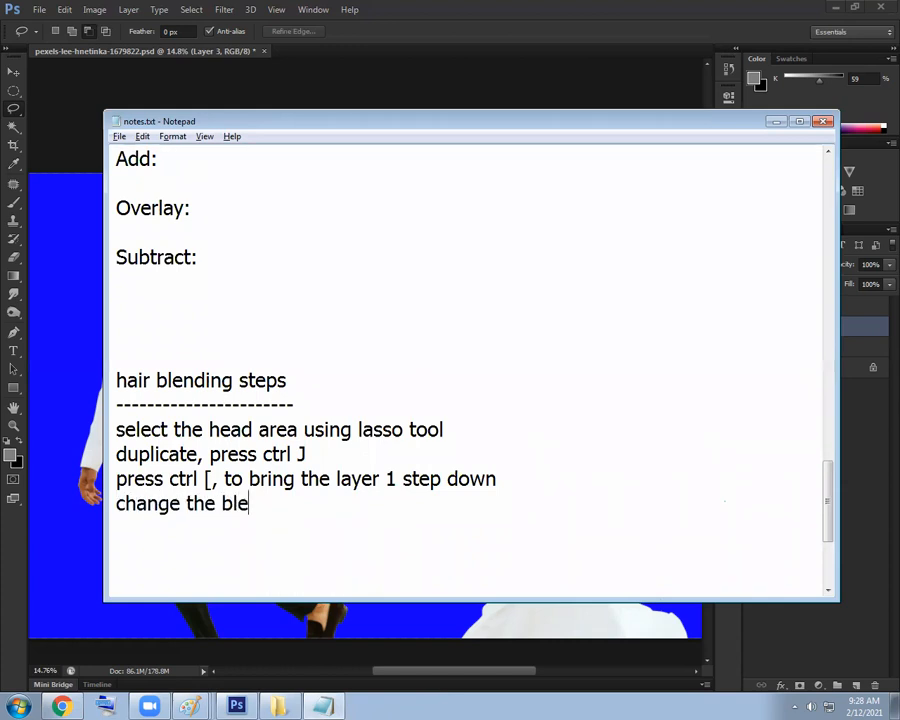
{"action": "type", "text": "nd"}
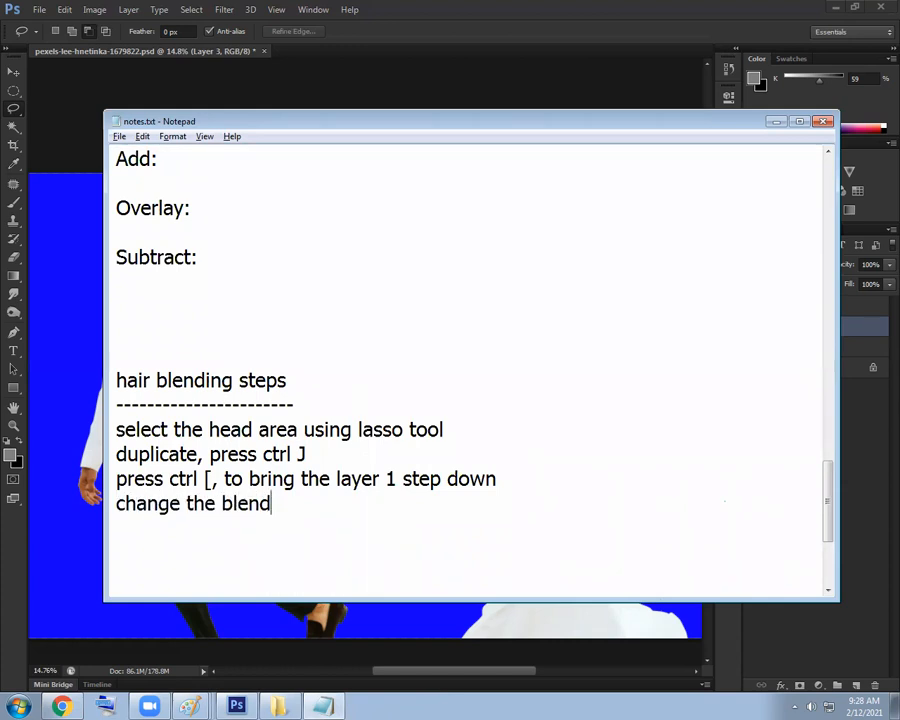
{"action": "type", "text": "ing mode to multiply"}
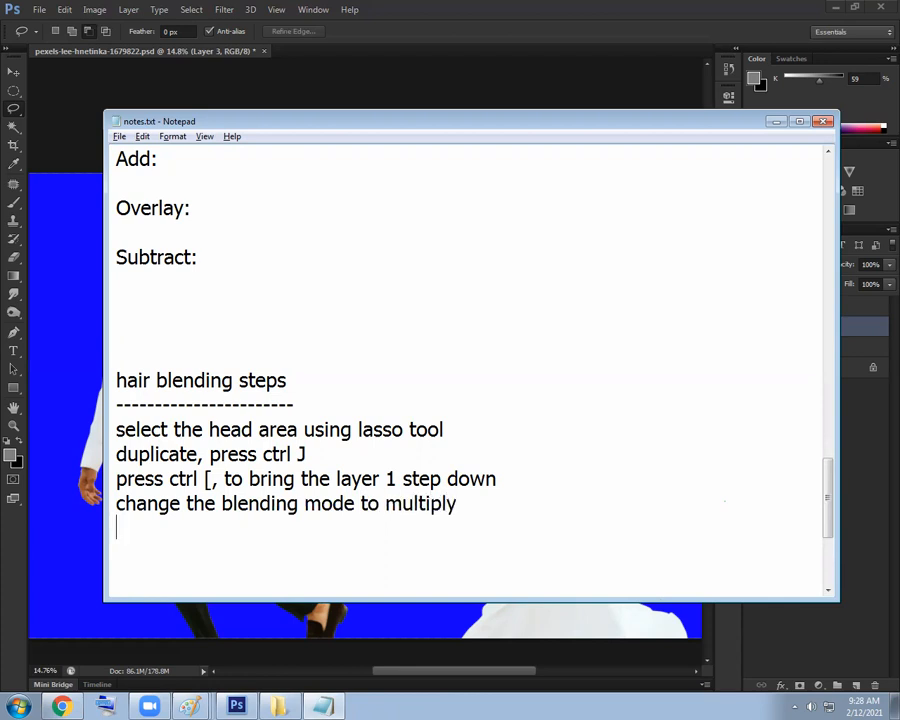
Add the note line "now select the main layer(top layer)" below the blending mode note
{"action": "key", "text": "Return"}
{"action": "type", "text": "now slee"}
{"action": "key", "text": "BackSpace"}
{"action": "key", "text": "BackSpace"}
{"action": "type", "text": "elect the main "}
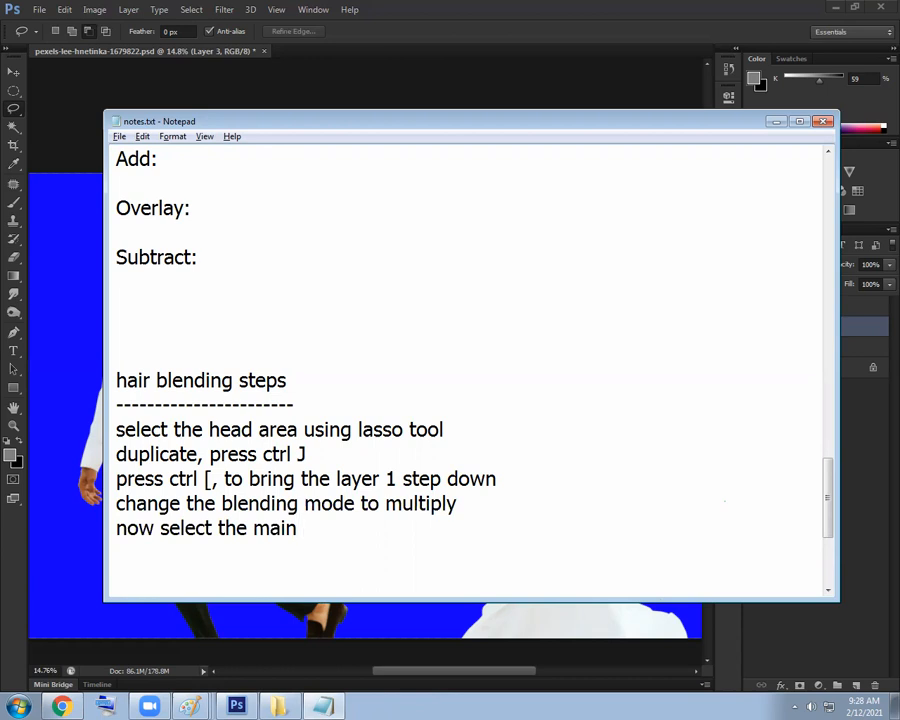
{"action": "type", "text": "layer()"}
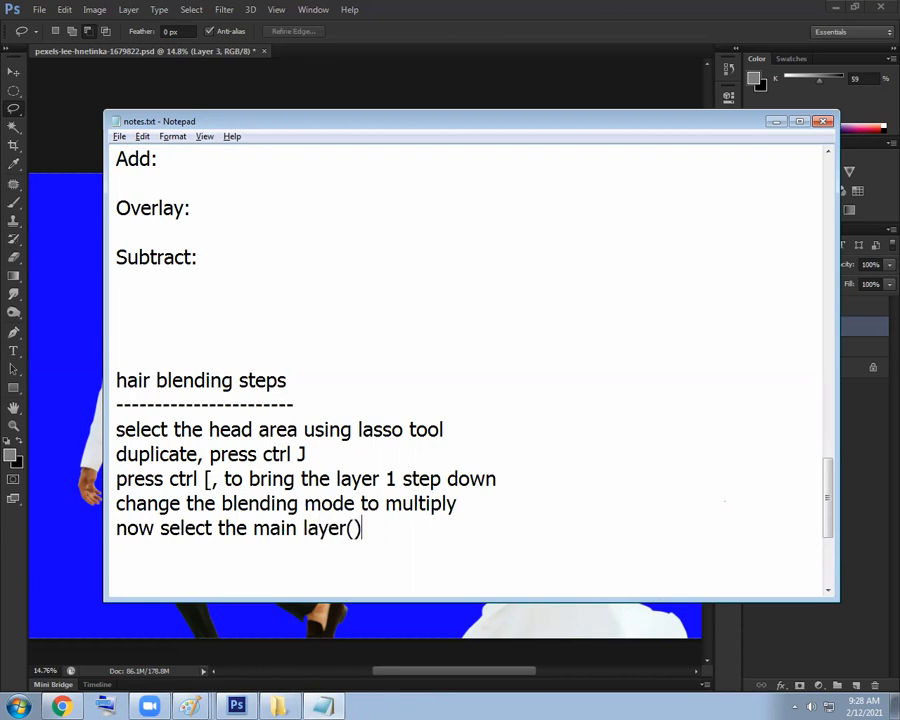
{"action": "type", "text": "top layer"}
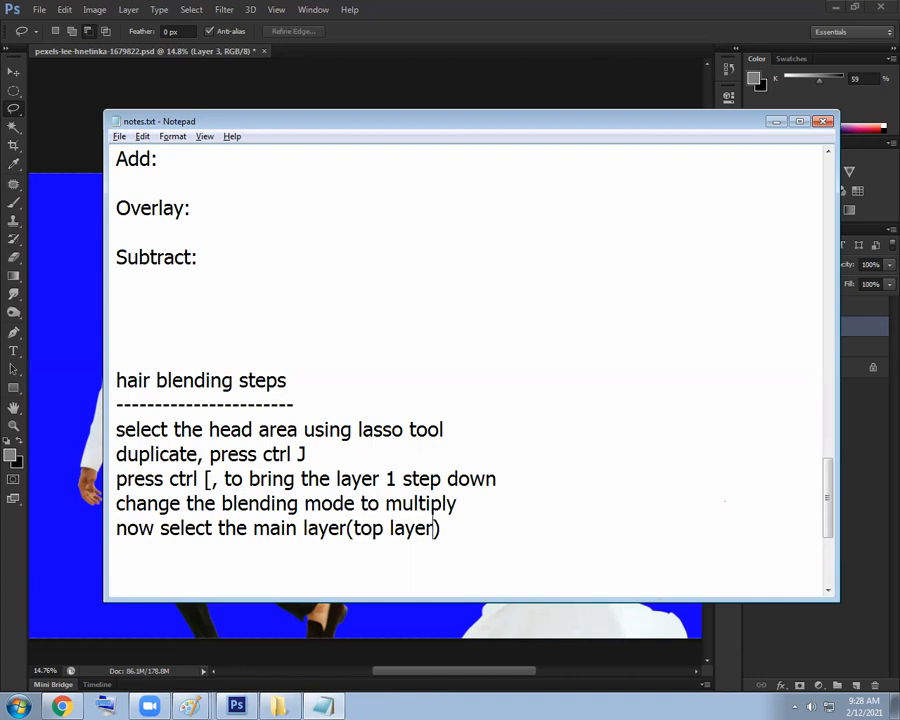
Add the note line "press E to get eraser tool" below the main layer note
{"action": "type", "text": "prees"}
{"action": "key", "text": "BackSpace"}
{"action": "key", "text": "BackSpace"}
{"action": "type", "text": "ss "}
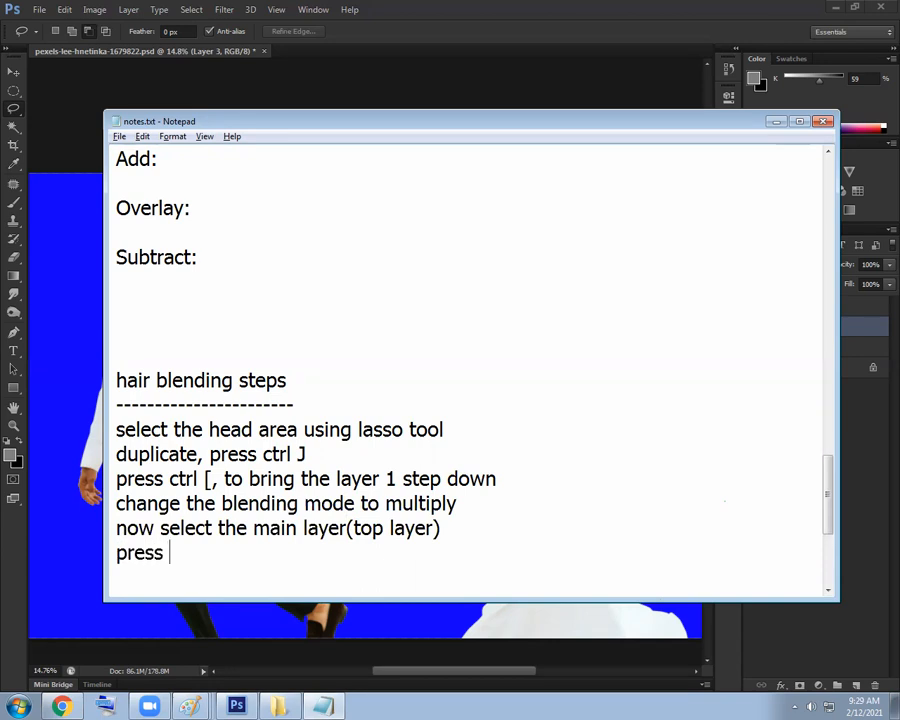
{"action": "type", "text": "E to get eraser tool"}
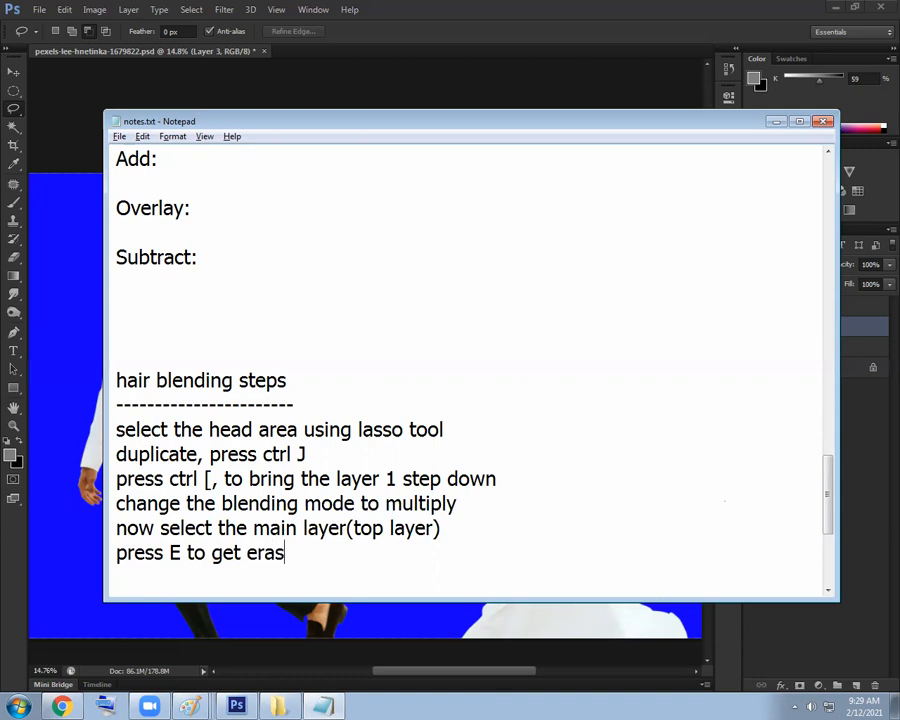
Add the note line "right click and choose soft edge eraser" below the eraser tool line
{"action": "key", "text": "Return"}
{"action": "key", "text": "Return"}
{"action": "key", "text": "Return"}
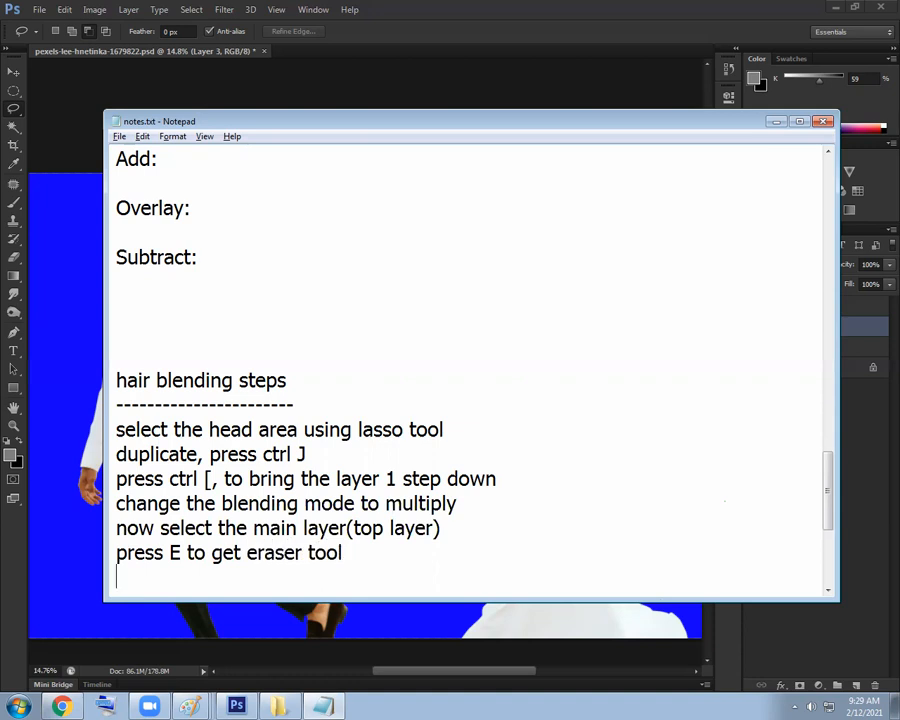
{"action": "key", "text": "BackSpace"}
{"action": "key", "text": "BackSpace"}
{"action": "type", "text": "adjus"}
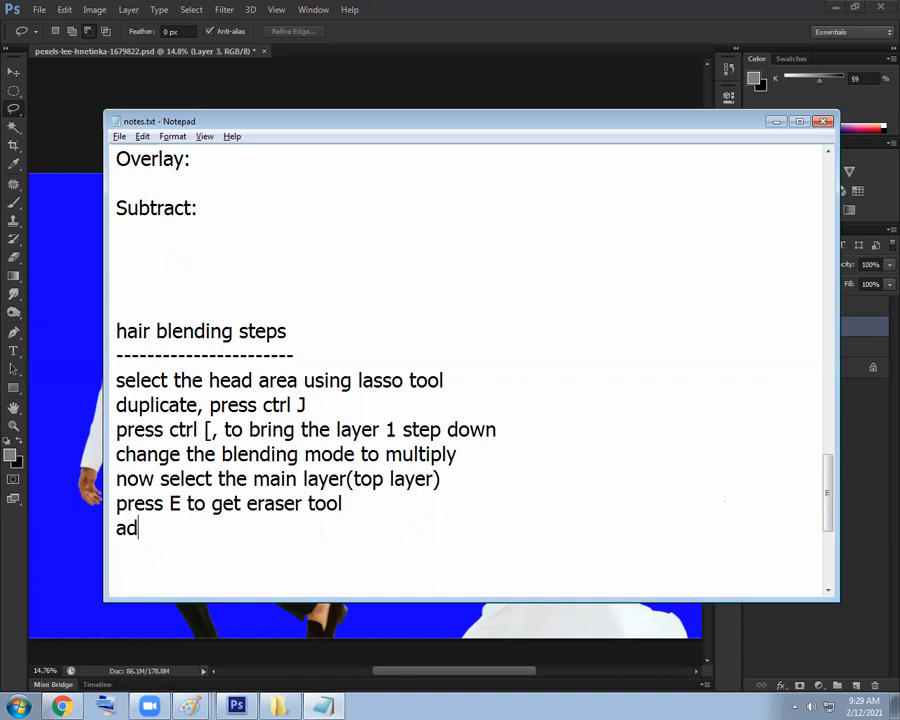
{"action": "key", "text": "BackSpace"}
{"action": "key", "text": "BackSpace"}
{"action": "key", "text": "BackSpace"}
{"action": "key", "text": "BackSpace"}
{"action": "key", "text": "BackSpace"}
{"action": "type", "text": "right click"}
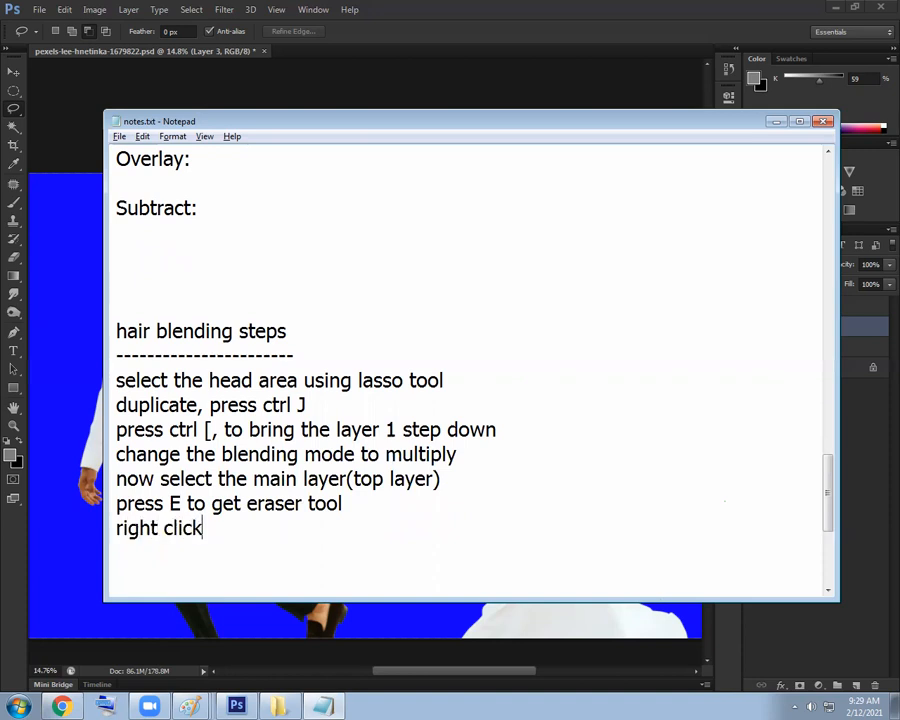
{"action": "type", "text": " to adjust the"}
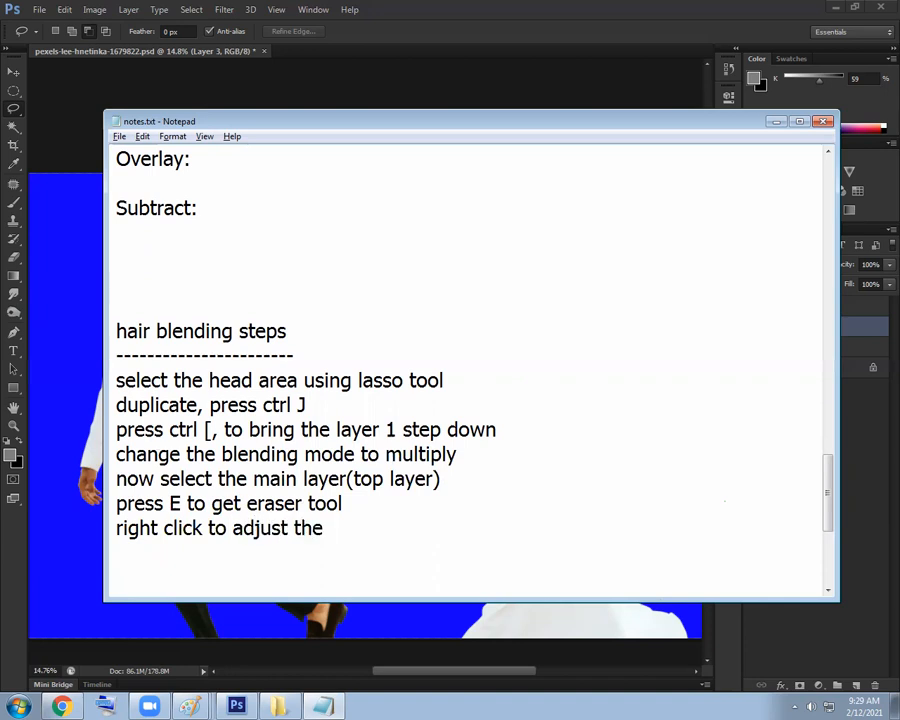
{"action": "key", "text": "BackSpace"}
{"action": "key", "text": "BackSpace"}
{"action": "key", "text": "BackSpace"}
{"action": "key", "text": "BackSpace"}
{"action": "key", "text": "BackSpace"}
{"action": "key", "text": "BackSpace"}
{"action": "key", "text": "BackSpace"}
{"action": "key", "text": "BackSpace"}
{"action": "key", "text": "BackSpace"}
{"action": "key", "text": "BackSpace"}
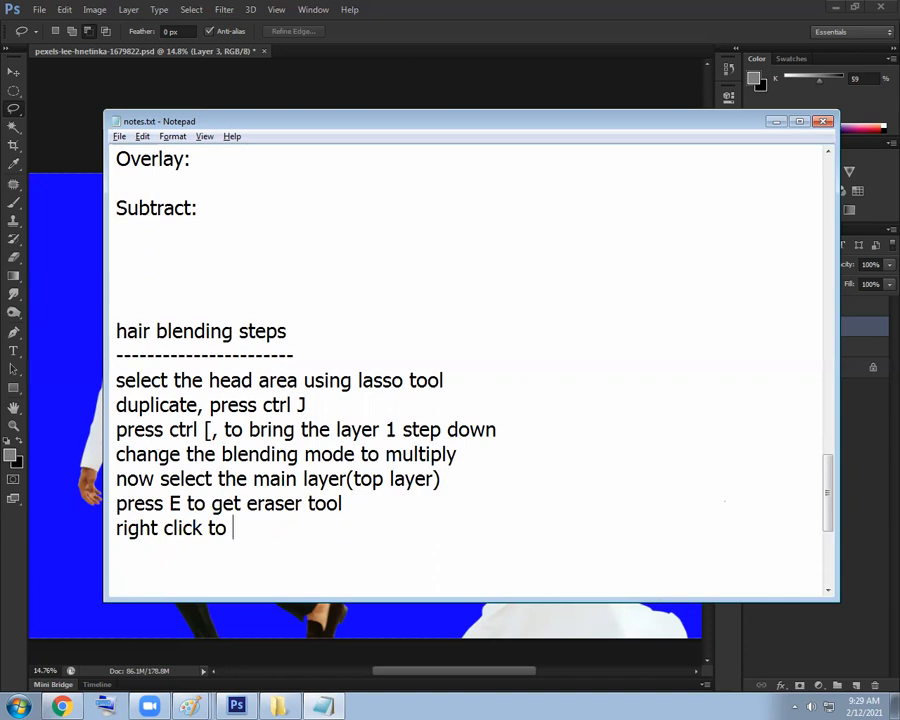
{"action": "key", "text": "BackSpace"}
{"action": "key", "text": "BackSpace"}
{"action": "key", "text": "BackSpace"}
{"action": "type", "text": "and choose "}
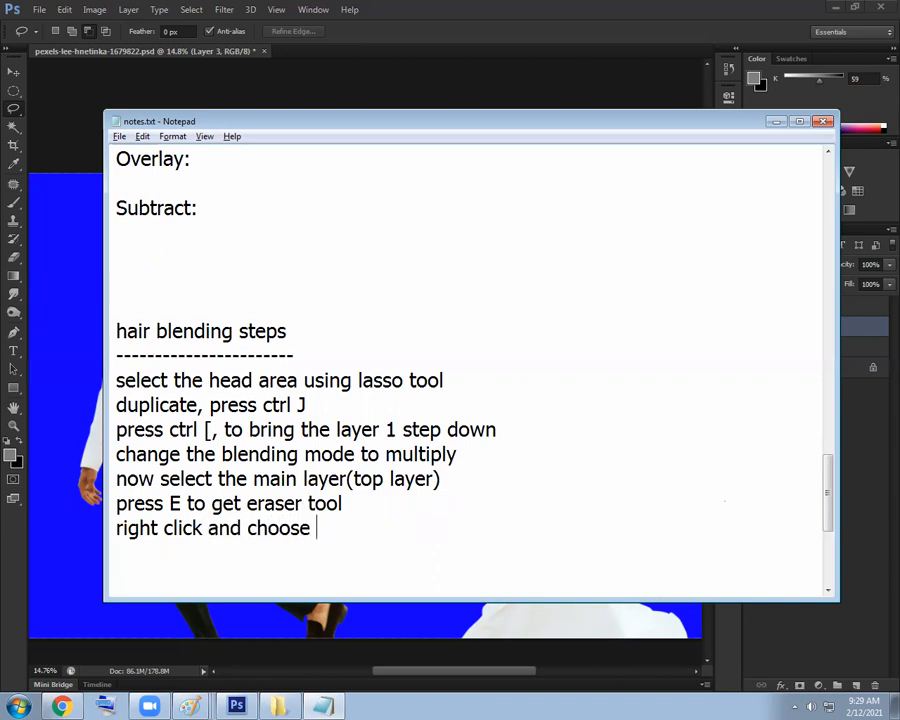
{"action": "type", "text": "soft era"}
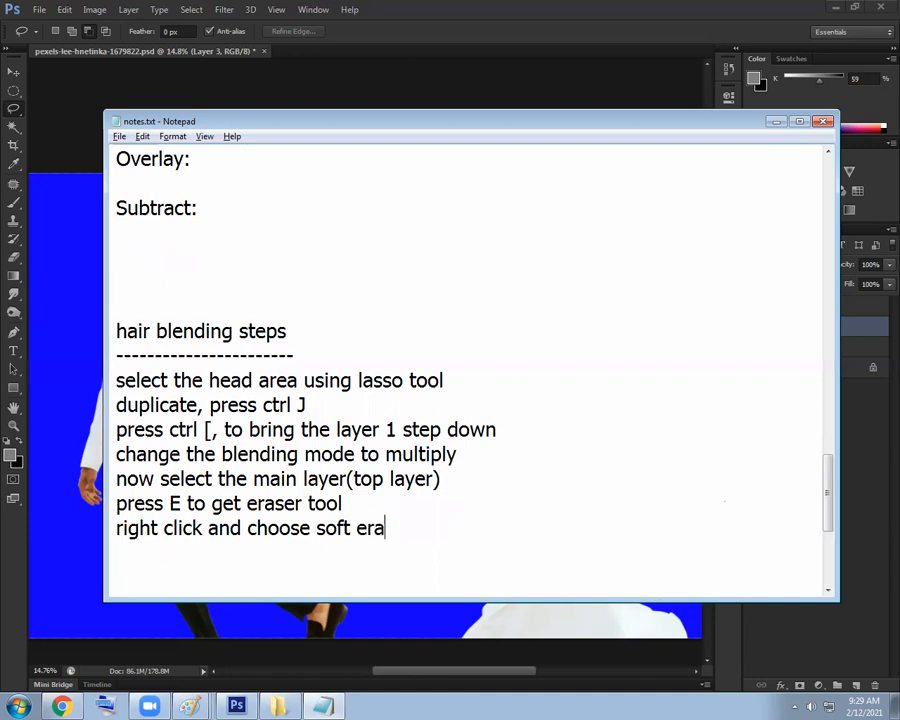
{"action": "key", "text": "BackSpace"}
{"action": "key", "text": "BackSpace"}
{"action": "type", "text": "dge eraser"}
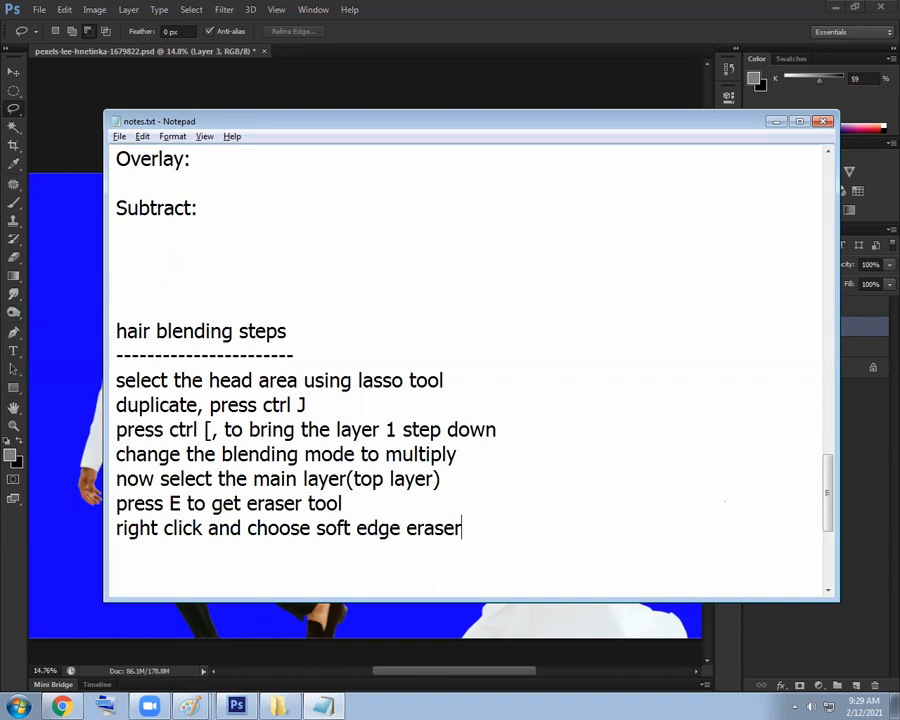
Add the note line "use [ ] keys to increase decrease the size of the eraser" below the soft edge eraser line
{"action": "type", "text": "use [ ] "}
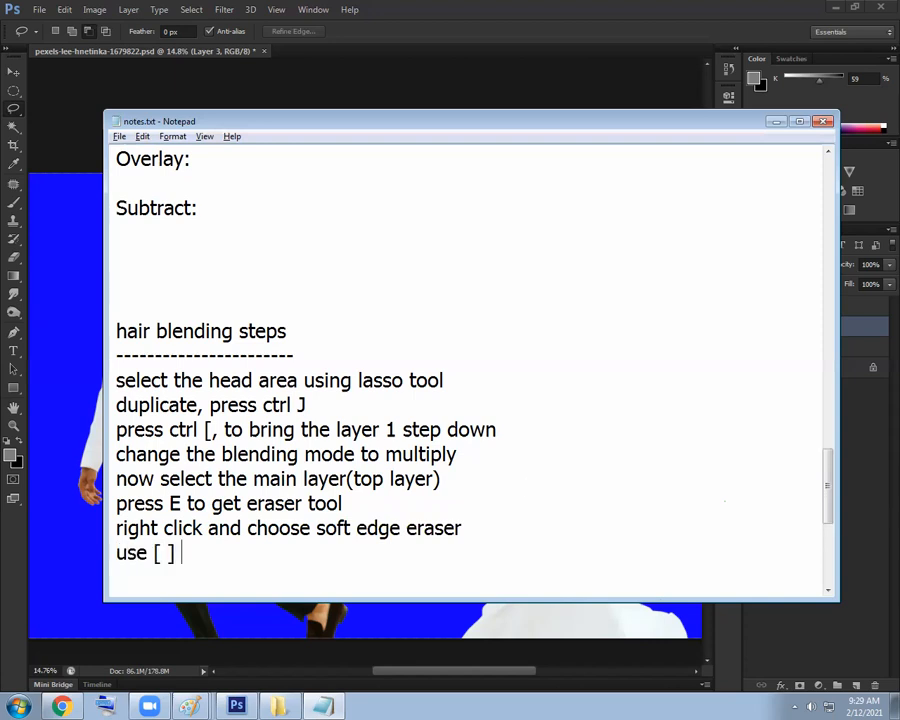
{"action": "type", "text": "keys to increase"}
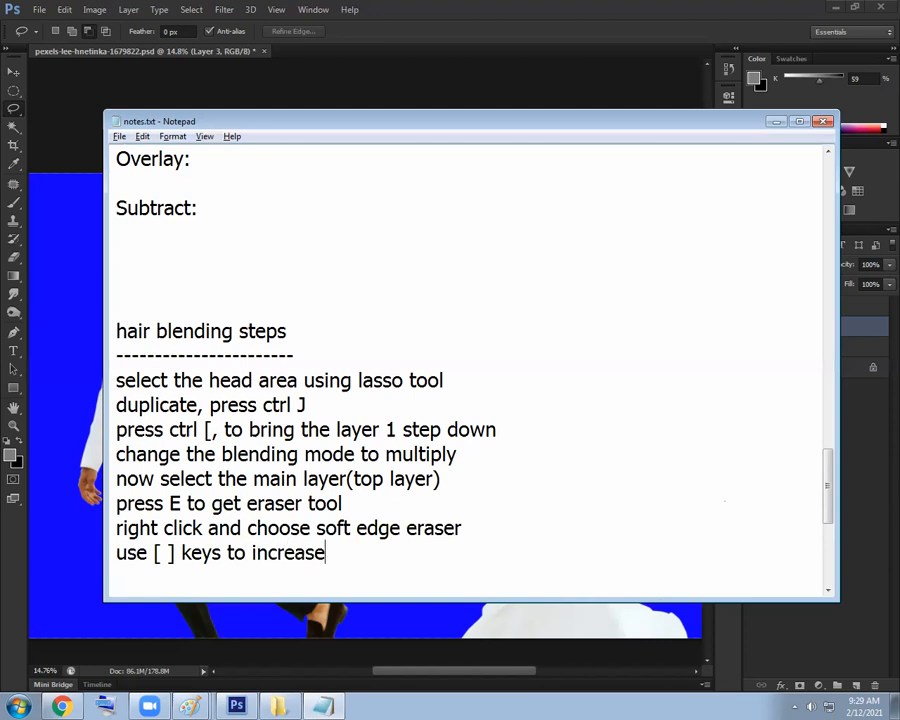
{"action": "type", "text": " de"}
{"action": "type", "text": "cress"}
{"action": "type", "text": "e th"}
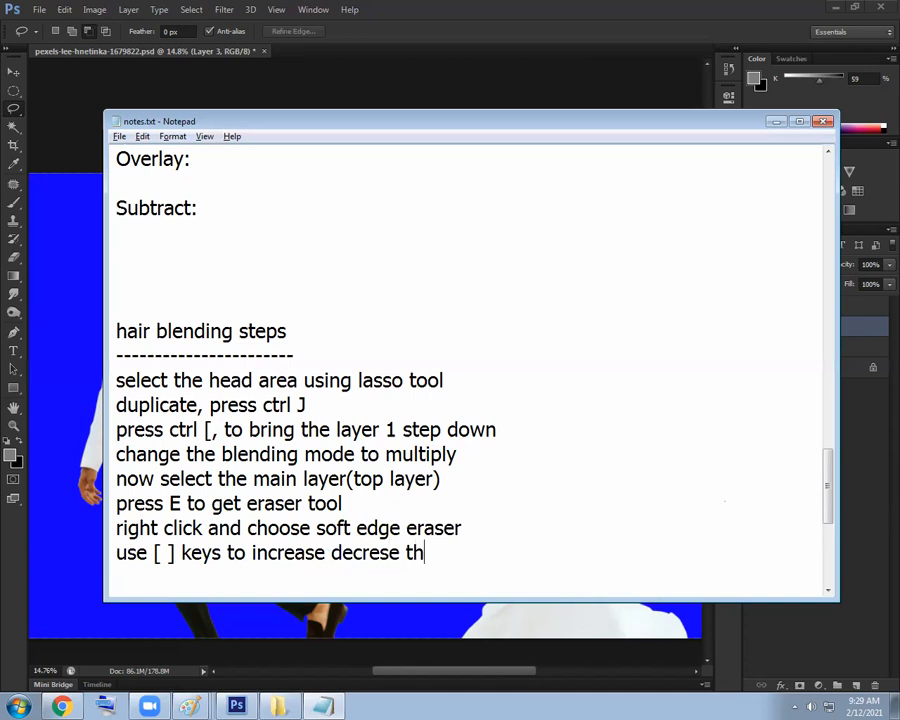
{"action": "key", "text": "BackSpace"}
{"action": "key", "text": "BackSpace"}
{"action": "key", "text": "BackSpace"}
{"action": "key", "text": "BackSpace"}
{"action": "type", "text": "a"}
{"action": "key", "text": "BackSpace"}
{"action": "key", "text": "BackSpace"}
{"action": "type", "text": "ase the "}
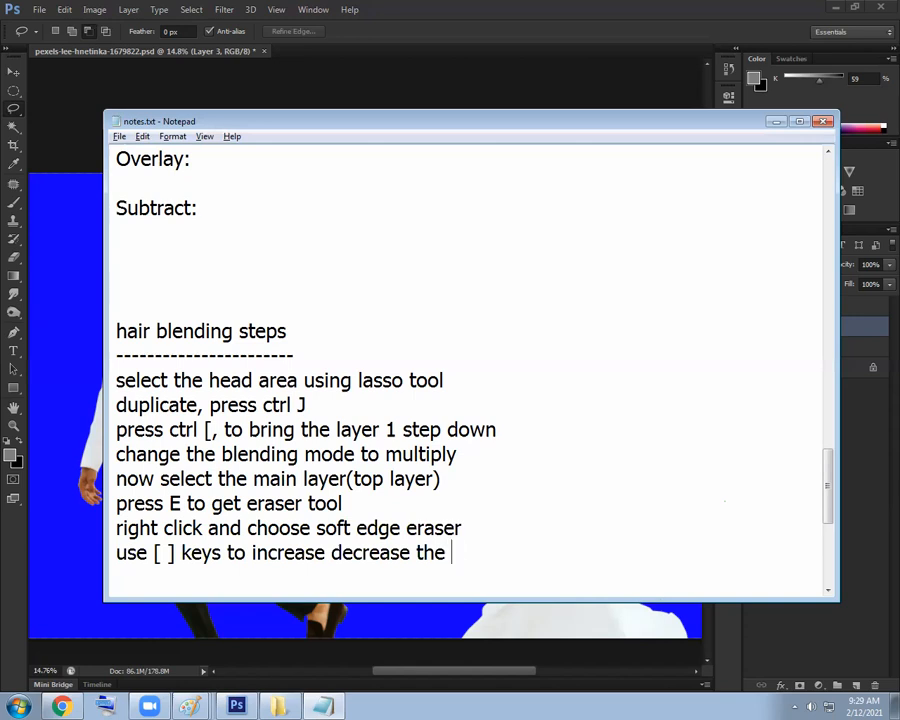
{"action": "type", "text": "size of the eraser"}
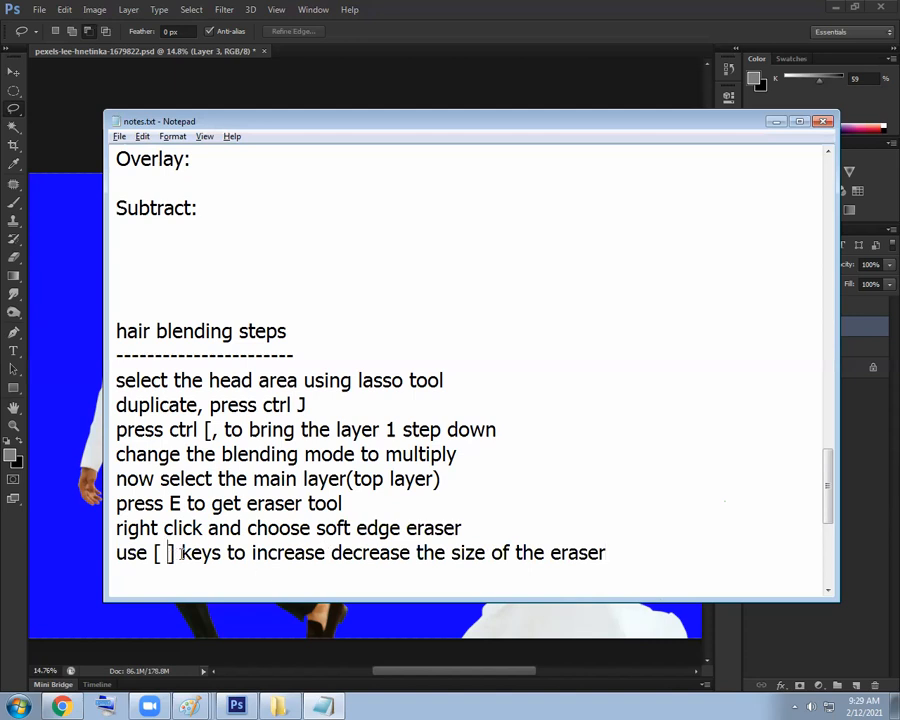
Insert the word "or" between the two brackets and between "increase" and "decrease" in the last note line
{"action": "type", "text": "or"}
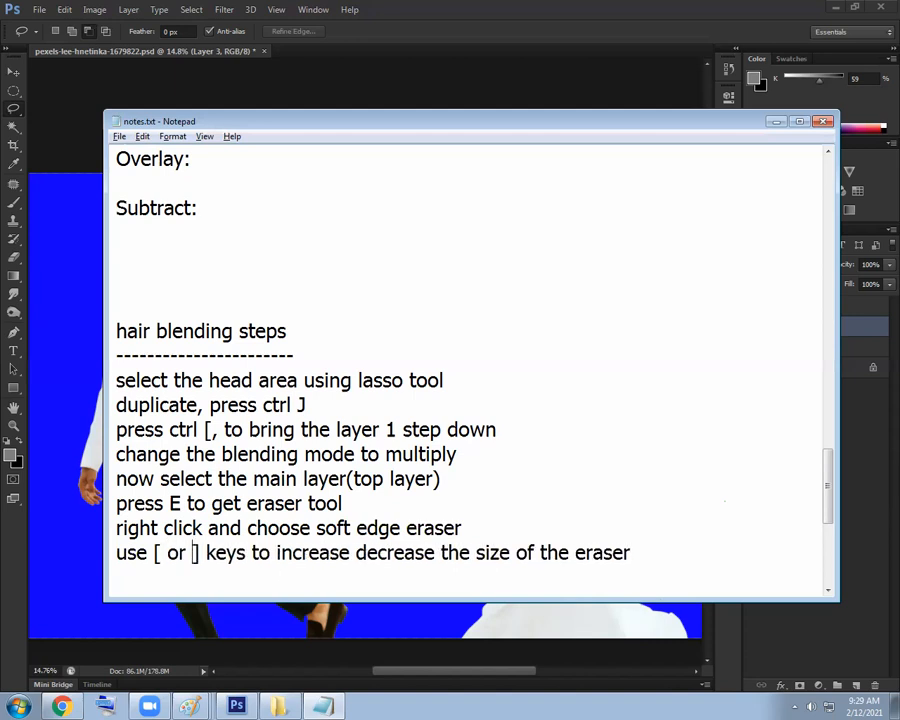
{"action": "left_click", "coordinate": [351, 552]}
{"action": "type", "text": "or"}
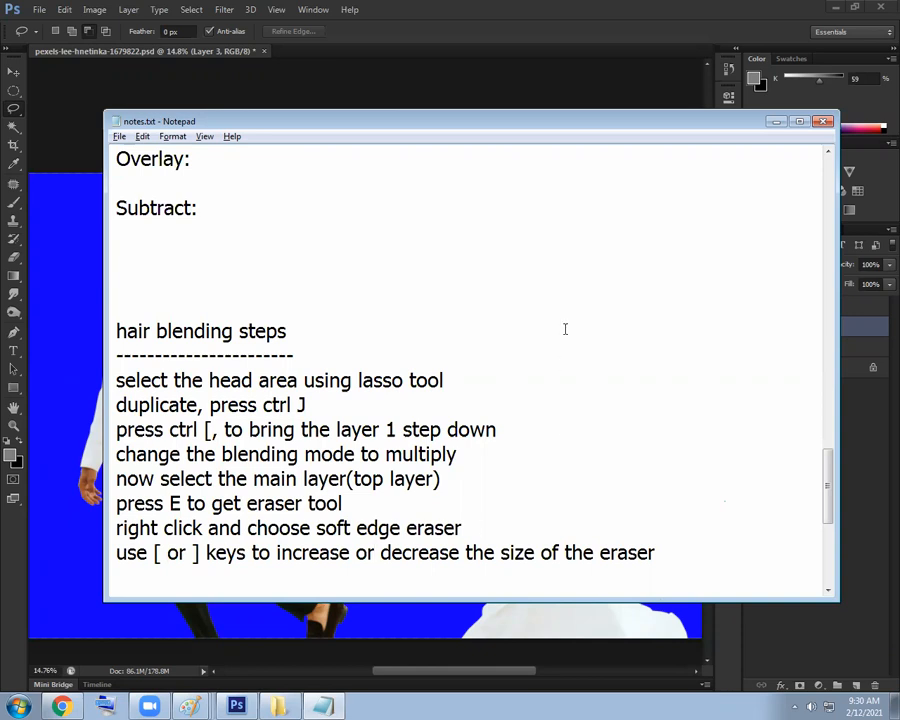
Switch to Photoshop, select Layer 1 and set the Eraser Tool to the soft round 0% hardness brush
{"action": "left_click", "coordinate": [586, 16]}
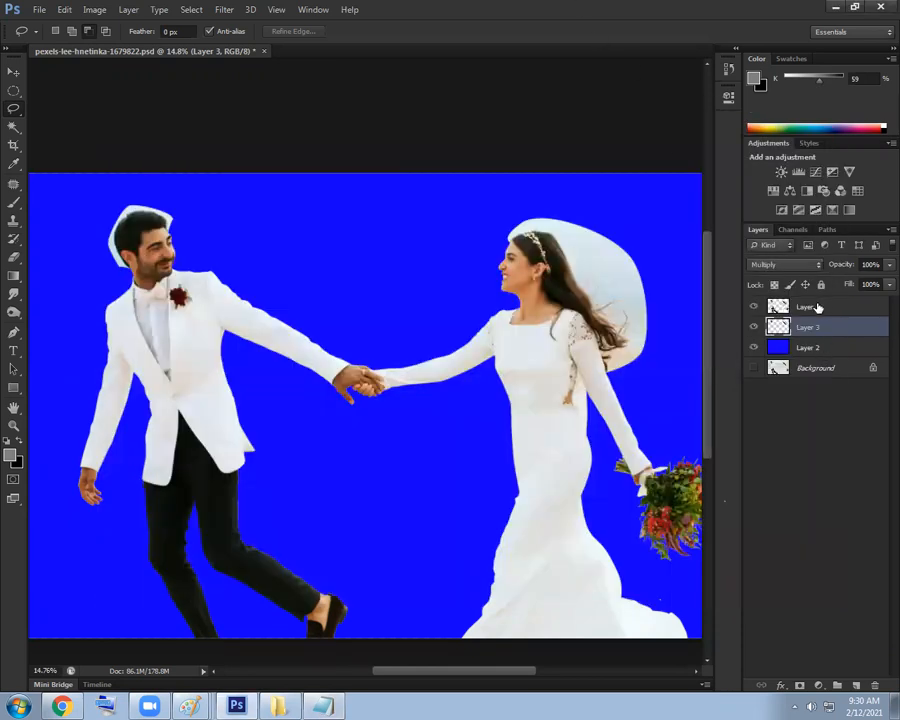
{"action": "left_click", "coordinate": [818, 307]}
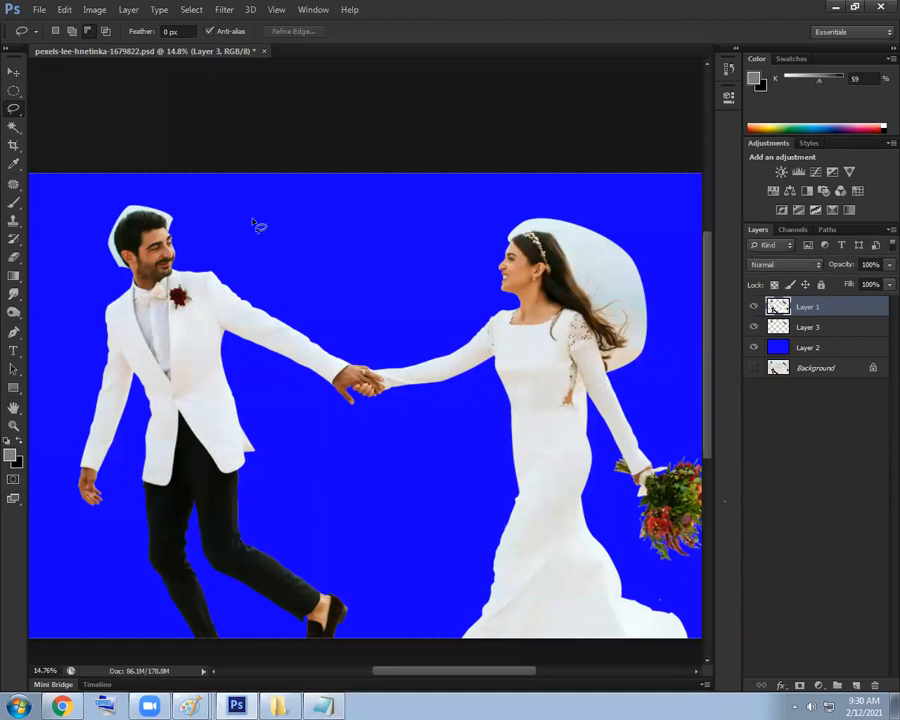
{"action": "left_click", "coordinate": [13, 257]}
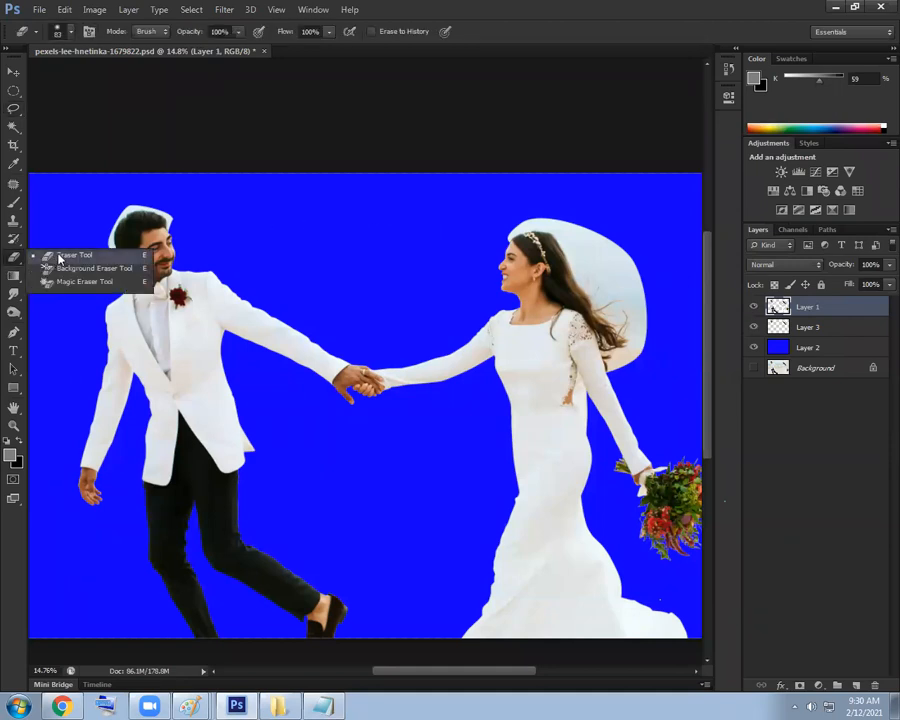
{"action": "left_click", "coordinate": [58, 253]}
{"action": "right_click", "coordinate": [376, 236]}
{"action": "left_click", "coordinate": [403, 334]}
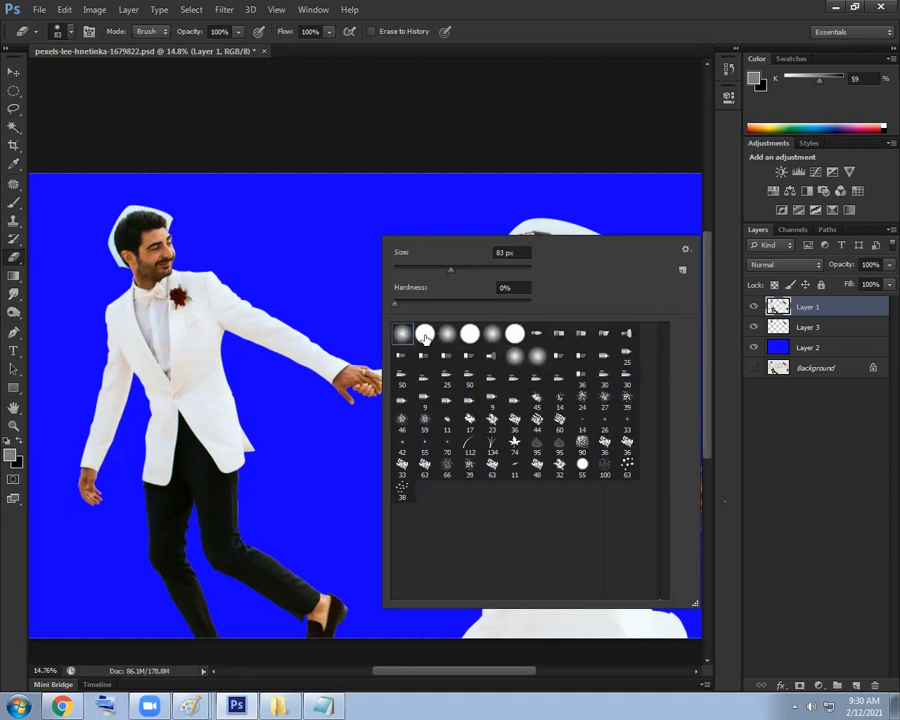
{"action": "left_click", "coordinate": [554, 192]}
Erase the pale backdrop in front of the bride's hairline on Layer 1 with the 83 px soft eraser
{"action": "mouse_move", "coordinate": [575, 229]}
{"action": "left_mouse_down"}
{"action": "mouse_move", "coordinate": [622, 286]}
{"action": "mouse_move", "coordinate": [522, 290]}
{"action": "mouse_move", "coordinate": [528, 307]}
{"action": "left_mouse_up"}
{"action": "left_click_drag", "start_coordinate": [484, 261], "coordinate": [448, 251]}
{"action": "left_click_drag", "start_coordinate": [448, 251], "coordinate": [532, 263]}
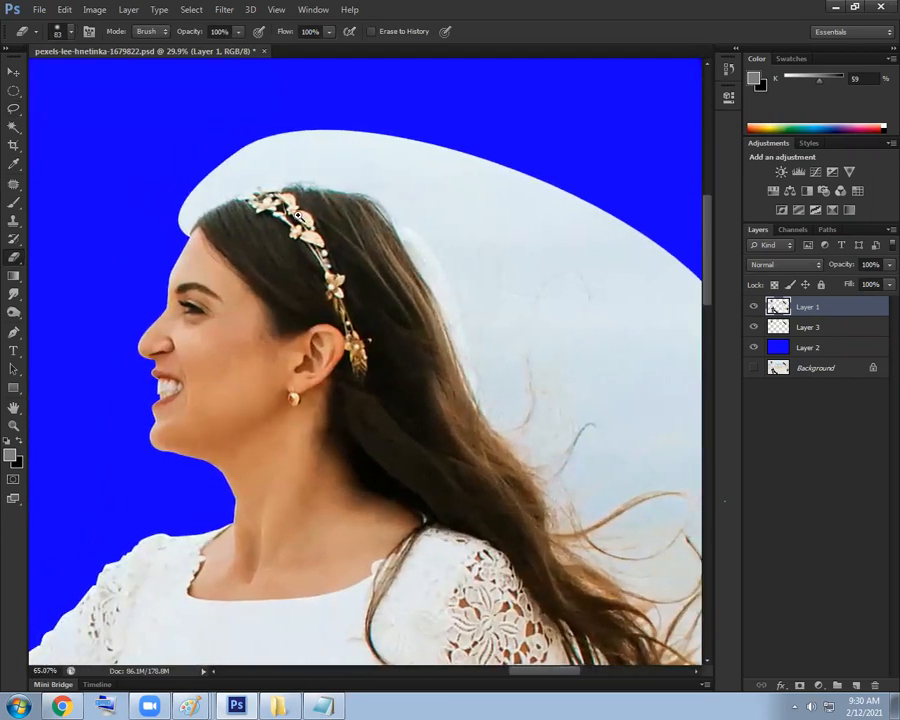
{"action": "left_click_drag", "start_coordinate": [285, 191], "coordinate": [350, 225]}
{"action": "left_click_drag", "start_coordinate": [105, 229], "coordinate": [303, 241]}
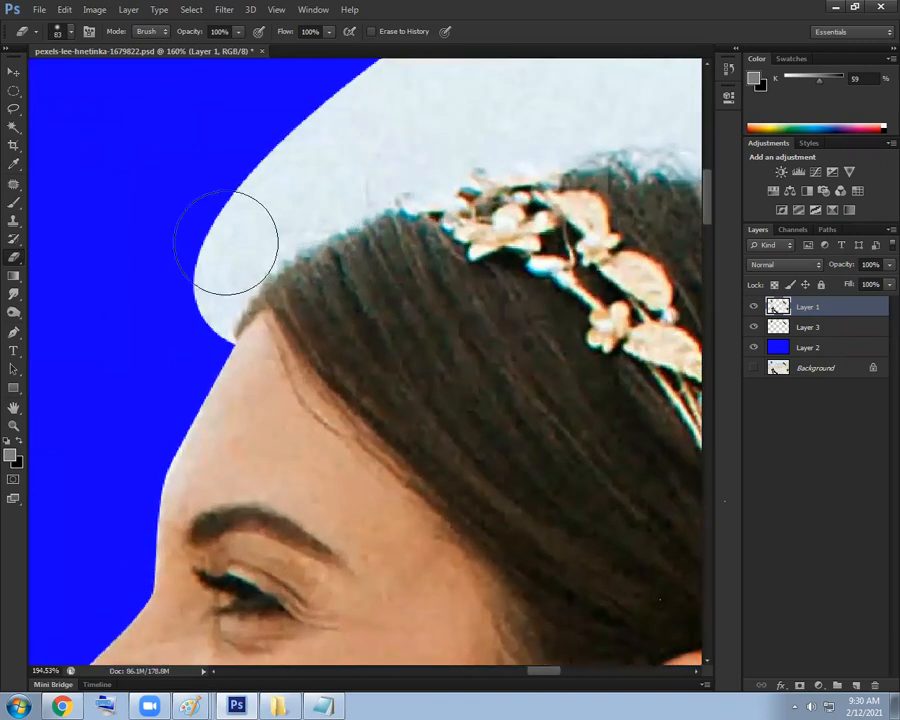
{"action": "mouse_move", "coordinate": [175, 311]}
{"action": "left_mouse_down"}
{"action": "mouse_move", "coordinate": [230, 209]}
{"action": "mouse_move", "coordinate": [203, 273]}
{"action": "mouse_move", "coordinate": [211, 237]}
{"action": "left_mouse_up"}
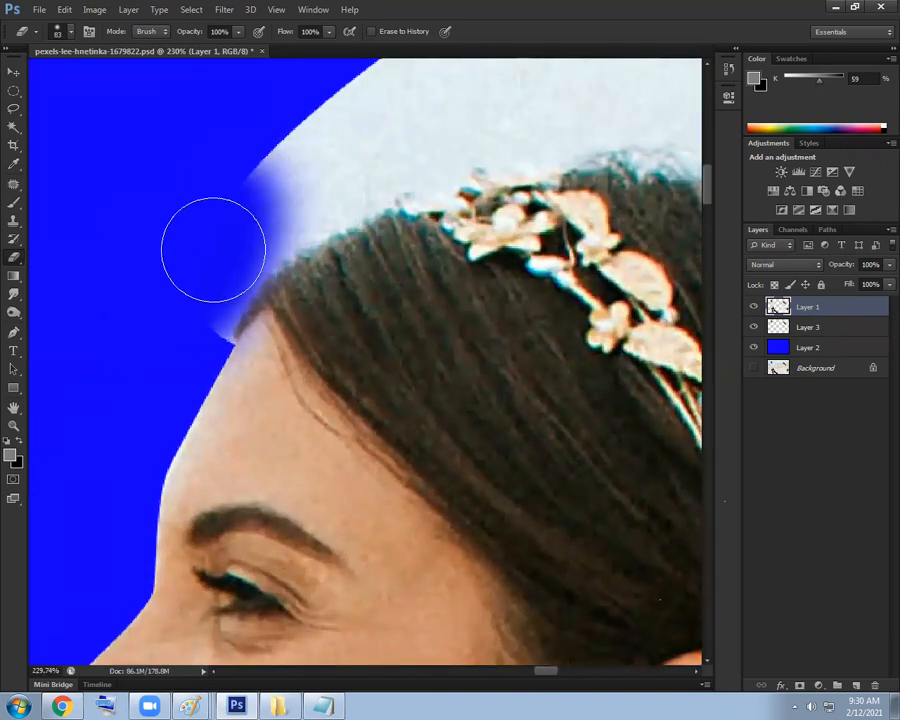
Reduce the eraser size and erase the remaining backdrop sliver where the bride's forehead meets her hair
{"action": "key", "text": "bracketleft"}
{"action": "key", "text": "bracketleft"}
{"action": "key", "text": "bracketleft"}
{"action": "key", "text": "bracketleft"}
{"action": "key", "text": "bracketleft"}
{"action": "key", "text": "bracketleft"}
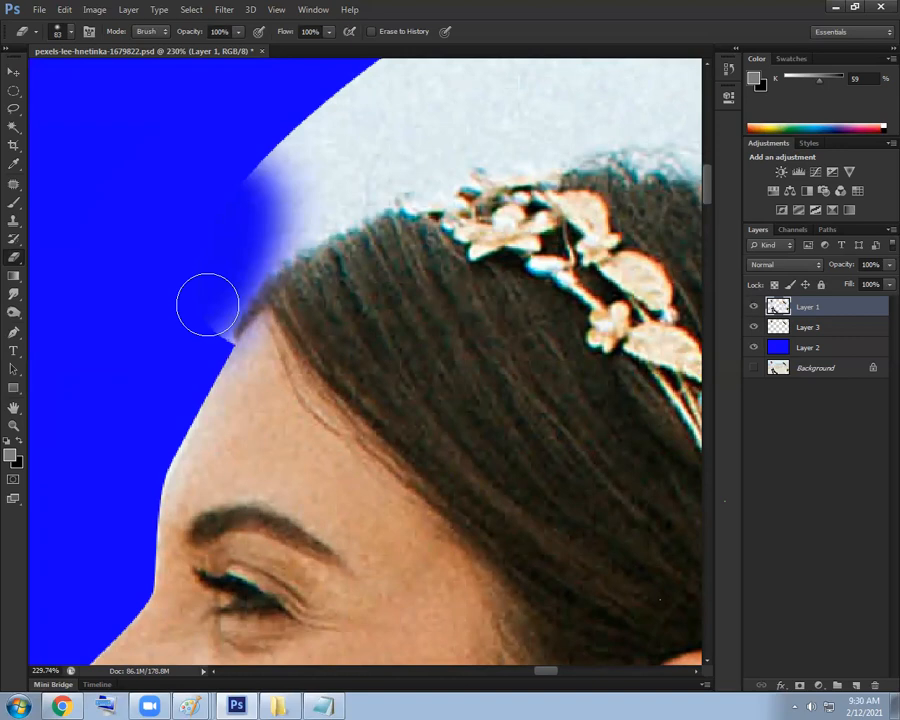
{"action": "key", "text": "bracketleft"}
{"action": "key", "text": "bracketleft"}
{"action": "key", "text": "bracketleft"}
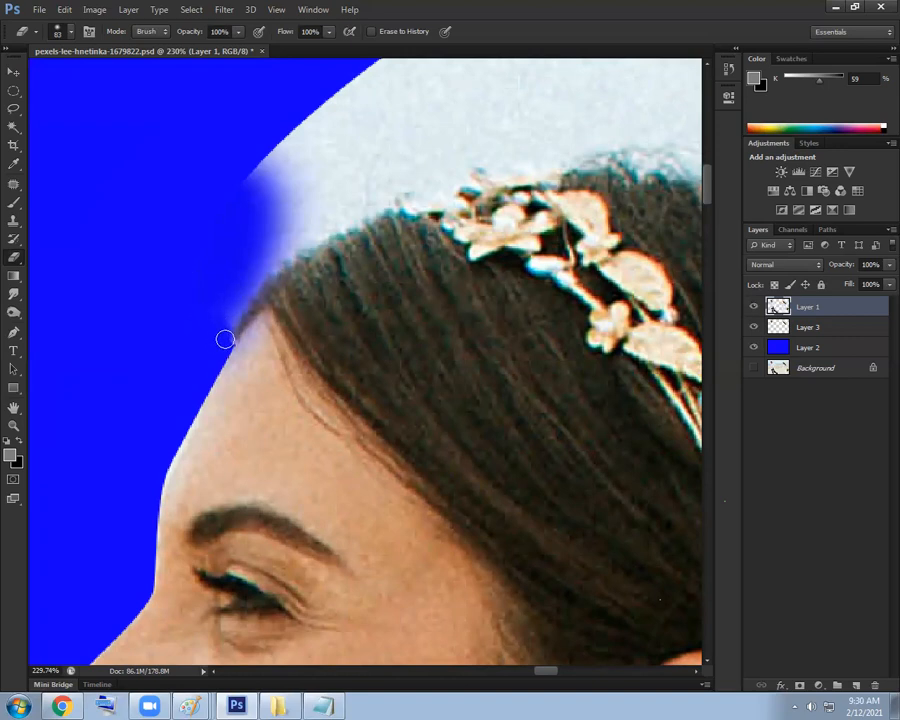
{"action": "key", "text": "bracketright"}
{"action": "key", "text": "bracketright"}
{"action": "left_click_drag", "start_coordinate": [227, 341], "coordinate": [232, 273]}
Enlarge the soft eraser to 80 px in stages and erase the pale backdrop above the bride's headband
{"action": "key", "text": "bracketright"}
{"action": "key", "text": "bracketright"}
{"action": "key", "text": "bracketright"}
{"action": "mouse_move", "coordinate": [262, 206]}
{"action": "left_mouse_down"}
{"action": "mouse_move", "coordinate": [313, 117]}
{"action": "mouse_move", "coordinate": [260, 218]}
{"action": "mouse_move", "coordinate": [300, 212]}
{"action": "mouse_move", "coordinate": [472, 141]}
{"action": "mouse_move", "coordinate": [361, 186]}
{"action": "mouse_move", "coordinate": [360, 222]}
{"action": "mouse_move", "coordinate": [438, 176]}
{"action": "left_mouse_up"}
{"action": "key", "text": "bracketright"}
{"action": "scroll", "coordinate": [363, 183], "scroll_direction": "down", "scroll_amount": 5}
{"action": "key", "text": "bracketright"}
{"action": "key", "text": "bracketright"}
{"action": "key", "text": "bracketright"}
{"action": "key", "text": "bracketright"}
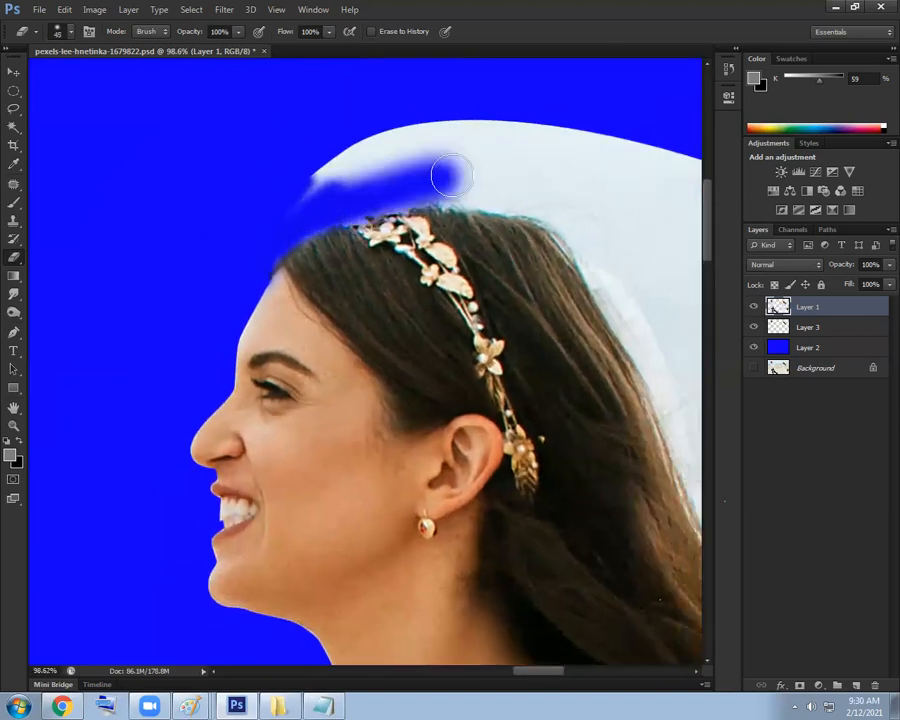
{"action": "mouse_move", "coordinate": [386, 192]}
{"action": "left_mouse_down"}
{"action": "mouse_move", "coordinate": [301, 171]}
{"action": "mouse_move", "coordinate": [319, 153]}
{"action": "mouse_move", "coordinate": [299, 181]}
{"action": "mouse_move", "coordinate": [323, 164]}
{"action": "mouse_move", "coordinate": [460, 127]}
{"action": "mouse_move", "coordinate": [562, 141]}
{"action": "left_mouse_up"}
{"action": "mouse_move", "coordinate": [467, 164]}
{"action": "left_mouse_down"}
{"action": "mouse_move", "coordinate": [390, 145]}
{"action": "mouse_move", "coordinate": [414, 133]}
{"action": "mouse_move", "coordinate": [550, 143]}
{"action": "mouse_move", "coordinate": [474, 157]}
{"action": "mouse_move", "coordinate": [416, 149]}
{"action": "left_mouse_up"}
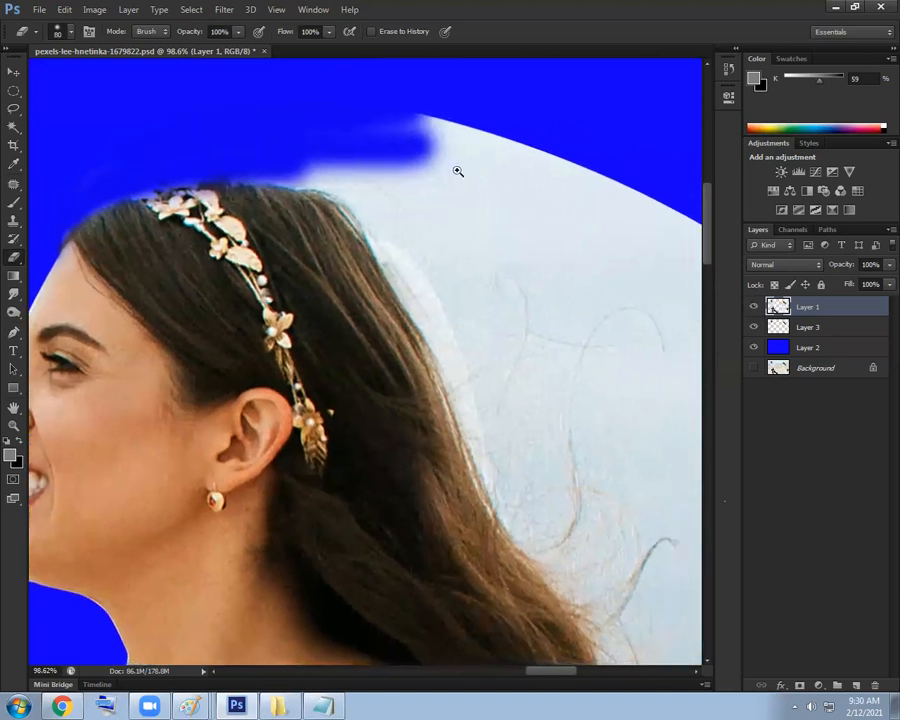
{"action": "left_click_drag", "start_coordinate": [484, 185], "coordinate": [427, 165]}
Enlarge the eraser further and erase the pale backdrop over the crown and behind the bride's head
{"action": "key", "text": "bracketright"}
{"action": "key", "text": "bracketright"}
{"action": "key", "text": "bracketright"}
{"action": "key", "text": "bracketright"}
{"action": "key", "text": "bracketright"}
{"action": "mouse_move", "coordinate": [319, 145]}
{"action": "left_mouse_down"}
{"action": "mouse_move", "coordinate": [406, 165]}
{"action": "mouse_move", "coordinate": [438, 191]}
{"action": "mouse_move", "coordinate": [432, 161]}
{"action": "mouse_move", "coordinate": [466, 141]}
{"action": "mouse_move", "coordinate": [565, 236]}
{"action": "mouse_move", "coordinate": [502, 241]}
{"action": "mouse_move", "coordinate": [383, 197]}
{"action": "left_mouse_up"}
{"action": "mouse_move", "coordinate": [452, 163]}
{"action": "left_mouse_down"}
{"action": "mouse_move", "coordinate": [563, 245]}
{"action": "mouse_move", "coordinate": [527, 222]}
{"action": "mouse_move", "coordinate": [517, 226]}
{"action": "mouse_move", "coordinate": [546, 224]}
{"action": "mouse_move", "coordinate": [566, 268]}
{"action": "mouse_move", "coordinate": [539, 254]}
{"action": "mouse_move", "coordinate": [595, 370]}
{"action": "left_mouse_up"}
Adjust the eraser size and erase the pale backdrop around the bride's flowing hair down to its loose ends
{"action": "key", "text": "bracketright"}
{"action": "key", "text": "bracketright"}
{"action": "key", "text": "bracketright"}
{"action": "key", "text": "bracketright"}
{"action": "key", "text": "bracketright"}
{"action": "key", "text": "bracketright"}
{"action": "key", "text": "bracketright"}
{"action": "key", "text": "bracketright"}
{"action": "key", "text": "bracketleft"}
{"action": "key", "text": "bracketleft"}
{"action": "key", "text": "bracketleft"}
{"action": "key", "text": "bracketleft"}
{"action": "key", "text": "bracketleft"}
{"action": "mouse_move", "coordinate": [411, 177]}
{"action": "left_mouse_down"}
{"action": "mouse_move", "coordinate": [457, 276]}
{"action": "mouse_move", "coordinate": [392, 173]}
{"action": "mouse_move", "coordinate": [462, 306]}
{"action": "mouse_move", "coordinate": [469, 282]}
{"action": "mouse_move", "coordinate": [562, 421]}
{"action": "mouse_move", "coordinate": [564, 404]}
{"action": "mouse_move", "coordinate": [578, 451]}
{"action": "mouse_move", "coordinate": [571, 461]}
{"action": "mouse_move", "coordinate": [523, 436]}
{"action": "mouse_move", "coordinate": [543, 461]}
{"action": "mouse_move", "coordinate": [546, 487]}
{"action": "mouse_move", "coordinate": [550, 435]}
{"action": "left_mouse_up"}
{"action": "mouse_move", "coordinate": [490, 469]}
{"action": "left_mouse_down"}
{"action": "mouse_move", "coordinate": [534, 533]}
{"action": "mouse_move", "coordinate": [504, 436]}
{"action": "mouse_move", "coordinate": [529, 459]}
{"action": "left_mouse_up"}
{"action": "key", "text": "bracketleft"}
{"action": "key", "text": "bracketleft"}
{"action": "key", "text": "bracketleft"}
Outline the leftover backdrop and hair ends beside the bride's sleeve with a closed Pen tool path
{"action": "key", "text": "p"}
{"action": "scroll", "coordinate": [431, 512], "scroll_direction": "up", "scroll_amount": 1}
{"action": "left_click", "coordinate": [424, 508]}
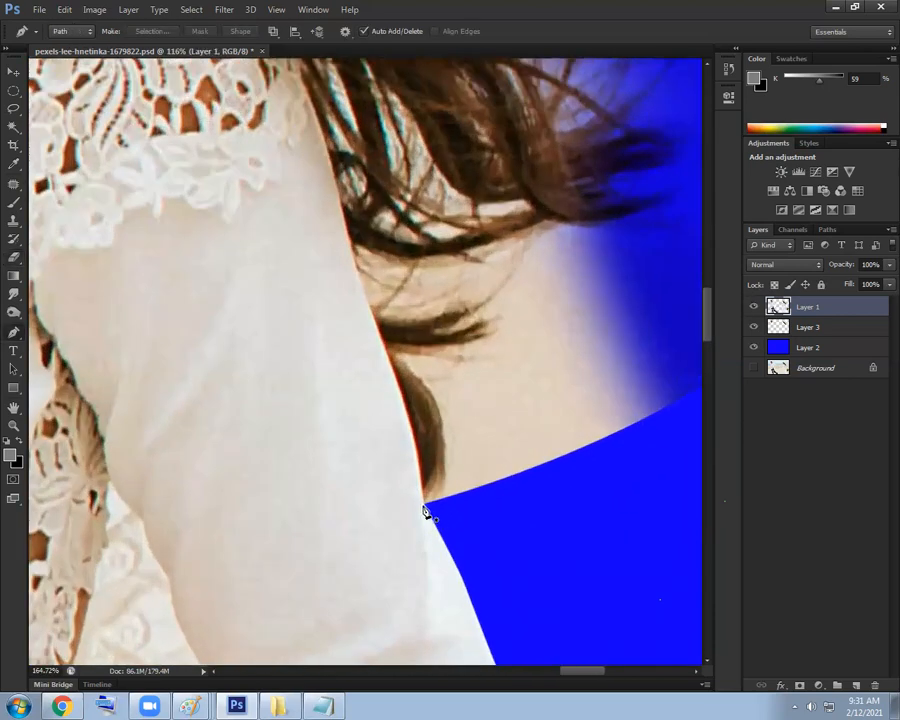
{"action": "left_click_drag", "start_coordinate": [409, 423], "coordinate": [406, 411]}
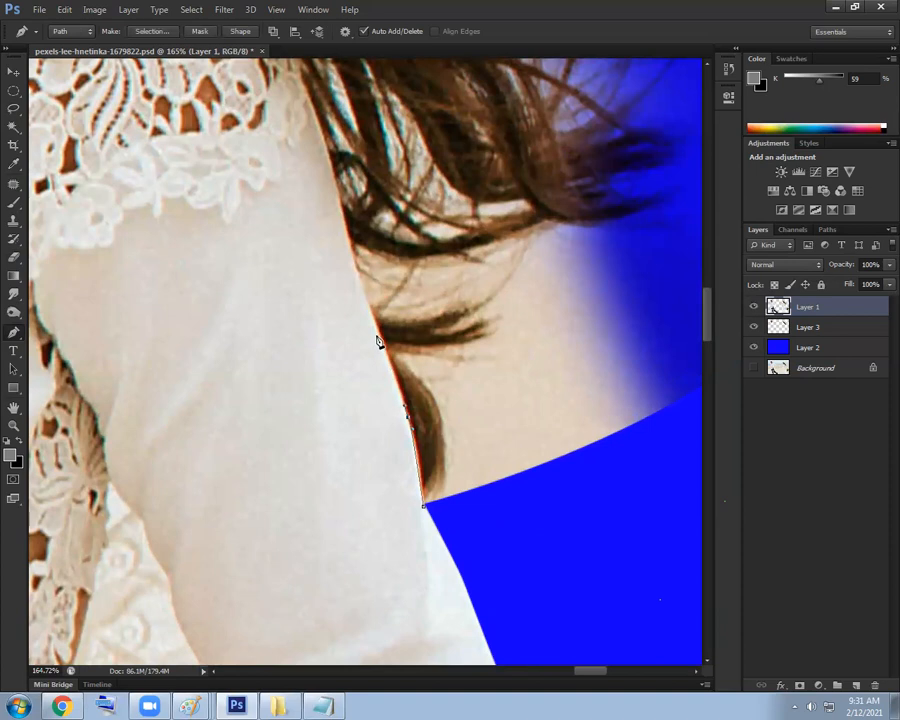
{"action": "left_click_drag", "start_coordinate": [372, 311], "coordinate": [403, 446]}
{"action": "left_click", "coordinate": [402, 446]}
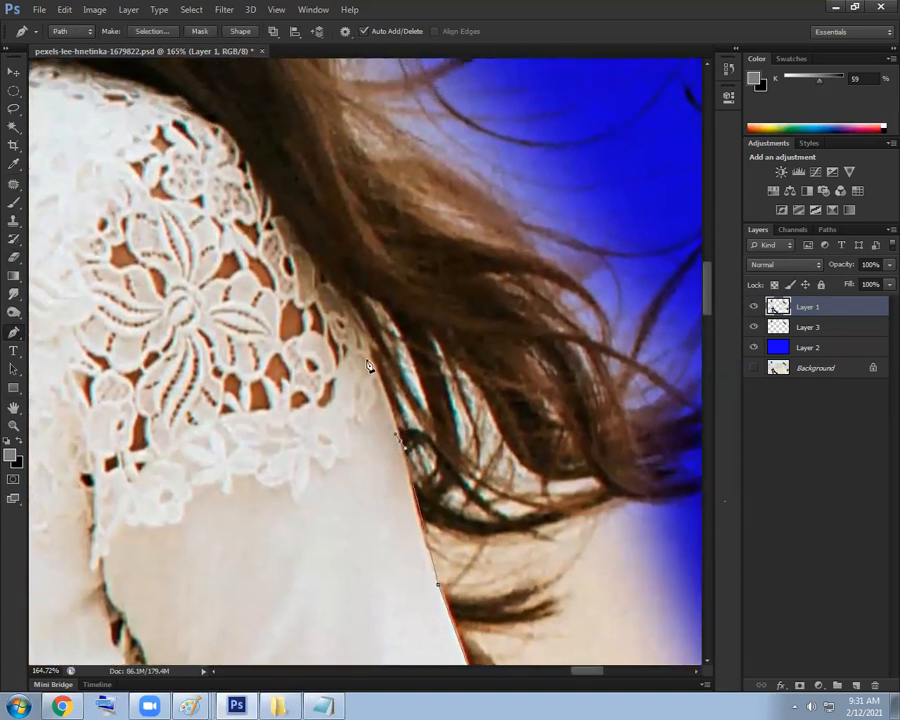
{"action": "scroll", "coordinate": [410, 260], "scroll_direction": "down", "scroll_amount": 3}
{"action": "left_click_drag", "start_coordinate": [411, 260], "coordinate": [418, 323]}
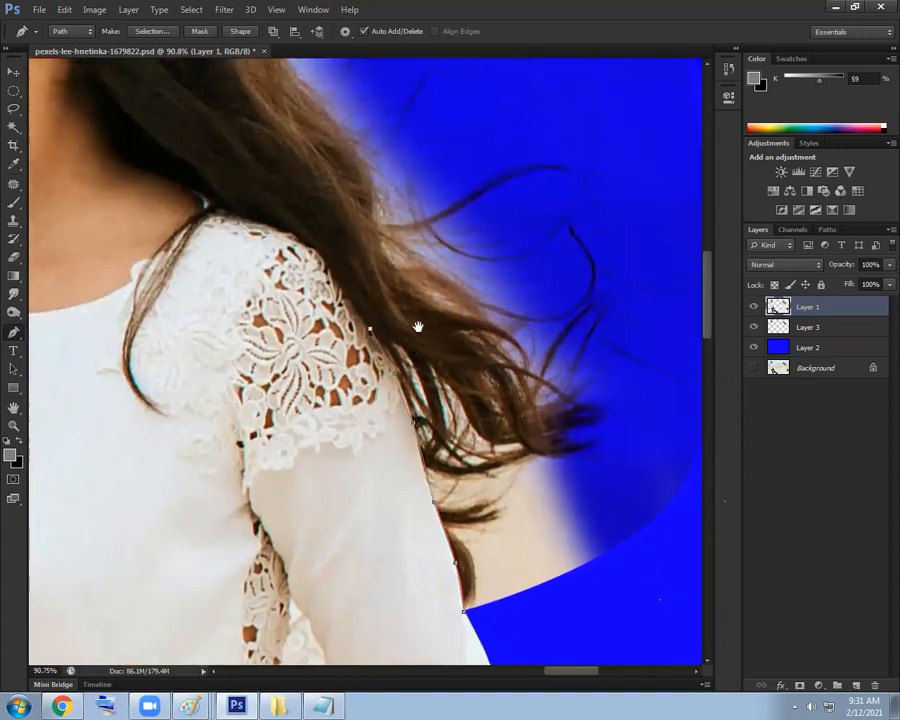
{"action": "left_click", "coordinate": [460, 360], "text": "alt"}
{"action": "left_click_drag", "start_coordinate": [618, 545], "coordinate": [619, 553]}
{"action": "left_click_drag", "start_coordinate": [557, 597], "coordinate": [554, 598]}
{"action": "left_click", "coordinate": [463, 577]}
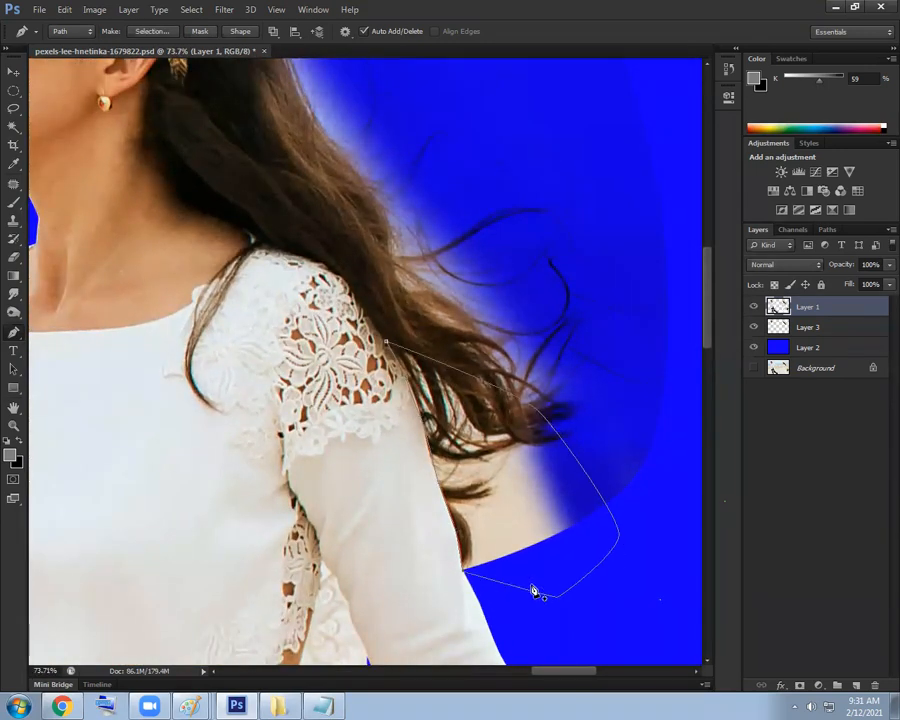
Try clearing the outlined area from Layer 1 as a selection, save the file, undo the deletion and deselect
{"action": "key", "text": "ctrl+Return"}
{"action": "key", "text": "Delete"}
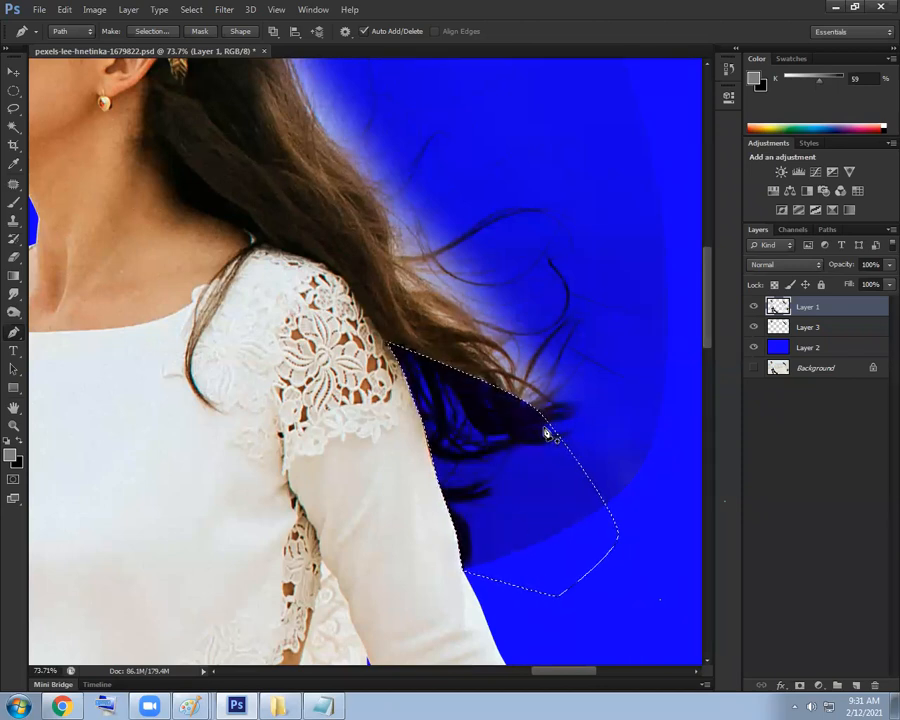
{"action": "key", "text": "ctrl+s"}
{"action": "key", "text": "ctrl+z"}
{"action": "key", "text": "ctrl+d"}
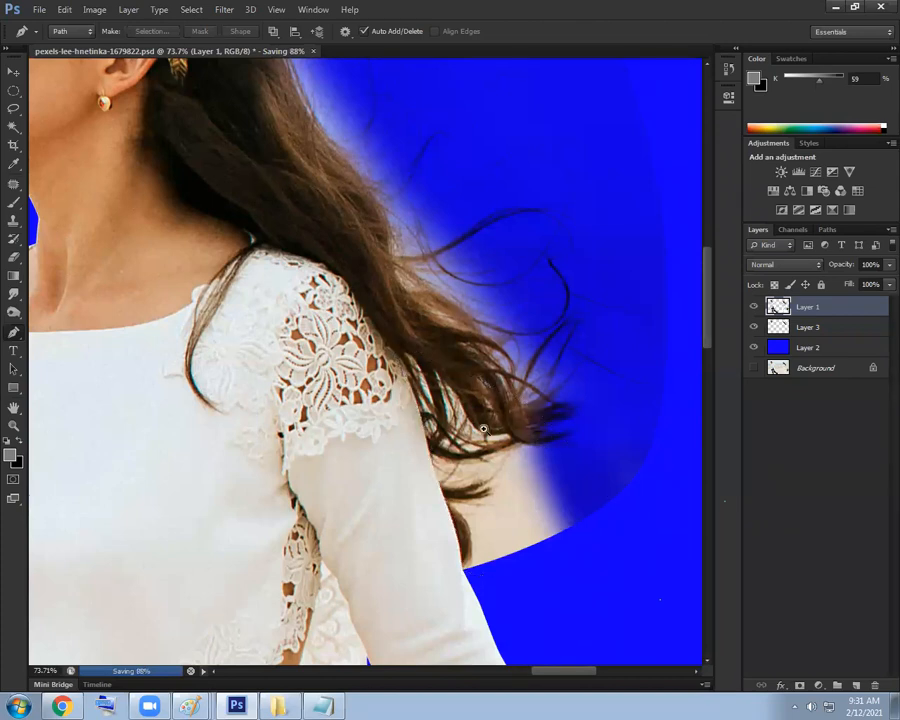
Shrink the eraser and erase the pale backdrop showing between the hair strands beside the lace sleeve
{"action": "scroll", "coordinate": [505, 455], "scroll_direction": "up", "scroll_amount": 3}
{"action": "key", "text": "e"}
{"action": "key", "text": "bracketleft"}
{"action": "key", "text": "bracketleft"}
{"action": "key", "text": "bracketleft"}
{"action": "key", "text": "bracketleft"}
{"action": "key", "text": "bracketleft"}
{"action": "key", "text": "bracketleft"}
{"action": "mouse_move", "coordinate": [425, 371]}
{"action": "left_mouse_down"}
{"action": "mouse_move", "coordinate": [494, 466]}
{"action": "mouse_move", "coordinate": [490, 454]}
{"action": "mouse_move", "coordinate": [523, 448]}
{"action": "mouse_move", "coordinate": [511, 451]}
{"action": "mouse_move", "coordinate": [606, 459]}
{"action": "mouse_move", "coordinate": [518, 482]}
{"action": "mouse_move", "coordinate": [460, 455]}
{"action": "mouse_move", "coordinate": [393, 364]}
{"action": "left_mouse_up"}
{"action": "mouse_move", "coordinate": [379, 325]}
{"action": "left_mouse_down"}
{"action": "mouse_move", "coordinate": [439, 478]}
{"action": "mouse_move", "coordinate": [431, 440]}
{"action": "mouse_move", "coordinate": [483, 484]}
{"action": "left_mouse_up"}
Adjust the eraser size and erase the remaining backdrop below the loose hair ends, down along the sleeve's outer edge
{"action": "key", "text": "bracketright"}
{"action": "key", "text": "bracketright"}
{"action": "key", "text": "bracketright"}
{"action": "key", "text": "bracketright"}
{"action": "key", "text": "bracketright"}
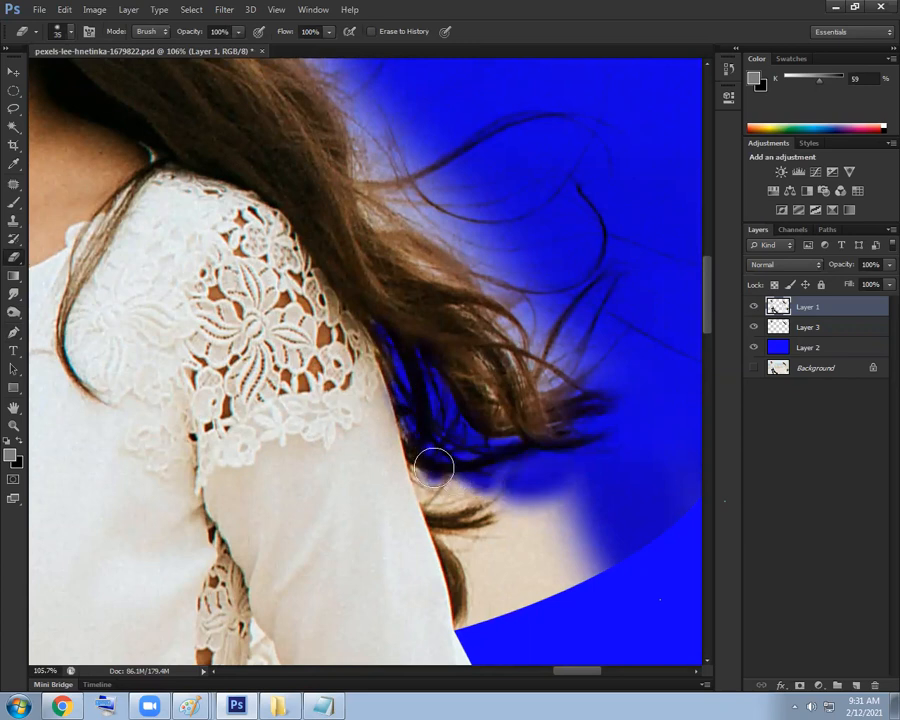
{"action": "scroll", "coordinate": [440, 463], "scroll_direction": "up", "scroll_amount": 3}
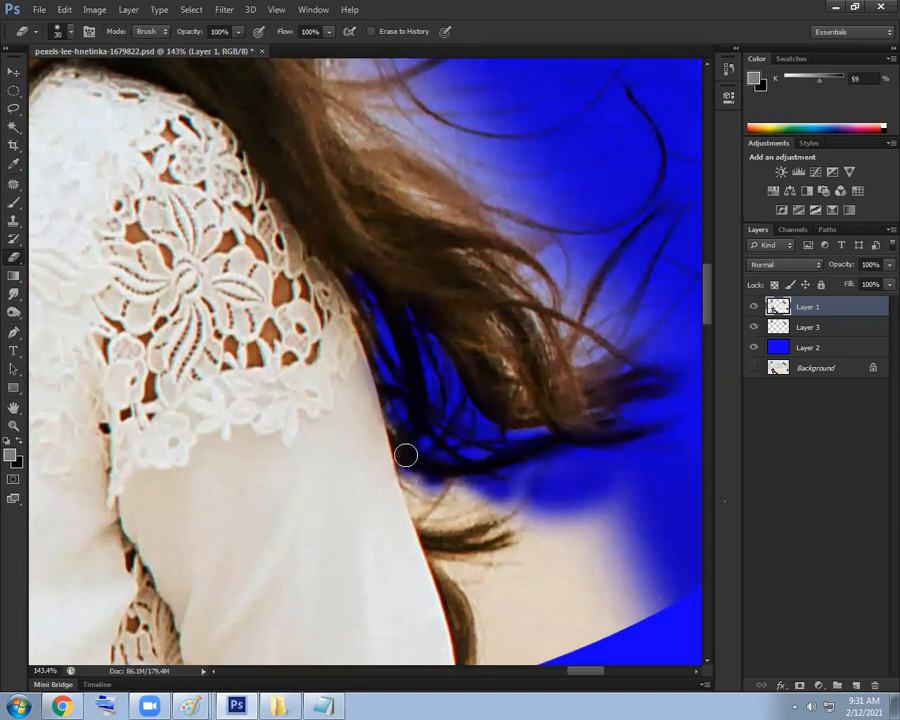
{"action": "left_click_drag", "start_coordinate": [472, 485], "coordinate": [444, 382]}
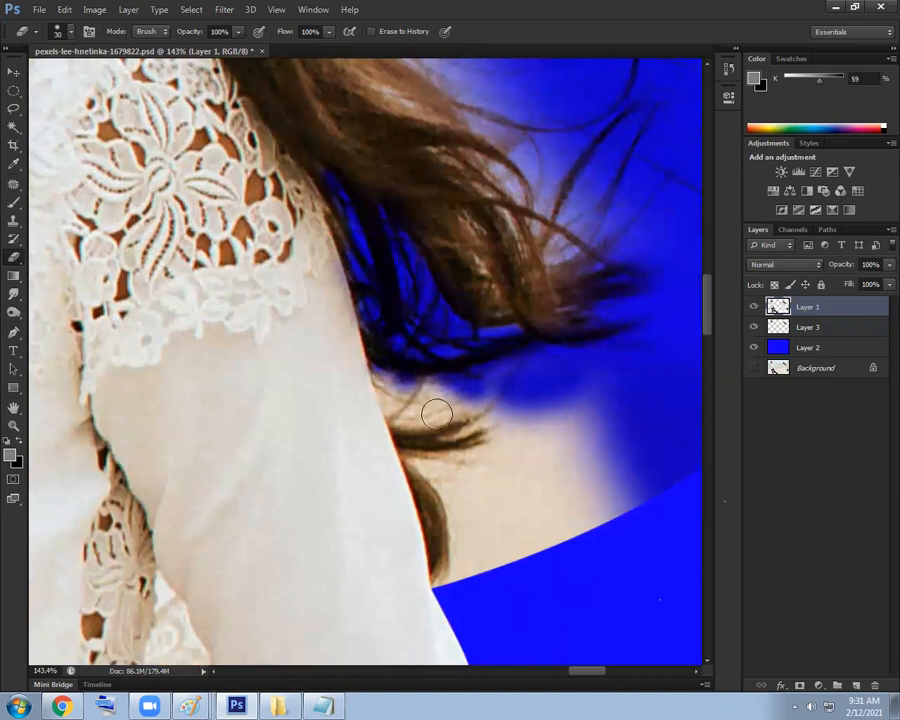
{"action": "mouse_move", "coordinate": [388, 368]}
{"action": "left_mouse_down"}
{"action": "mouse_move", "coordinate": [430, 410]}
{"action": "mouse_move", "coordinate": [474, 432]}
{"action": "mouse_move", "coordinate": [492, 457]}
{"action": "mouse_move", "coordinate": [394, 374]}
{"action": "mouse_move", "coordinate": [470, 585]}
{"action": "mouse_move", "coordinate": [514, 464]}
{"action": "mouse_move", "coordinate": [545, 541]}
{"action": "mouse_move", "coordinate": [555, 430]}
{"action": "left_mouse_up"}
{"action": "key", "text": "space"}
{"action": "left_click_drag", "start_coordinate": [486, 449], "coordinate": [444, 412]}
{"action": "mouse_move", "coordinate": [527, 357]}
{"action": "left_mouse_down"}
{"action": "mouse_move", "coordinate": [534, 494]}
{"action": "mouse_move", "coordinate": [577, 460]}
{"action": "mouse_move", "coordinate": [605, 462]}
{"action": "mouse_move", "coordinate": [501, 452]}
{"action": "mouse_move", "coordinate": [450, 412]}
{"action": "left_mouse_up"}
{"action": "key", "text": "space"}
{"action": "key", "text": "ctrl+space"}
{"action": "key", "text": "space"}
{"action": "left_click_drag", "start_coordinate": [540, 416], "coordinate": [597, 417]}
Try painting the erased backdrop back between the hair strands beside the sleeve with the History Brush
{"action": "key", "text": "ctrl+space"}
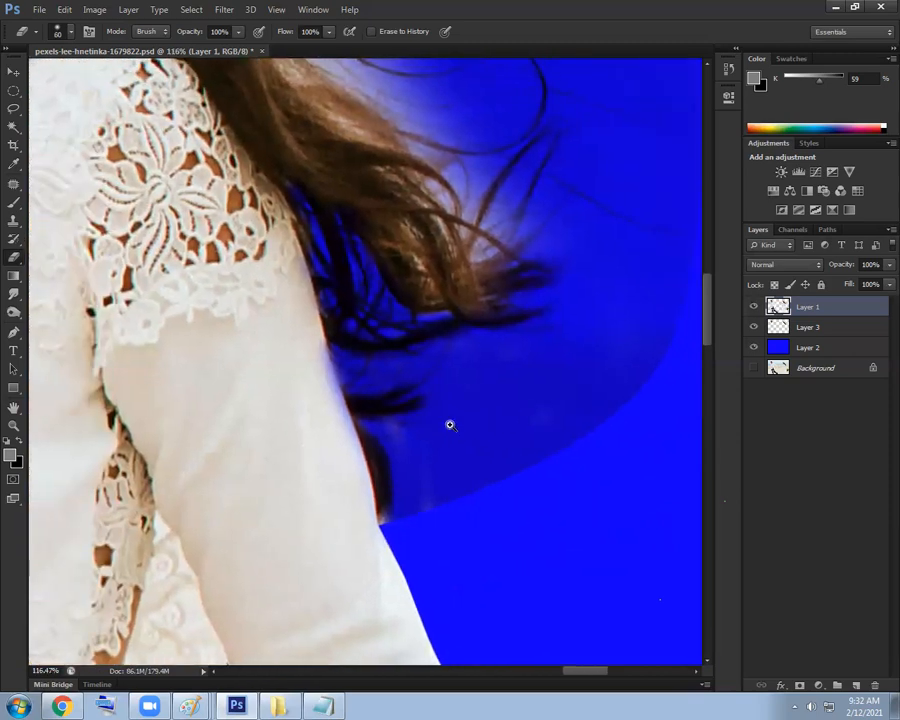
{"action": "left_click", "coordinate": [450, 425]}
{"action": "key", "text": "b"}
{"action": "mouse_move", "coordinate": [240, 289]}
{"action": "left_mouse_down"}
{"action": "mouse_move", "coordinate": [321, 529]}
{"action": "mouse_move", "coordinate": [337, 634]}
{"action": "left_mouse_up"}
{"action": "key", "text": "e"}
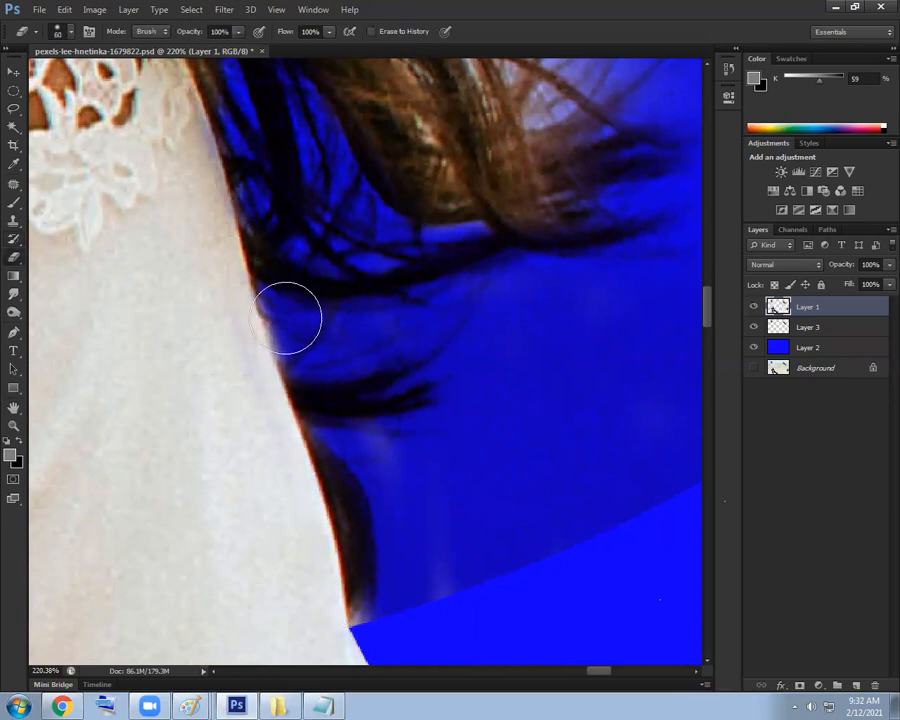
{"action": "key", "text": "bracketleft"}
{"action": "key", "text": "bracketleft"}
{"action": "key", "text": "bracketleft"}
{"action": "key", "text": "bracketleft"}
{"action": "key", "text": "bracketleft"}
{"action": "key", "text": "bracketleft"}
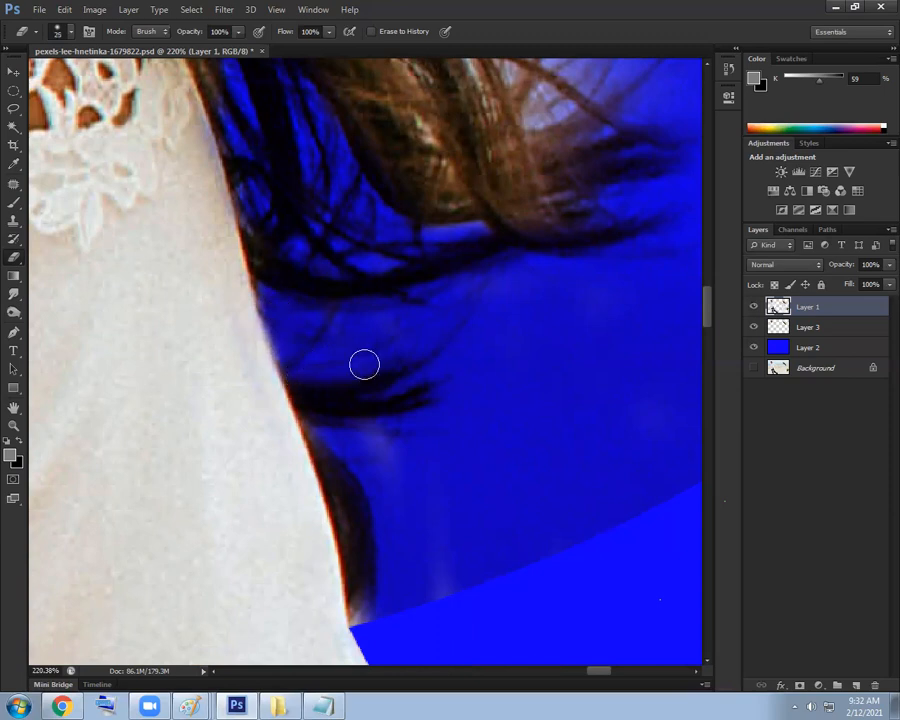
{"action": "left_click", "coordinate": [15, 239]}
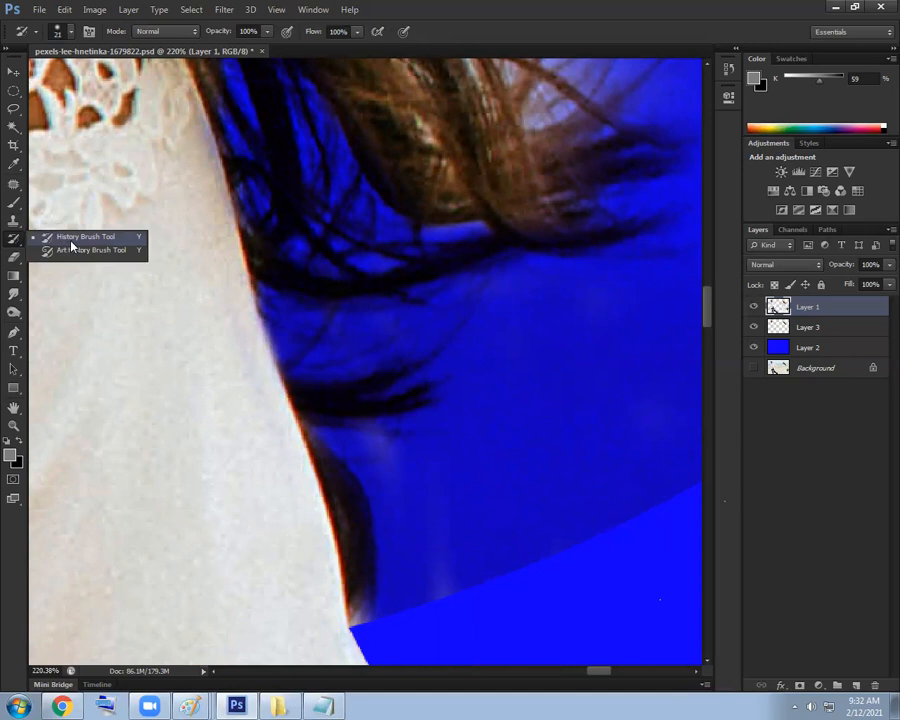
{"action": "left_click", "coordinate": [74, 243]}
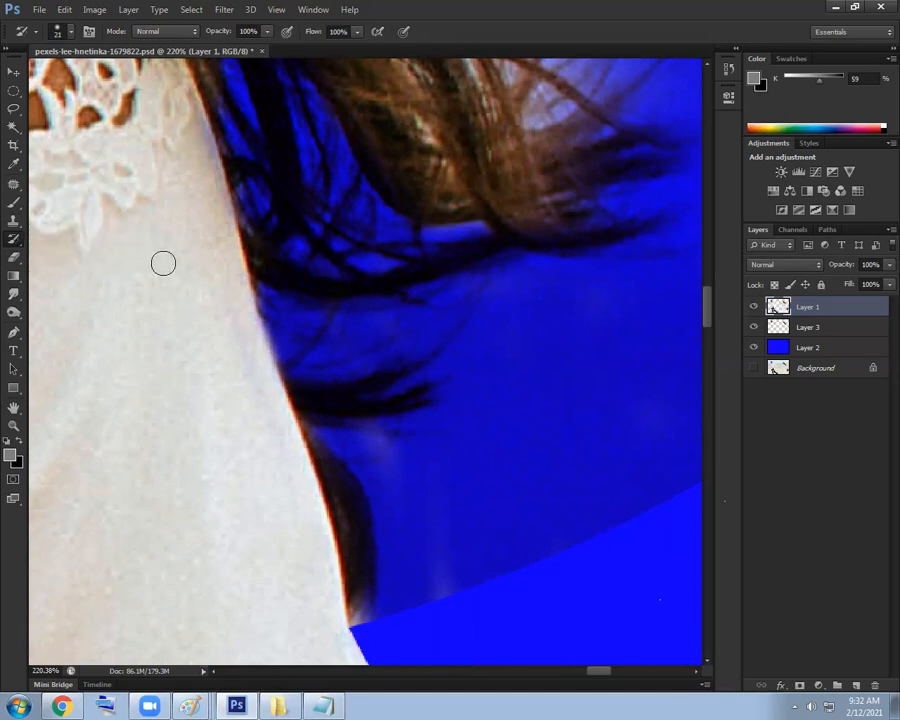
{"action": "mouse_move", "coordinate": [271, 383]}
{"action": "left_mouse_down"}
{"action": "mouse_move", "coordinate": [257, 346]}
{"action": "mouse_move", "coordinate": [290, 300]}
{"action": "mouse_move", "coordinate": [313, 360]}
{"action": "mouse_move", "coordinate": [328, 287]}
{"action": "left_mouse_up"}
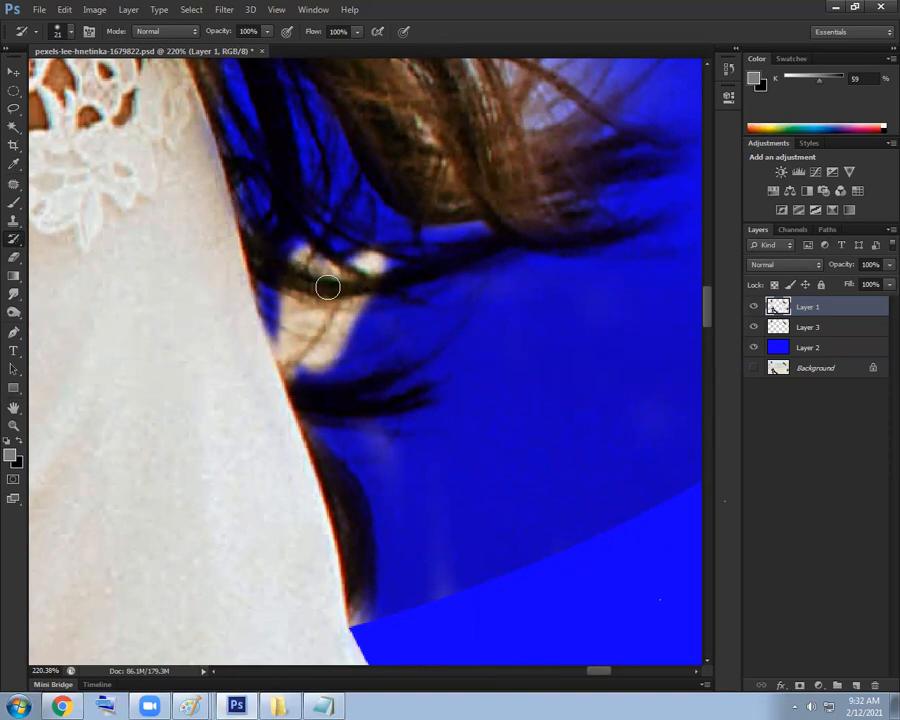
{"action": "left_click_drag", "start_coordinate": [328, 288], "coordinate": [356, 276]}
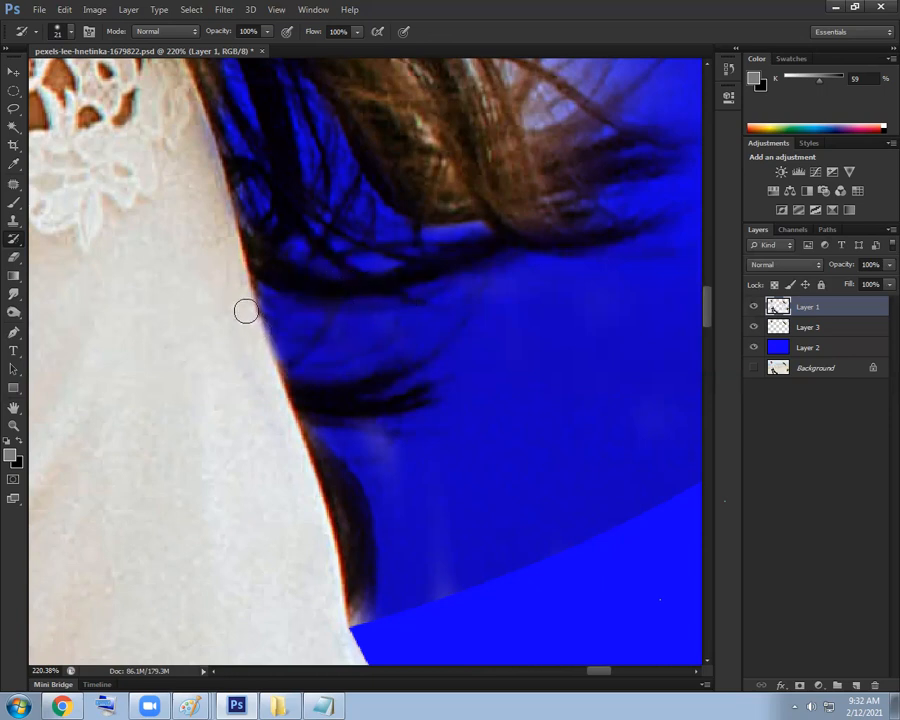
Adjust the History Brush to size 25 and restore the softened sleeve edge beside the hair strands on Layer 1
{"action": "key", "text": "bracketright"}
{"action": "key", "text": "bracketright"}
{"action": "left_click_drag", "start_coordinate": [254, 343], "coordinate": [241, 325]}
{"action": "key", "text": "bracketleft"}
{"action": "key", "text": "bracketleft"}
{"action": "key", "text": "bracketleft"}
{"action": "key", "text": "bracketright"}
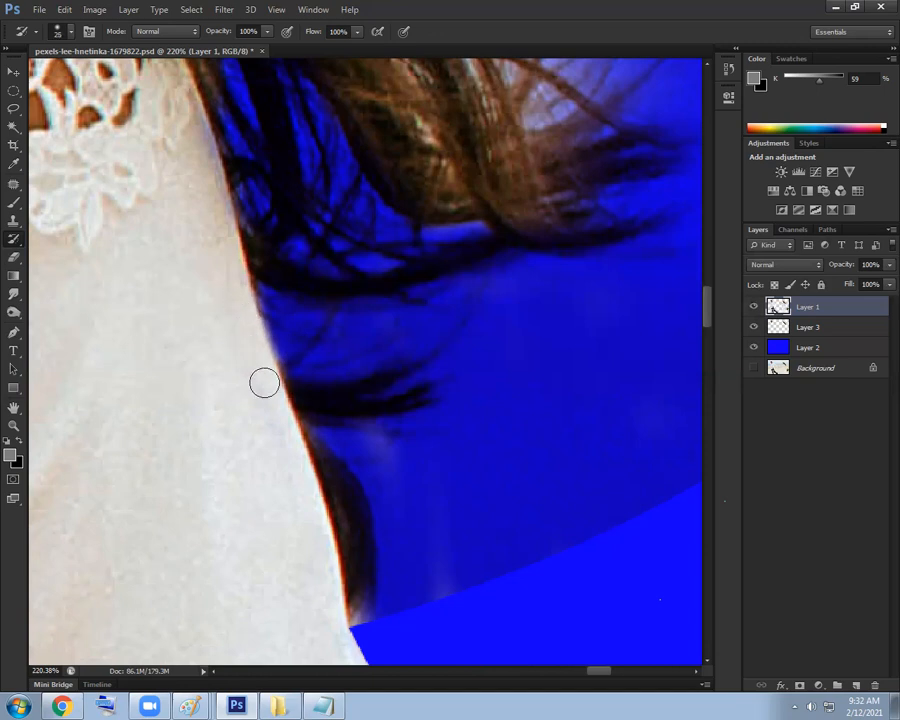
{"action": "left_click_drag", "start_coordinate": [282, 315], "coordinate": [252, 316]}
Clean up the small pale remnant where the lowest hair lock meets the sleeve with the Eraser and History Brush
{"action": "mouse_move", "coordinate": [350, 318]}
{"action": "left_mouse_down"}
{"action": "mouse_move", "coordinate": [374, 316]}
{"action": "mouse_move", "coordinate": [400, 290]}
{"action": "mouse_move", "coordinate": [354, 330]}
{"action": "left_mouse_up"}
{"action": "left_click_drag", "start_coordinate": [408, 424], "coordinate": [429, 427]}
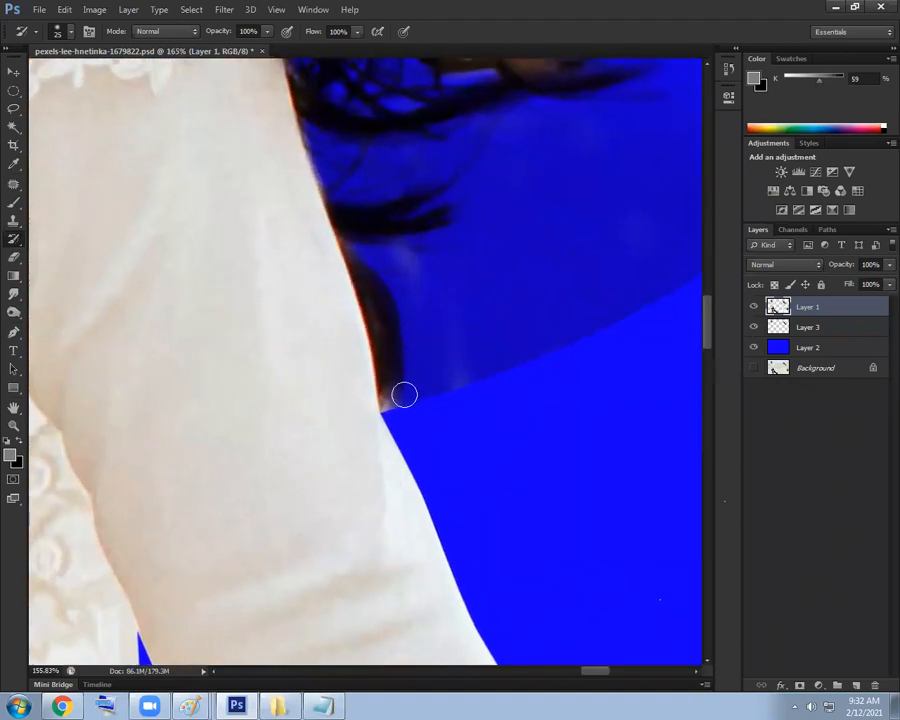
{"action": "key", "text": "e"}
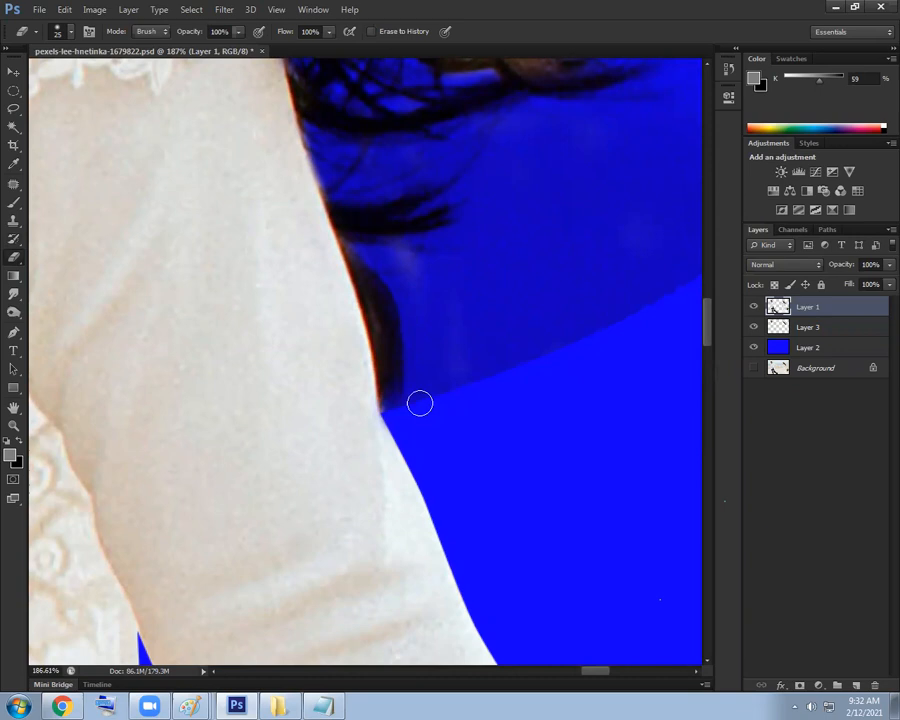
{"action": "key", "text": "y"}
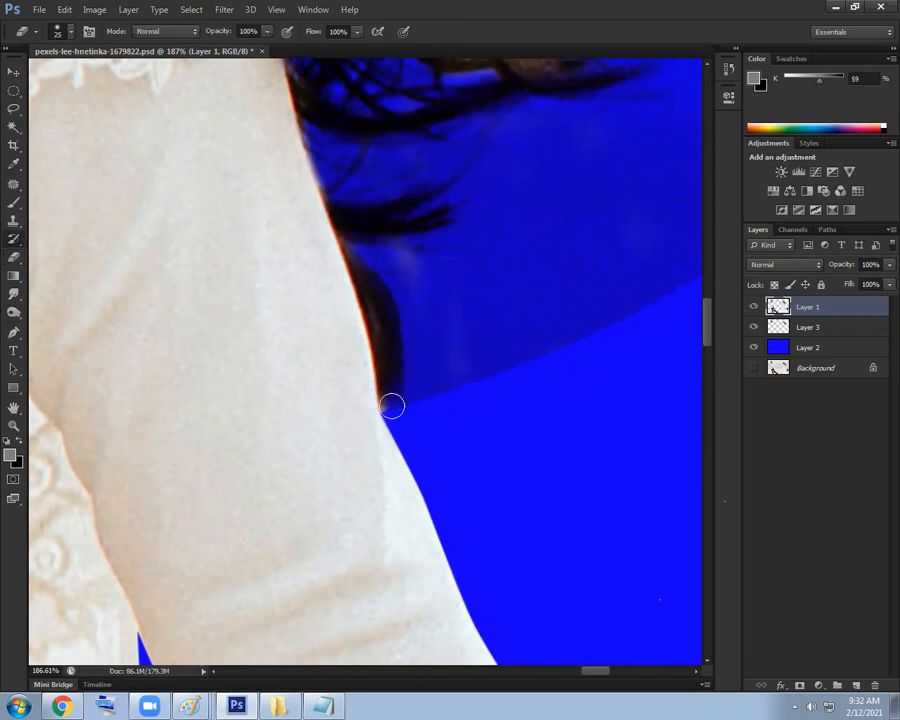
{"action": "key", "text": "e"}
Switch to Notepad and add "histroy brush tool Y", a dashed underline and "to retrive the erased portions" to notes.txt
{"action": "left_click", "coordinate": [318, 705]}
{"action": "scroll", "coordinate": [405, 430], "scroll_direction": "down", "scroll_amount": 4}
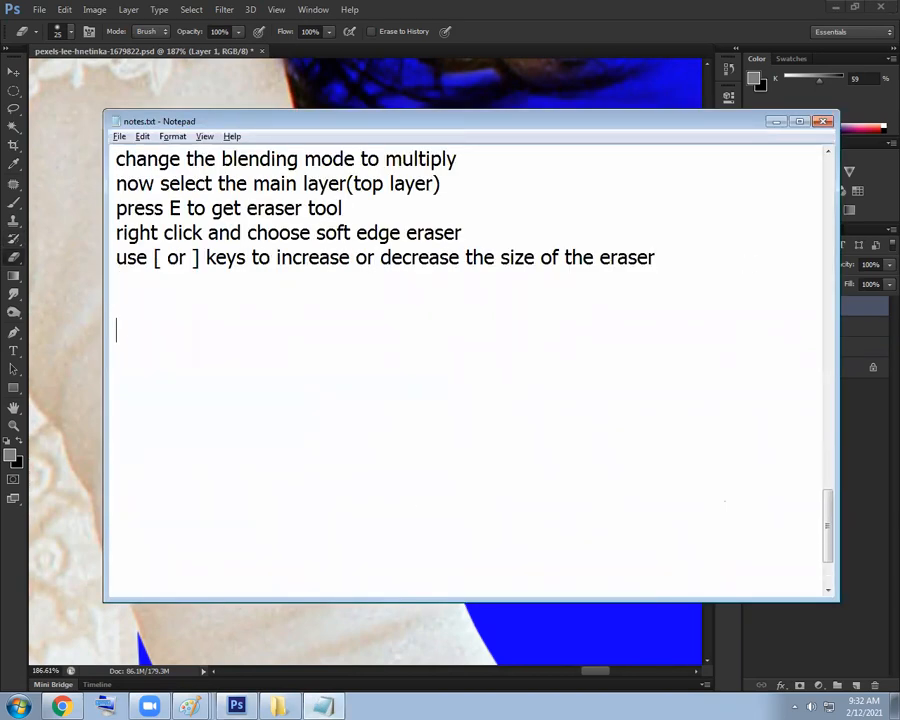
{"action": "type", "text": "breush tool Y"}
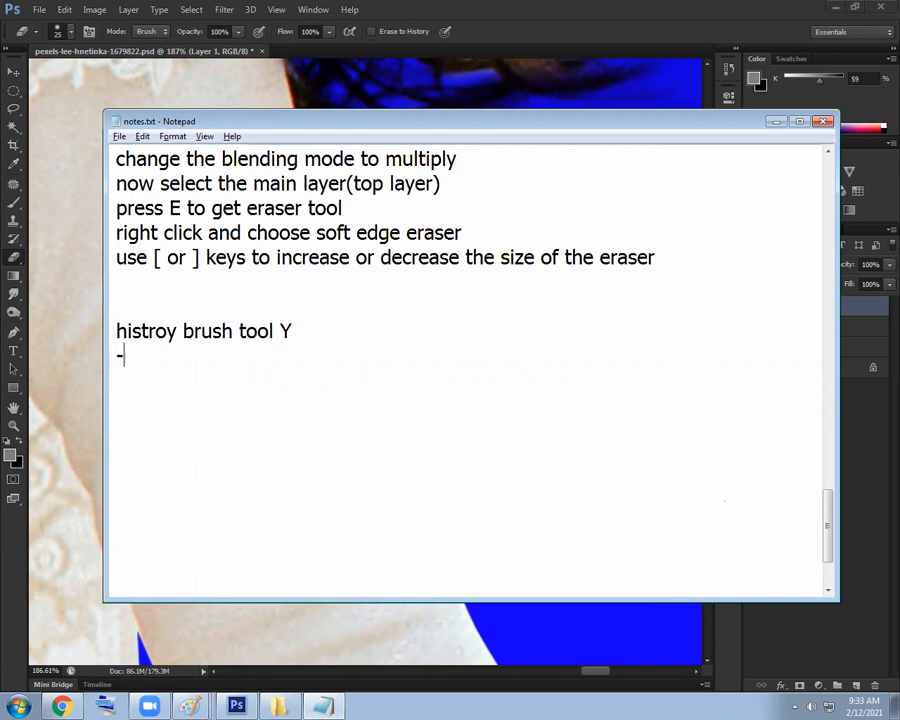
{"action": "type", "text": "-----------------------"}
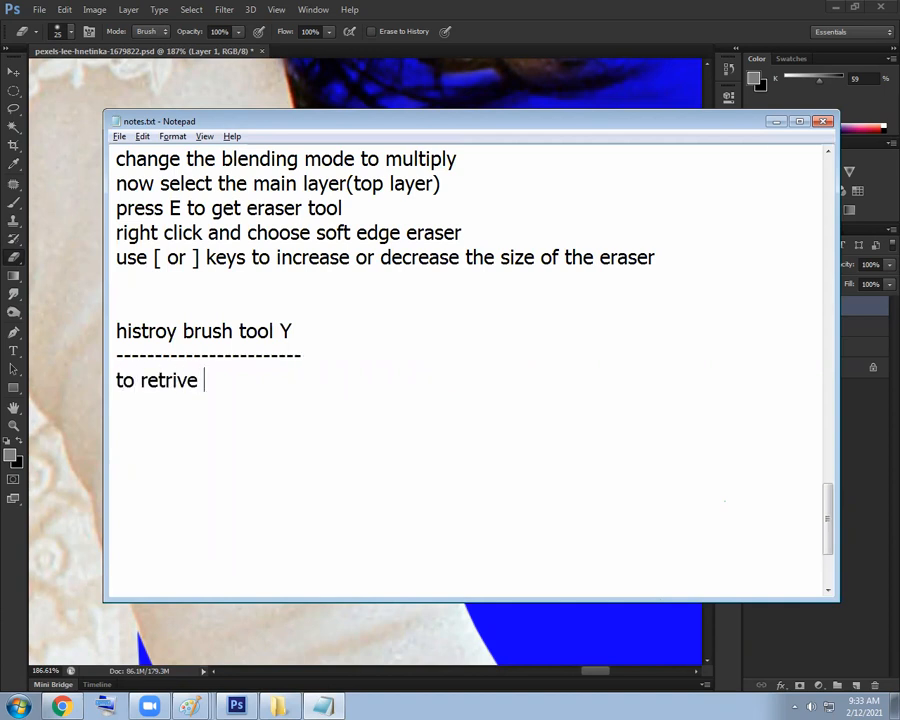
{"action": "type", "text": "the erased portions"}
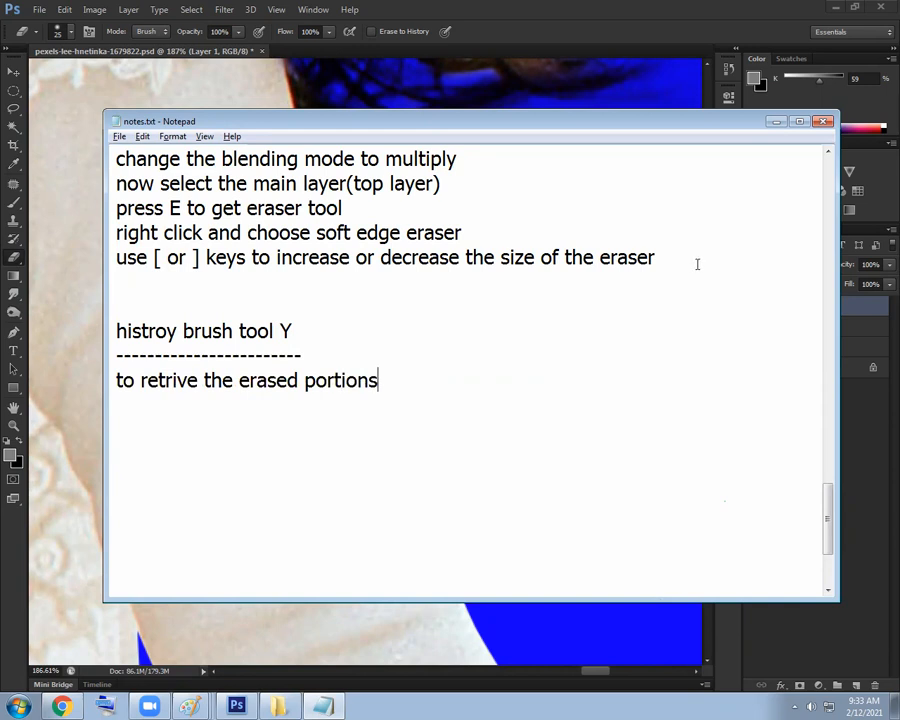
{"action": "left_click_drag", "start_coordinate": [195, 387], "coordinate": [145, 385]}
{"action": "left_click", "coordinate": [457, 389]}
Switch back to Photoshop, erase a strip of the sleeve beside the hair and restore it with the History Brush
{"action": "left_click", "coordinate": [523, 16]}
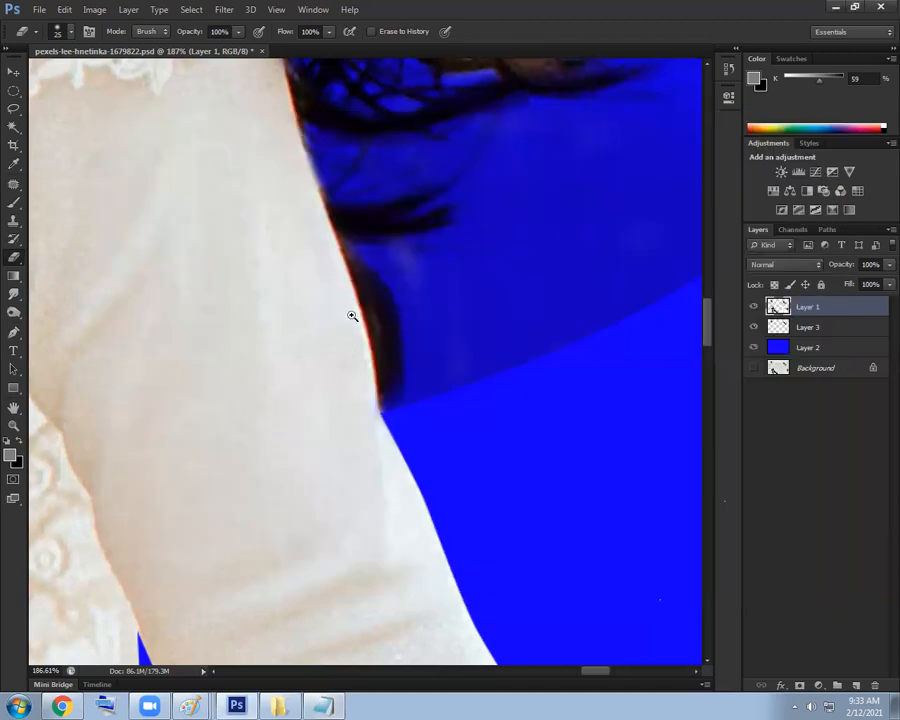
{"action": "left_click_drag", "start_coordinate": [352, 316], "coordinate": [374, 372]}
{"action": "left_click_drag", "start_coordinate": [341, 410], "coordinate": [355, 456]}
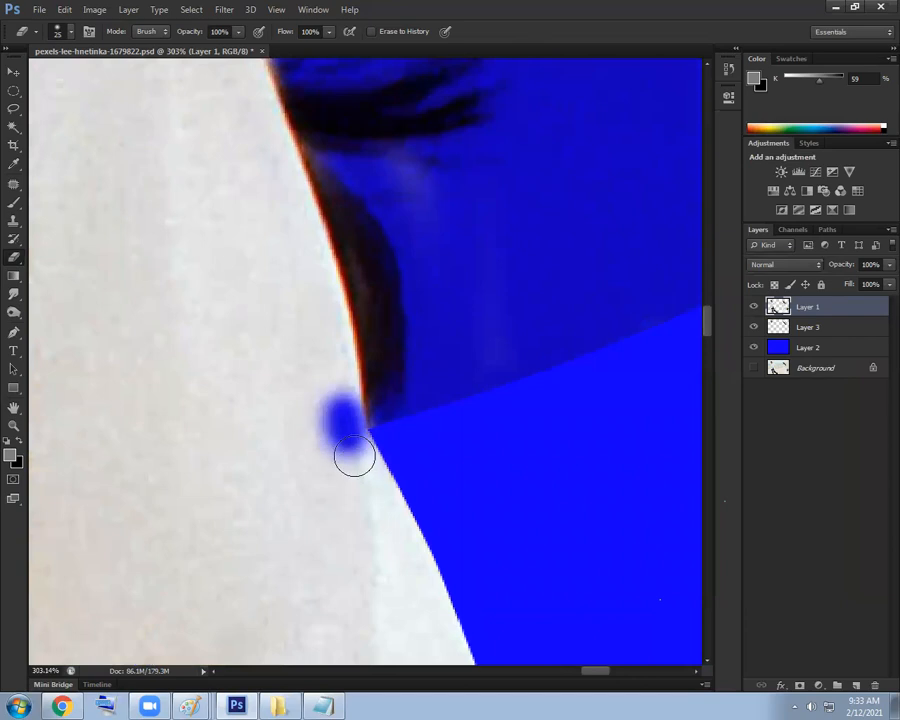
{"action": "left_click_drag", "start_coordinate": [330, 385], "coordinate": [348, 517]}
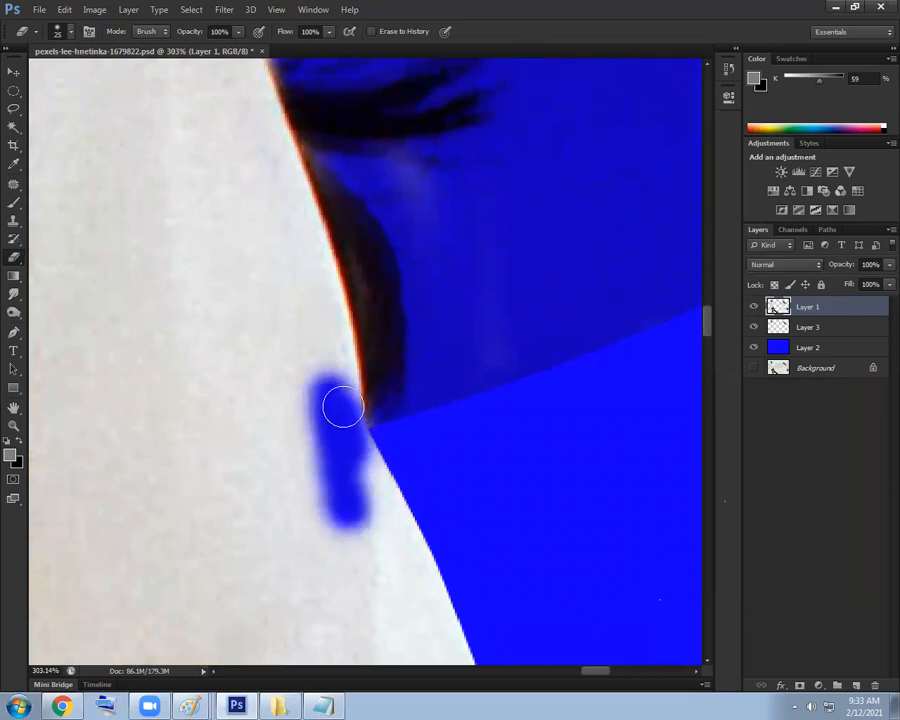
{"action": "key", "text": "y"}
{"action": "mouse_move", "coordinate": [340, 390]}
{"action": "left_mouse_down"}
{"action": "mouse_move", "coordinate": [337, 520]}
{"action": "mouse_move", "coordinate": [304, 392]}
{"action": "mouse_move", "coordinate": [349, 465]}
{"action": "mouse_move", "coordinate": [346, 427]}
{"action": "left_mouse_up"}
Inspect the cutout edge along the bride's forehead, headpiece, crown and the back of her hair
{"action": "scroll", "coordinate": [474, 352], "scroll_direction": "down", "scroll_amount": 10}
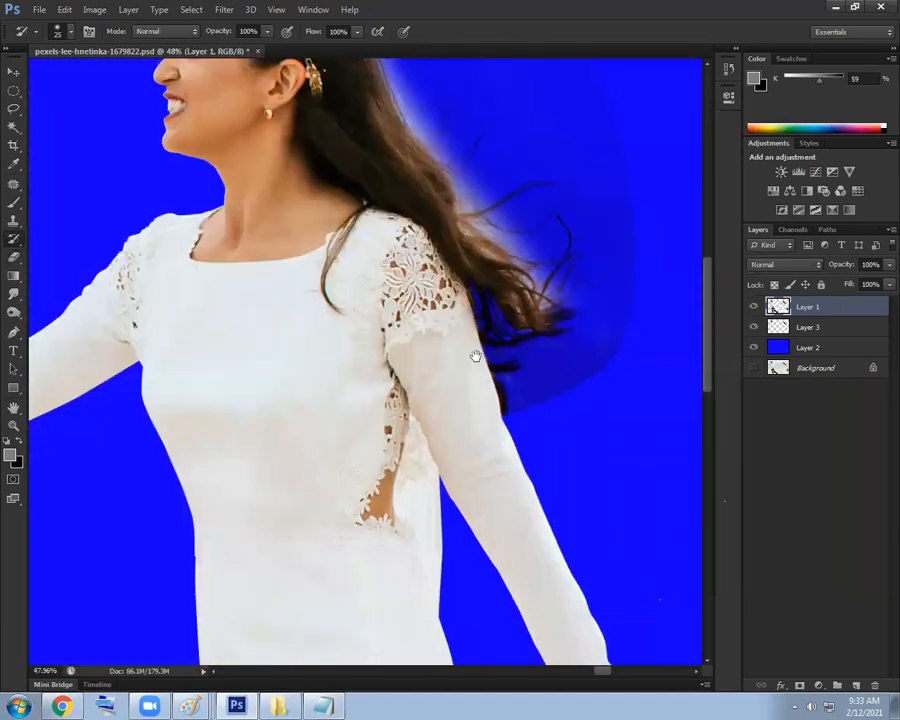
{"action": "scroll", "coordinate": [463, 366], "scroll_direction": "up", "scroll_amount": 3}
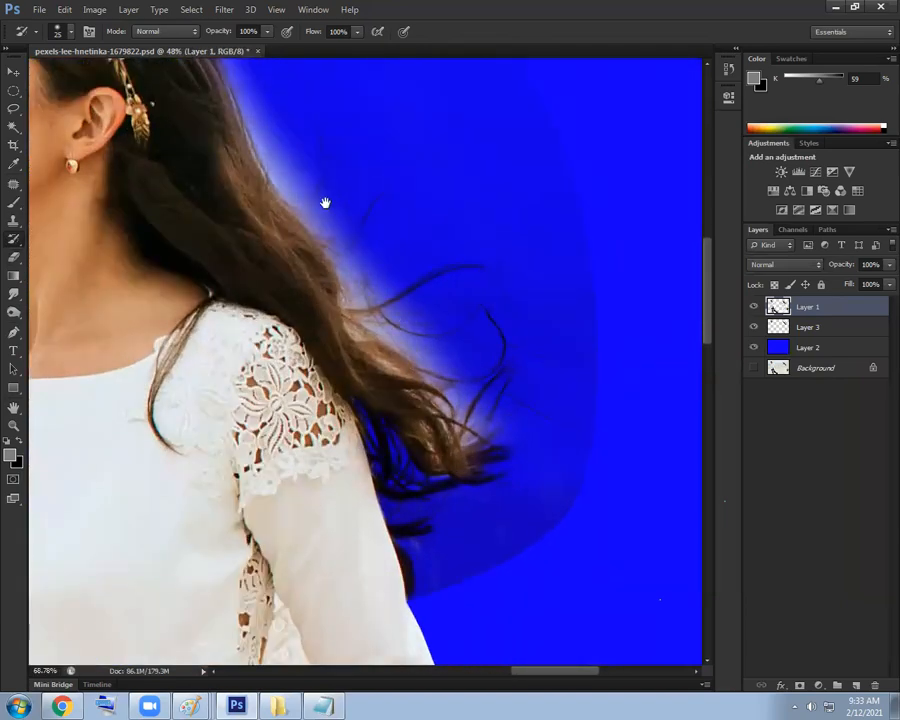
{"action": "left_click_drag", "start_coordinate": [306, 199], "coordinate": [400, 250]}
{"action": "scroll", "coordinate": [216, 131], "scroll_direction": "up", "scroll_amount": 8}
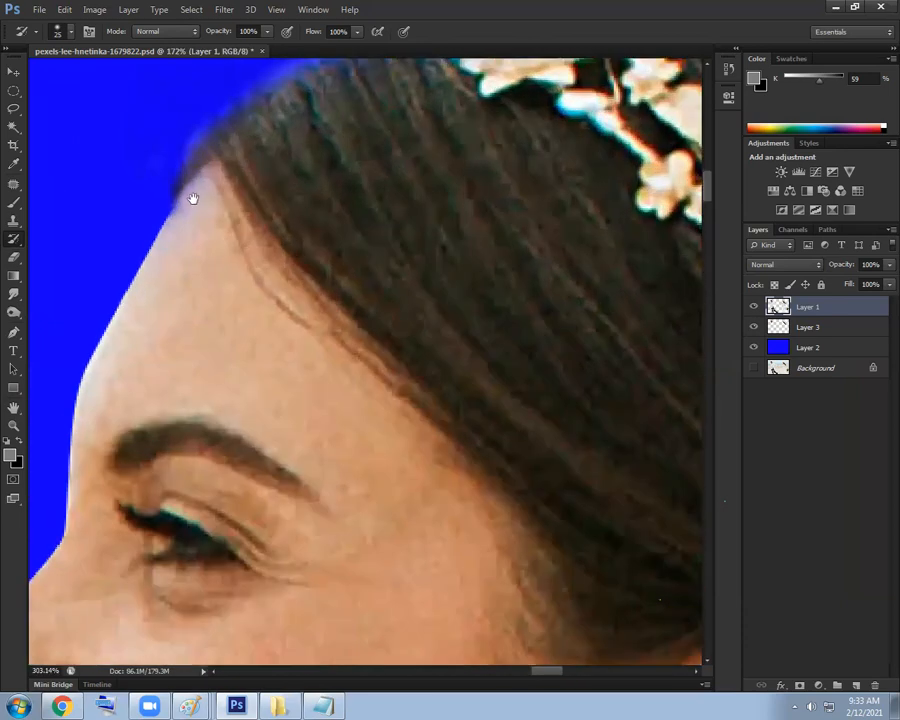
{"action": "left_click_drag", "start_coordinate": [223, 183], "coordinate": [189, 269]}
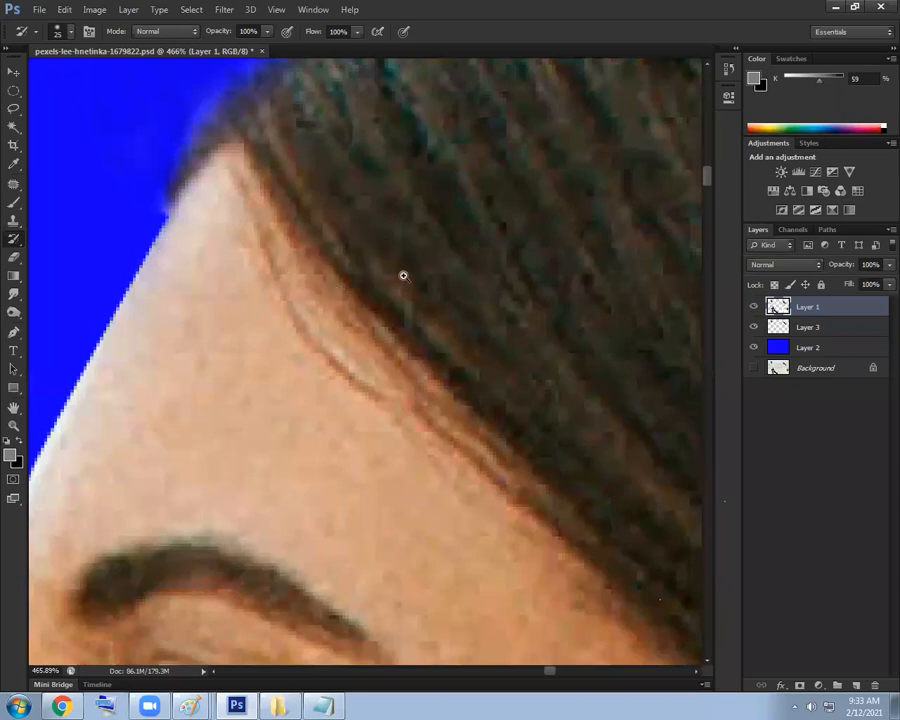
{"action": "left_click_drag", "start_coordinate": [403, 275], "coordinate": [375, 289]}
{"action": "mouse_move", "coordinate": [571, 290]}
{"action": "left_mouse_down"}
{"action": "mouse_move", "coordinate": [421, 290]}
{"action": "mouse_move", "coordinate": [319, 267]}
{"action": "left_mouse_up"}
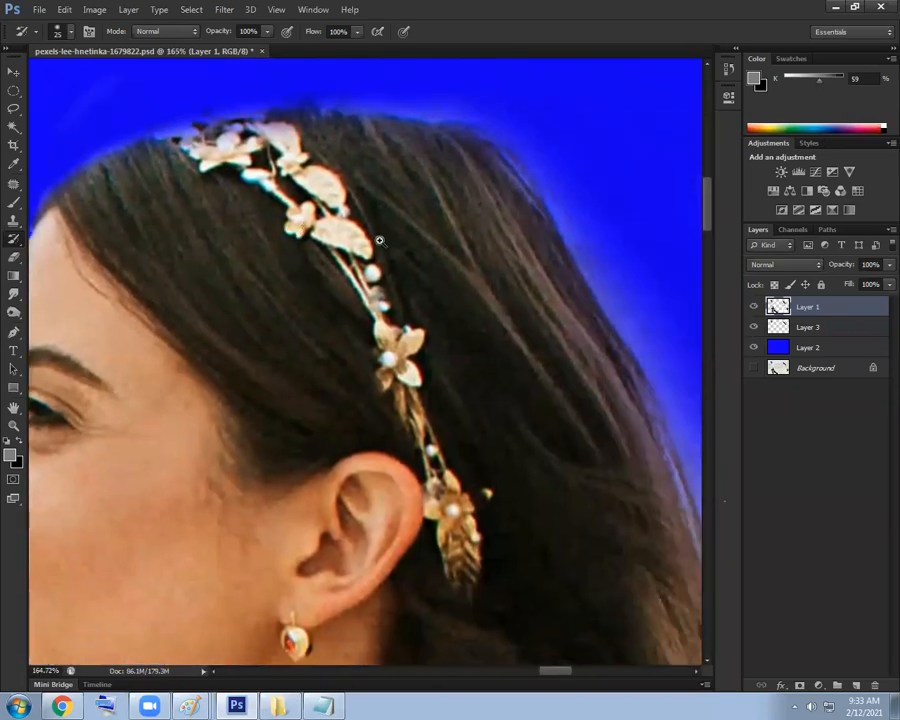
{"action": "left_click_drag", "start_coordinate": [380, 241], "coordinate": [325, 246]}
{"action": "left_click_drag", "start_coordinate": [441, 307], "coordinate": [352, 196]}
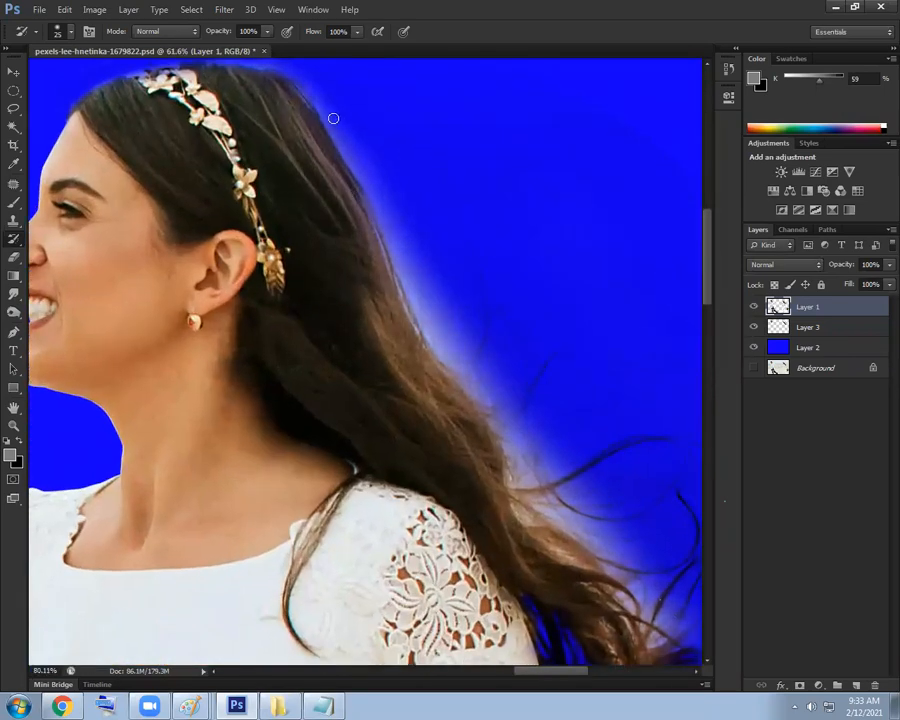
Enlarge the eraser to 100 and erase the pale fringe along the back of the hair down to its loose ends
{"action": "key", "text": "e"}
{"action": "left_click_drag", "start_coordinate": [322, 103], "coordinate": [377, 179]}
{"action": "key", "text": "bracketright"}
{"action": "key", "text": "bracketright"}
{"action": "key", "text": "bracketright"}
{"action": "left_click_drag", "start_coordinate": [340, 118], "coordinate": [396, 197]}
{"action": "mouse_move", "coordinate": [357, 157]}
{"action": "left_mouse_down"}
{"action": "mouse_move", "coordinate": [436, 333]}
{"action": "mouse_move", "coordinate": [404, 265]}
{"action": "mouse_move", "coordinate": [467, 365]}
{"action": "mouse_move", "coordinate": [414, 279]}
{"action": "mouse_move", "coordinate": [484, 363]}
{"action": "mouse_move", "coordinate": [431, 270]}
{"action": "mouse_move", "coordinate": [525, 413]}
{"action": "mouse_move", "coordinate": [450, 281]}
{"action": "left_mouse_up"}
{"action": "mouse_move", "coordinate": [458, 384]}
{"action": "left_mouse_down"}
{"action": "mouse_move", "coordinate": [471, 429]}
{"action": "mouse_move", "coordinate": [452, 370]}
{"action": "mouse_move", "coordinate": [464, 434]}
{"action": "mouse_move", "coordinate": [450, 362]}
{"action": "mouse_move", "coordinate": [516, 452]}
{"action": "mouse_move", "coordinate": [495, 414]}
{"action": "mouse_move", "coordinate": [556, 484]}
{"action": "left_mouse_up"}
{"action": "left_click_drag", "start_coordinate": [513, 381], "coordinate": [438, 281]}
{"action": "mouse_move", "coordinate": [518, 438]}
{"action": "left_mouse_down"}
{"action": "mouse_move", "coordinate": [405, 352]}
{"action": "mouse_move", "coordinate": [509, 443]}
{"action": "mouse_move", "coordinate": [495, 436]}
{"action": "mouse_move", "coordinate": [543, 487]}
{"action": "mouse_move", "coordinate": [474, 464]}
{"action": "mouse_move", "coordinate": [525, 518]}
{"action": "mouse_move", "coordinate": [463, 476]}
{"action": "mouse_move", "coordinate": [446, 428]}
{"action": "mouse_move", "coordinate": [510, 504]}
{"action": "left_mouse_up"}
{"action": "left_click_drag", "start_coordinate": [554, 443], "coordinate": [503, 408]}
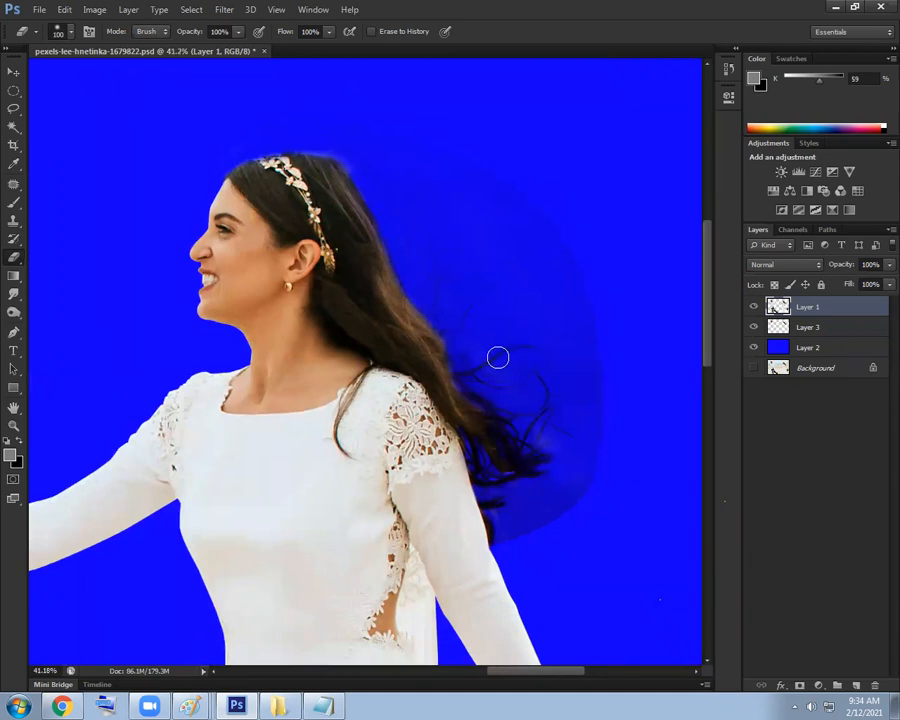
Erase the leftover pale haze around the crown, behind the hair and among the loose flyaway strands
{"action": "left_click_drag", "start_coordinate": [310, 161], "coordinate": [402, 207]}
{"action": "left_click_drag", "start_coordinate": [464, 142], "coordinate": [553, 243]}
{"action": "left_click_drag", "start_coordinate": [460, 149], "coordinate": [235, 125]}
{"action": "left_click_drag", "start_coordinate": [456, 237], "coordinate": [416, 242]}
{"action": "left_click_drag", "start_coordinate": [496, 329], "coordinate": [398, 261]}
{"action": "left_click_drag", "start_coordinate": [492, 332], "coordinate": [538, 338]}
{"action": "left_click_drag", "start_coordinate": [531, 424], "coordinate": [561, 460]}
{"action": "left_click_drag", "start_coordinate": [549, 481], "coordinate": [540, 443]}
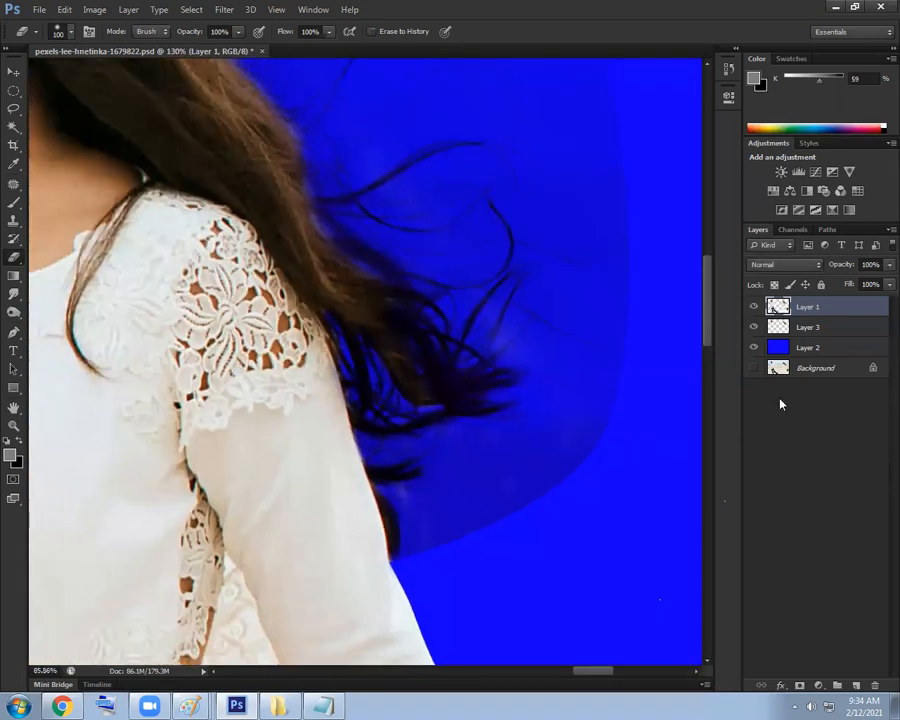
Toggle Layer 3's visibility to compare the hair strands, and set its blending mode to Normal
{"action": "left_click", "coordinate": [809, 330]}
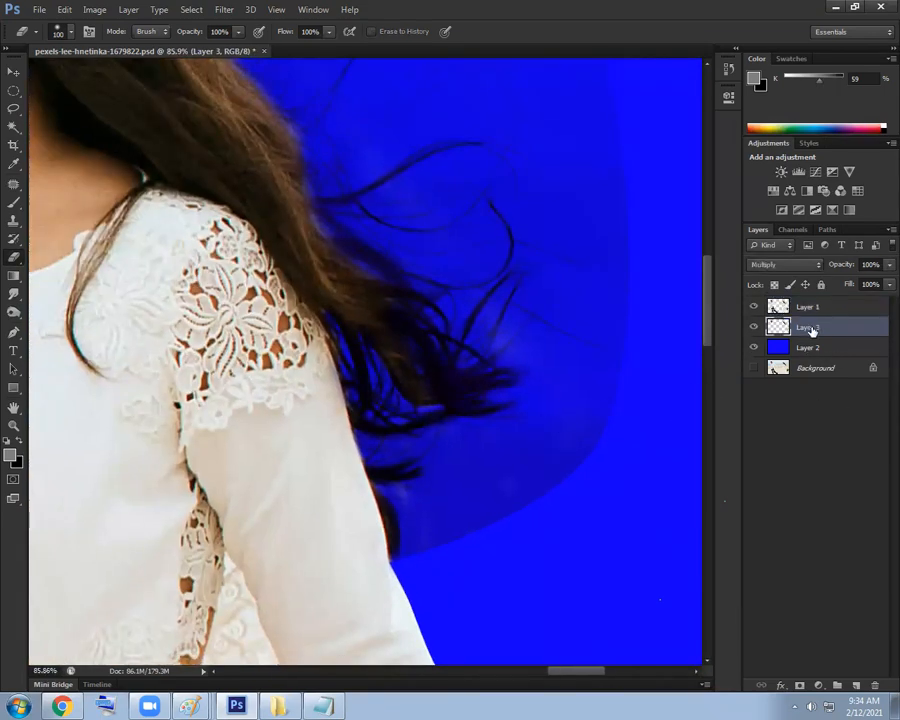
{"action": "left_click", "coordinate": [753, 329]}
{"action": "left_click", "coordinate": [753, 329]}
{"action": "left_click", "coordinate": [753, 329]}
{"action": "left_click", "coordinate": [753, 329]}
{"action": "left_click", "coordinate": [753, 329]}
{"action": "left_click", "coordinate": [753, 329]}
{"action": "left_click", "coordinate": [764, 267]}
{"action": "left_click", "coordinate": [763, 280]}
Apply Levels to Layer 3, sampling the beige backdrop beside the hair as the white point
{"action": "mouse_move", "coordinate": [516, 456]}
{"action": "left_mouse_down"}
{"action": "mouse_move", "coordinate": [580, 507]}
{"action": "mouse_move", "coordinate": [596, 410]}
{"action": "mouse_move", "coordinate": [510, 410]}
{"action": "mouse_move", "coordinate": [507, 395]}
{"action": "left_mouse_up"}
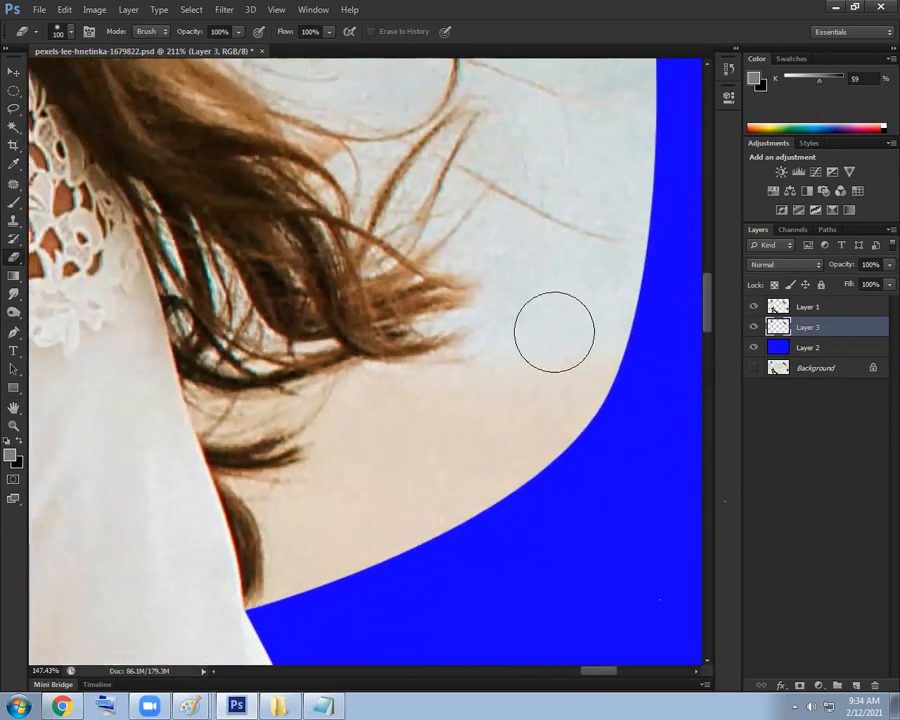
{"action": "left_click", "coordinate": [93, 10]}
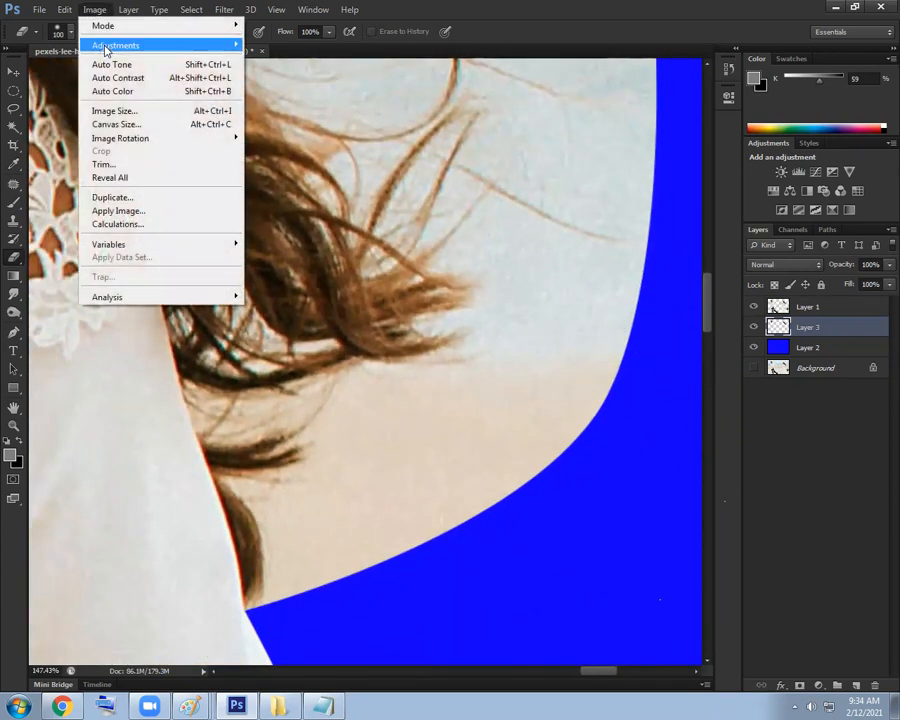
{"action": "mouse_move", "coordinate": [225, 44]}
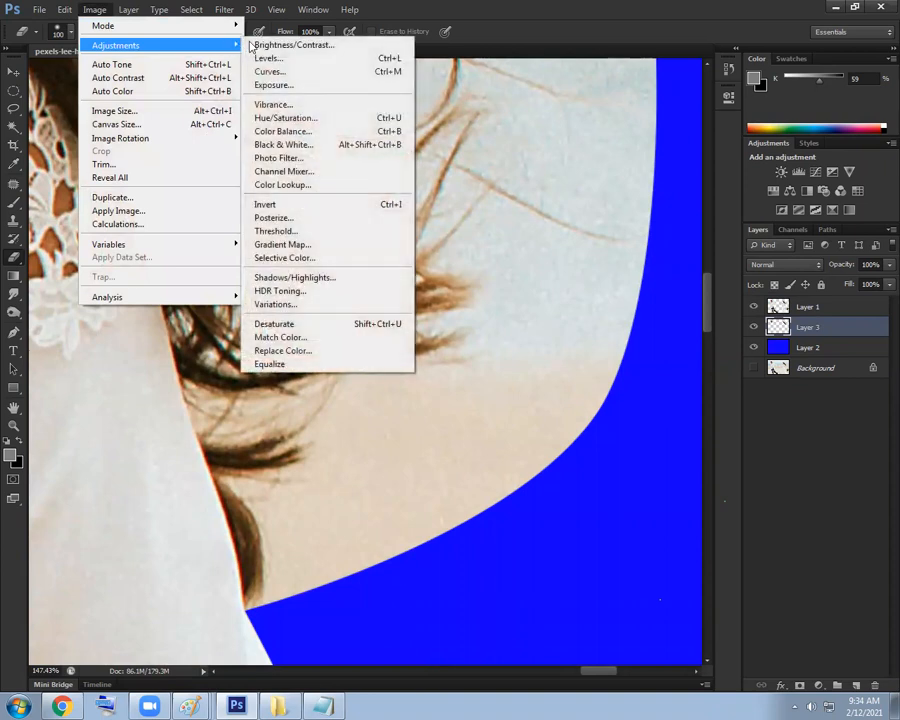
{"action": "left_click", "coordinate": [277, 63]}
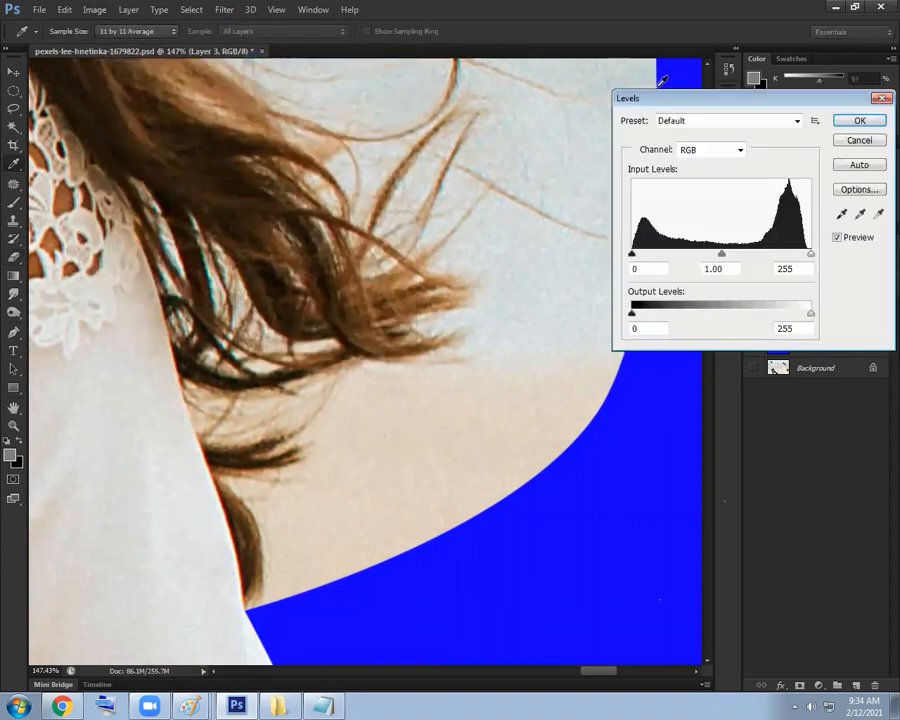
{"action": "left_click_drag", "start_coordinate": [662, 104], "coordinate": [74, 62]}
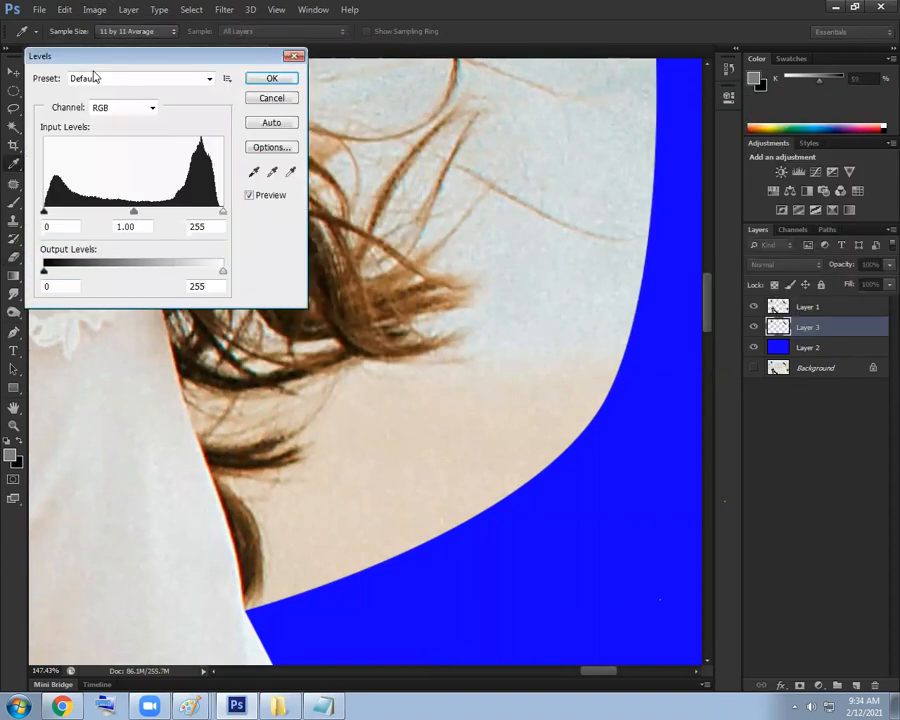
{"action": "left_click", "coordinate": [290, 173]}
{"action": "left_click", "coordinate": [291, 175]}
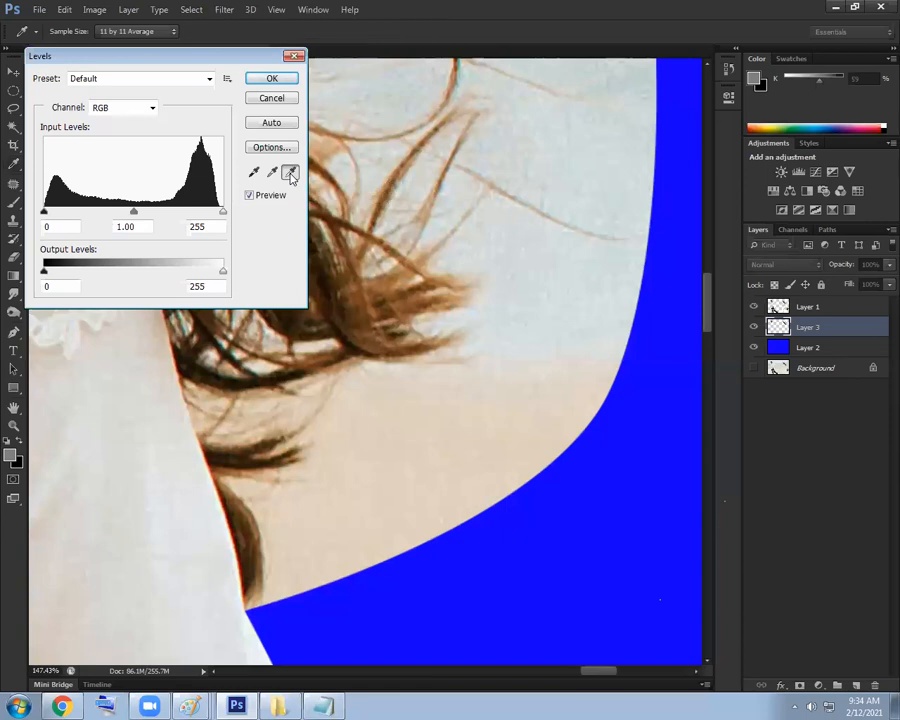
{"action": "left_click", "coordinate": [536, 386]}
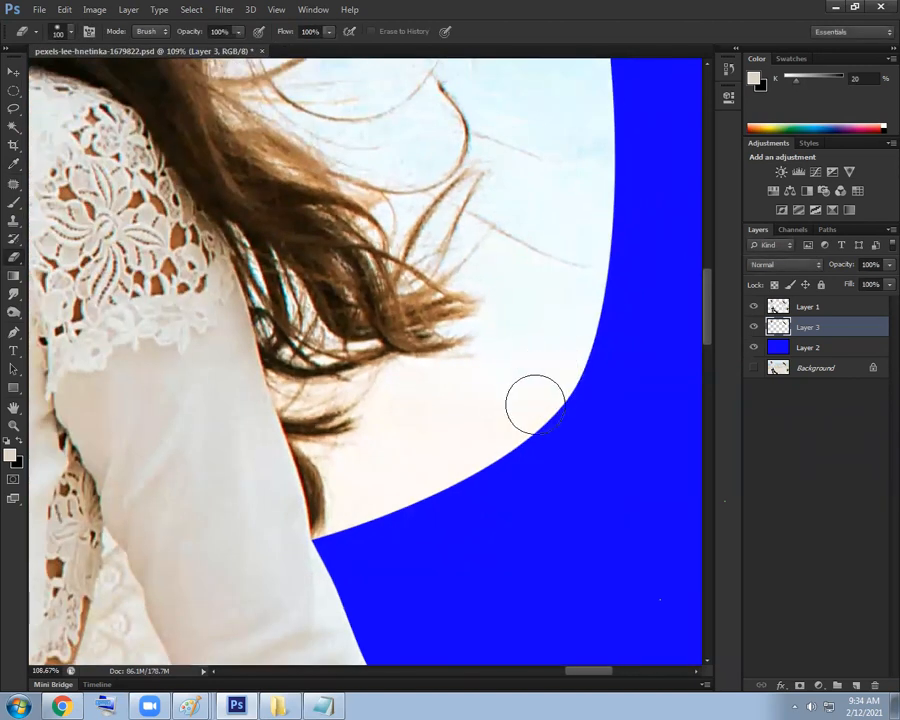
Apply Levels again with a white point sampled from Layer 3's remaining off-white backdrop, and set the blending mode to Multiply
{"action": "key", "text": "ctrl+l"}
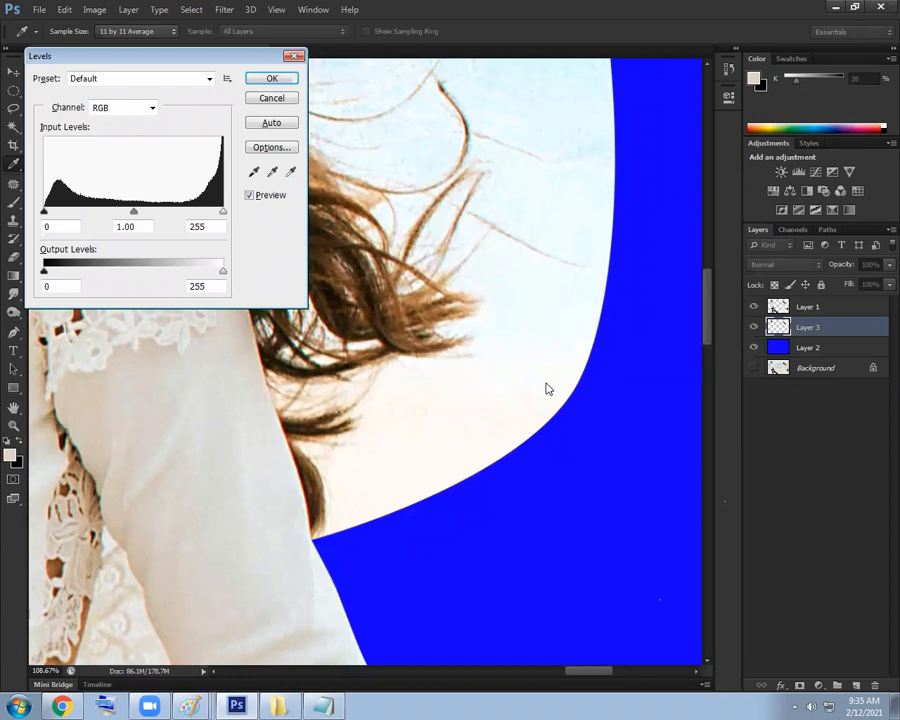
{"action": "left_click", "coordinate": [291, 173]}
{"action": "left_click", "coordinate": [532, 376]}
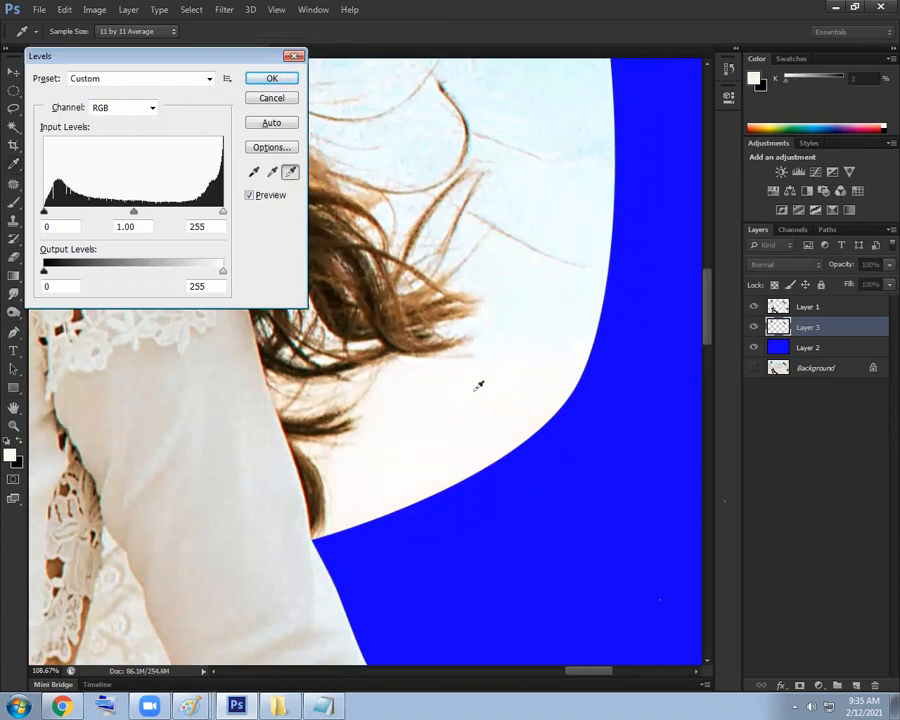
{"action": "left_click", "coordinate": [271, 80]}
{"action": "key", "text": "e"}
{"action": "left_click", "coordinate": [787, 264]}
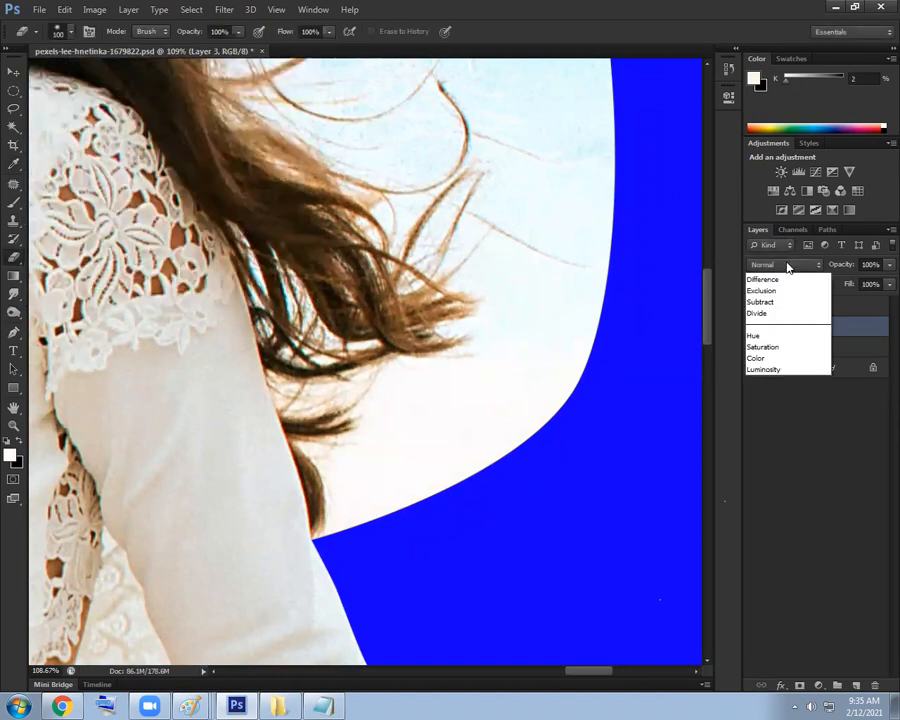
{"action": "left_click", "coordinate": [776, 318]}
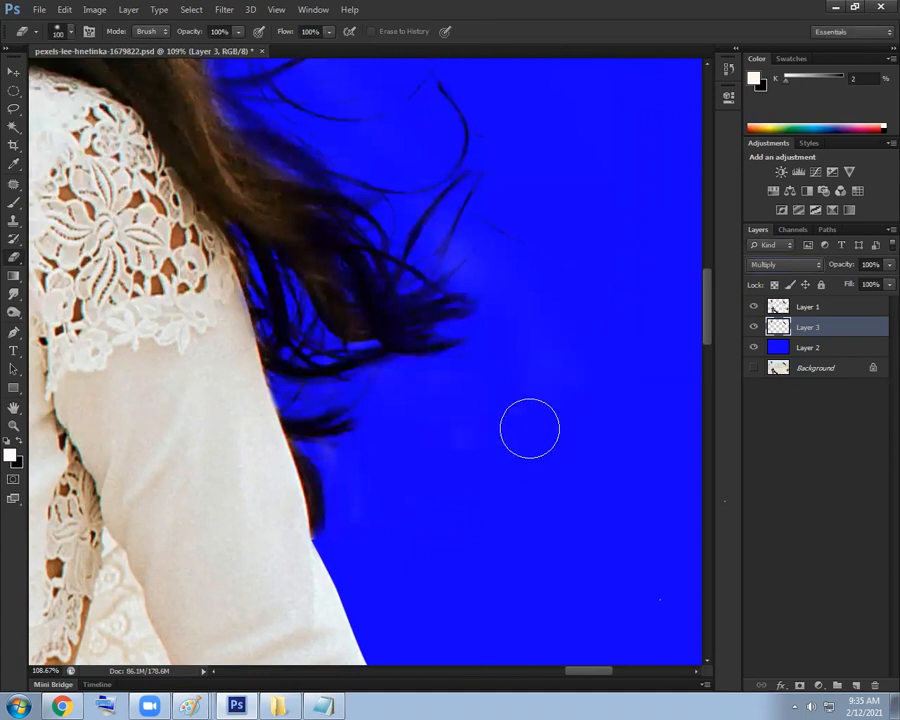
Undo Layer 3's Multiply blending change and both Levels adjustments
{"action": "key", "text": "ctrl+z"}
{"action": "key", "text": "ctrl+z"}
{"action": "key", "text": "ctrl+z"}
{"action": "key", "text": "ctrl+z"}
{"action": "key", "text": "ctrl+z"}
{"action": "key", "text": "ctrl+z"}
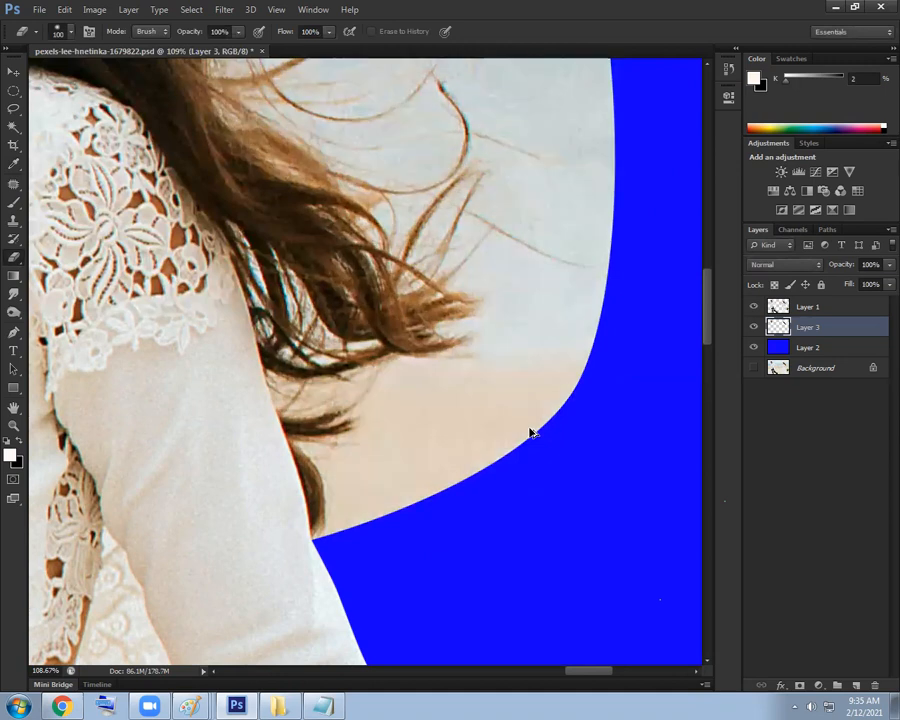
Set Layer 3's blending mode to Multiply and sample the tinted backdrop below the hair as the Levels white point
{"action": "left_click", "coordinate": [771, 266]}
{"action": "left_click", "coordinate": [785, 321]}
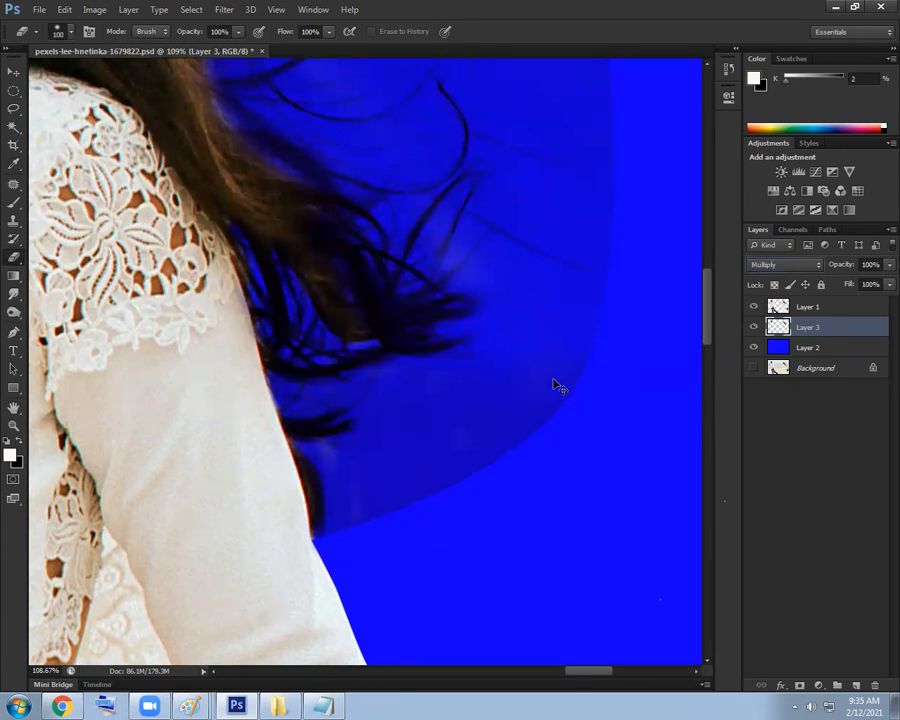
{"action": "key", "text": "ctrl+l"}
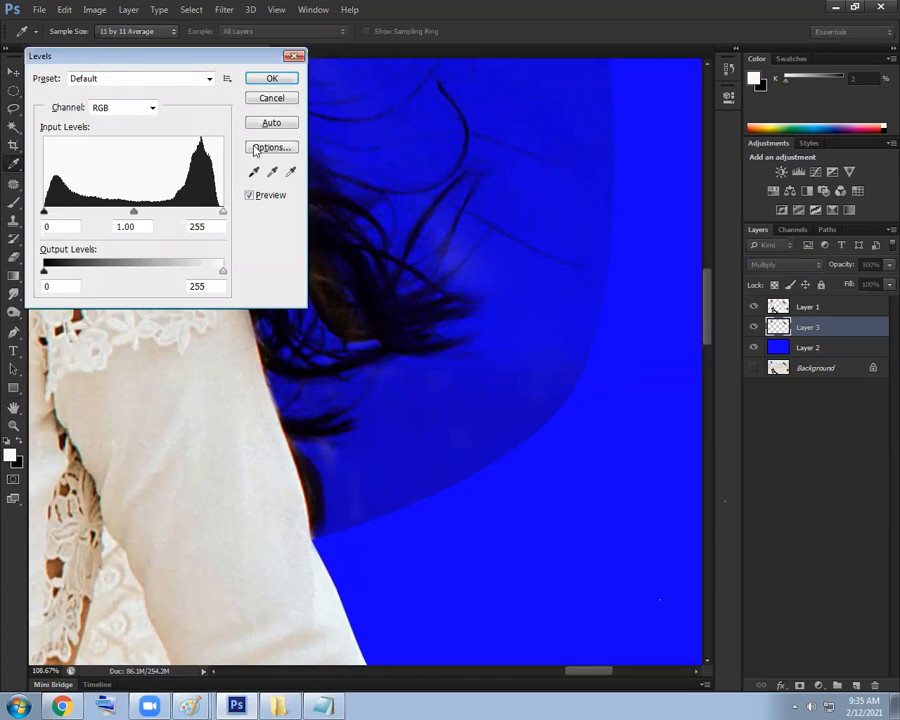
{"action": "left_click", "coordinate": [289, 174]}
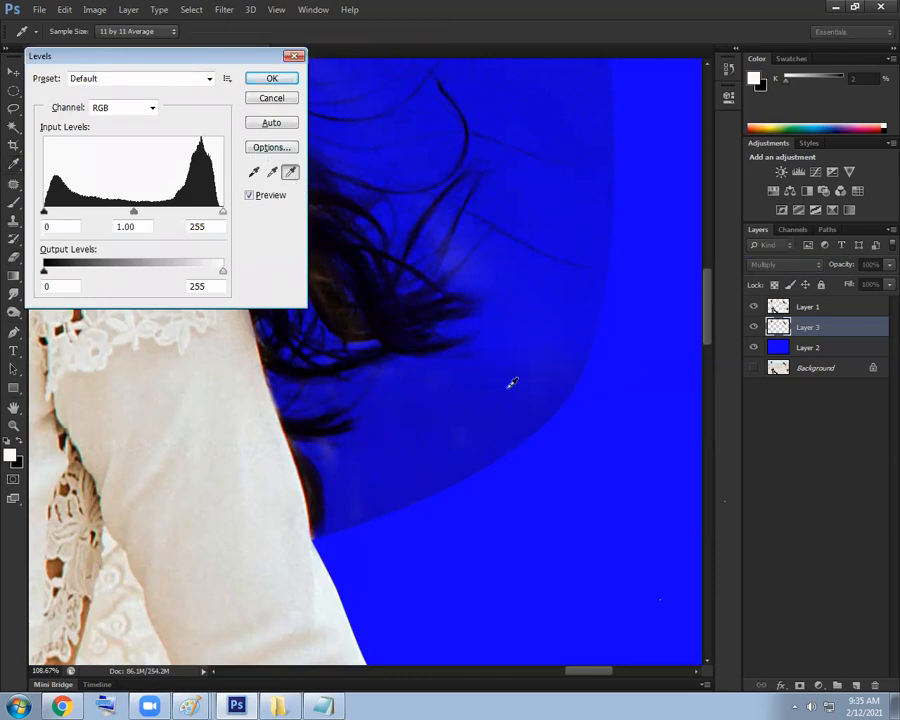
{"action": "left_click", "coordinate": [511, 383]}
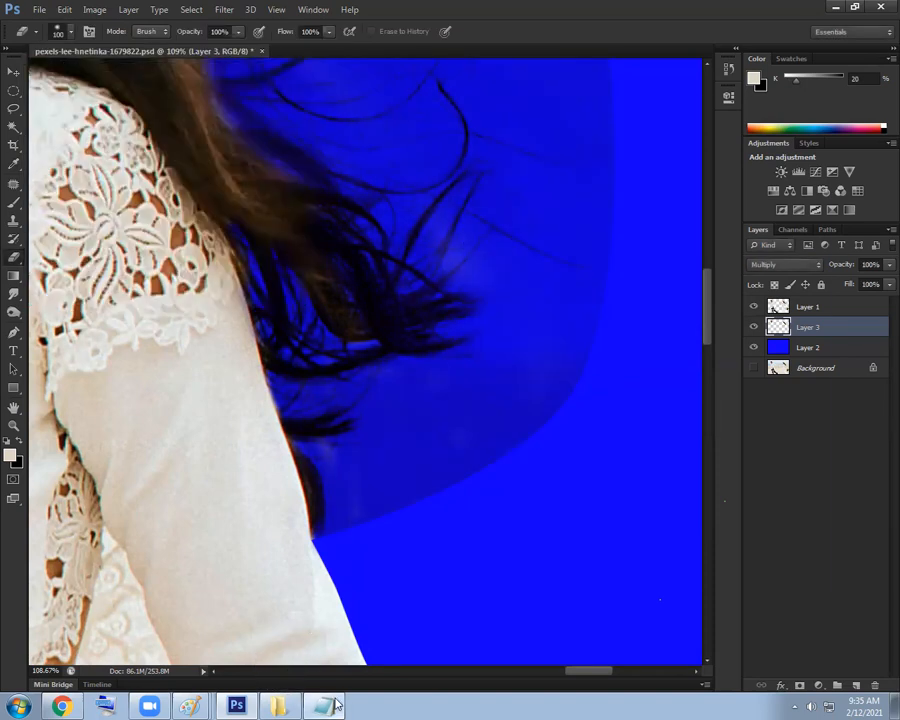
Switch to Notepad, add spacing above the history brush note and write "erase the top layer white edges only" after the eraser size line
{"action": "left_click", "coordinate": [323, 706]}
{"action": "left_click", "coordinate": [261, 281]}
{"action": "key", "text": "Return"}
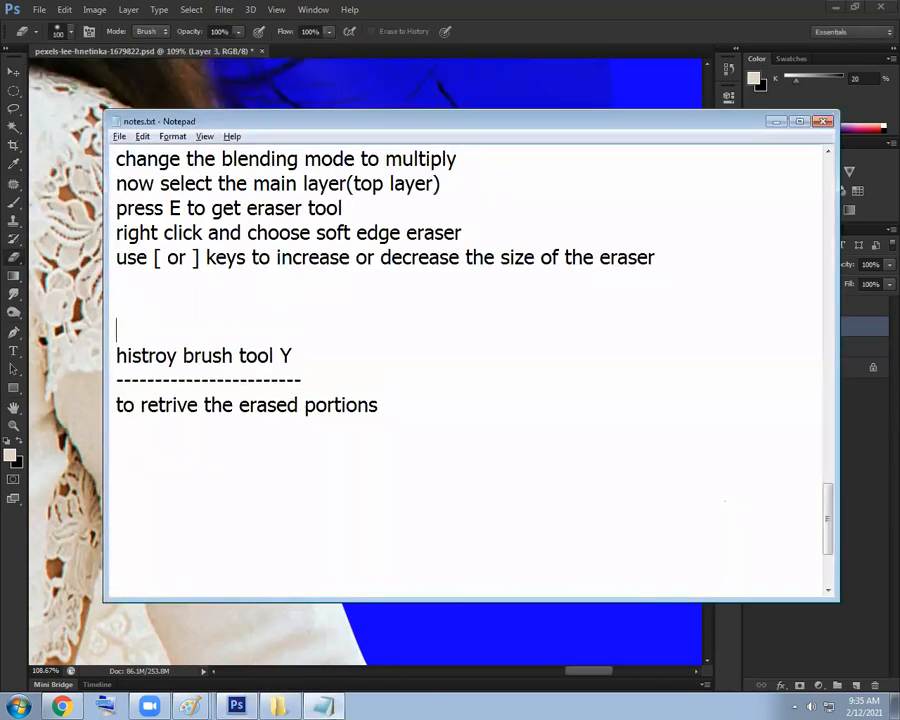
{"action": "key", "text": "Return"}
{"action": "key", "text": "Up"}
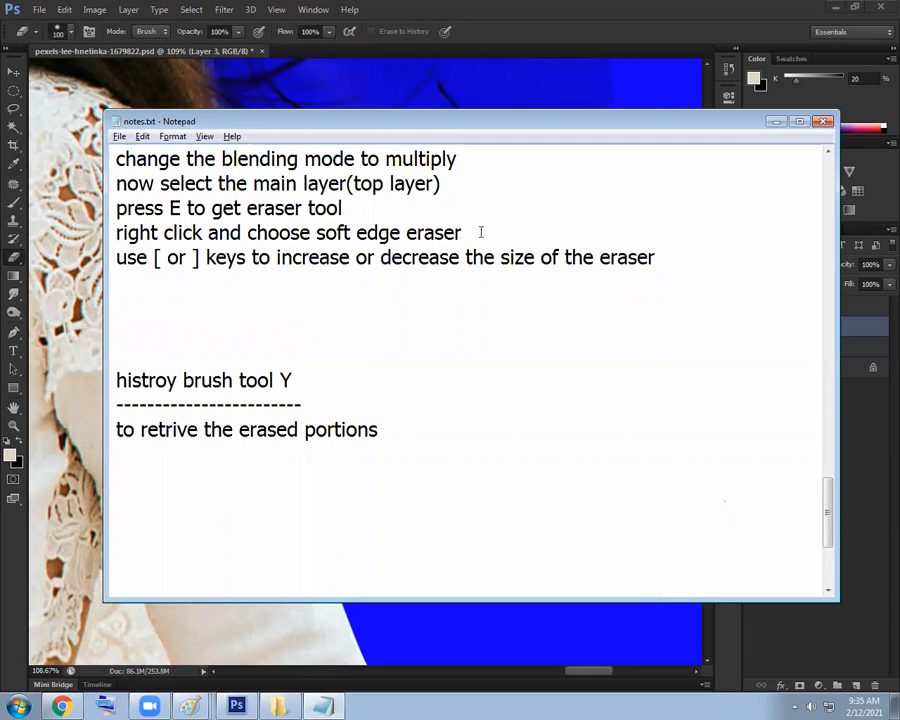
{"action": "key", "text": "Return"}
{"action": "type", "text": "erase teh t"}
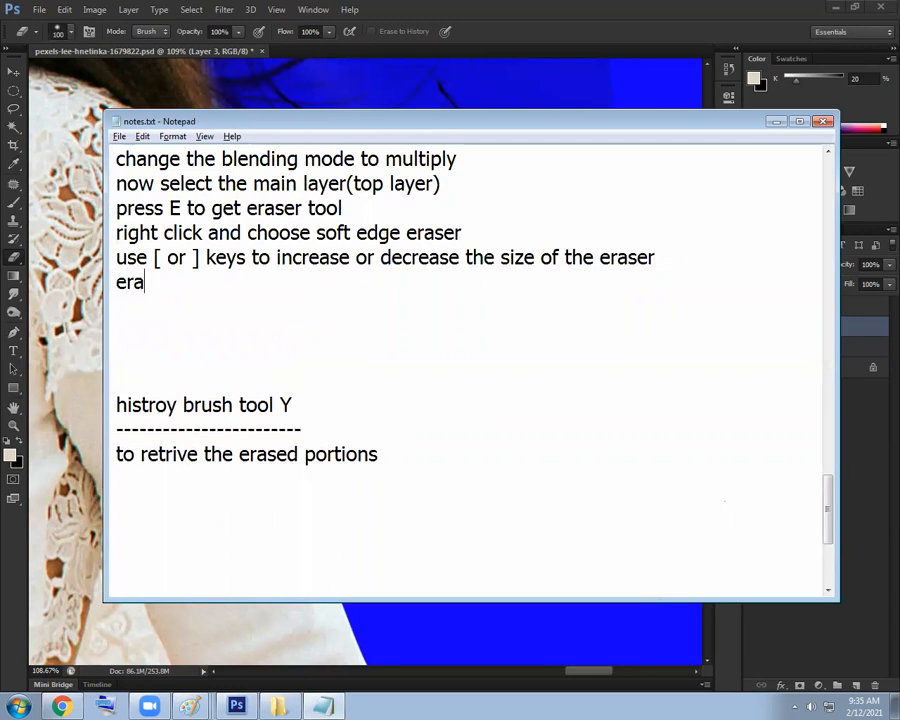
{"action": "key", "text": "BackSpace"}
{"action": "key", "text": "BackSpace"}
{"action": "type", "text": "he top layer white edges o"}
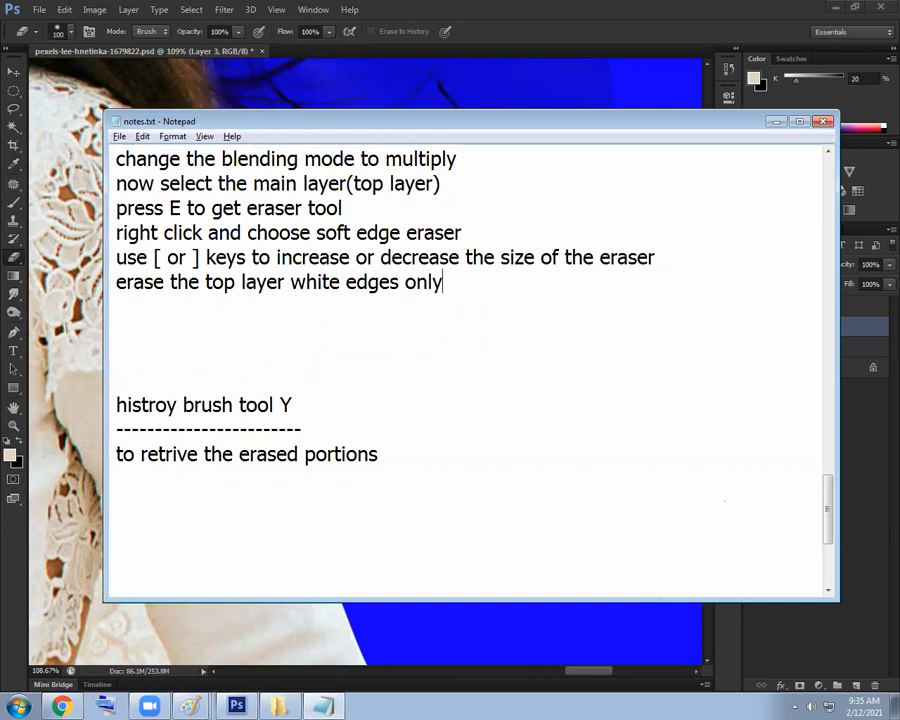
{"action": "type", "text": "nly"}
Start a new line in the notes reading "select the bottom layer, press ctrl L(levels)"
{"action": "key", "text": "Return"}
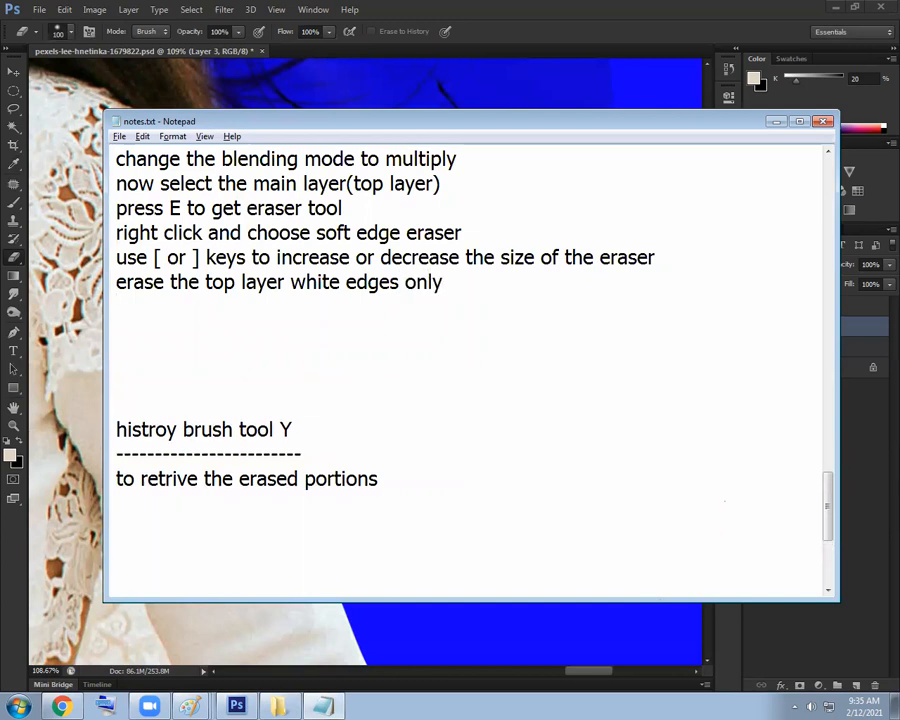
{"action": "type", "text": "sle"}
{"action": "key", "text": "BackSpace"}
{"action": "key", "text": "BackSpace"}
{"action": "type", "text": "elect the"}
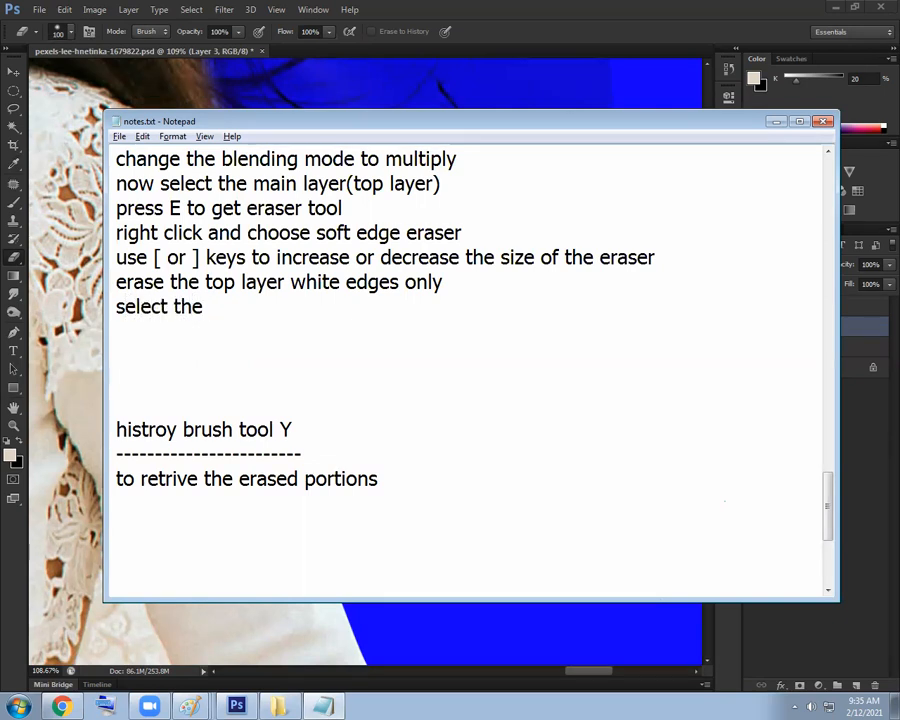
{"action": "type", "text": " bottom l"}
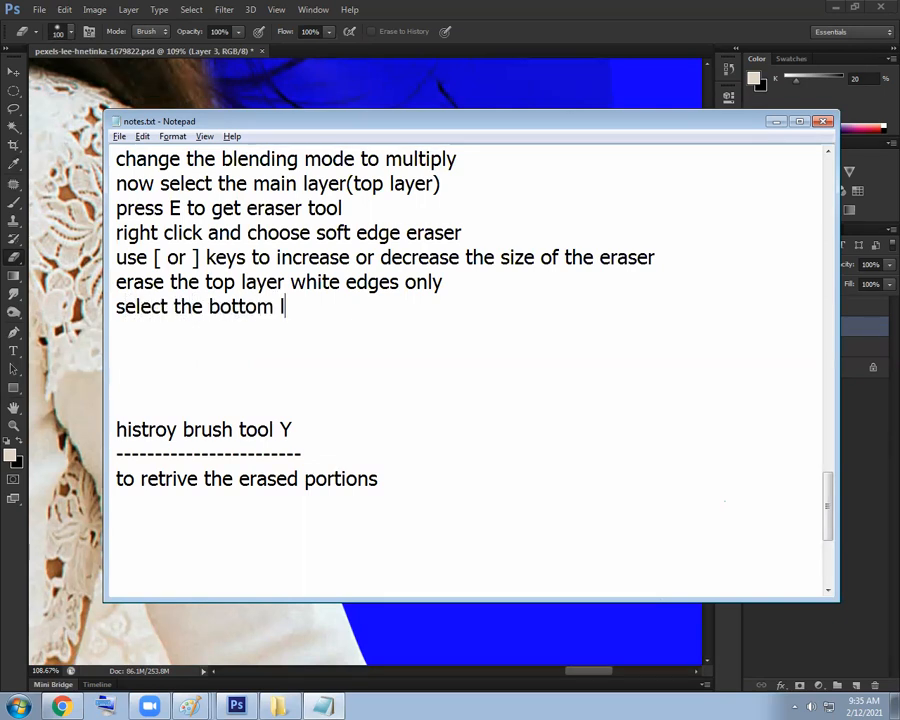
{"action": "type", "text": "ayer, p"}
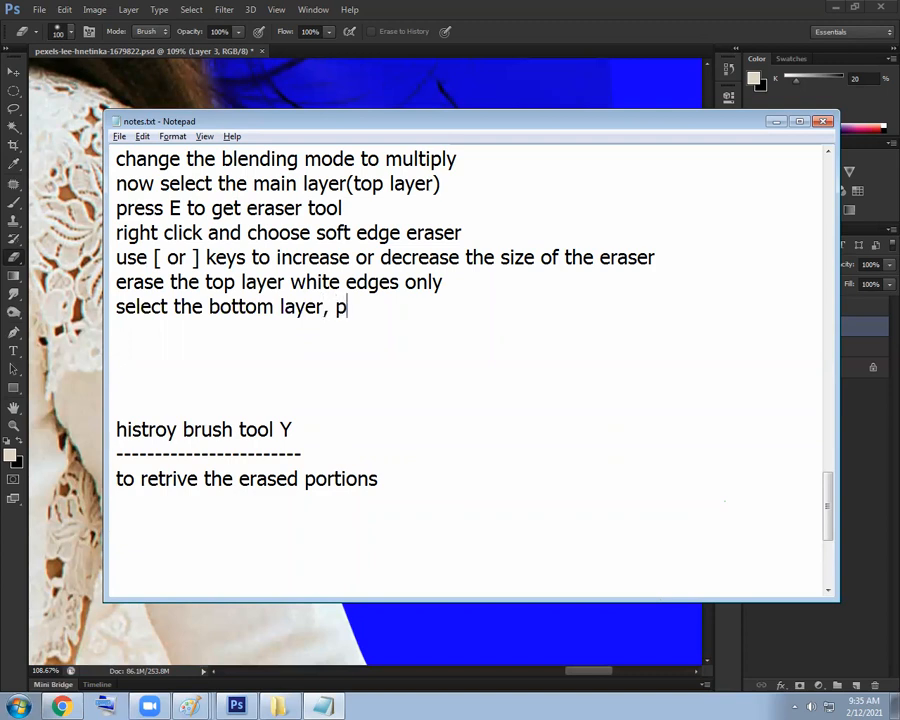
{"action": "type", "text": "ress ctrl"}
{"action": "type", "text": " L()"}
{"action": "type", "text": "levels"}
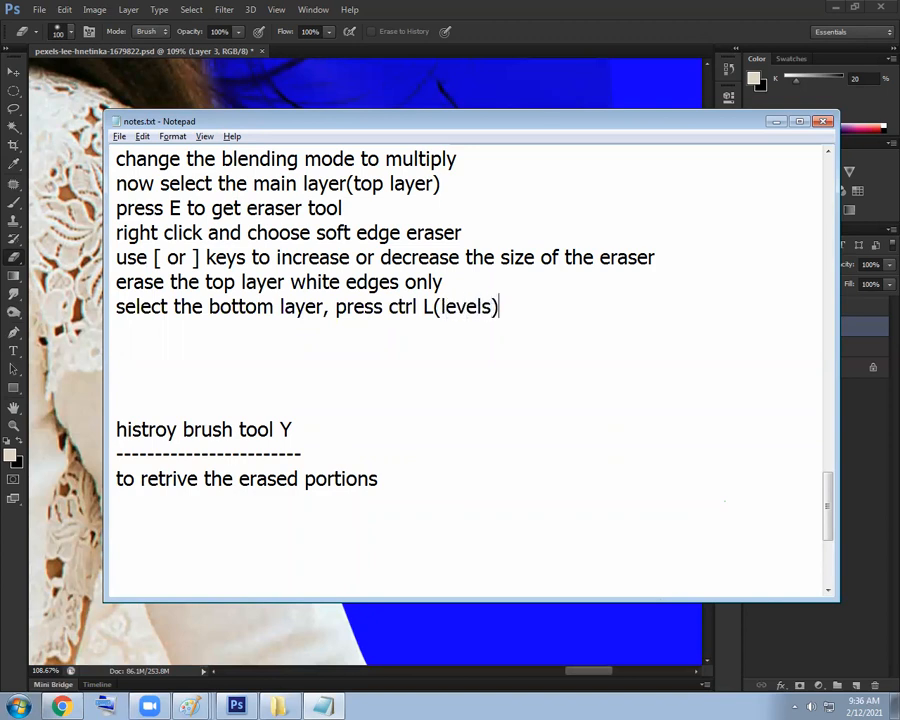
Complete the levels note with ", choose the white picker, and pick white BG area."
{"action": "type", "text": " choose the wio"}
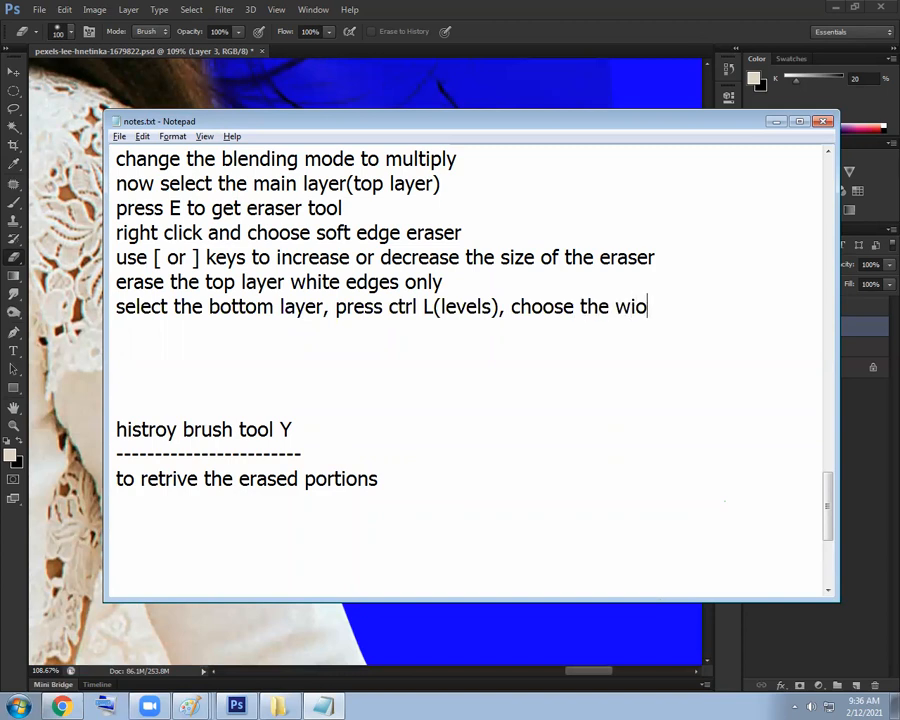
{"action": "key", "text": "BackSpace"}
{"action": "key", "text": "BackSpace"}
{"action": "type", "text": "hite p"}
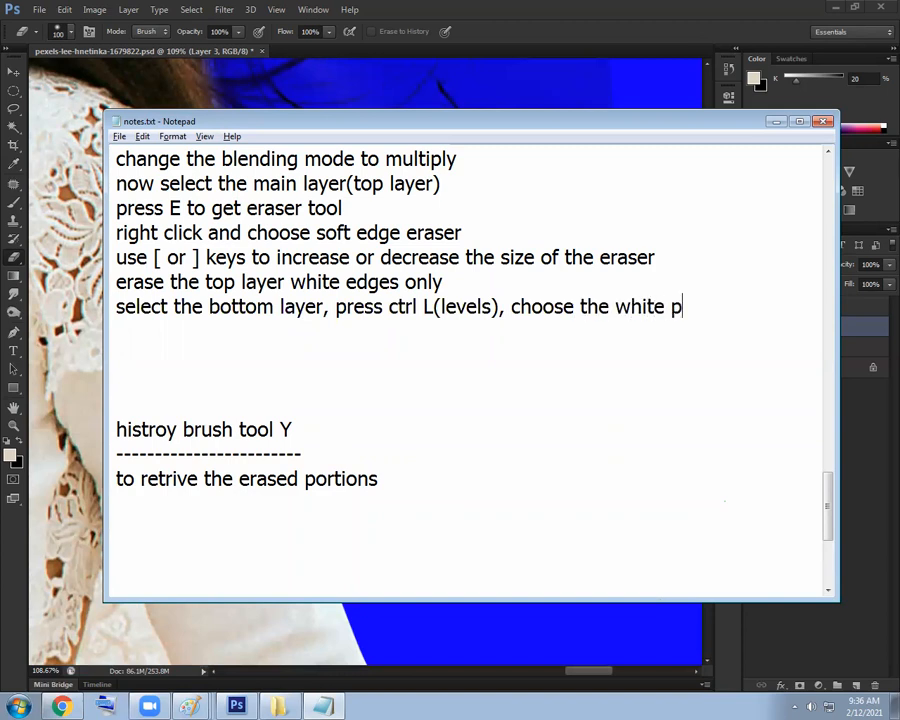
{"action": "type", "text": "icker, and "}
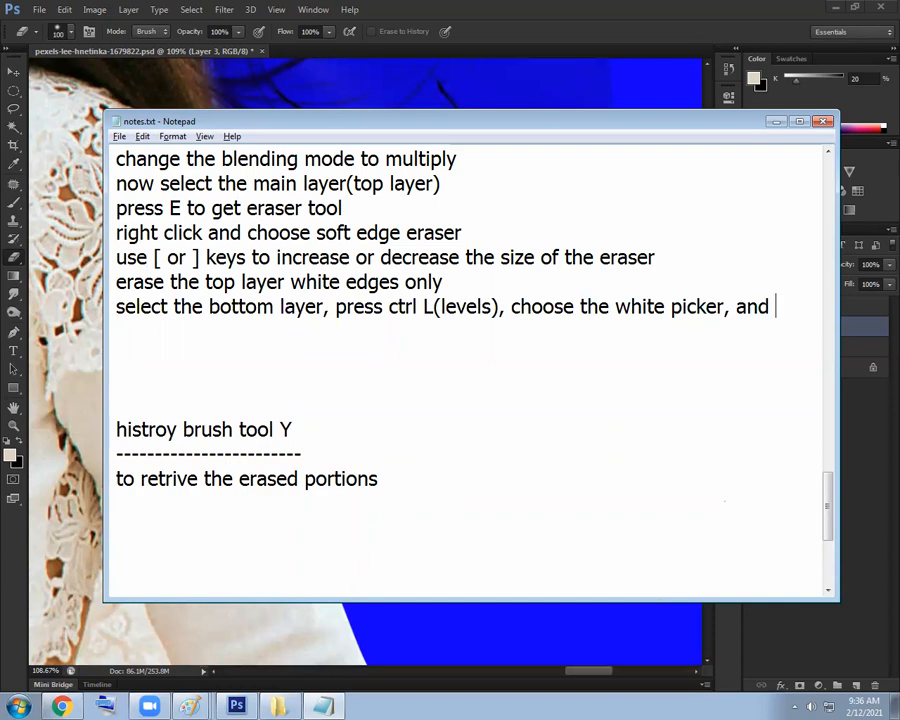
{"action": "type", "text": "pick white a"}
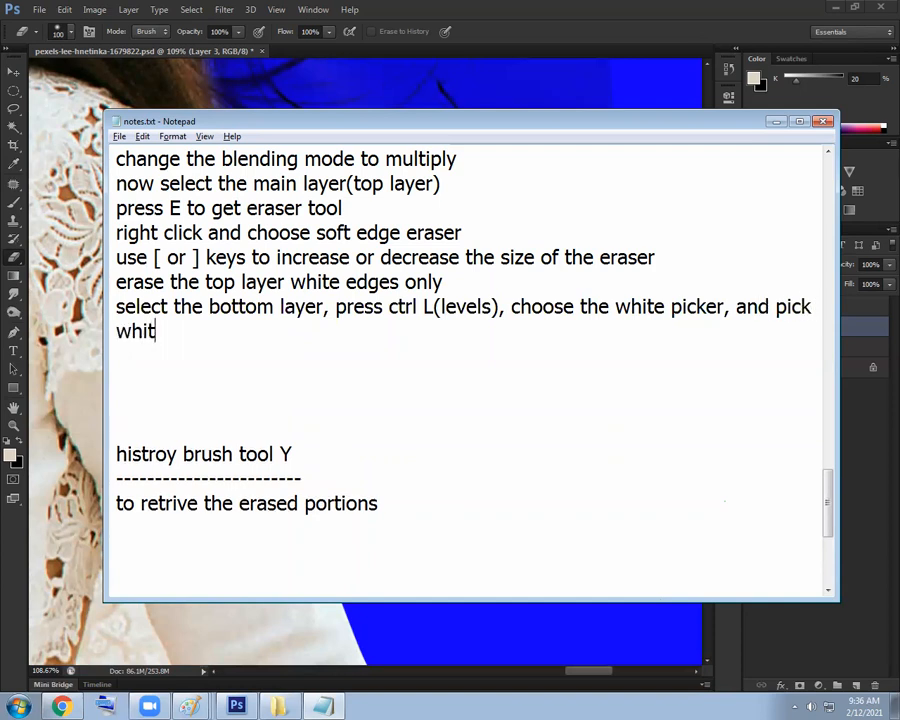
{"action": "key", "text": "BackSpace"}
{"action": "type", "text": "bag"}
{"action": "key", "text": "BackSpace"}
{"action": "key", "text": "BackSpace"}
{"action": "key", "text": "BackSpace"}
{"action": "key", "text": "BackSpace"}
{"action": "type", "text": "BG are"}
{"action": "key", "text": "BackSpace"}
{"action": "type", "text": "rea"}
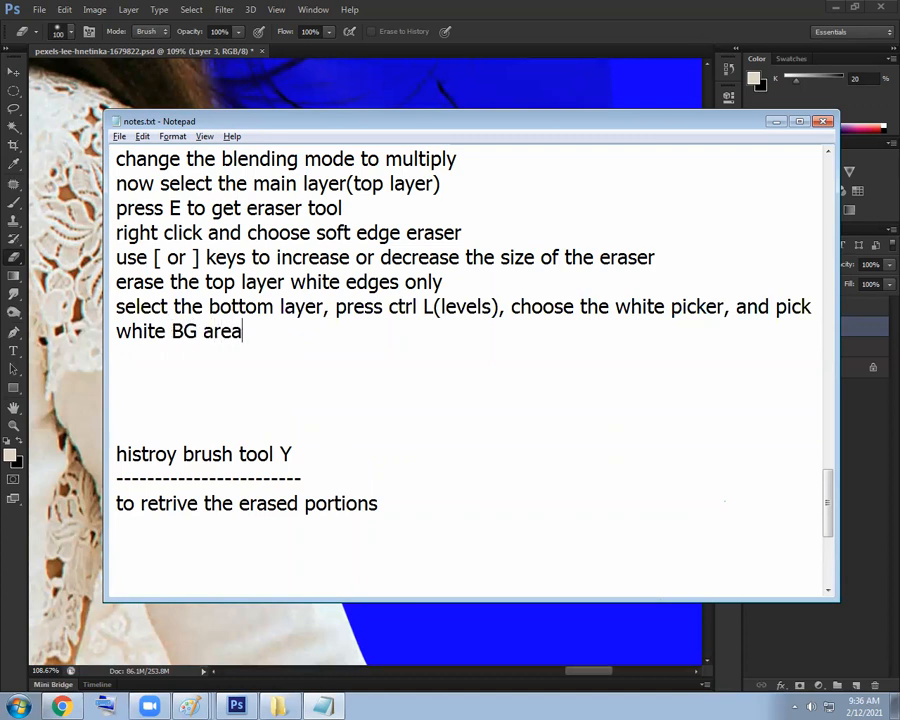
{"action": "type", "text": "."}
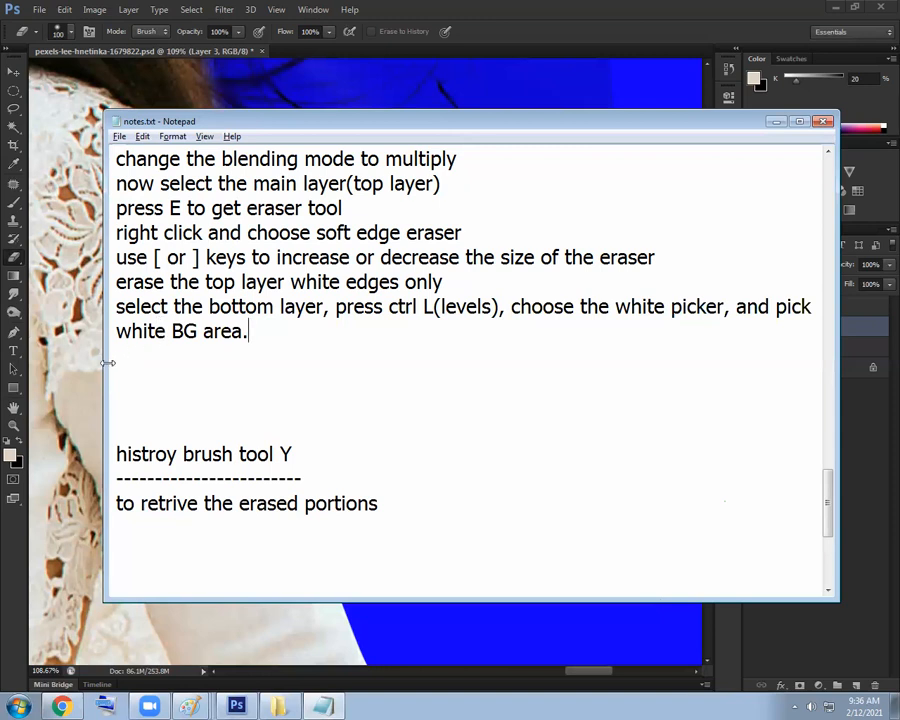
Widen the notes window on both sides and switch back to Photoshop
{"action": "left_click_drag", "start_coordinate": [108, 363], "coordinate": [57, 363]}
{"action": "left_click", "coordinate": [226, 346]}
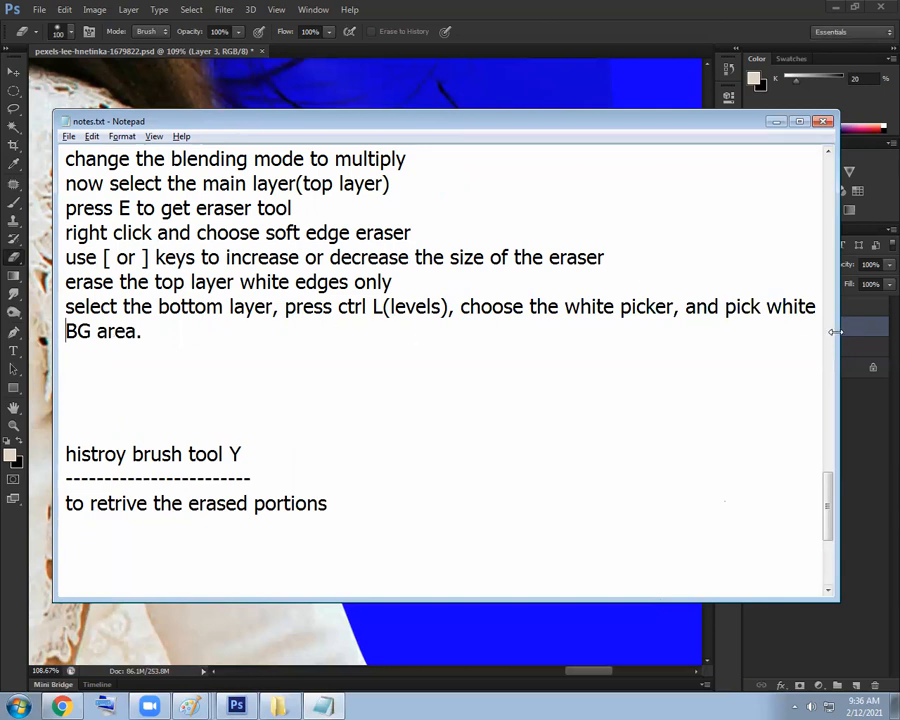
{"action": "left_click_drag", "start_coordinate": [835, 332], "coordinate": [875, 332]}
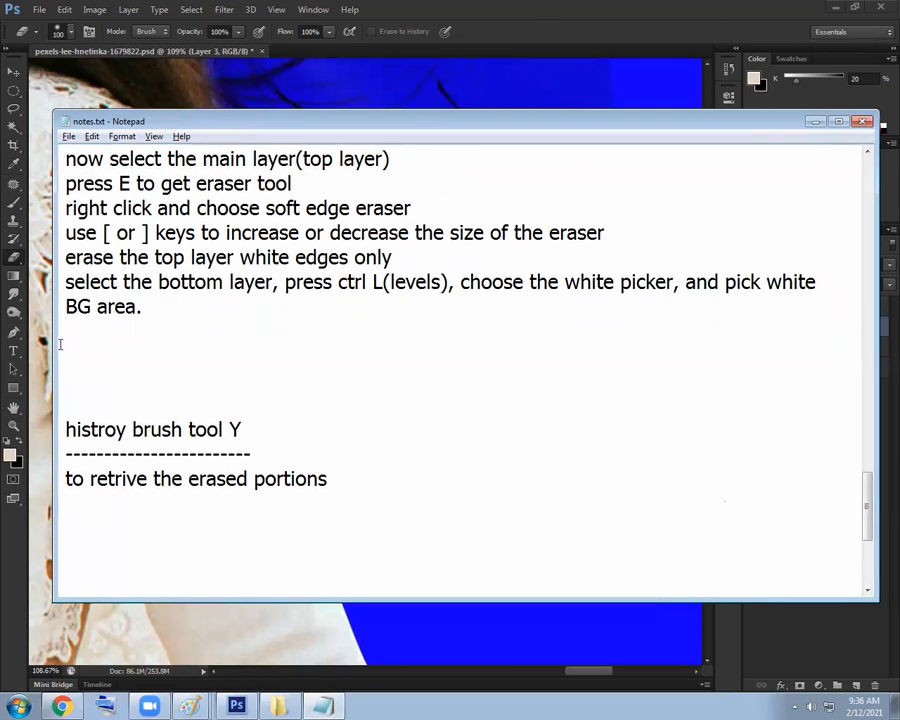
{"action": "left_click_drag", "start_coordinate": [29, 350], "coordinate": [26, 350]}
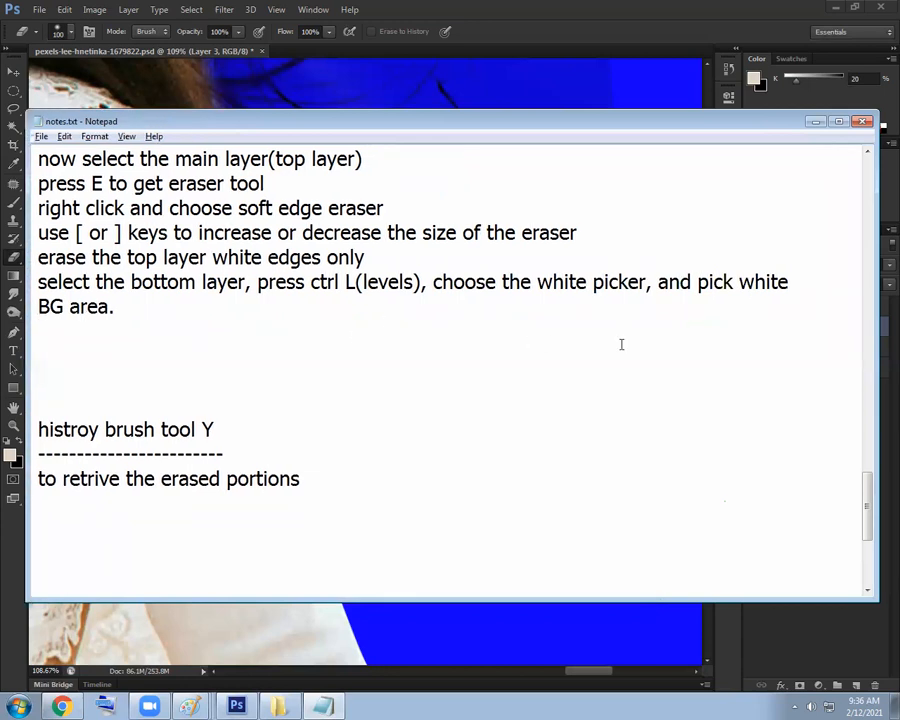
{"action": "left_click", "coordinate": [584, 28]}
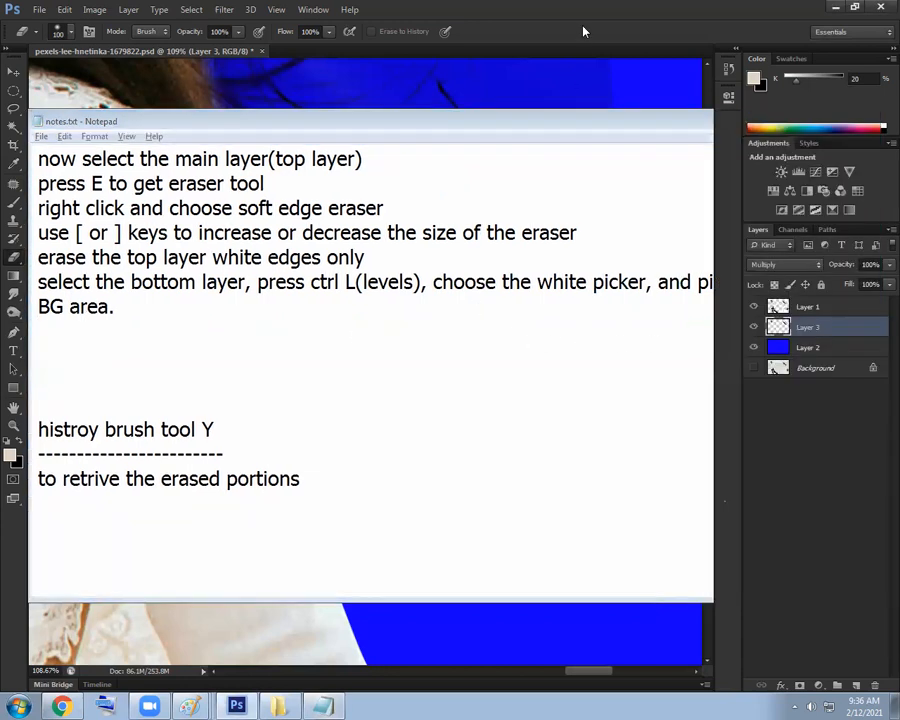
Apply Levels to Layer 3, sampling the leftover backdrop beside the bride's hair as the white point
{"action": "left_click_drag", "start_coordinate": [501, 253], "coordinate": [490, 330]}
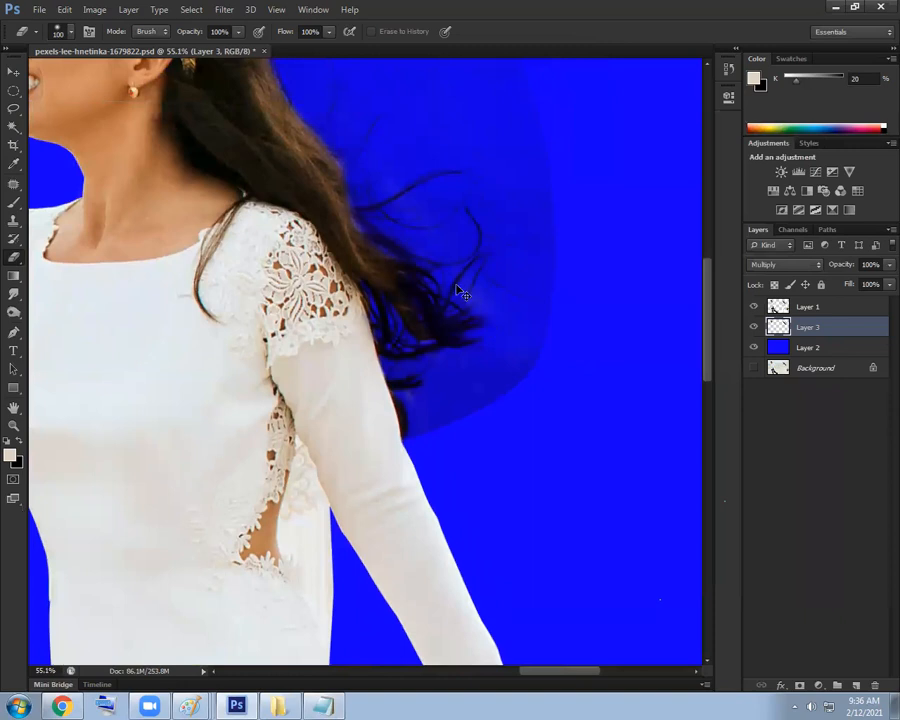
{"action": "key", "text": "ctrl+l"}
{"action": "left_click", "coordinate": [291, 173]}
{"action": "left_click", "coordinate": [502, 357]}
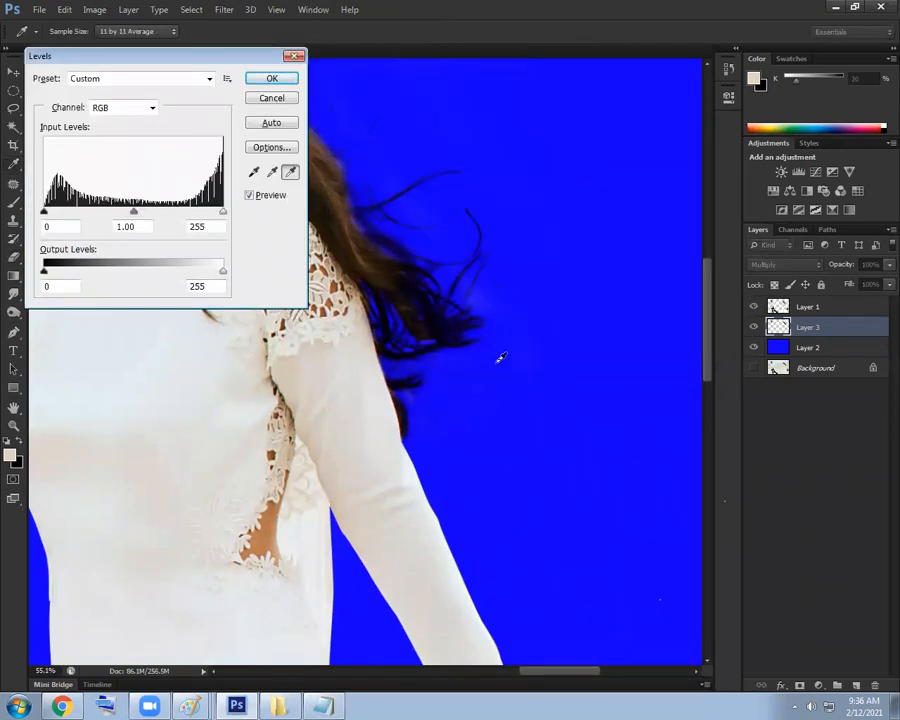
{"action": "left_click", "coordinate": [293, 82]}
Erase the white fringe around the groom's hair on Layer 1 with the size 100 Eraser
{"action": "left_click_drag", "start_coordinate": [499, 302], "coordinate": [567, 322]}
{"action": "left_click_drag", "start_coordinate": [166, 230], "coordinate": [695, 281]}
{"action": "mouse_move", "coordinate": [350, 228]}
{"action": "left_mouse_down"}
{"action": "mouse_move", "coordinate": [408, 262]}
{"action": "mouse_move", "coordinate": [426, 136]}
{"action": "left_mouse_up"}
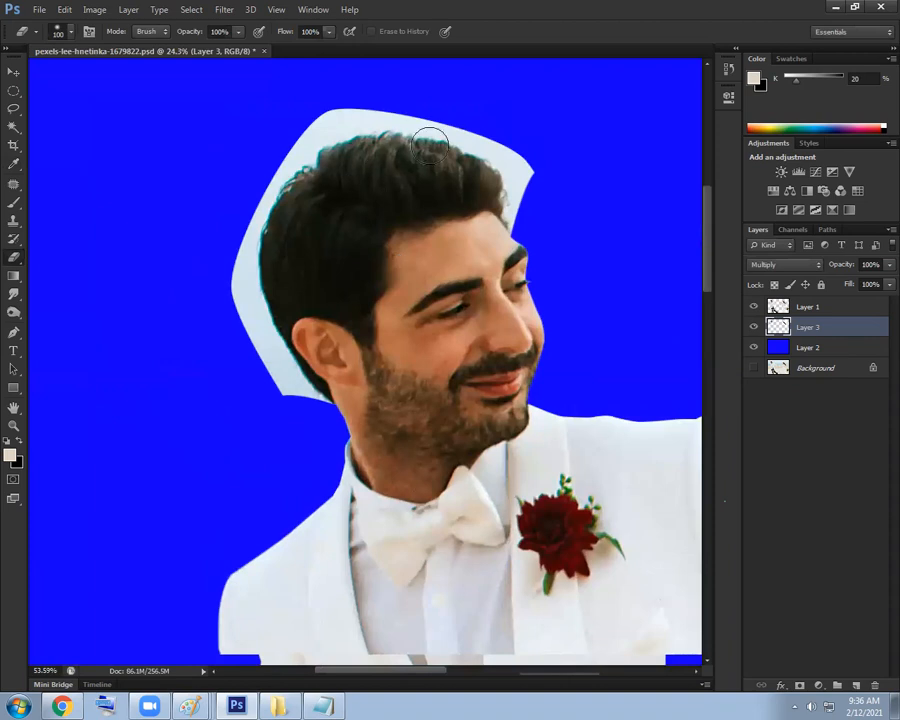
{"action": "left_click", "coordinate": [795, 309]}
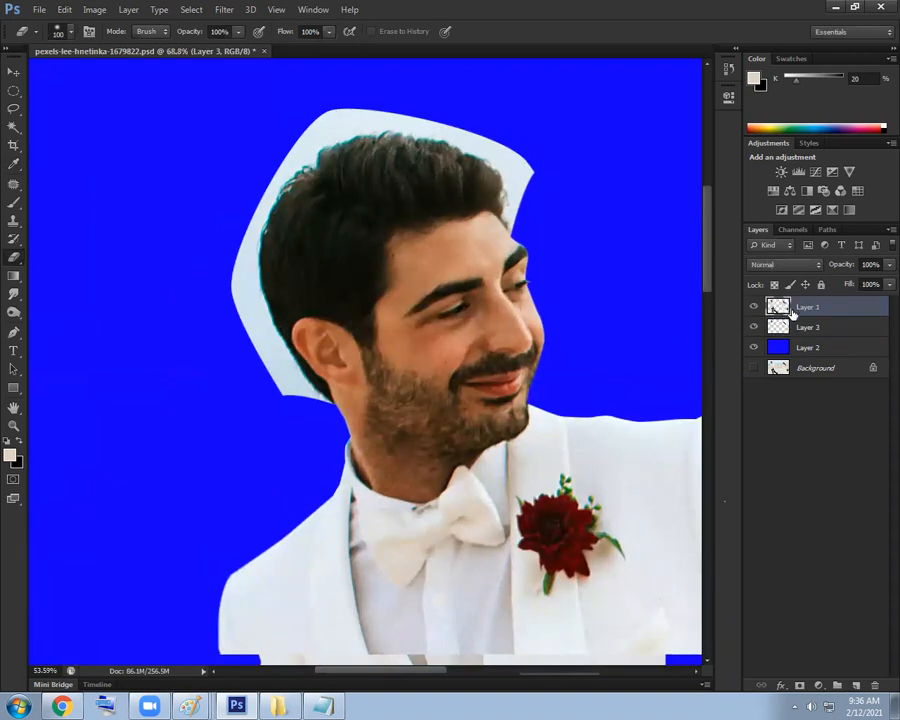
{"action": "scroll", "coordinate": [535, 207], "scroll_direction": "up", "scroll_amount": 3}
{"action": "mouse_move", "coordinate": [522, 167]}
{"action": "left_mouse_down"}
{"action": "mouse_move", "coordinate": [462, 108]}
{"action": "mouse_move", "coordinate": [378, 83]}
{"action": "mouse_move", "coordinate": [297, 75]}
{"action": "mouse_move", "coordinate": [218, 86]}
{"action": "mouse_move", "coordinate": [134, 135]}
{"action": "mouse_move", "coordinate": [255, 92]}
{"action": "mouse_move", "coordinate": [204, 110]}
{"action": "mouse_move", "coordinate": [101, 231]}
{"action": "mouse_move", "coordinate": [215, 137]}
{"action": "mouse_move", "coordinate": [130, 236]}
{"action": "mouse_move", "coordinate": [76, 386]}
{"action": "mouse_move", "coordinate": [101, 266]}
{"action": "mouse_move", "coordinate": [109, 437]}
{"action": "mouse_move", "coordinate": [98, 262]}
{"action": "mouse_move", "coordinate": [127, 461]}
{"action": "mouse_move", "coordinate": [120, 368]}
{"action": "mouse_move", "coordinate": [146, 511]}
{"action": "mouse_move", "coordinate": [147, 427]}
{"action": "mouse_move", "coordinate": [181, 514]}
{"action": "mouse_move", "coordinate": [141, 399]}
{"action": "mouse_move", "coordinate": [195, 515]}
{"action": "mouse_move", "coordinate": [194, 492]}
{"action": "mouse_move", "coordinate": [219, 523]}
{"action": "left_mouse_up"}
{"action": "scroll", "coordinate": [219, 523], "scroll_direction": "up", "scroll_amount": 5}
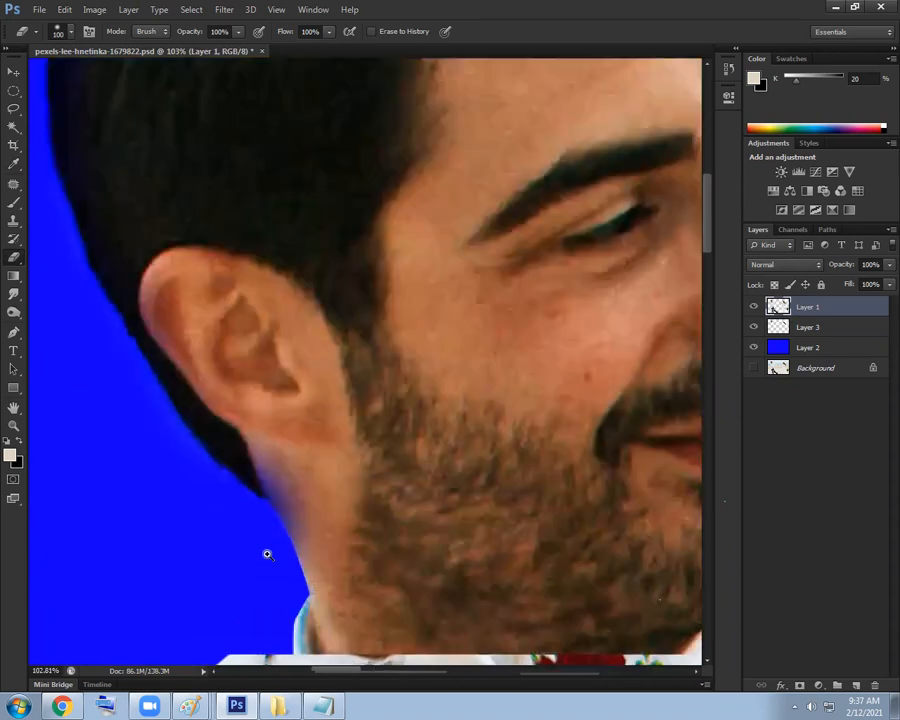
Restore the erased skin below the groom's ear on Layer 1 with the History Brush at size 25
{"action": "key", "text": "b"}
{"action": "mouse_move", "coordinate": [278, 409]}
{"action": "left_mouse_down"}
{"action": "mouse_move", "coordinate": [335, 554]}
{"action": "mouse_move", "coordinate": [283, 455]}
{"action": "left_mouse_up"}
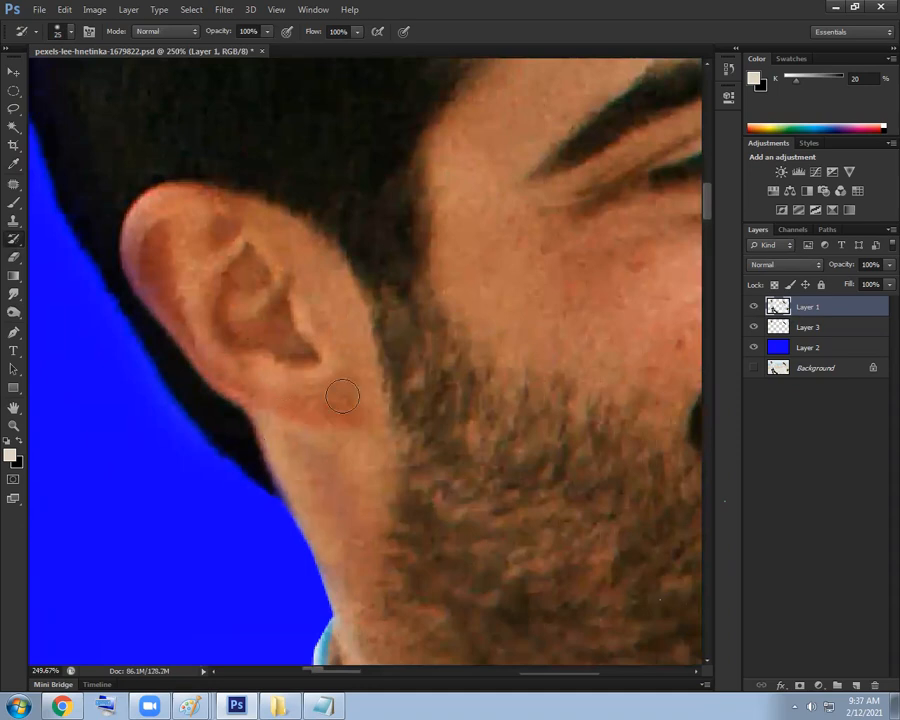
{"action": "scroll", "coordinate": [342, 392], "scroll_direction": "down", "scroll_amount": 6}
Erase the remaining white patch beside the groom's front hairline and forehead on Layer 1
{"action": "key", "text": "e"}
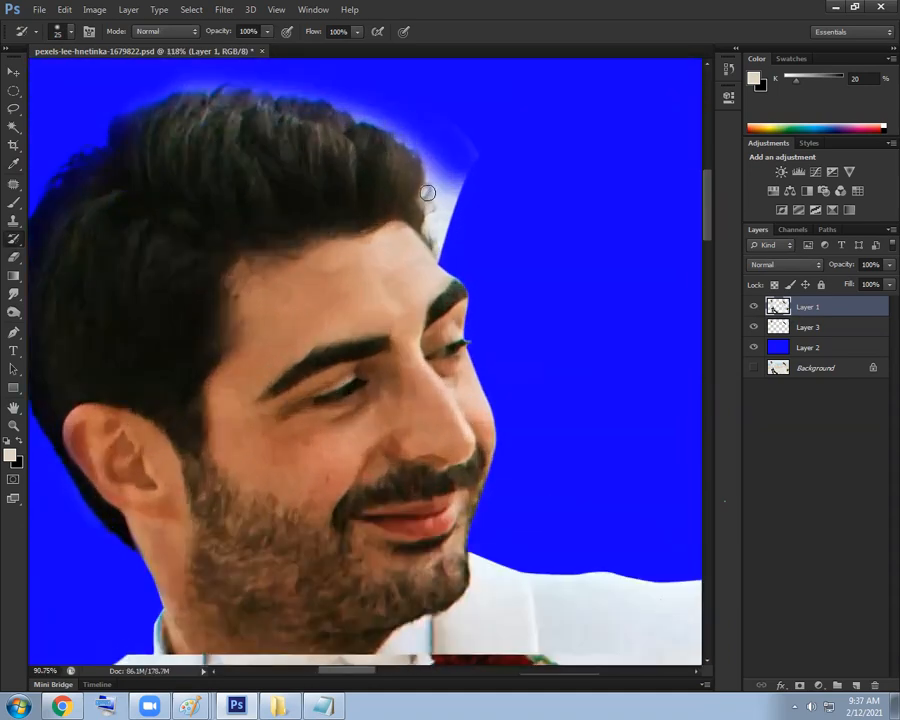
{"action": "scroll", "coordinate": [438, 185], "scroll_direction": "up", "scroll_amount": 3}
{"action": "mouse_move", "coordinate": [447, 255]}
{"action": "left_mouse_down"}
{"action": "mouse_move", "coordinate": [466, 151]}
{"action": "mouse_move", "coordinate": [400, 100]}
{"action": "mouse_move", "coordinate": [444, 133]}
{"action": "left_mouse_up"}
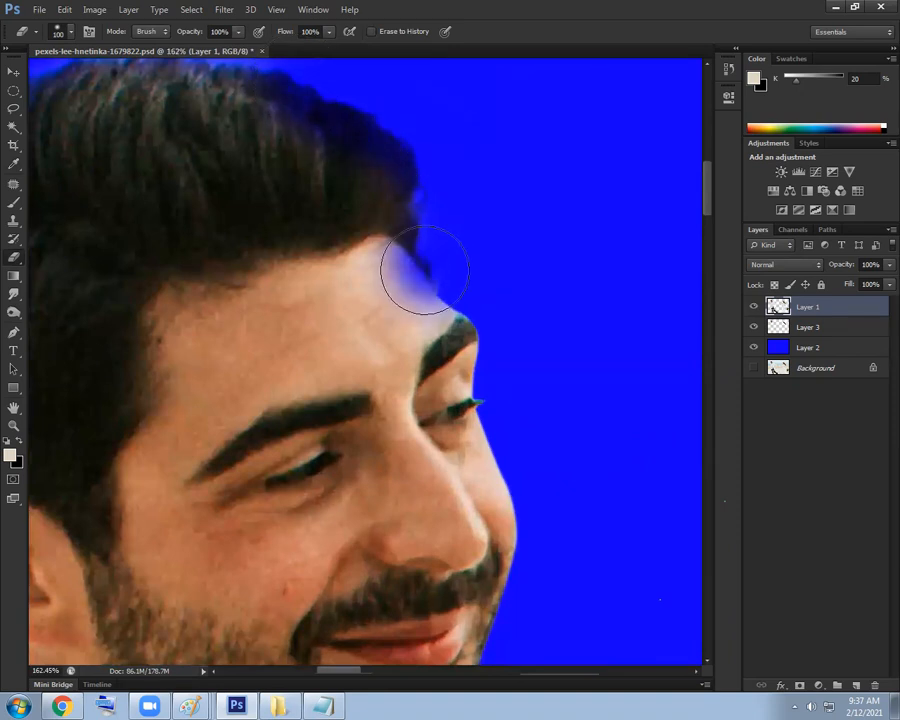
Restore the groom's over-erased forehead and the front and top of his hair with the History Brush
{"action": "scroll", "coordinate": [460, 230], "scroll_direction": "up", "scroll_amount": 1}
{"action": "key", "text": "y"}
{"action": "mouse_move", "coordinate": [344, 253]}
{"action": "left_mouse_down"}
{"action": "mouse_move", "coordinate": [374, 258]}
{"action": "mouse_move", "coordinate": [425, 326]}
{"action": "mouse_move", "coordinate": [411, 329]}
{"action": "mouse_move", "coordinate": [367, 276]}
{"action": "mouse_move", "coordinate": [442, 340]}
{"action": "mouse_move", "coordinate": [405, 305]}
{"action": "mouse_move", "coordinate": [393, 266]}
{"action": "mouse_move", "coordinate": [383, 260]}
{"action": "mouse_move", "coordinate": [415, 346]}
{"action": "left_mouse_up"}
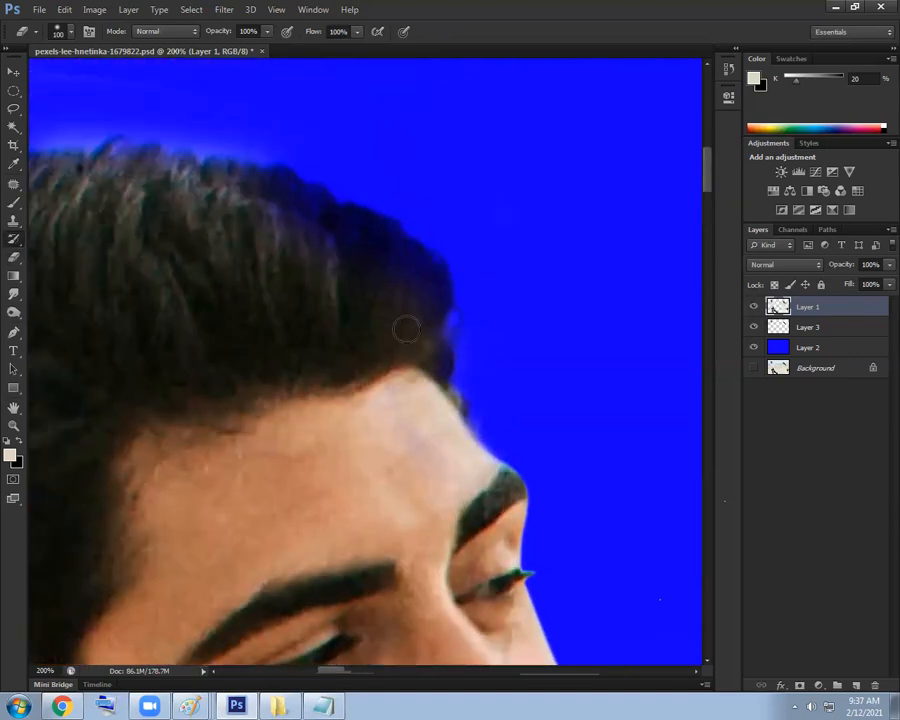
{"action": "left_click_drag", "start_coordinate": [397, 277], "coordinate": [191, 199]}
{"action": "left_click_drag", "start_coordinate": [425, 363], "coordinate": [332, 326]}
{"action": "left_click_drag", "start_coordinate": [436, 434], "coordinate": [368, 257]}
{"action": "mouse_move", "coordinate": [256, 117]}
{"action": "left_mouse_down"}
{"action": "mouse_move", "coordinate": [284, 108]}
{"action": "mouse_move", "coordinate": [289, 203]}
{"action": "mouse_move", "coordinate": [317, 205]}
{"action": "left_mouse_up"}
Erase the faint halo above the groom's hair, and restore the back of his hair with the History Brush
{"action": "key", "text": "e"}
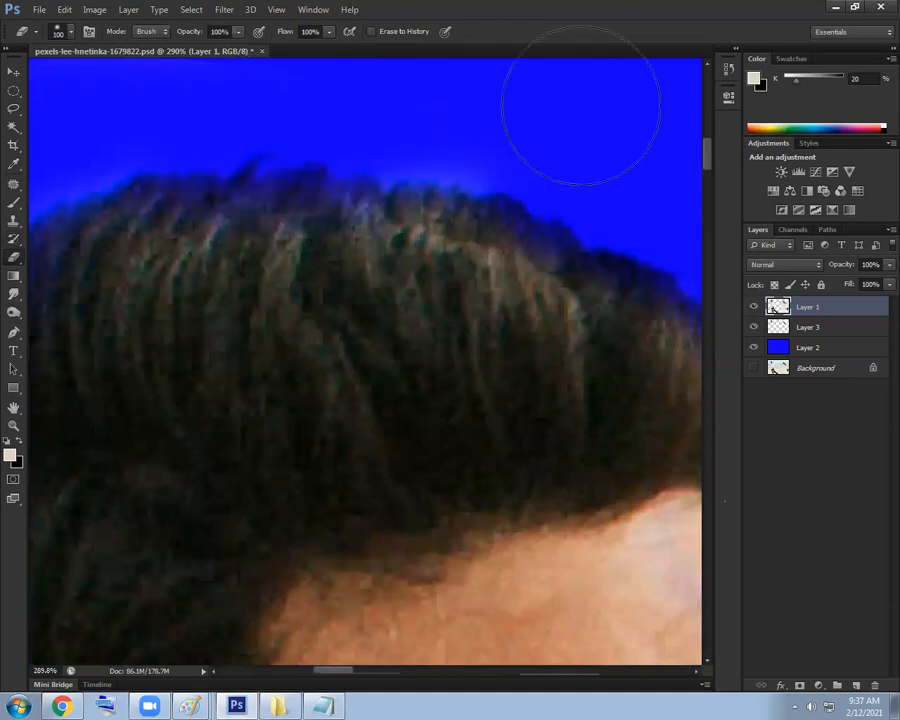
{"action": "left_click_drag", "start_coordinate": [420, 136], "coordinate": [280, 136]}
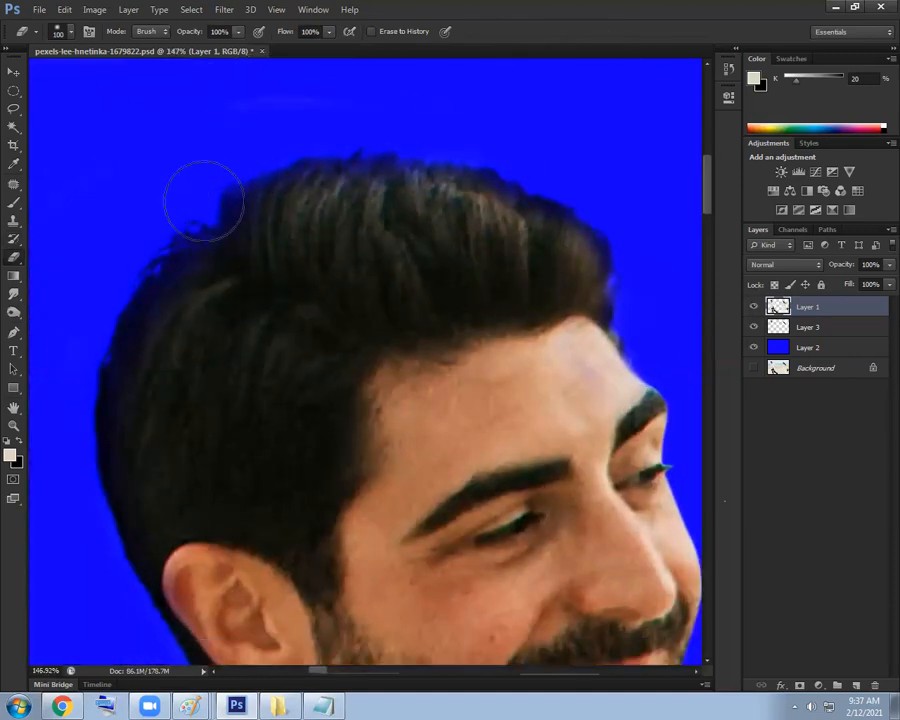
{"action": "key", "text": "y"}
{"action": "mouse_move", "coordinate": [187, 270]}
{"action": "left_mouse_down"}
{"action": "mouse_move", "coordinate": [149, 321]}
{"action": "mouse_move", "coordinate": [133, 386]}
{"action": "mouse_move", "coordinate": [135, 443]}
{"action": "left_mouse_up"}
{"action": "mouse_move", "coordinate": [234, 240]}
{"action": "left_mouse_down"}
{"action": "mouse_move", "coordinate": [289, 199]}
{"action": "mouse_move", "coordinate": [383, 189]}
{"action": "mouse_move", "coordinate": [498, 208]}
{"action": "mouse_move", "coordinate": [555, 240]}
{"action": "mouse_move", "coordinate": [468, 282]}
{"action": "left_mouse_up"}
{"action": "left_click_drag", "start_coordinate": [474, 303], "coordinate": [257, 240]}
{"action": "left_click_drag", "start_coordinate": [341, 284], "coordinate": [285, 276]}
{"action": "left_click_drag", "start_coordinate": [312, 296], "coordinate": [122, 209]}
{"action": "left_click_drag", "start_coordinate": [440, 330], "coordinate": [402, 328]}
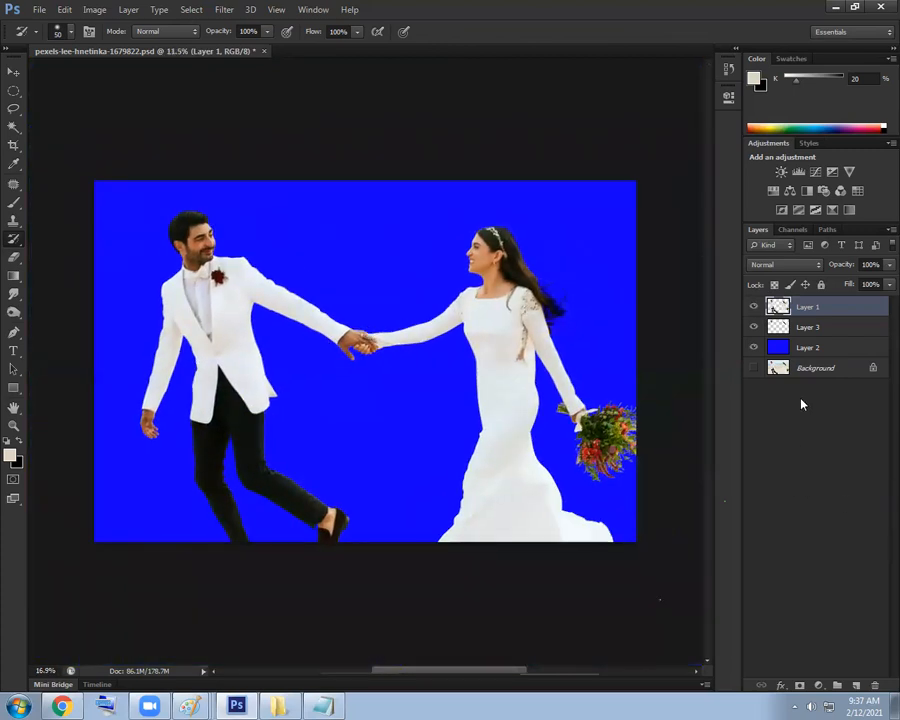
Place the image pexels-mike-126271.jpg directly above Layer 2
{"action": "left_click", "coordinate": [810, 350]}
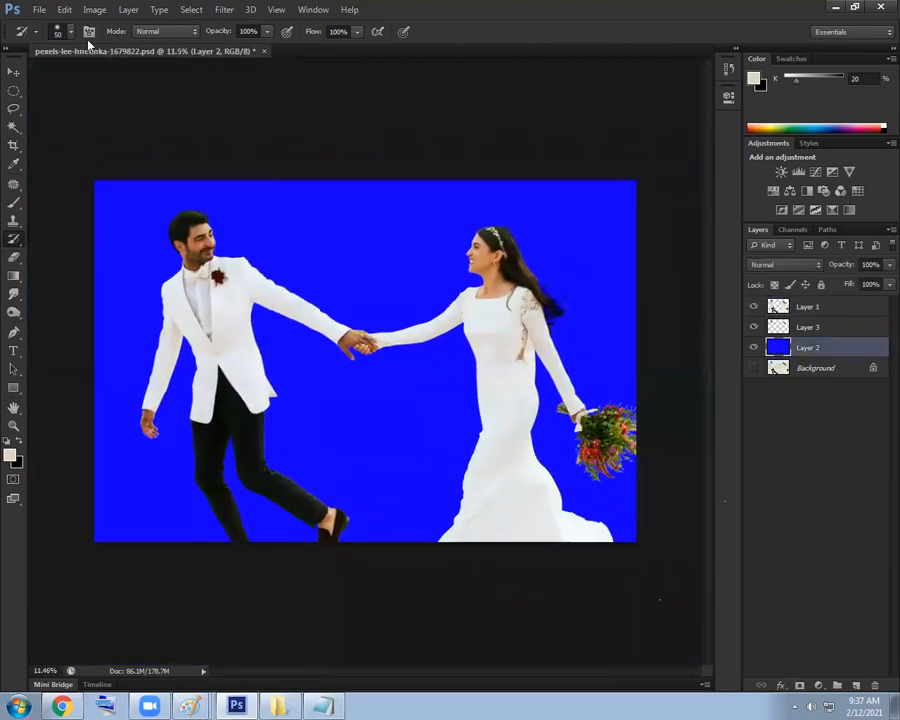
{"action": "left_click", "coordinate": [38, 10]}
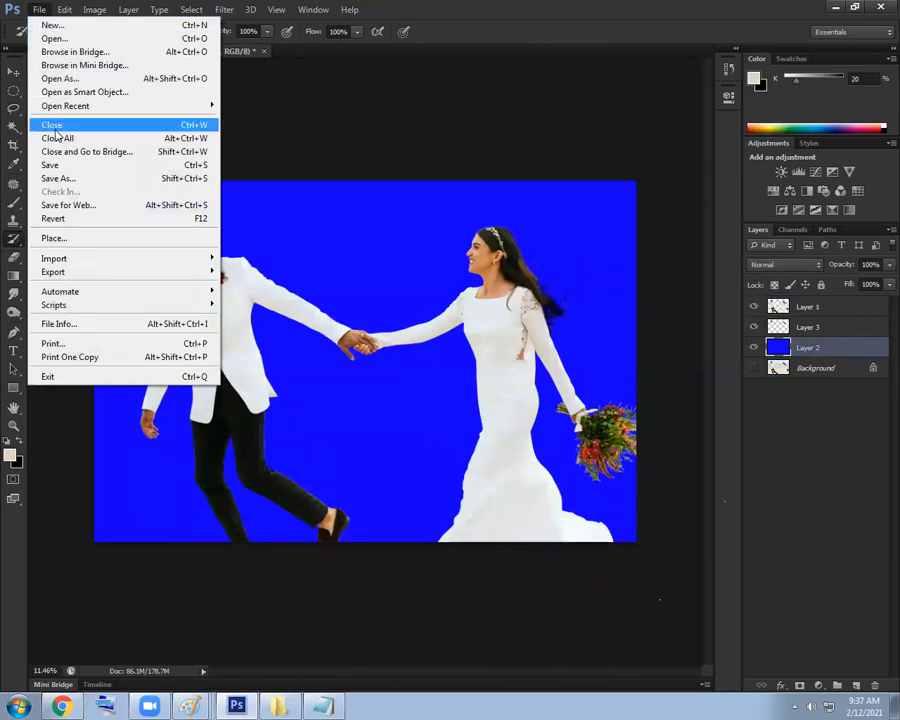
{"action": "left_click", "coordinate": [72, 240]}
{"action": "left_click", "coordinate": [598, 172]}
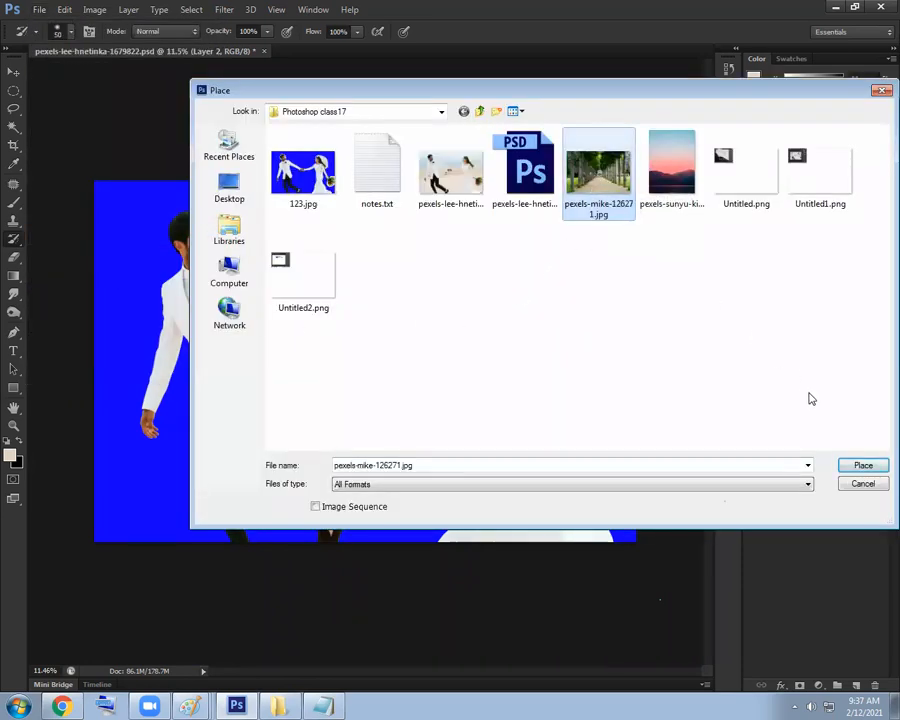
{"action": "left_click", "coordinate": [862, 483]}
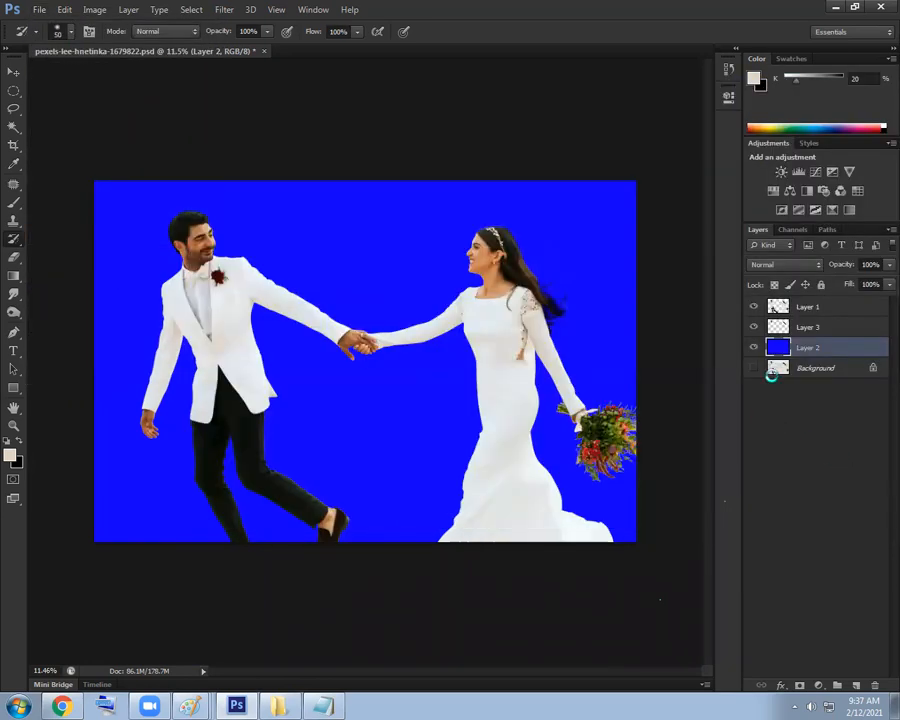
Scale the placed tree avenue image from its centre to about 119.5% so it covers the whole canvas
{"action": "key", "text": "ctrl+t"}
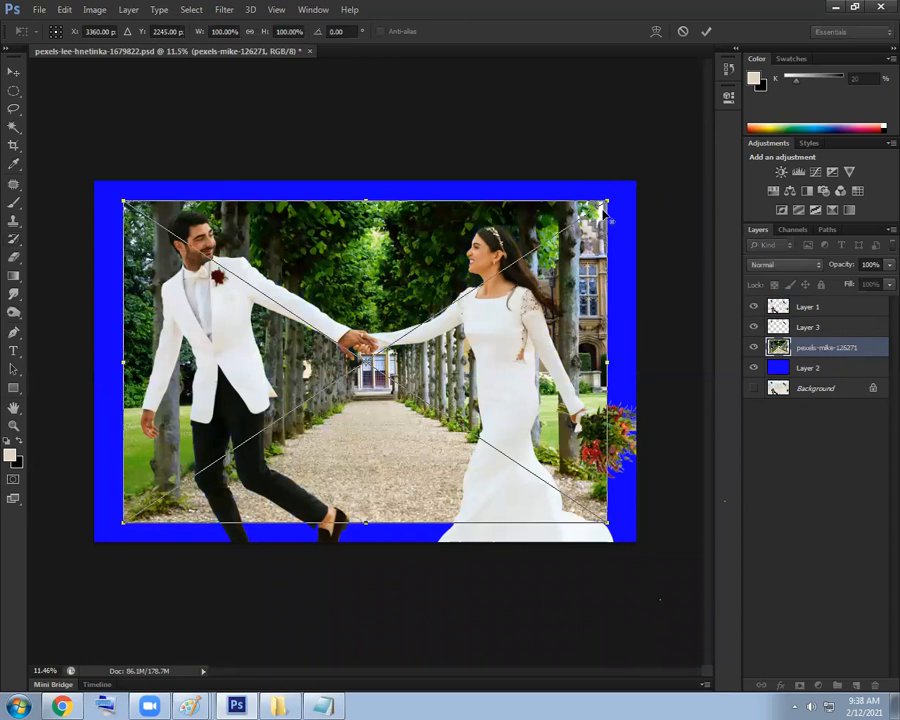
{"action": "left_click_drag", "start_coordinate": [607, 201], "coordinate": [655, 170]}
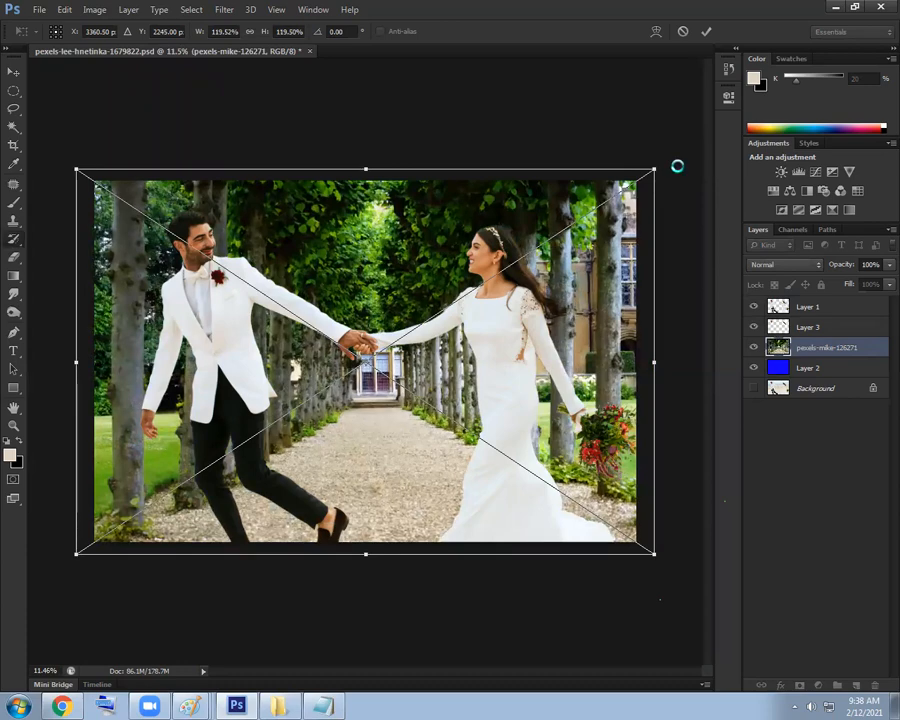
{"action": "key", "text": "Return"}
Examine how the bride's hair blends with the new background, hiding and showing Layer 1 for comparison
{"action": "scroll", "coordinate": [513, 214], "scroll_direction": "up", "scroll_amount": 6}
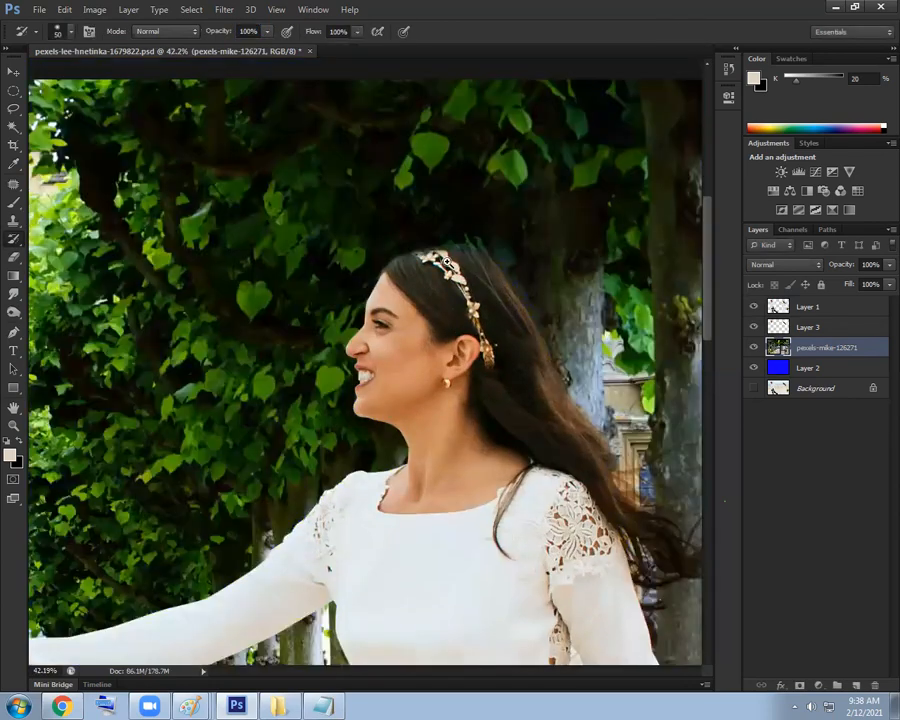
{"action": "scroll", "coordinate": [447, 263], "scroll_direction": "up", "scroll_amount": 3}
{"action": "left_click_drag", "start_coordinate": [438, 311], "coordinate": [419, 297]}
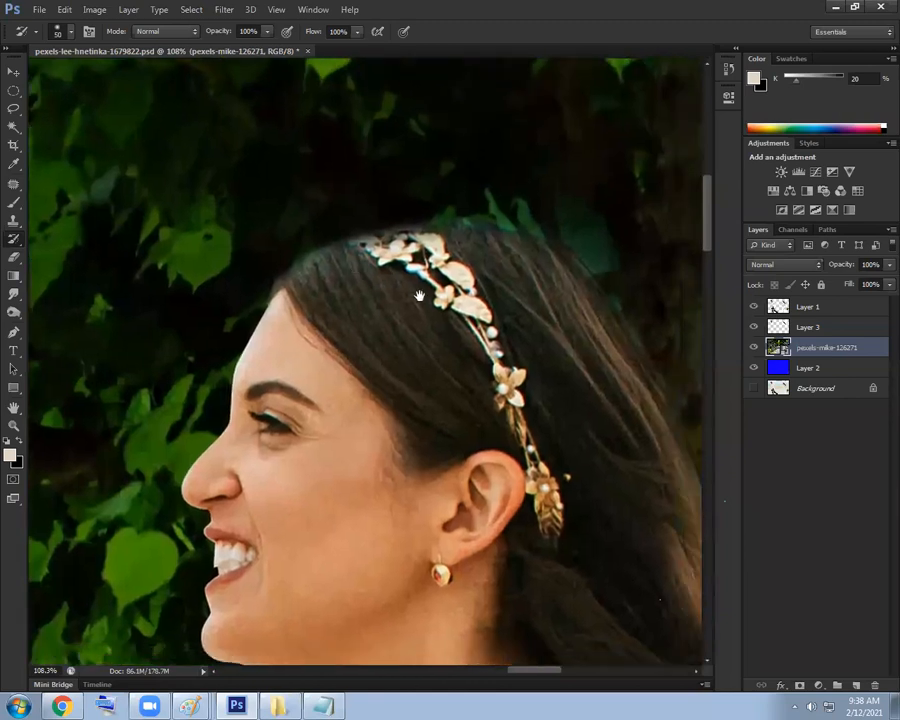
{"action": "left_click", "coordinate": [753, 308]}
{"action": "left_click", "coordinate": [753, 307]}
{"action": "scroll", "coordinate": [487, 287], "scroll_direction": "down", "scroll_amount": 5}
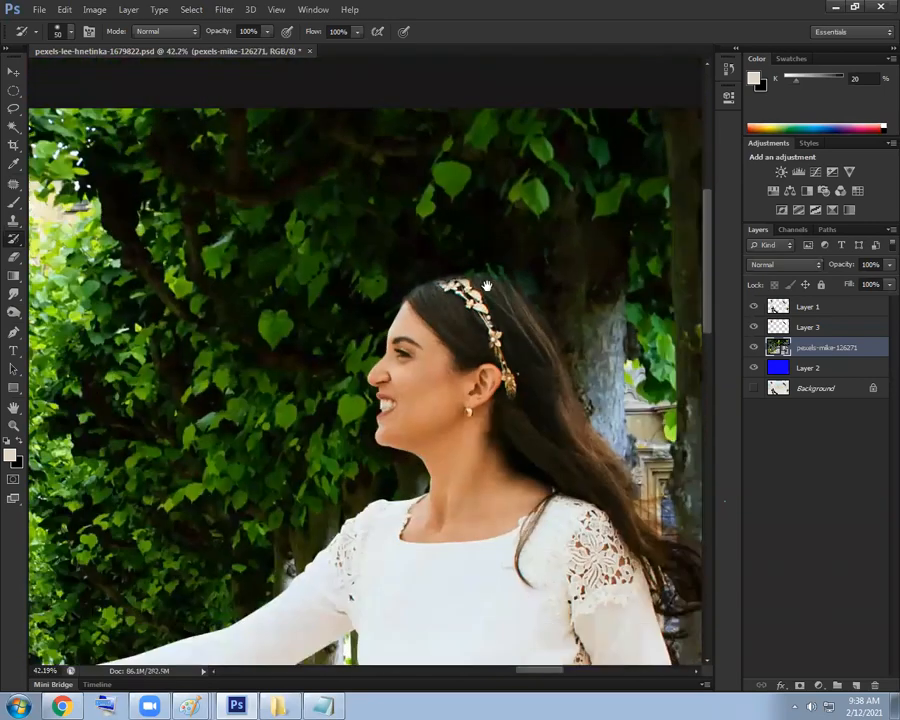
{"action": "scroll", "coordinate": [487, 287], "scroll_direction": "down", "scroll_amount": 5}
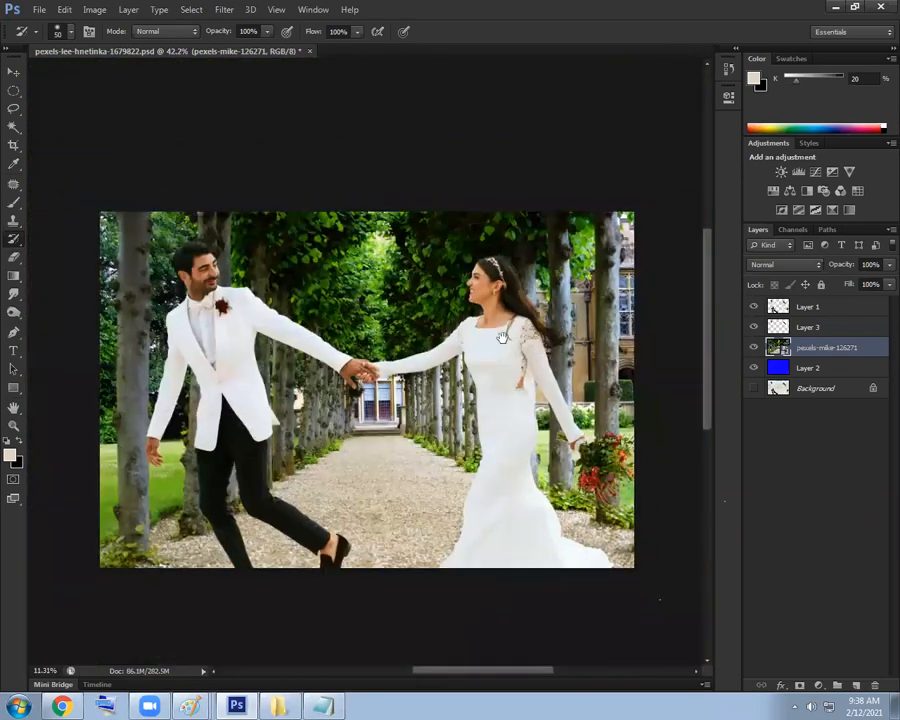
{"action": "left_click_drag", "start_coordinate": [502, 338], "coordinate": [536, 358]}
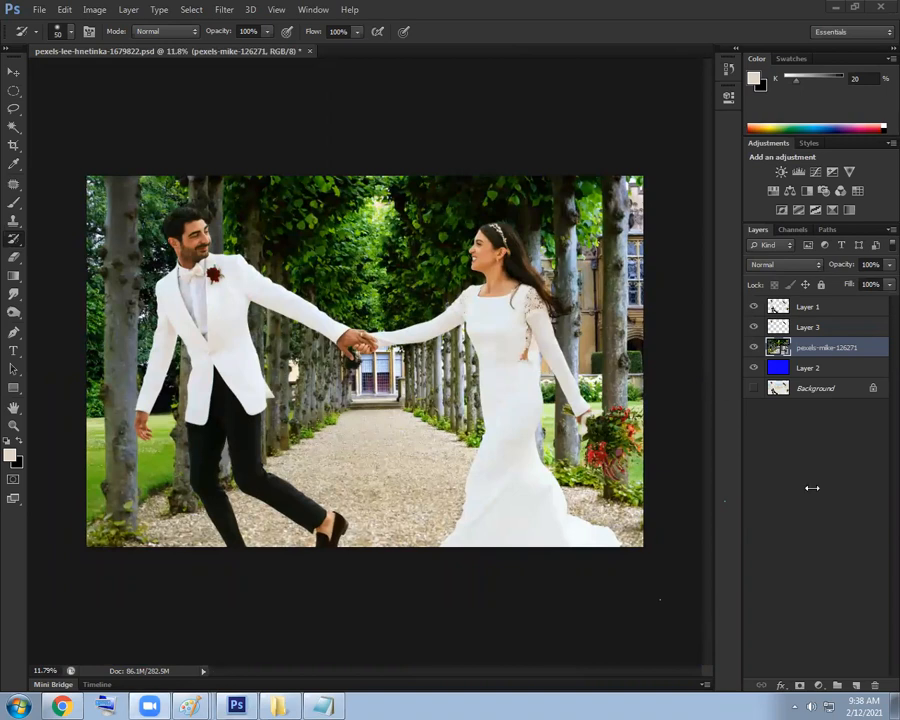
Select Layer 1 and Layer 3 together, link them, and clear the layer selection
{"action": "left_click", "coordinate": [808, 329]}
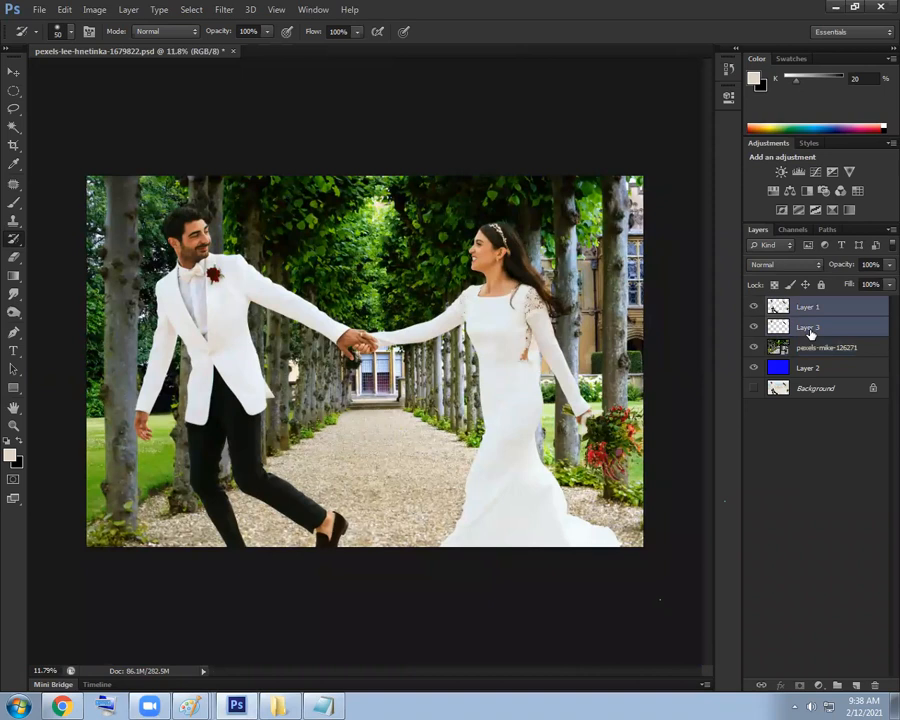
{"action": "left_click", "coordinate": [858, 468]}
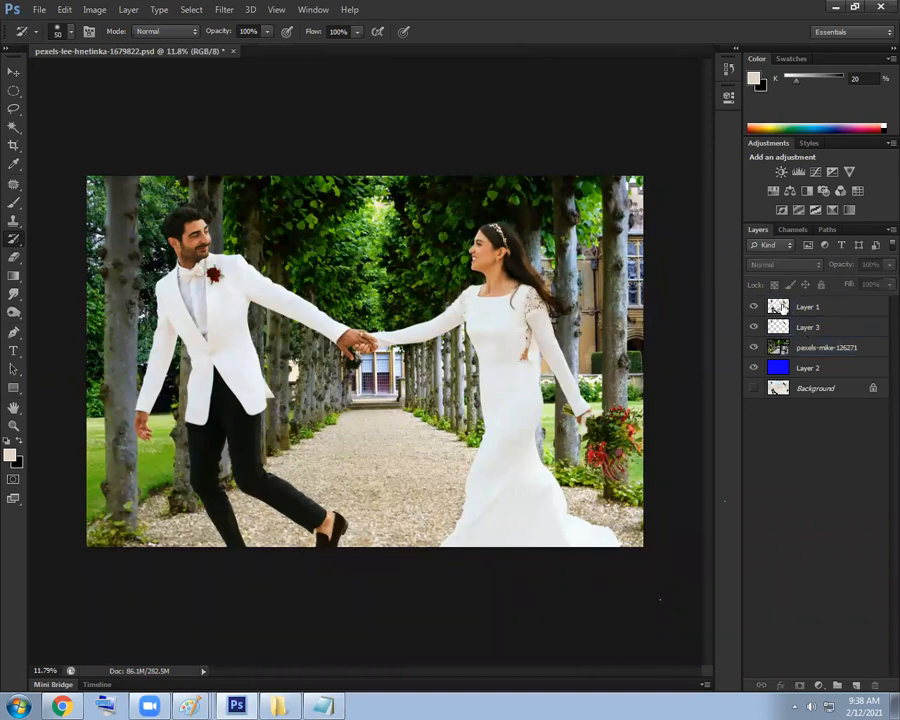
{"action": "left_click", "coordinate": [783, 308]}
{"action": "left_click", "coordinate": [783, 330], "text": "shift"}
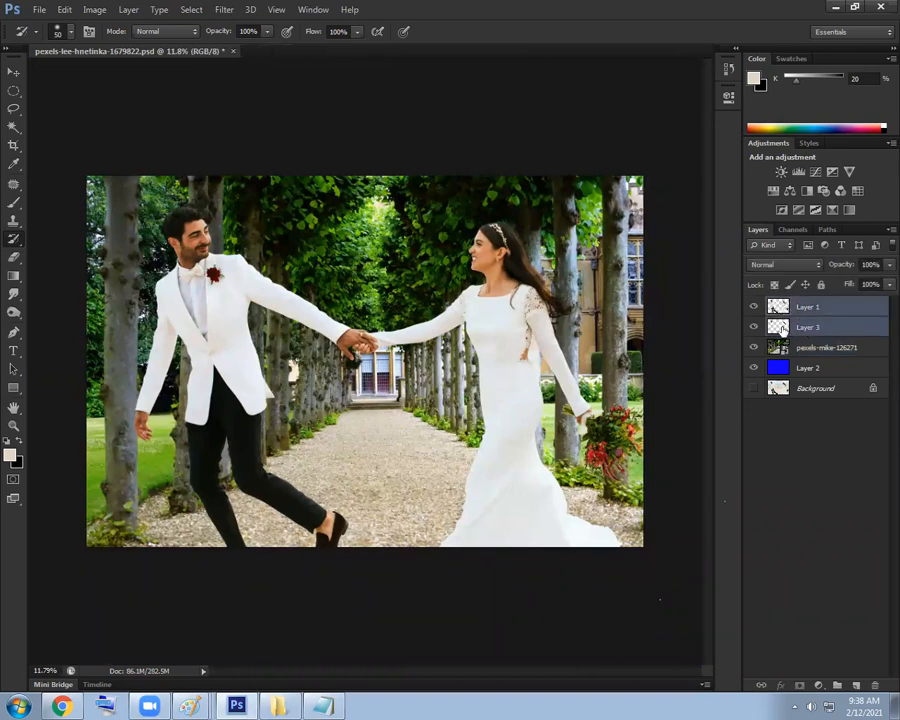
{"action": "left_click", "coordinate": [763, 686]}
{"action": "left_click", "coordinate": [845, 554]}
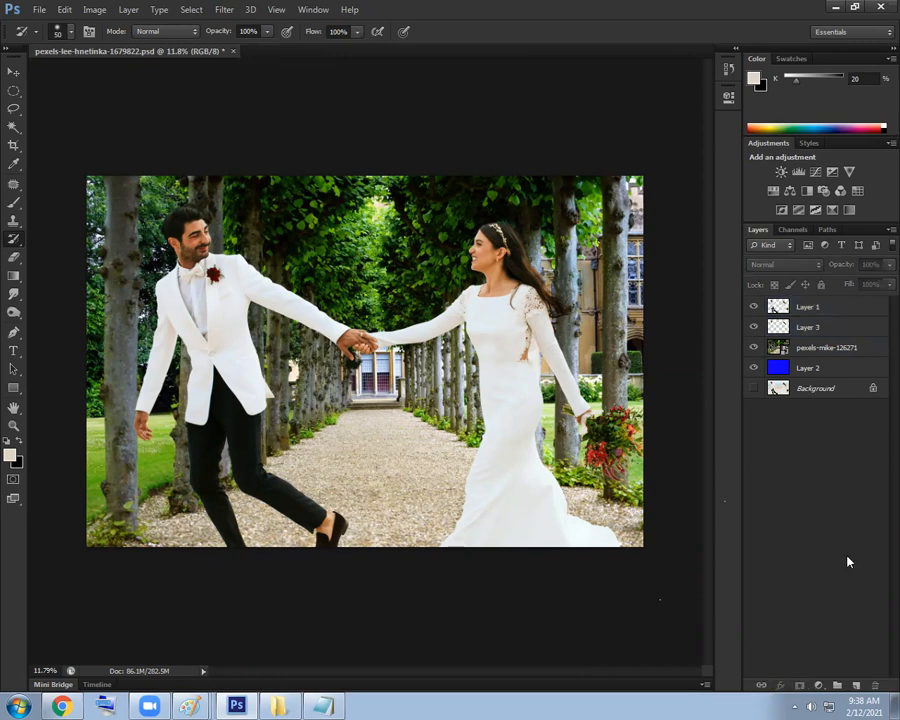
Try moving the linked couple down and left with the Move tool, and undo the move
{"action": "left_click", "coordinate": [823, 316]}
{"action": "key", "text": "v"}
{"action": "mouse_move", "coordinate": [511, 322]}
{"action": "left_mouse_down"}
{"action": "mouse_move", "coordinate": [391, 362]}
{"action": "mouse_move", "coordinate": [446, 306]}
{"action": "mouse_move", "coordinate": [452, 354]}
{"action": "mouse_move", "coordinate": [436, 382]}
{"action": "mouse_move", "coordinate": [342, 486]}
{"action": "left_mouse_up"}
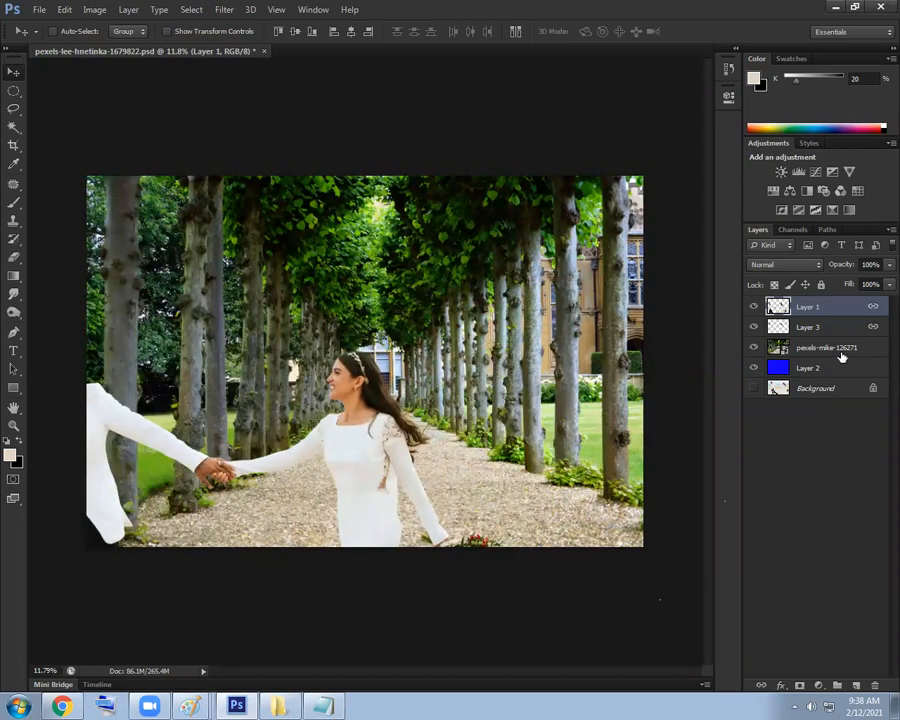
{"action": "key", "text": "ctrl+alt+z"}
{"action": "key", "text": "ctrl+alt+z"}
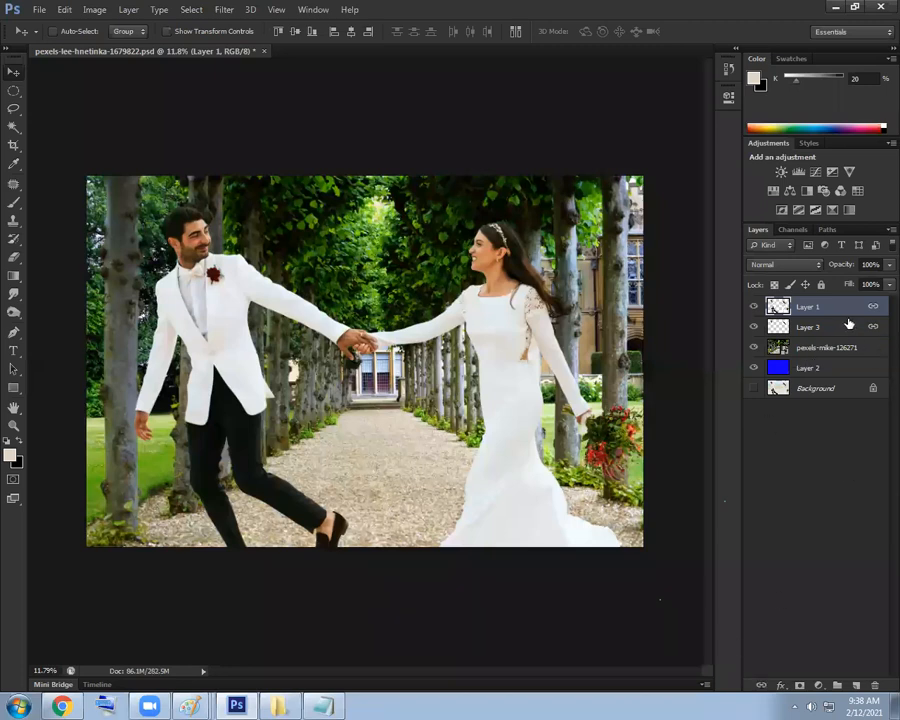
Move only the unlinked Layer 1 down and left away from Layer 3, and undo the move
{"action": "left_click", "coordinate": [806, 515]}
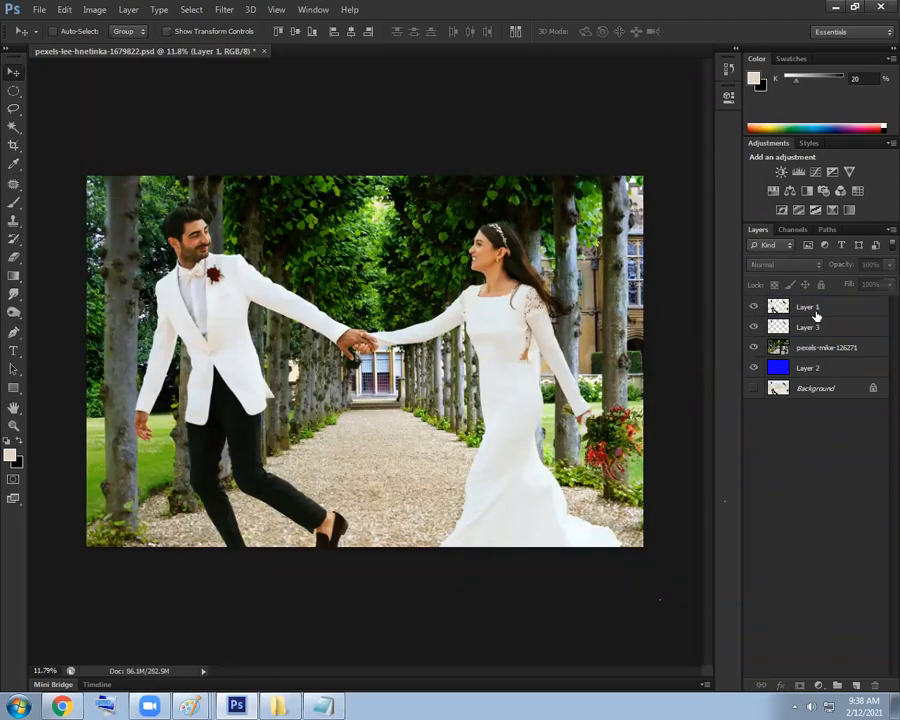
{"action": "left_click", "coordinate": [770, 307]}
{"action": "left_click_drag", "start_coordinate": [512, 327], "coordinate": [440, 382]}
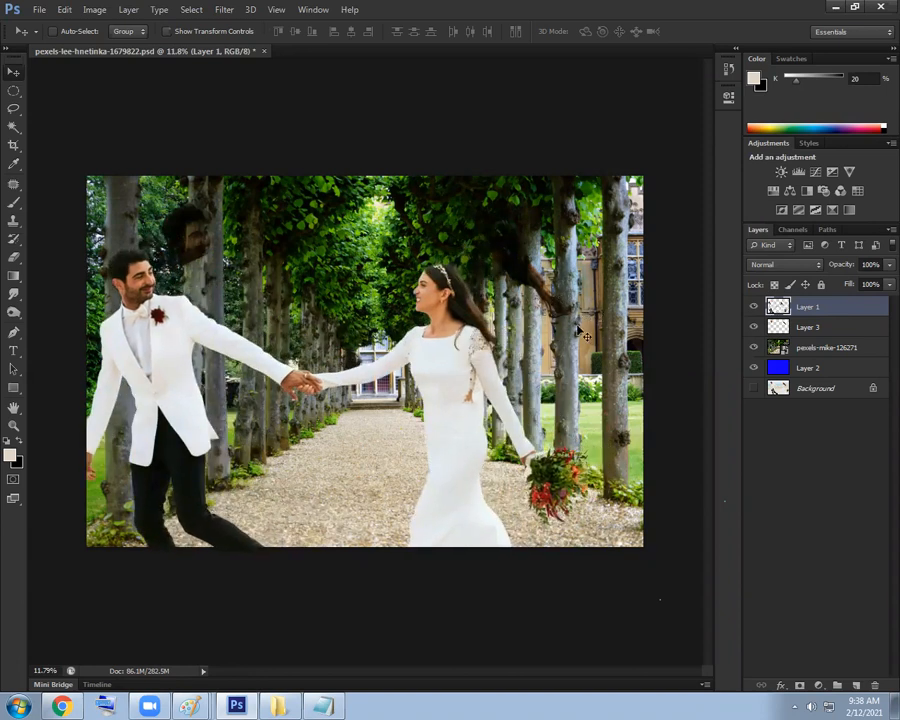
{"action": "left_click_drag", "start_coordinate": [420, 250], "coordinate": [645, 367]}
{"action": "key", "text": "ctrl+z"}
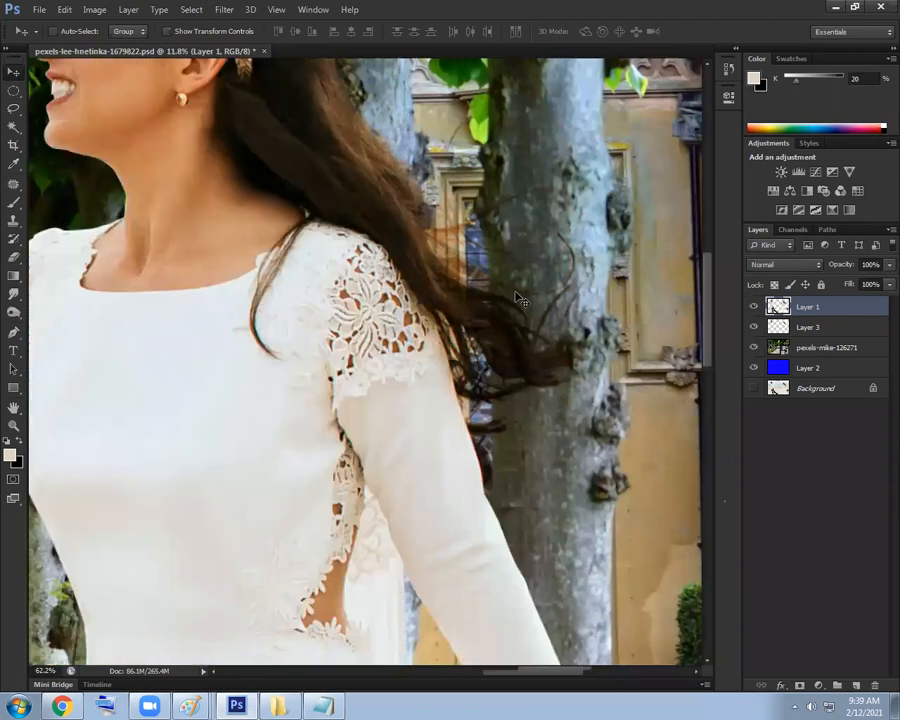
Link Layer 1 and Layer 3, and scale the couple down with their feet at the image's bottom edge
{"action": "left_click", "coordinate": [805, 327], "text": "ctrl"}
{"action": "left_click", "coordinate": [762, 686]}
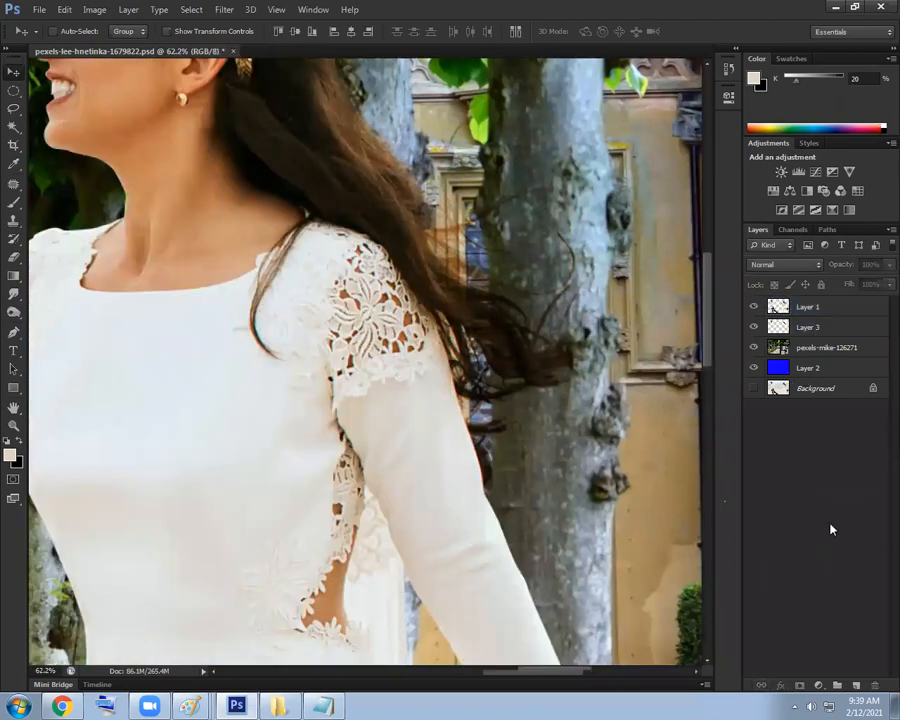
{"action": "left_click", "coordinate": [816, 307]}
{"action": "left_click_drag", "start_coordinate": [552, 325], "coordinate": [330, 258]}
{"action": "key", "text": "ctrl+t"}
{"action": "left_click_drag", "start_coordinate": [649, 200], "coordinate": [594, 236]}
{"action": "left_click_drag", "start_coordinate": [503, 363], "coordinate": [476, 419]}
{"action": "key", "text": "Return"}
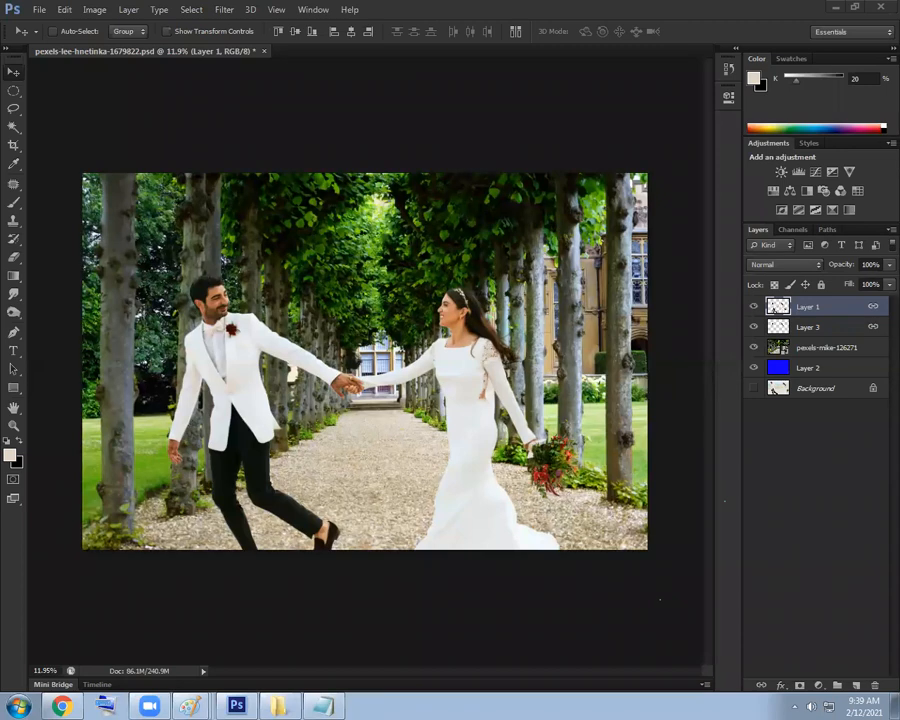
Switch to the Notepad notes and add "(any brush size)" at the end of the line about resizing the eraser
{"action": "key", "text": "alt+Tab"}
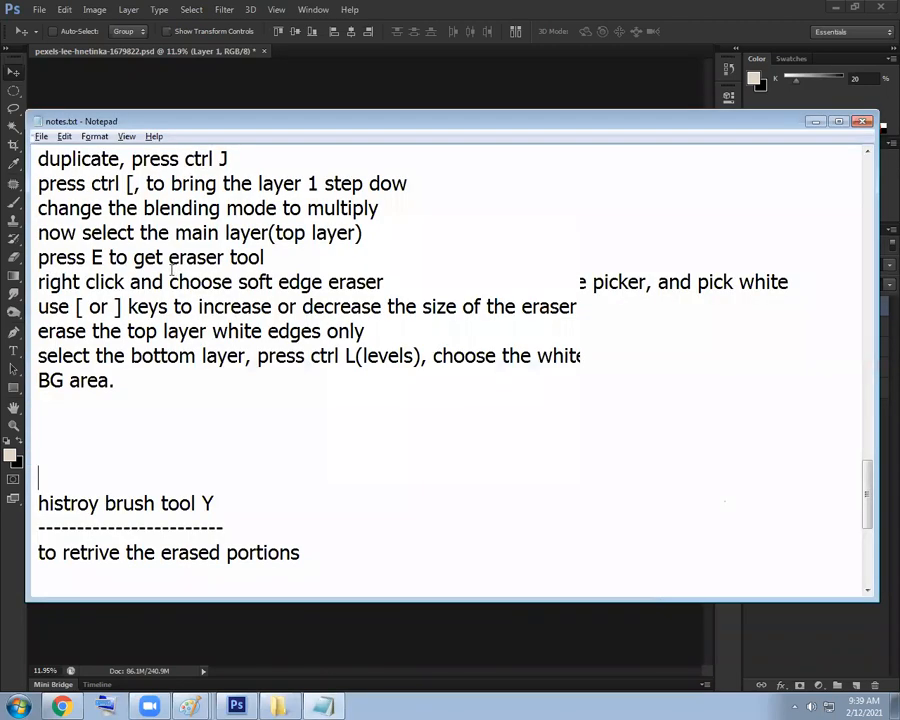
{"action": "left_click_drag", "start_coordinate": [39, 307], "coordinate": [579, 305]}
{"action": "left_click", "coordinate": [585, 304]}
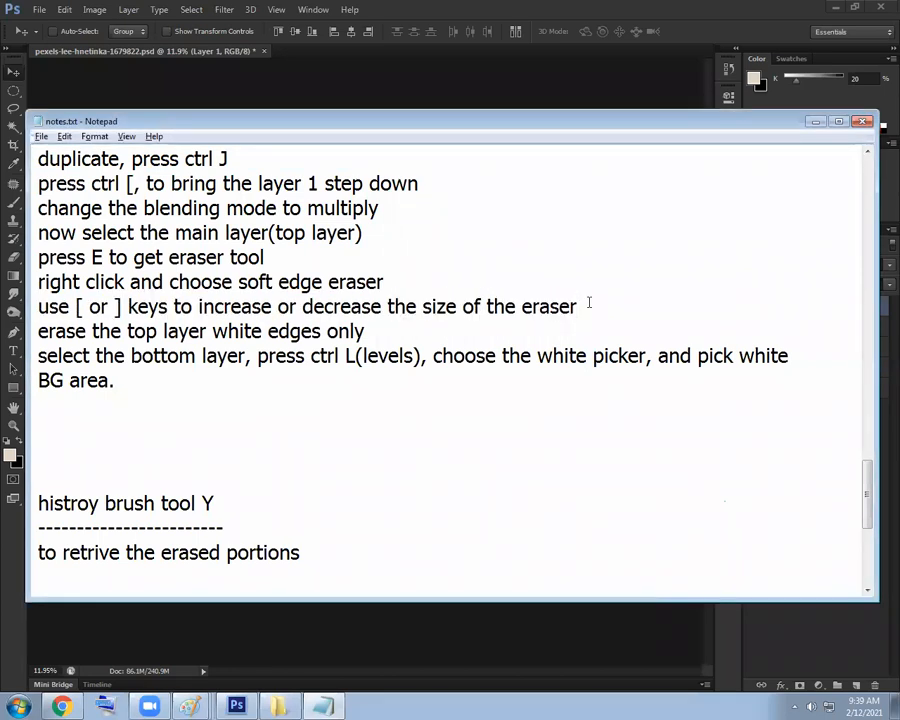
{"action": "type", "text": "()"}
{"action": "key", "text": "Left"}
{"action": "type", "text": "any blur"}
{"action": "key", "text": "BackSpace"}
{"action": "key", "text": "BackSpace"}
{"action": "key", "text": "BackSpace"}
{"action": "type", "text": "rush size"}
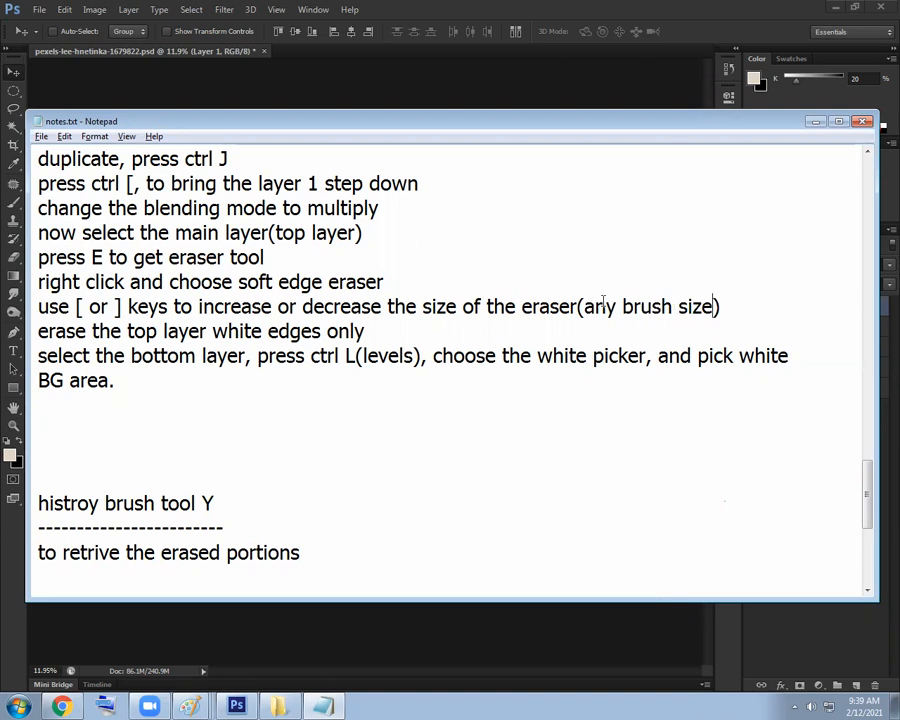
{"action": "left_click", "coordinate": [733, 306]}
Switch to Photoshop, close the wedding couple document, and exit the program
{"action": "left_click", "coordinate": [683, 30]}
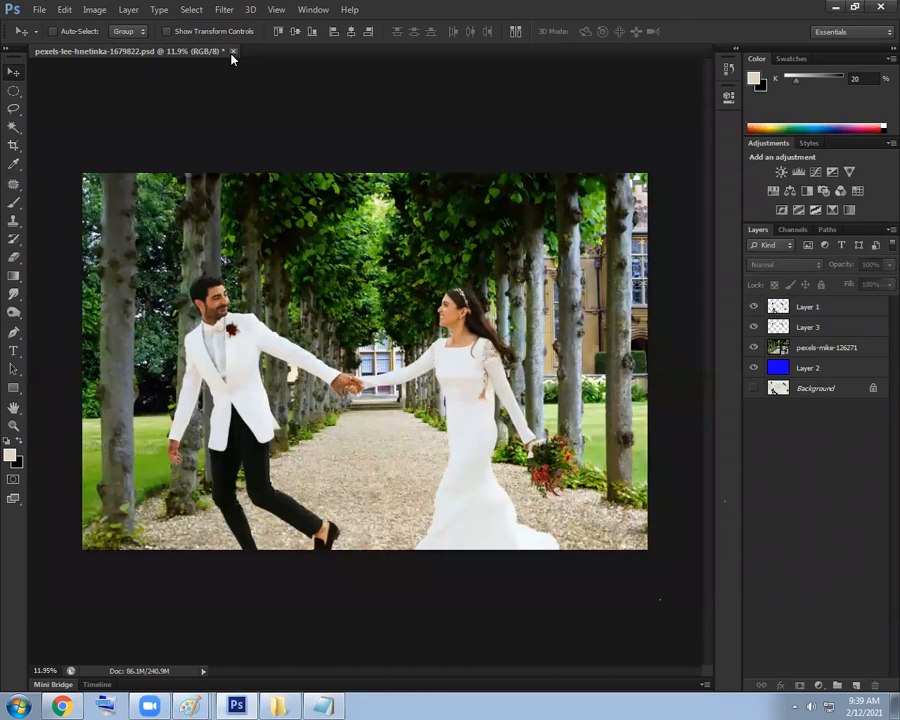
{"action": "key", "text": "ctrl+w"}
{"action": "left_click", "coordinate": [395, 266]}
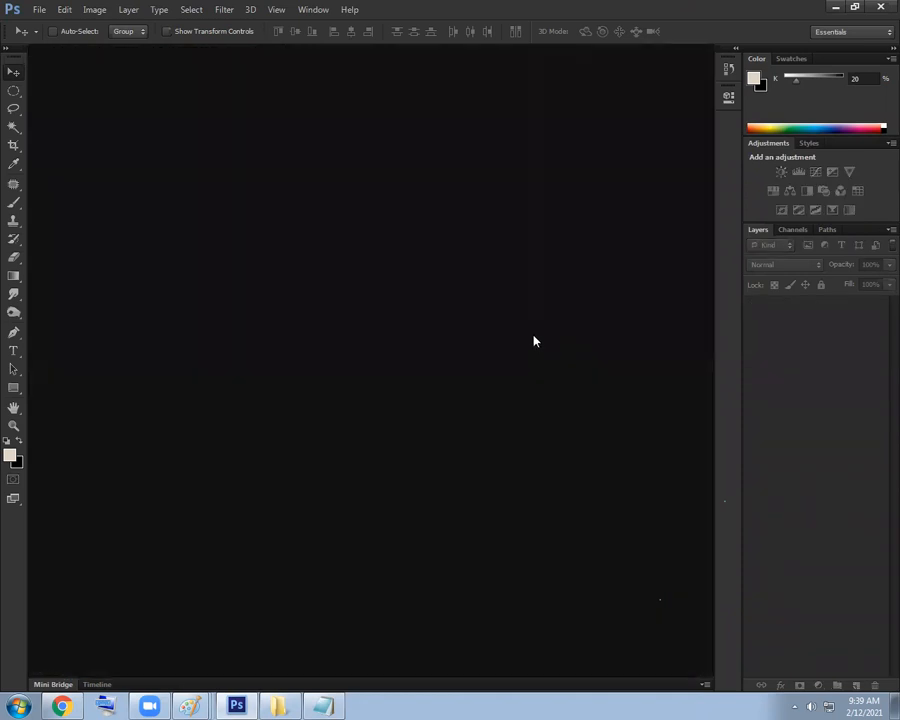
{"action": "left_click", "coordinate": [854, 6]}
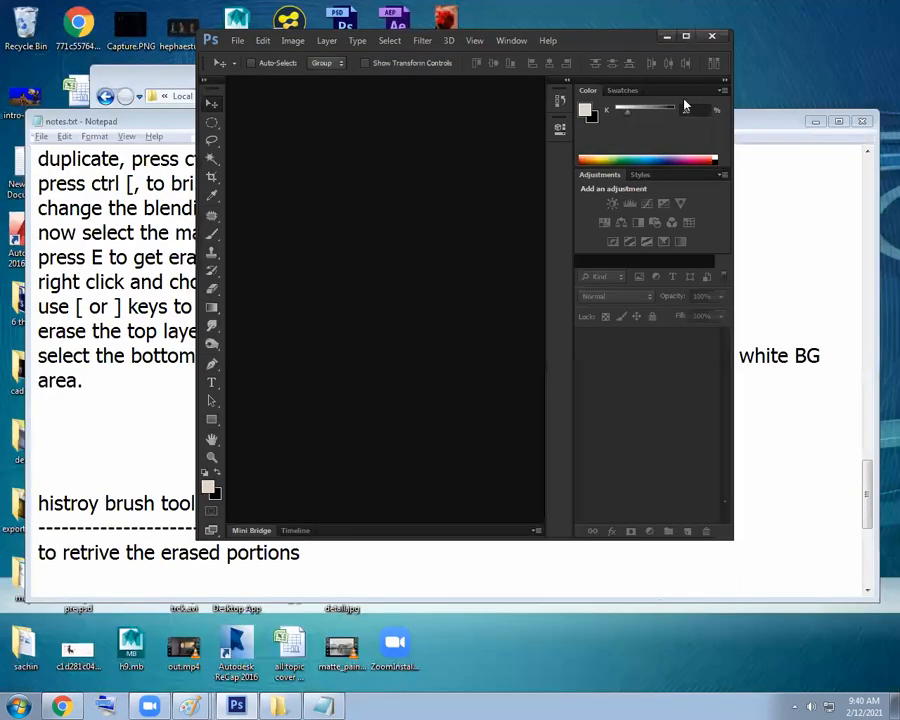
{"action": "left_click", "coordinate": [711, 36]}
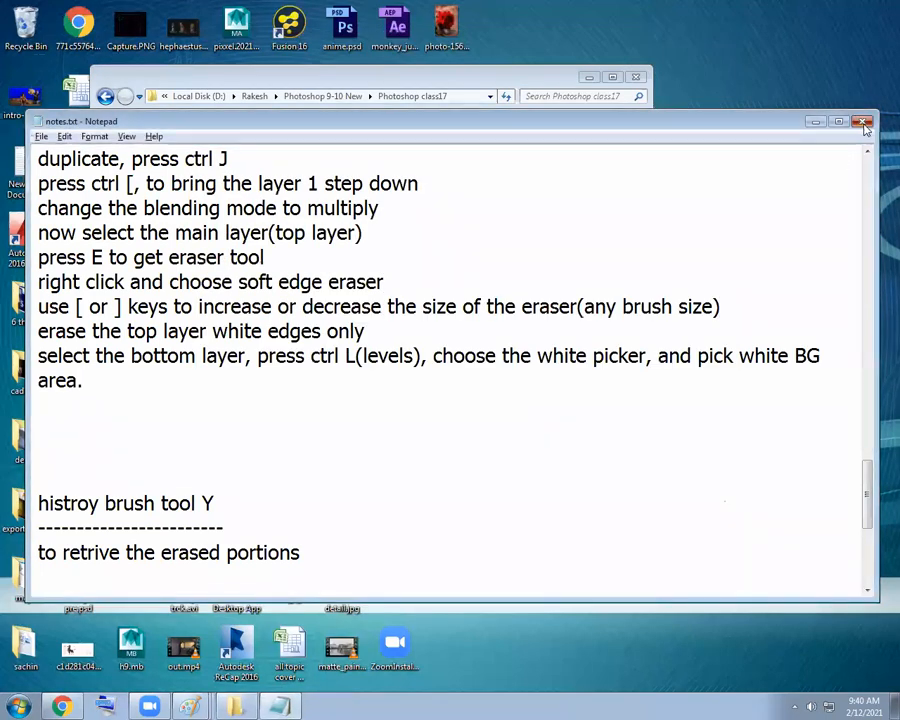
Close the notes file, the Photoshop class17 folder window and the browser showing the Pexels wedding photos
{"action": "left_click", "coordinate": [864, 124]}
{"action": "left_click", "coordinate": [635, 76]}
{"action": "right_click", "coordinate": [639, 72]}
{"action": "left_click", "coordinate": [674, 107]}
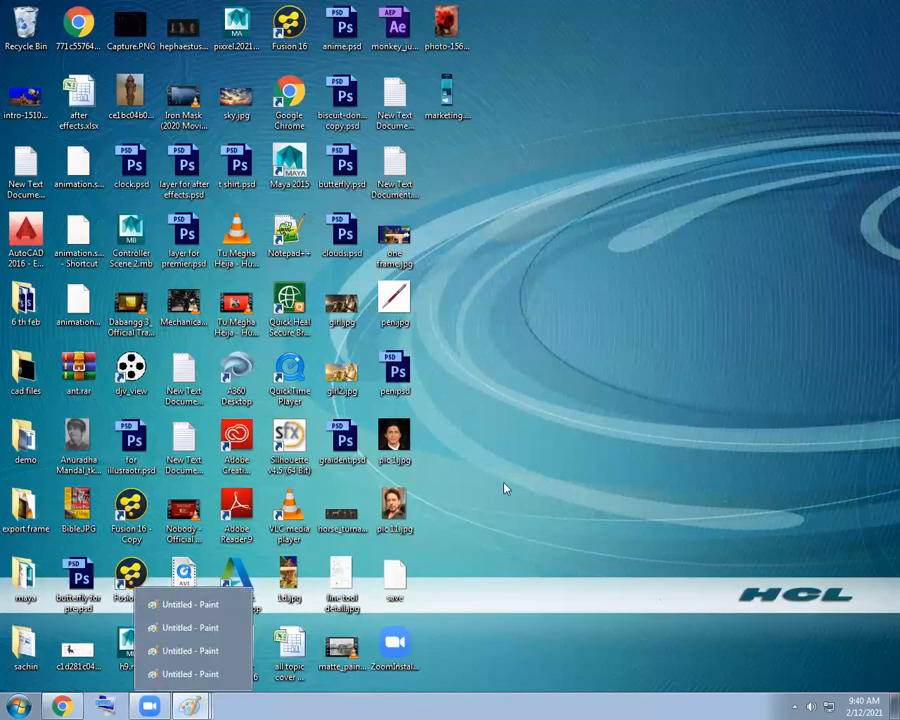
{"action": "left_click", "coordinate": [60, 705]}
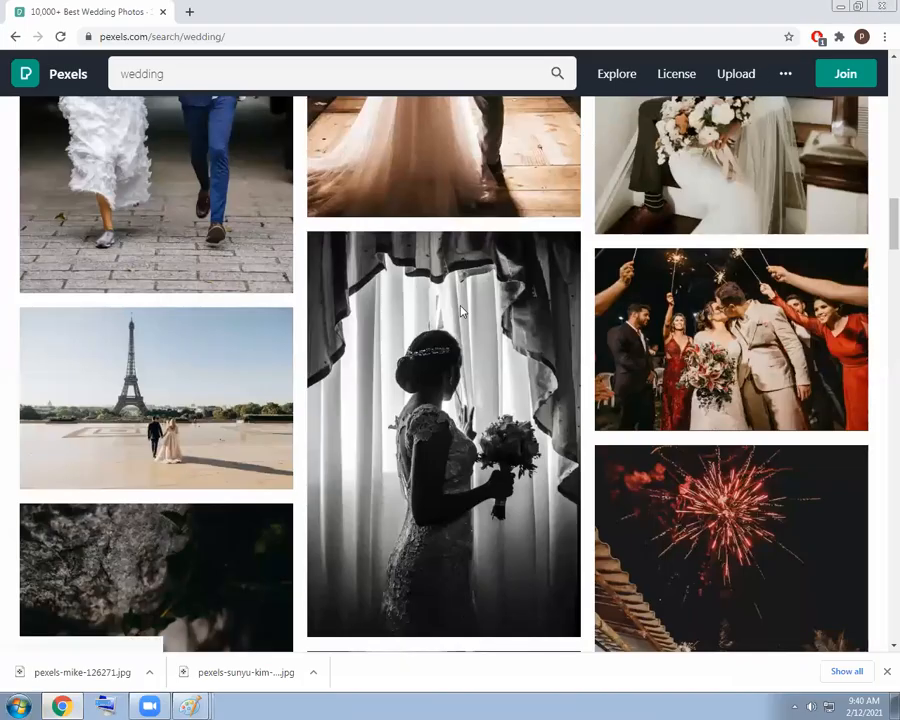
{"action": "left_click", "coordinate": [882, 6]}
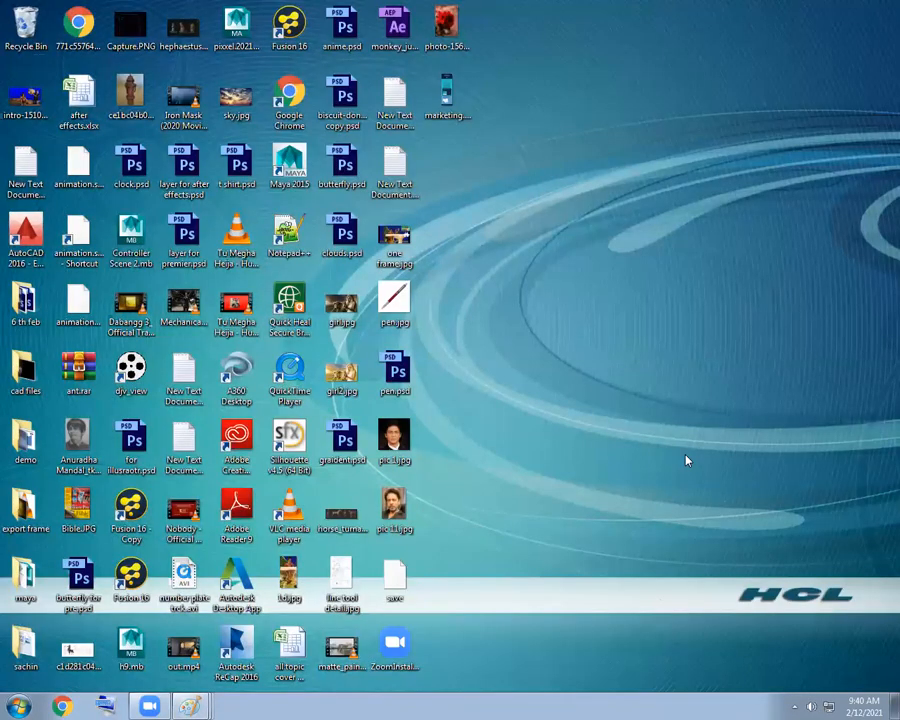